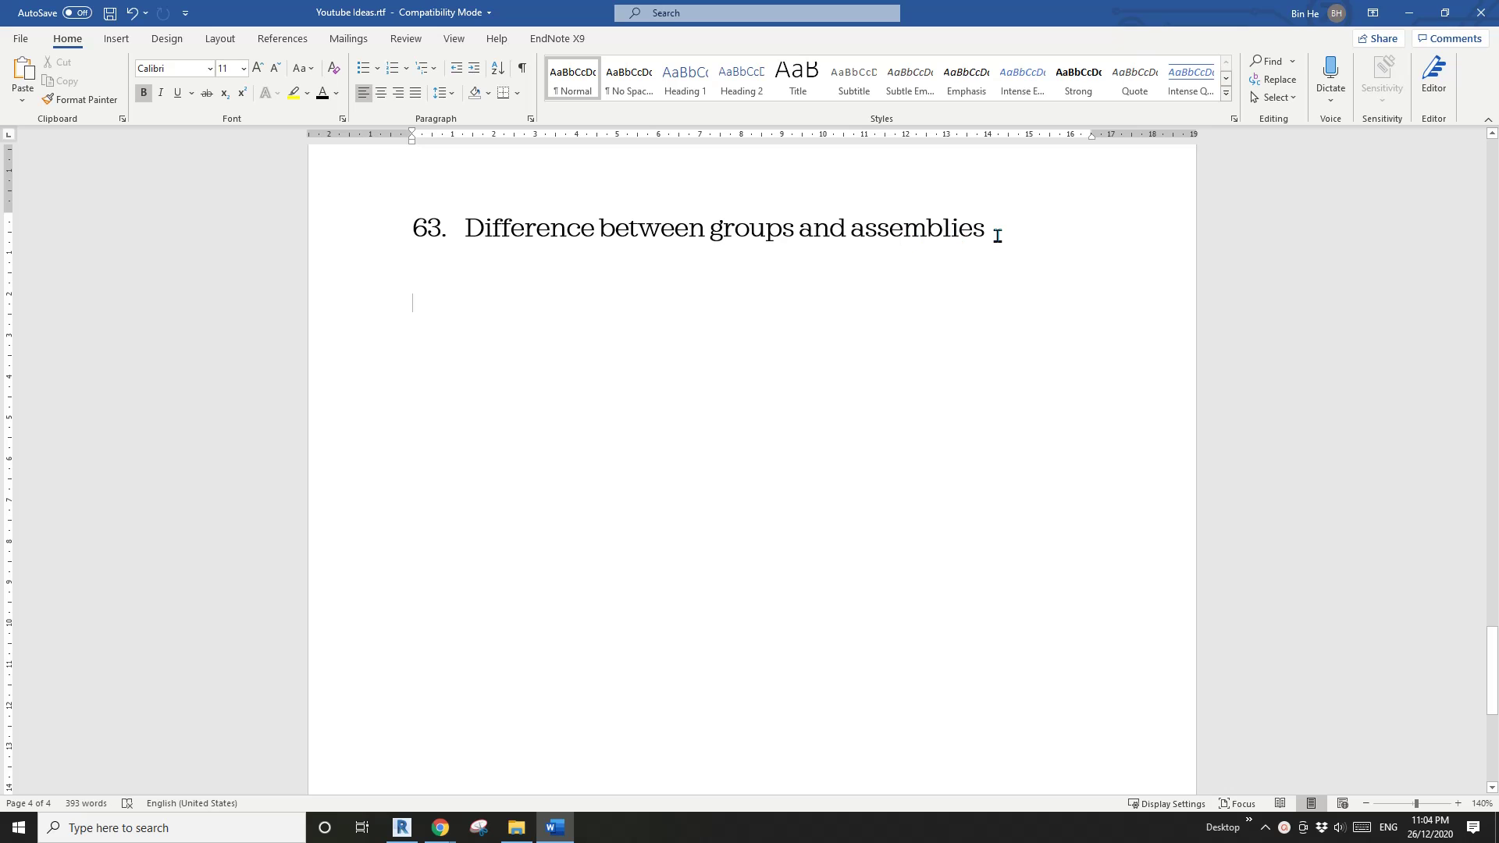
Step: Switch to Revit and create a new project from a template chosen from the template list
left_click(402, 828)
left_click(110, 185)
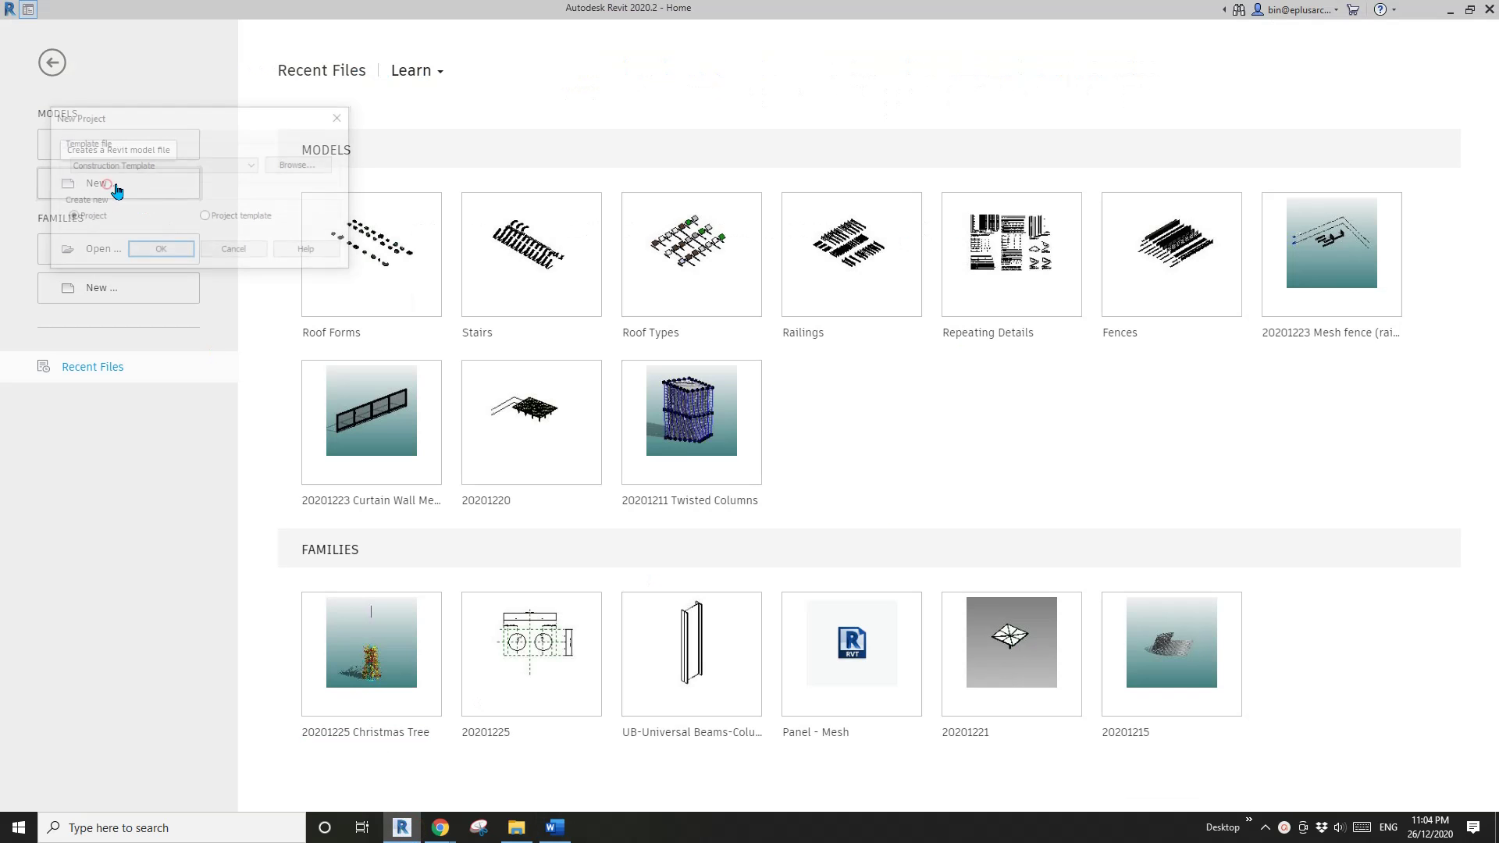
left_click(196, 166)
left_click(106, 200)
left_click(146, 253)
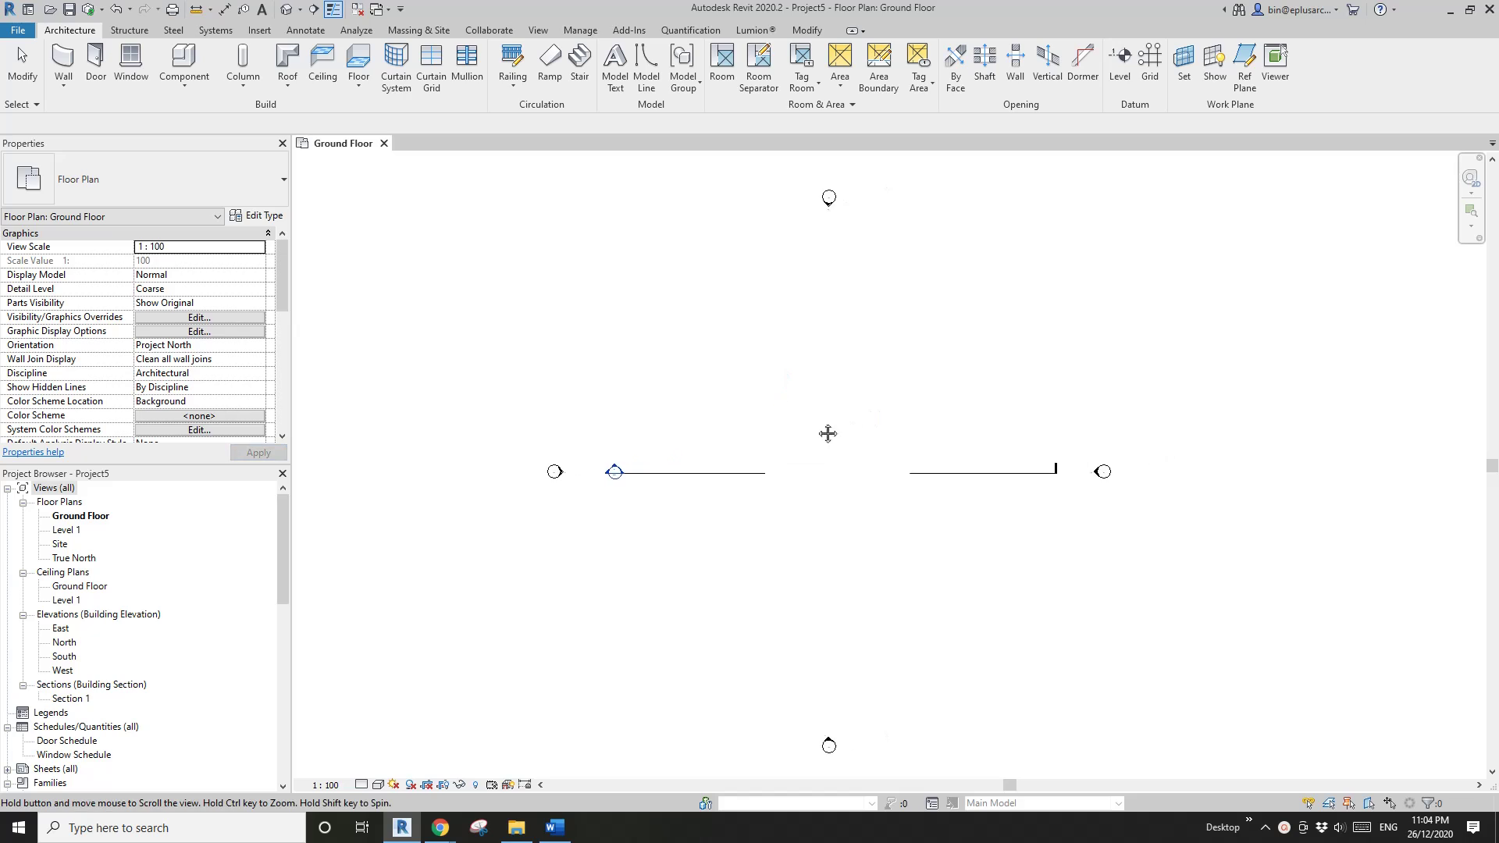
Step: Draw four chained detail lines in a crossing zigzag above the section line, the first segment about 9800 mm long
scroll(763, 428, "up", 1)
middle_click_drag(828, 433, 729, 435)
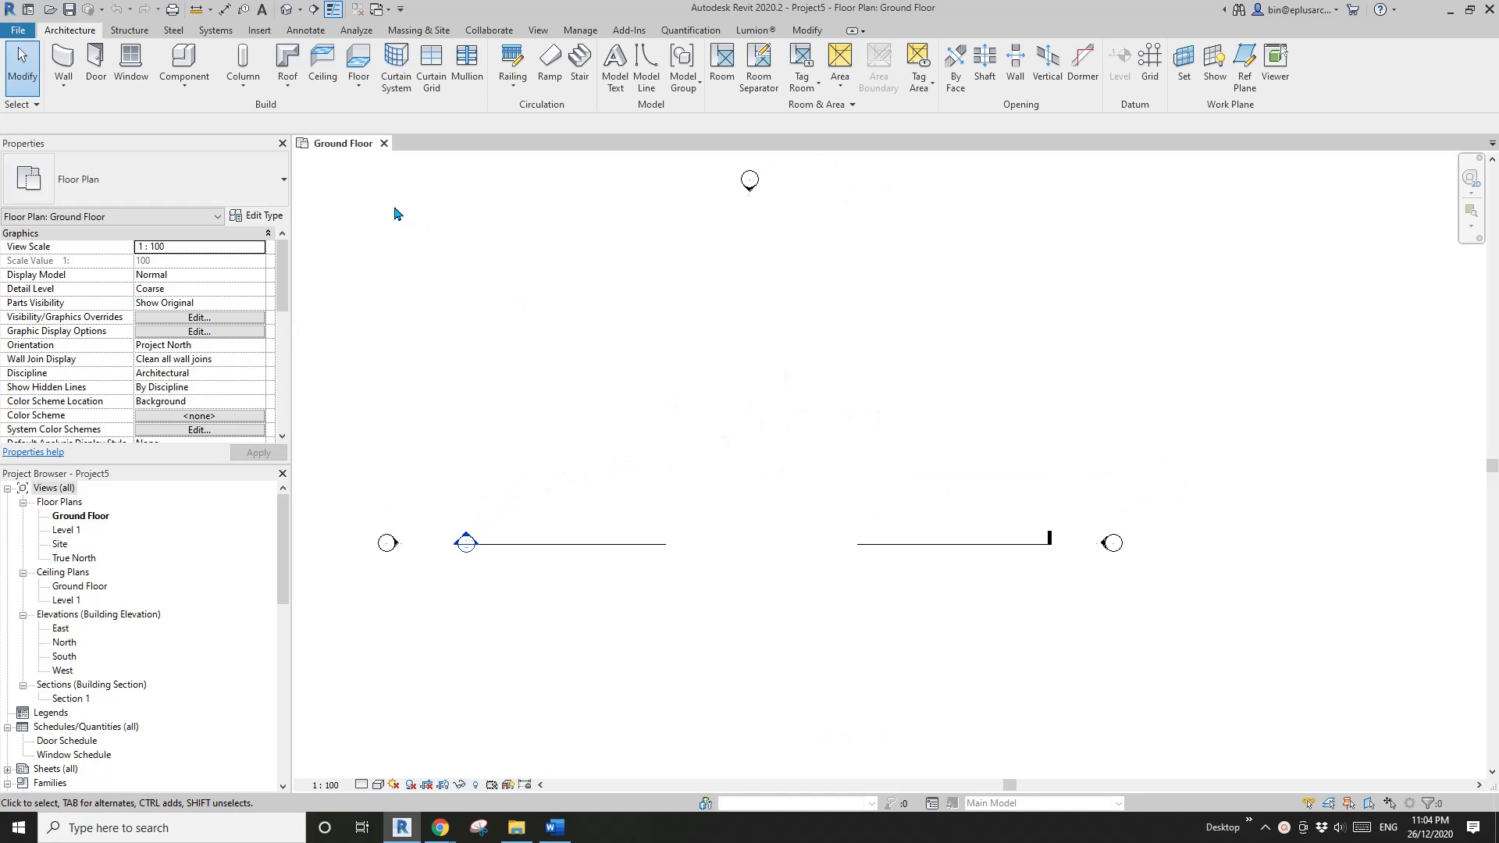
left_click(304, 31)
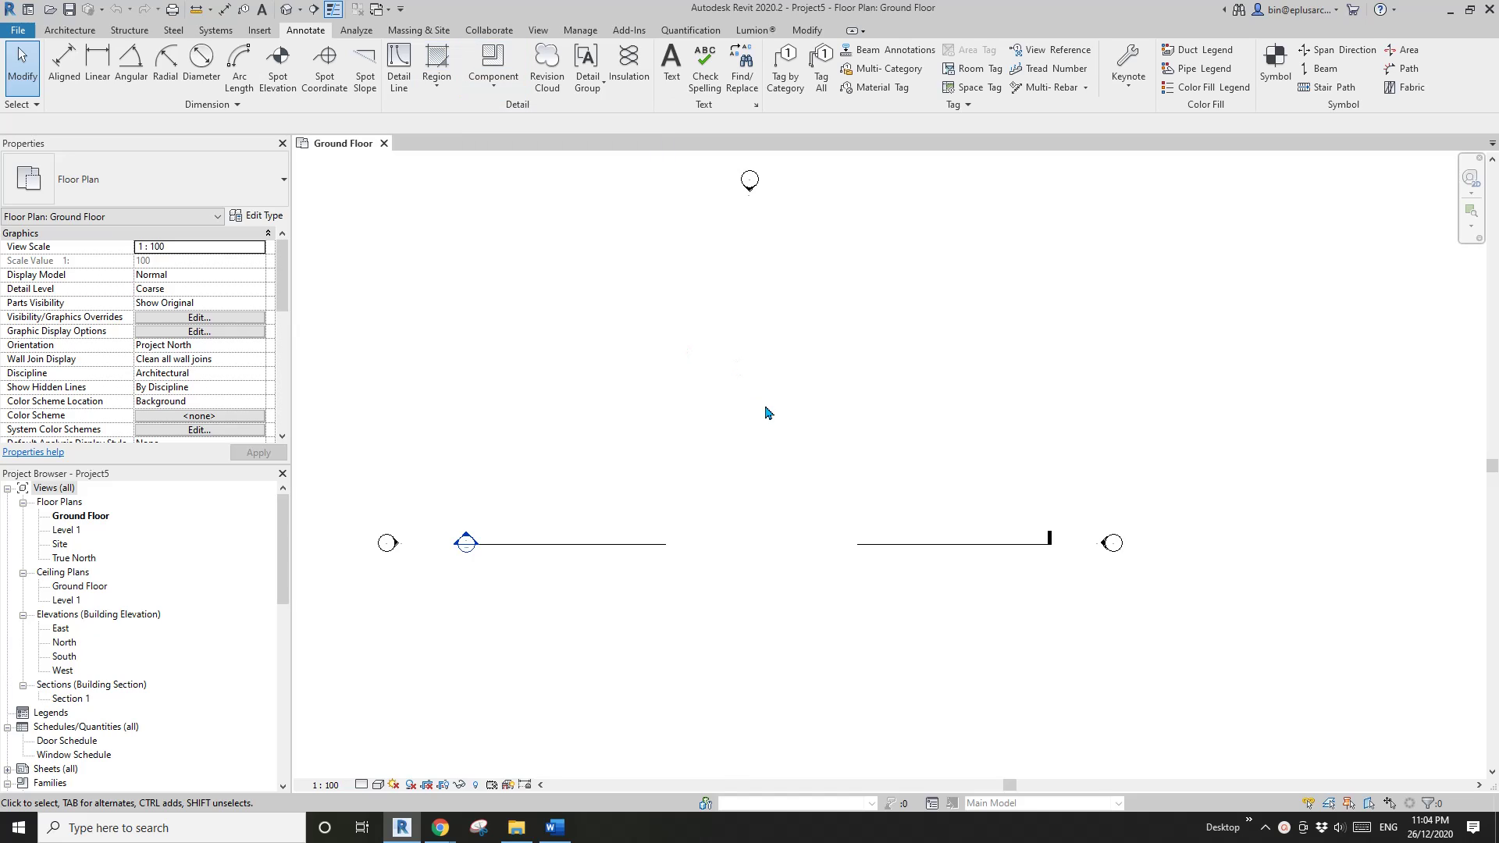
middle_click_drag(758, 449, 760, 432)
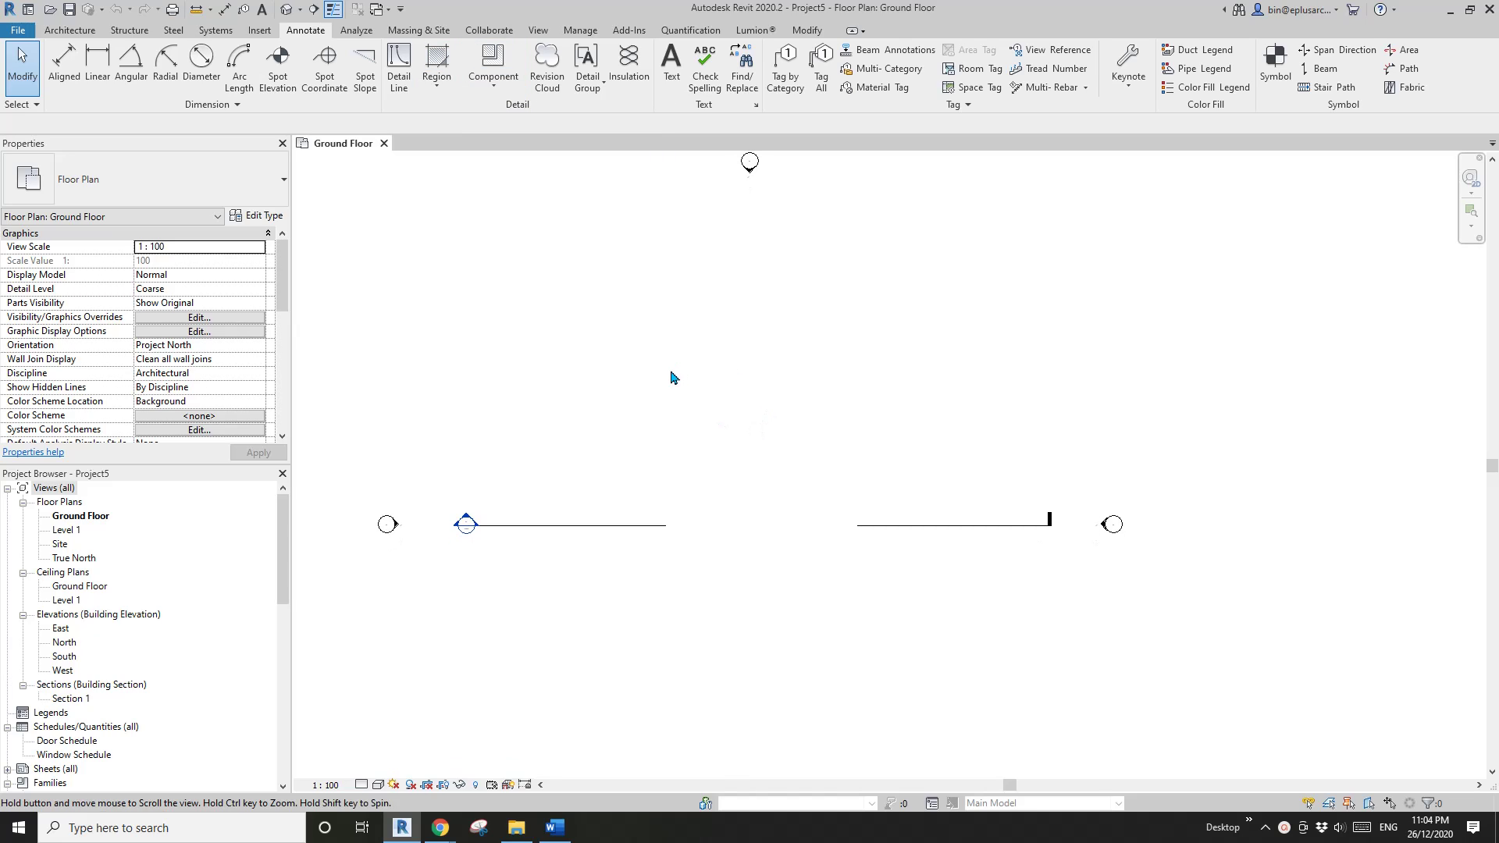
middle_click_drag(669, 378, 664, 378)
middle_click_drag(591, 288, 596, 296)
key("d")
key("l")
left_click(551, 307)
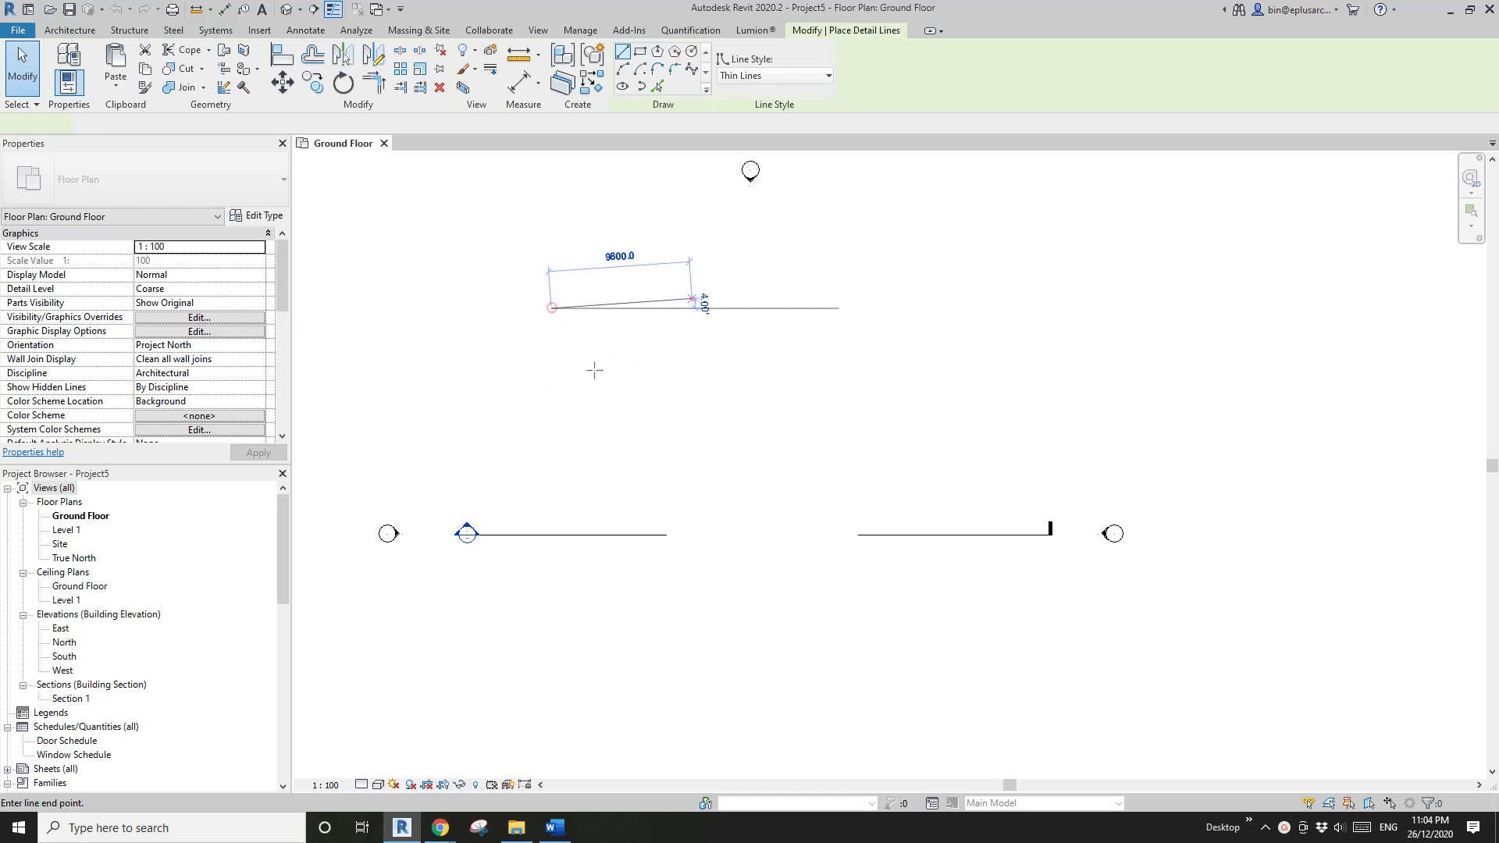
left_click(691, 298)
left_click(538, 390)
left_click(709, 390)
left_click(581, 264)
key("Escape")
Step: Create a rectangular Solid Black filled region of about 18.7 m² beside the detail lines
left_click(305, 30)
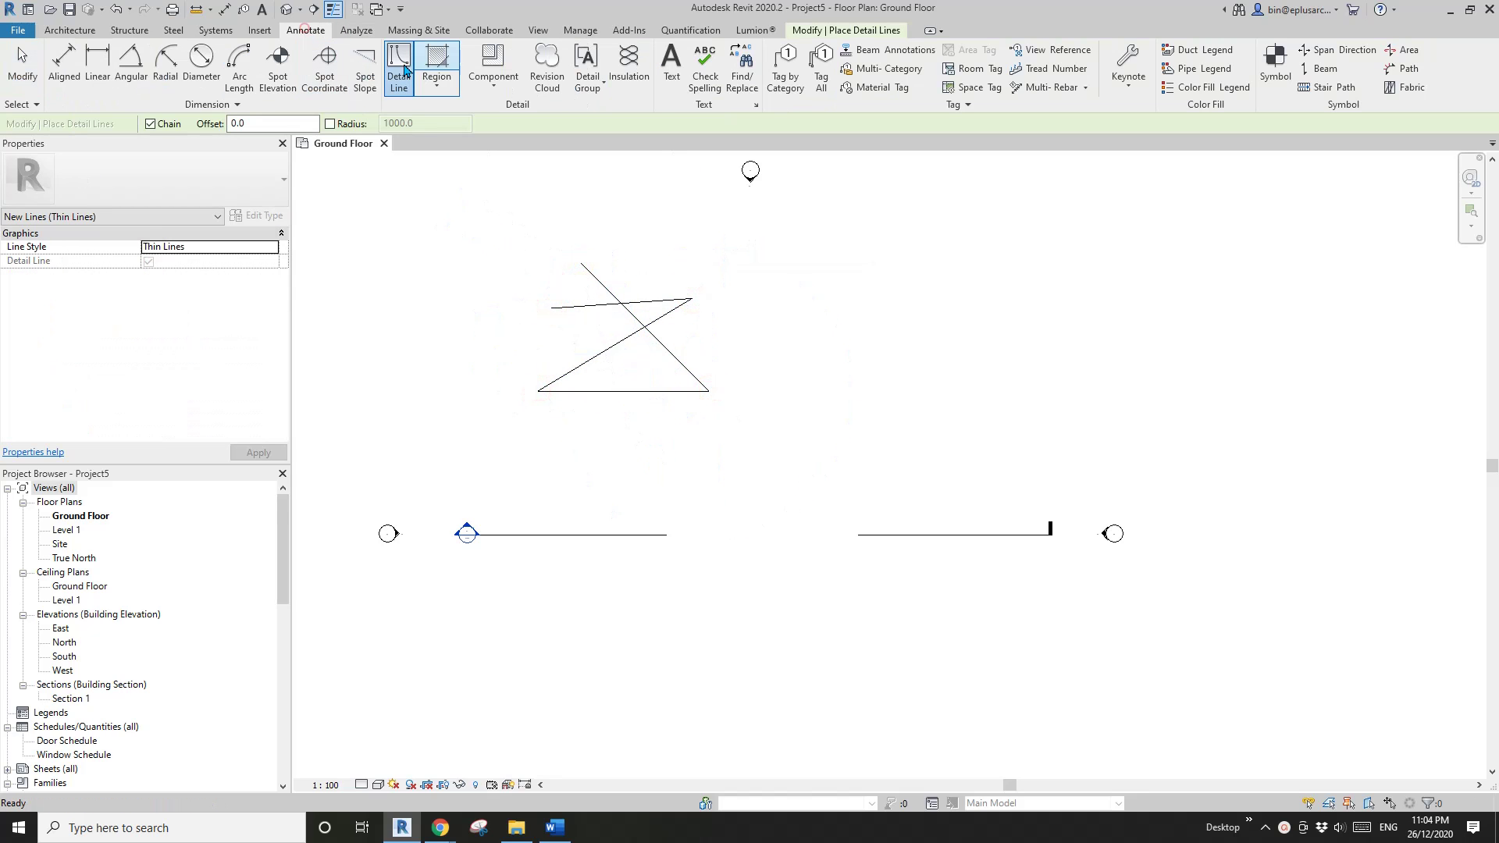
left_click(437, 66)
left_click(673, 51)
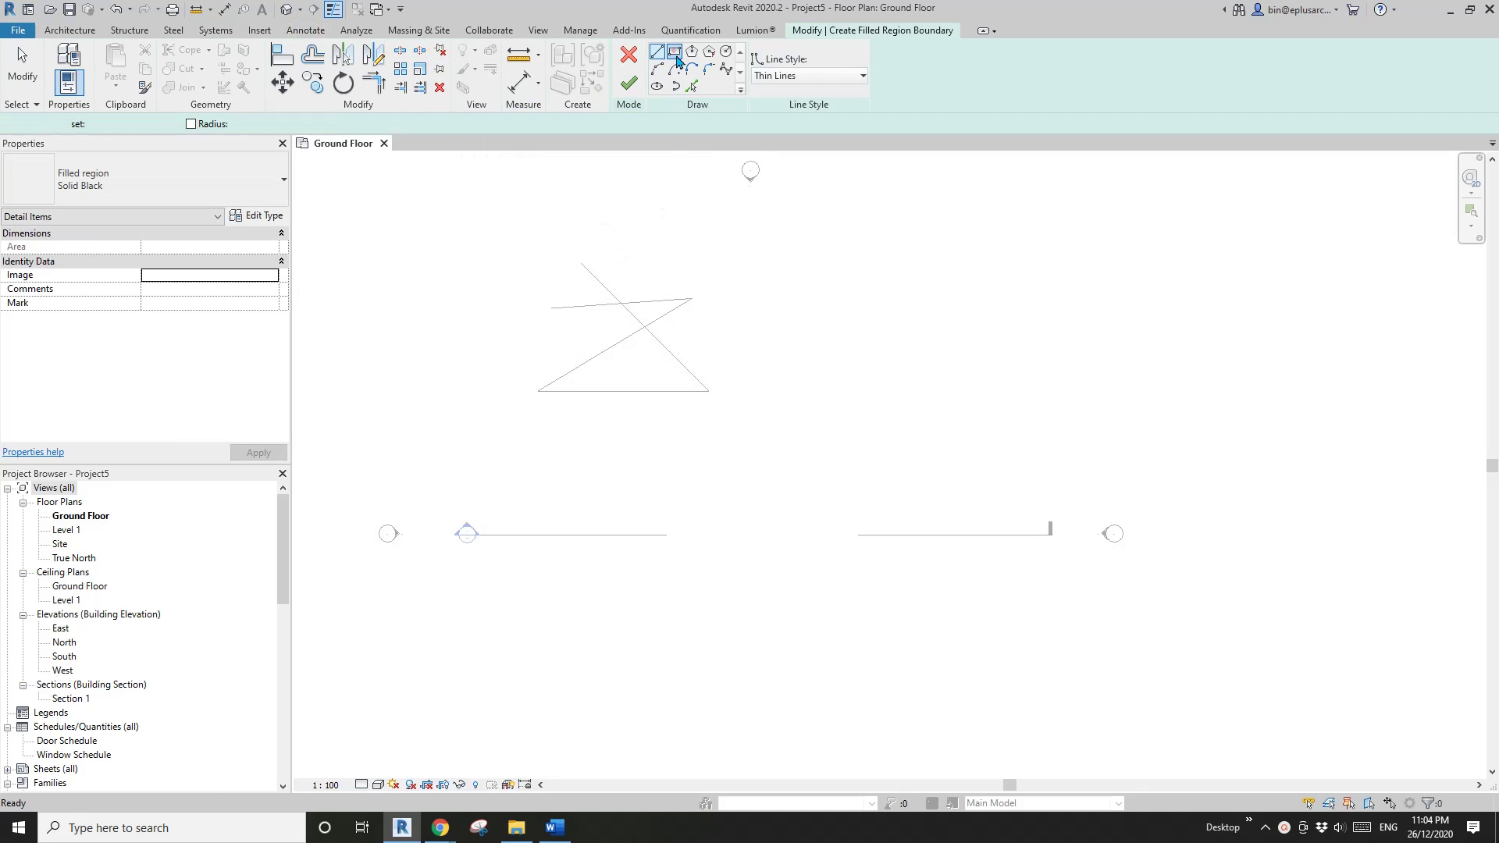
left_click(778, 292)
left_click(857, 342)
left_click(629, 84)
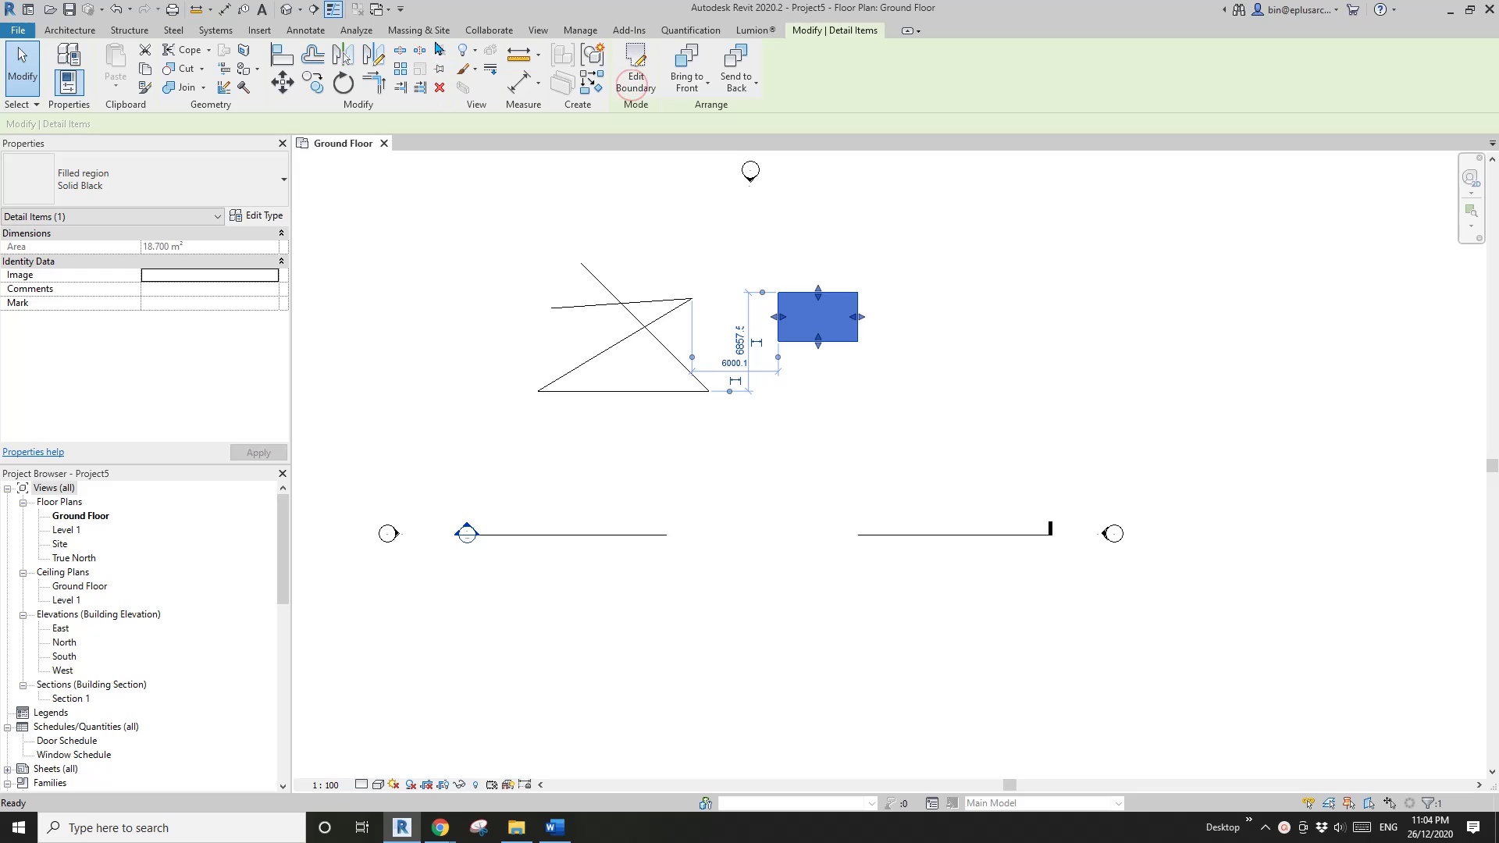
Step: Place the text note "ADFAFDASF" below the filled region using the Arial 6.0mm Markup type
left_click(306, 30)
left_click(586, 66)
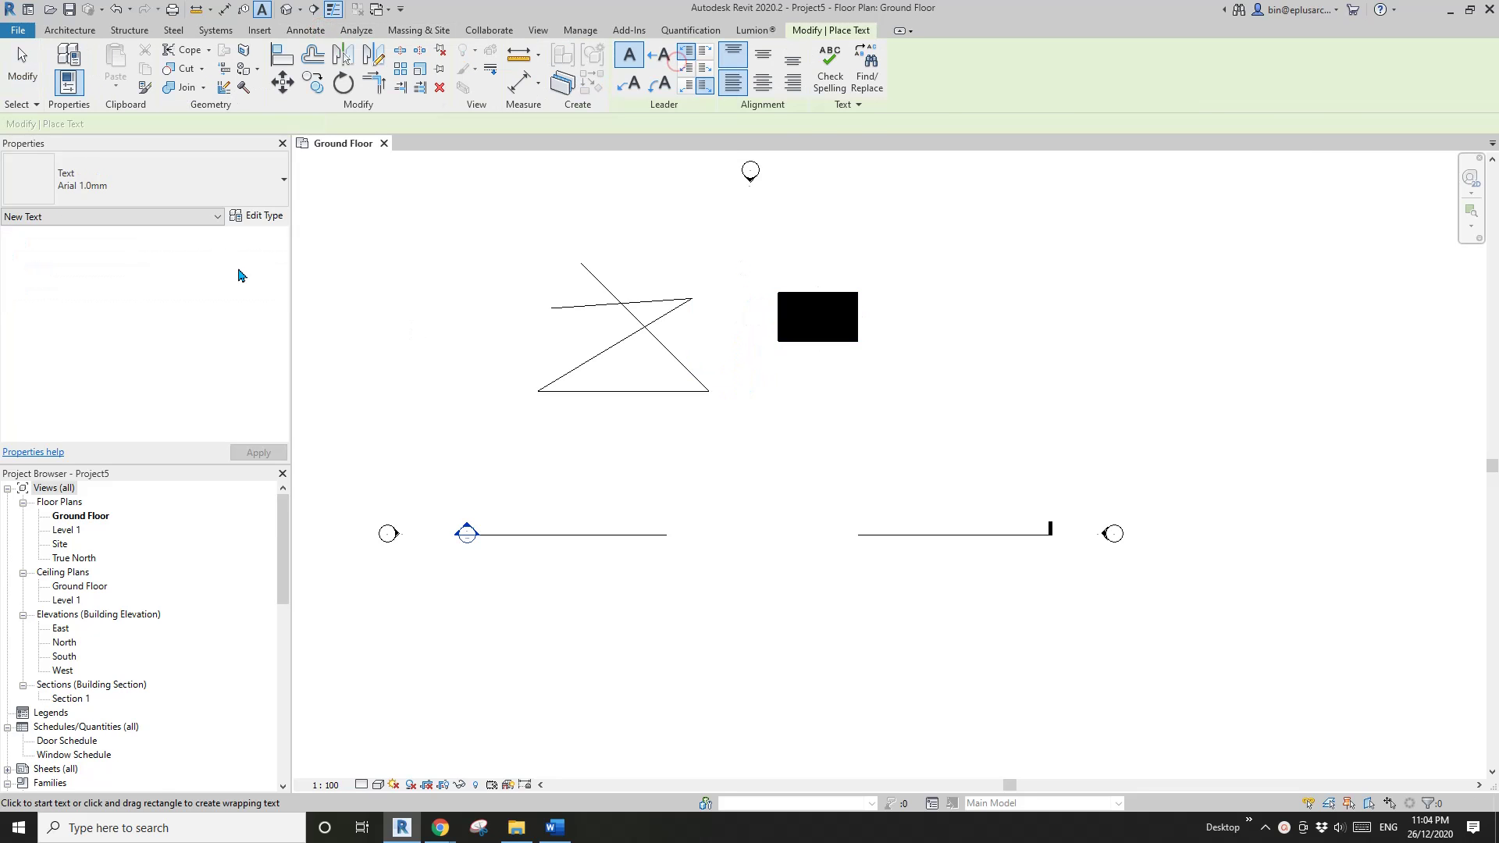
left_click(181, 200)
left_click(94, 494)
left_click(744, 396)
type("ADFAFDASF")
left_click(947, 374)
key("Escape")
key("Escape")
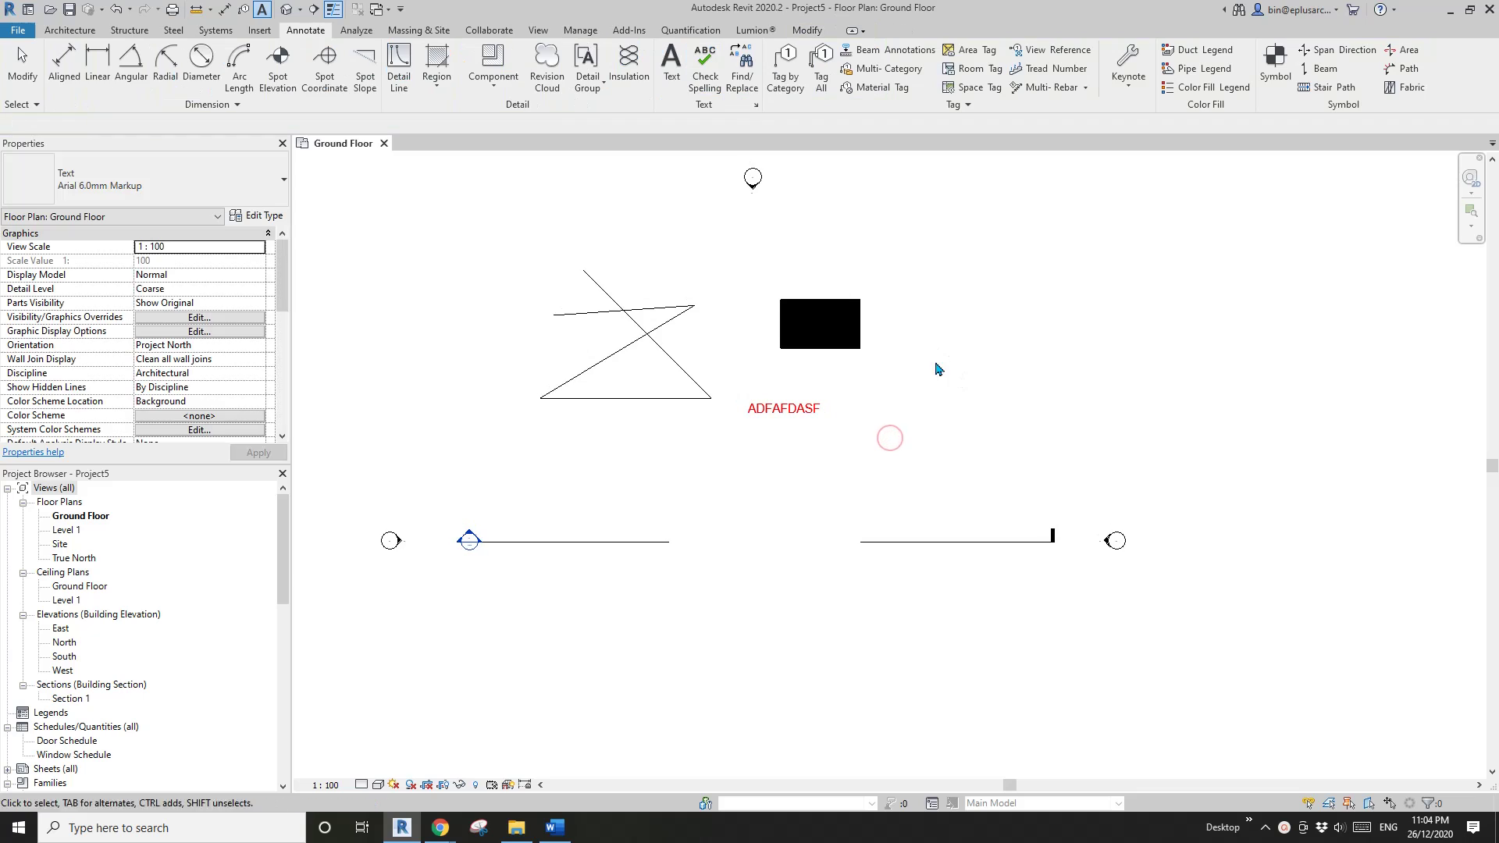
Step: Combine the four detail lines, the filled region and the text note into a detail group with the default name
scroll(902, 357, "up", 1)
left_click_drag(950, 264, 475, 495)
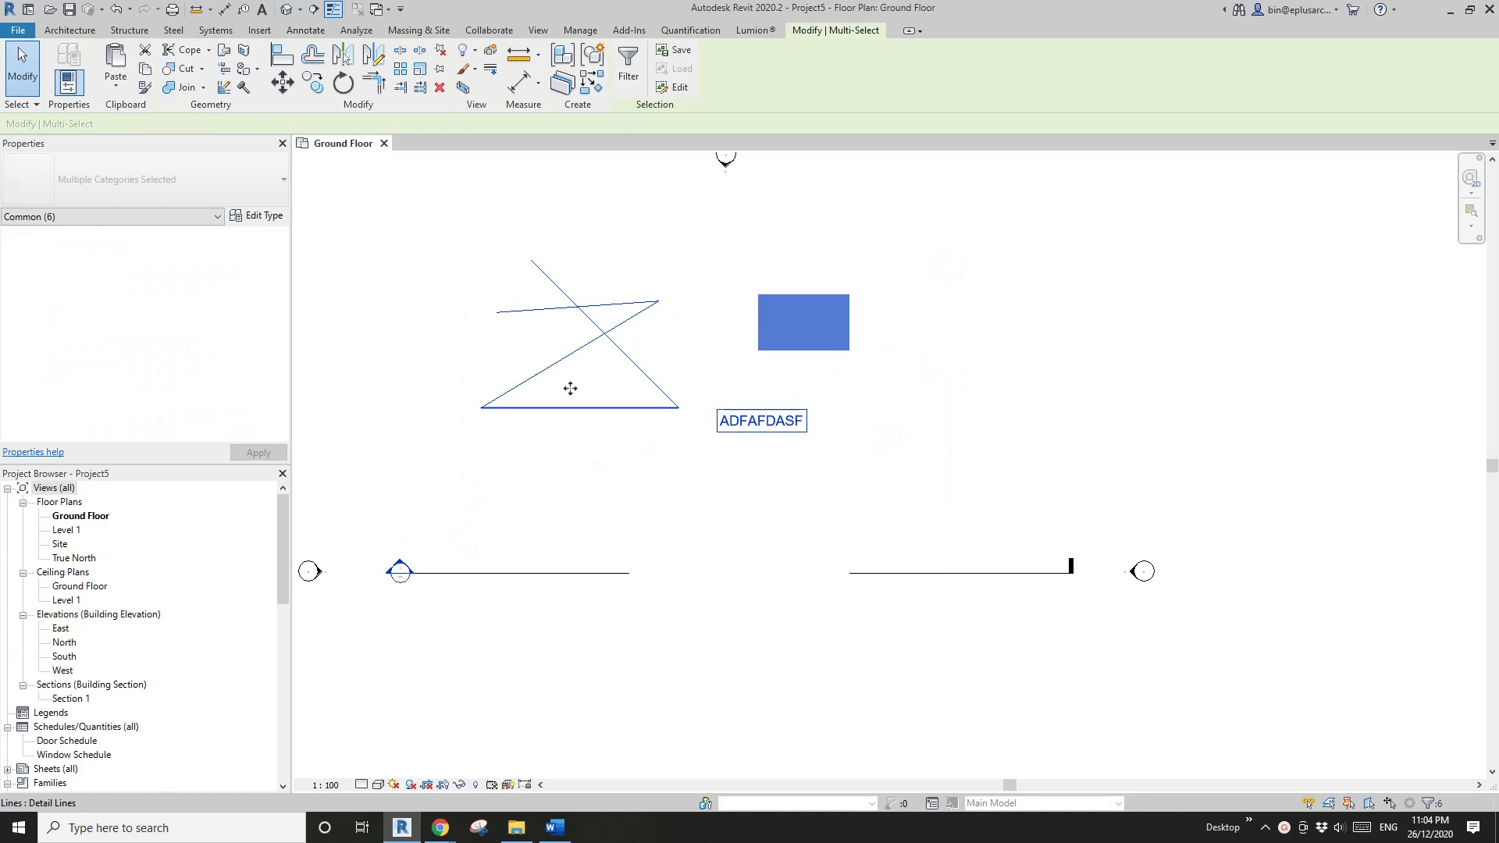
left_click(592, 57)
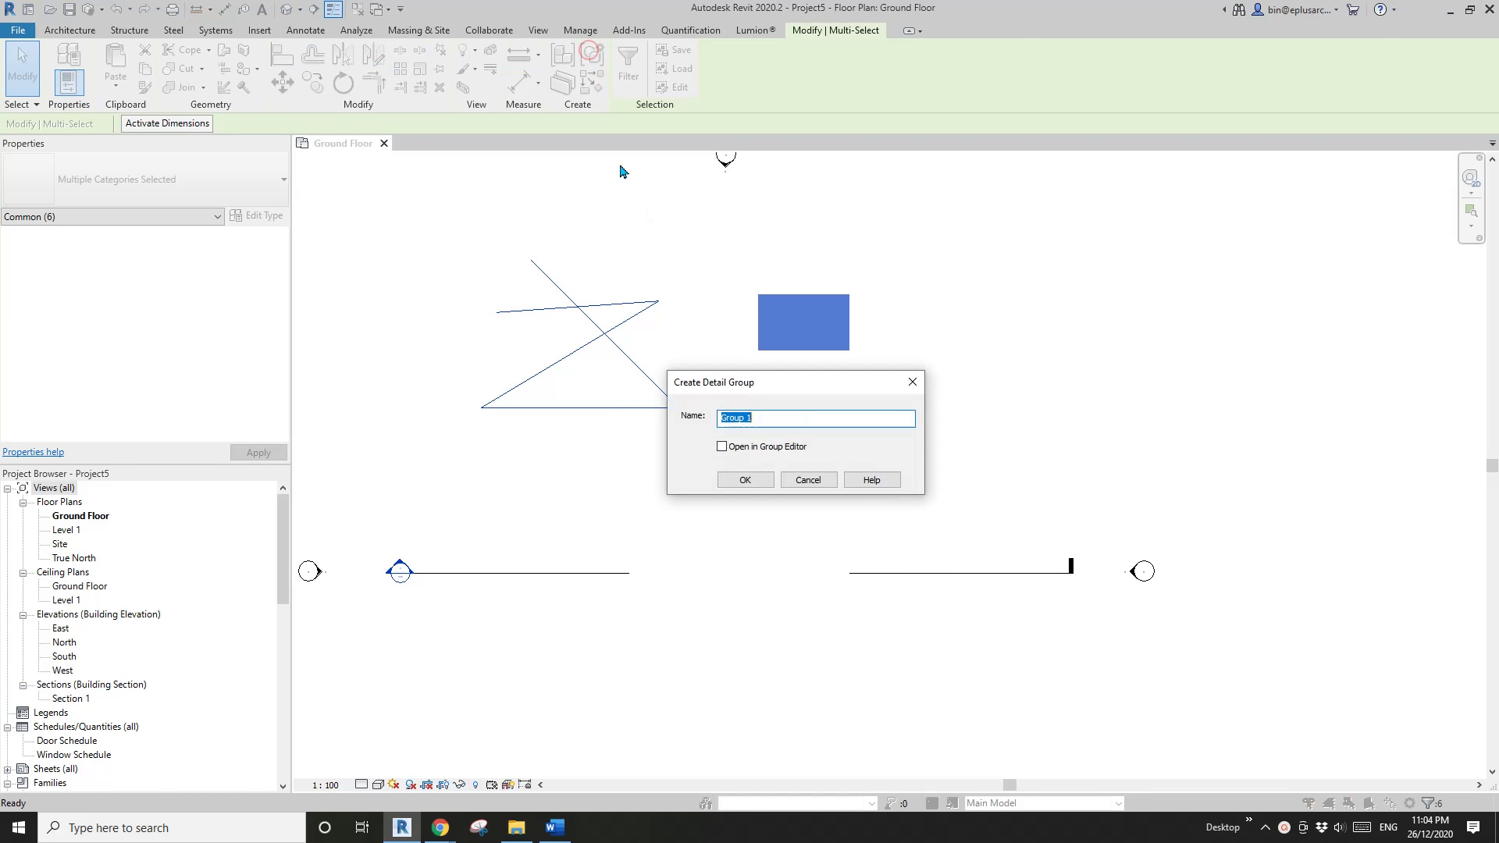
left_click(754, 482)
scroll(747, 462, "up", 1)
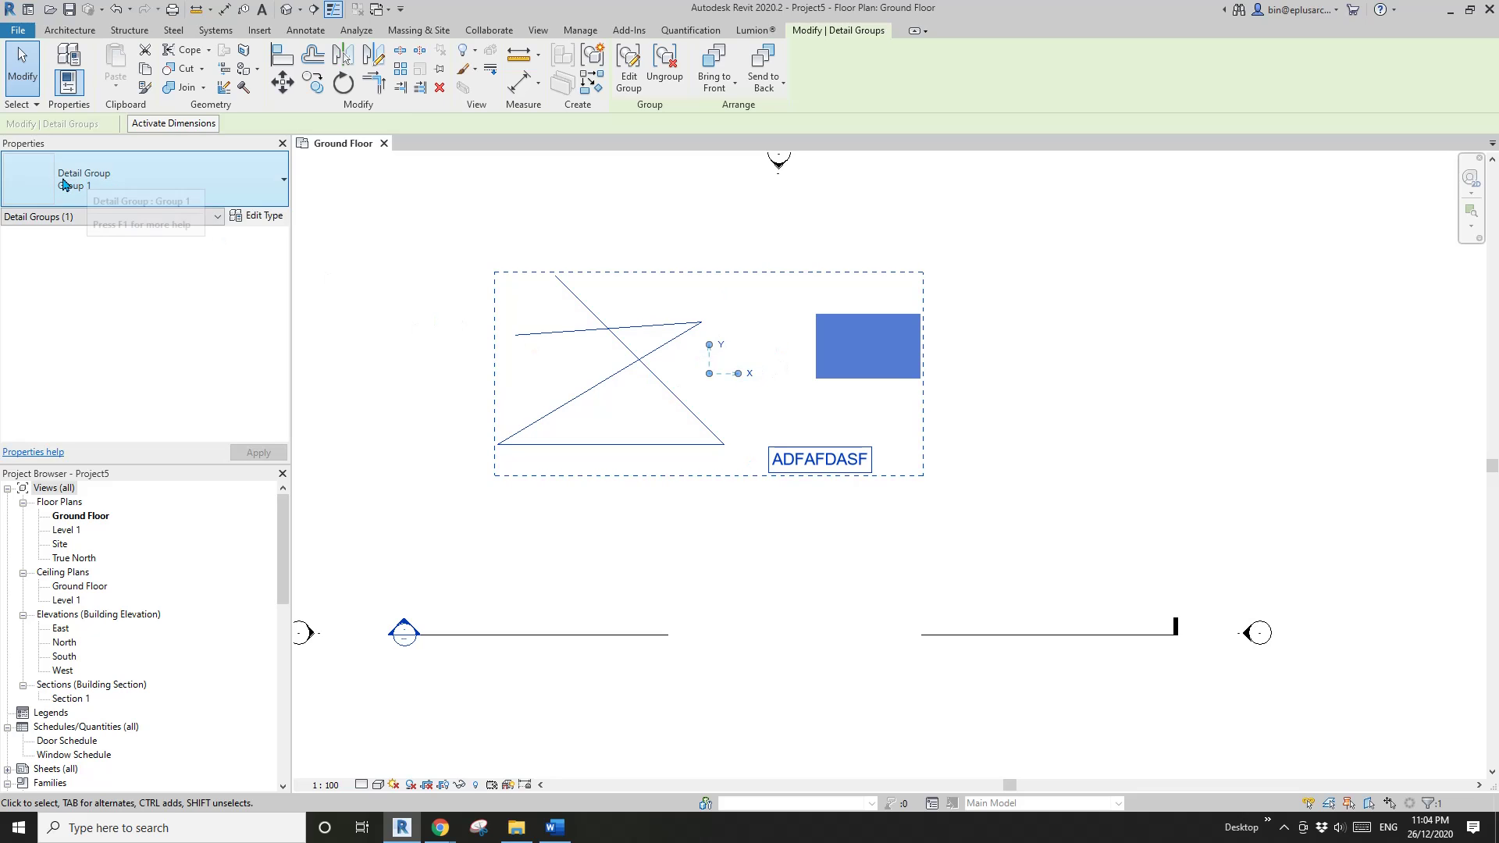
Step: Place a second text note reading "AFDADFSADF" outside the detail group, beside the filled region
middle_click_drag(735, 246, 690, 261)
key("t")
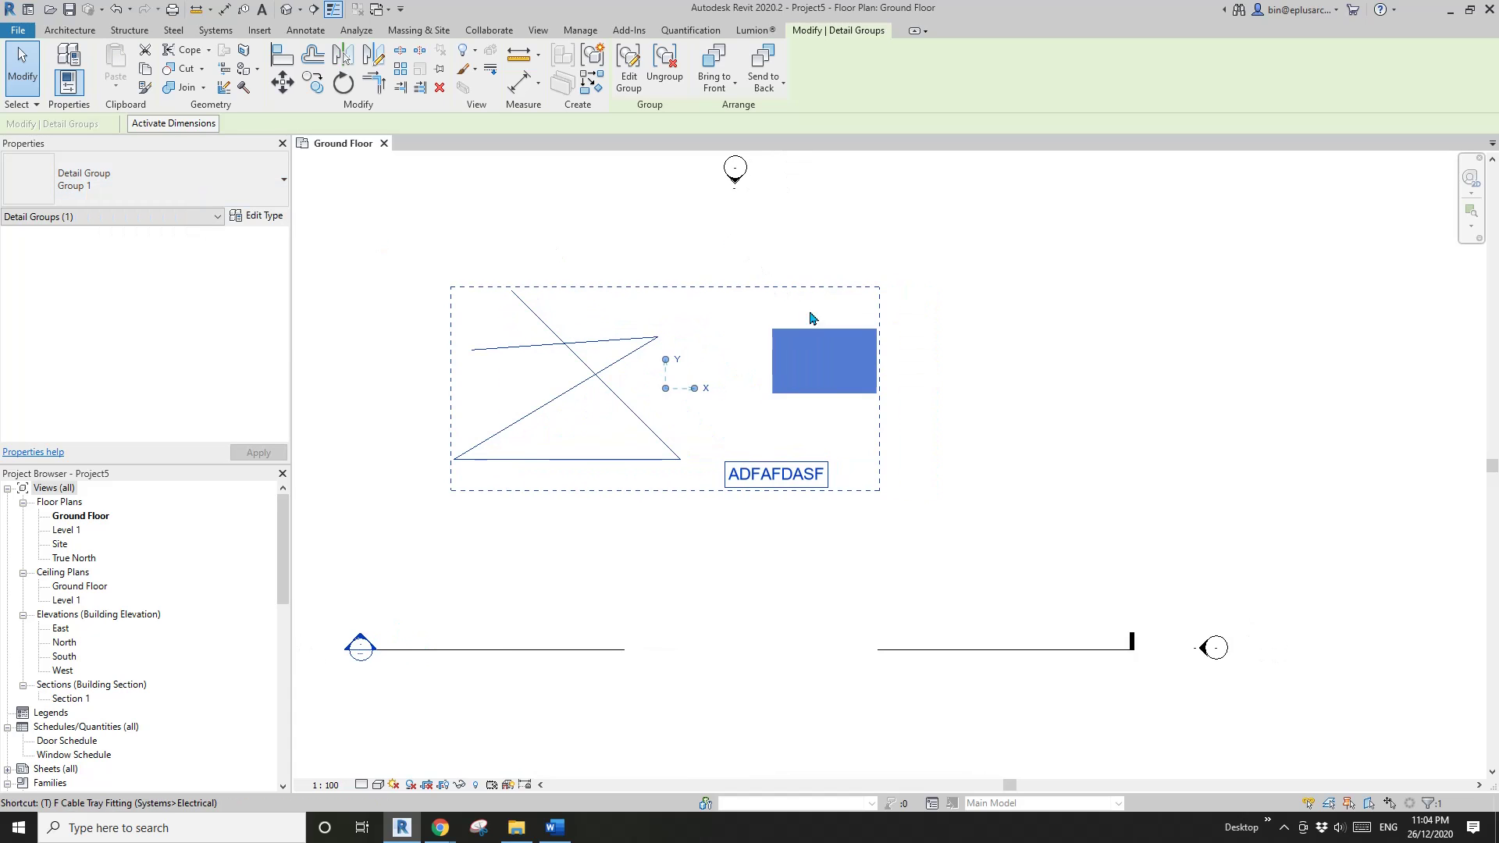
key("x")
left_click(1003, 355)
type("AFDAD")
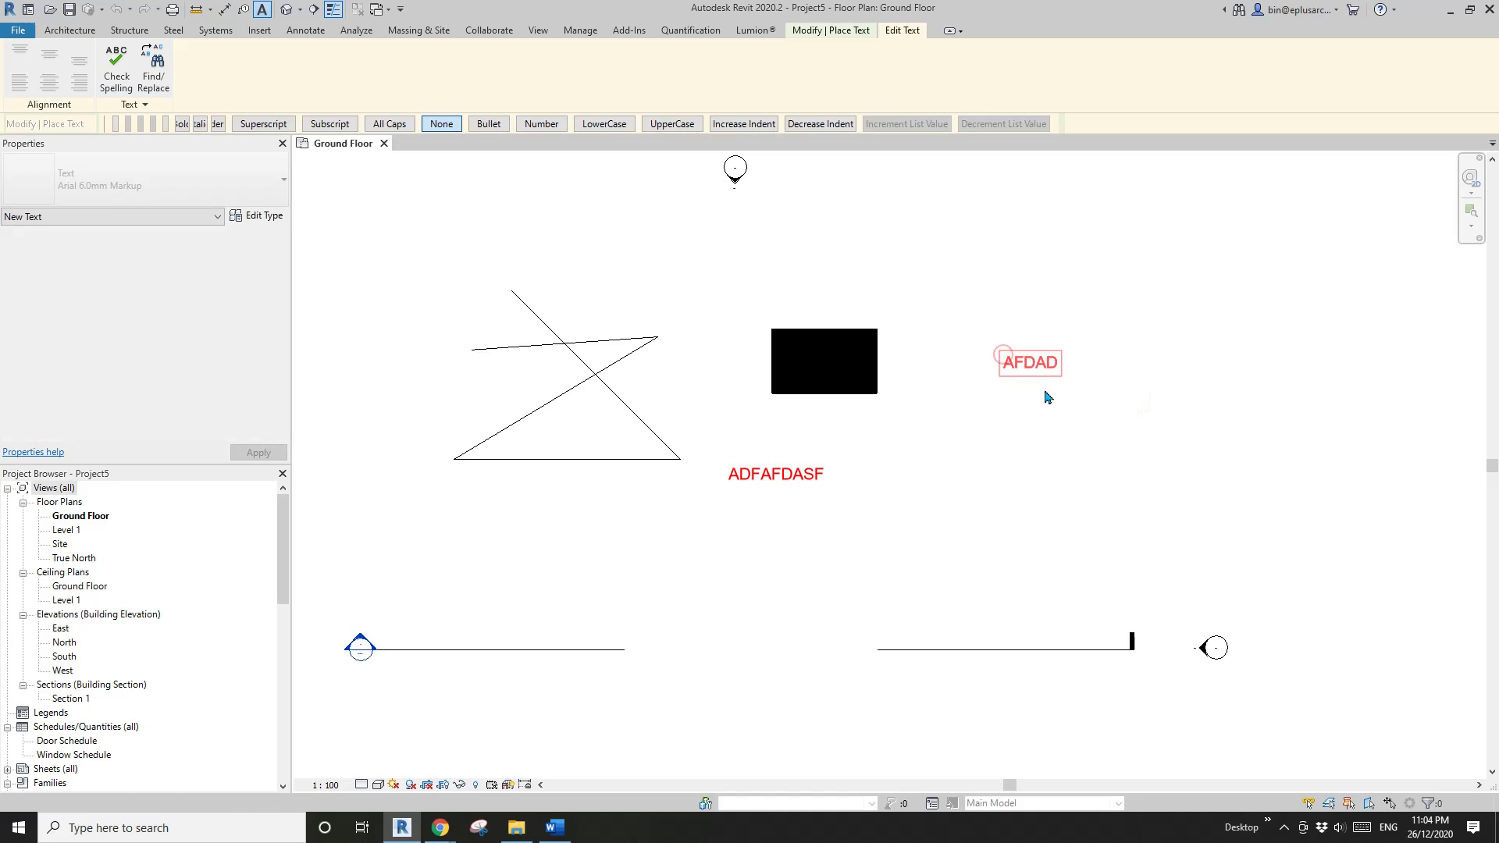
type("FSADF")
key("Escape")
key("Escape")
Step: Edit the detail group to add the "AFDADFSADF" text note and remove the filled region from it
left_click(823, 381)
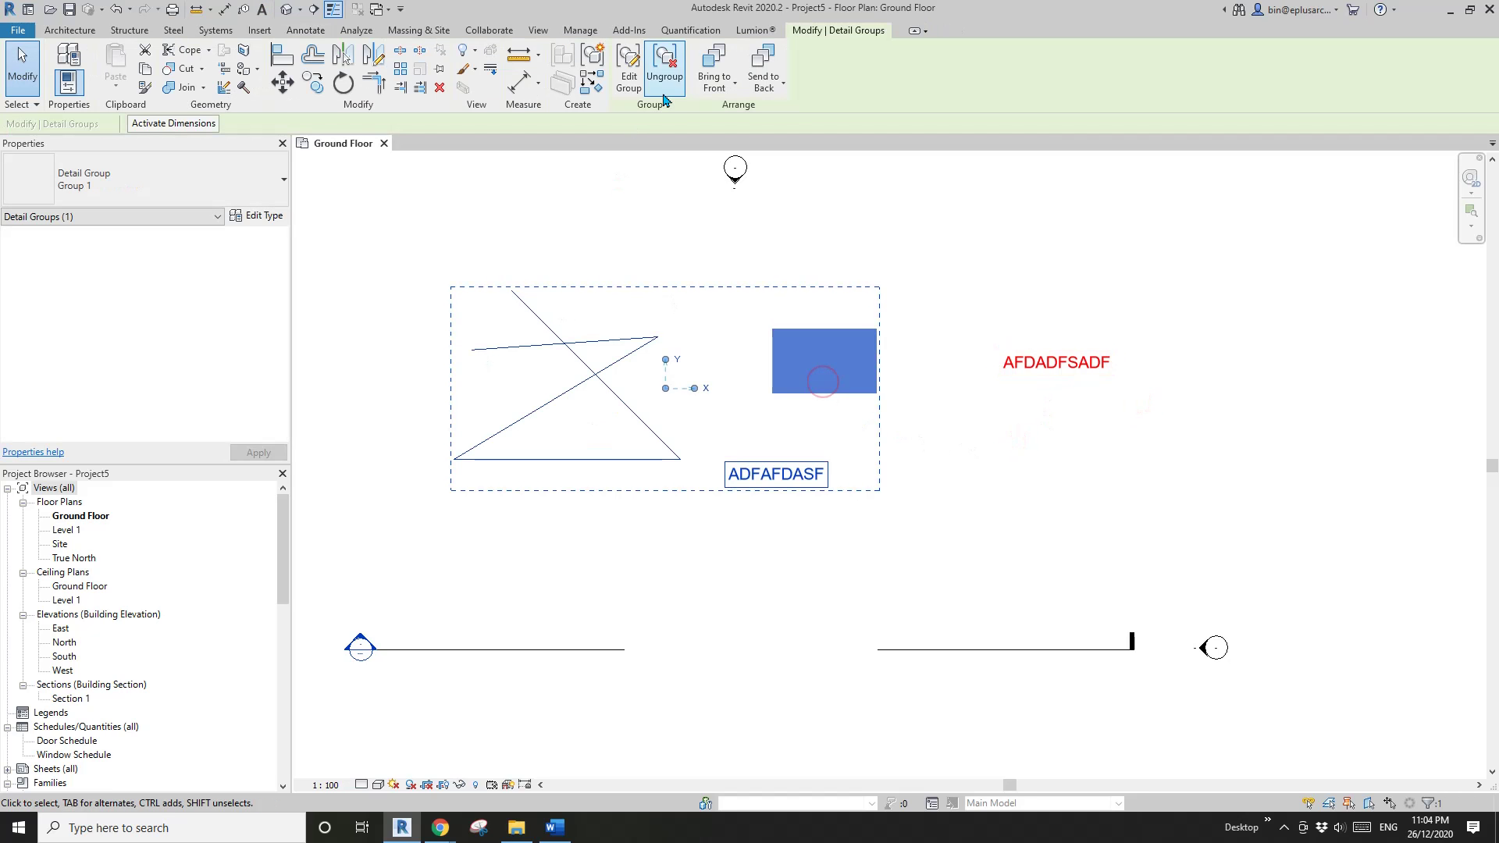
left_click(629, 70)
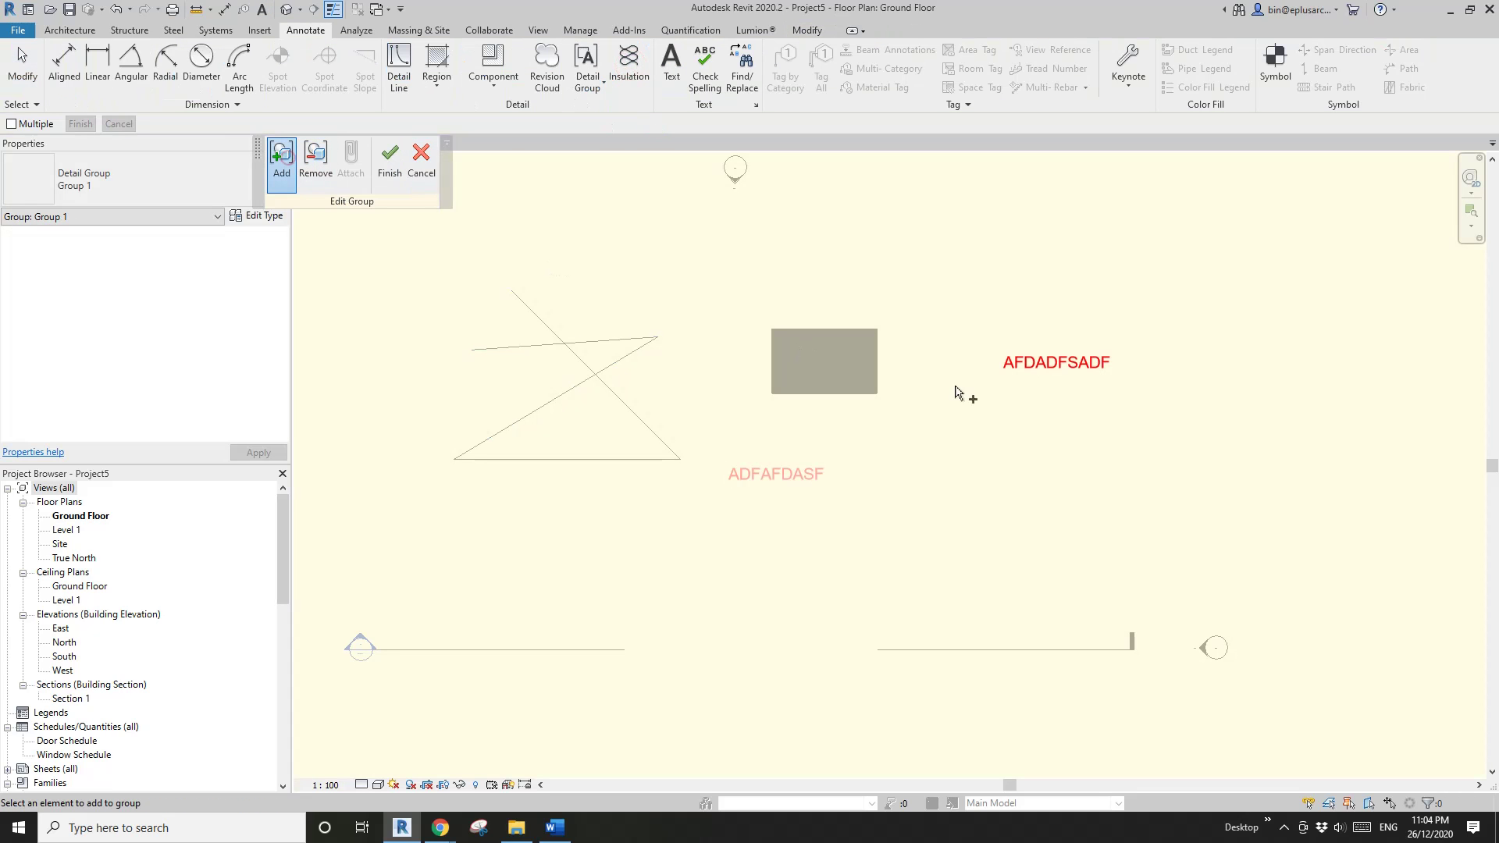
left_click(316, 164)
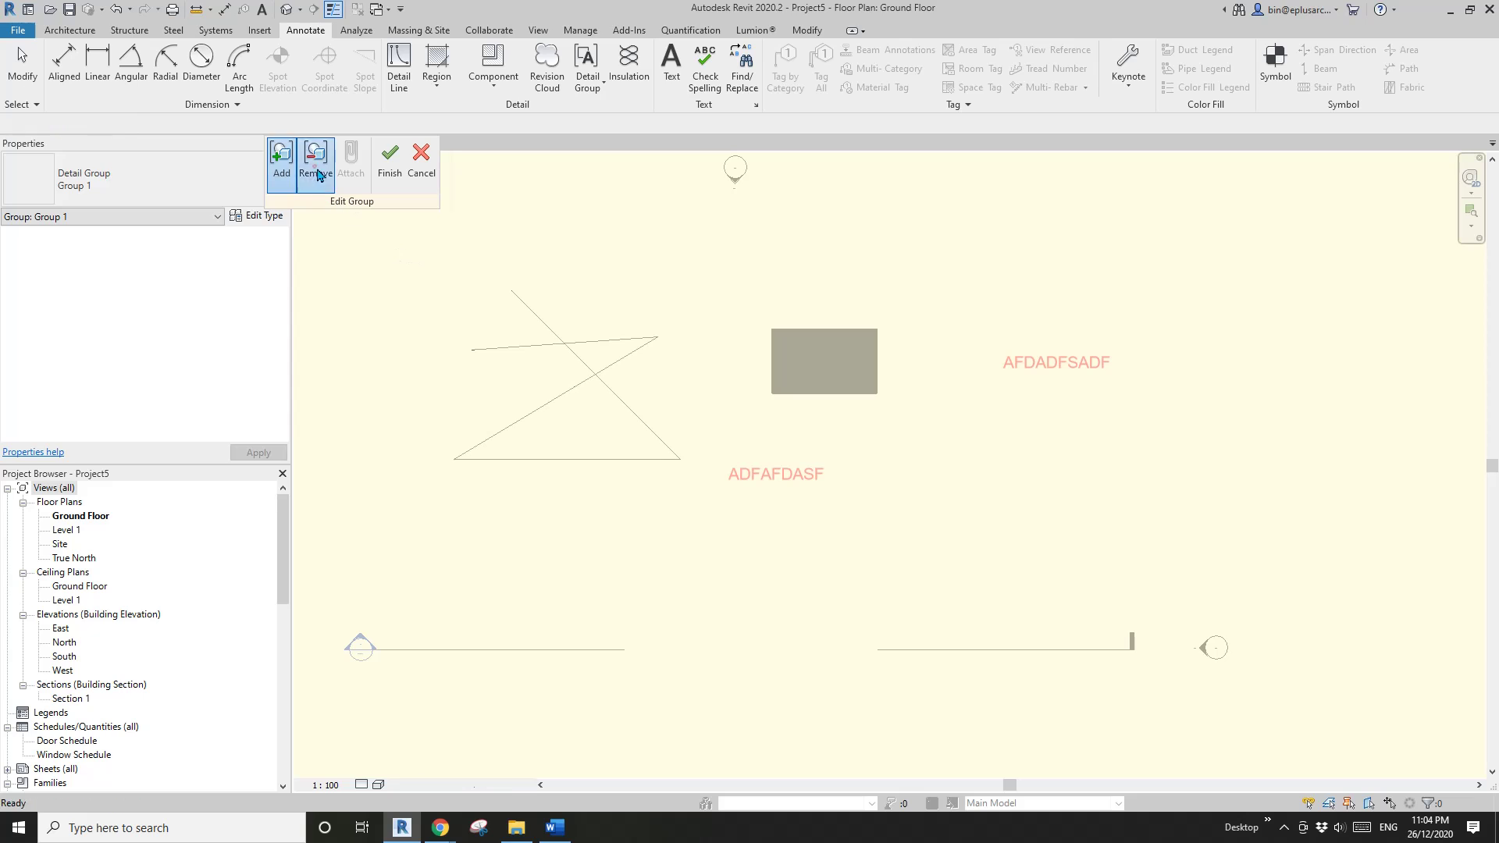
left_click(840, 380)
left_click(390, 160)
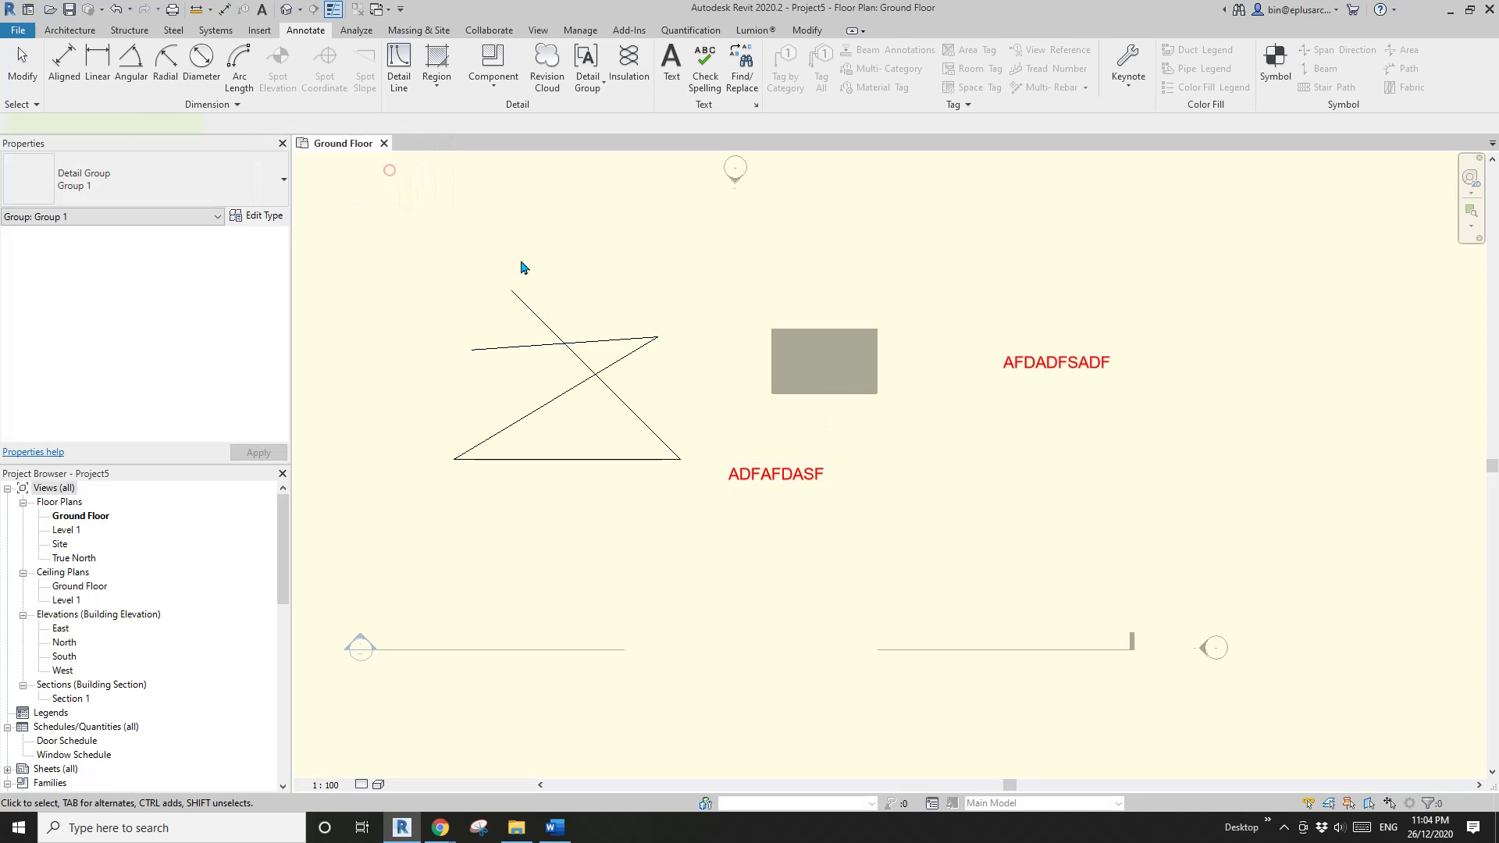
Step: Move the edited detail group down toward the section line, apart from the filled region
left_click(654, 429)
scroll(660, 437, "down", 1)
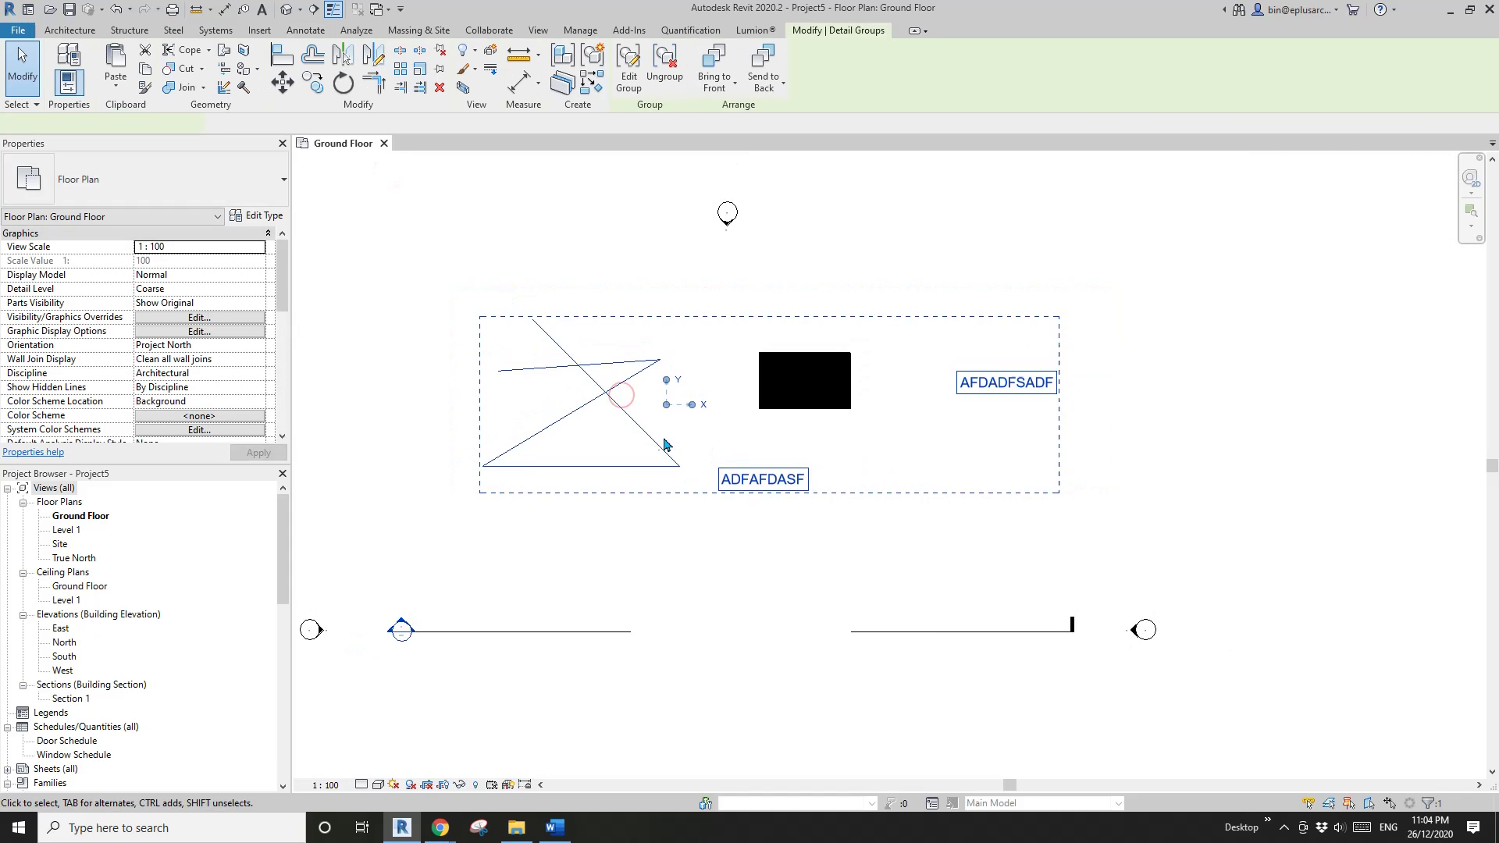
left_click_drag(655, 438, 653, 551)
Step: Delete the ungrouped filled region and move the detail group back up above the section line
left_click(814, 403)
left_click(814, 404)
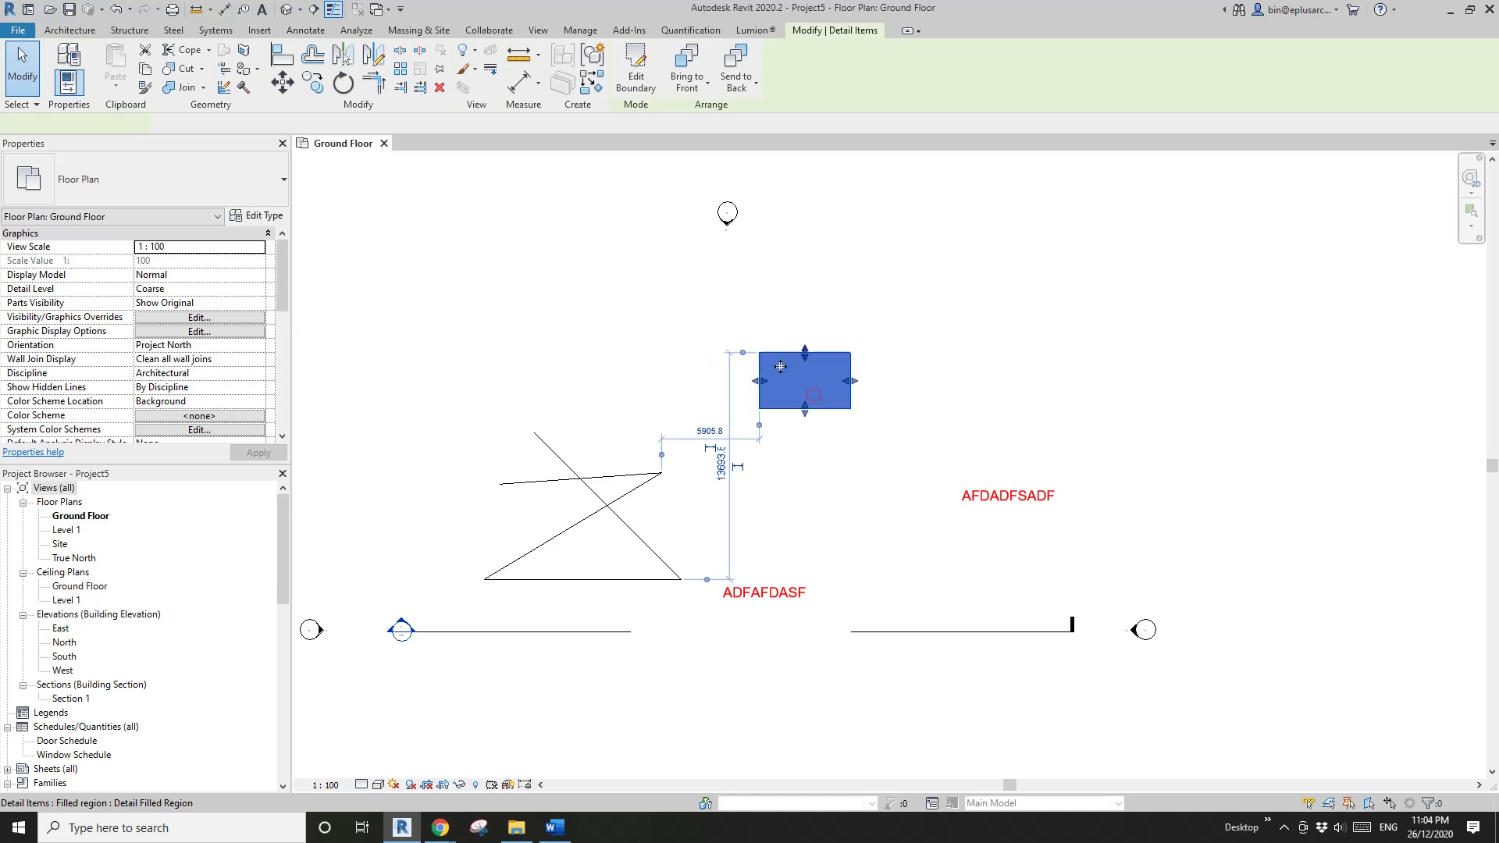
scroll(808, 404, "up", 1)
scroll(768, 453, "down", 1)
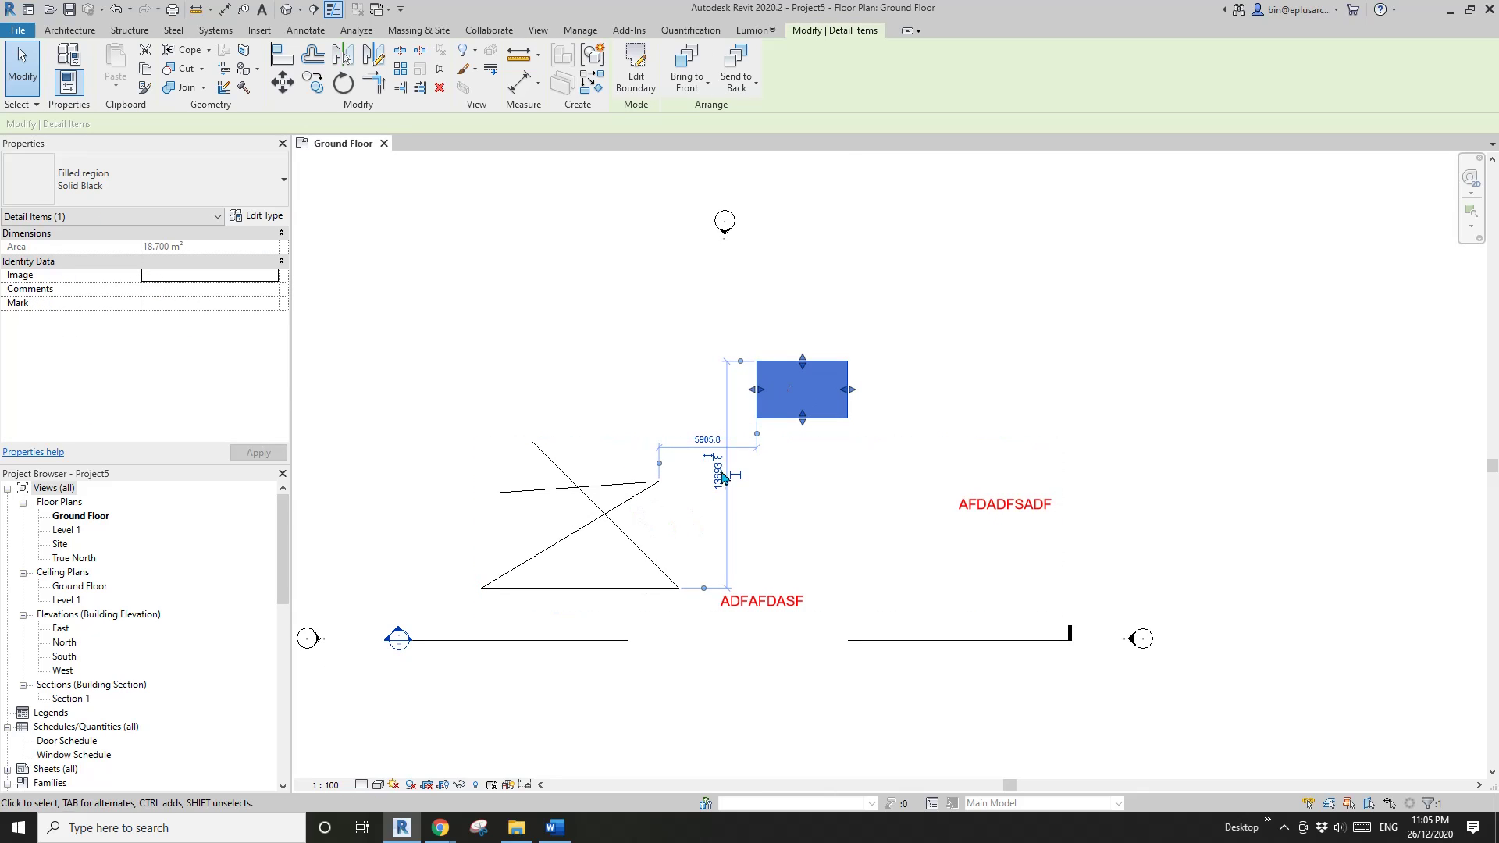
left_click(823, 376)
key("Delete")
left_click_drag(637, 489, 639, 363)
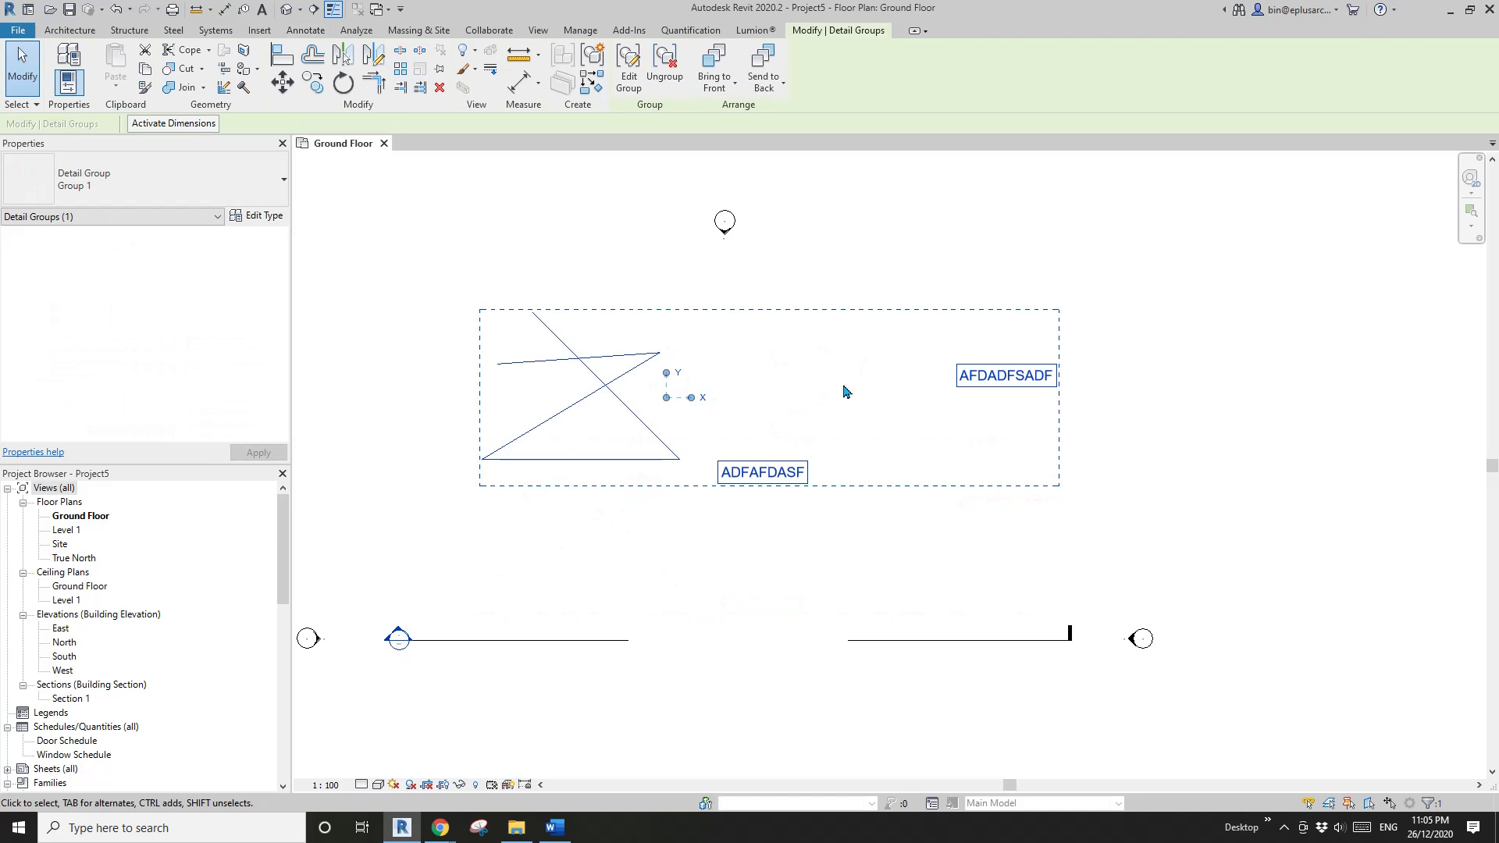
left_click(882, 569)
Step: Expand Groups and its Detail category in the Project Browser to examine the detail groups in the project
scroll(74, 710, "down", 3)
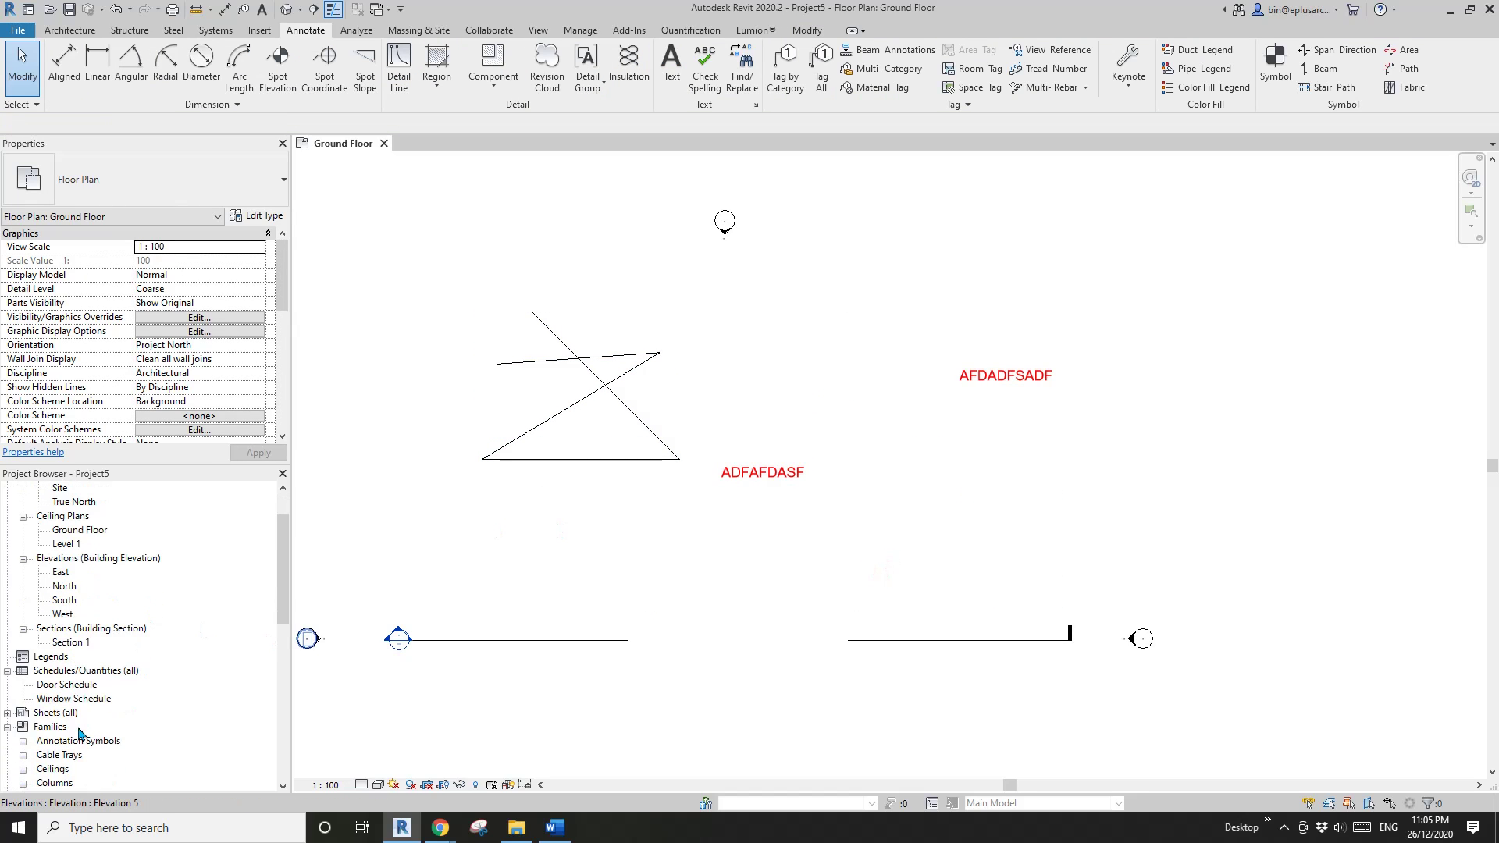
scroll(278, 621, "down", 10)
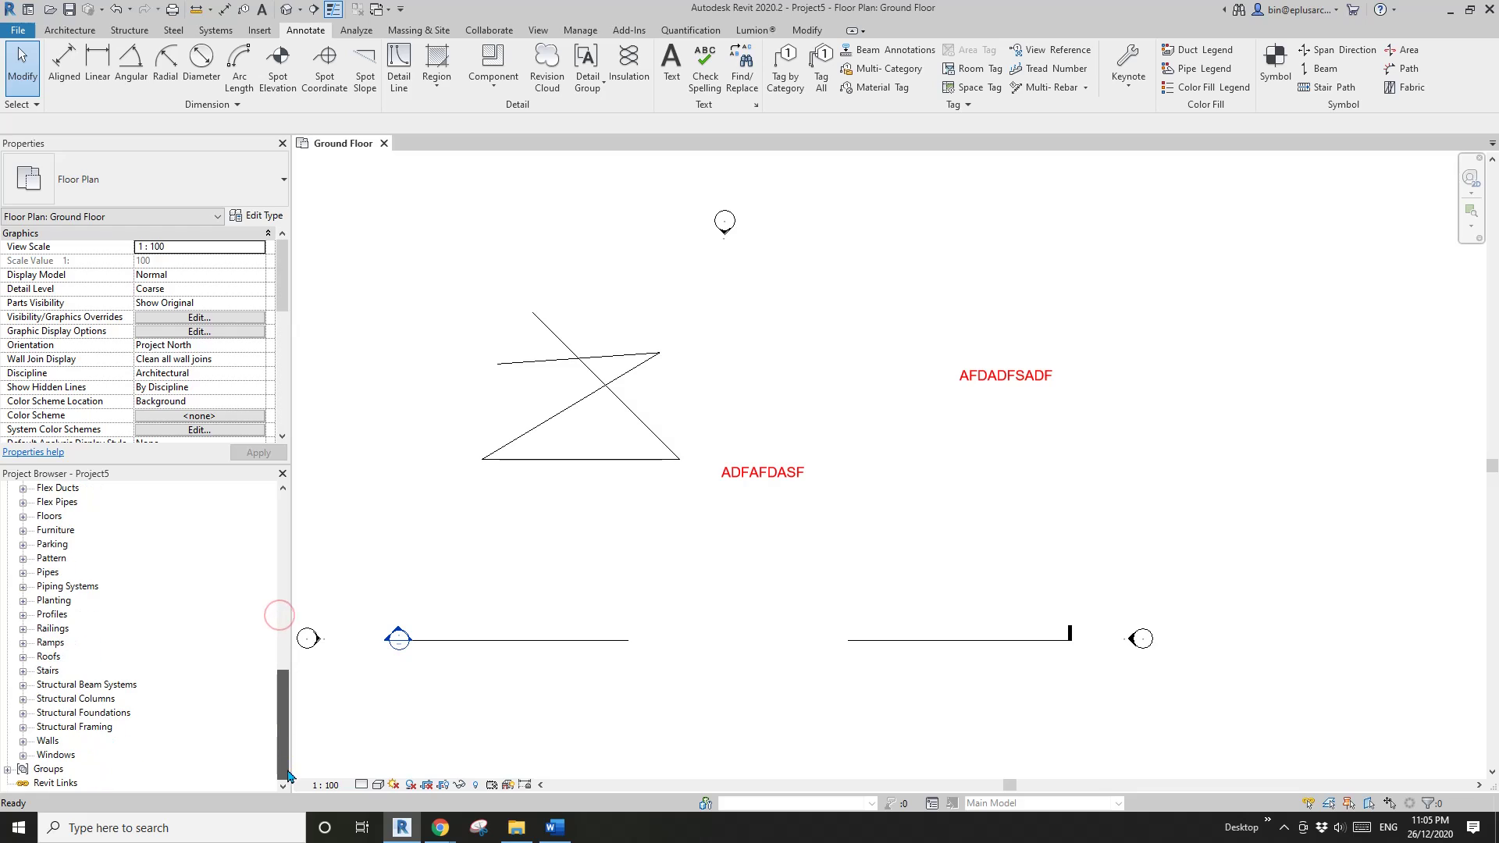
left_click(67, 472)
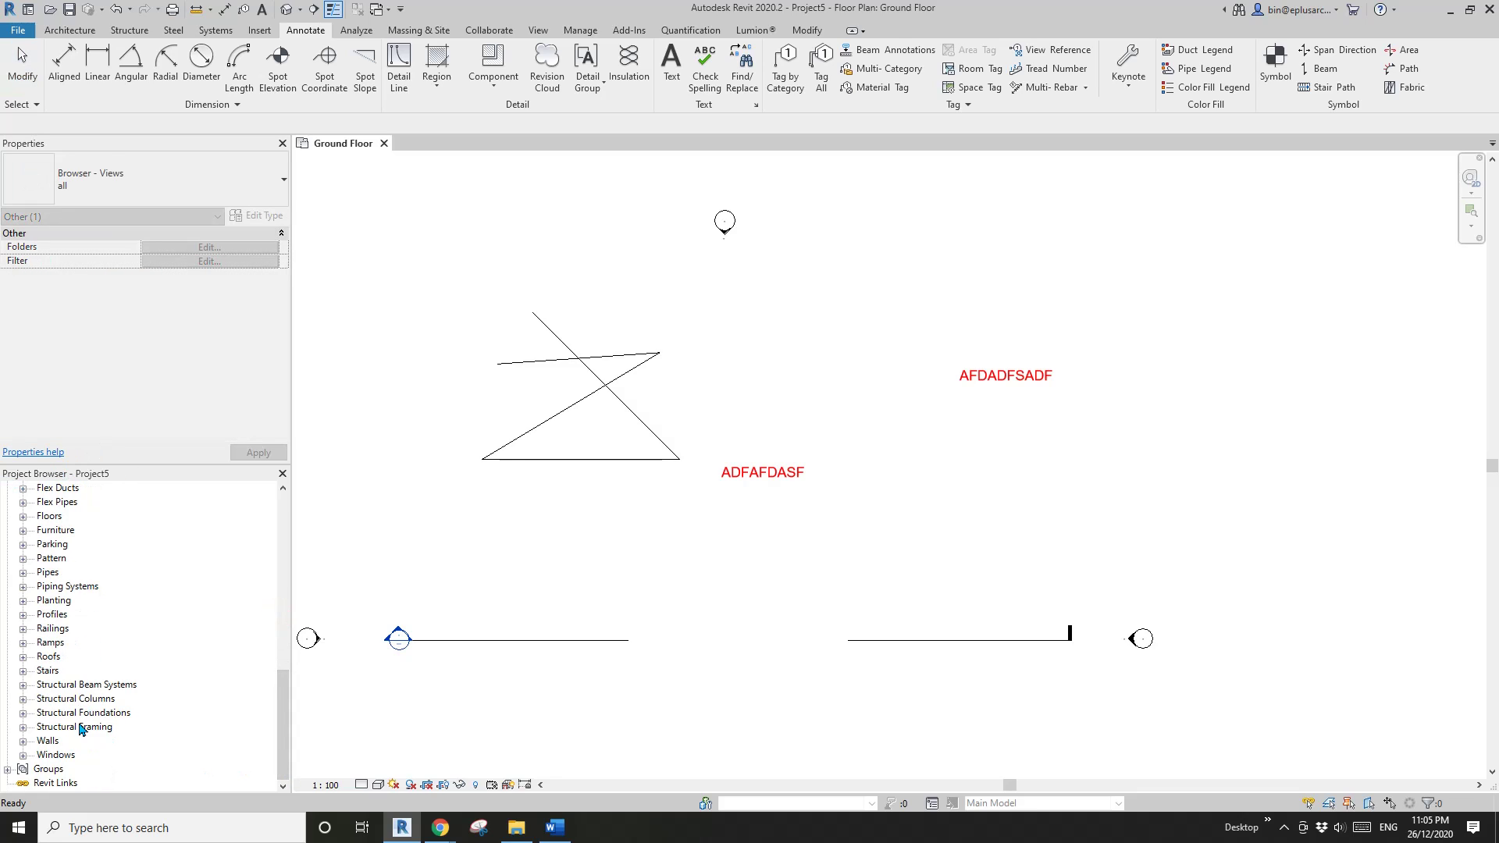
left_click(36, 771)
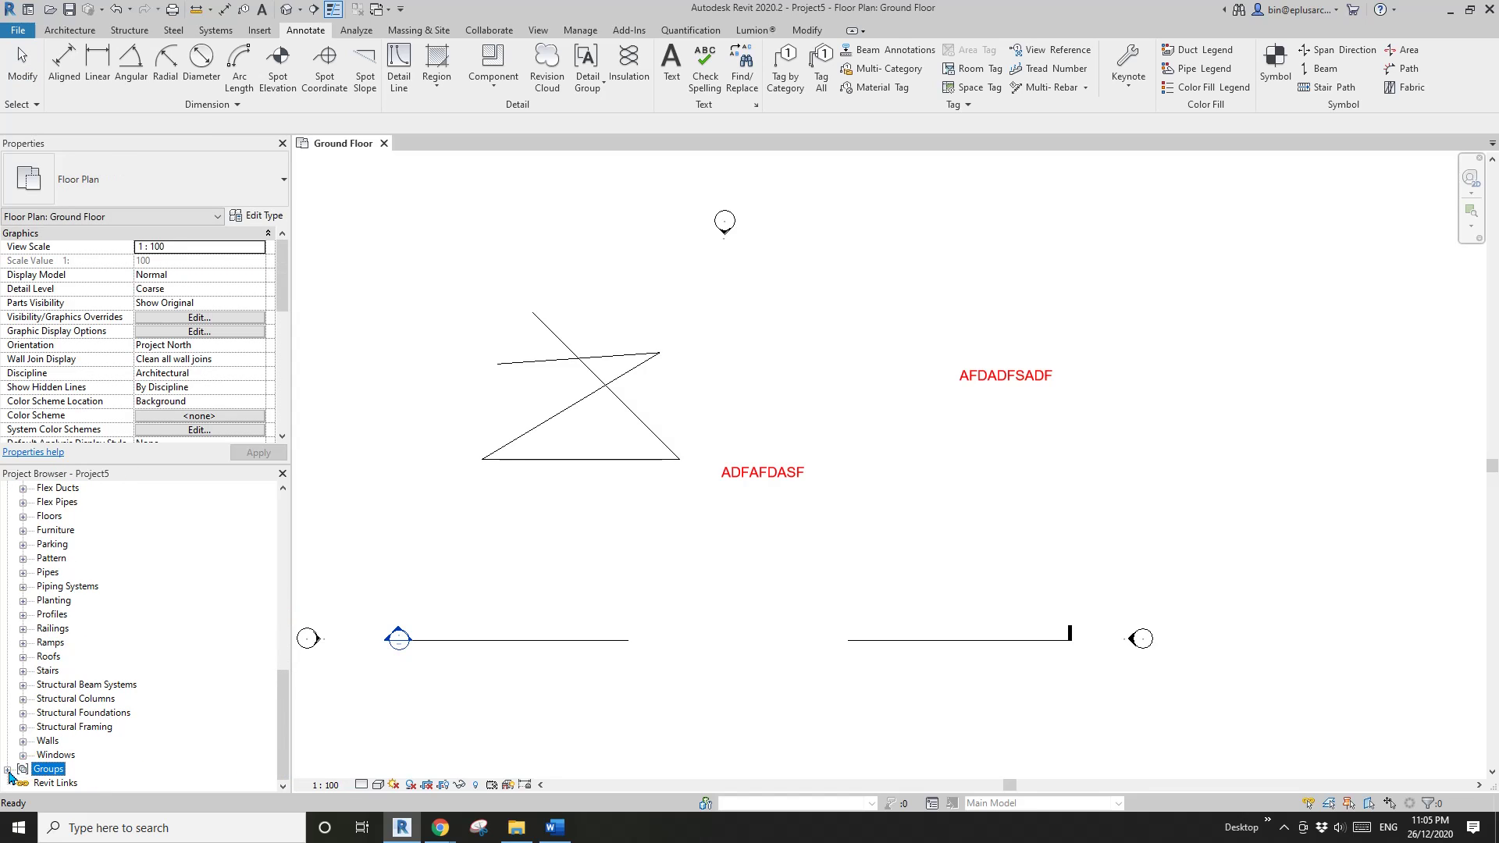
left_click(8, 771)
left_click(23, 759)
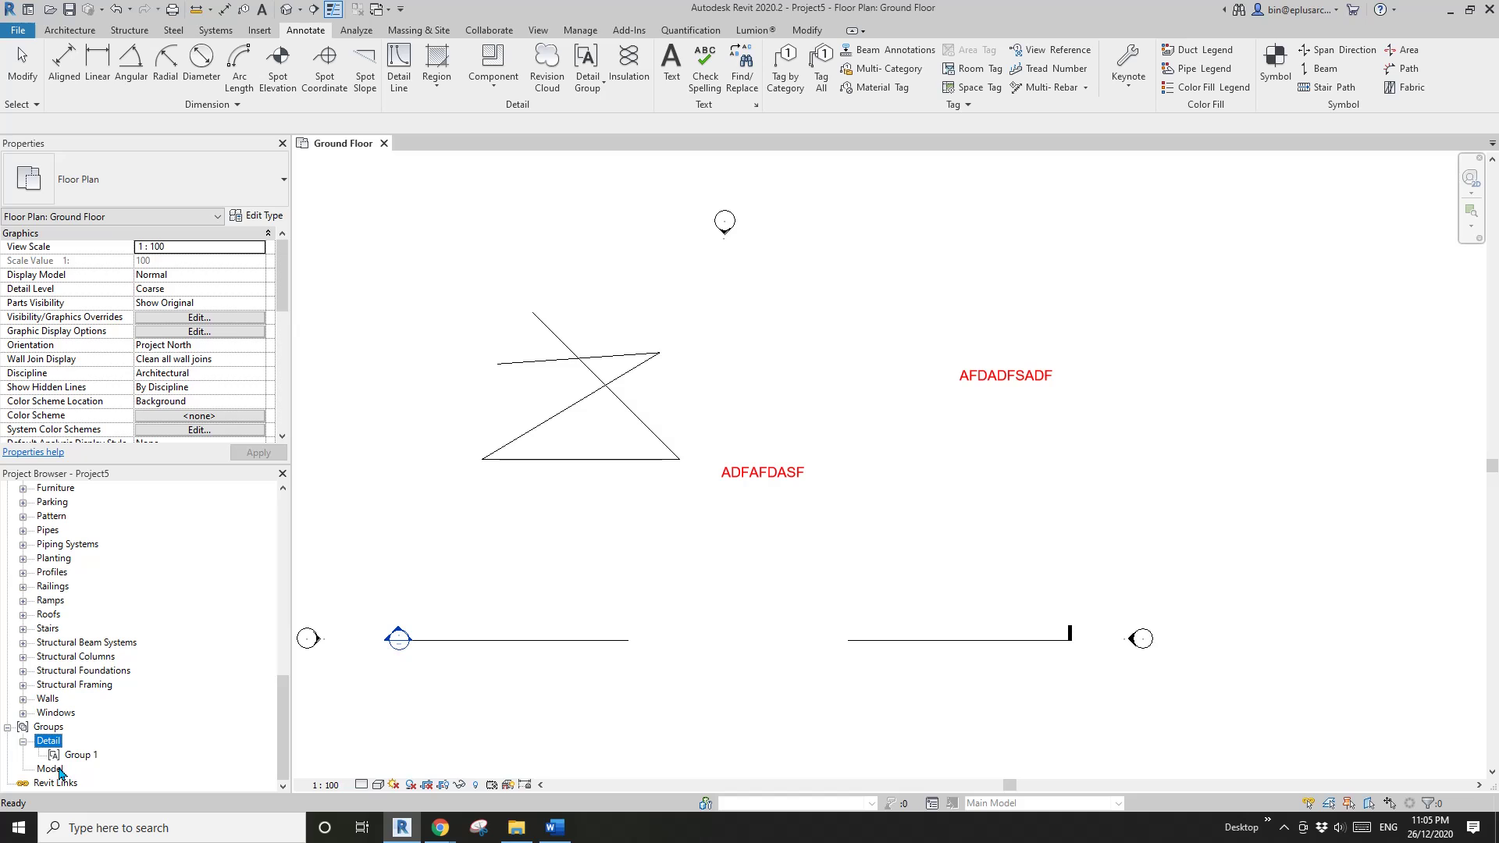
Step: Select the detail group in the Ground Floor plan to examine its members and extents
left_click(633, 404)
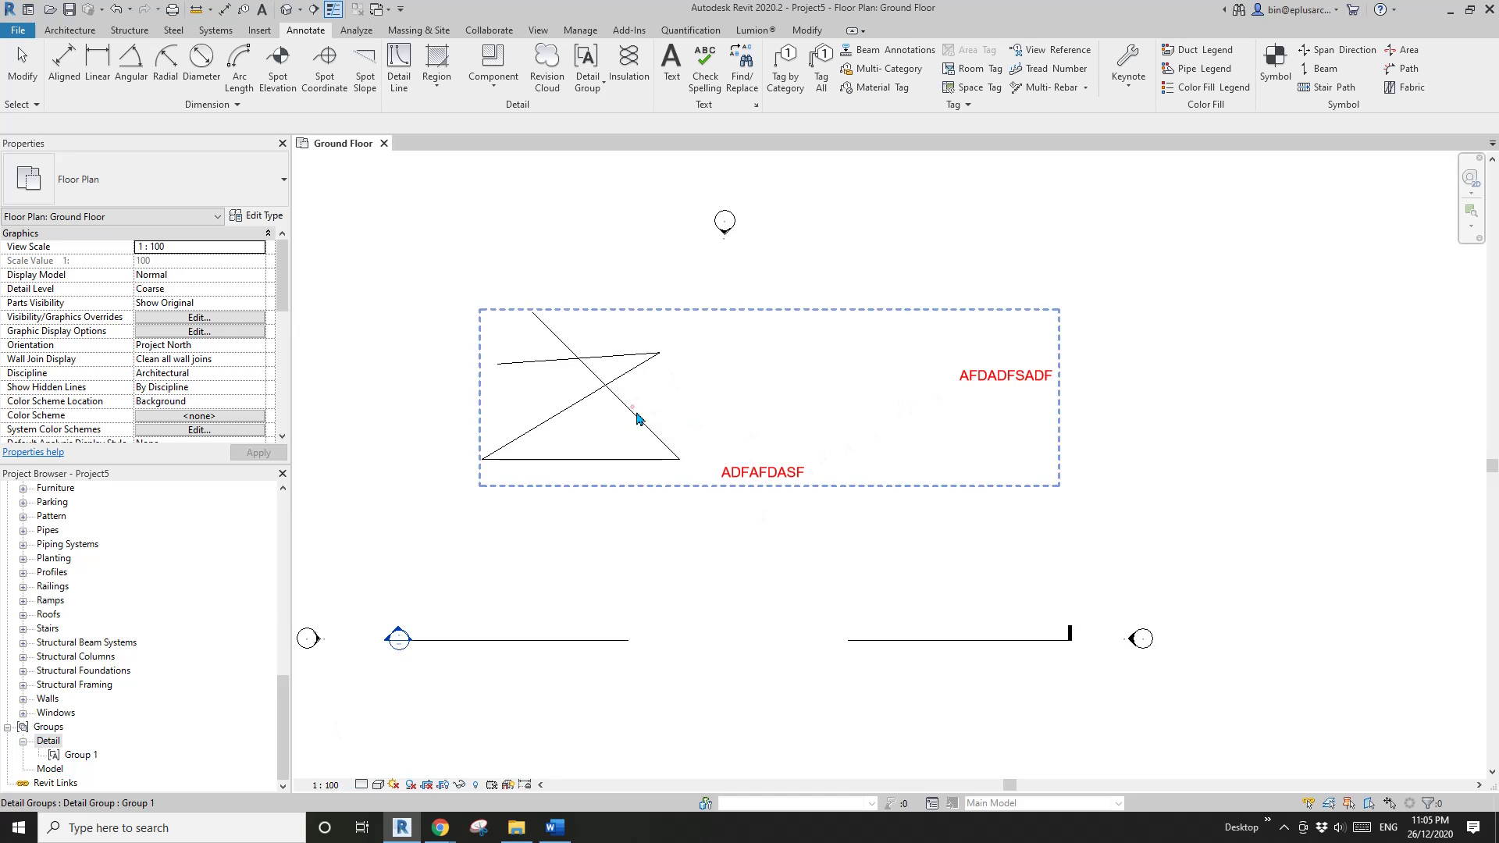
scroll(773, 440, "down", 1)
middle_click_drag(773, 440, 632, 452)
left_click(515, 425)
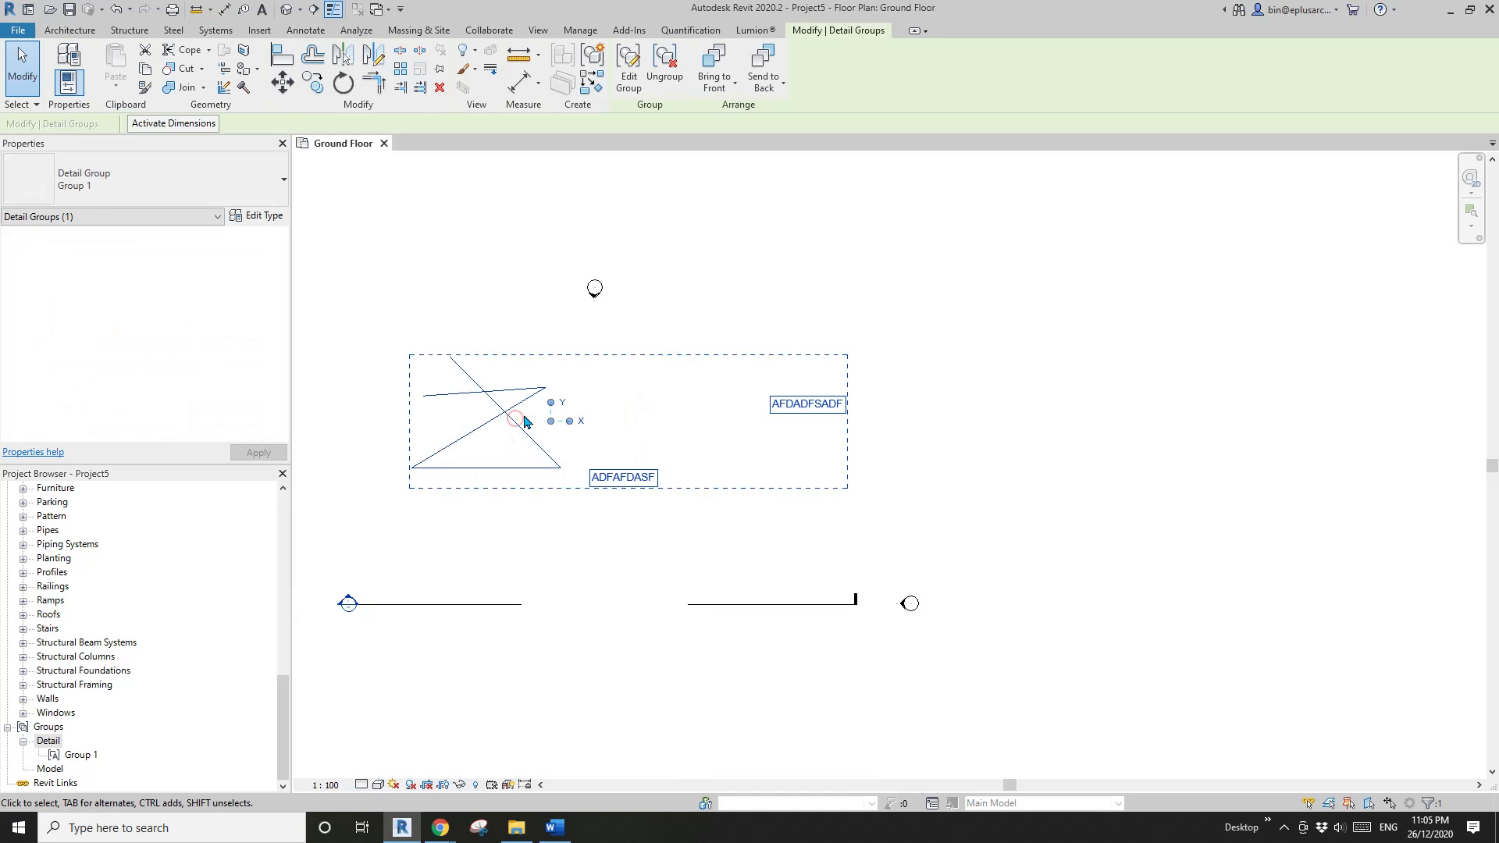
scroll(547, 421, "up", 1)
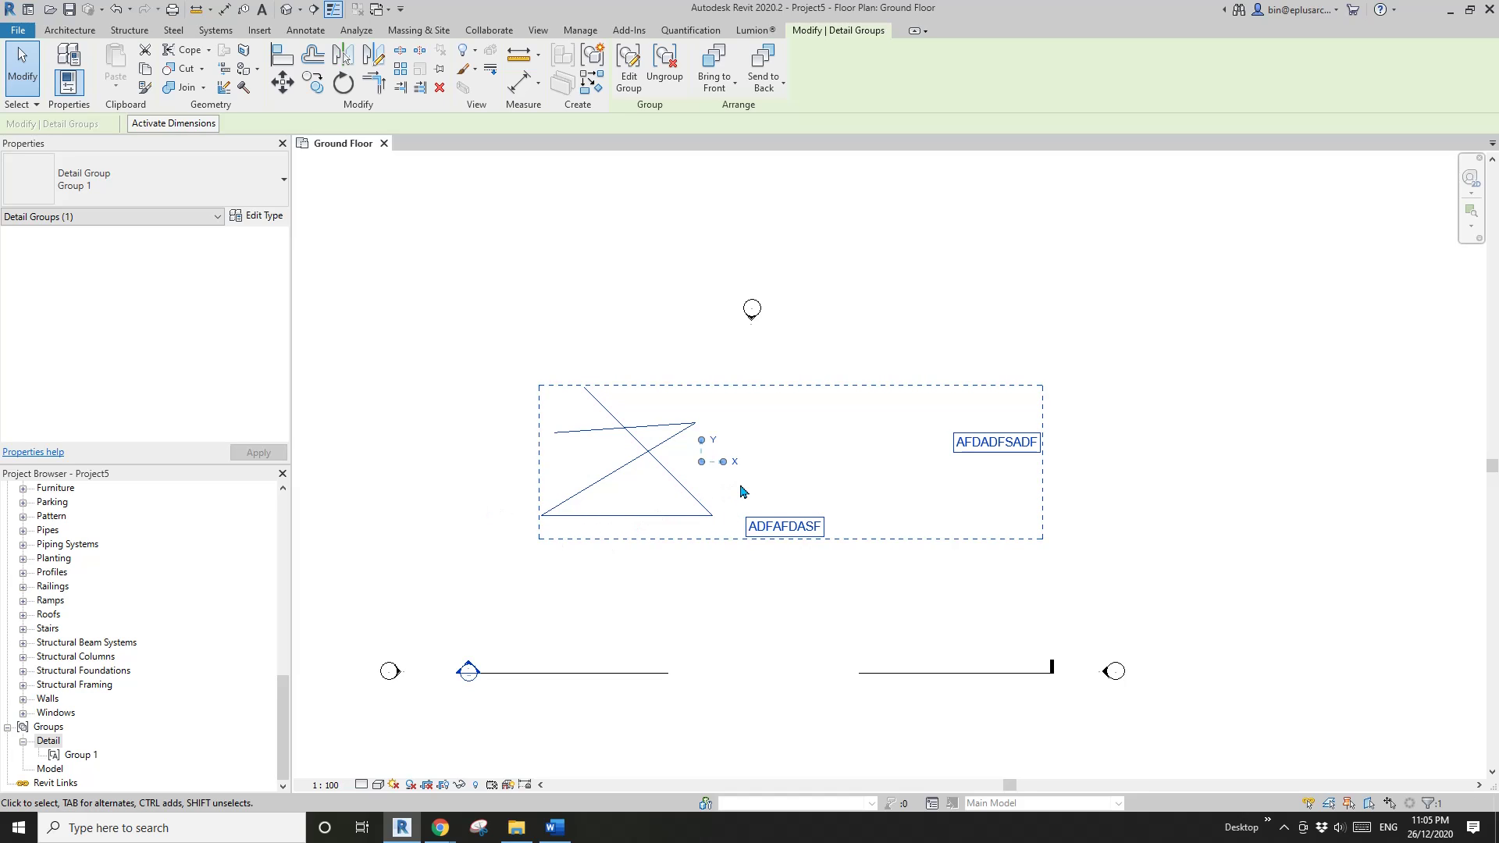
scroll(741, 490, "down", 2)
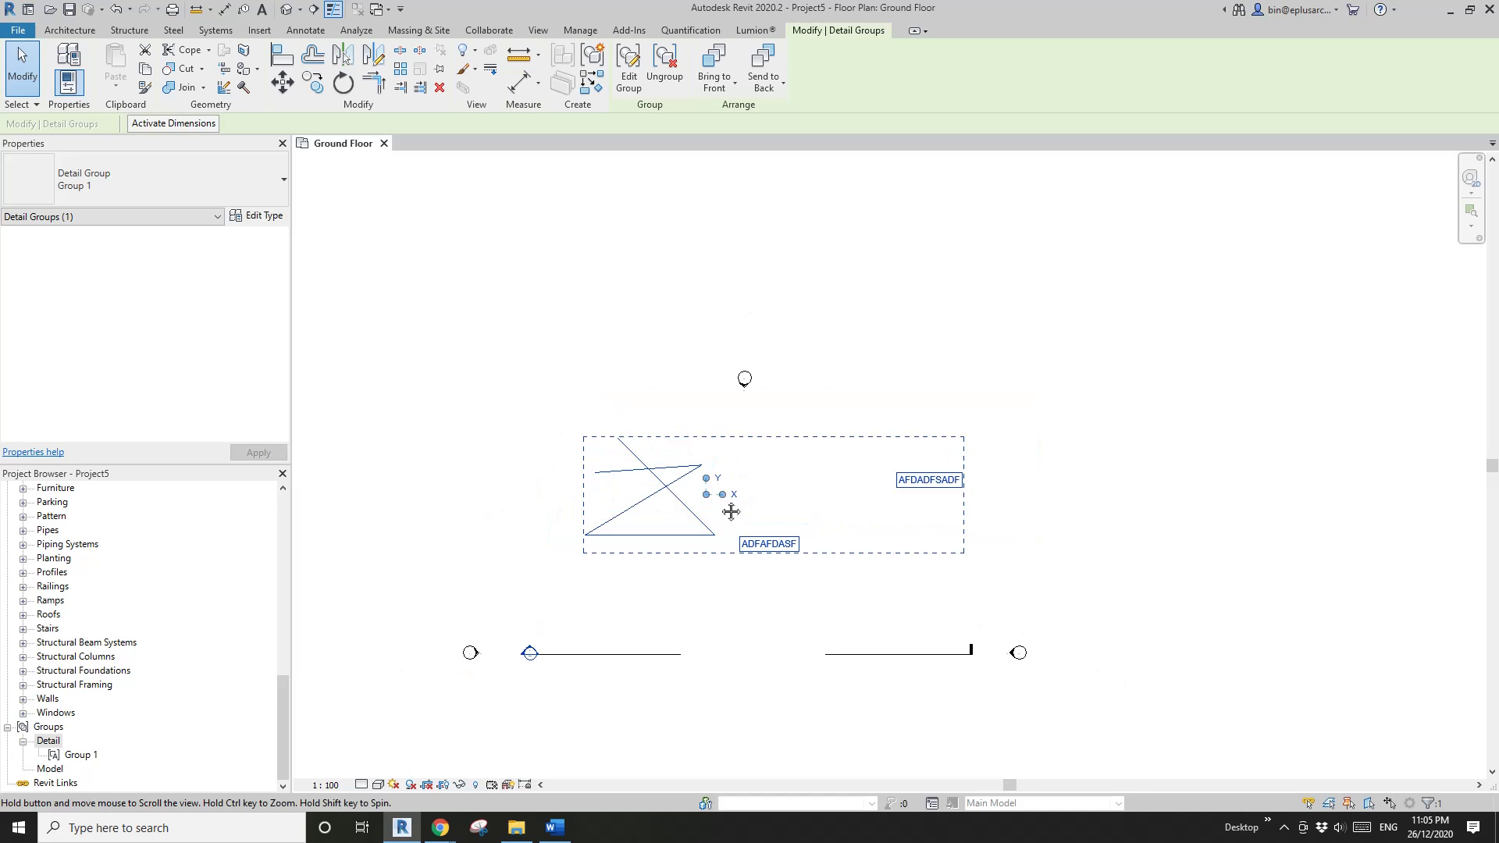
Step: Deselect the group and open the Level 1 floor plan view
left_click(295, 557)
left_click(286, 586)
left_click_drag(285, 602, 278, 505)
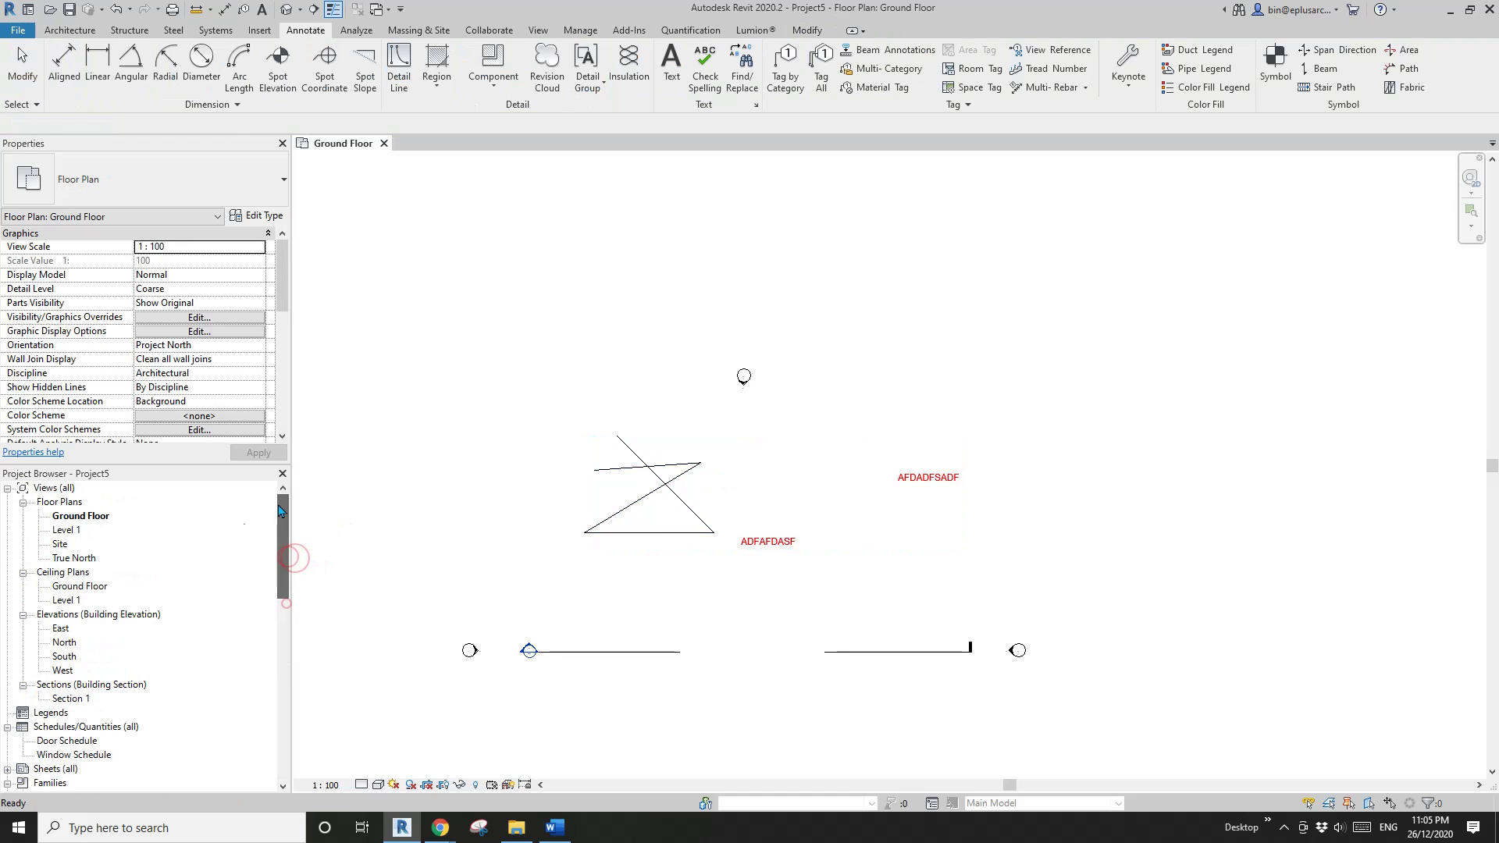
double_click(69, 531)
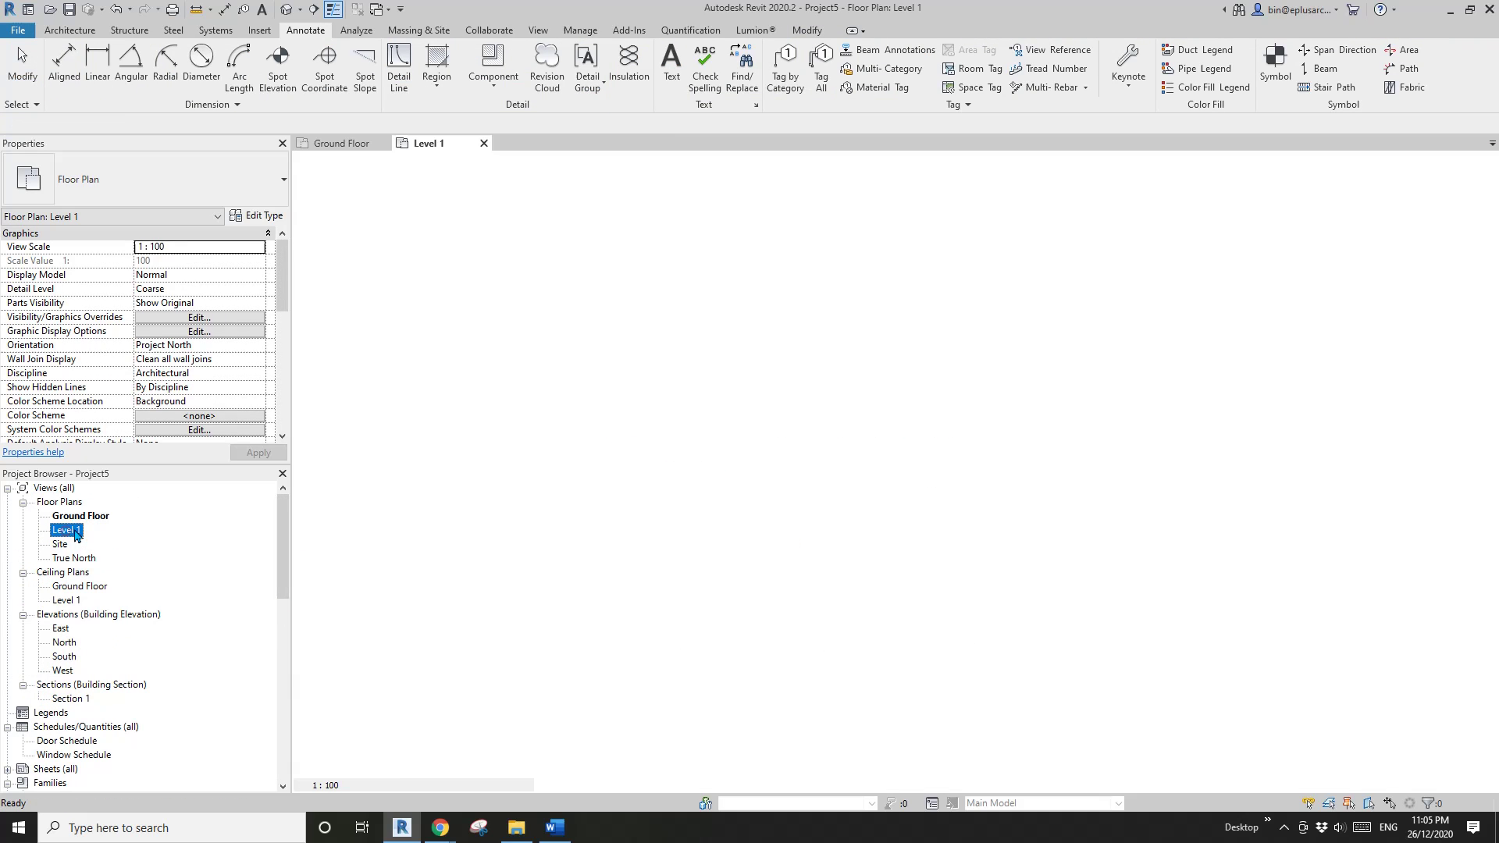
Step: Paste the copied detail group into the Level 1 plan, aligned to the same place
left_click(804, 31)
left_click(101, 87)
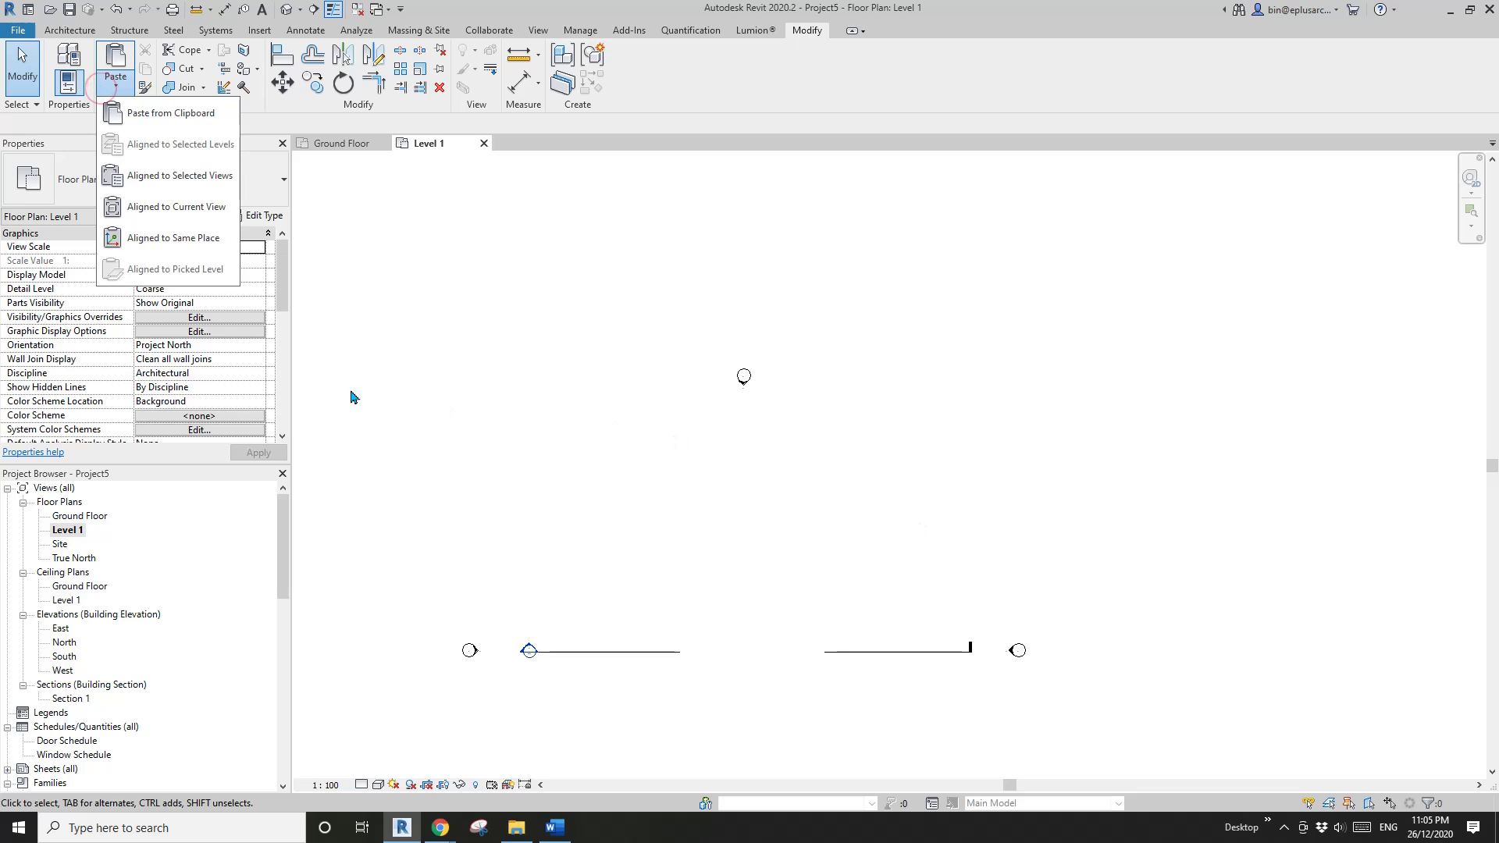
left_click(162, 238)
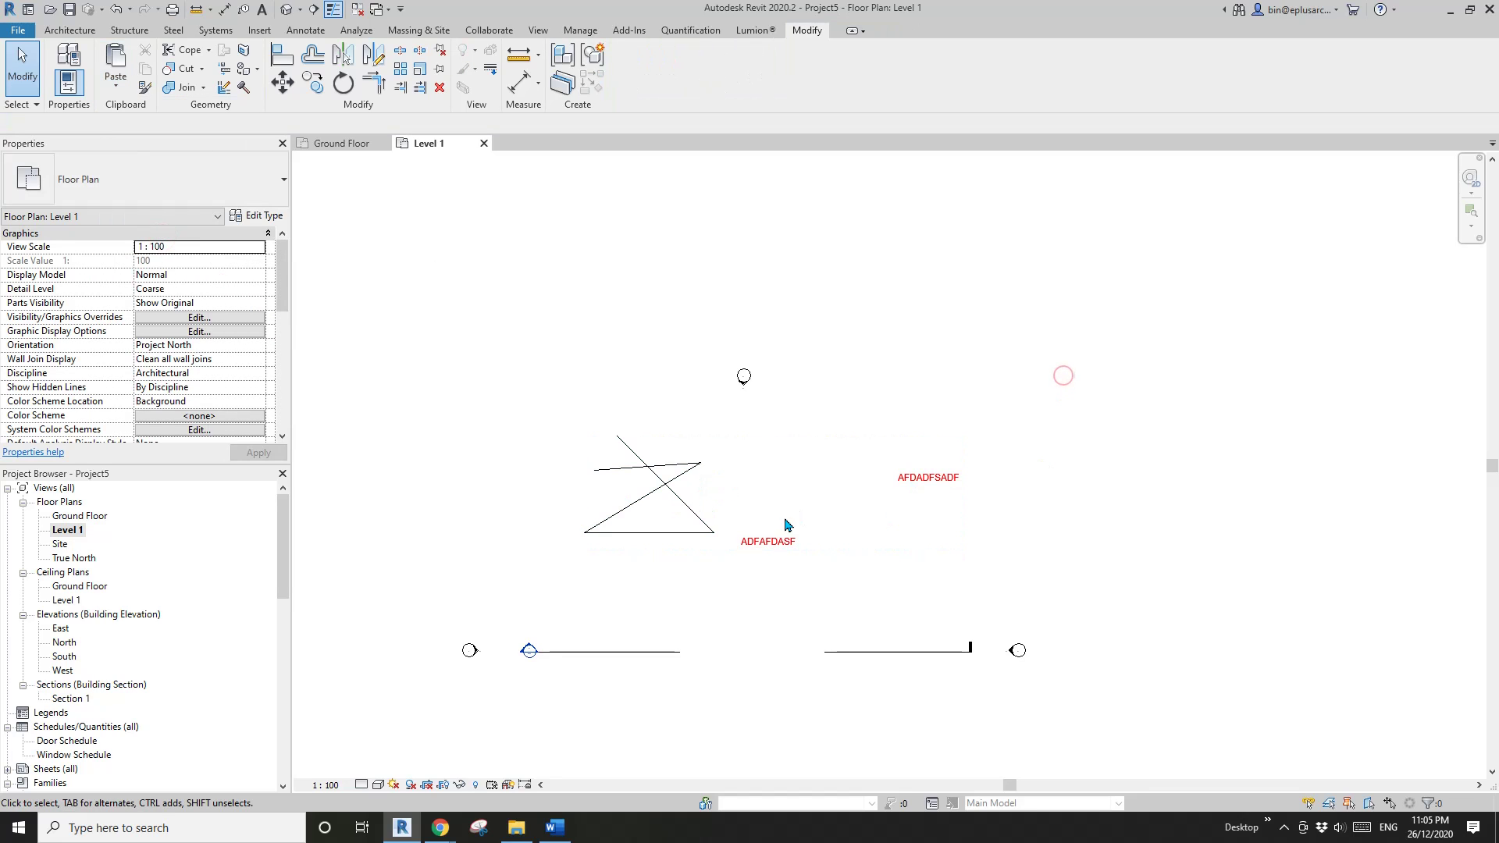
Step: Edit the detail group on Level 1 by adding three copies of the ADFAFDASF text note around the original, and finish the group edit
double_click(749, 540)
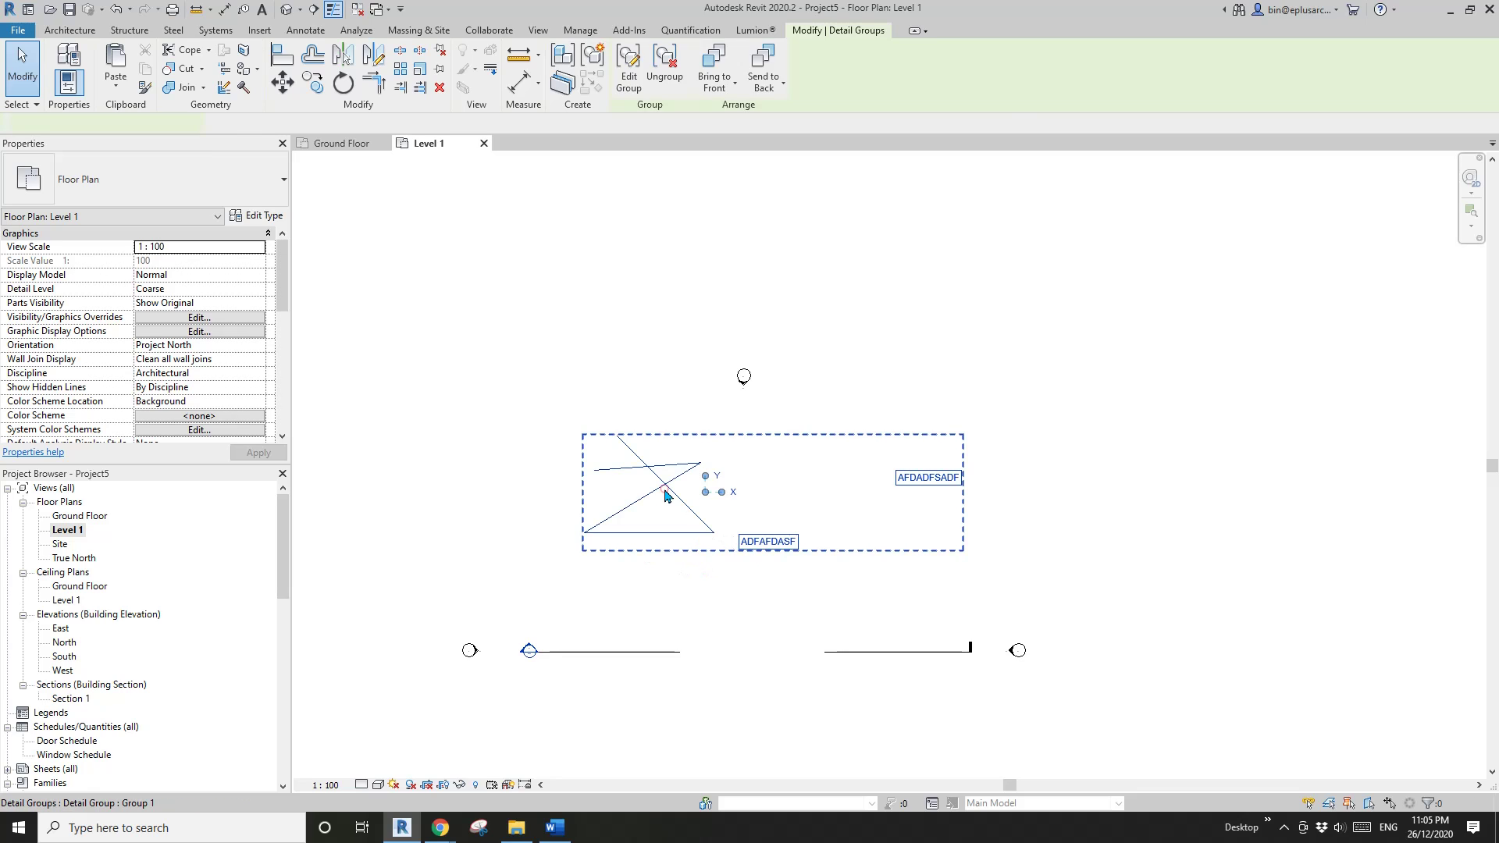
left_click(767, 543)
left_click(761, 537)
left_click(740, 499)
left_click(785, 471)
left_click(839, 508)
key("Escape")
key("Escape")
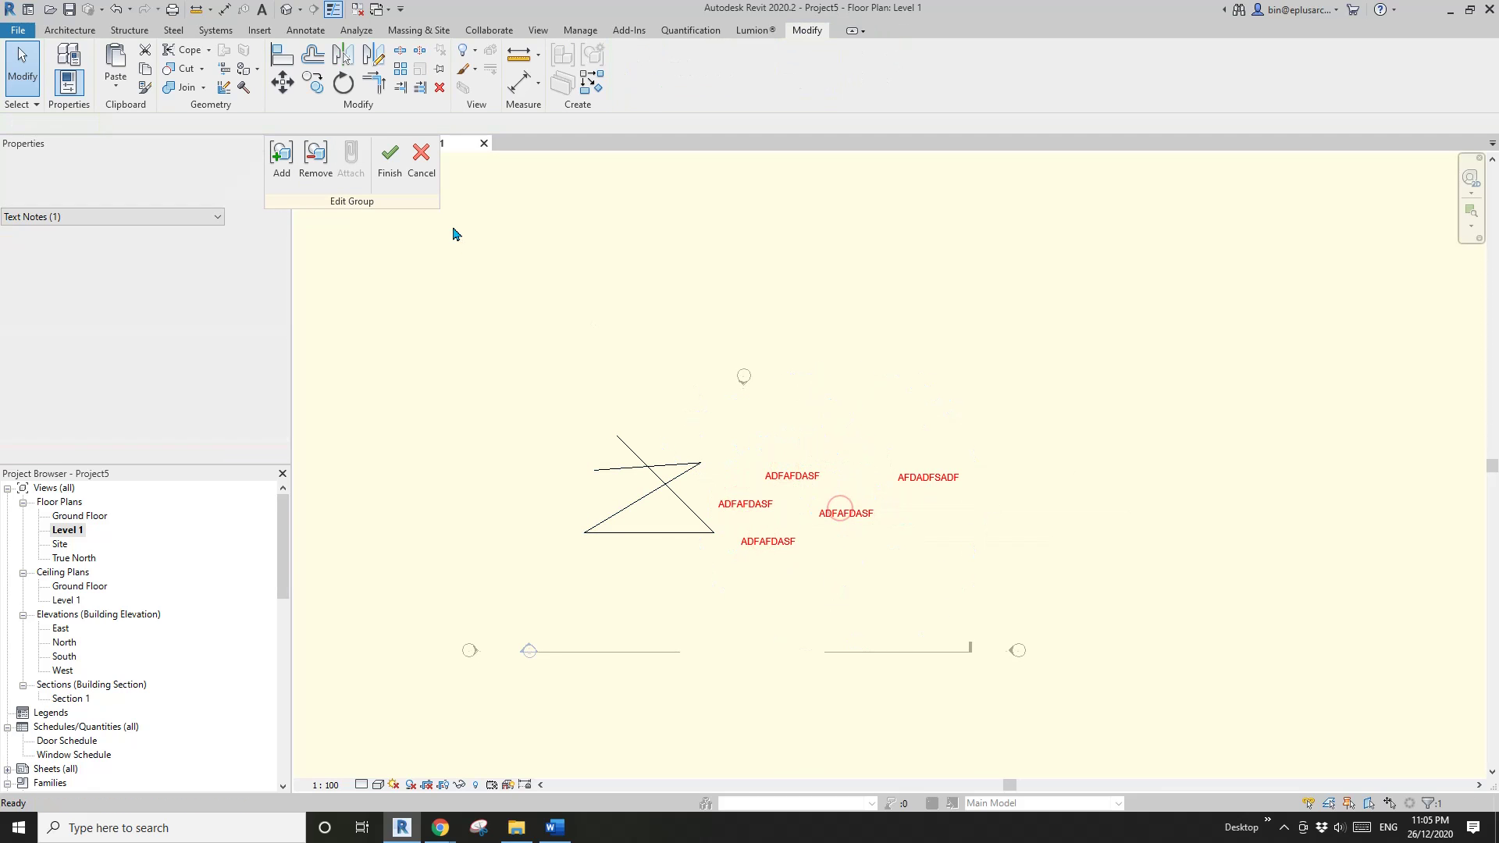
left_click(396, 166)
Step: Open the Ground Floor plan to check its instance of the detail group, and find the Groups category in the Project Browser
double_click(78, 516)
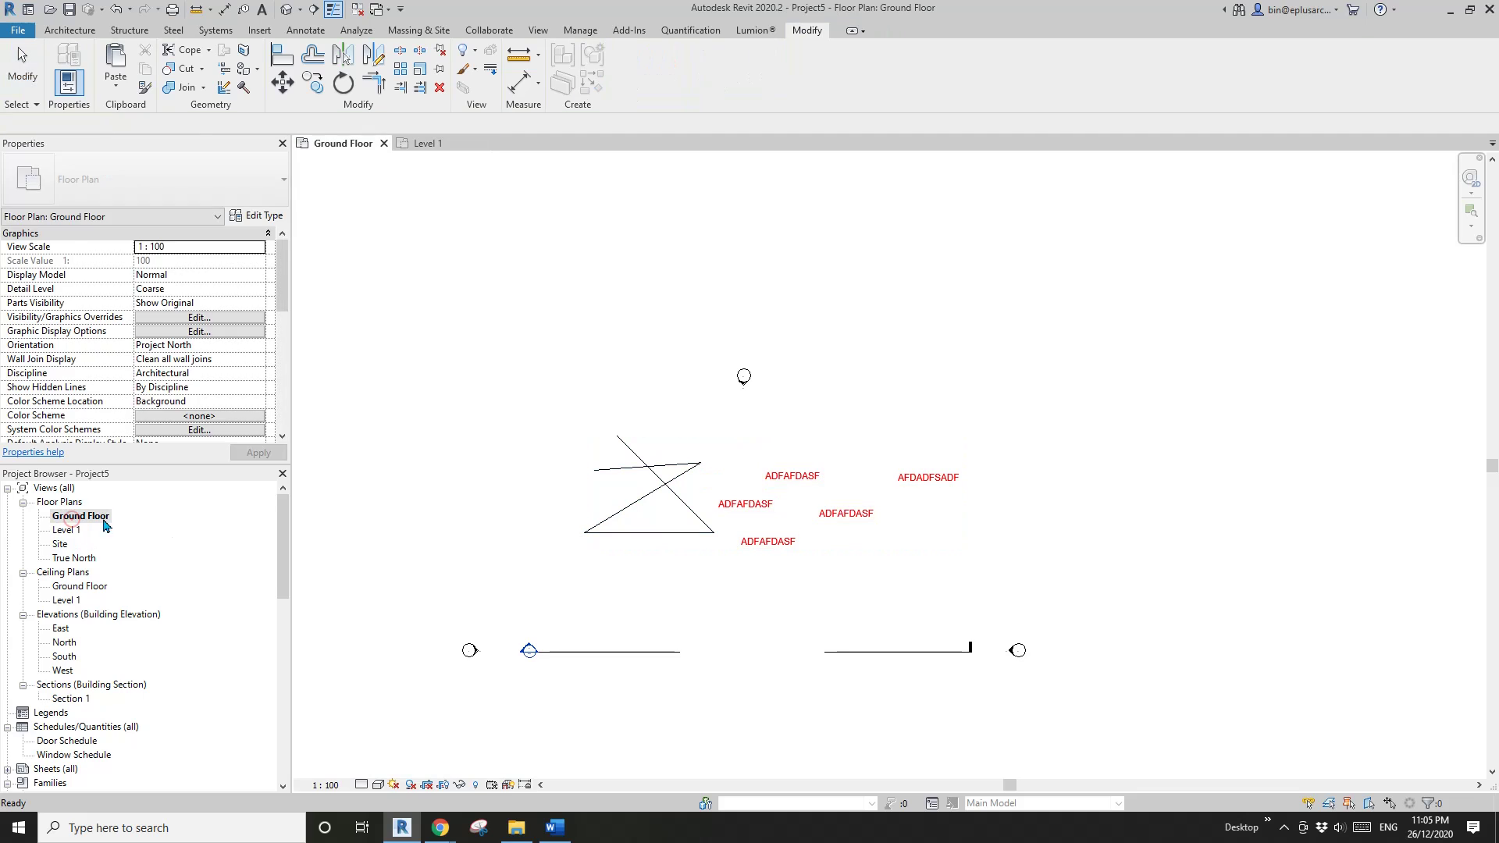
left_click(943, 386)
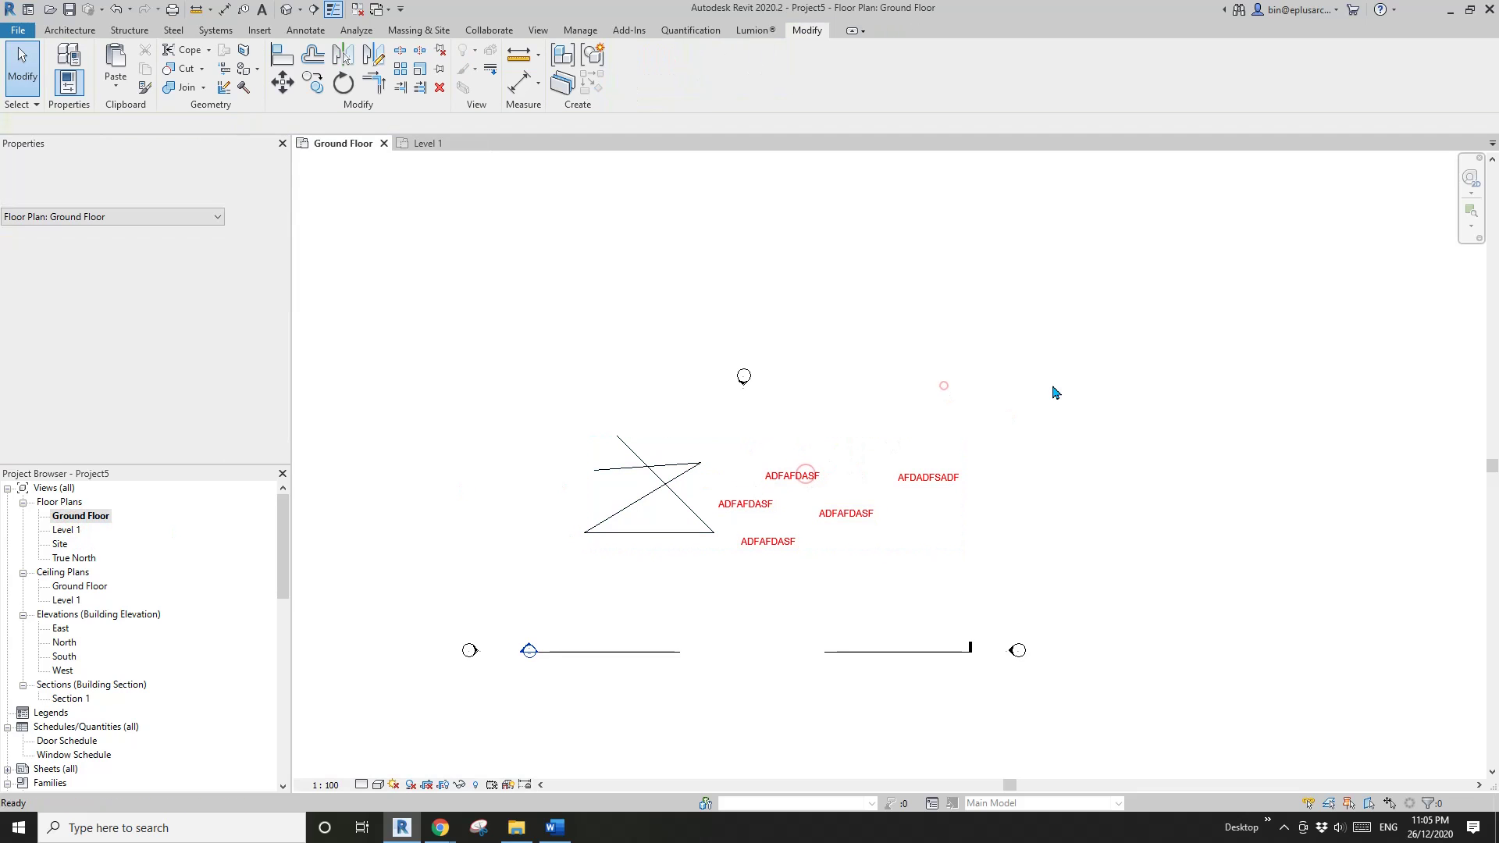
left_click(282, 546)
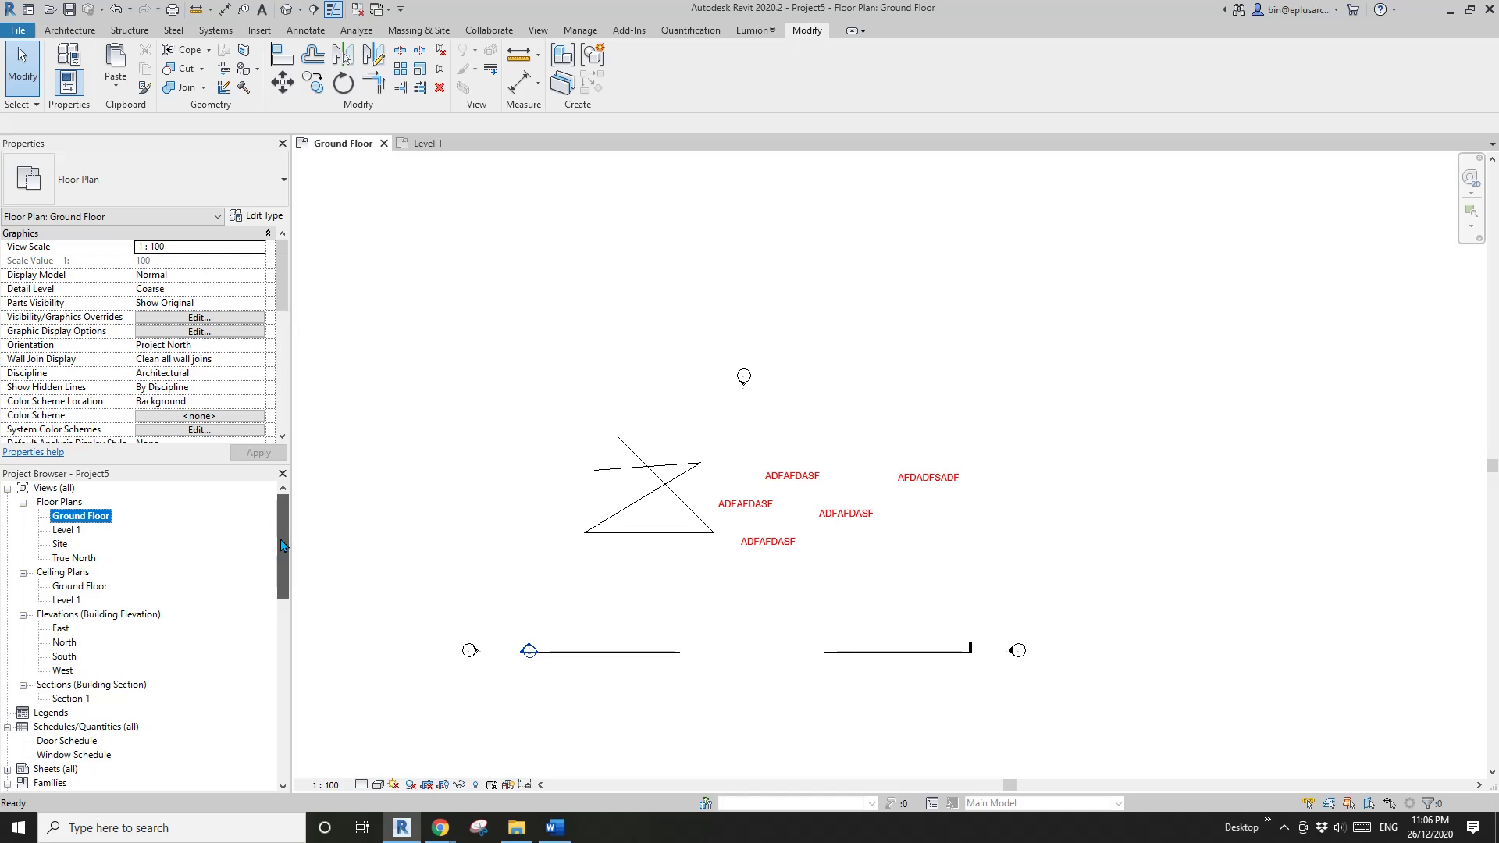
left_click_drag(282, 545, 289, 756)
Step: Place one M_Desk 1525 x 762mm component in the empty area to the right of the detail group
middle_click_drag(957, 320, 600, 321)
left_click(72, 31)
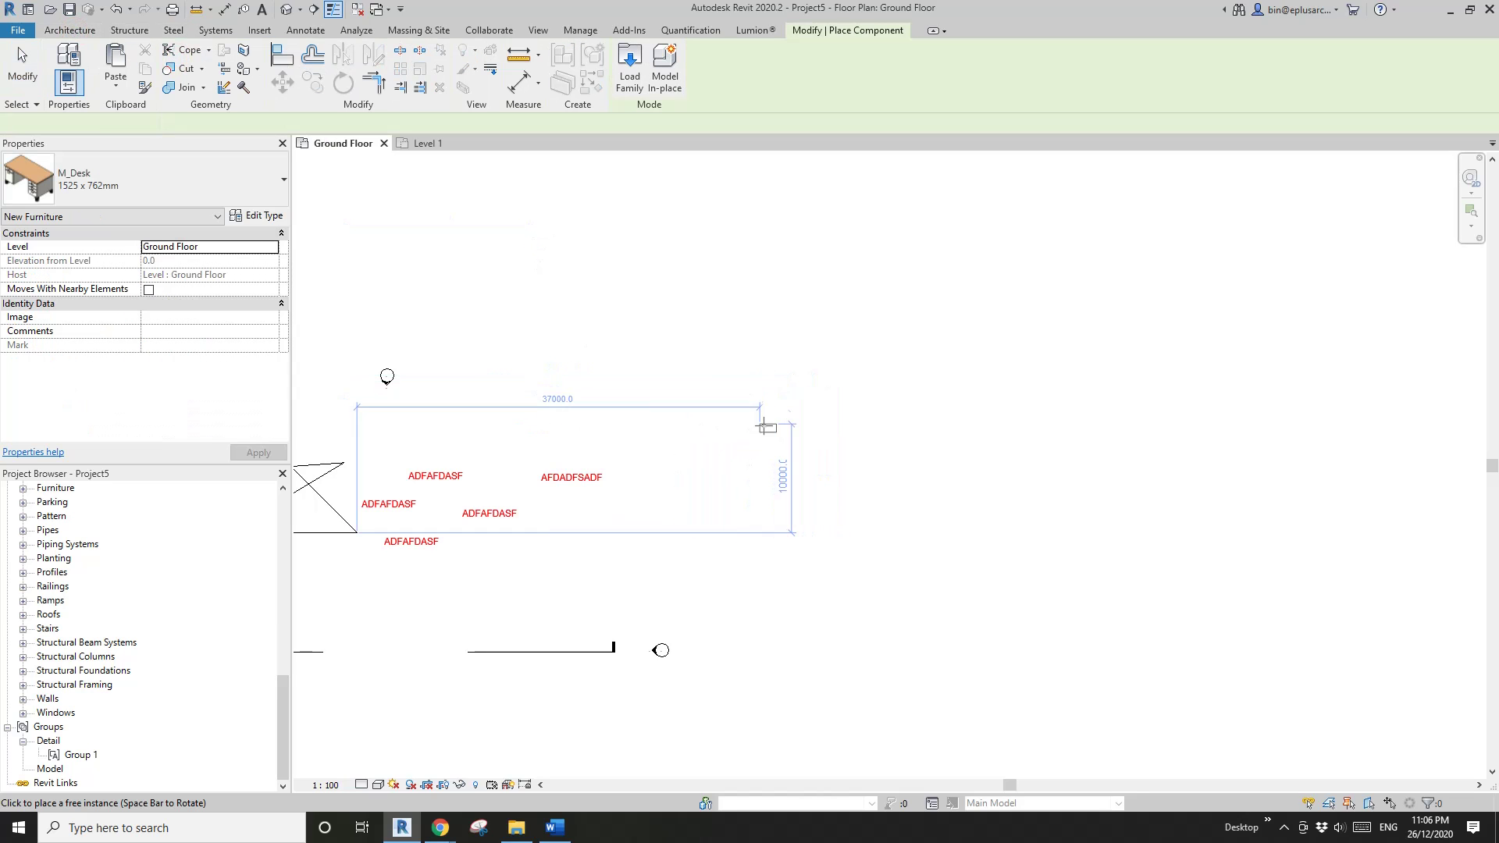
left_click(764, 424)
key("Escape")
Step: Mirror the desk about its long edge, and mirror the resulting pair about its short side to form a two-by-two block
left_click(779, 421)
scroll(769, 426, "up", 5)
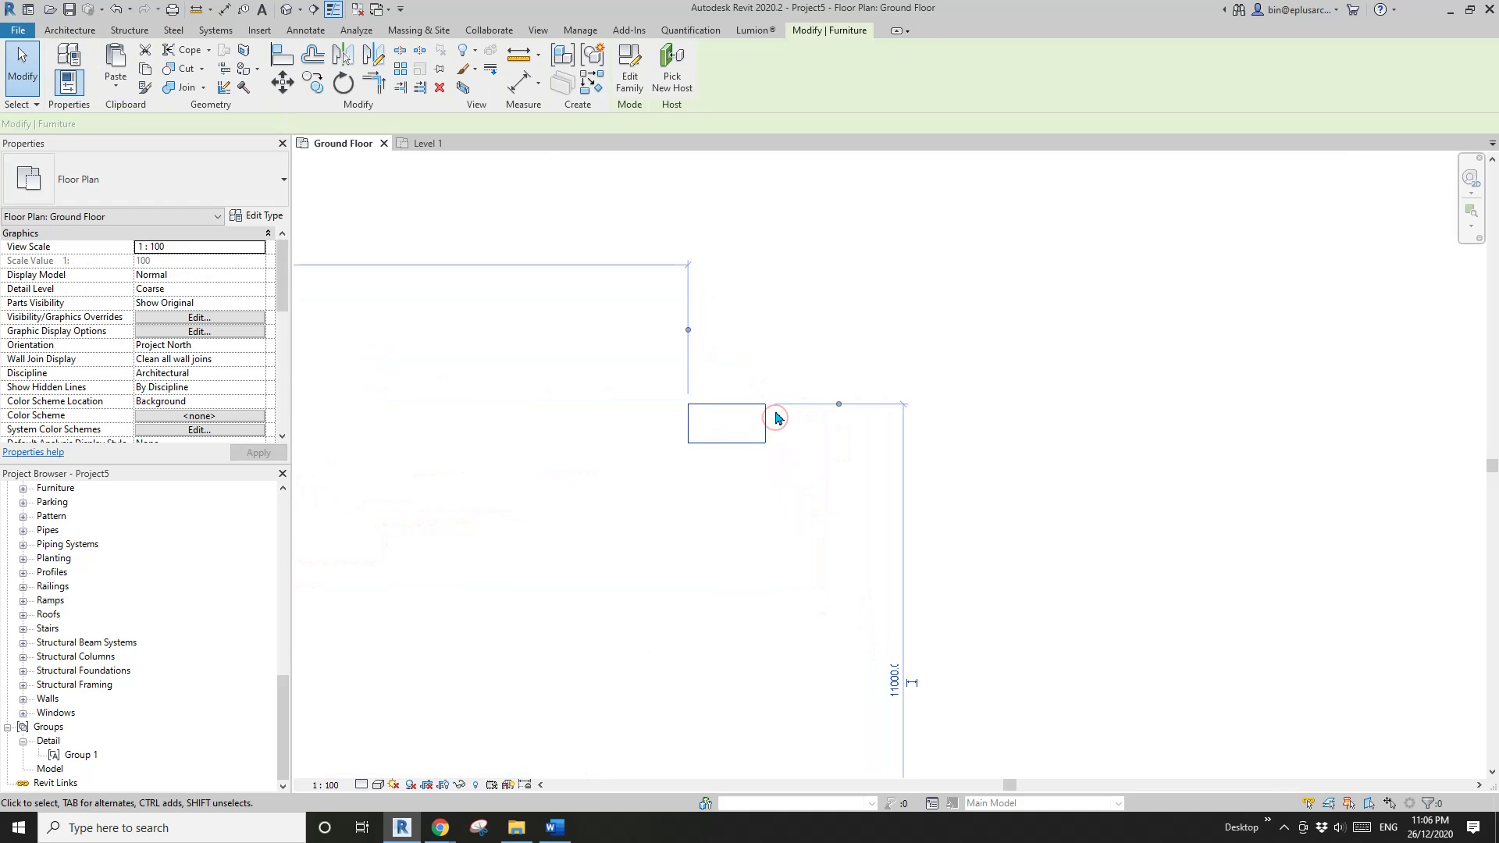
left_click(725, 418)
left_click_drag(833, 375, 711, 457)
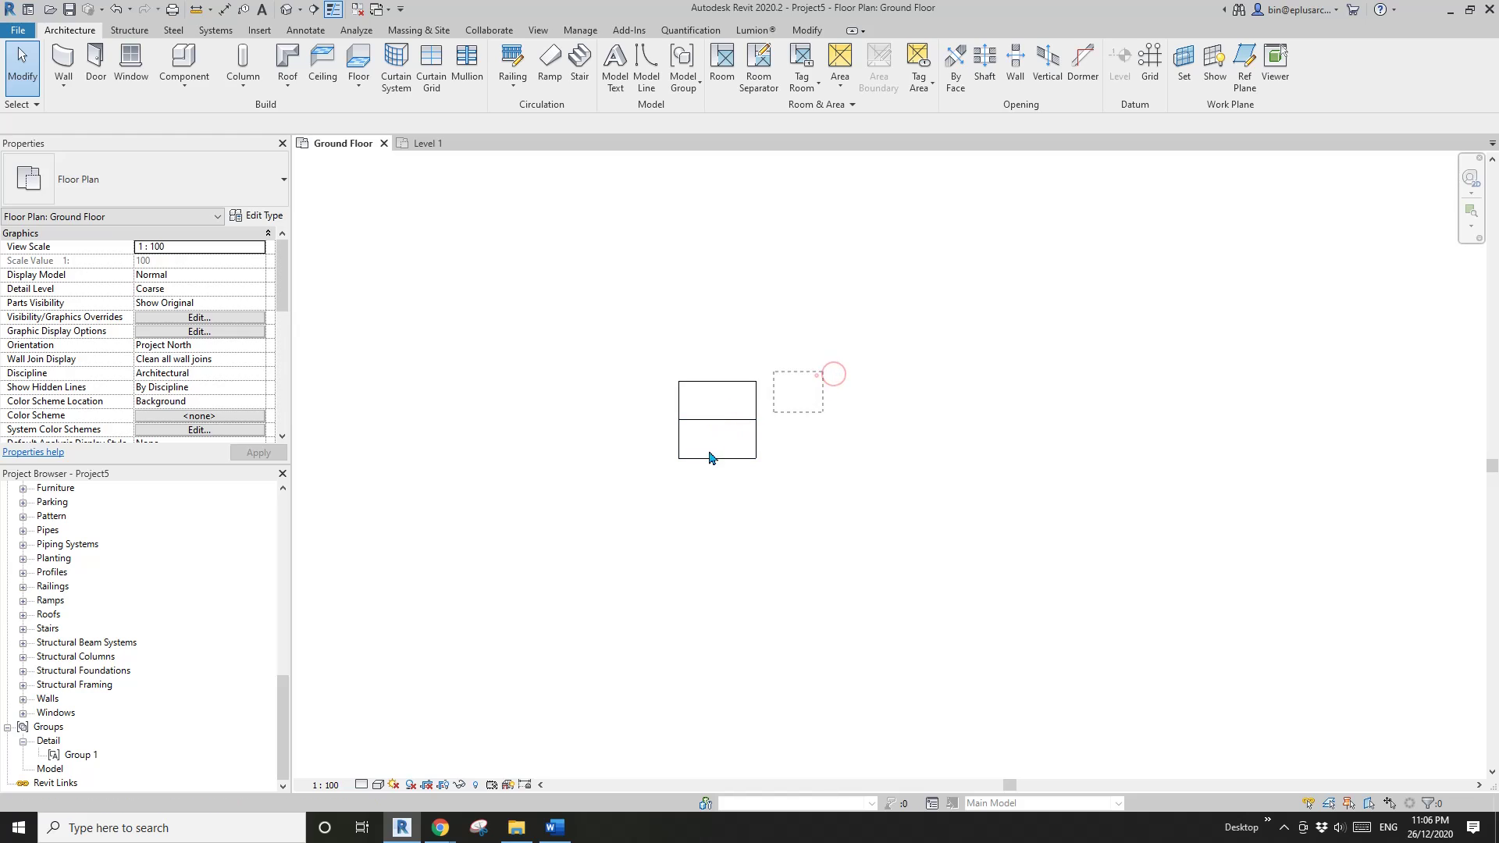
key("m")
key("m")
left_click(758, 400)
Step: Create a model group from the four desks, keeping the default name Group 1
left_click_drag(905, 353, 642, 502)
scroll(656, 492, "down", 2)
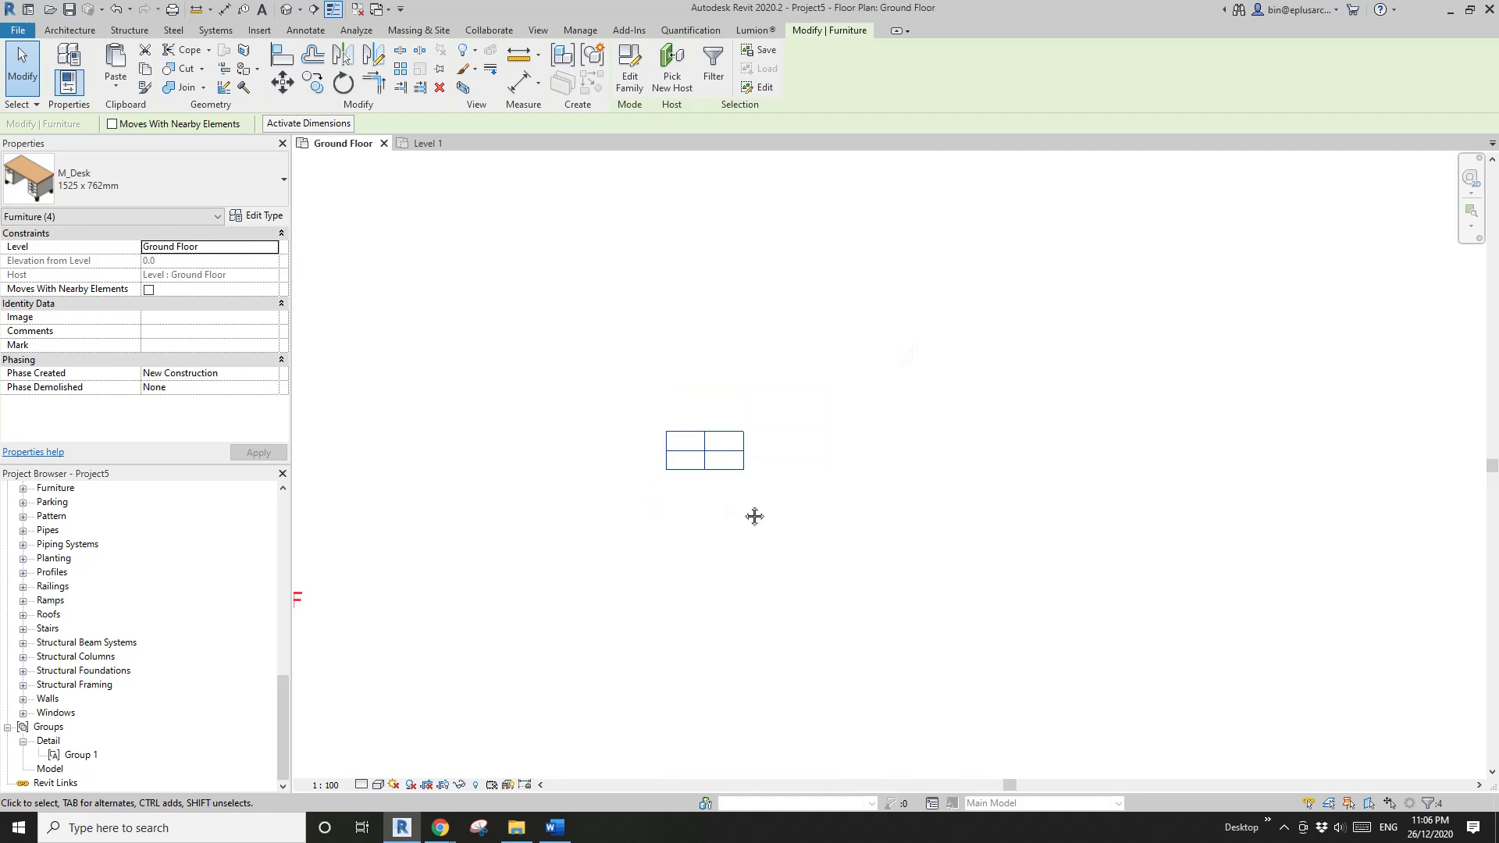
left_click(587, 58)
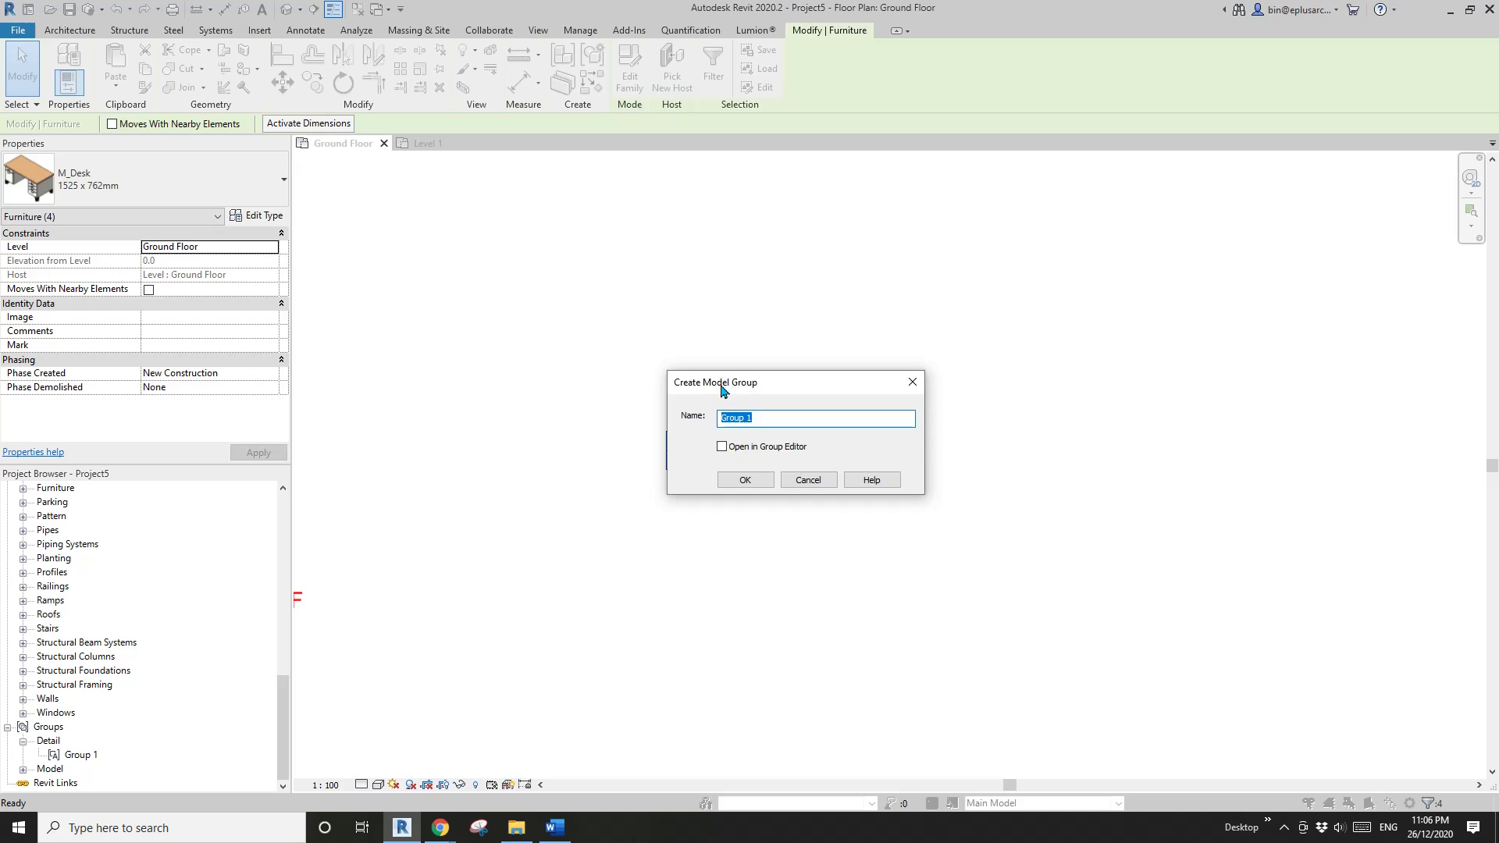
left_click(745, 480)
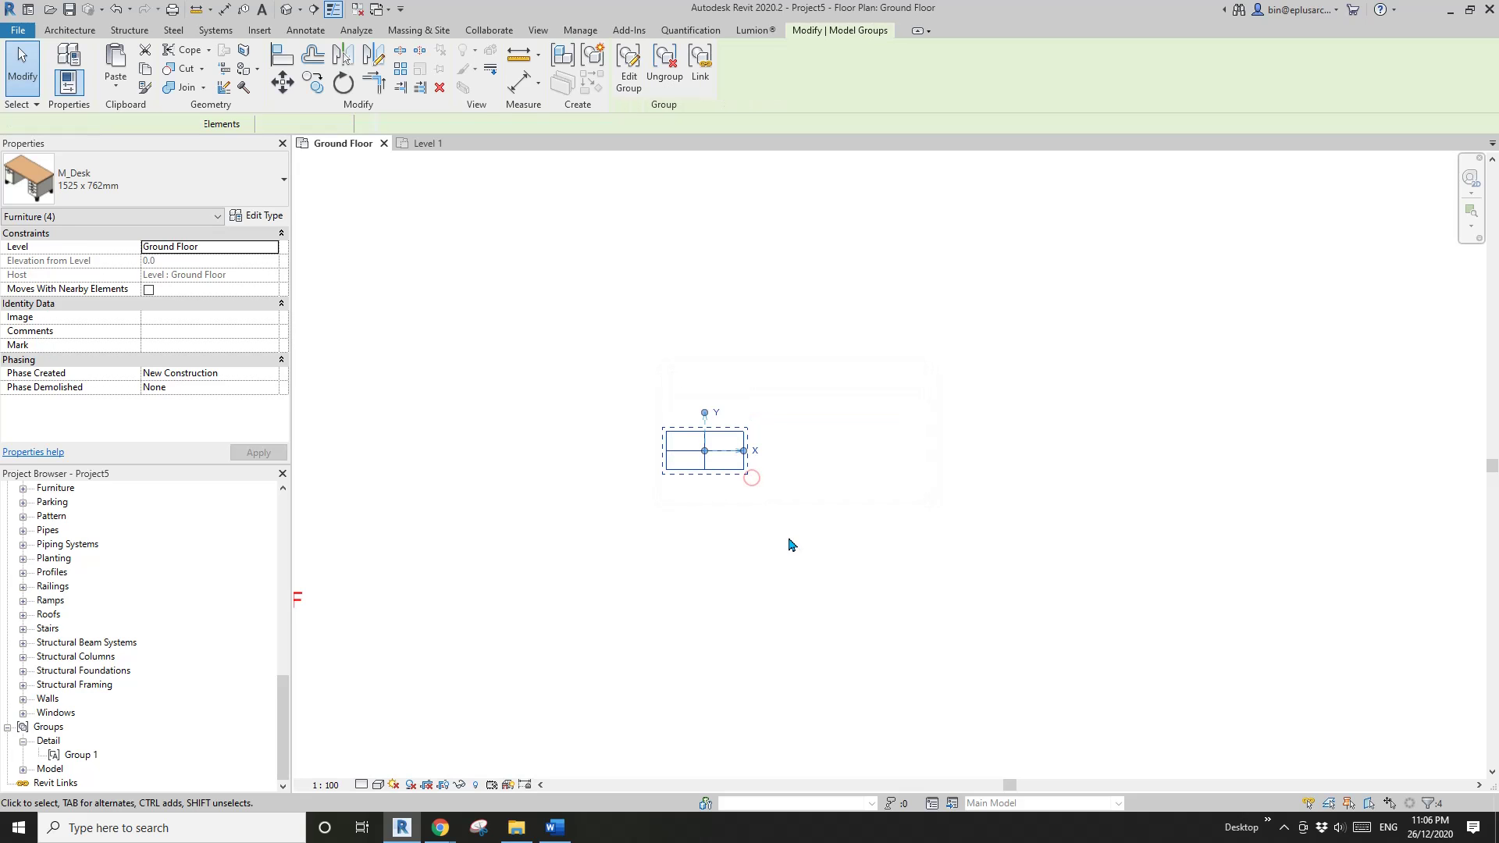
Step: Expand the Model category under Groups in the Project Browser and examine the desk group in the plan
left_click(44, 769)
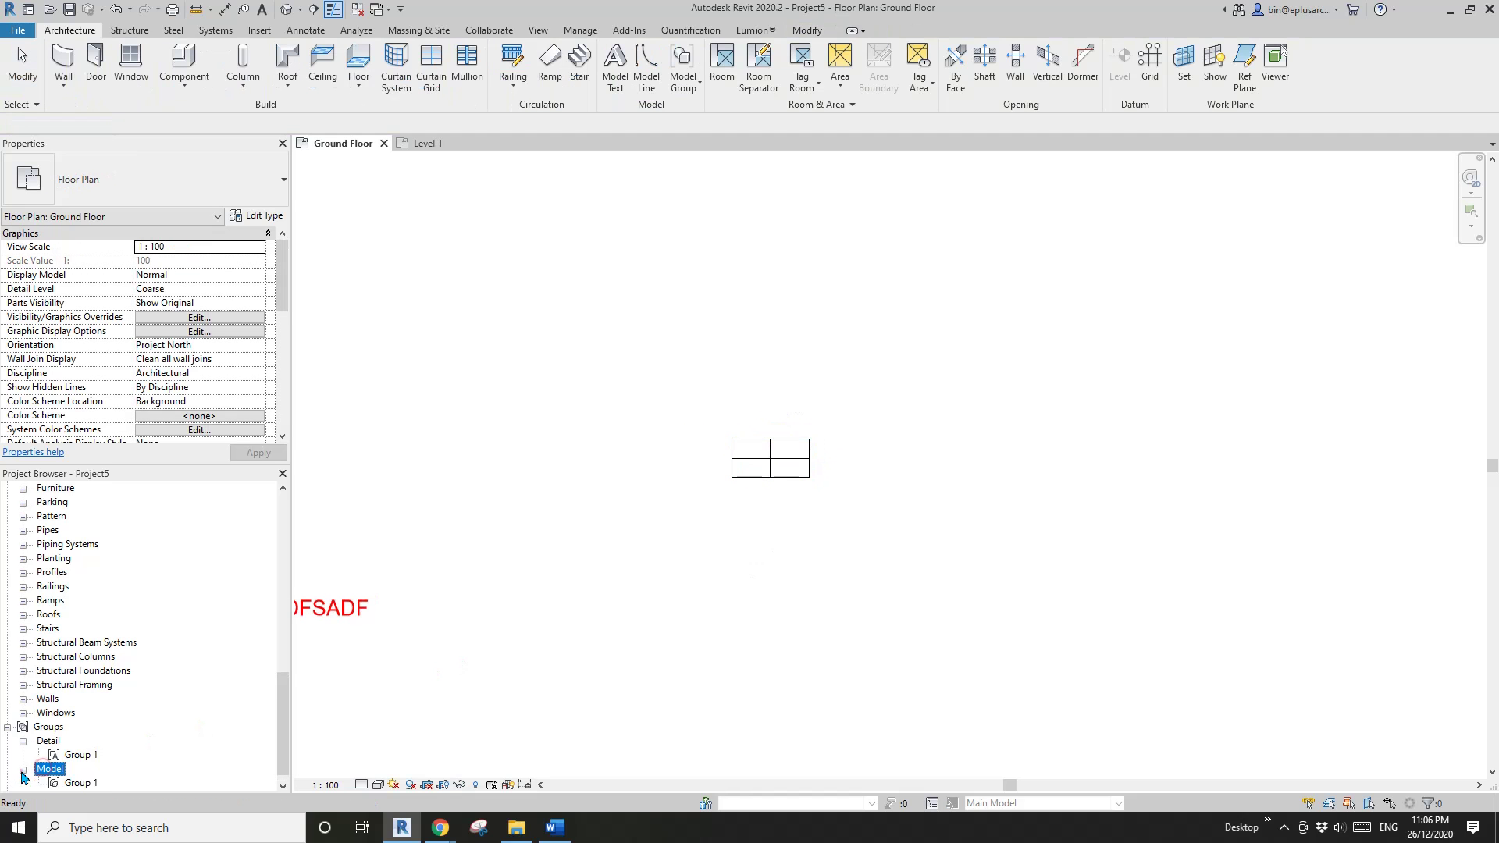
left_click(23, 770)
left_click(806, 469)
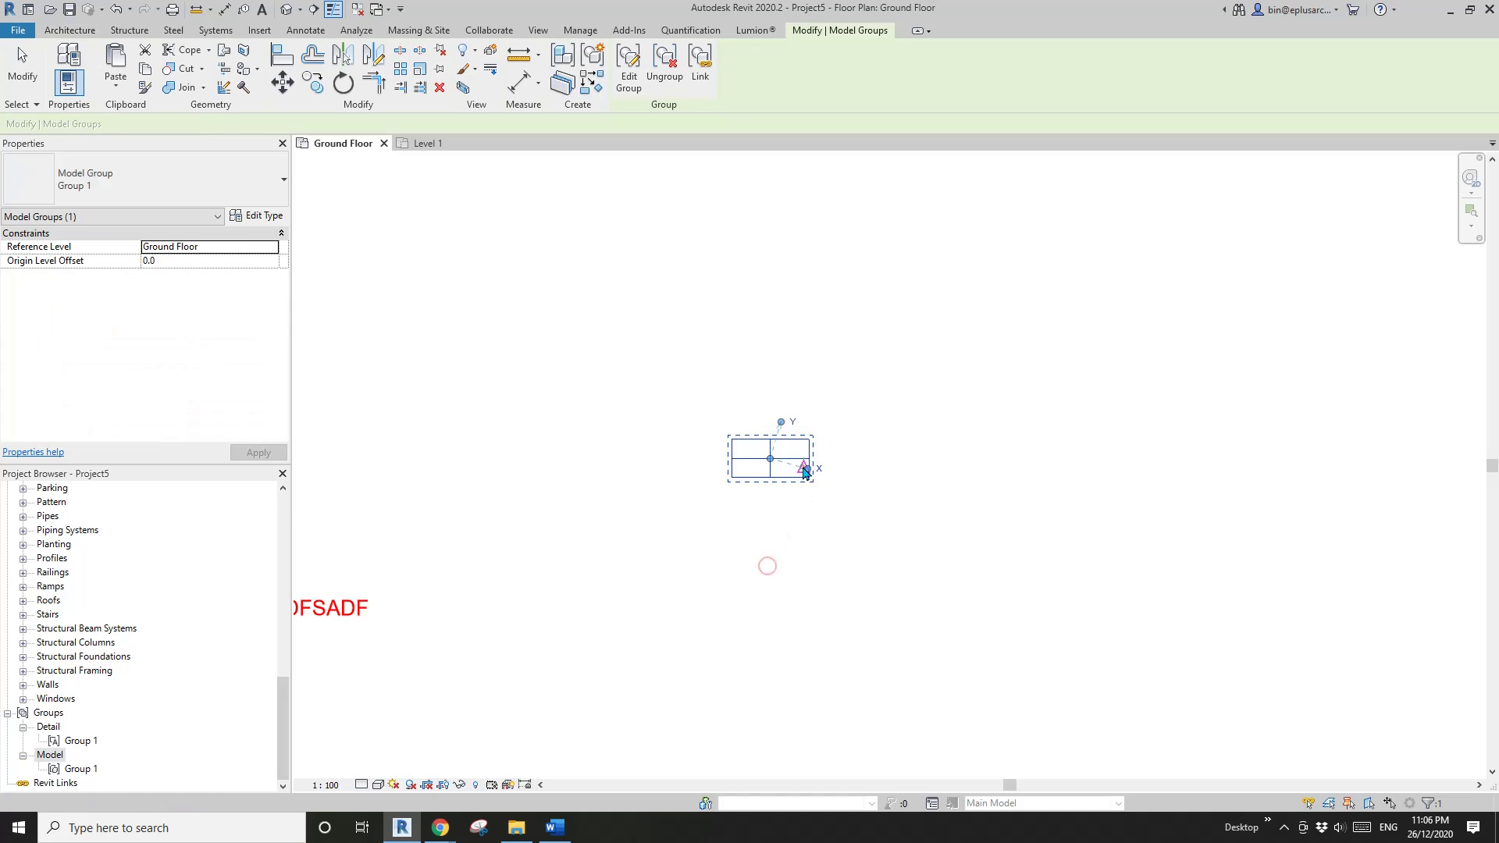
left_click(820, 479)
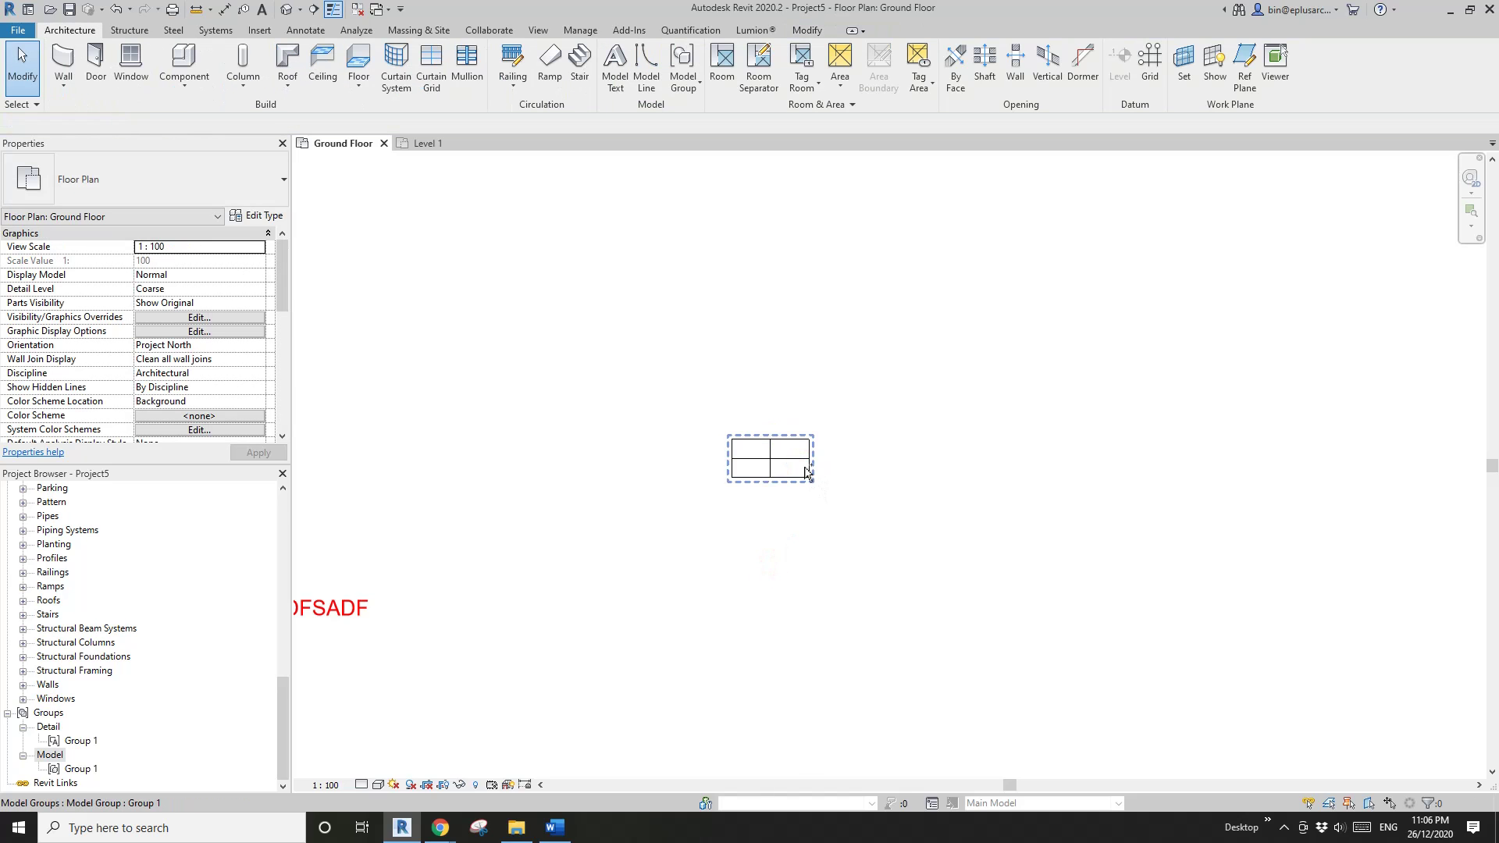
Step: Copy the desk group horizontally to the right of the original
left_click(805, 469)
left_click_drag(805, 459, 949, 459, "ctrl")
left_click(843, 473)
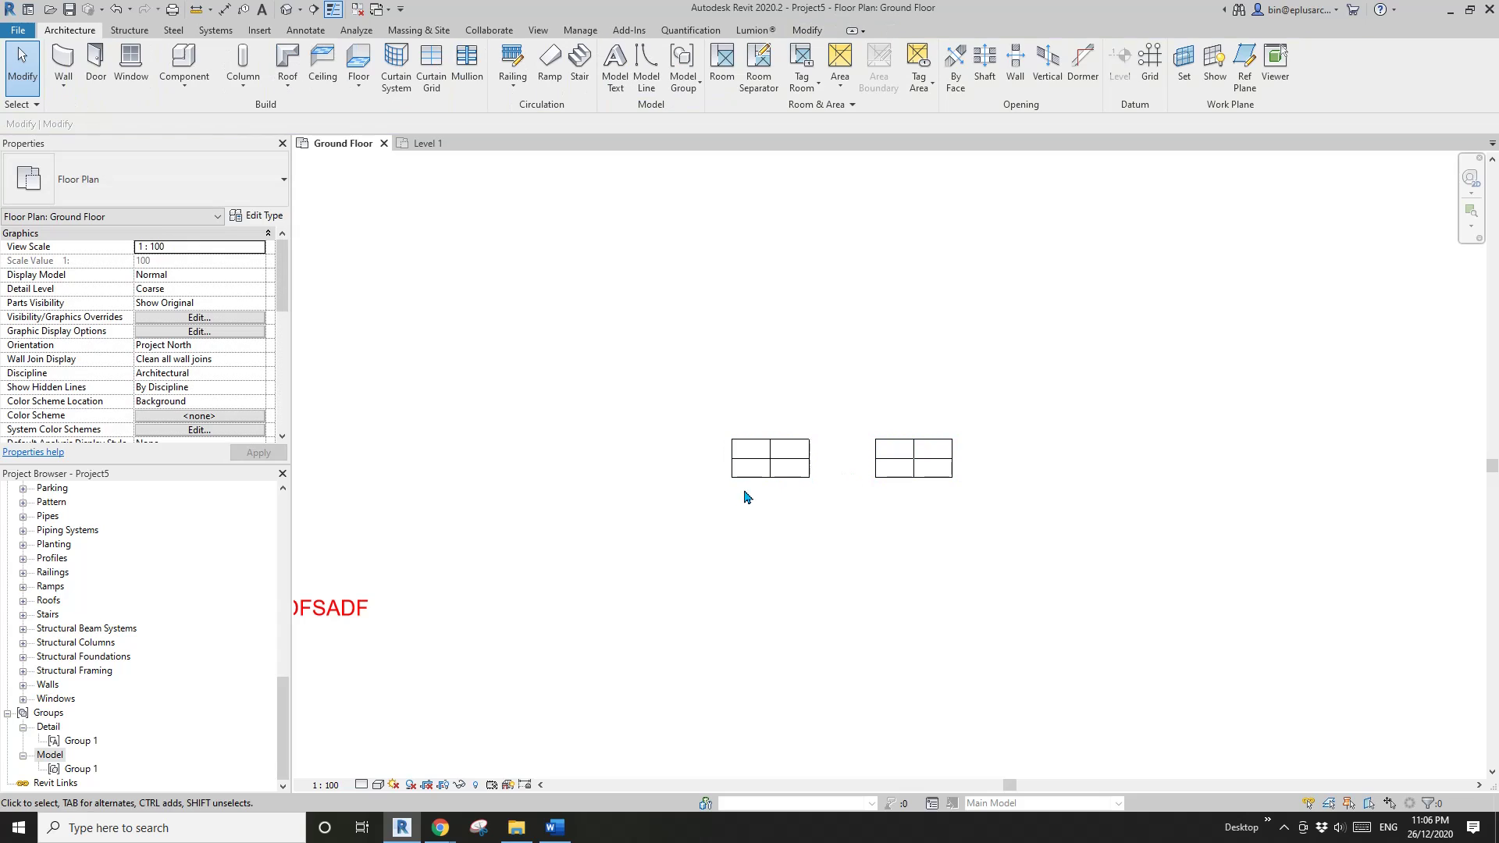
Step: Place another instance of model Group 1 from the Project Browser below the two desk groups
left_click_drag(78, 769, 371, 735)
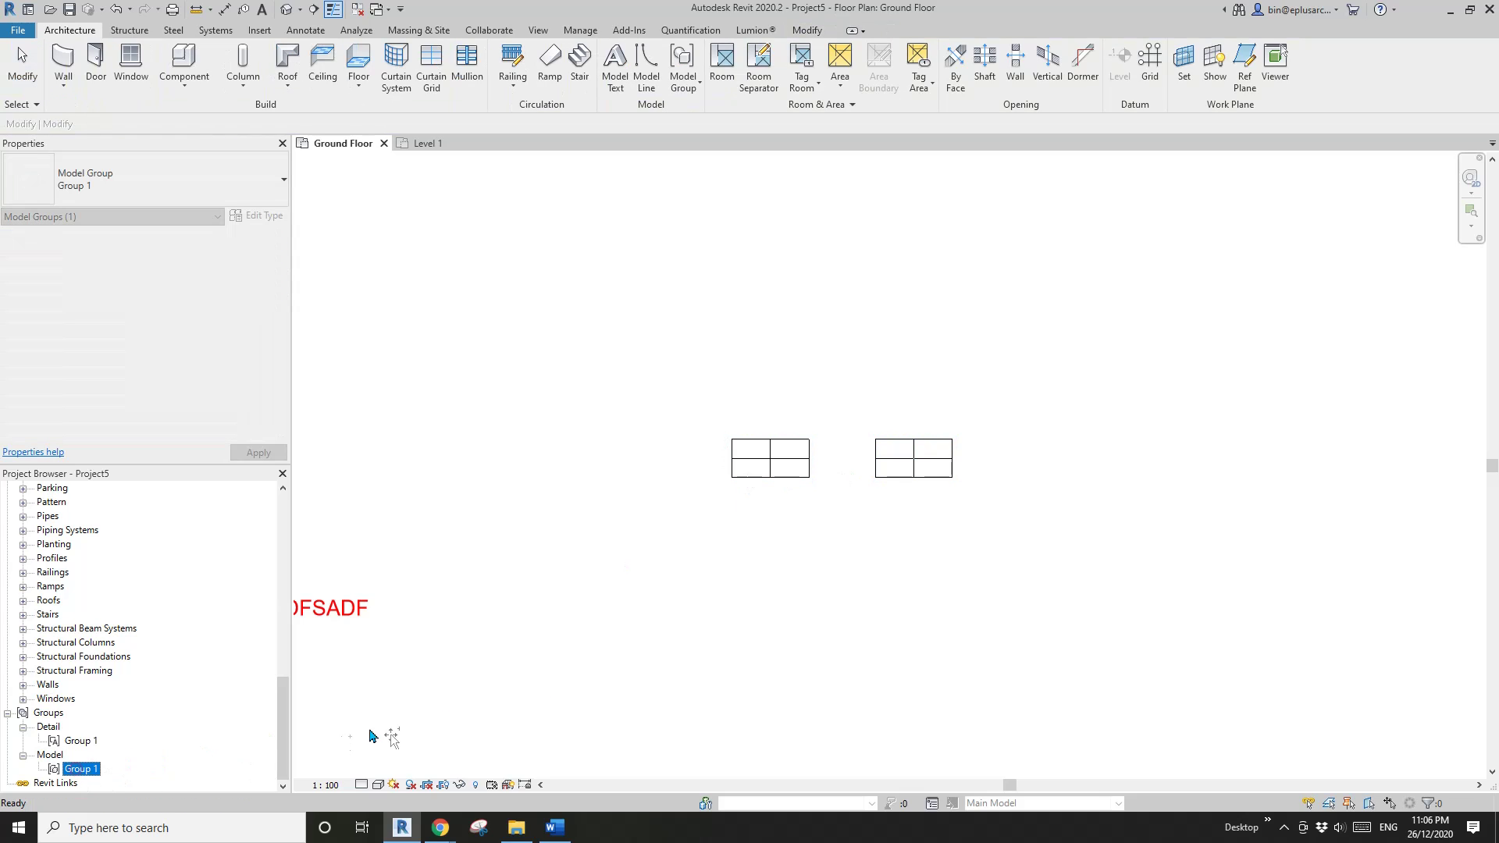
left_click_drag(728, 640, 519, 647)
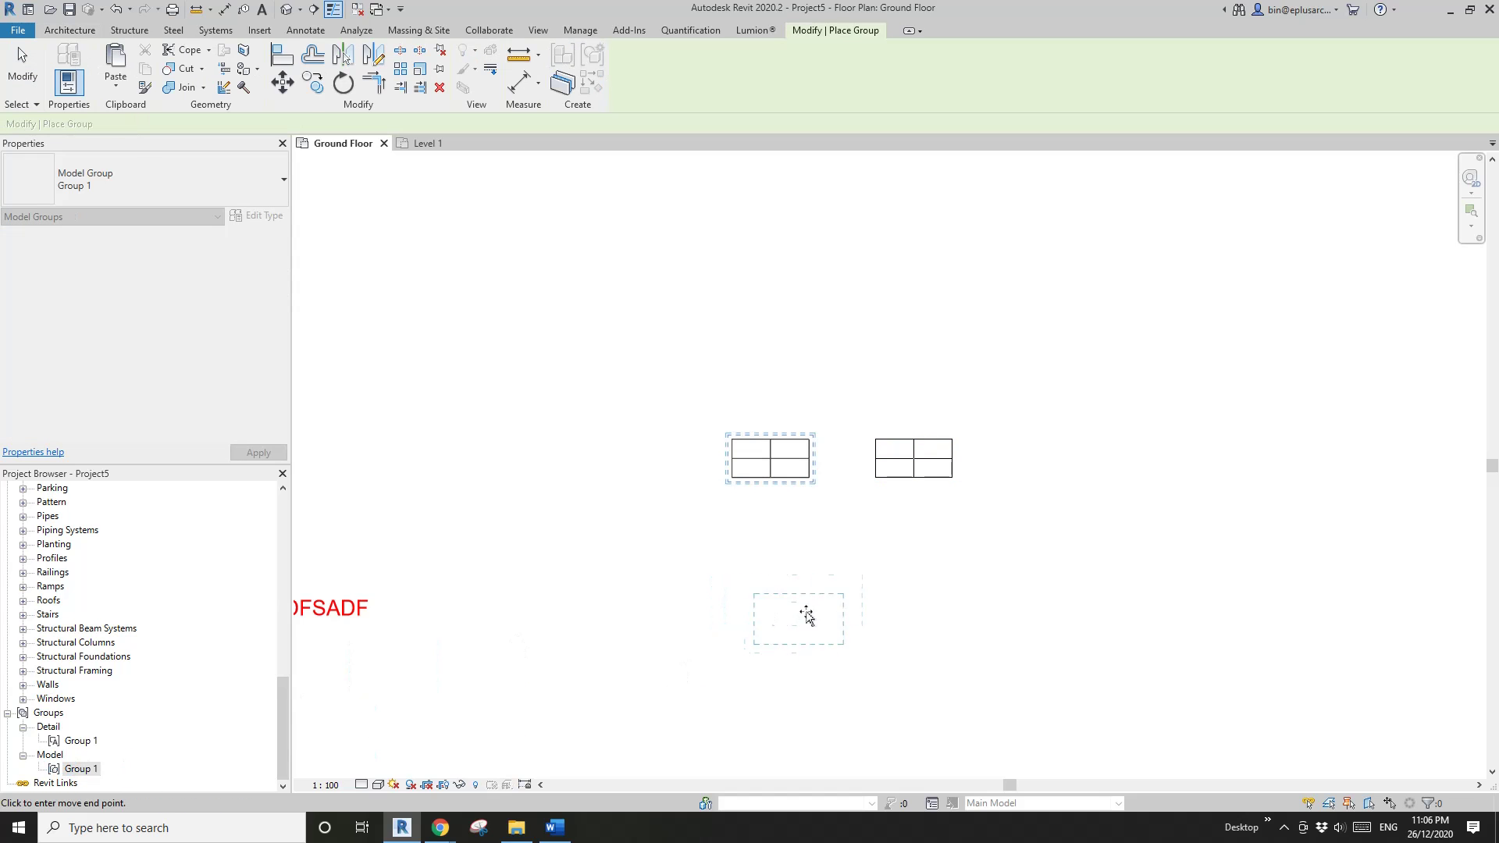
left_click(826, 569)
key("Escape")
Step: Delete the detail group and all three desk groups from the Ground Floor plan
scroll(819, 582, "down", 3)
middle_click_drag(689, 617, 723, 613)
left_click(661, 655)
key("Delete")
left_click_drag(1042, 500, 738, 667)
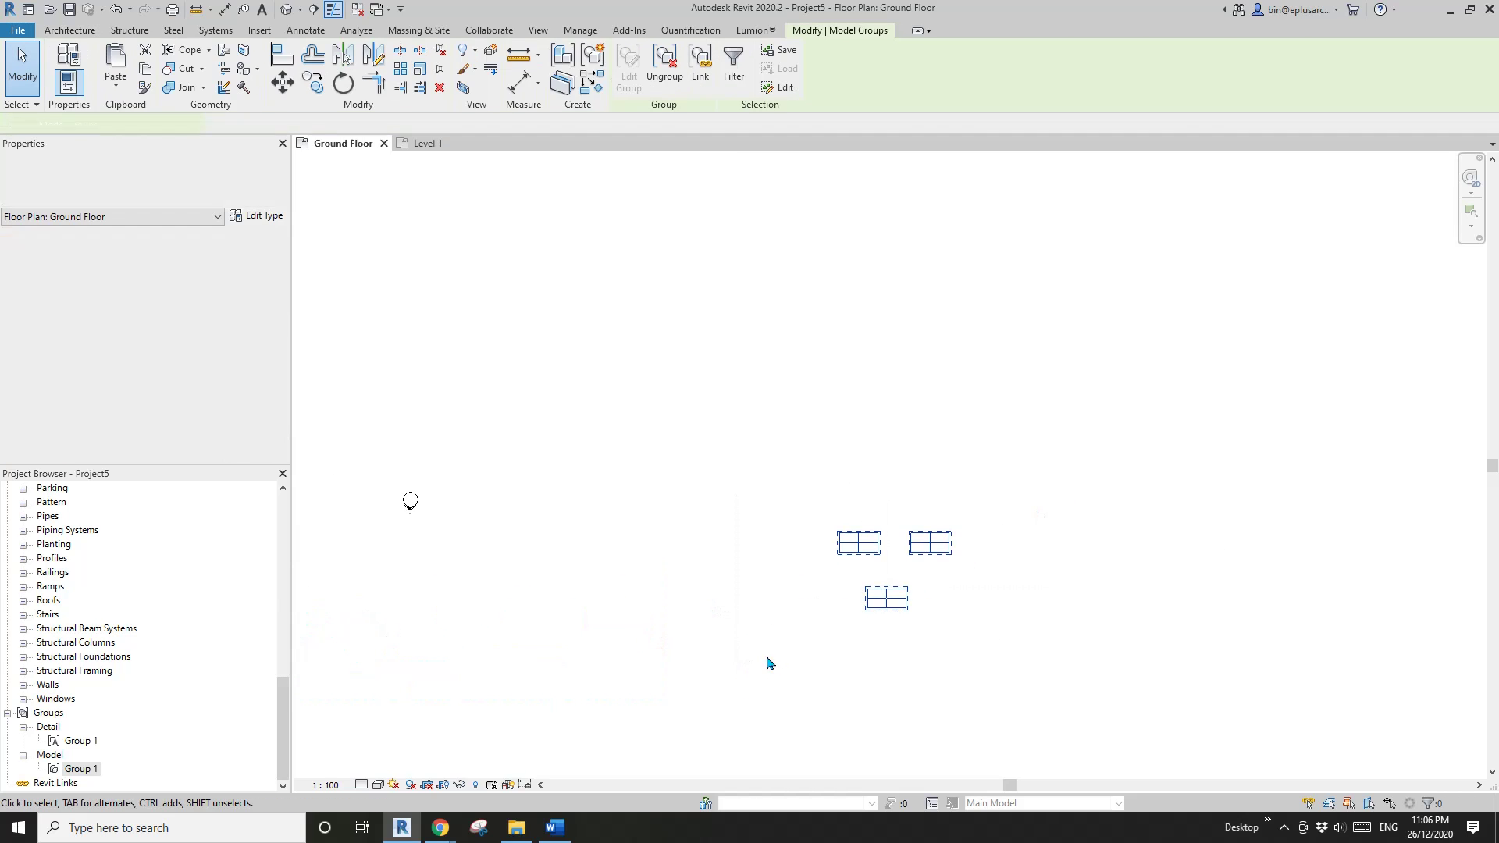
key("Delete")
middle_click_drag(733, 596, 885, 511)
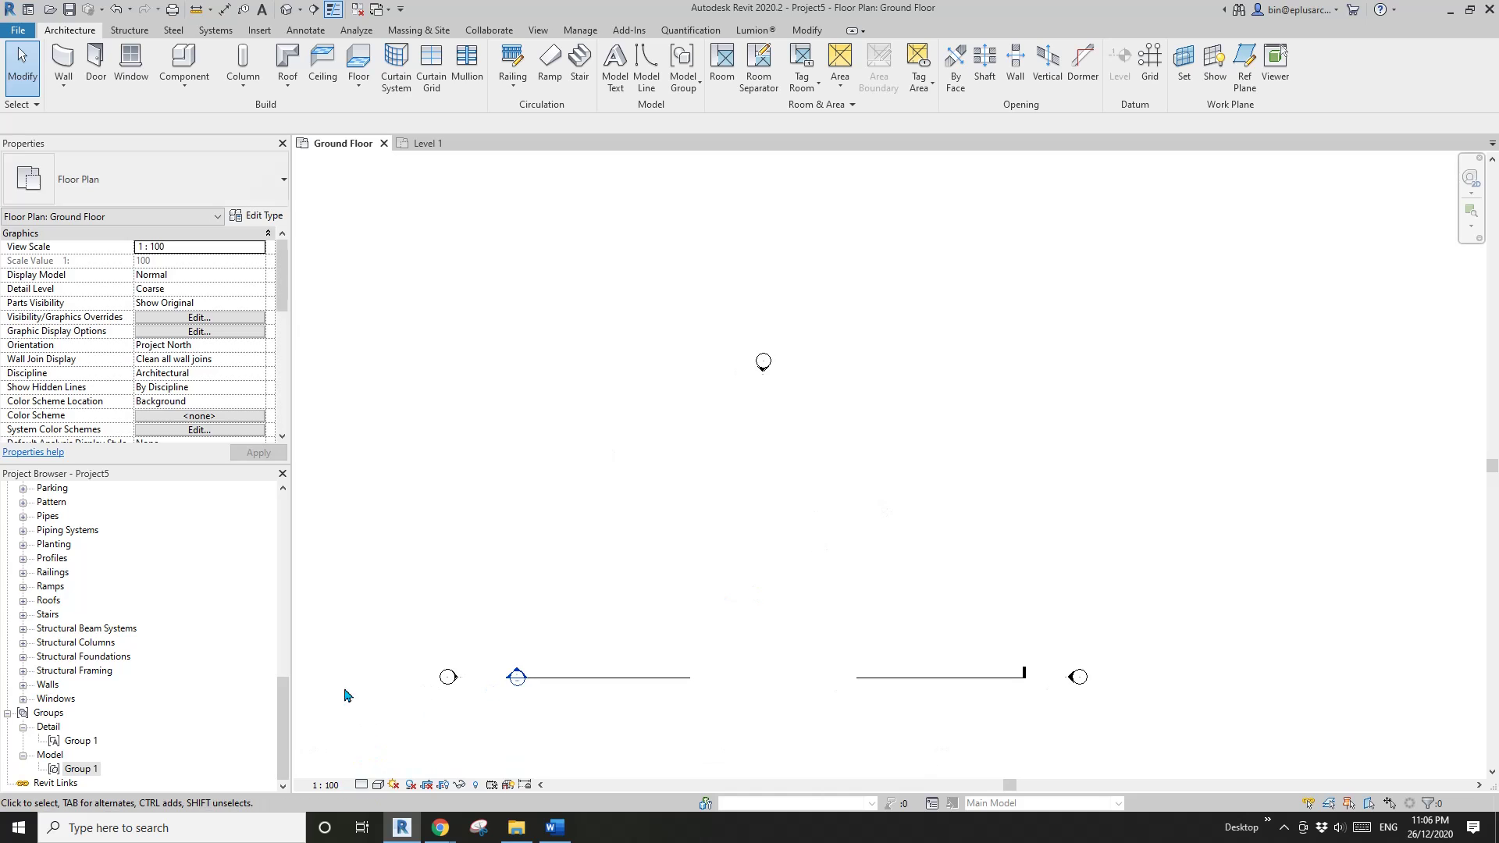
Step: Place detail Group 1 from the Project Browser above the section line in the Ground Floor plan
left_click_drag(91, 739, 719, 505)
left_click(649, 517)
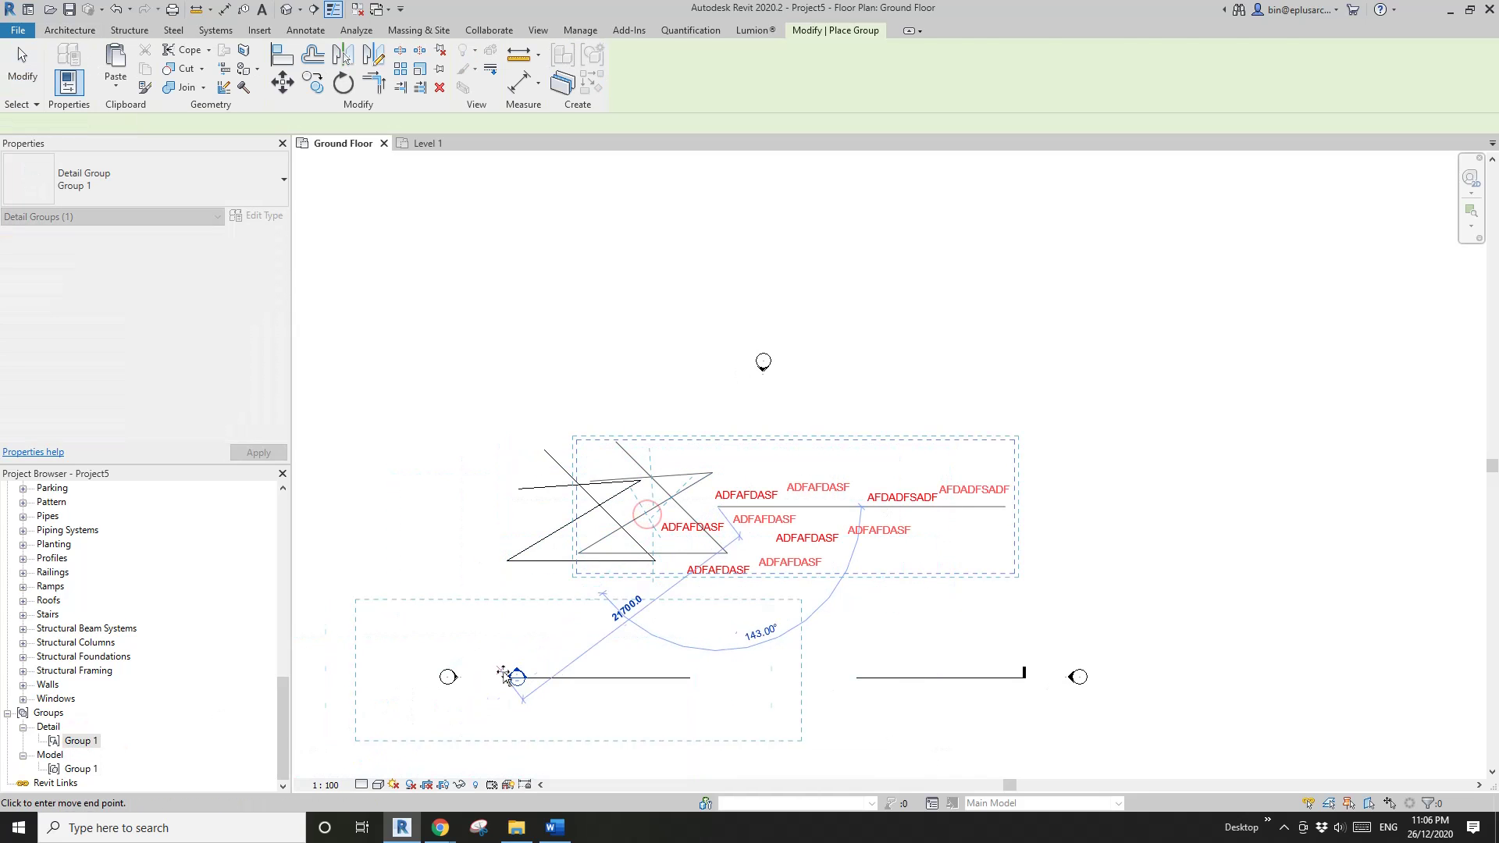
key("Escape")
key("Escape")
Step: Place model Group 1 from the Project Browser to the right of the detail group
left_click_drag(82, 768, 1064, 554)
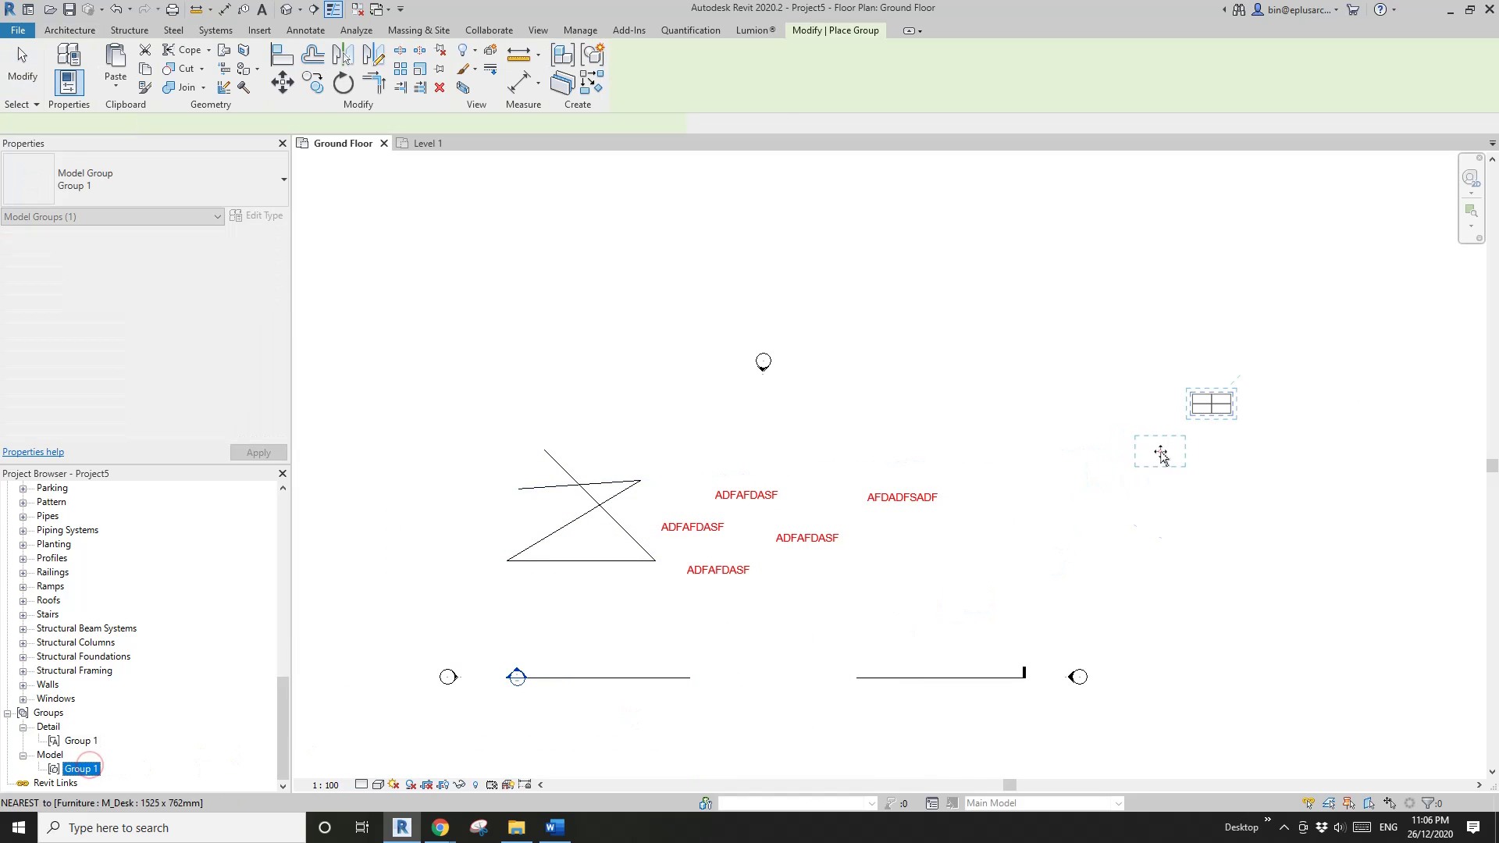
left_click(1160, 452)
key("Escape")
key("Escape")
scroll(888, 538, "up", 3)
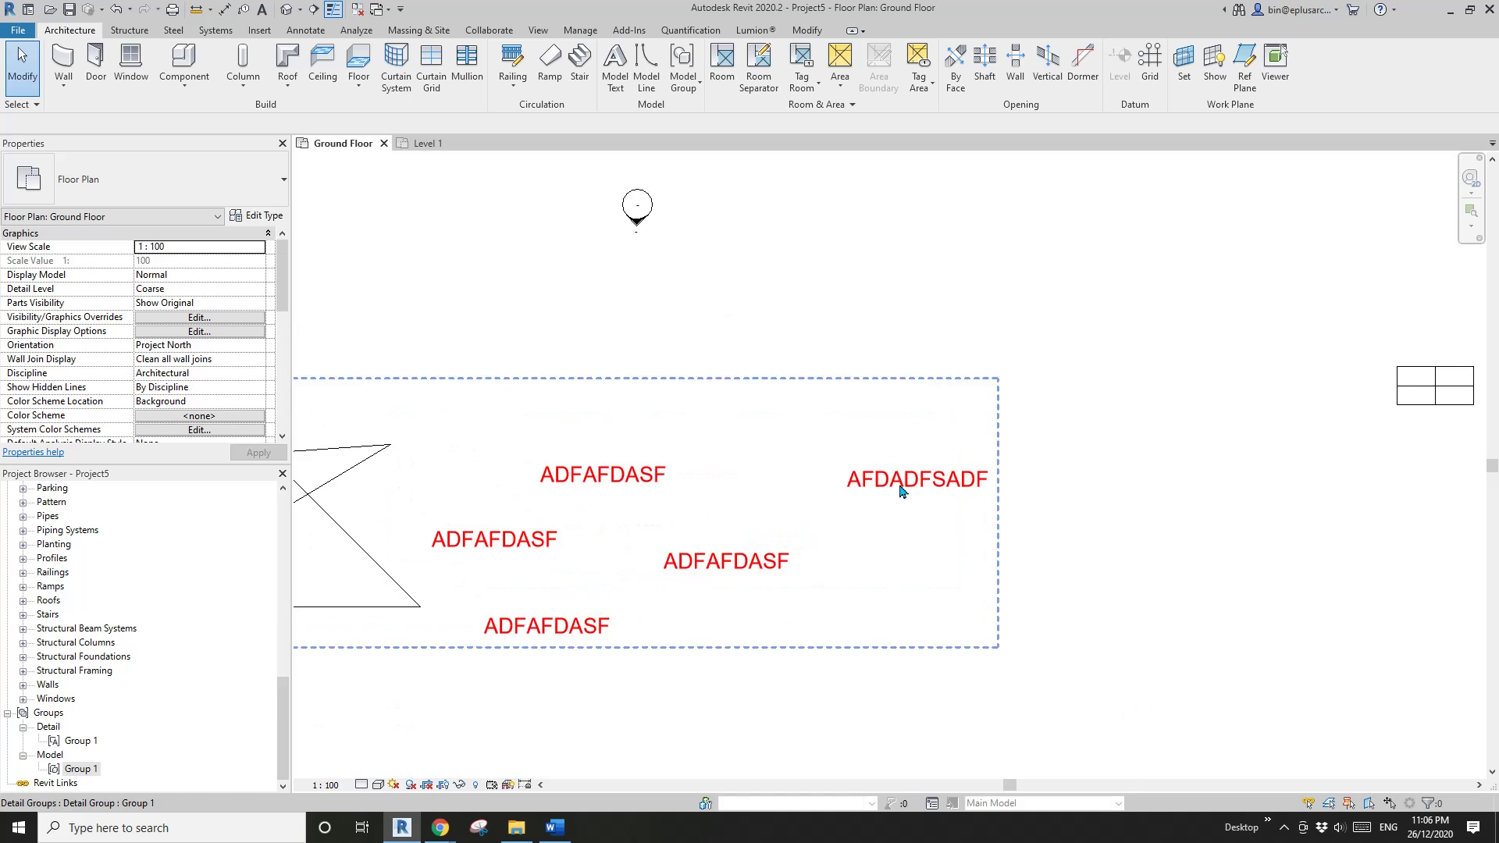
Step: Array the desk group diagonally up to the right with 5 items, grouped and associated, spacing set to the second item
middle_click_drag(1234, 464, 494, 538)
scroll(759, 476, "up", 1)
left_click(729, 462)
middle_click_drag(729, 467, 692, 511)
key("a")
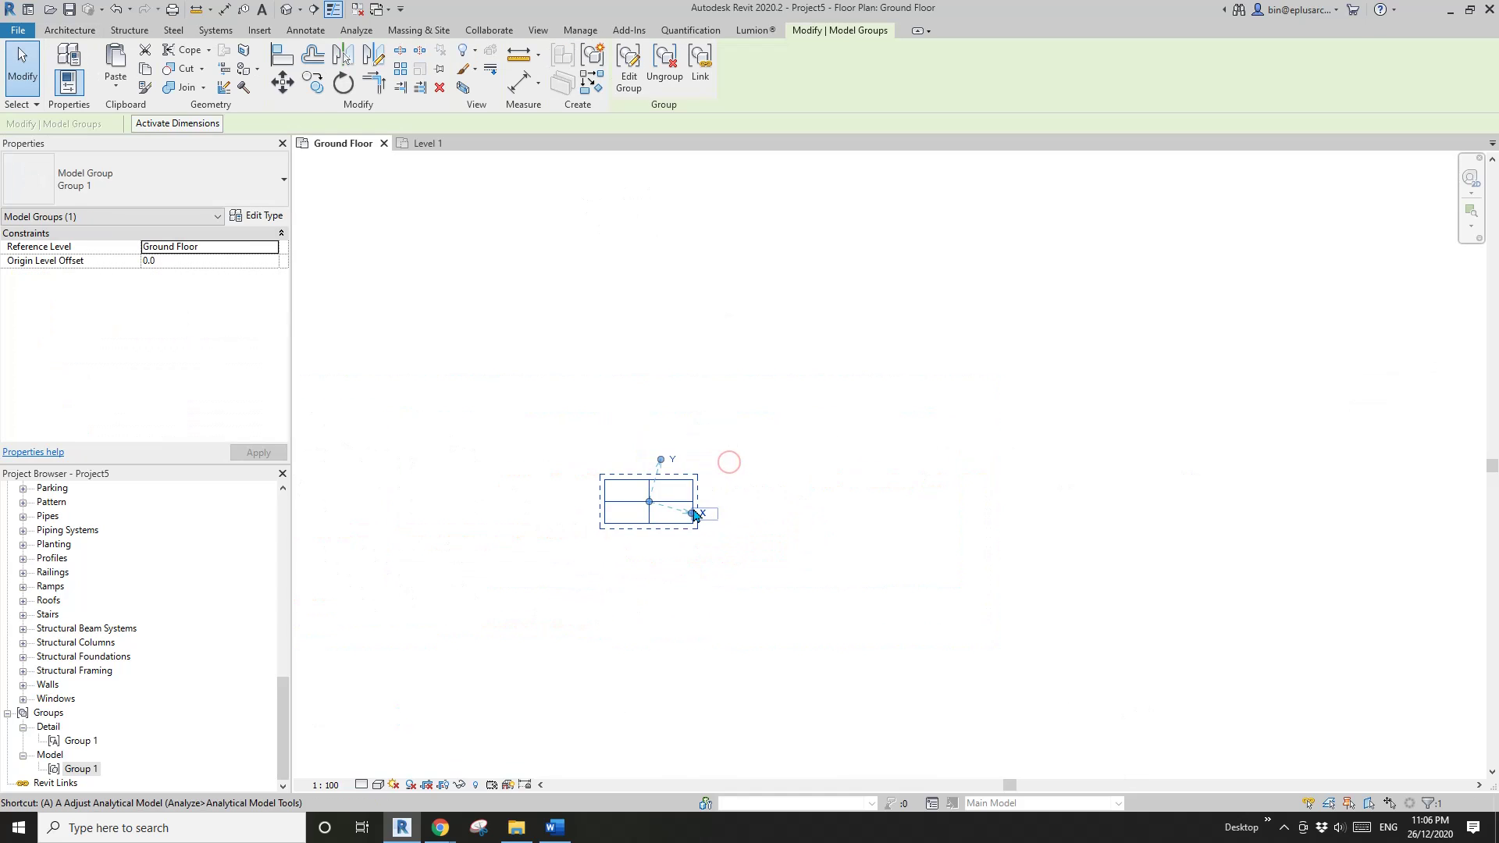
key("r")
left_click(693, 478)
middle_click_drag(804, 441, 700, 498)
left_click(782, 403)
middle_click_drag(883, 409, 883, 428)
scroll(813, 509, "down", 1)
middle_click_drag(813, 509, 775, 542)
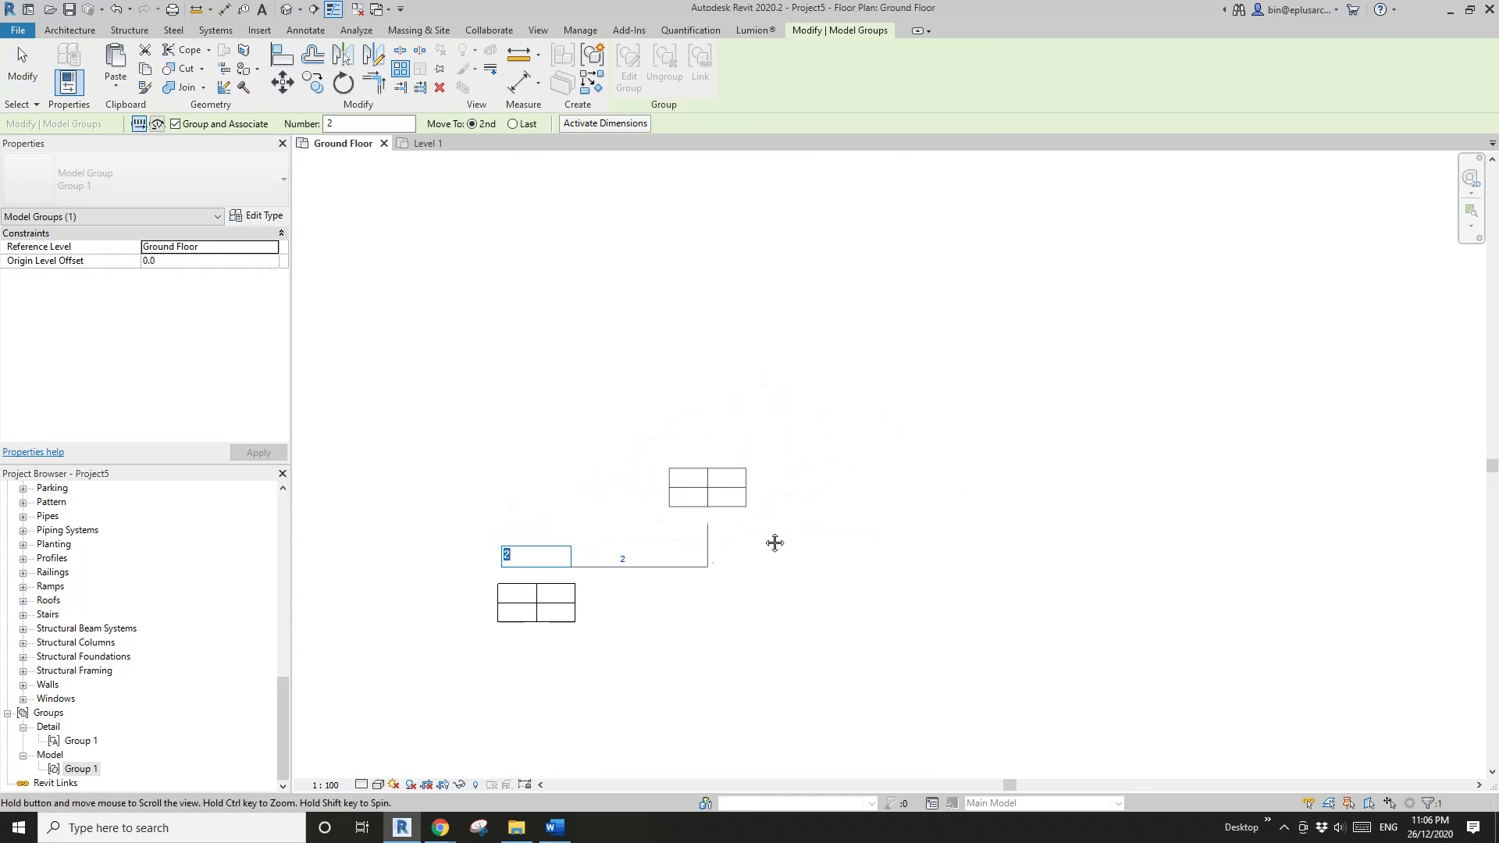
type("5")
left_click(819, 357)
scroll(726, 379, "down", 1)
middle_click_drag(745, 406, 648, 501)
left_click(764, 463)
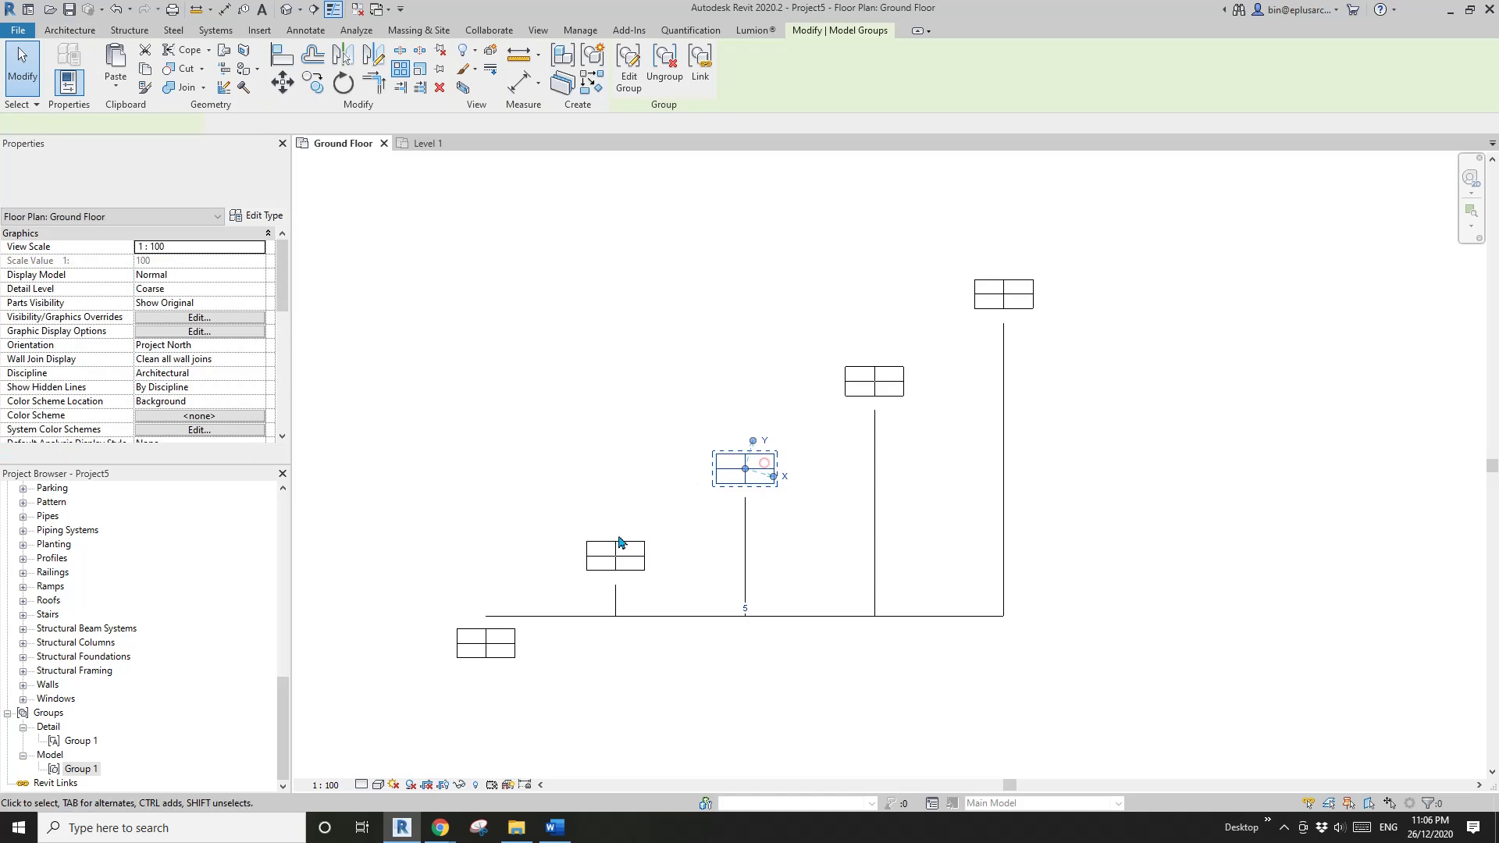
key("Escape")
Step: Copy the lowest desk group of the array to three new positions below and to the right of it
left_click(514, 637)
scroll(613, 621, "down", 1)
middle_click_drag(613, 622, 635, 398)
key("c")
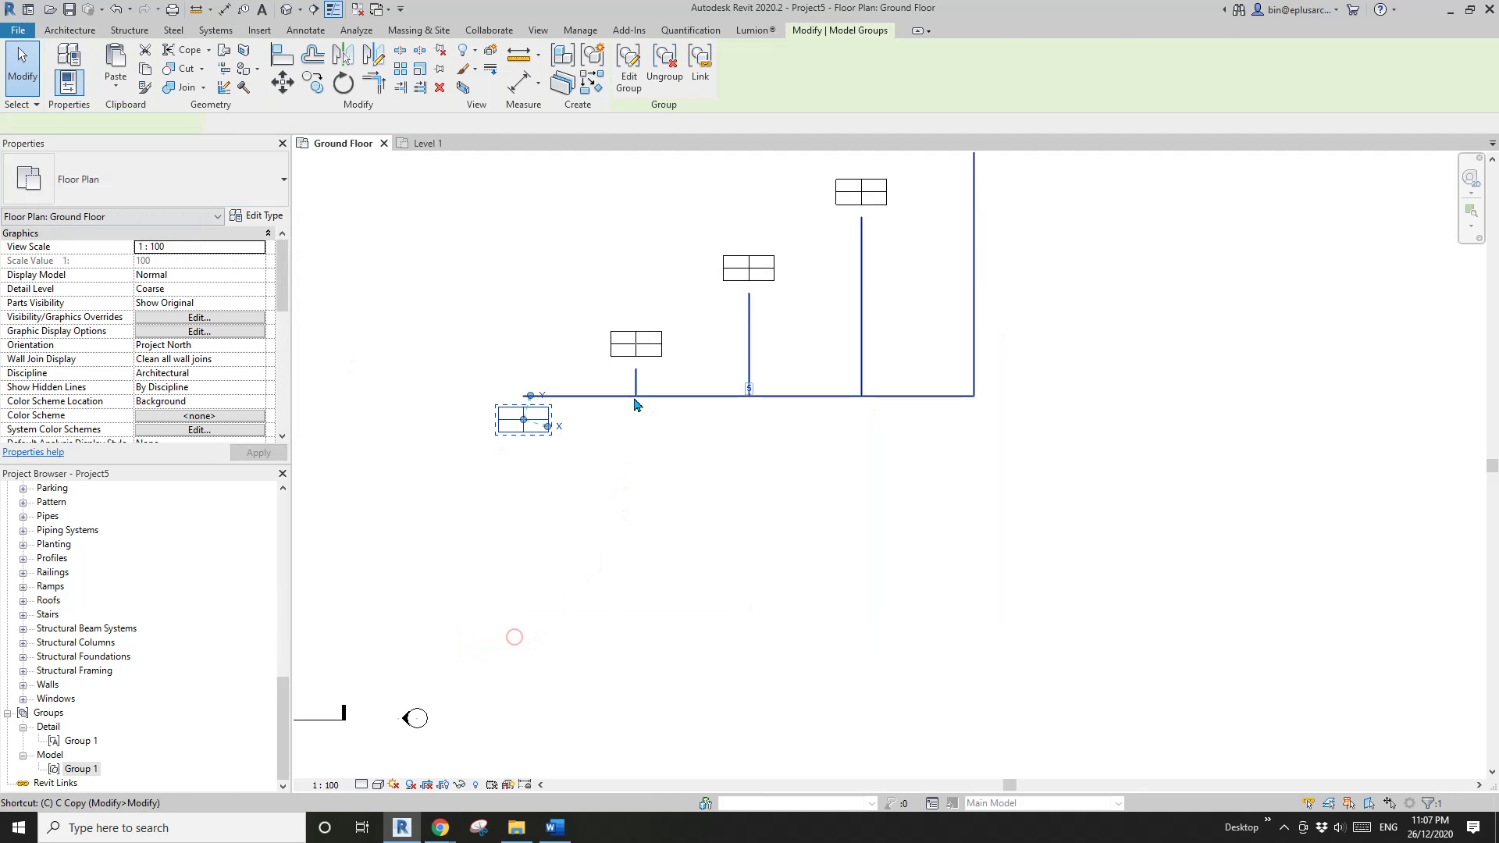
key("c")
left_click(549, 431)
left_click(662, 559)
left_click(807, 466)
left_click(963, 485)
key("Escape")
key("Escape")
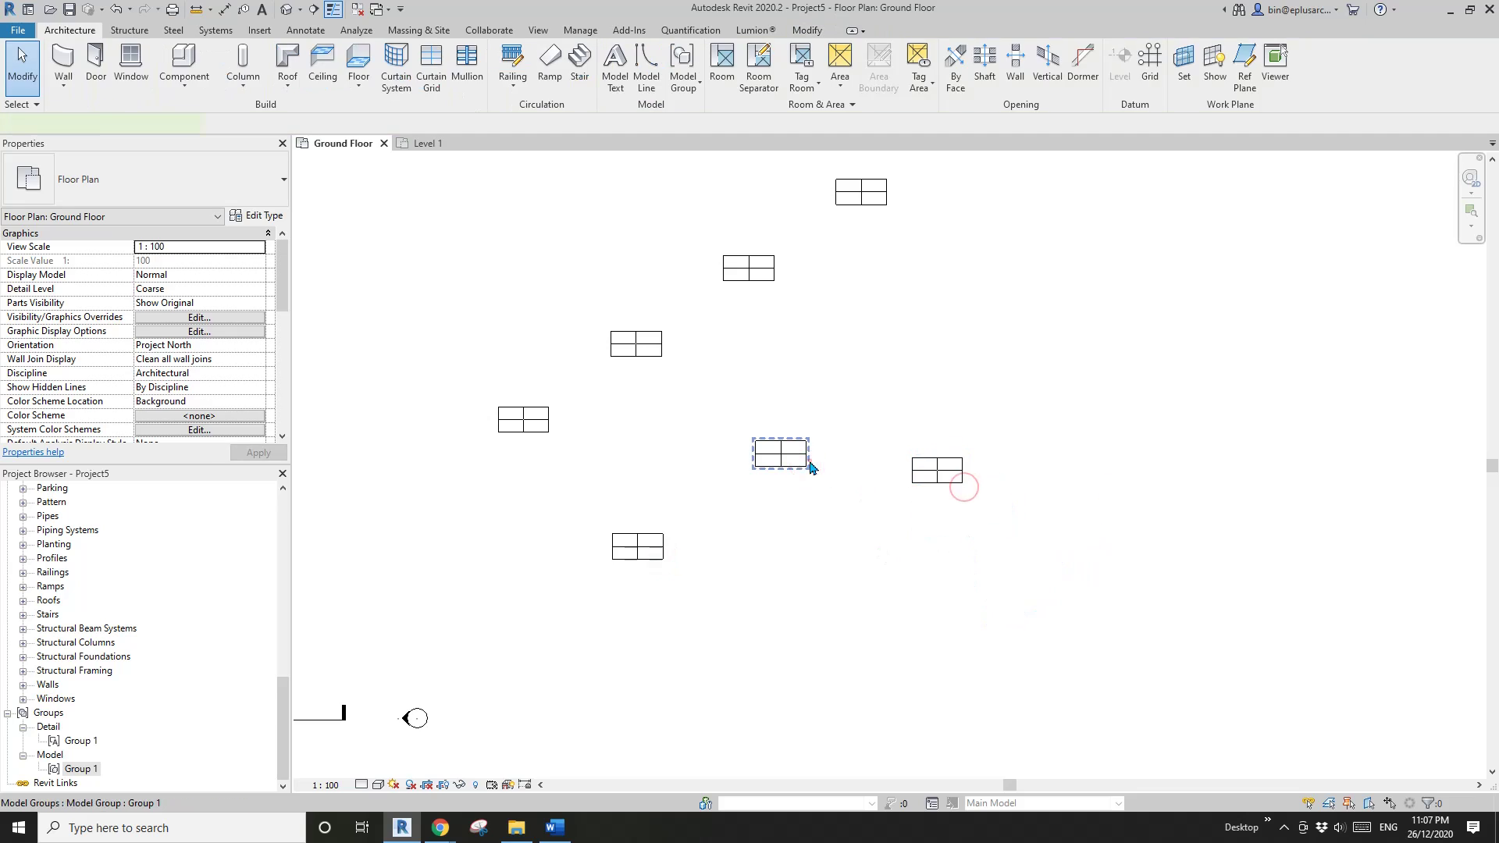
Step: Edit the lowest desk group by moving its upper-right desk up and away from the block, and finish the group edit
left_click(809, 461)
middle_click_drag(870, 502, 878, 607)
key("Escape")
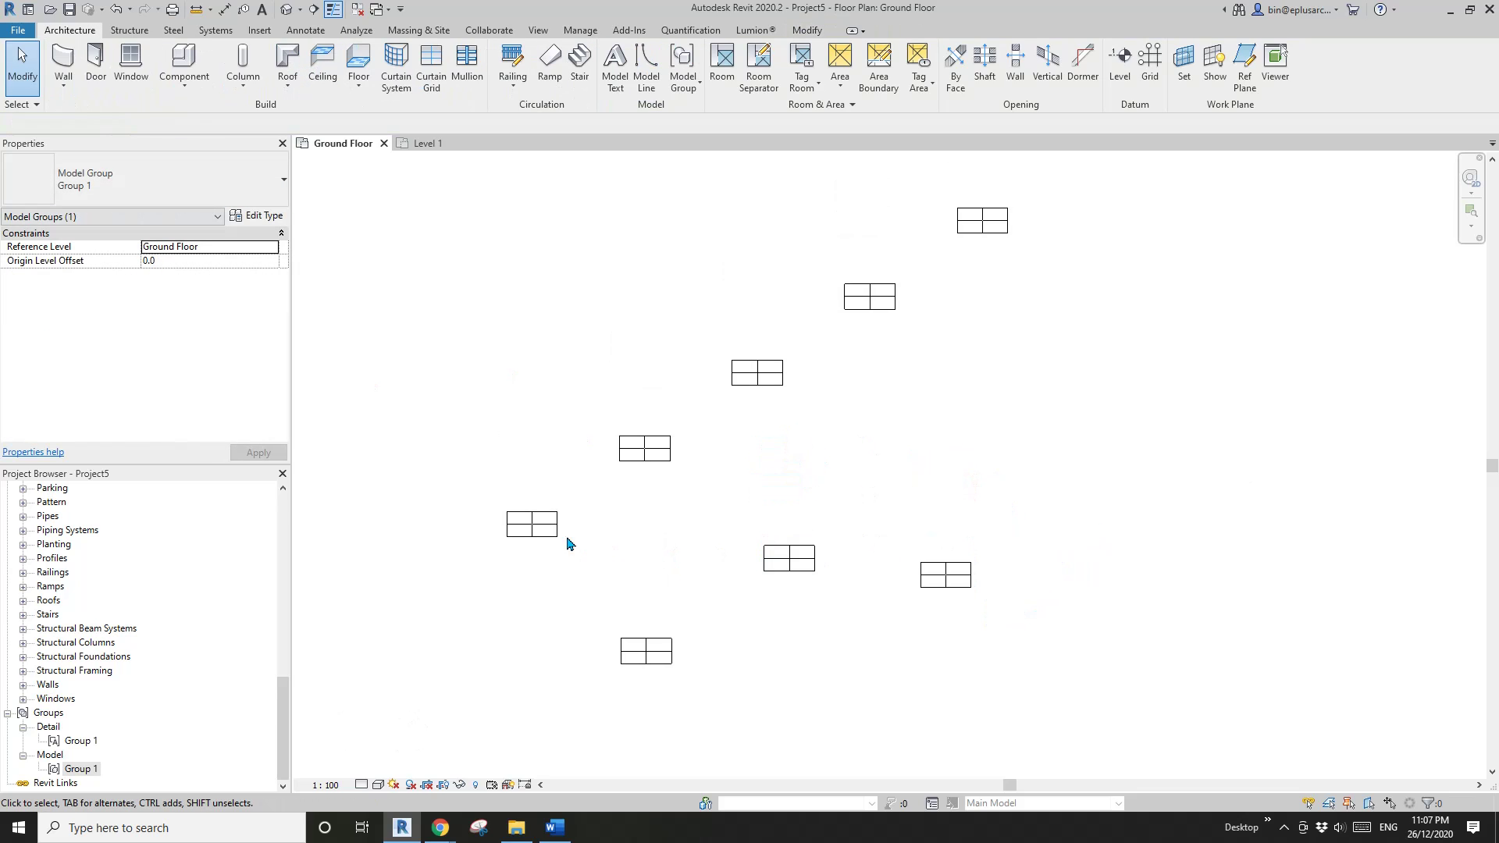
left_click(554, 530)
key("Escape")
left_click(654, 643)
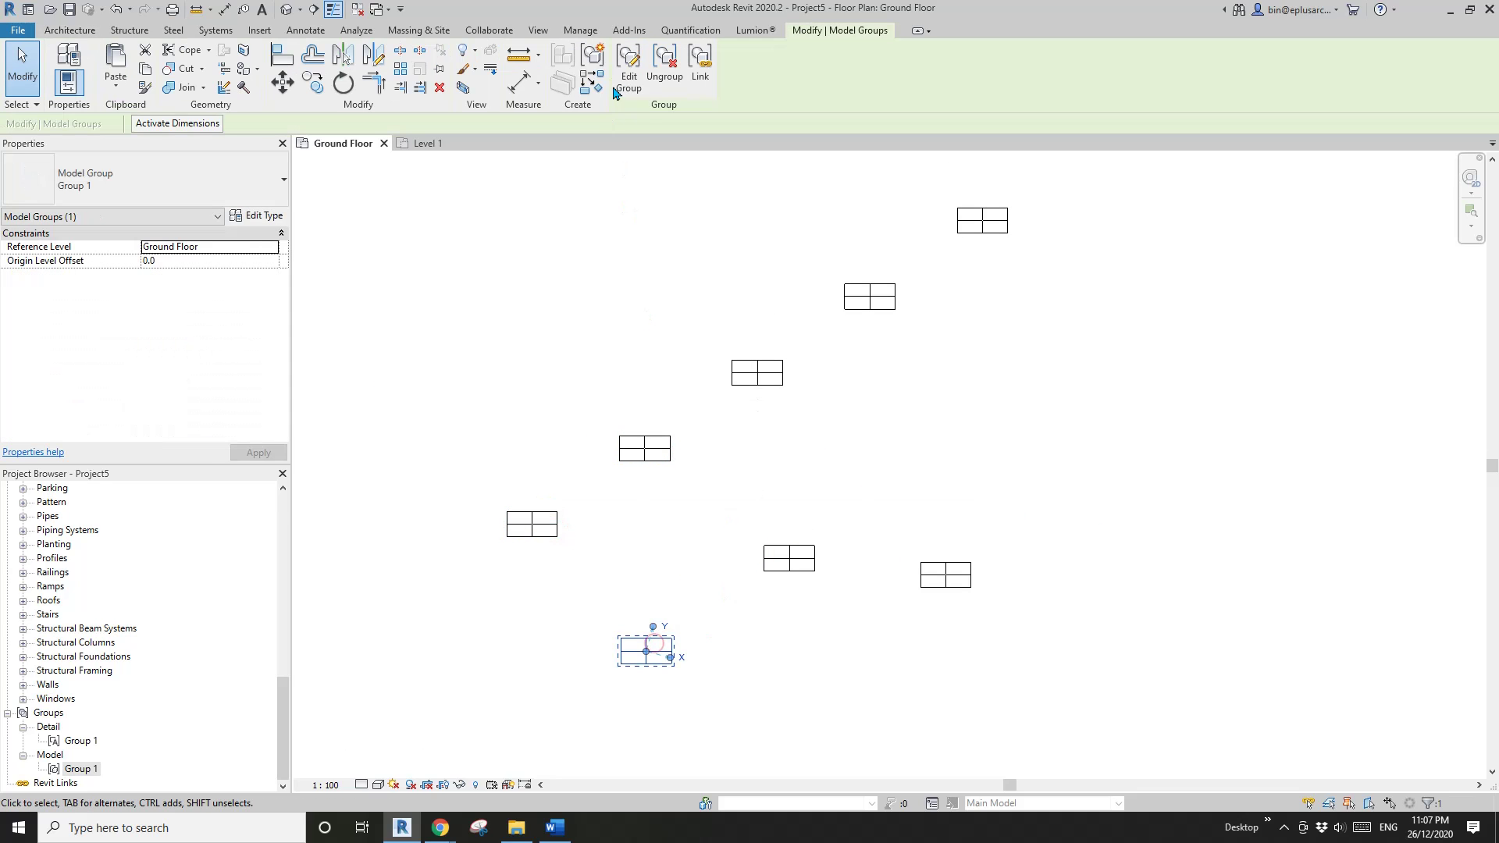
left_click(628, 76)
left_click_drag(662, 643, 702, 606)
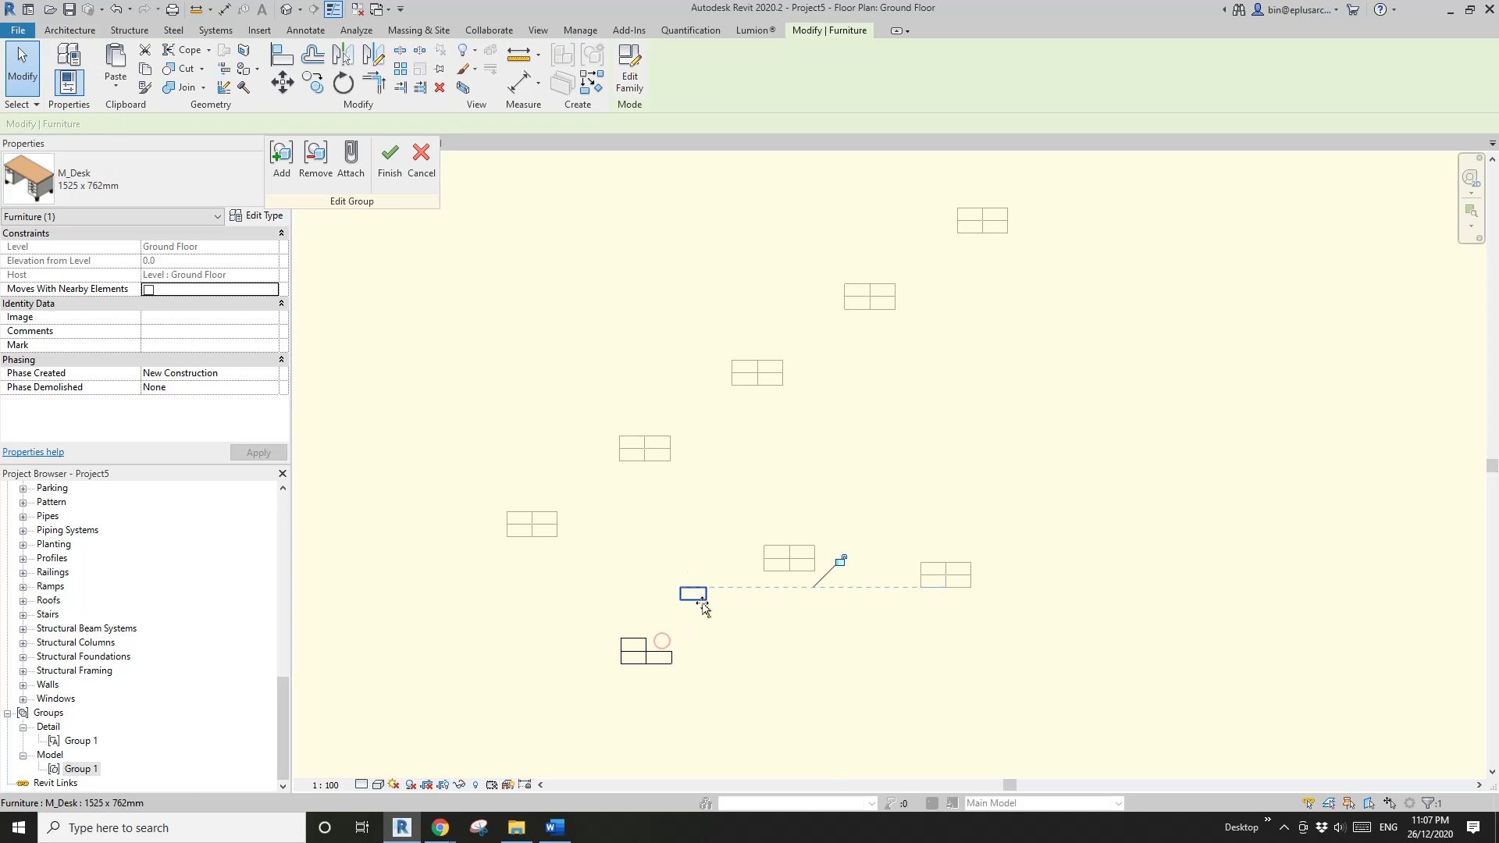
left_click(398, 174)
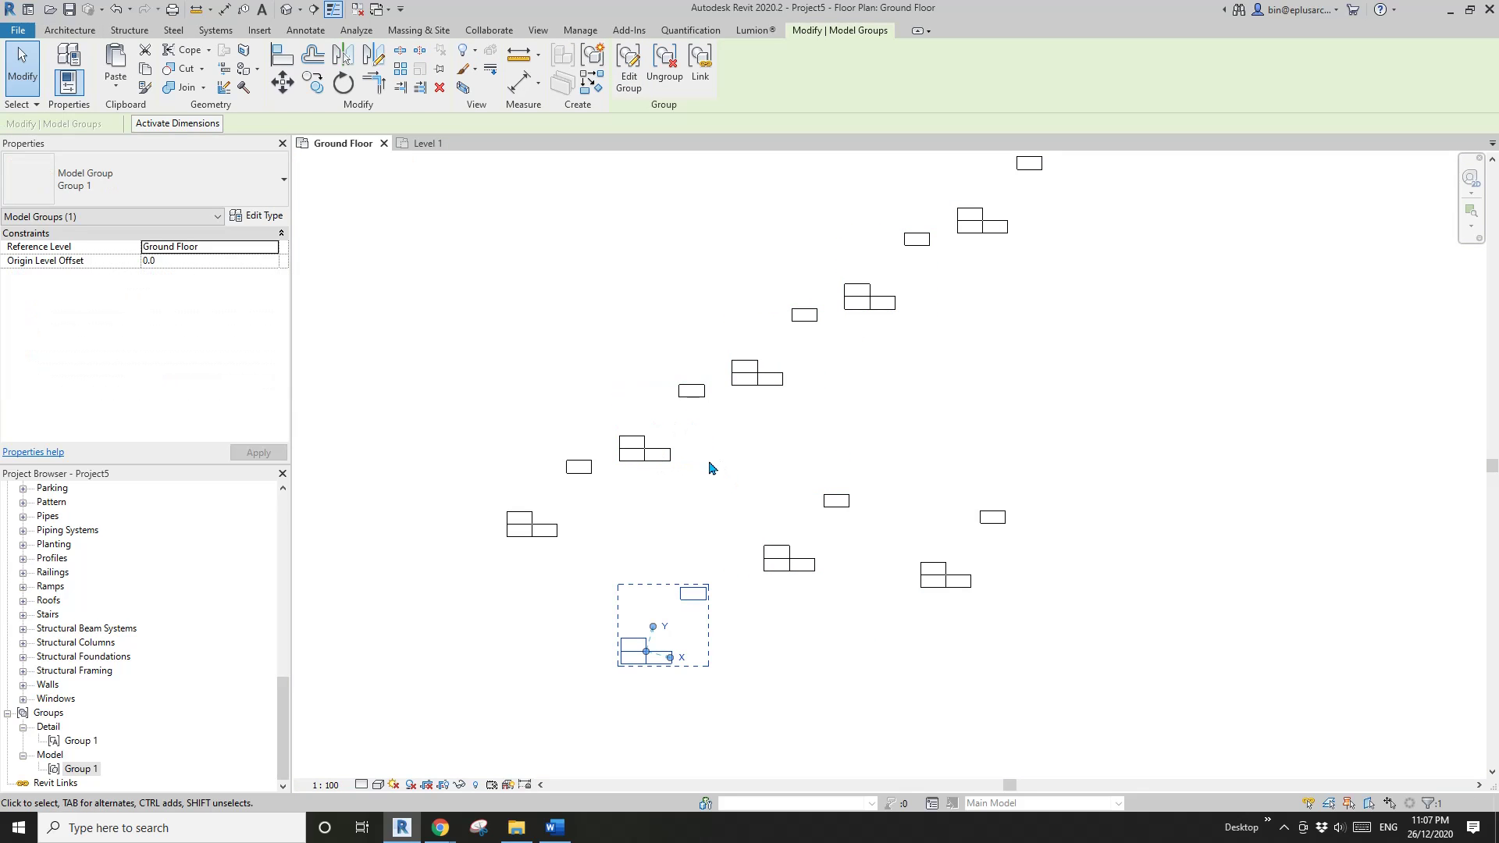
Step: Examine the other desk group instances across the plan for the edited desk layout
middle_click_drag(709, 468, 669, 495)
middle_click_drag(863, 455, 856, 445)
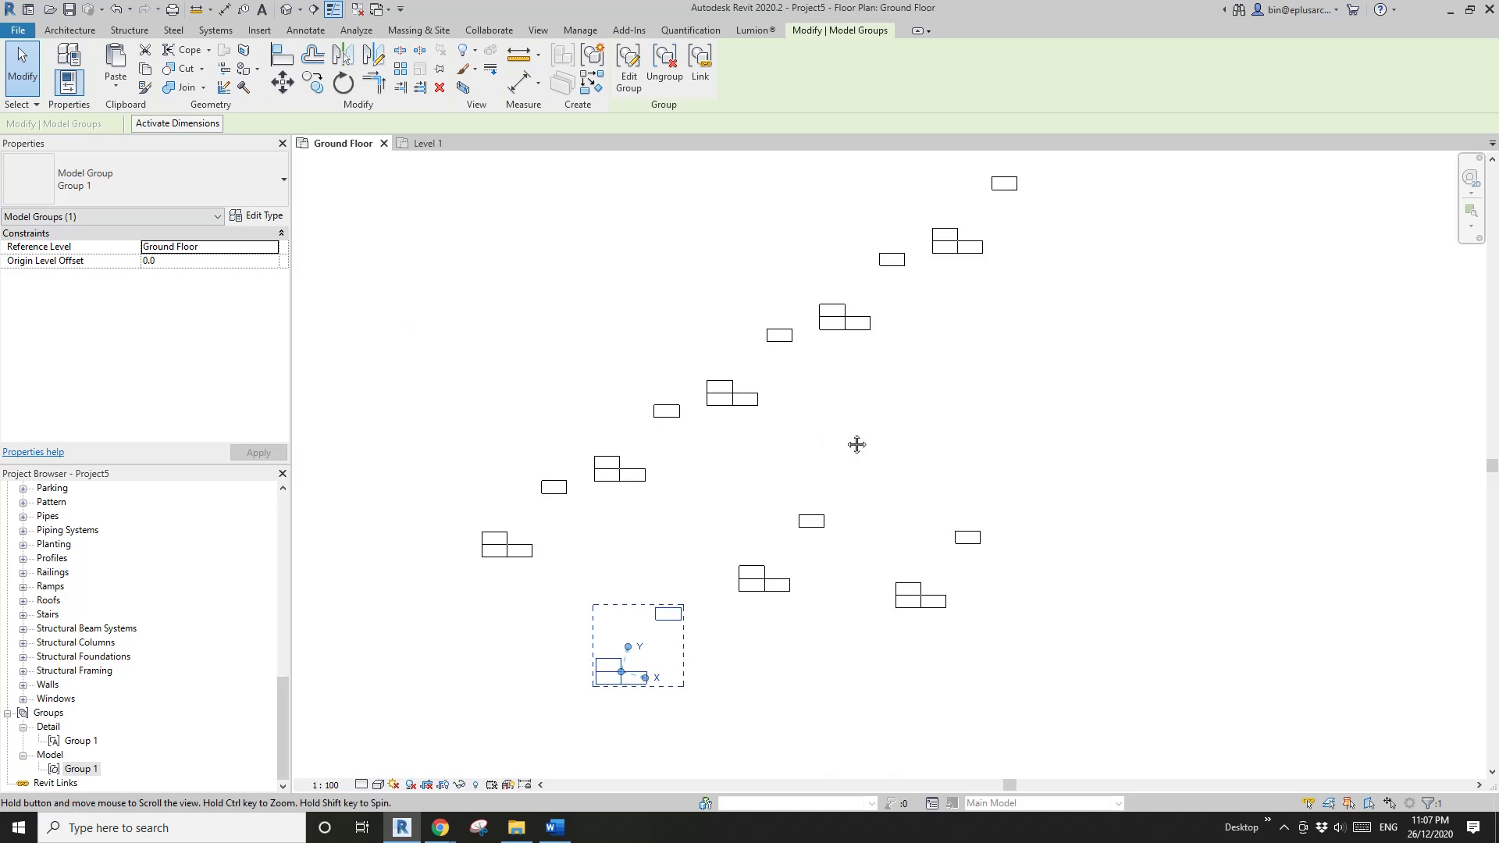
left_click(736, 344)
middle_click_drag(888, 548, 739, 492)
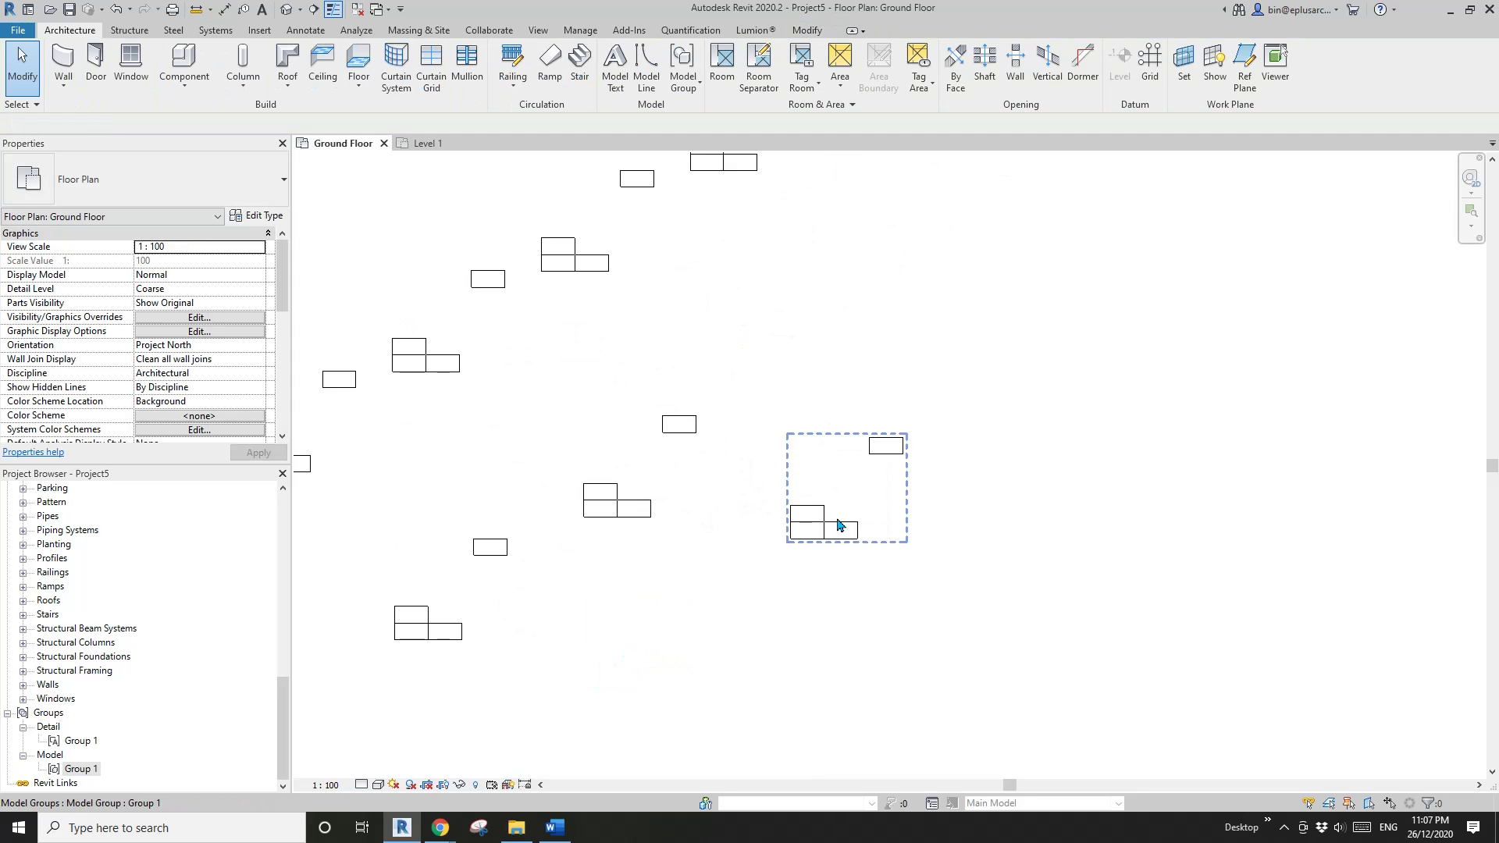
scroll(889, 484, "up", 5)
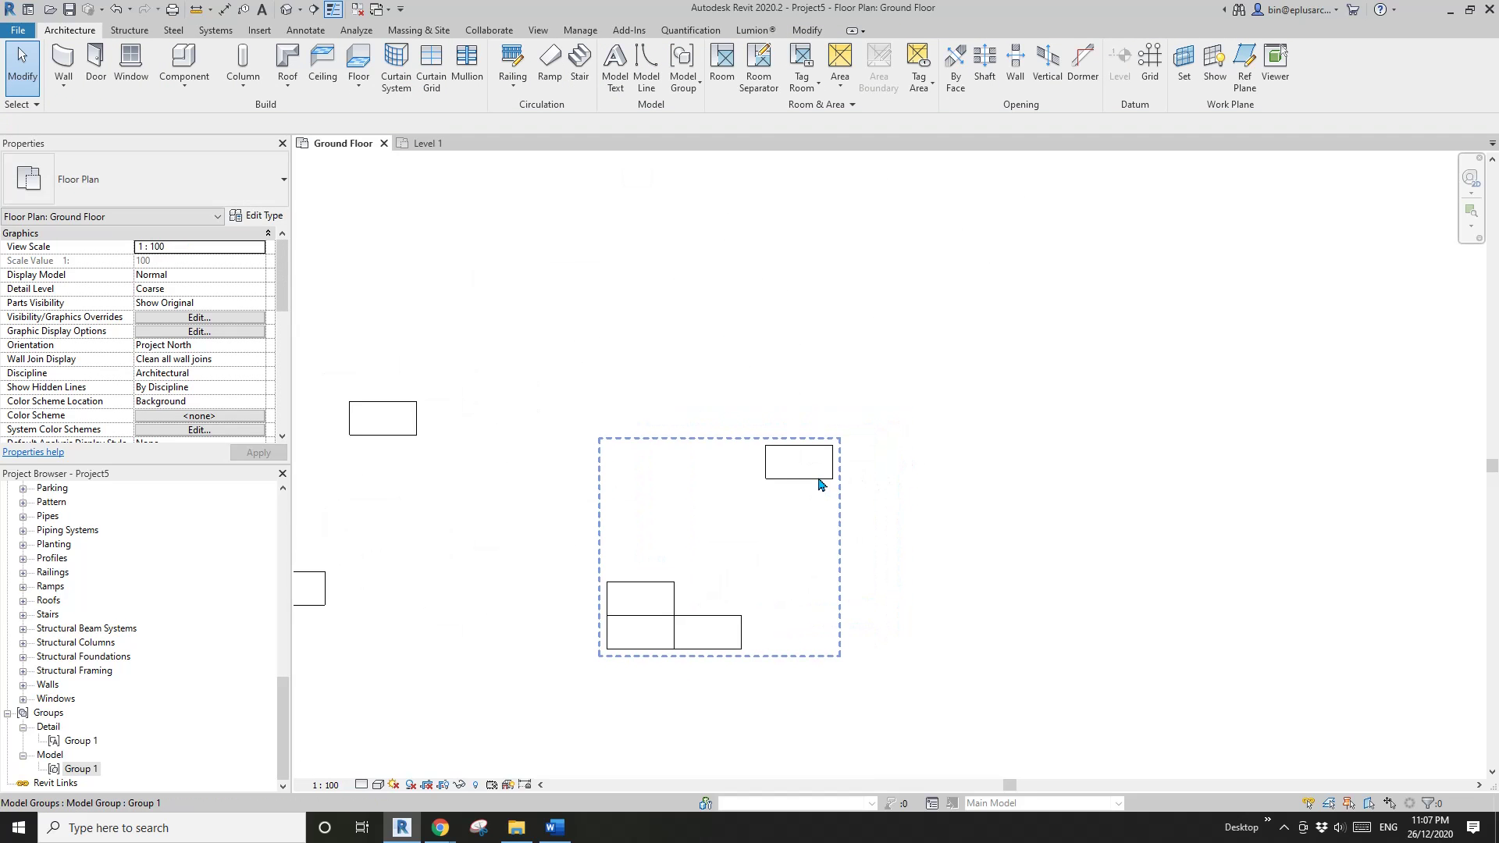
left_click(646, 619)
key("t")
key("g")
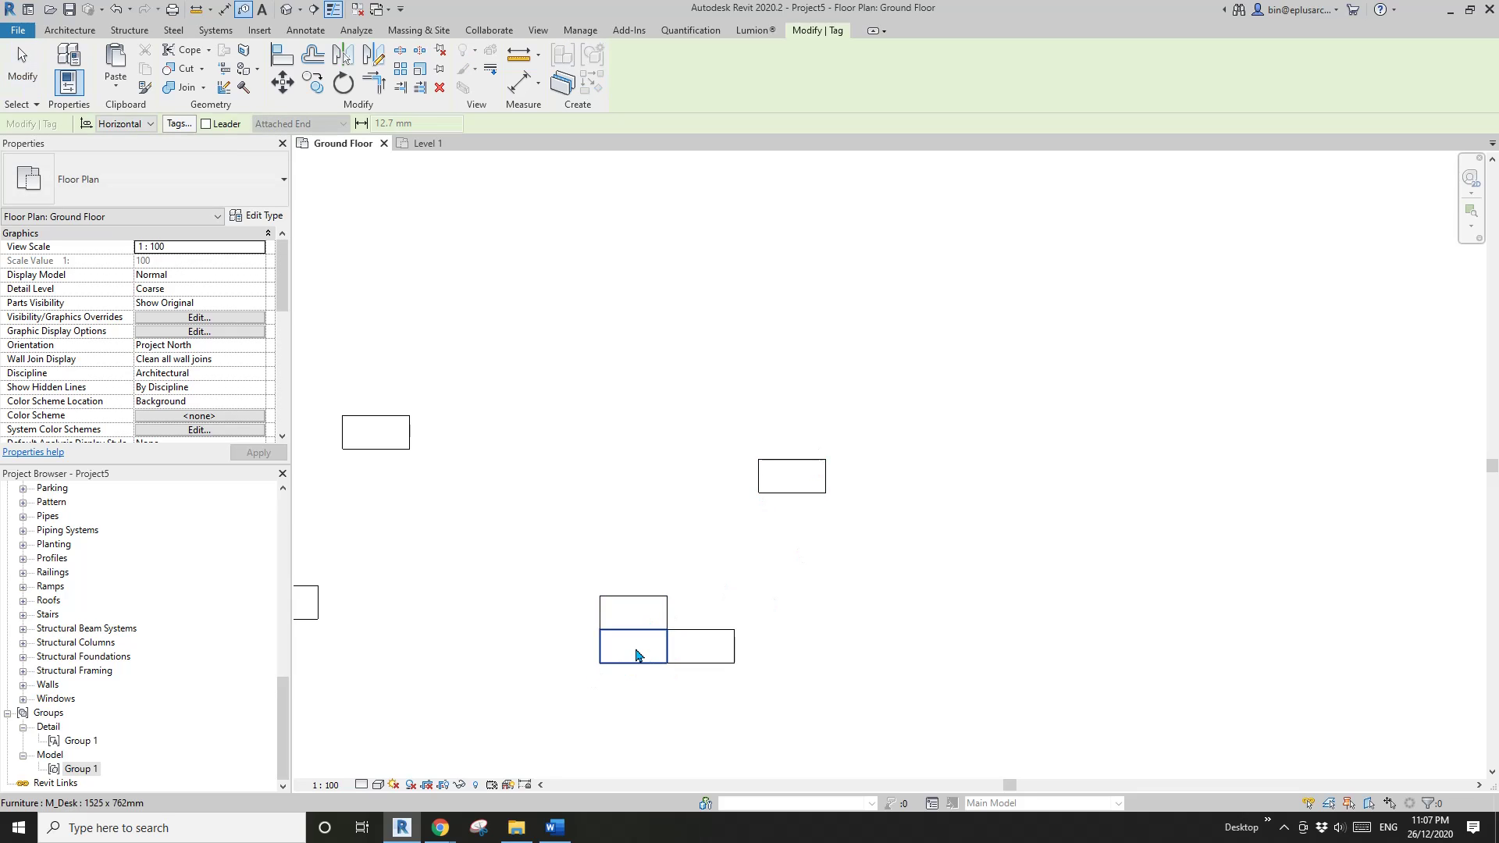
key("Escape")
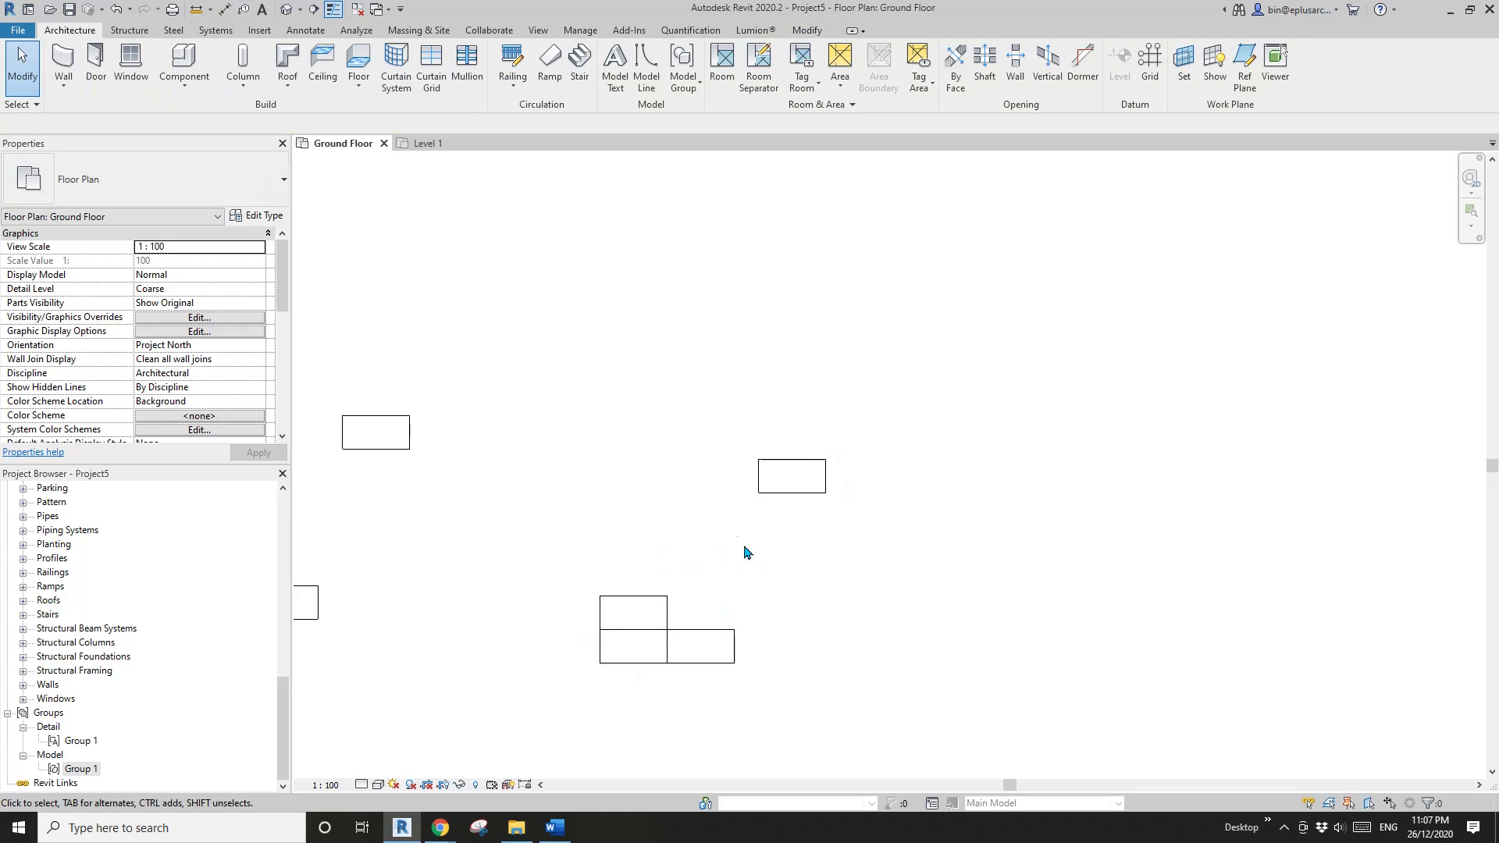
Step: Delete only the upper-right desk of the rightmost desk group and undo the deletion, twice
middle_click_drag(746, 552, 760, 551)
left_click(795, 490)
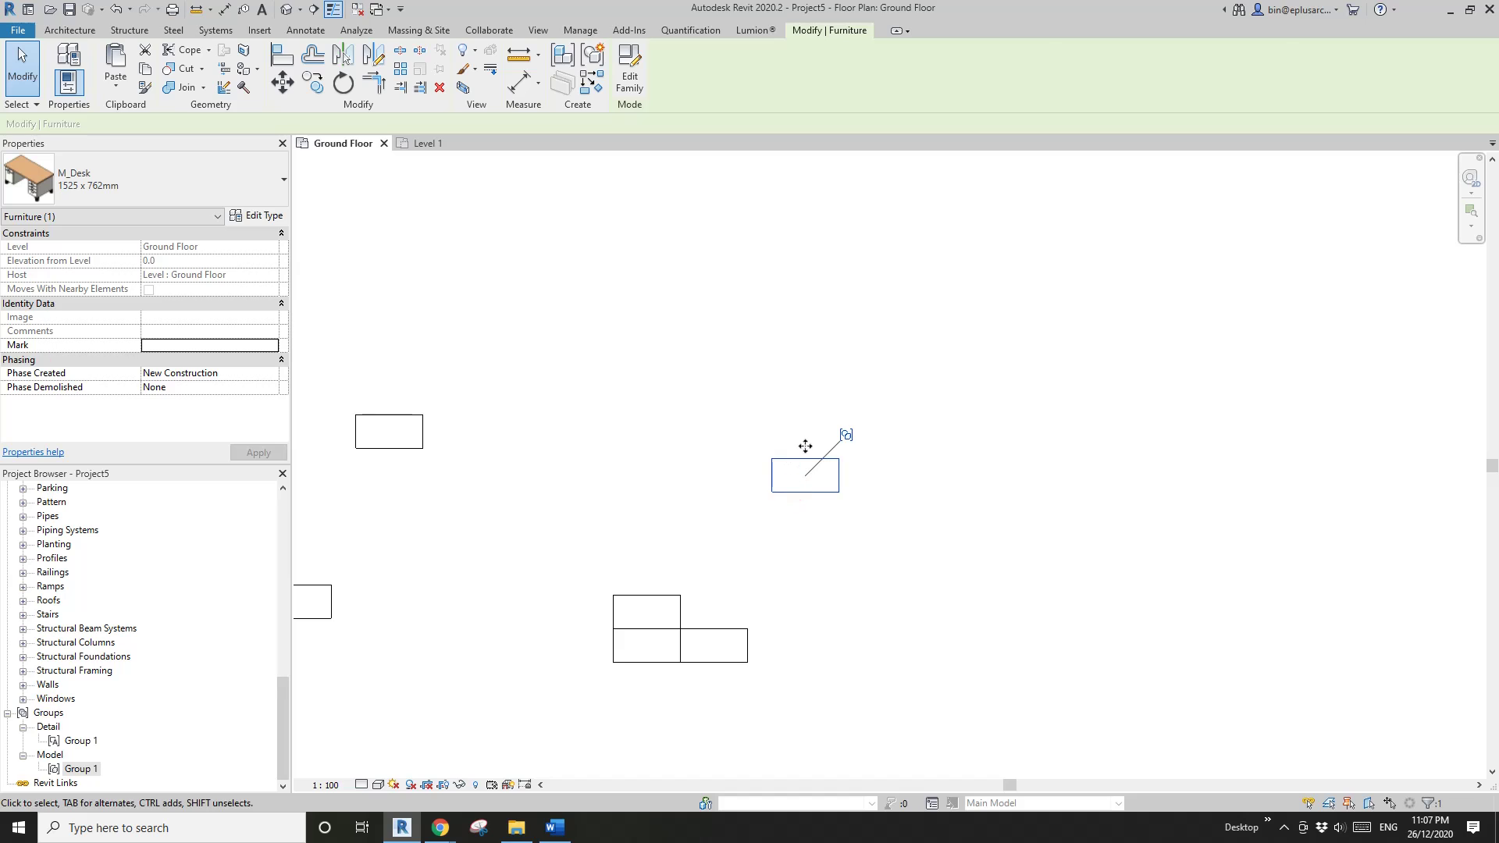
key("Delete")
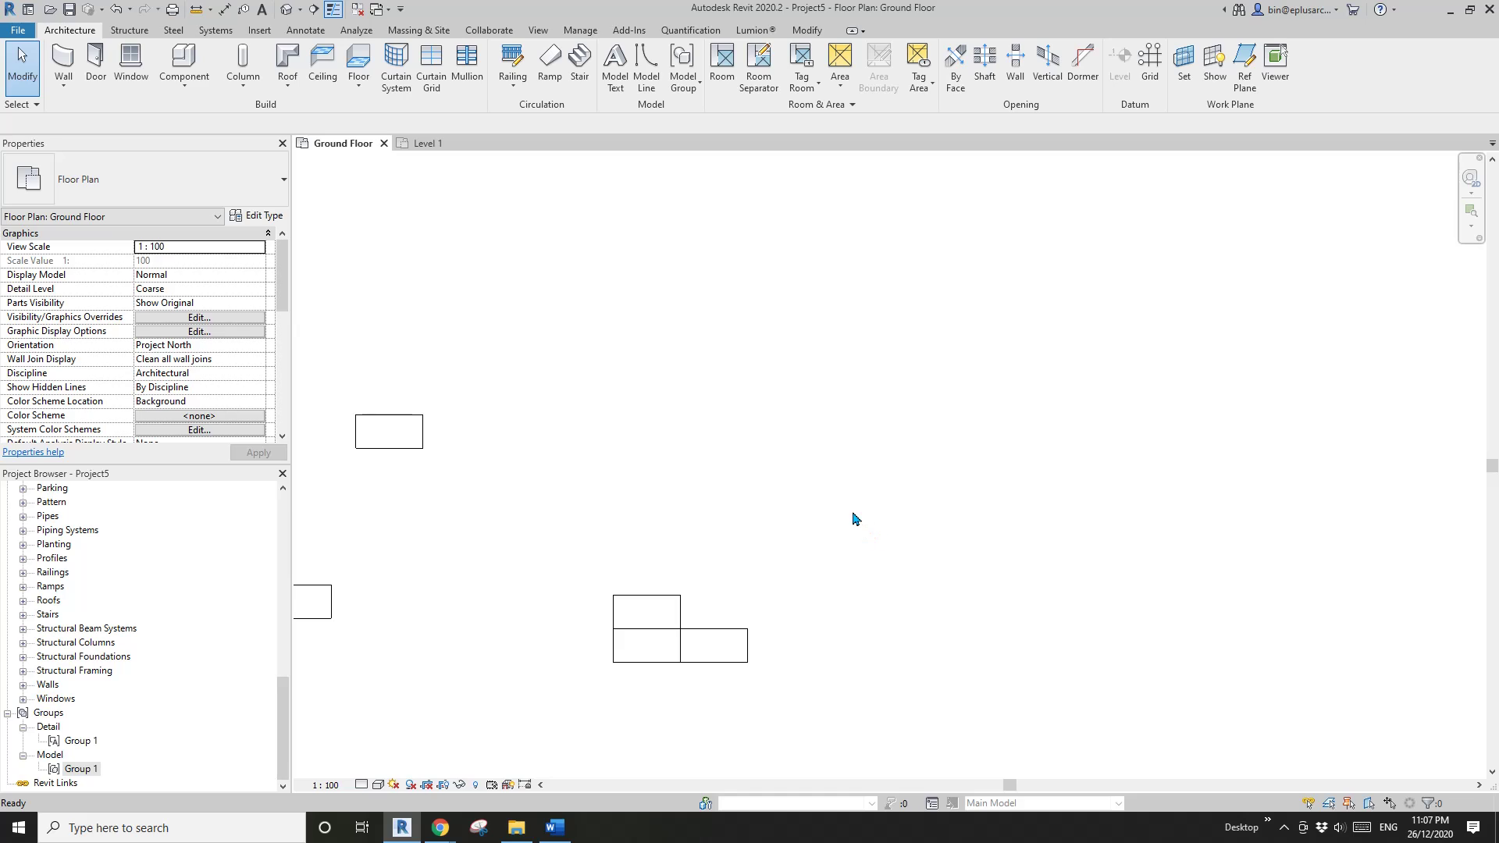
key("ctrl+z")
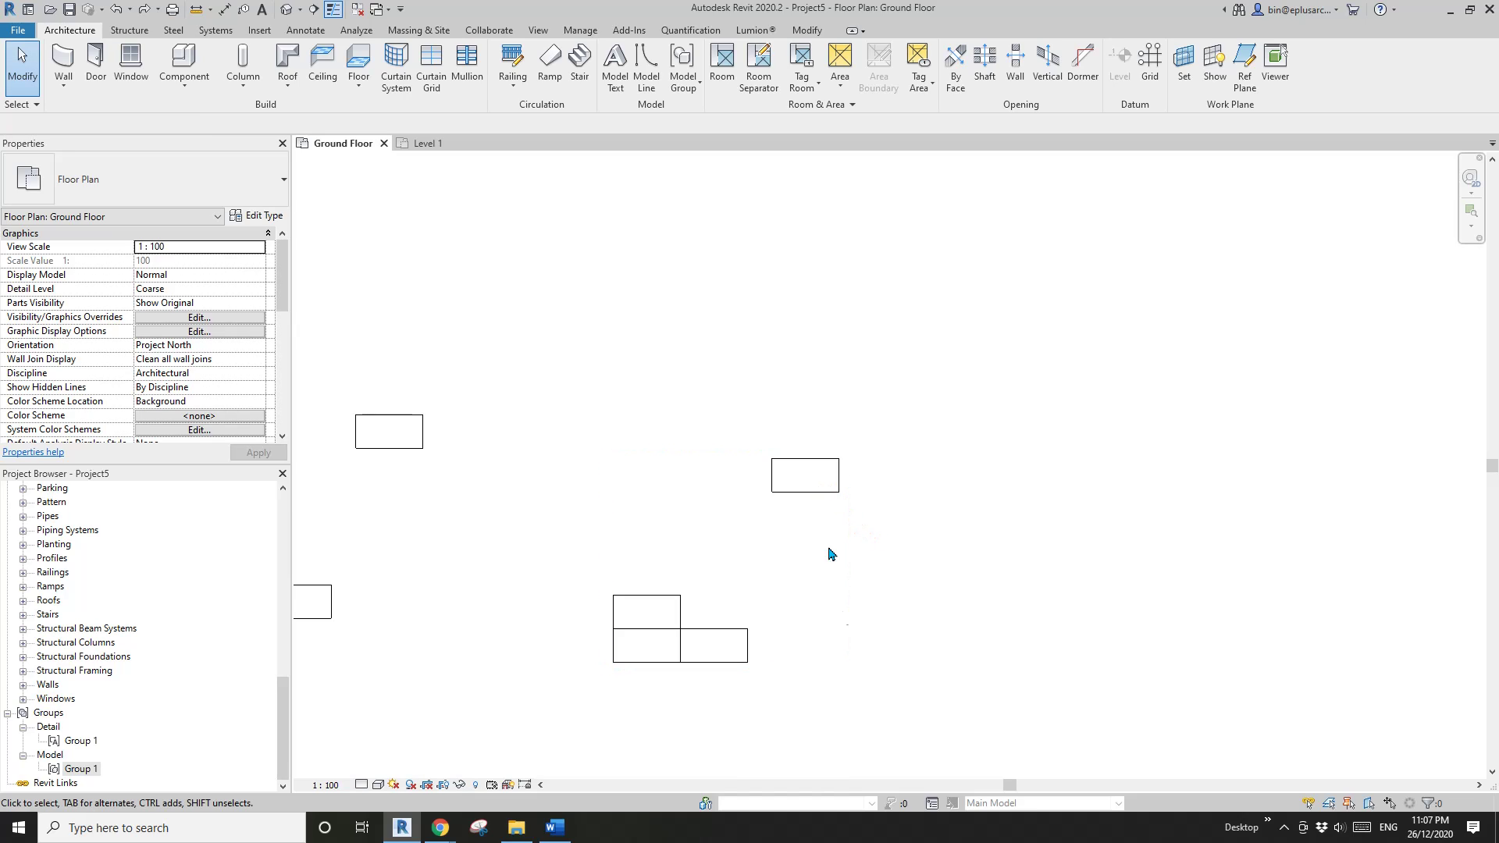
left_click(796, 498)
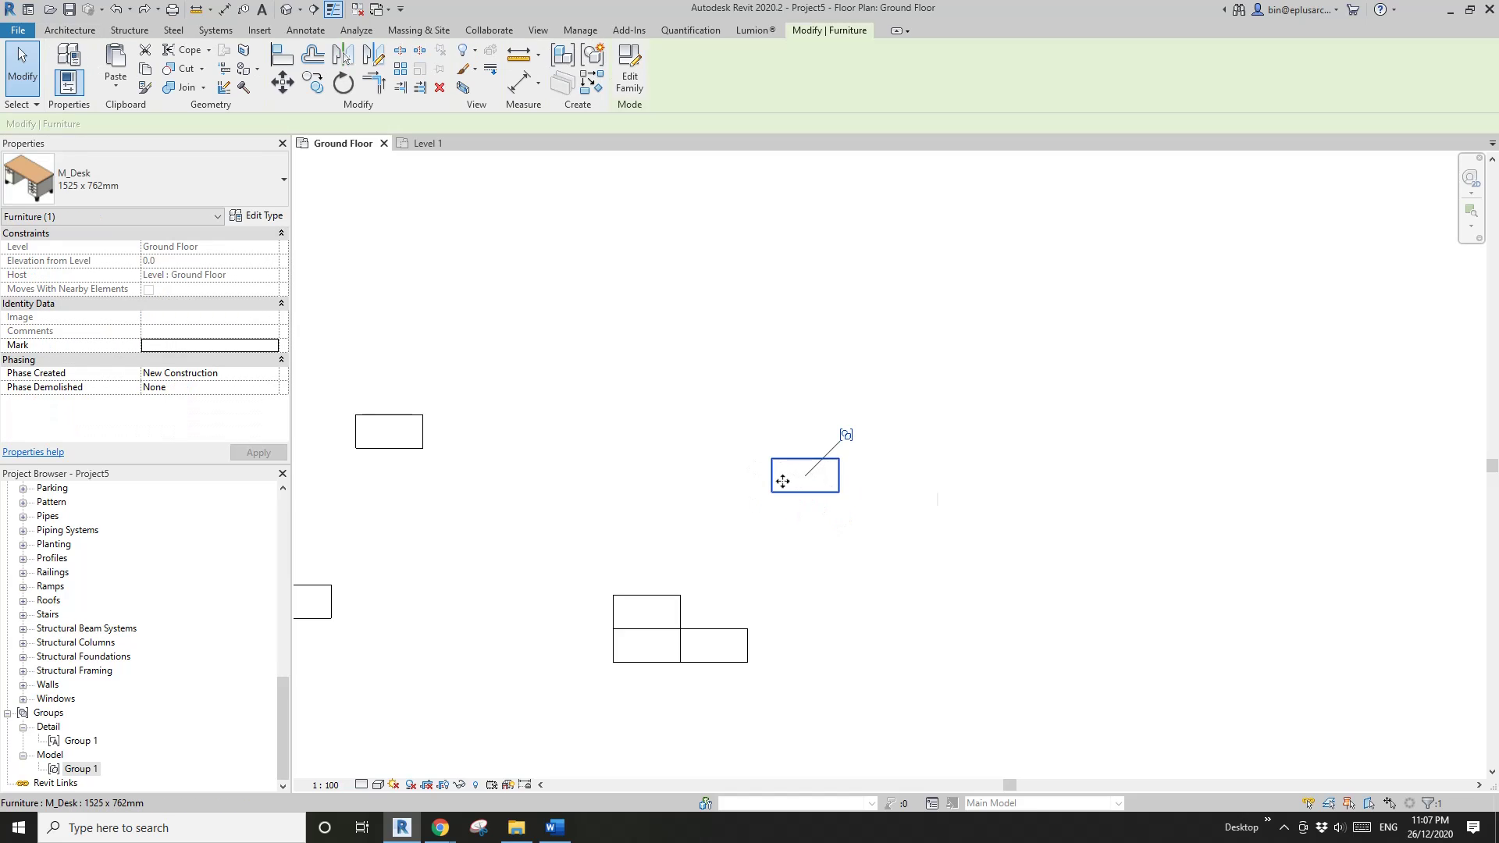
scroll(779, 483, "down", 1)
middle_click_drag(776, 539, 812, 546)
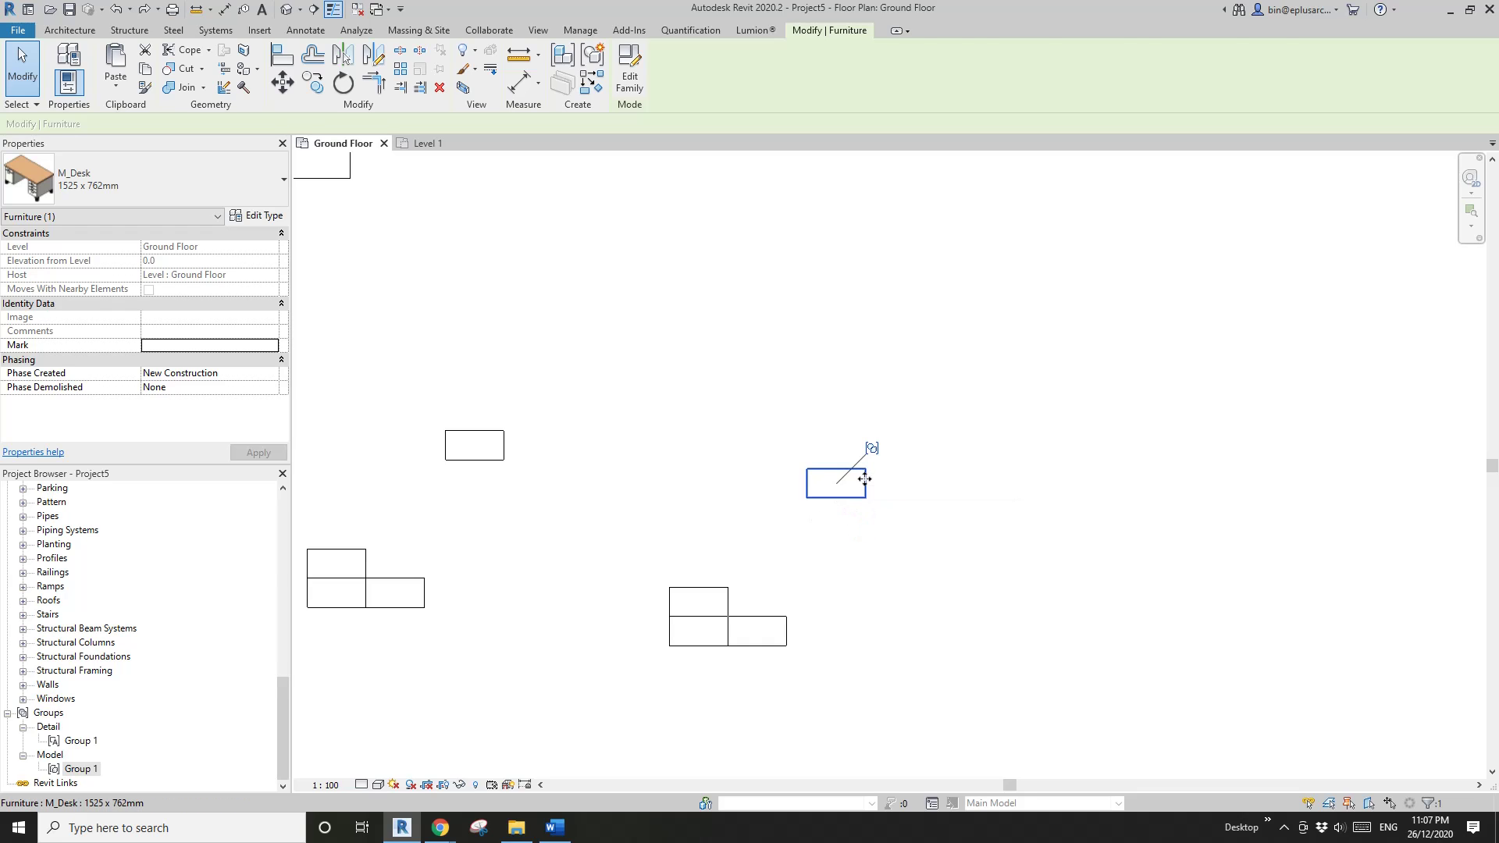
key("Delete")
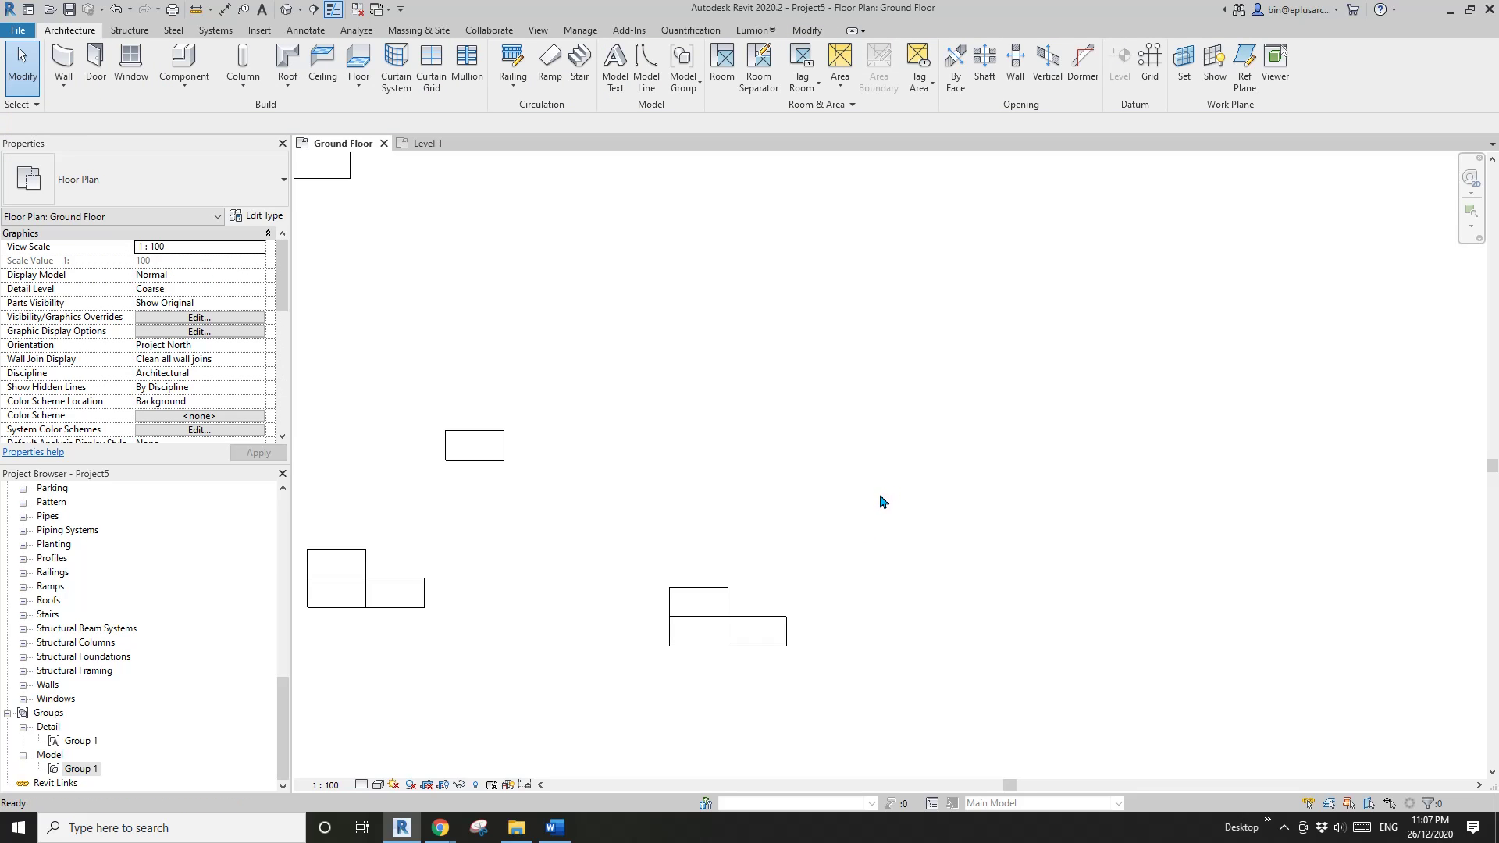
key("ctrl+z")
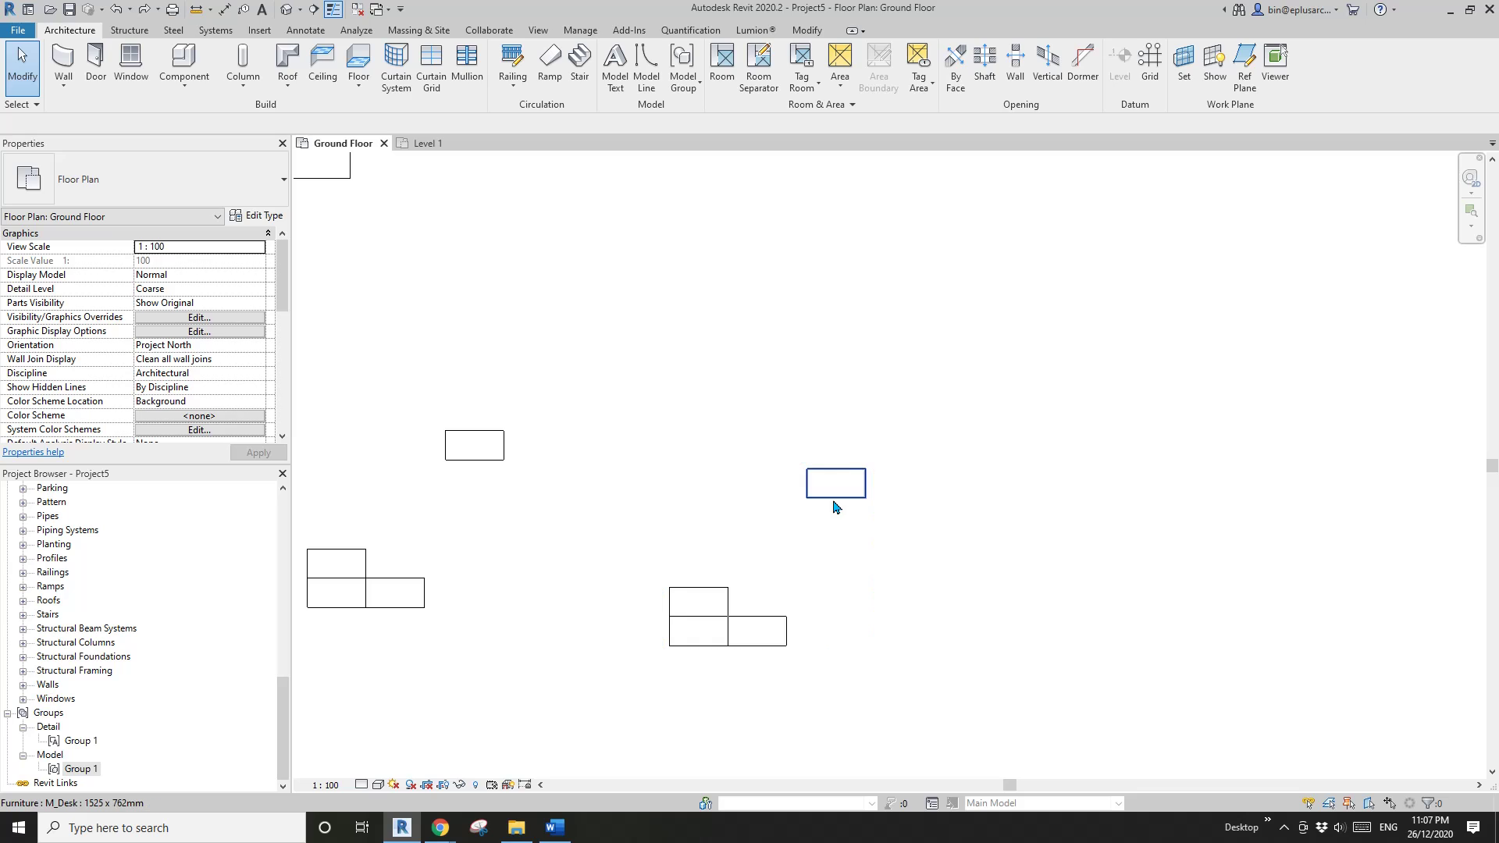
Step: Exclude the detached upper-right desk from the rightmost desk group instance only, and check that instance by selecting it
left_click(832, 500)
scroll(827, 527, "down", 2)
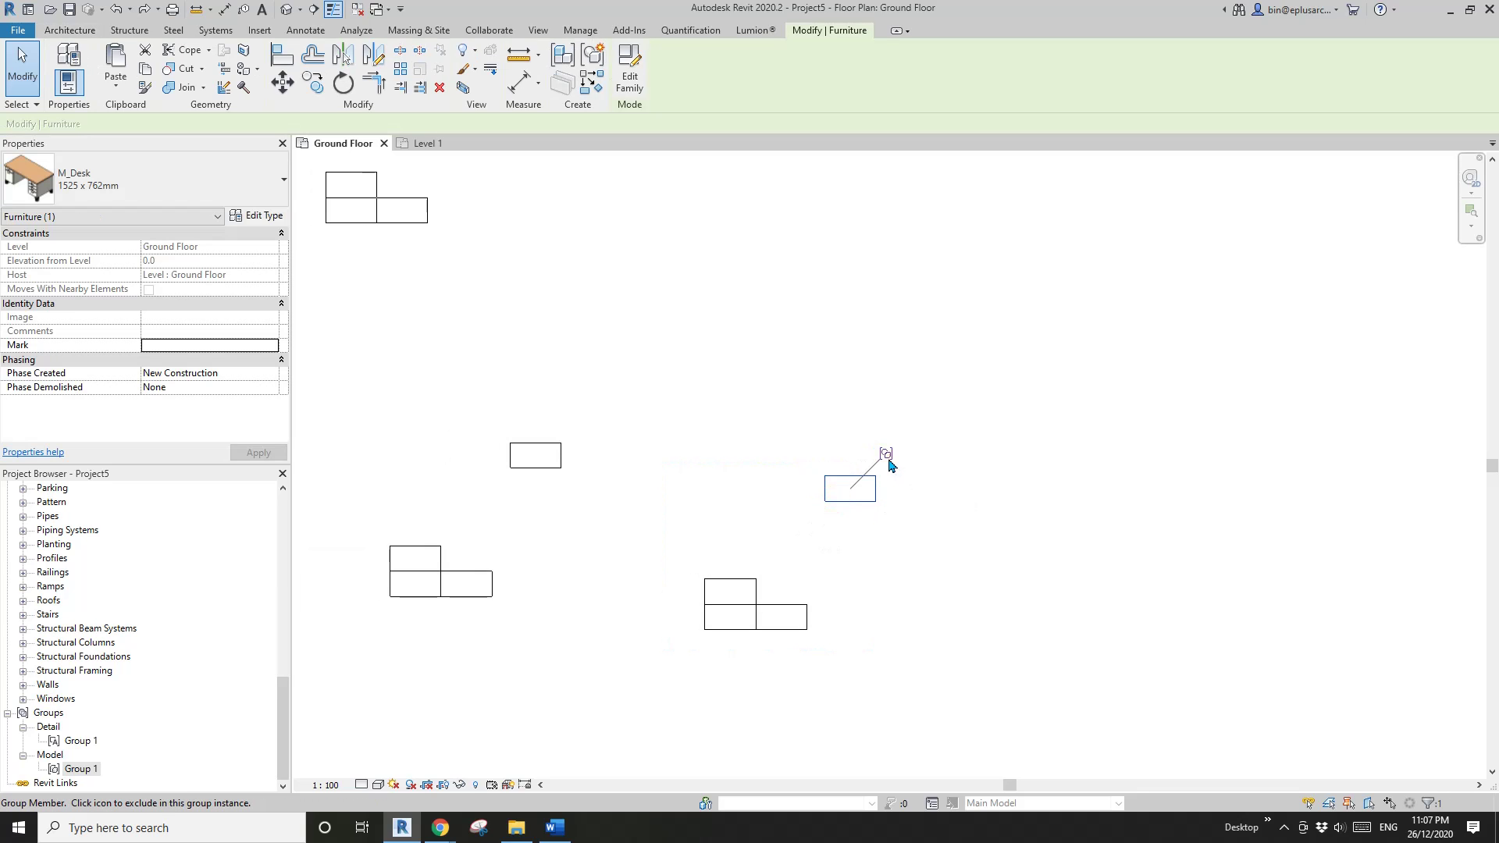
left_click(888, 461)
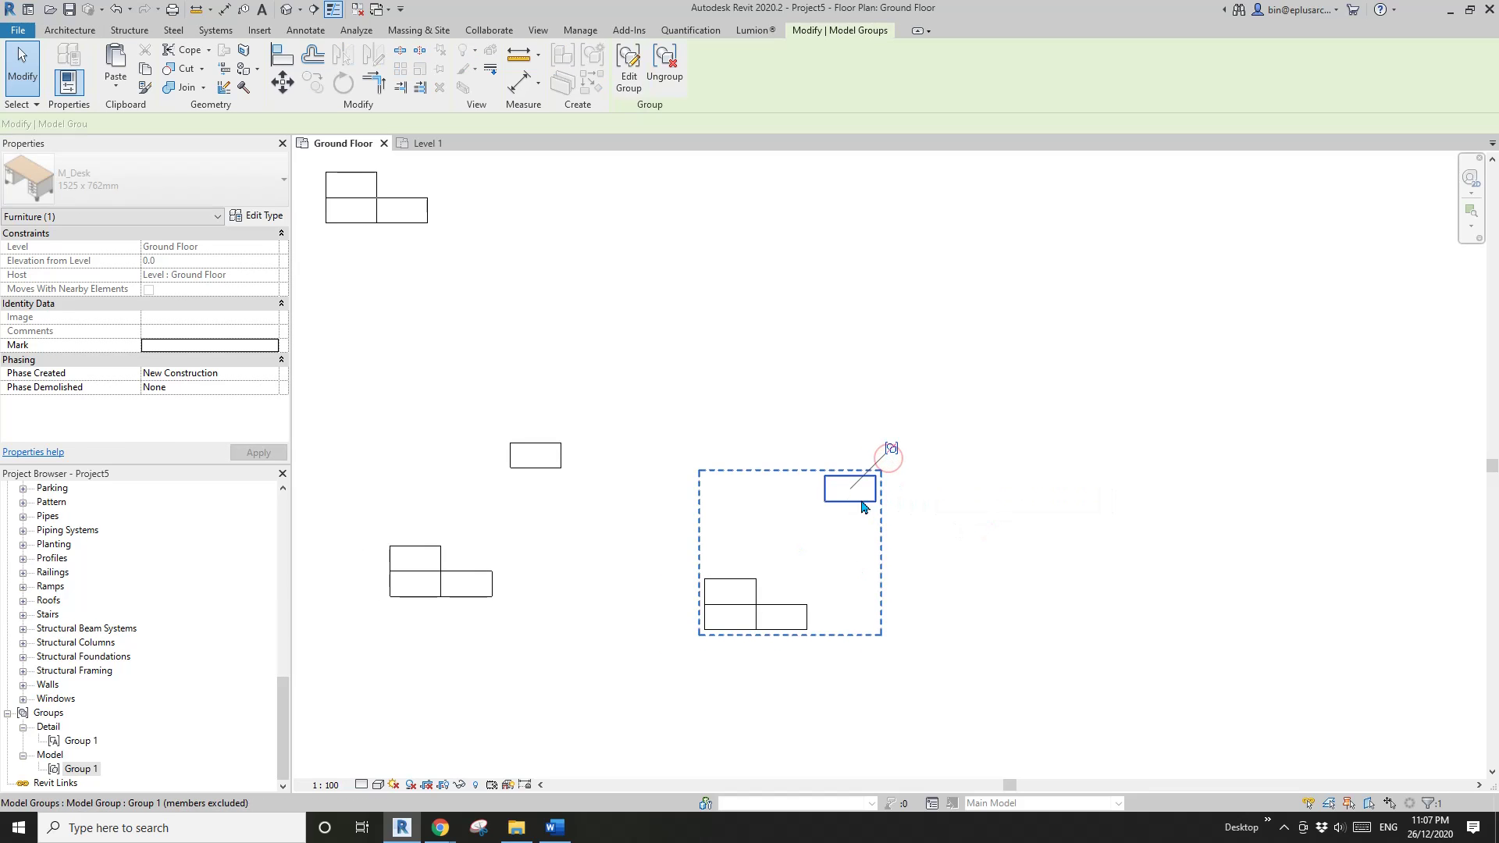
left_click(992, 552)
scroll(1092, 525, "down", 2)
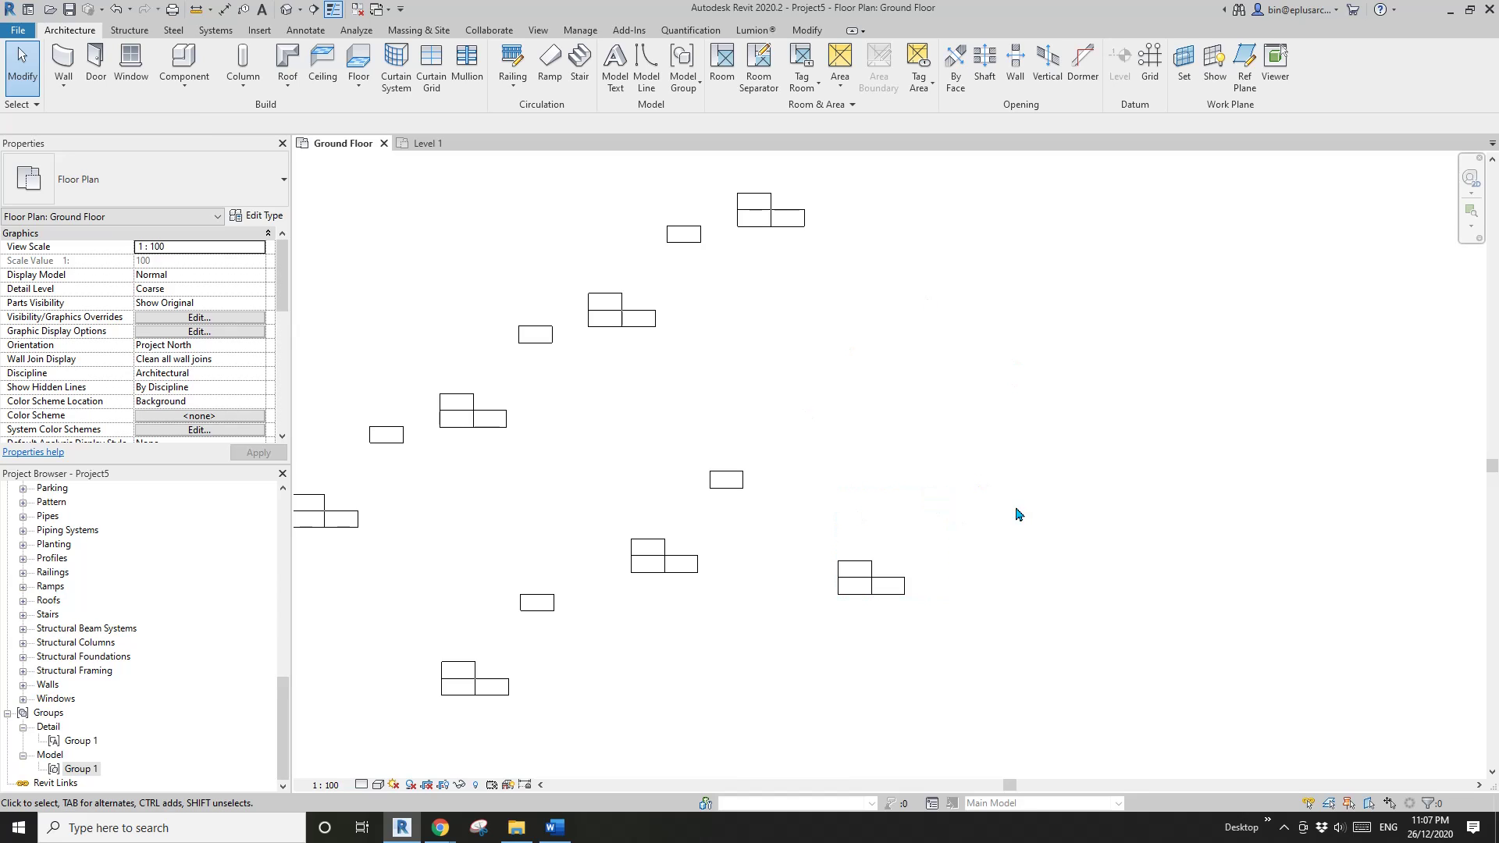
left_click(886, 582)
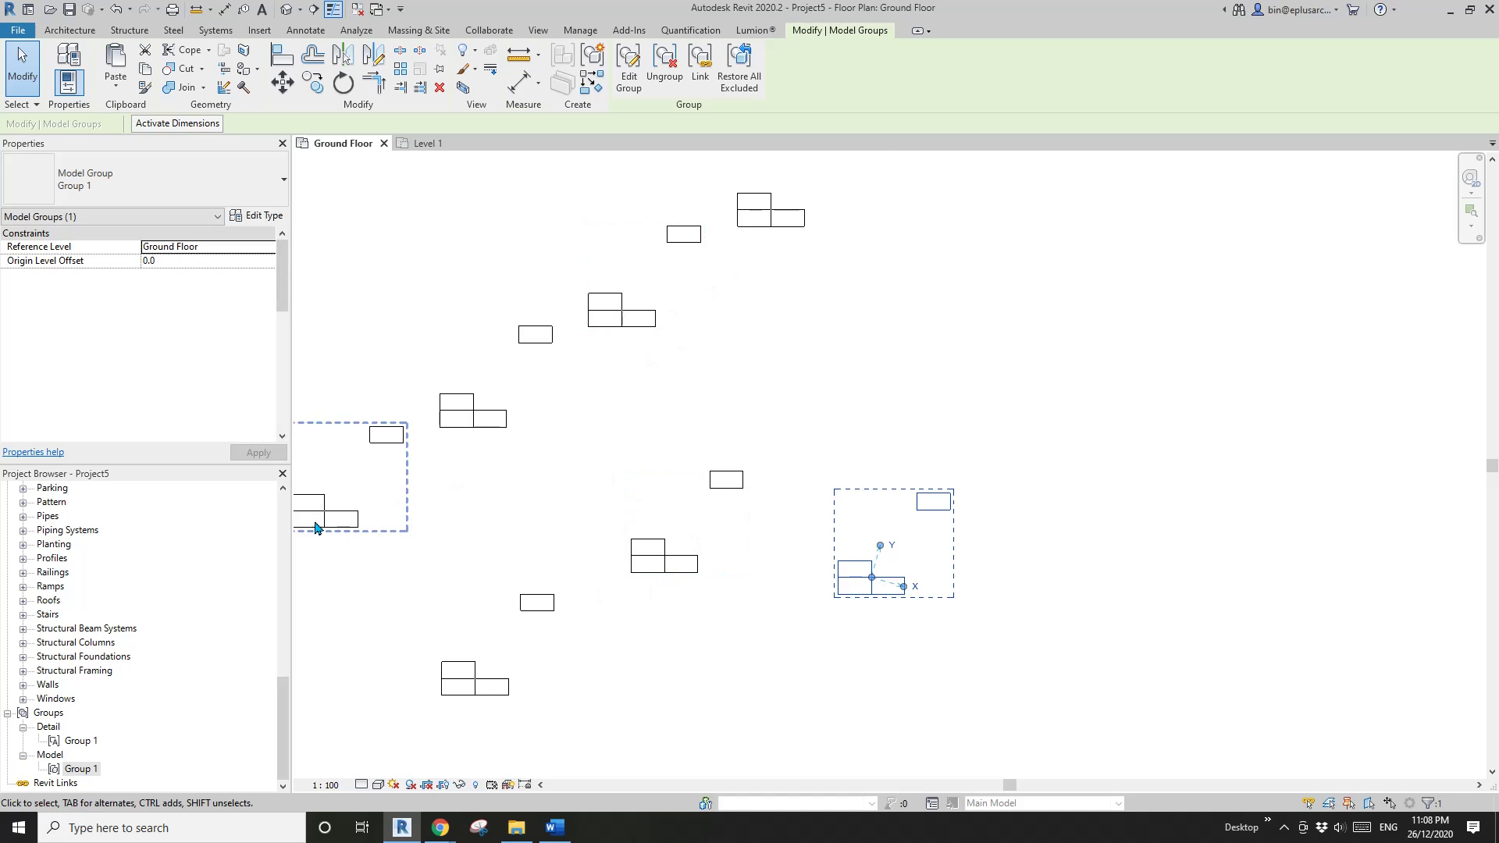
scroll(317, 528, "up", 1)
left_click(906, 638)
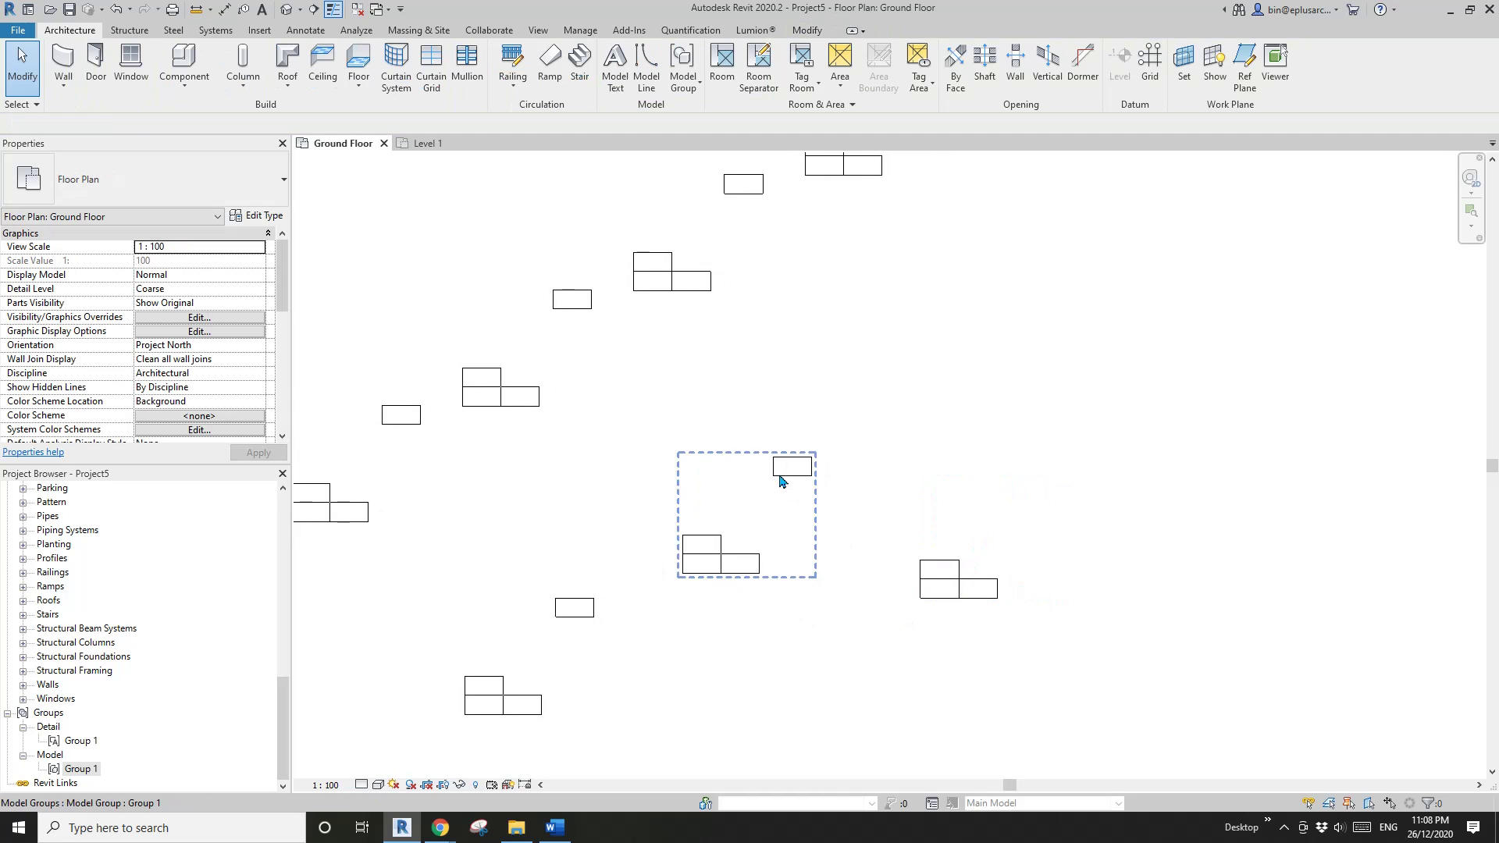
Step: Edit the desk group beside the rightmost one, moving its upper-left desk up and its lower-right desk up and outward, and finish the edit
double_click(746, 562)
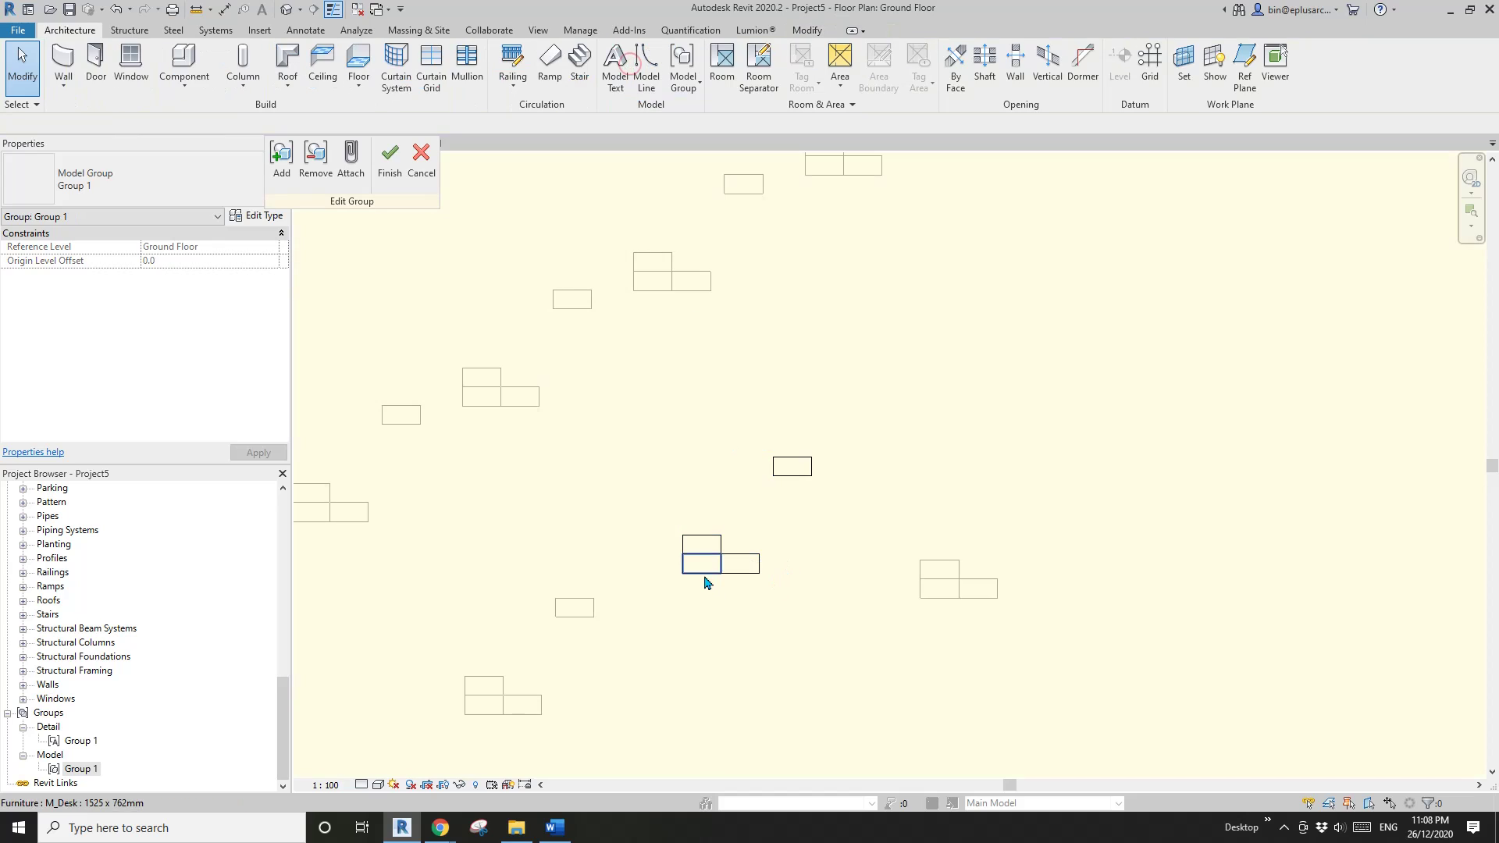
left_click_drag(706, 536, 706, 499)
left_click_drag(745, 552, 773, 538)
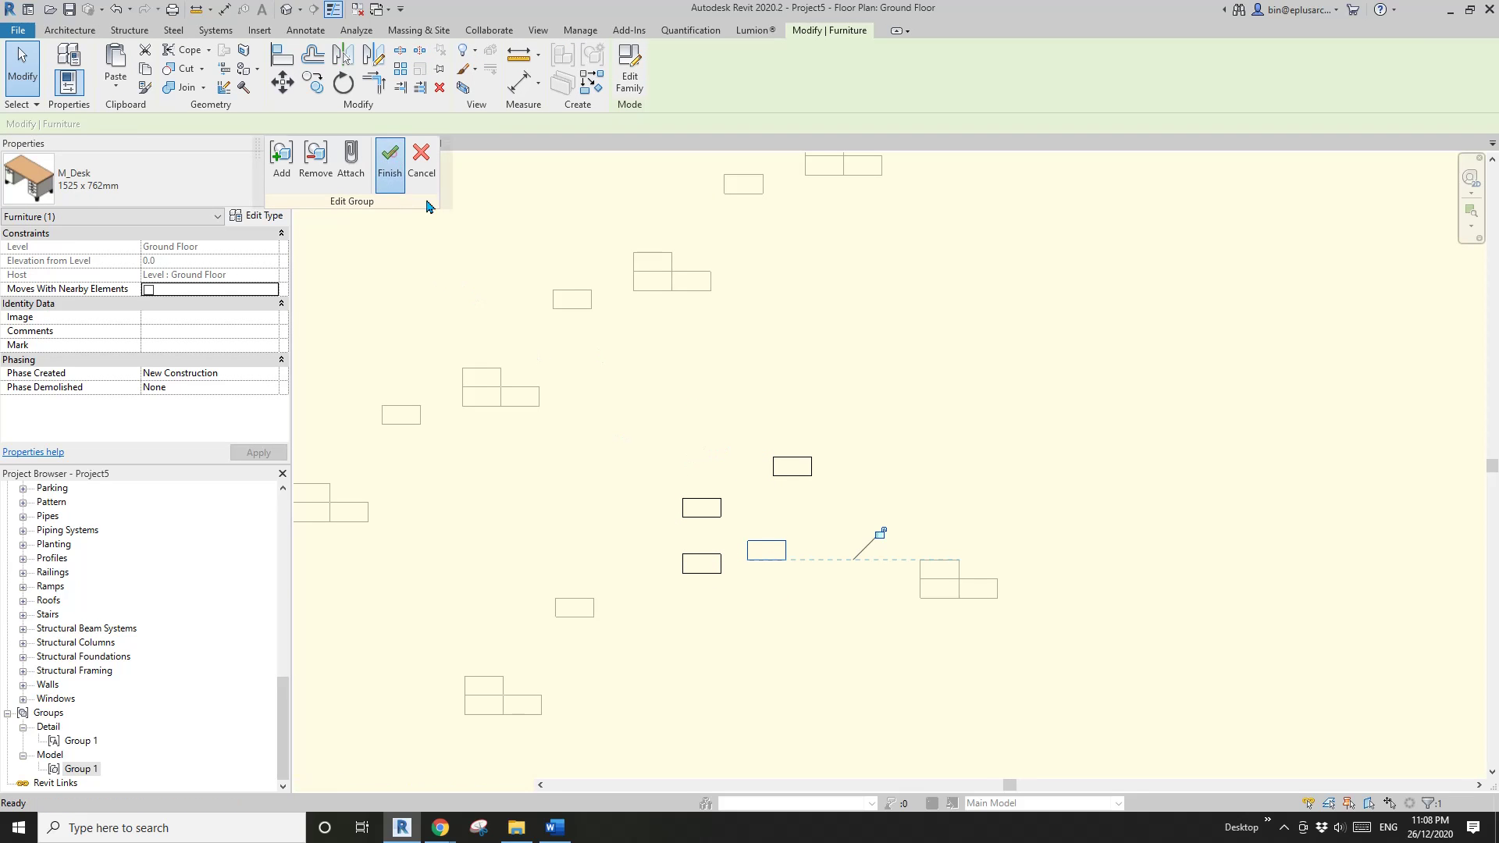
left_click(392, 159)
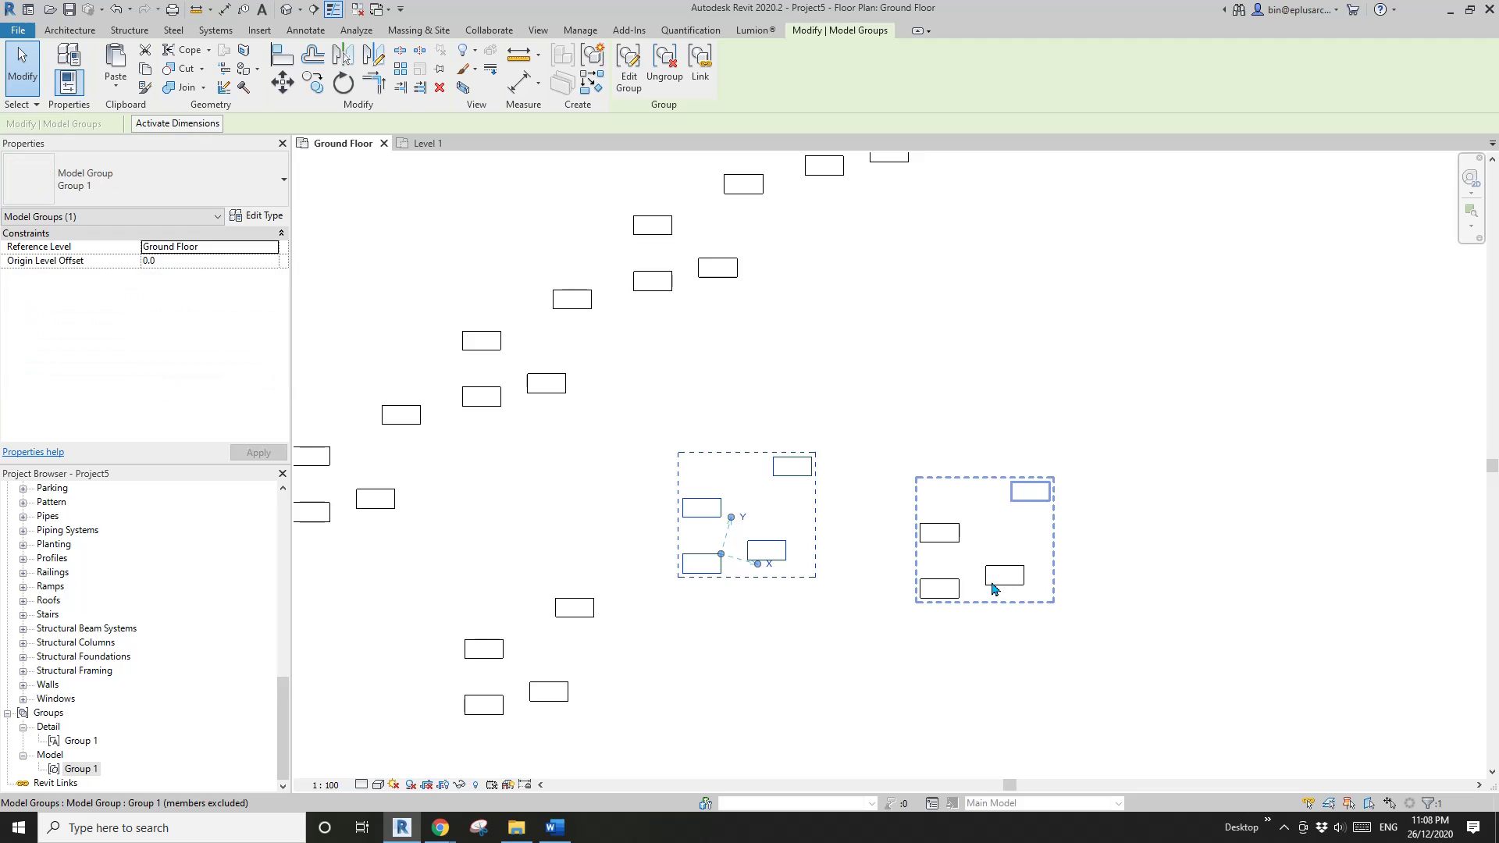
left_click(776, 488)
scroll(850, 475, "down", 3)
middle_click_drag(938, 427, 888, 454)
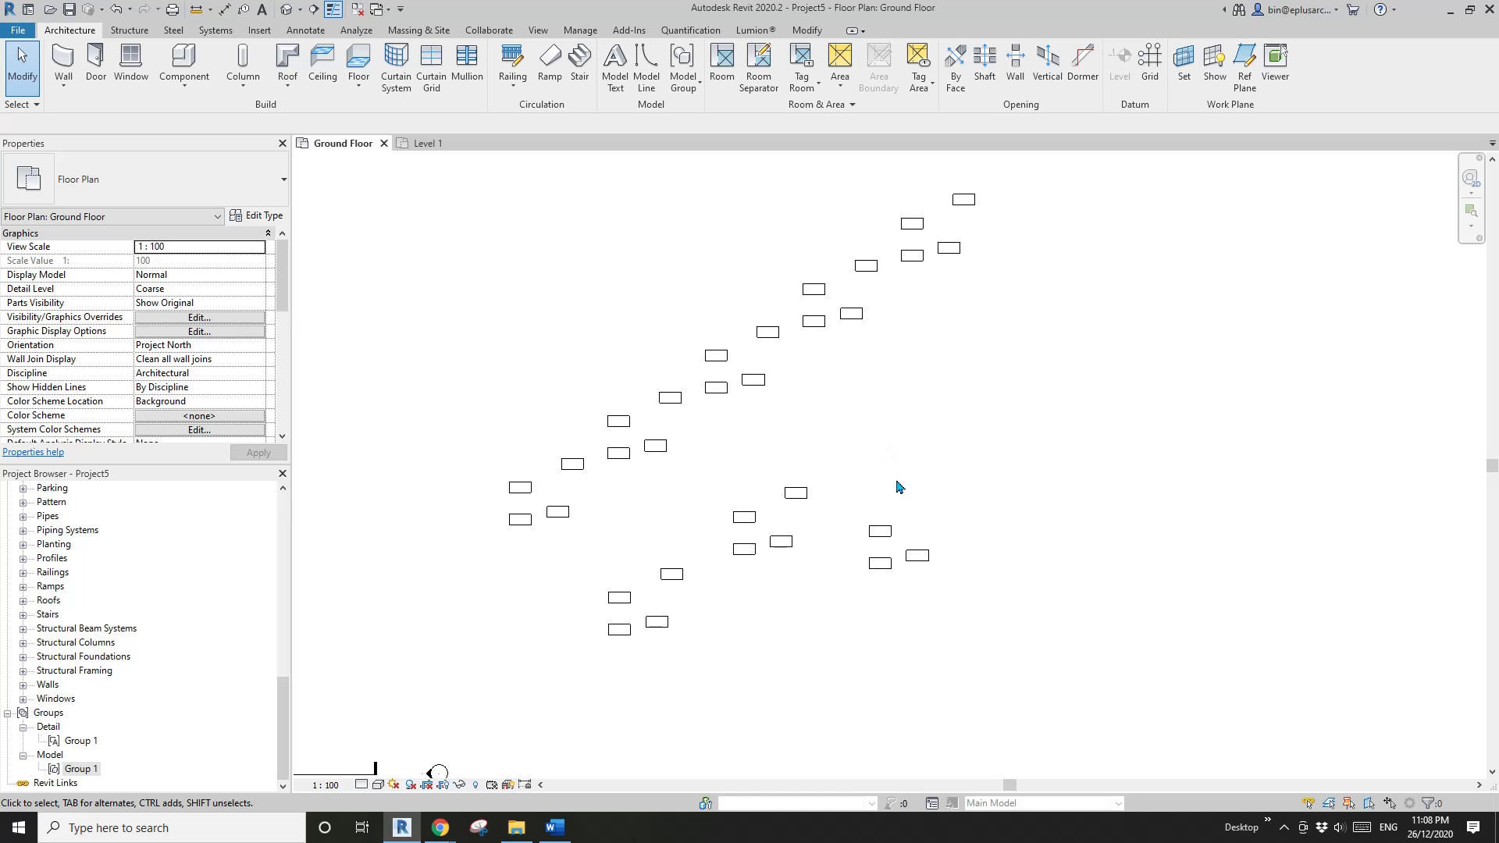
Step: Exclude the upper-left desk from the rightmost desk group instance as well
middle_click_drag(905, 559, 841, 557)
scroll(840, 560, "up", 2)
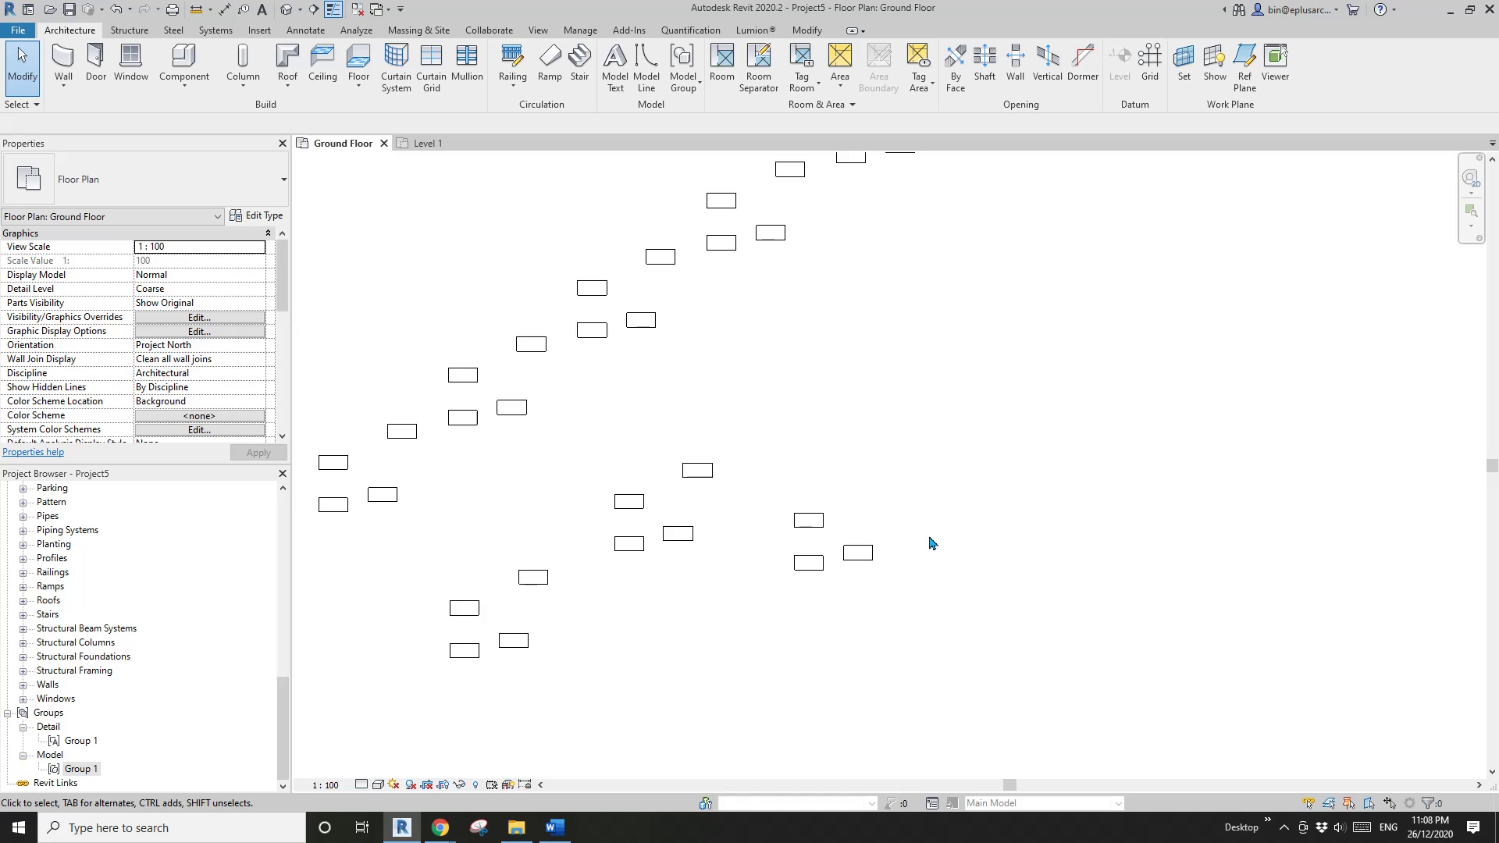
middle_click_drag(784, 558, 812, 562)
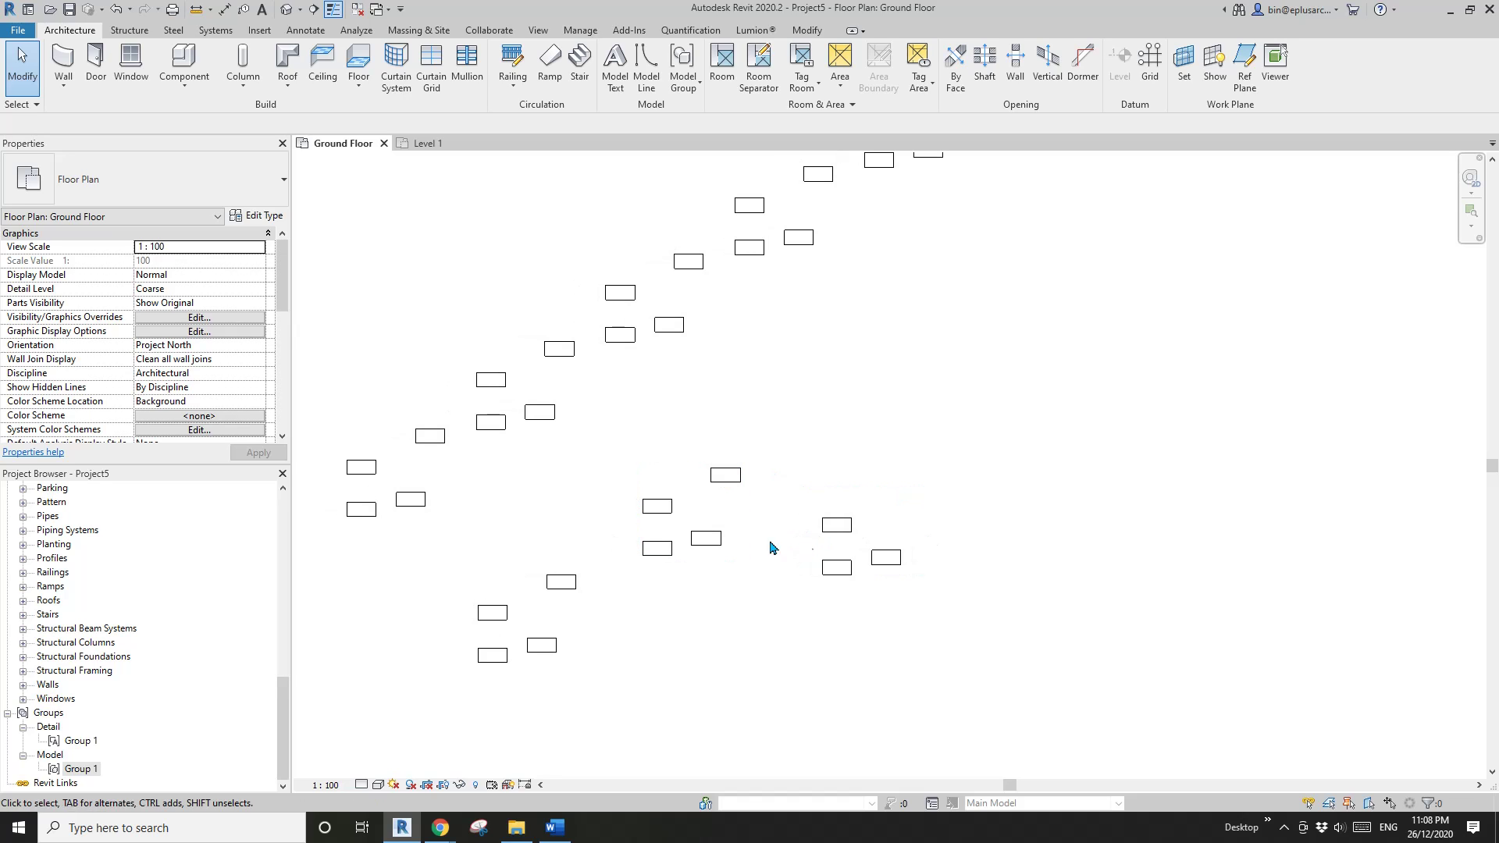
scroll(841, 544, "up", 3)
left_click(852, 531)
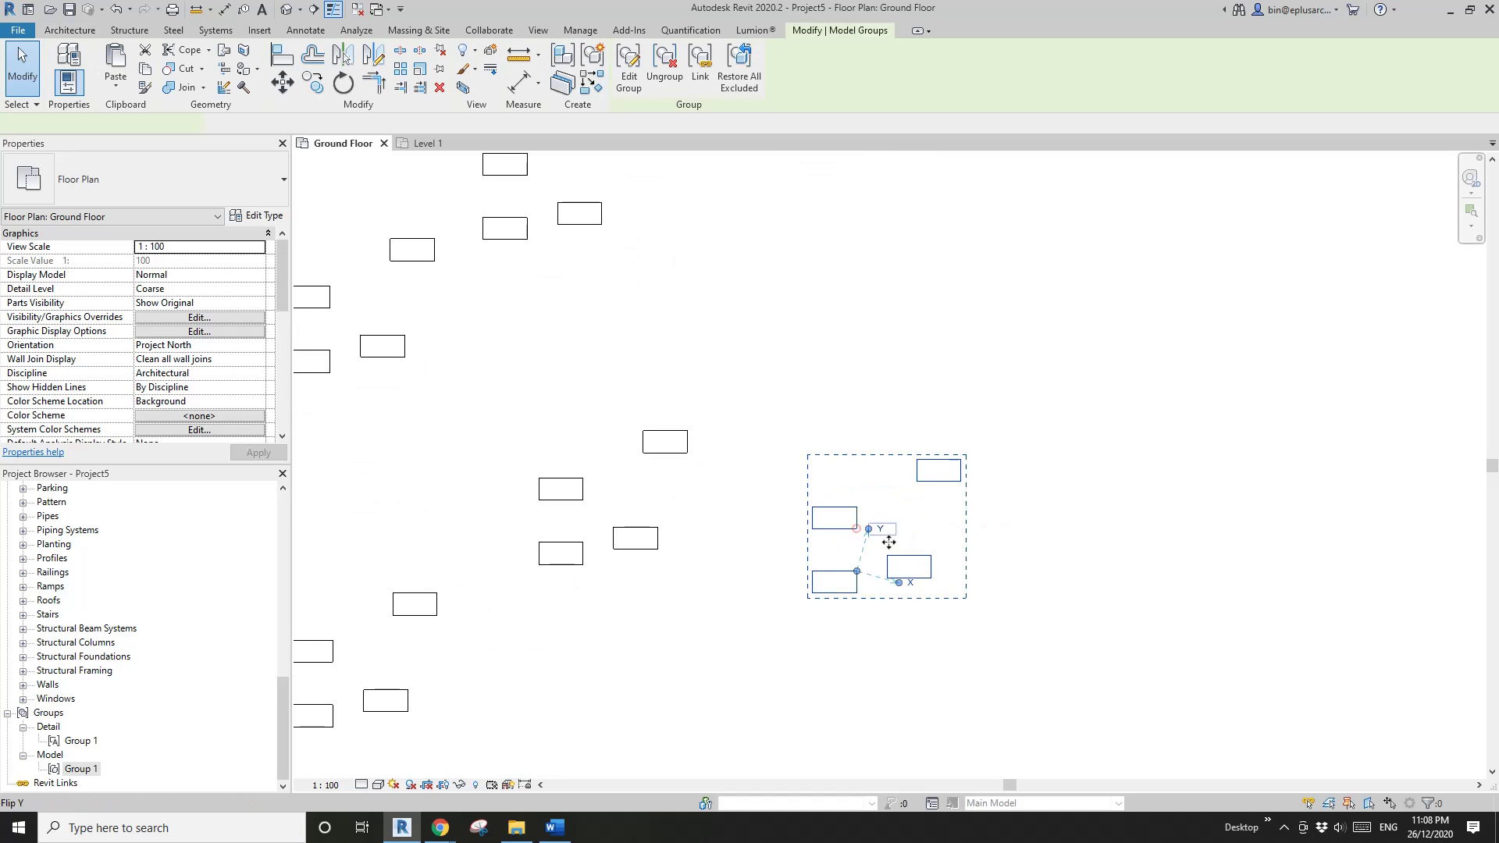
middle_click_drag(863, 532, 853, 531)
left_click(850, 492)
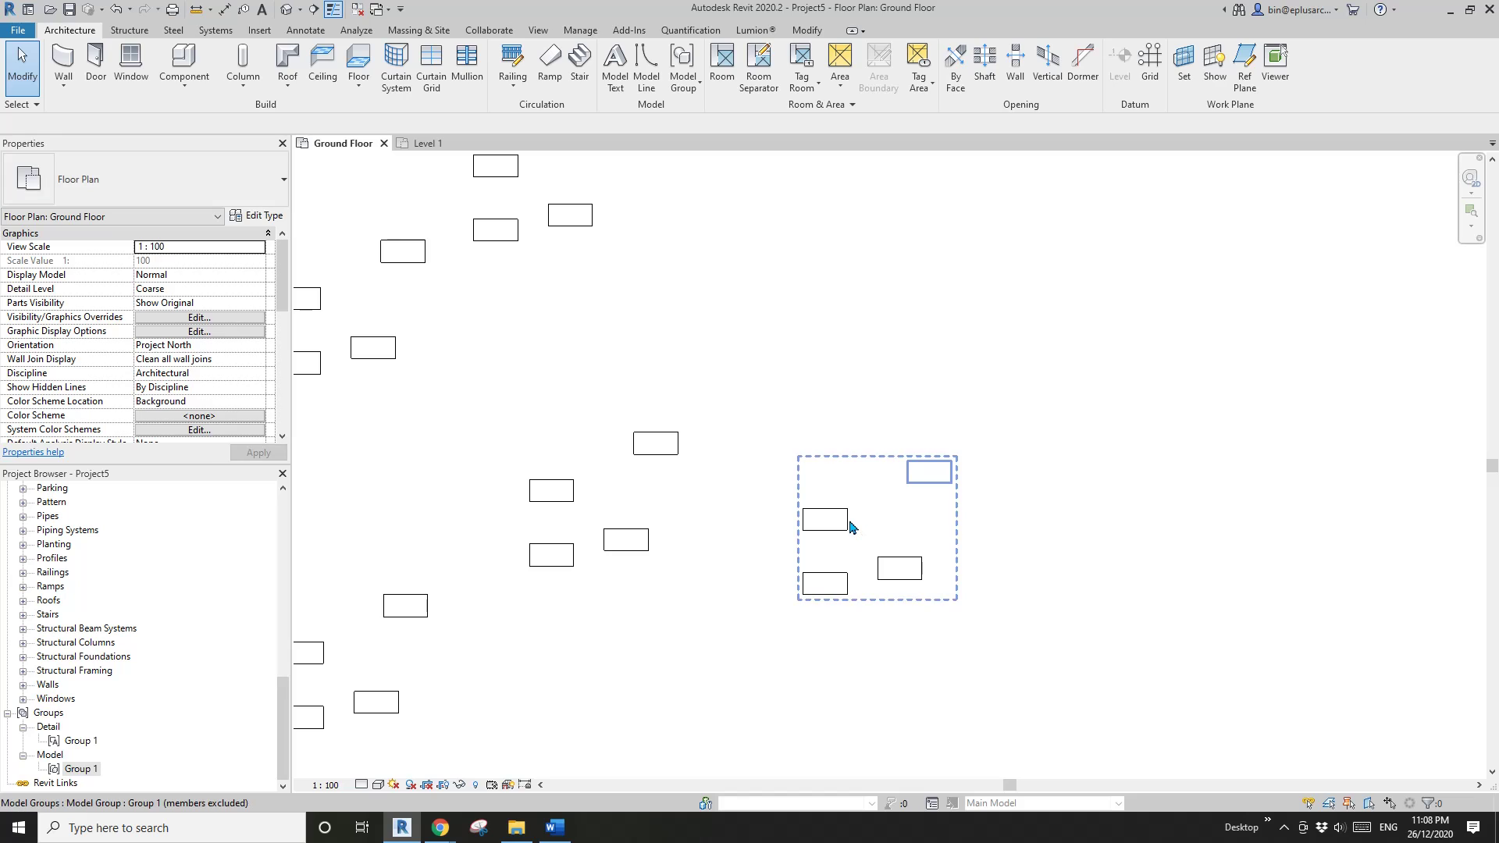
key("Tab")
left_click(849, 521)
left_click(864, 474)
left_click(1096, 602)
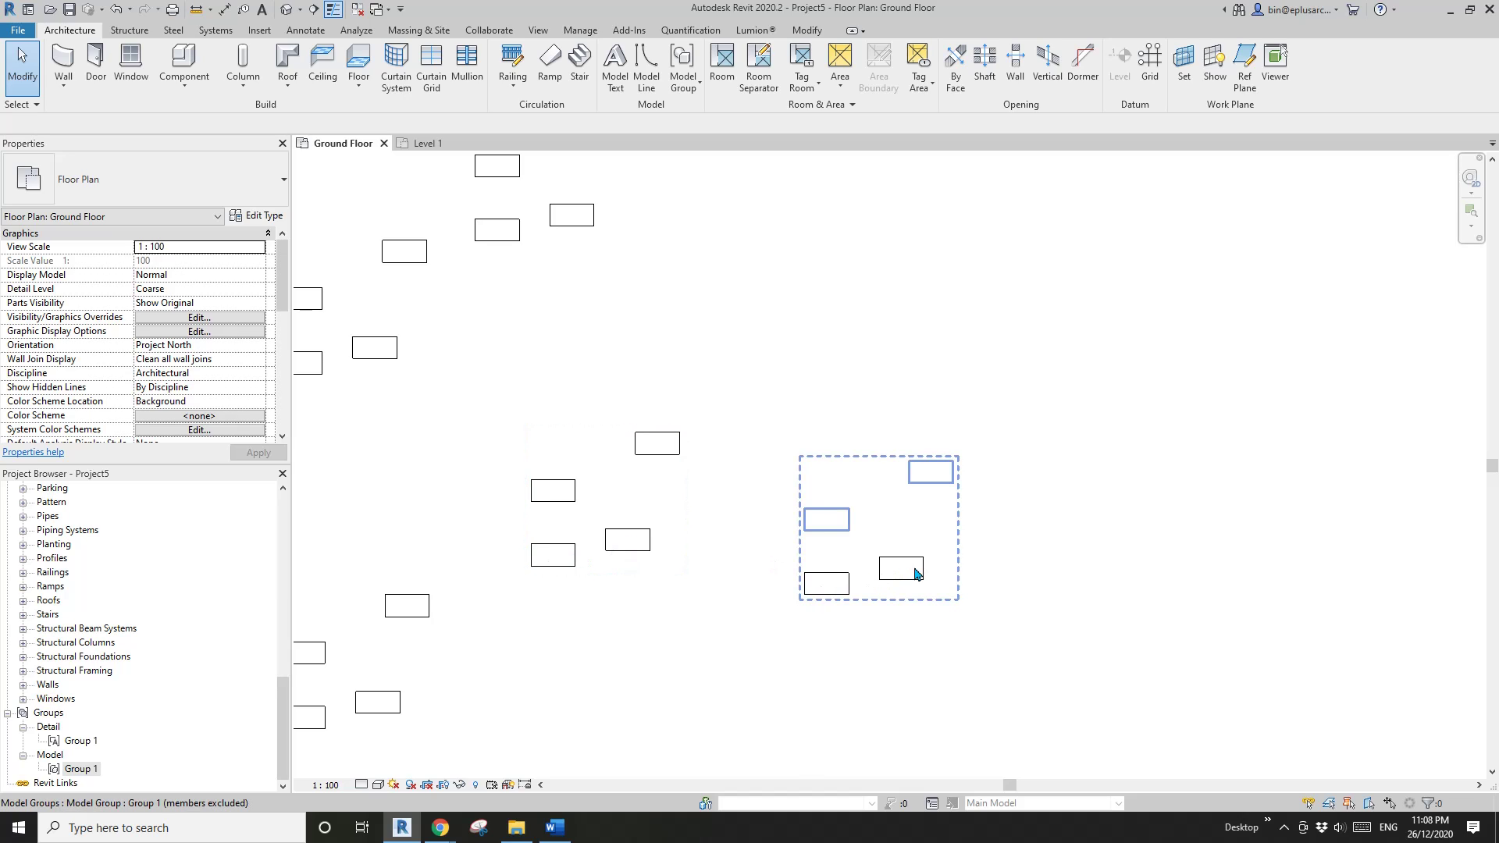
Step: Edit the neighbouring complete desk group, moving its lower-right desk down in line with the lower-left desk, and finish the edit
double_click(616, 557)
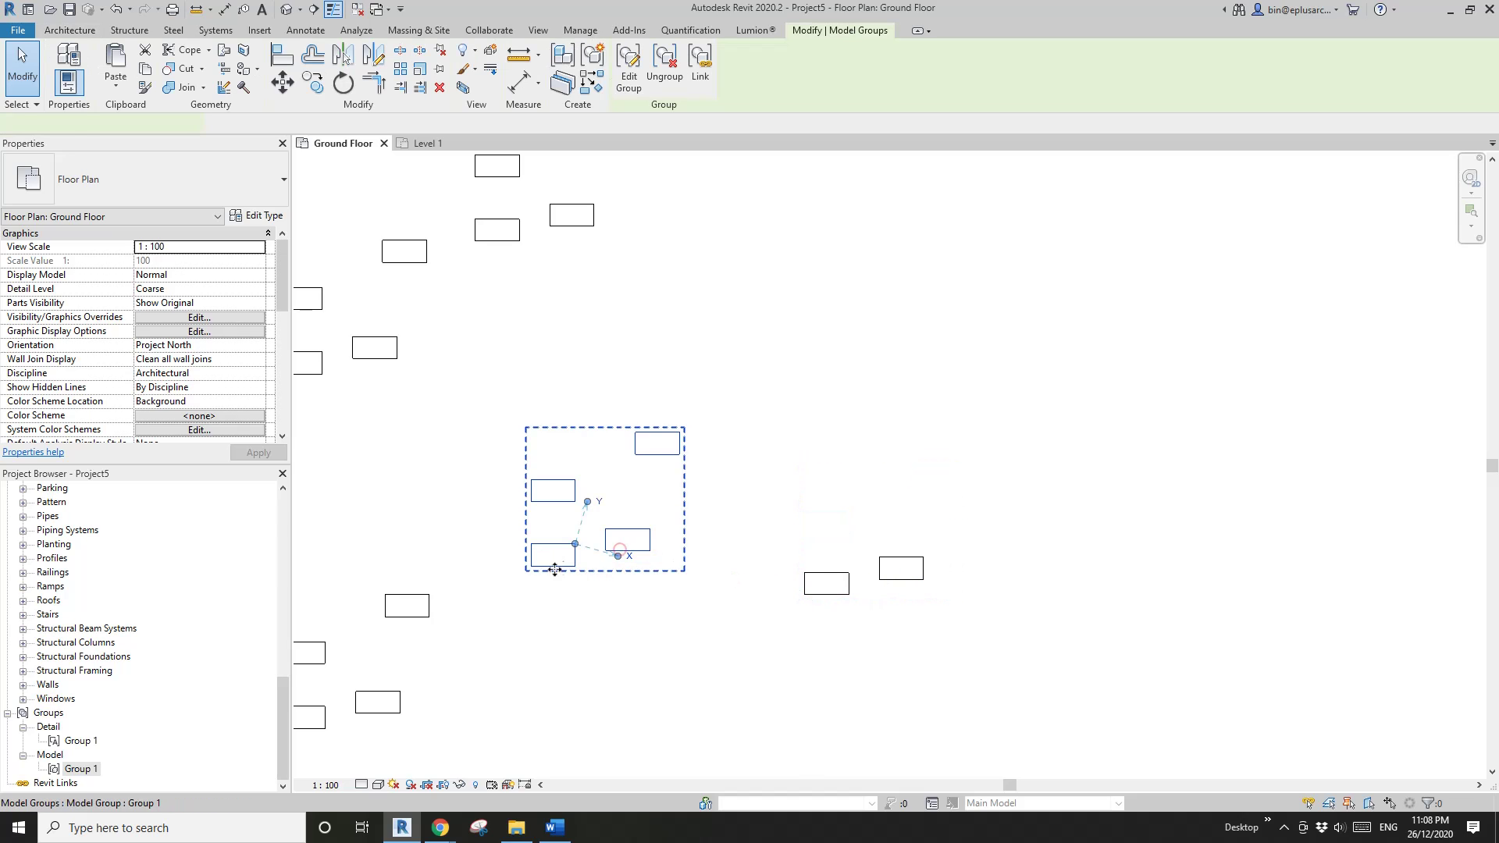
left_click_drag(636, 549, 626, 565)
left_click(395, 173)
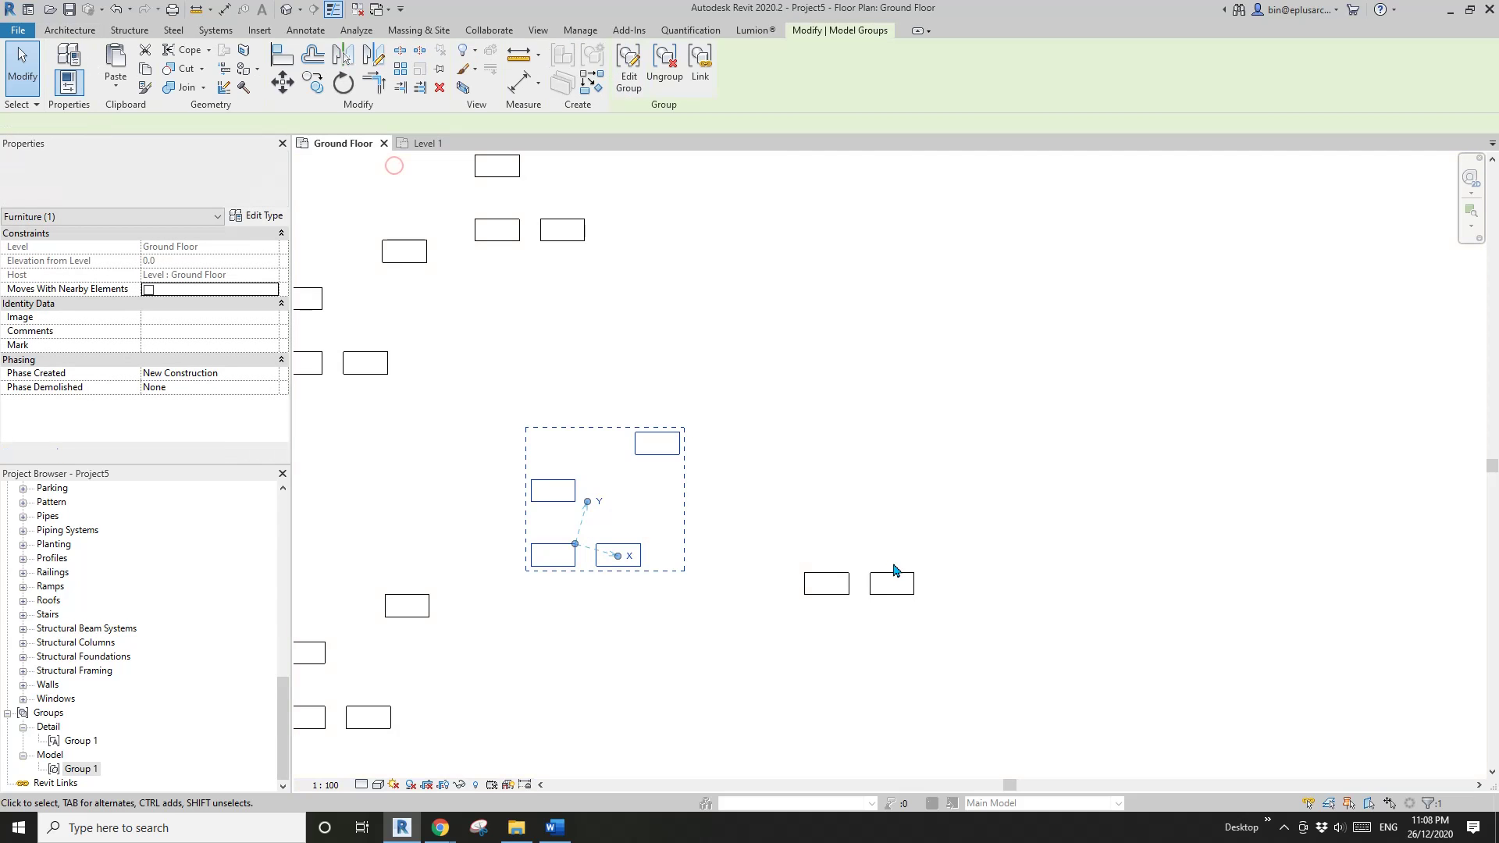
left_click(1102, 435)
scroll(862, 453, "down", 2)
scroll(863, 453, "down", 4)
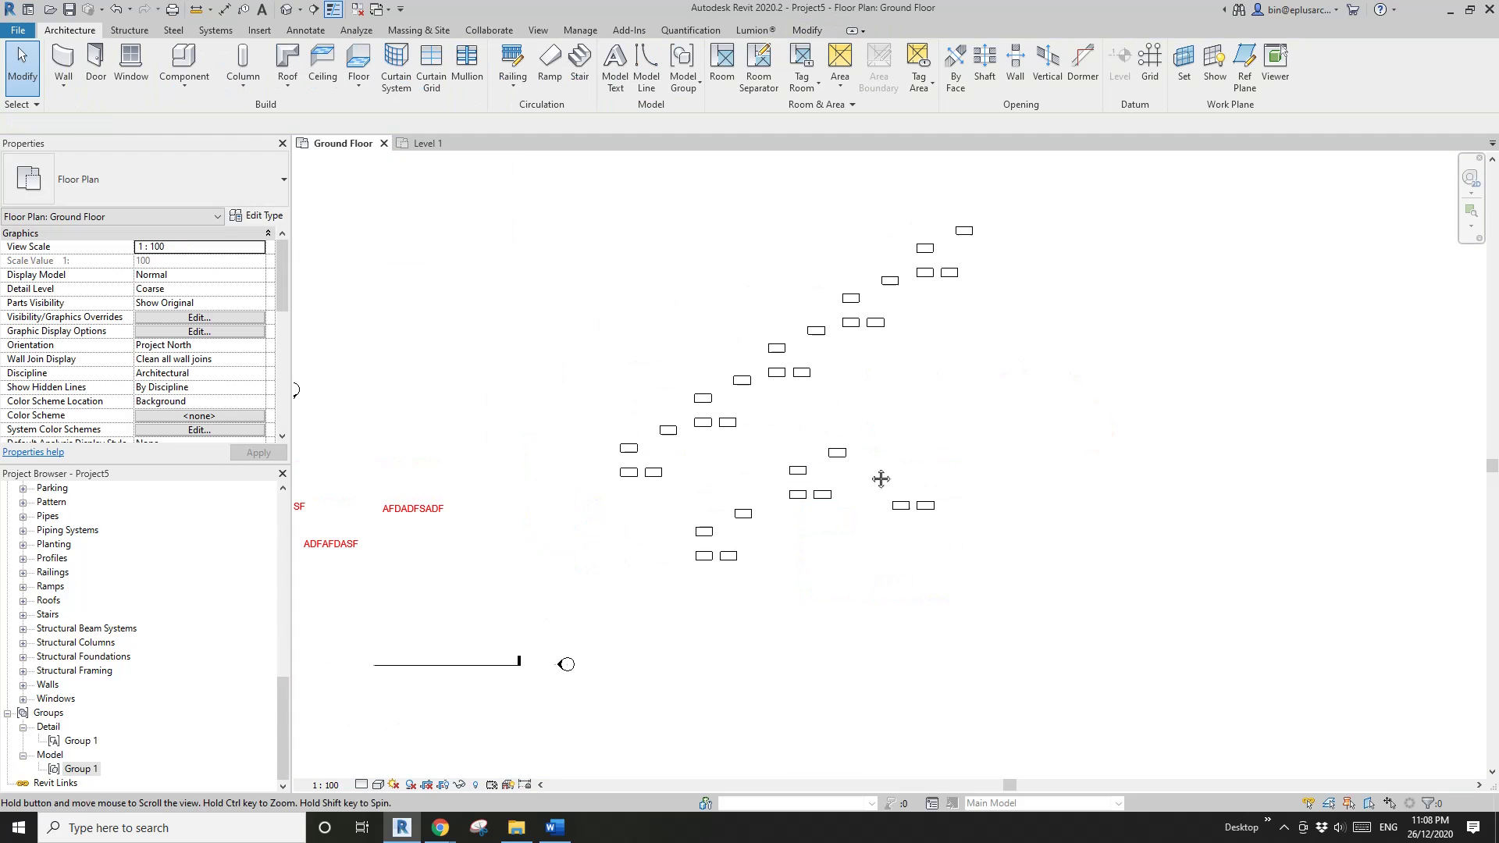
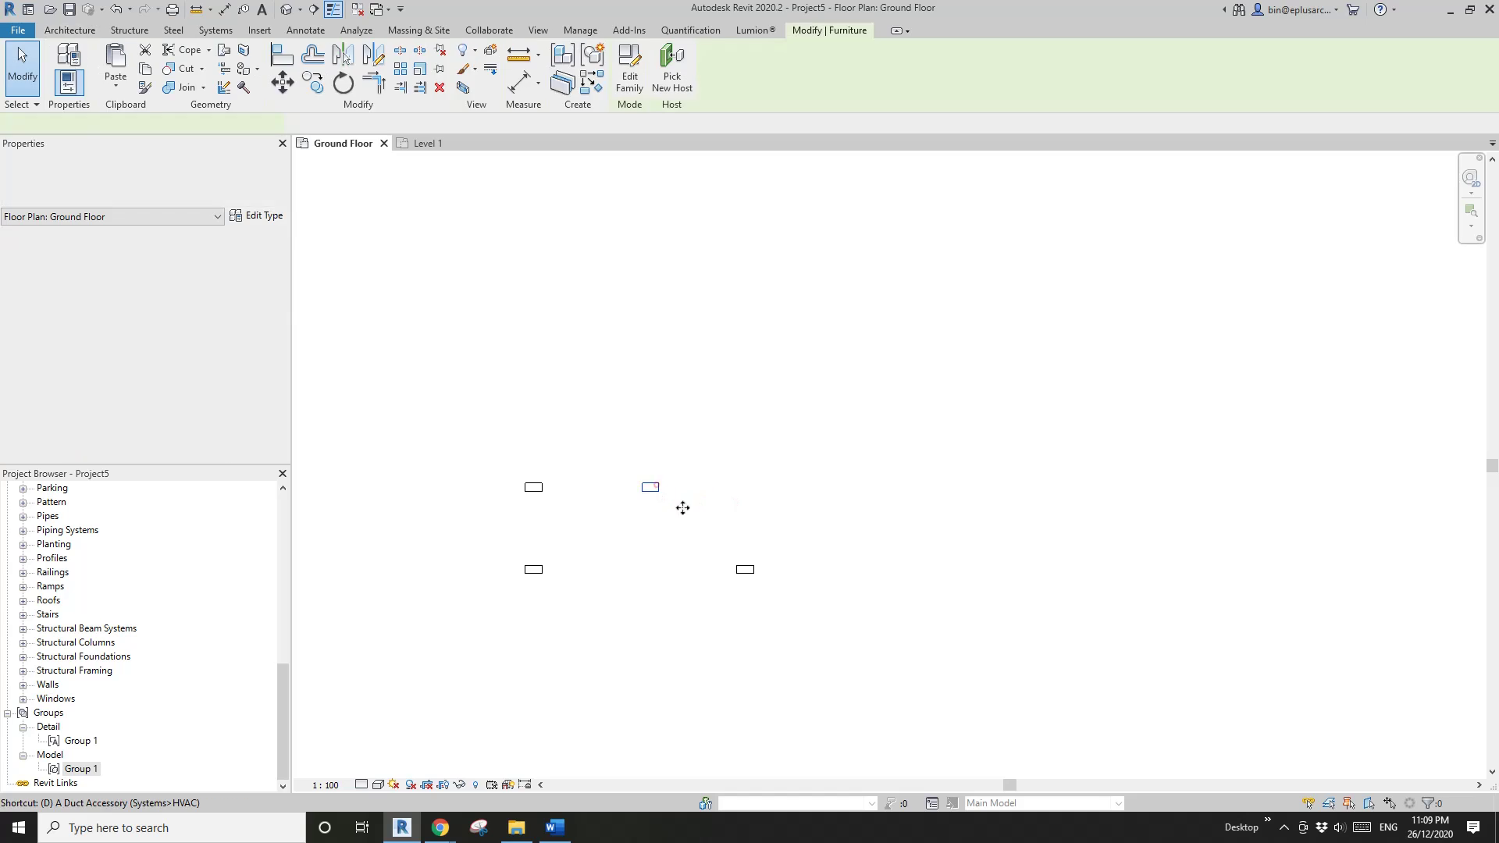
Step: Delete the two right-hand desks and move the lower-left desk up close beneath the remaining upper one
key("Delete")
left_click(743, 569)
scroll(576, 573, "up", 2)
key("Delete")
left_click_drag(517, 565, 515, 466)
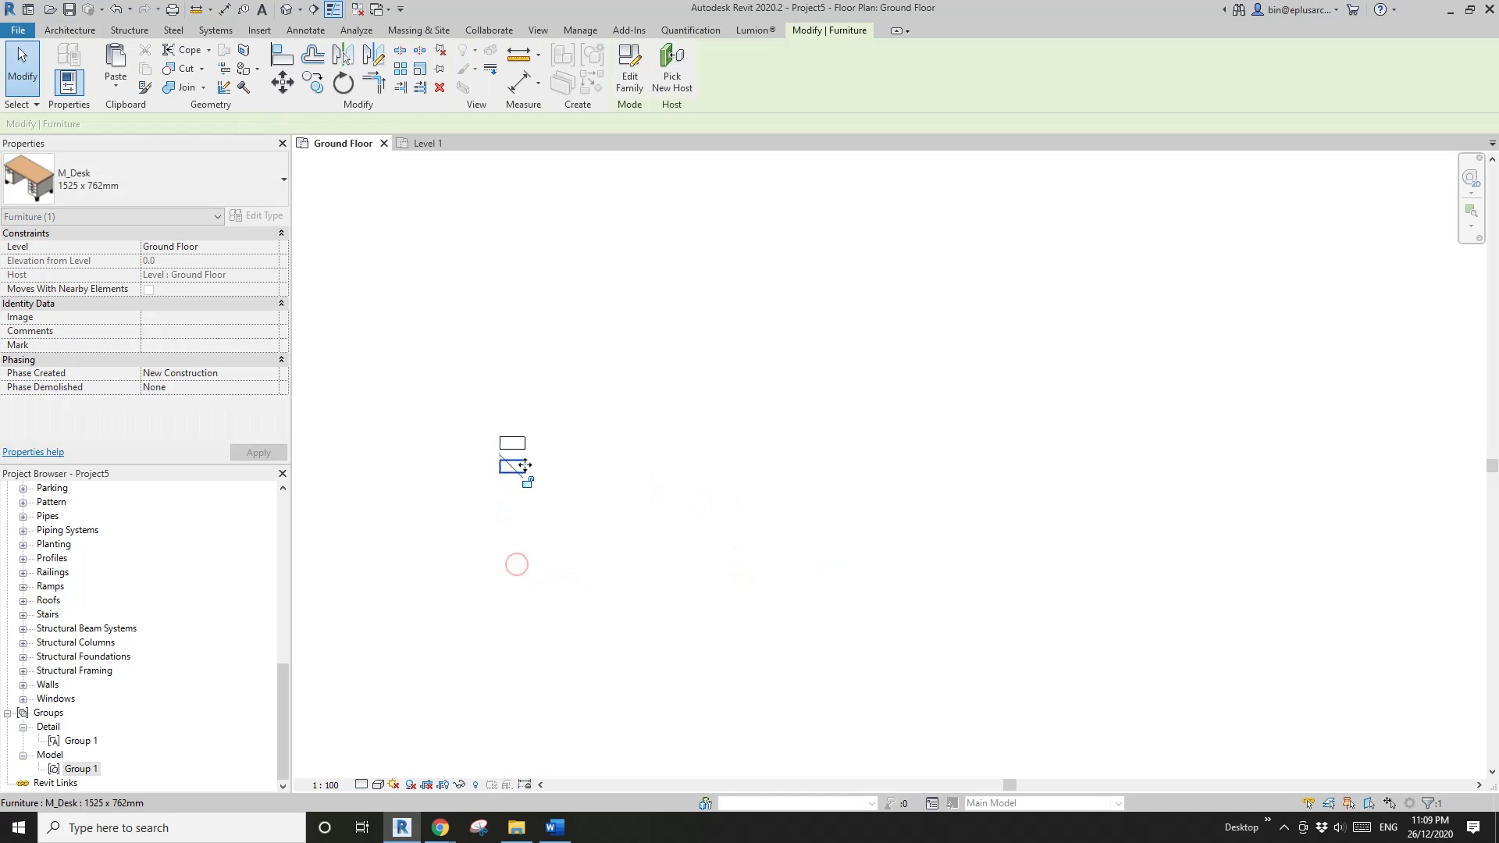
Step: Copy the two stacked desks to the right to form a block of four separate desks
left_click_drag(560, 411, 489, 489)
key("c")
key("o")
left_click(505, 397)
left_click(552, 396)
key("Escape")
key("Escape")
scroll(561, 449, "up", 2)
middle_click_drag(560, 449, 669, 474)
Step: Start creating a new assembly from the four desks and cancel it without creating the assembly
left_click_drag(763, 405, 526, 555)
scroll(573, 522, "up", 3)
middle_click_drag(573, 521, 705, 534)
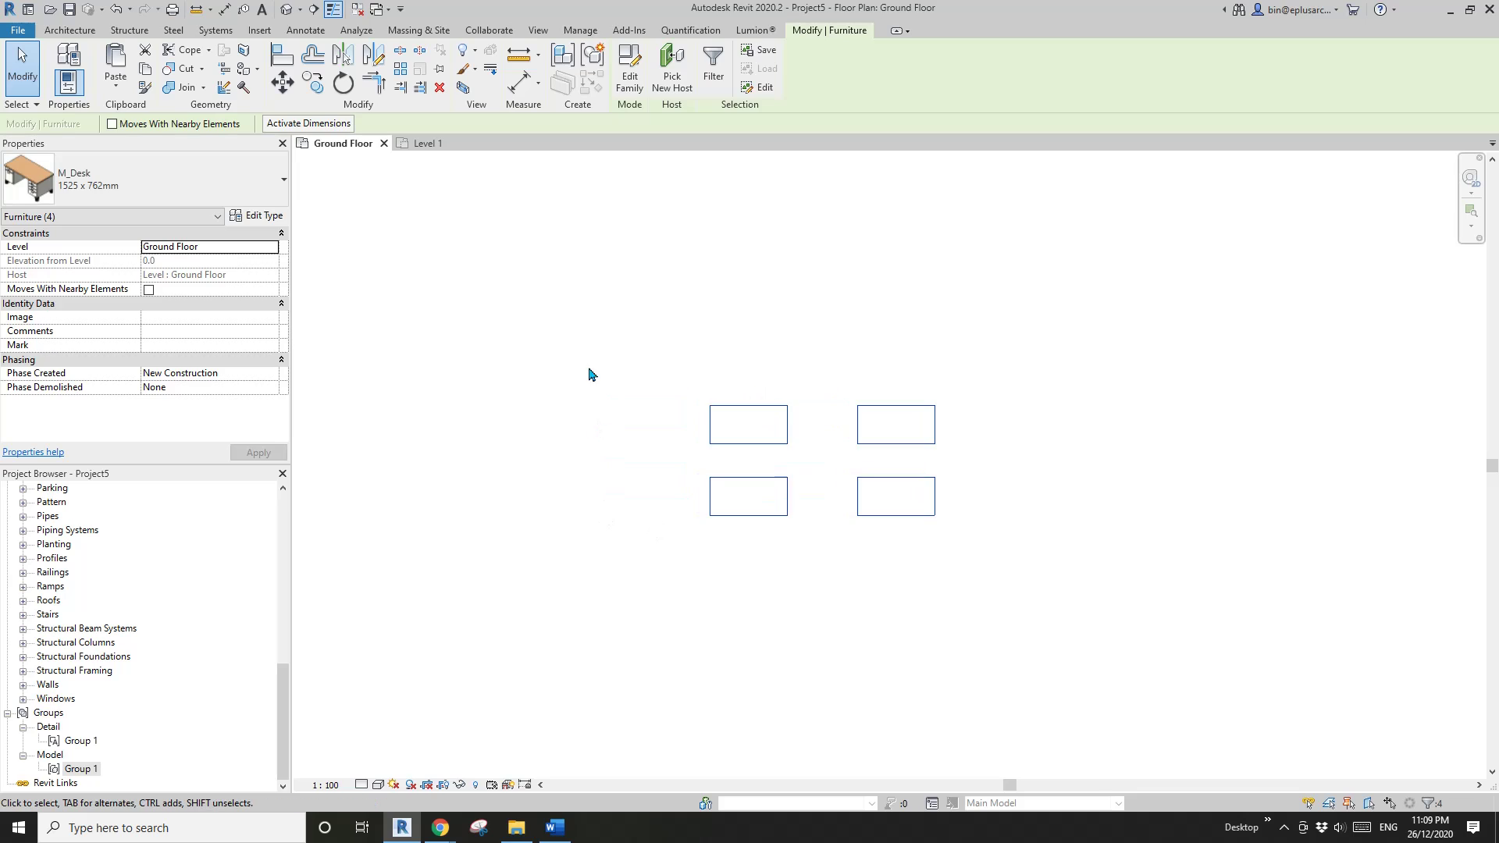
left_click(562, 60)
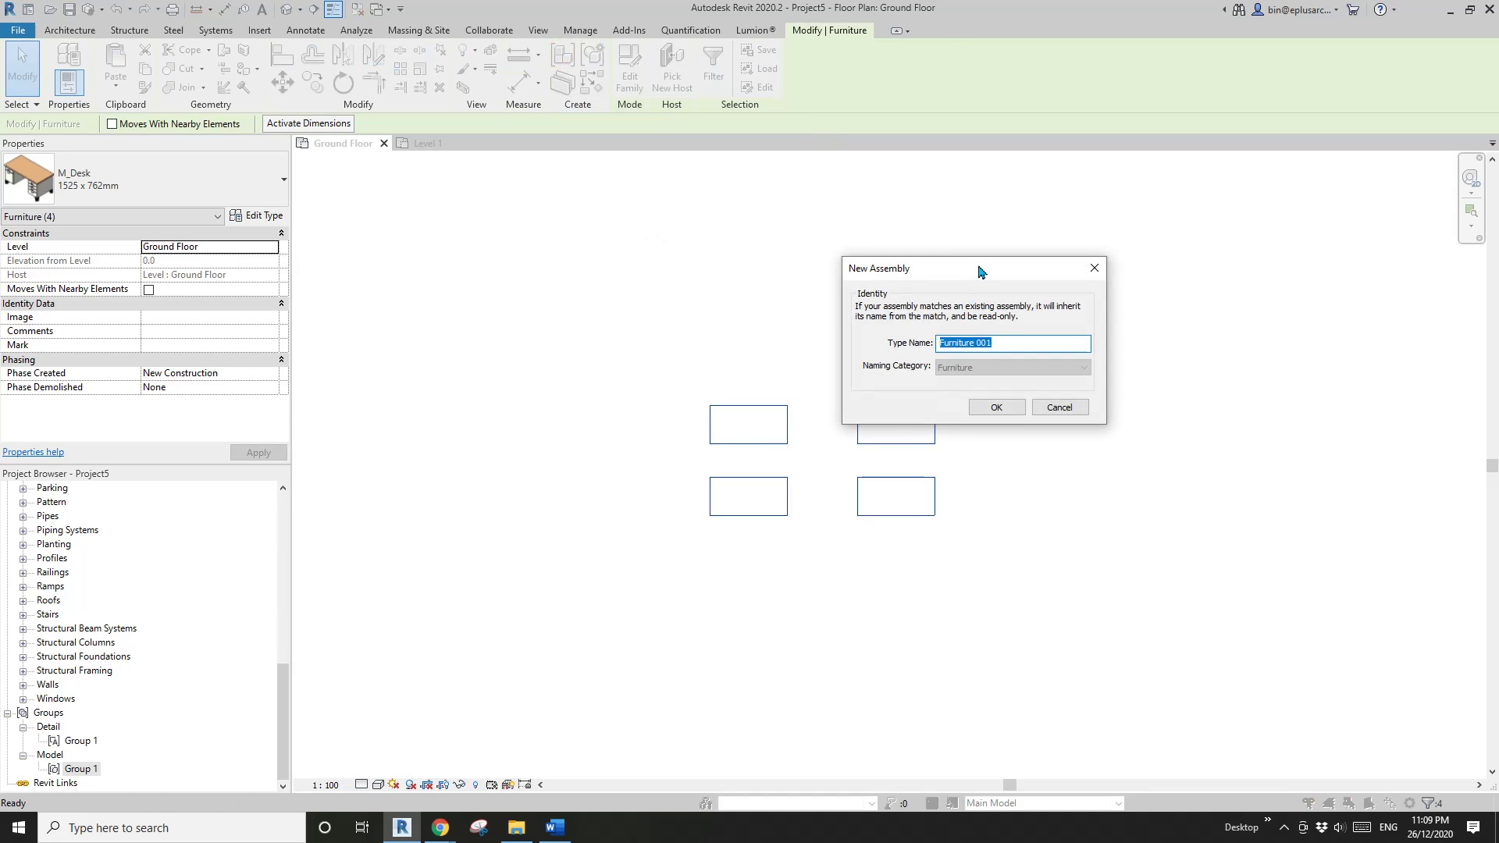
left_click_drag(977, 265, 500, 236)
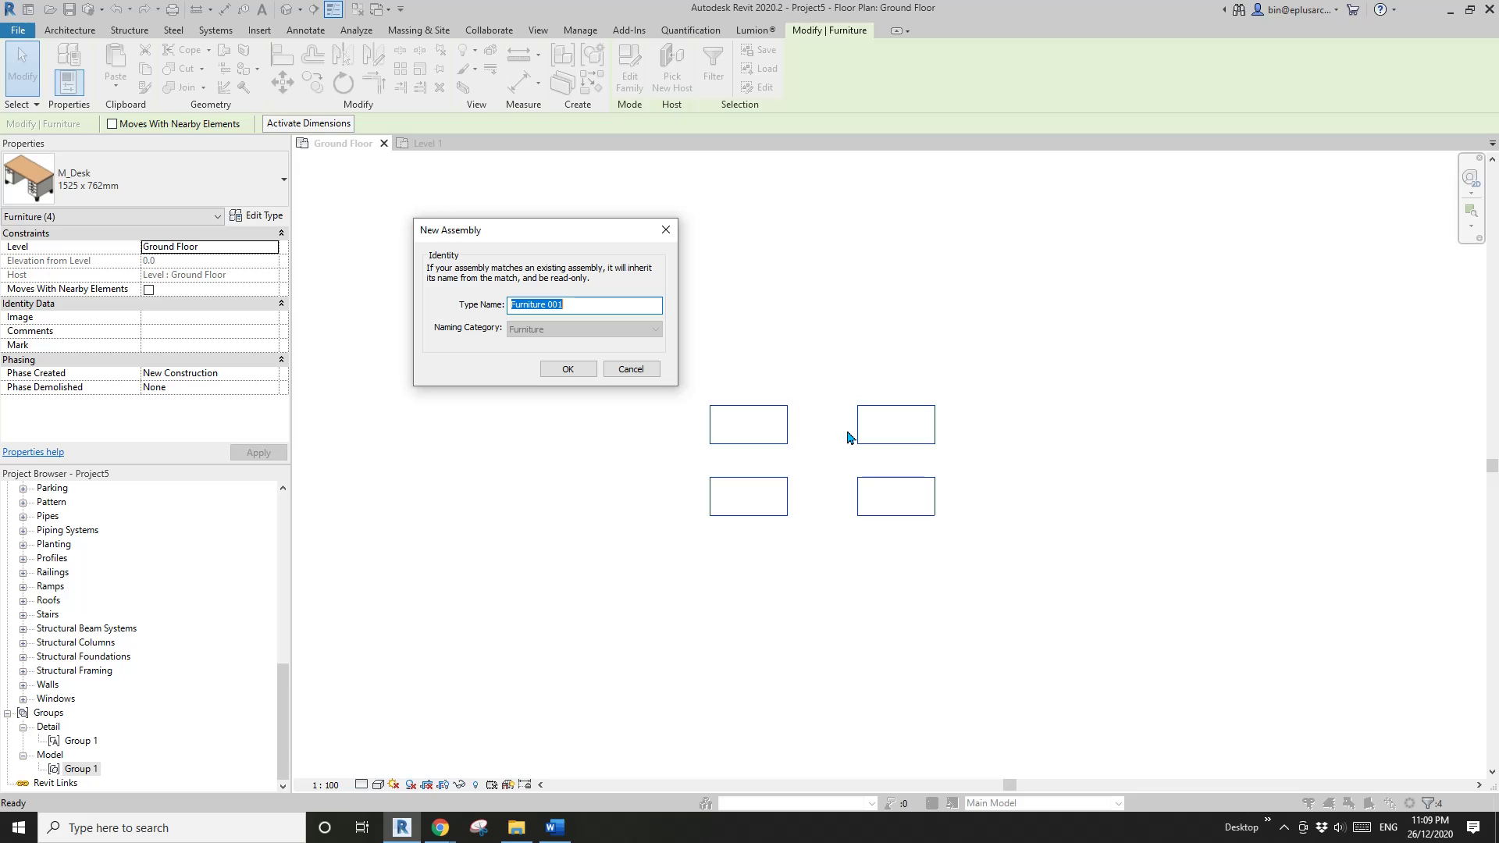
left_click(631, 366)
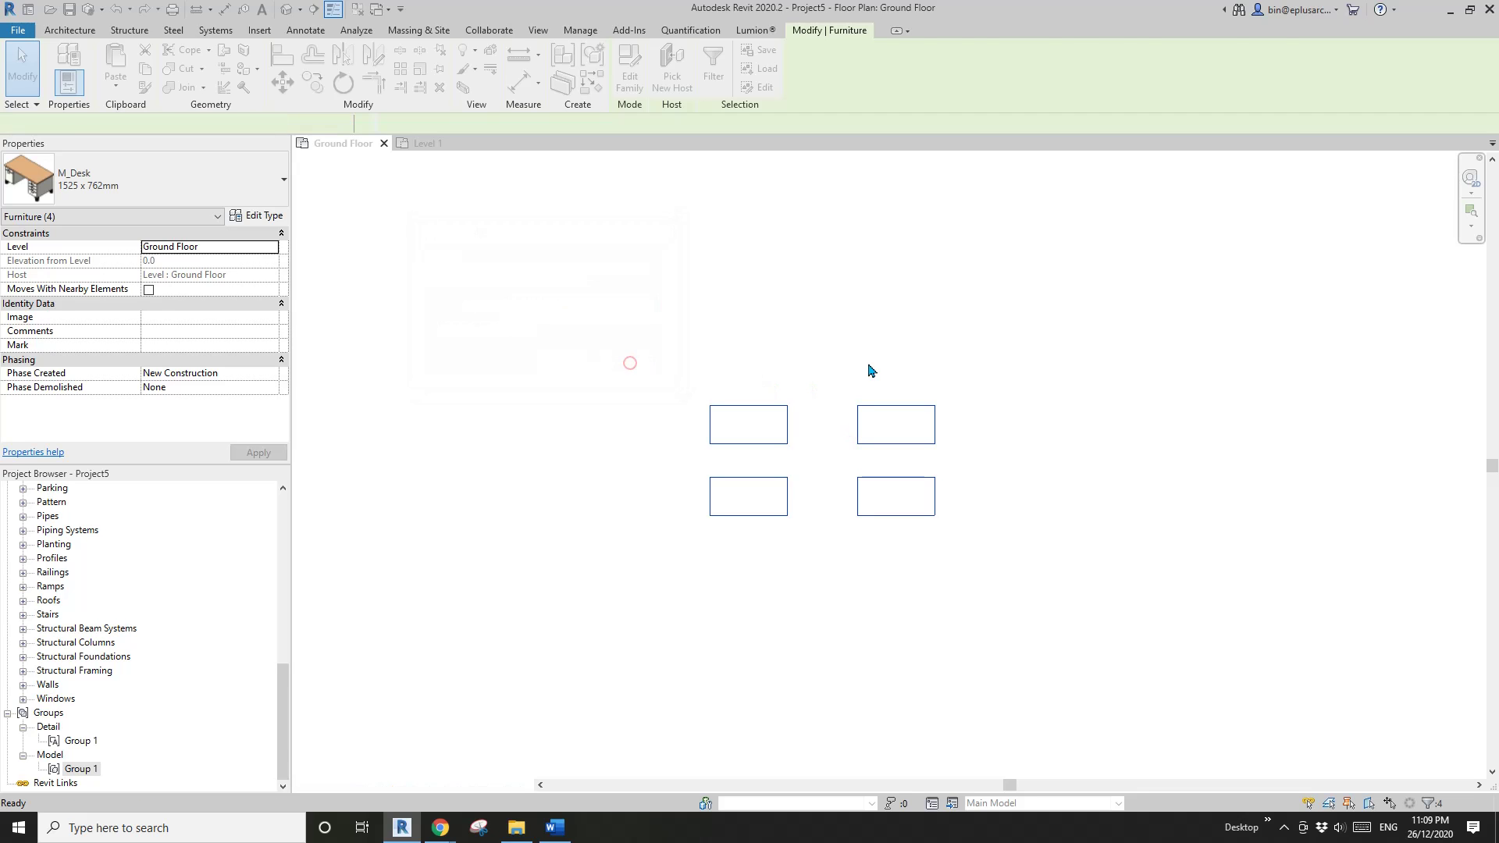
Step: Delete all four desks from the ground floor plan
left_click_drag(1066, 367, 647, 581)
key("Delete")
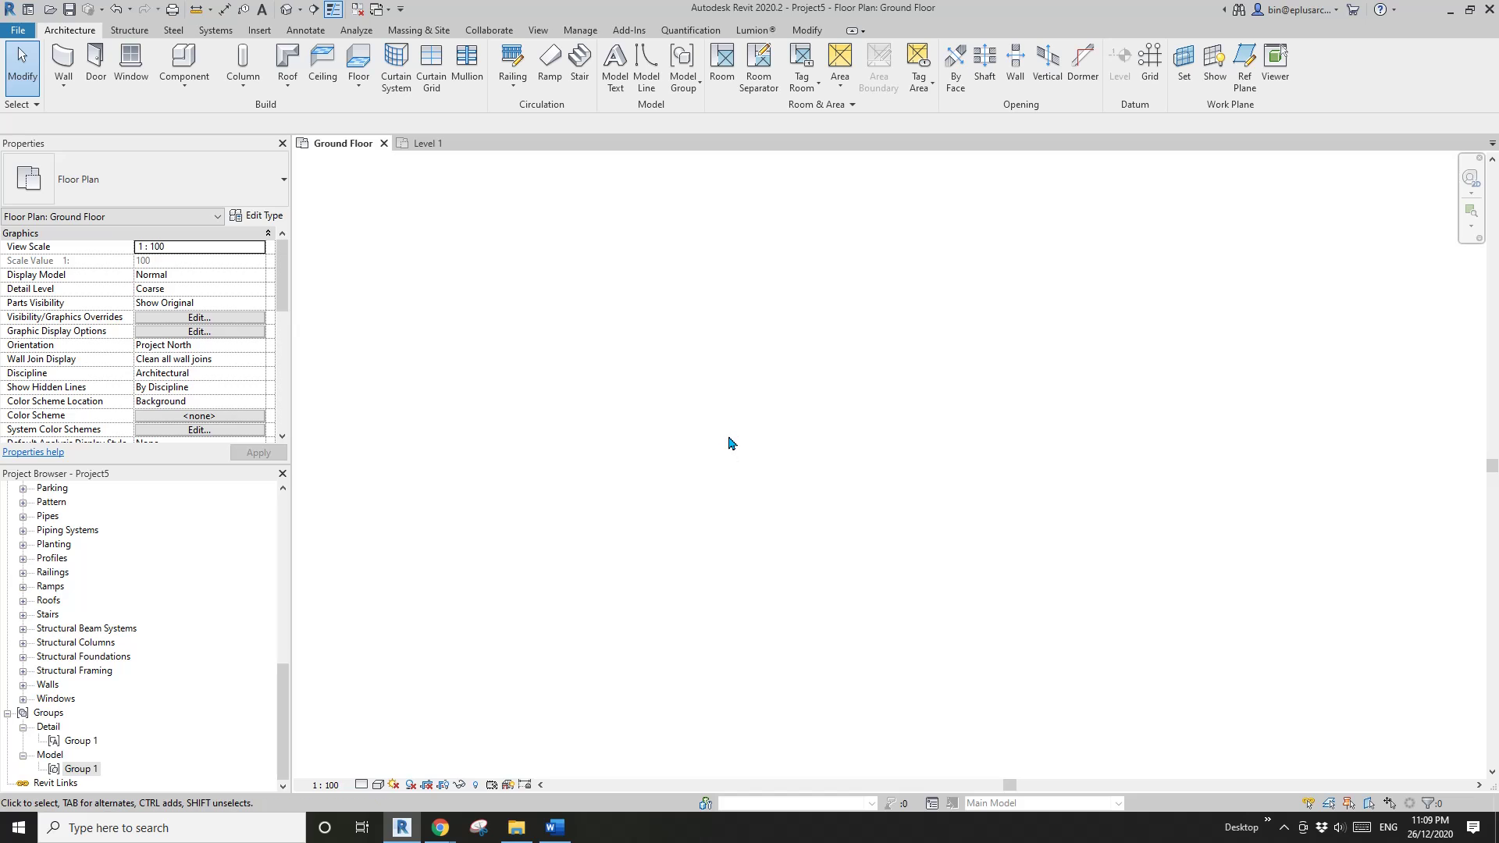
Step: Draw a horizontal Curtain Wall of type Storefront about 2400 mm long in the ground floor plan
key("w")
key("a")
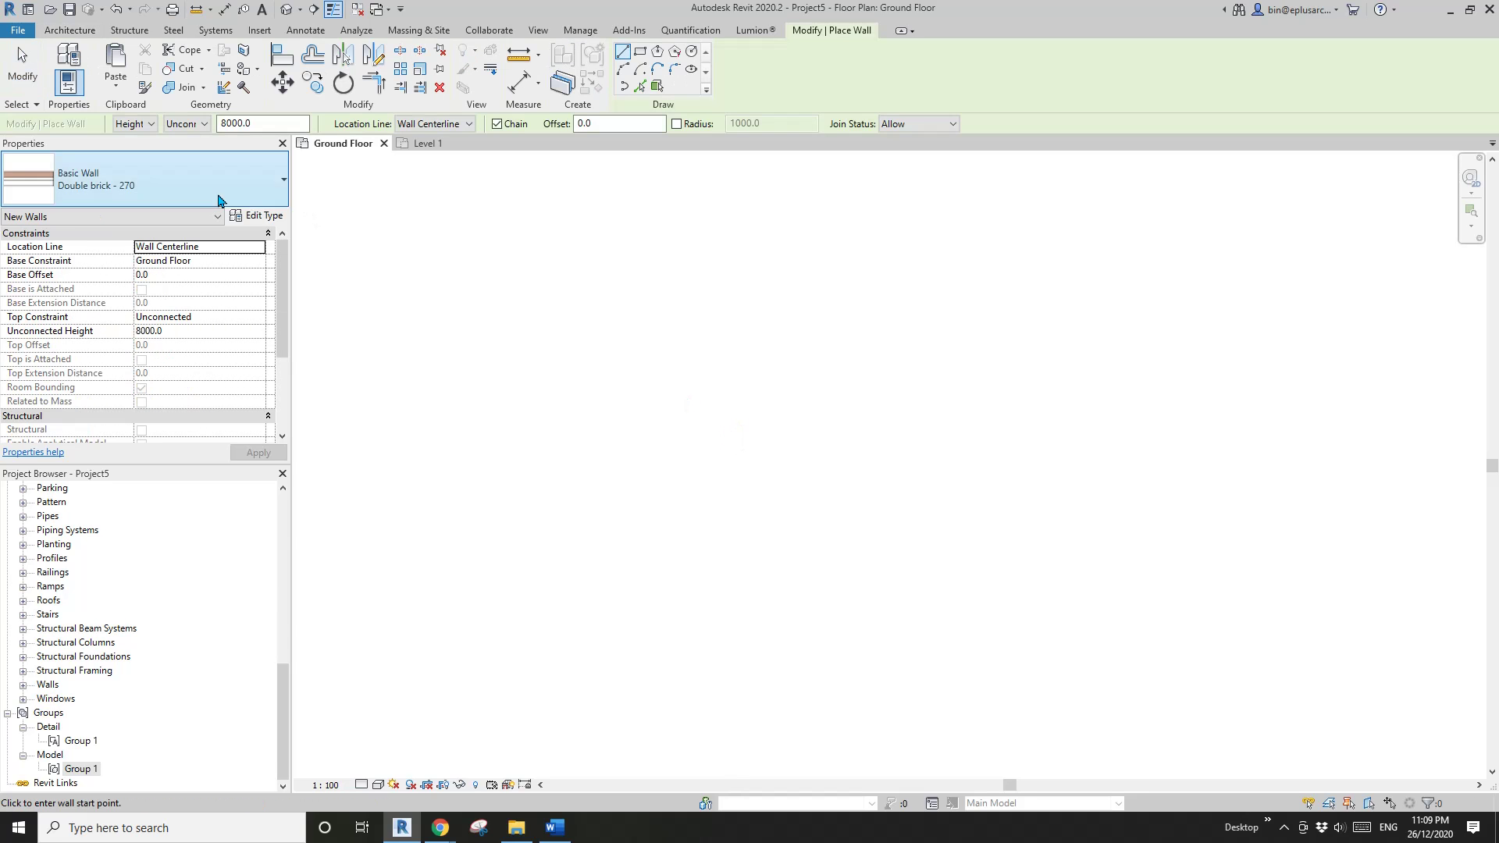
left_click(212, 188)
scroll(156, 406, "down", 5)
left_click(78, 570)
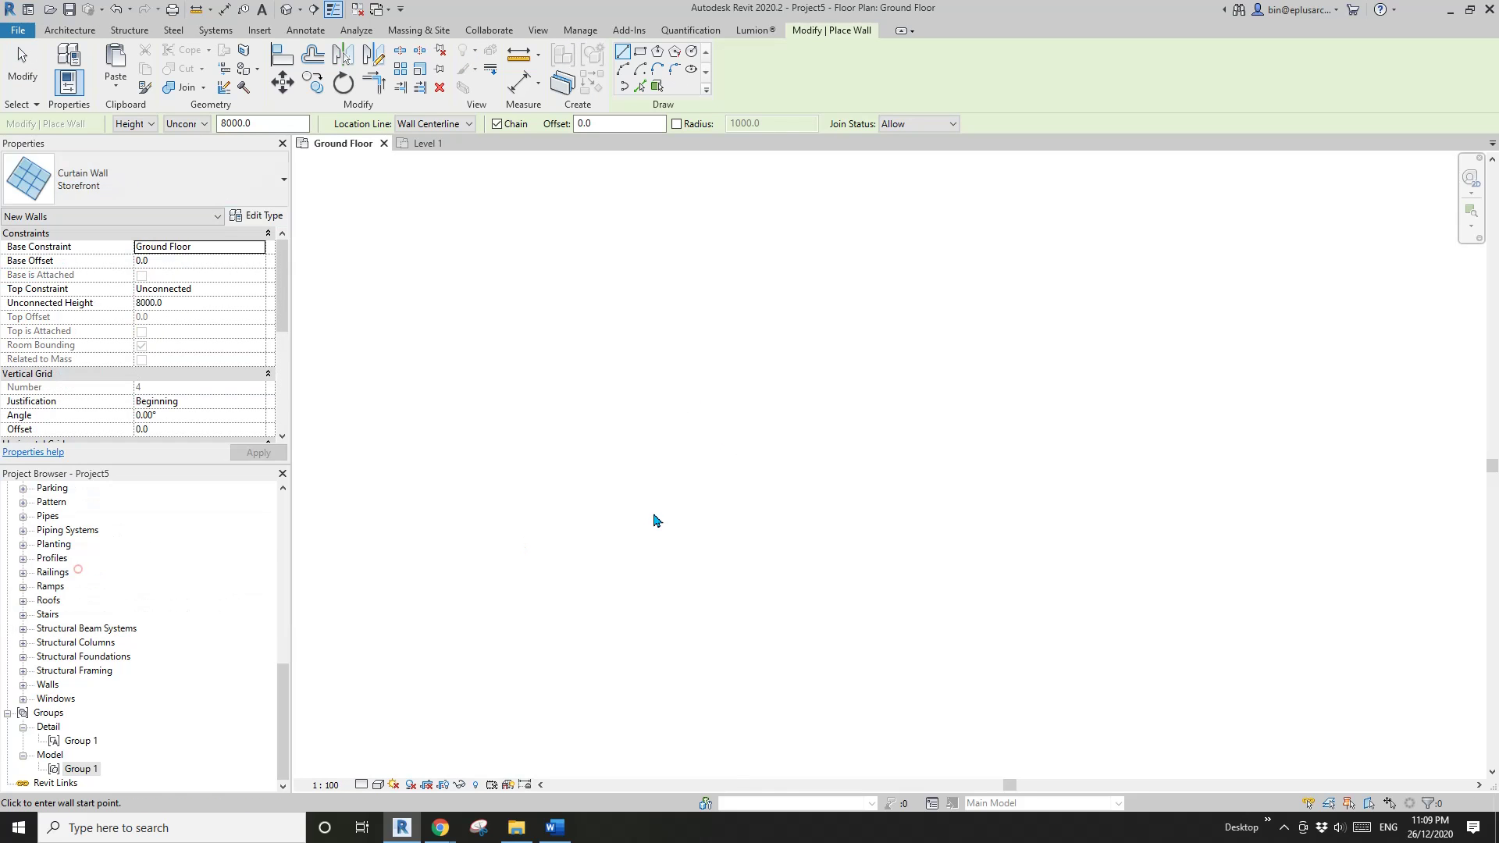
left_click(865, 477)
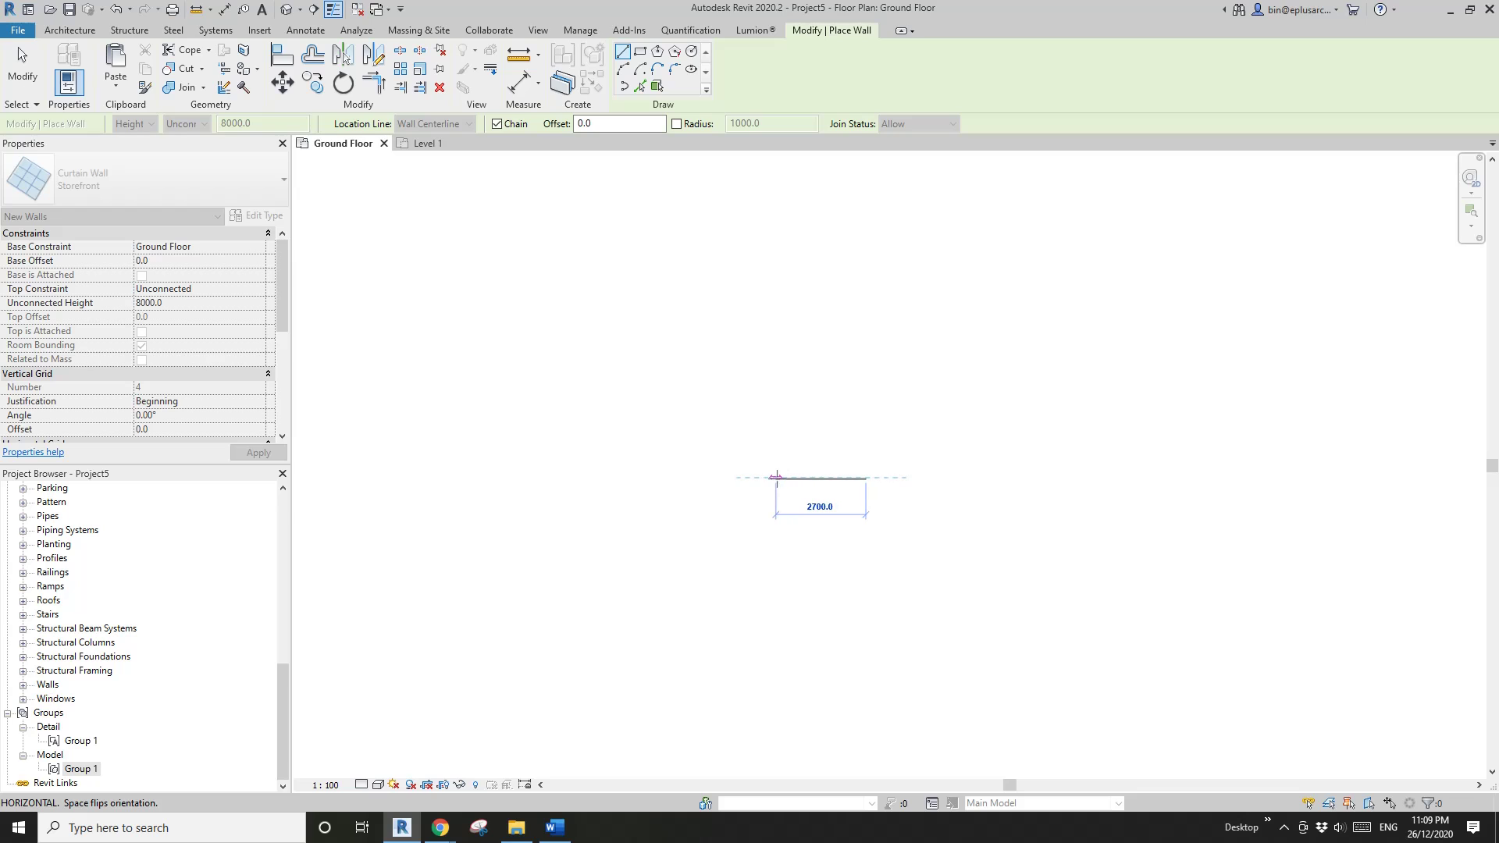
left_click(783, 477)
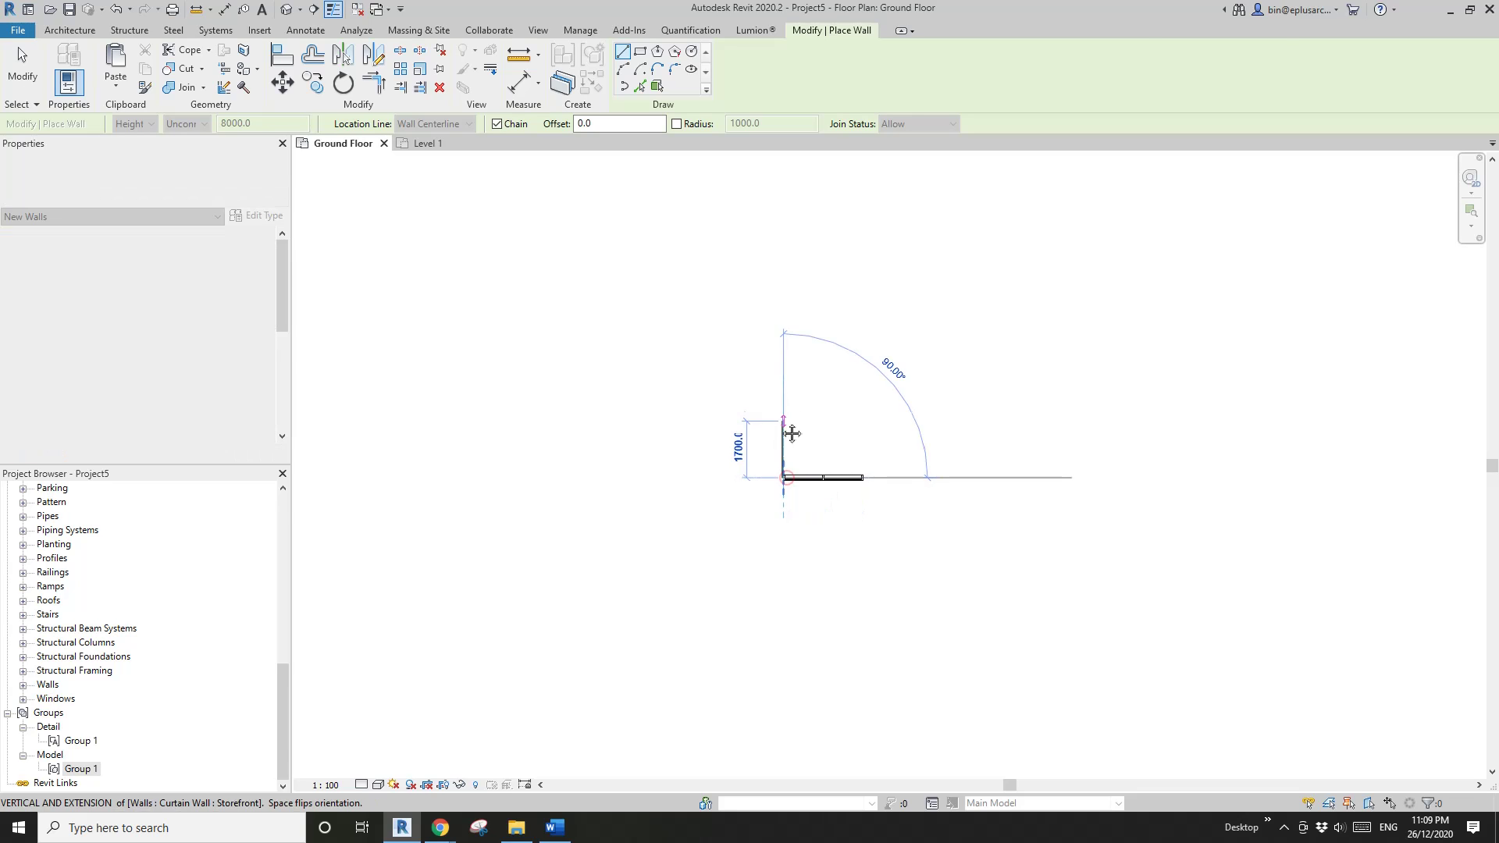
key("Escape")
key("Escape")
Step: In the default 3D view, lower the top of the curtain wall to an unconnected height of about 1906 mm
left_click(293, 14)
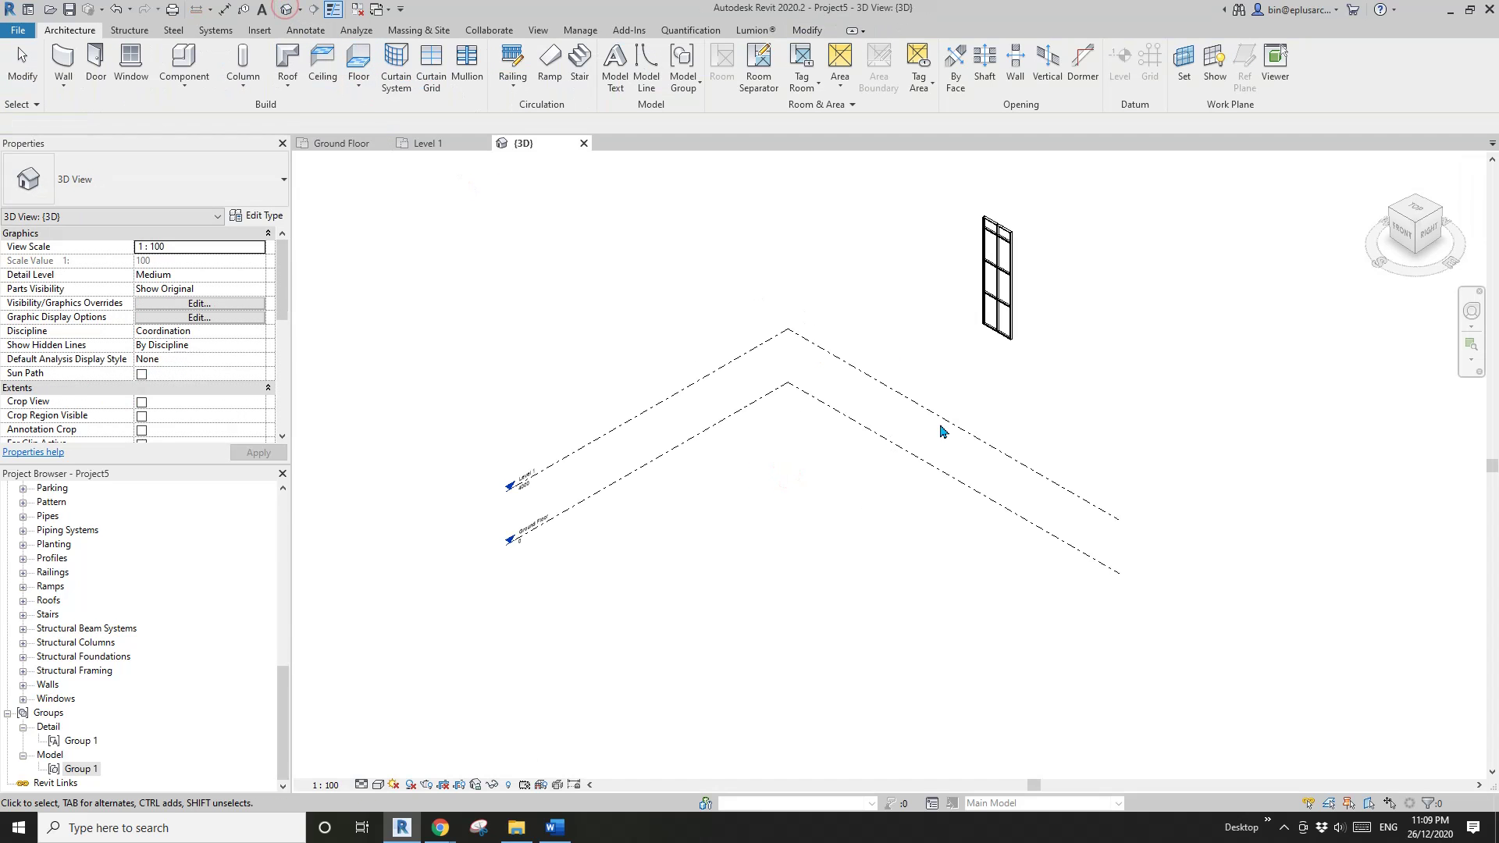
scroll(836, 406, "up", 3)
scroll(803, 373, "up", 2)
left_click(800, 377)
scroll(804, 373, "down", 1)
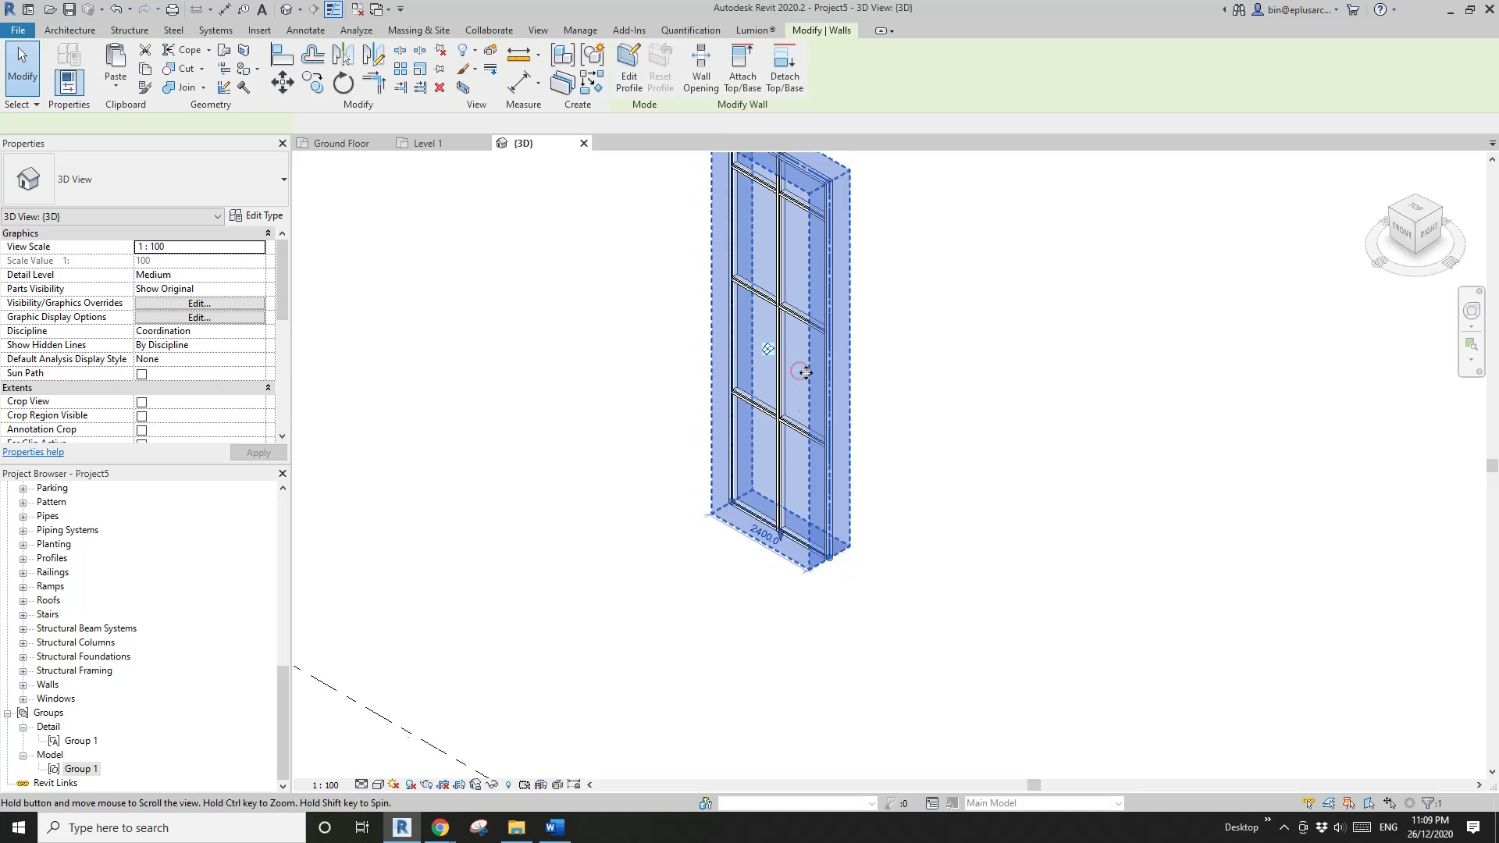
middle_click_drag(805, 372, 1096, 438)
scroll(812, 445, "up", 1)
middle_click_drag(812, 445, 673, 531, "shift")
mouse_move(673, 531)
middle_mouse_down()
mouse_move(711, 478)
mouse_move(684, 493)
mouse_move(709, 499)
mouse_move(701, 524)
middle_mouse_up()
scroll(709, 503, "down", 1)
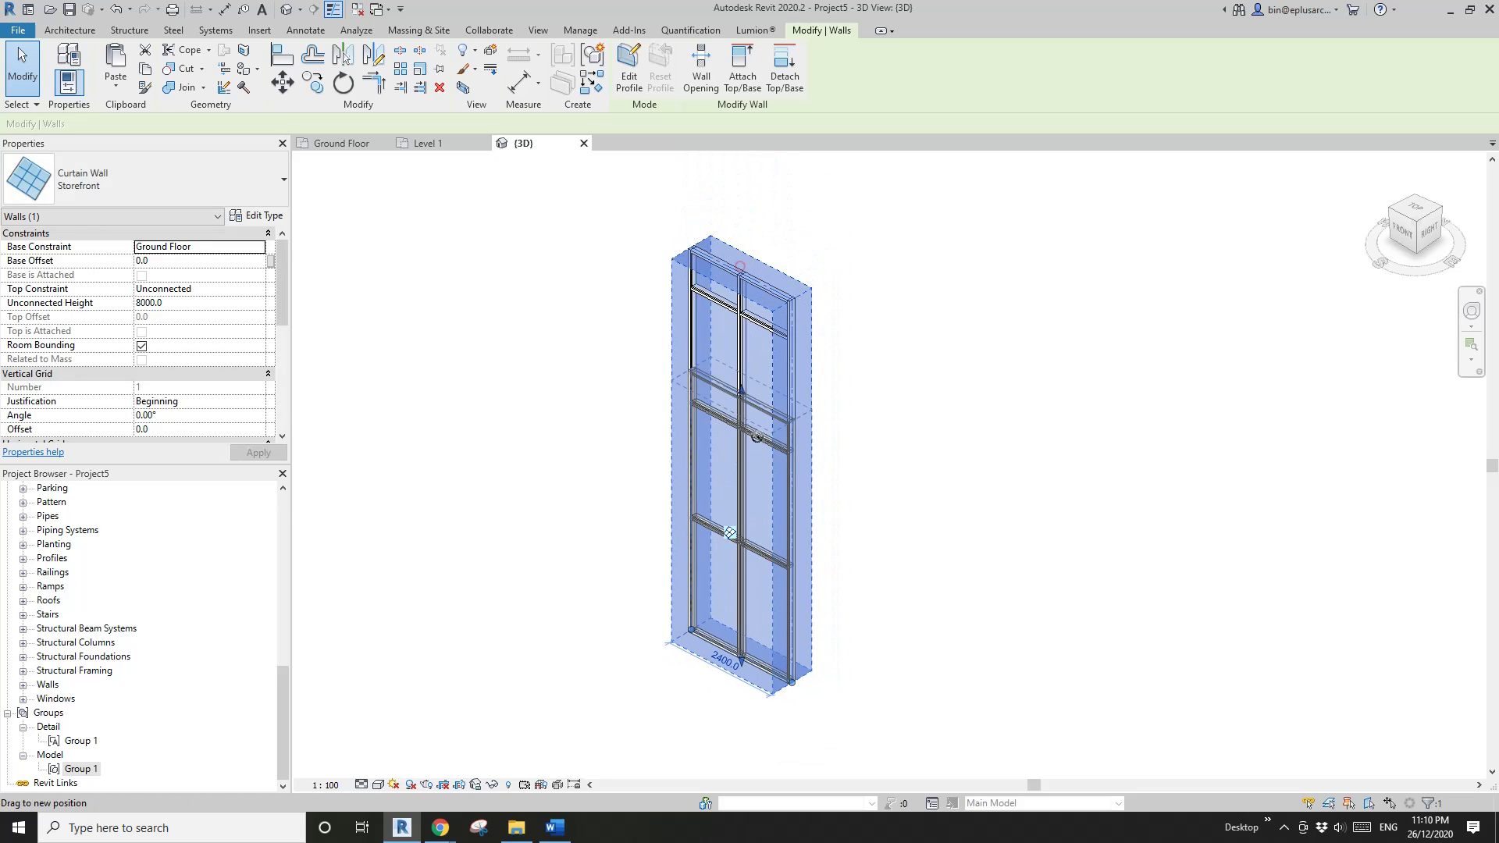
left_click_drag(741, 267, 779, 497)
scroll(780, 469, "up", 3)
mouse_move(778, 496)
middle_mouse_down("shift")
mouse_move(803, 455)
mouse_move(957, 461)
mouse_move(769, 506)
middle_mouse_up("shift")
scroll(769, 506, "up", 1)
middle_click_drag(758, 571, 798, 498)
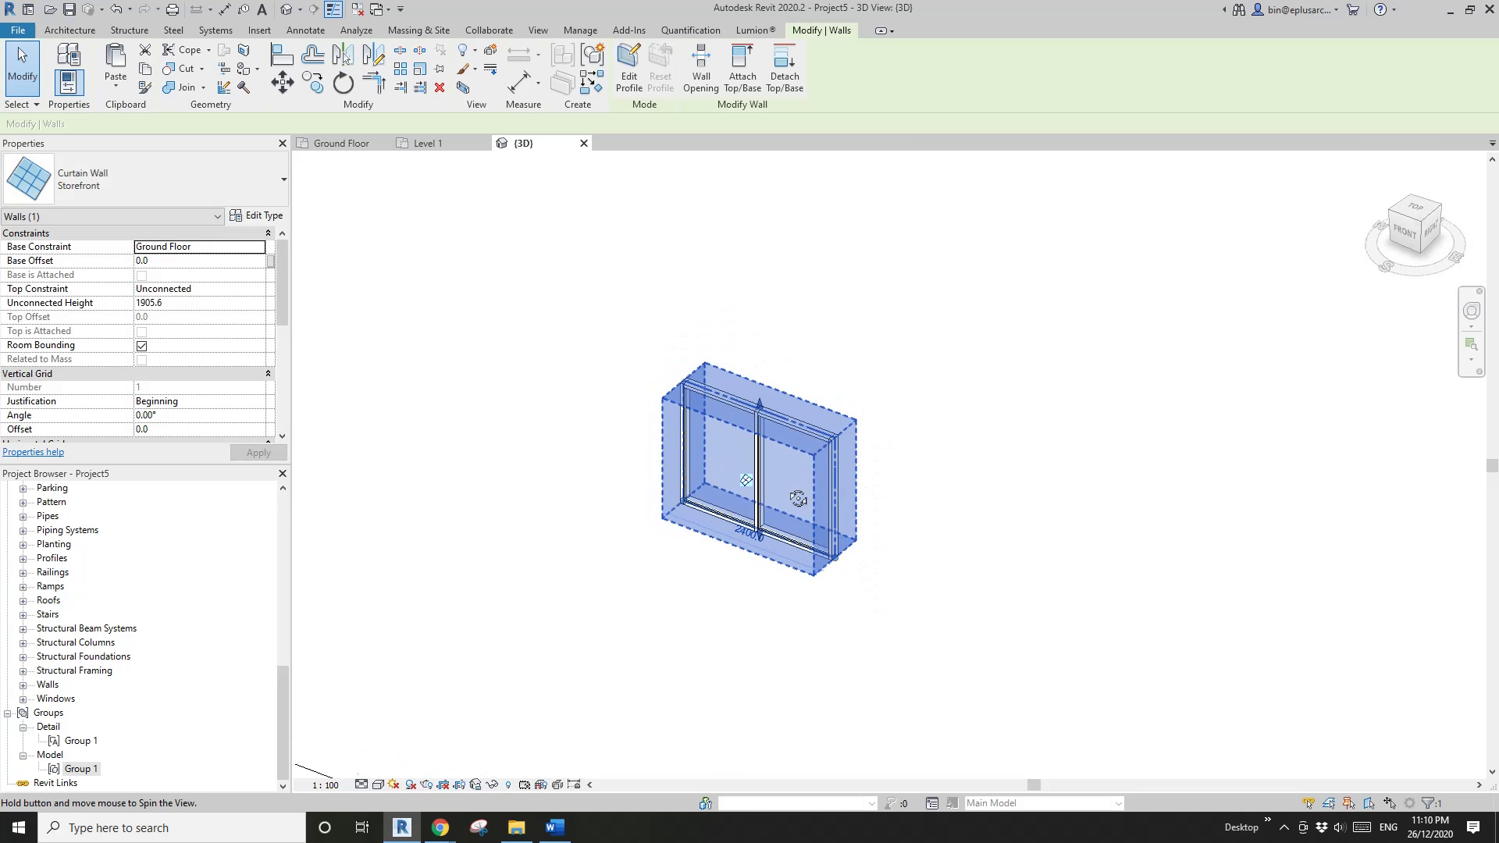
middle_click_drag(712, 428, 609, 432)
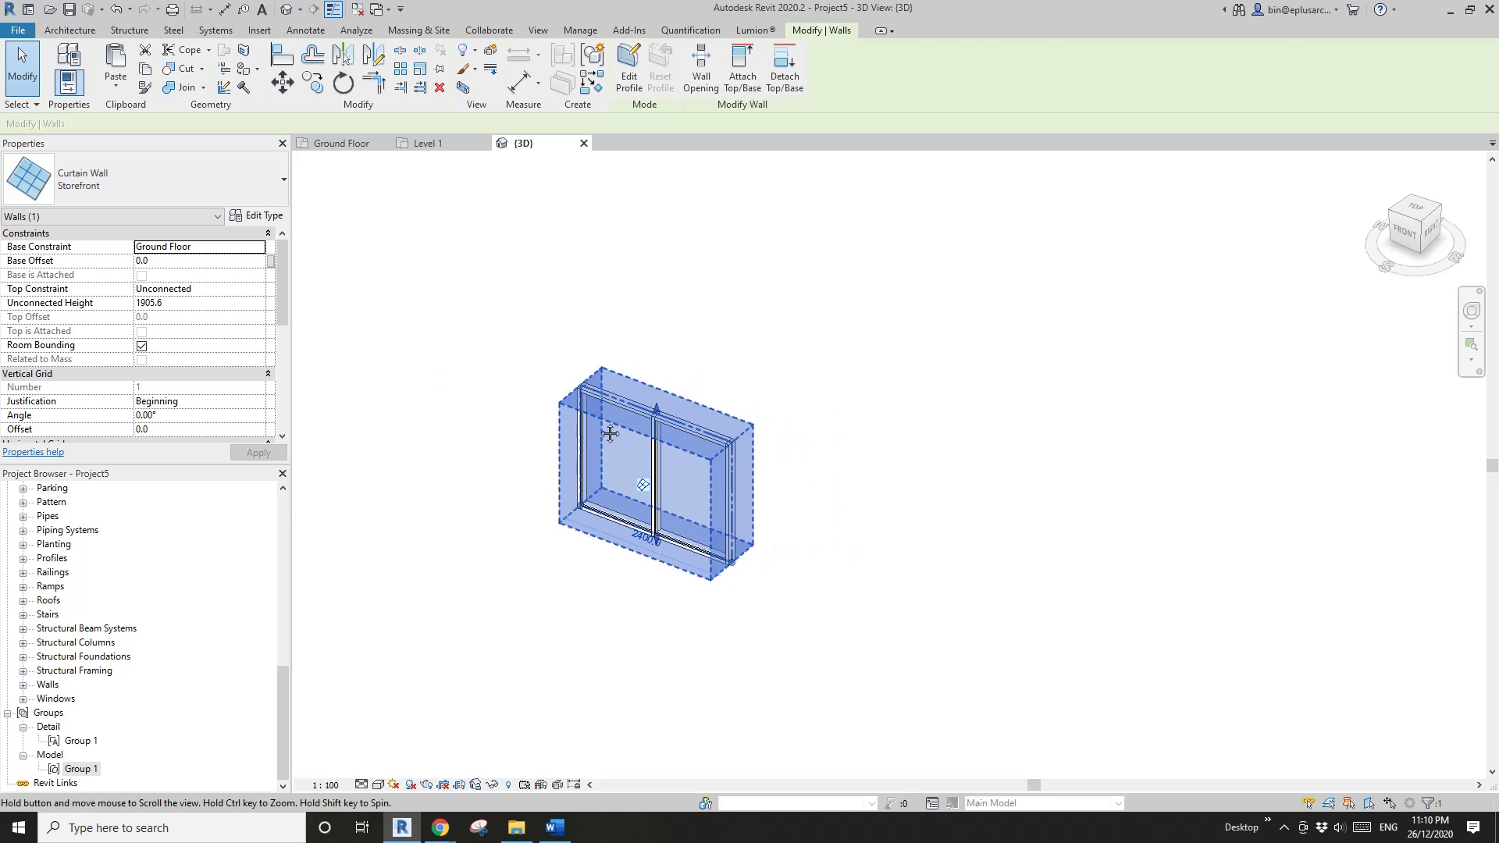
key("Escape")
Step: Review the naming categories offered for a new assembly of the whole curtain wall, and cancel its creation
left_click_drag(504, 333, 863, 619)
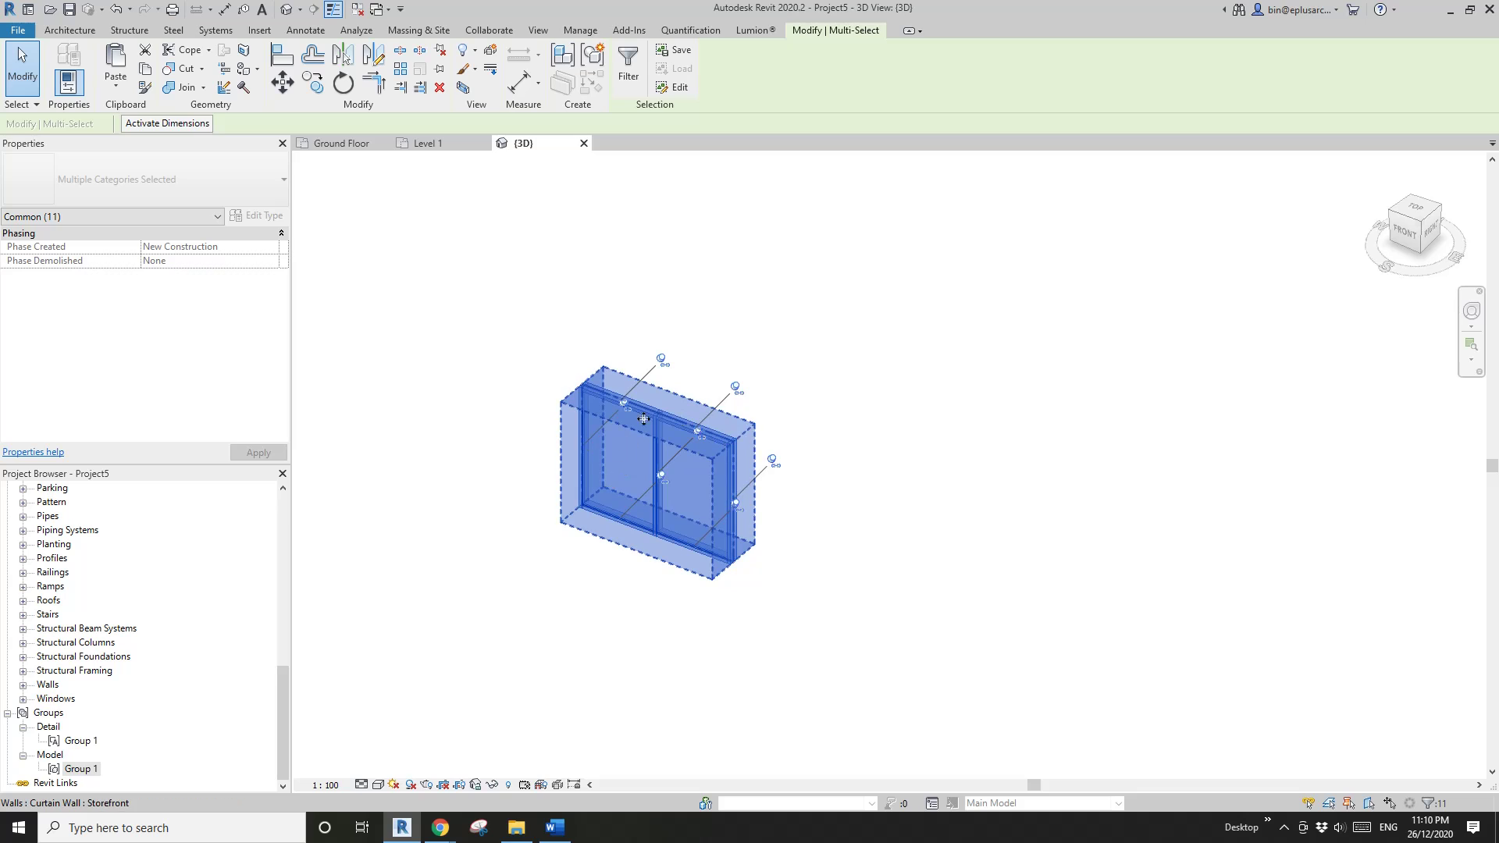
left_click(559, 60)
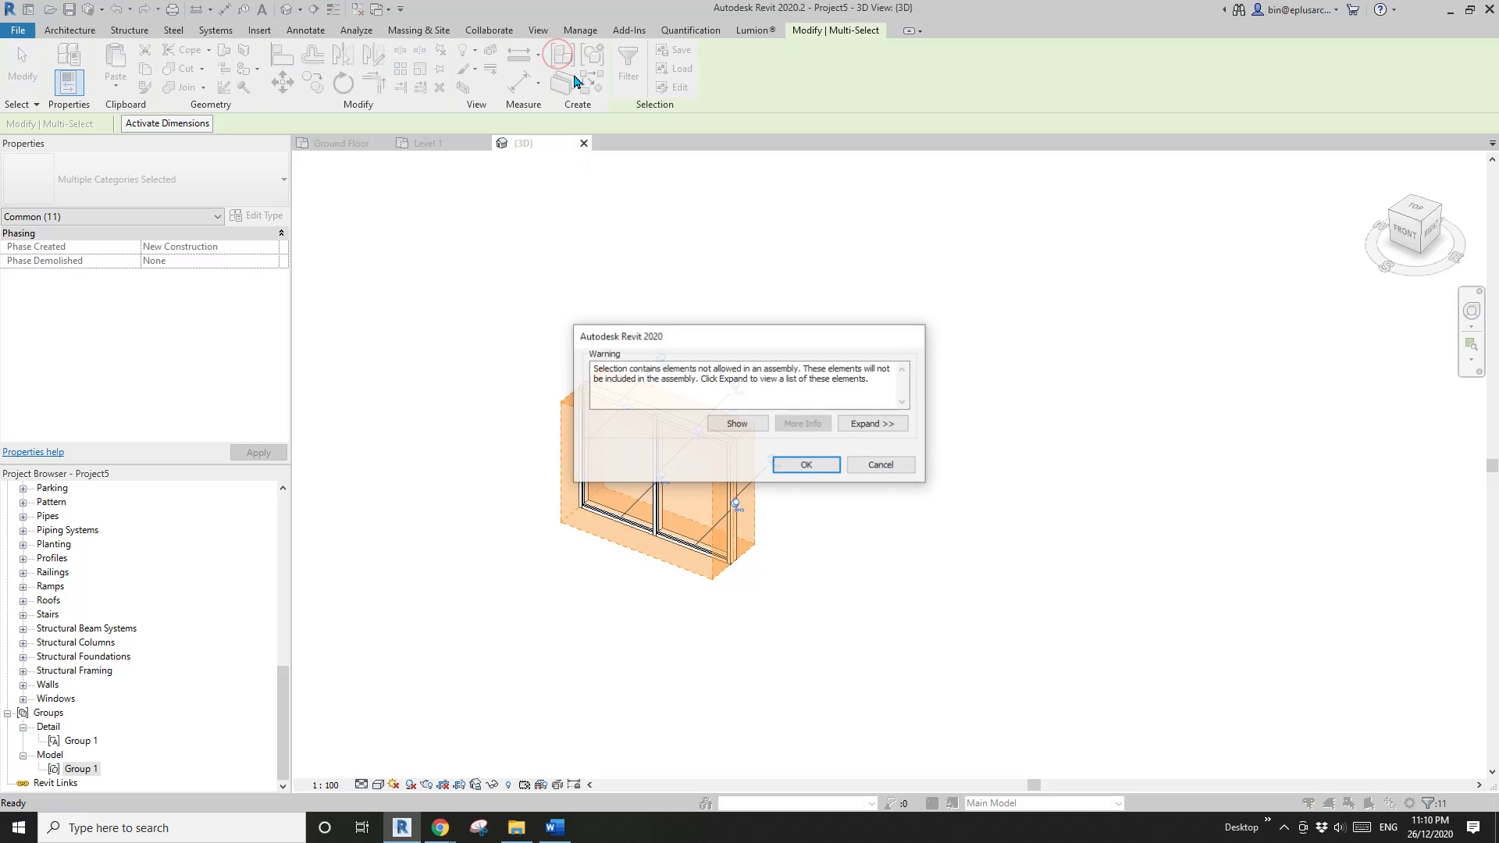
left_click_drag(756, 334, 985, 332)
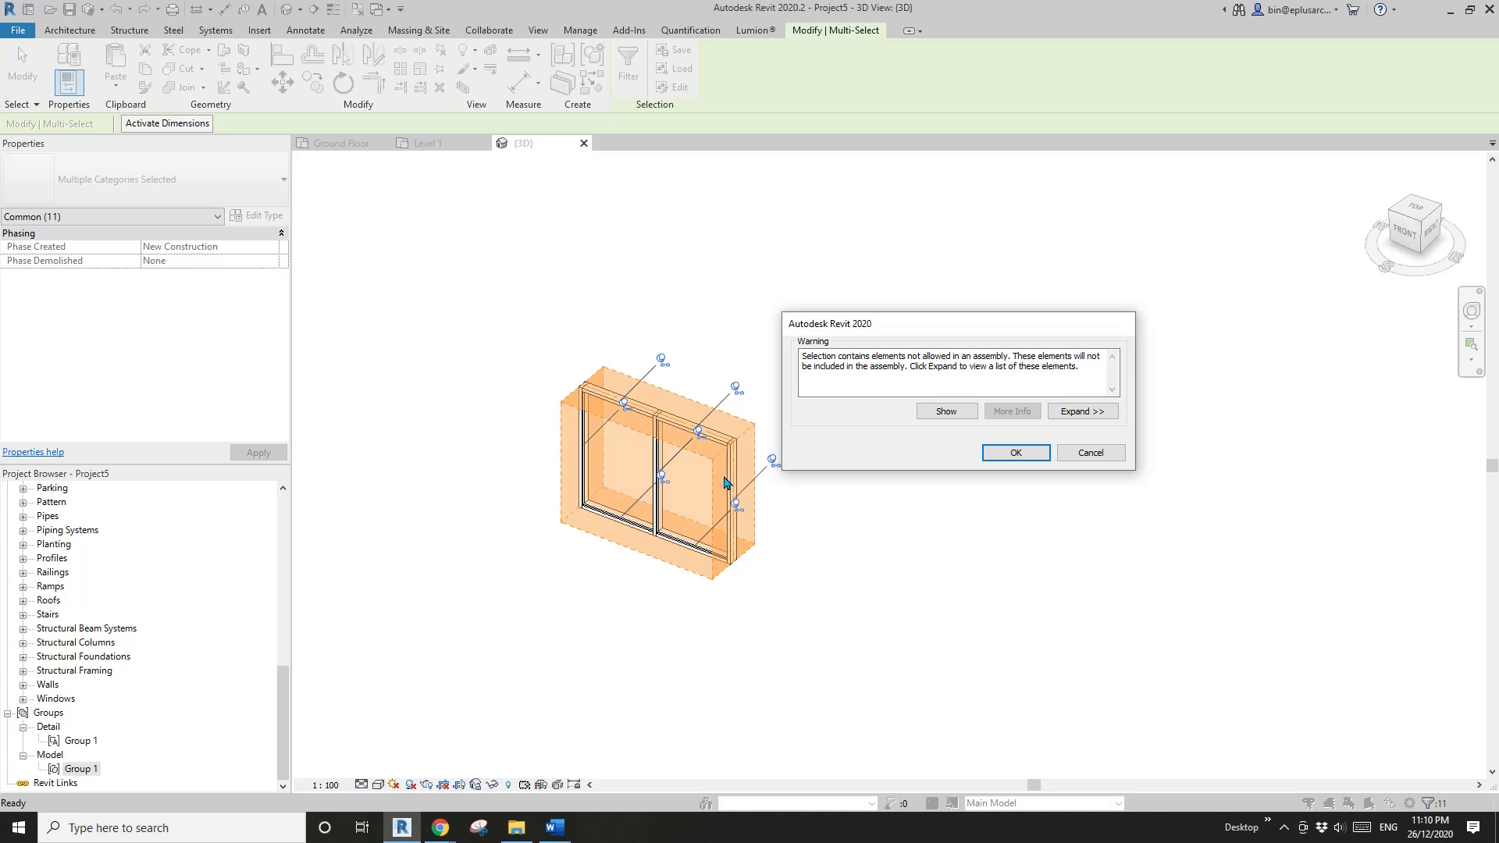
left_click(1013, 454)
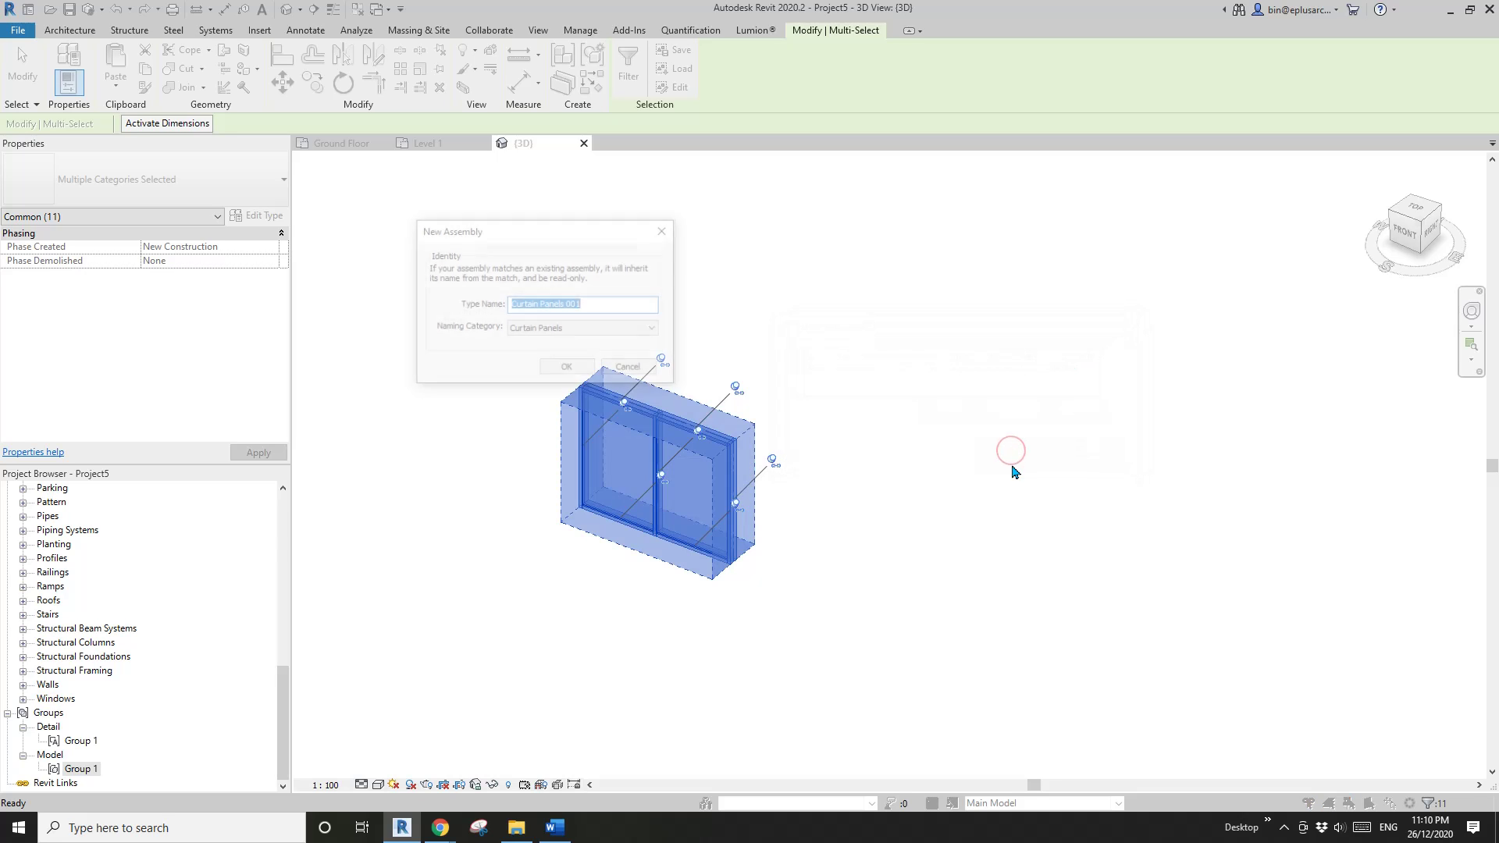
left_click(572, 328)
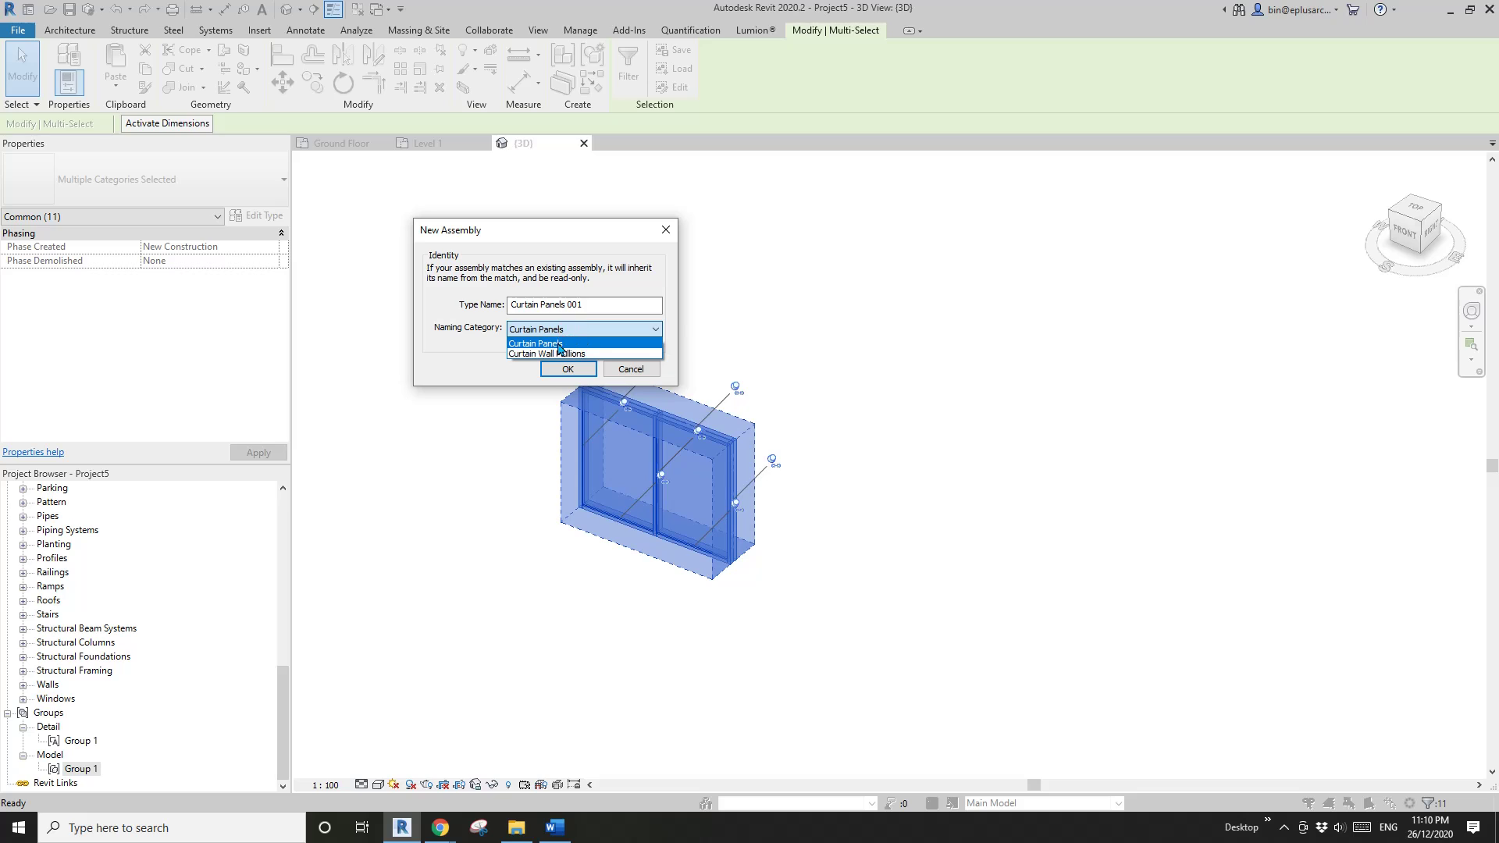
left_click(472, 344)
left_click(606, 327)
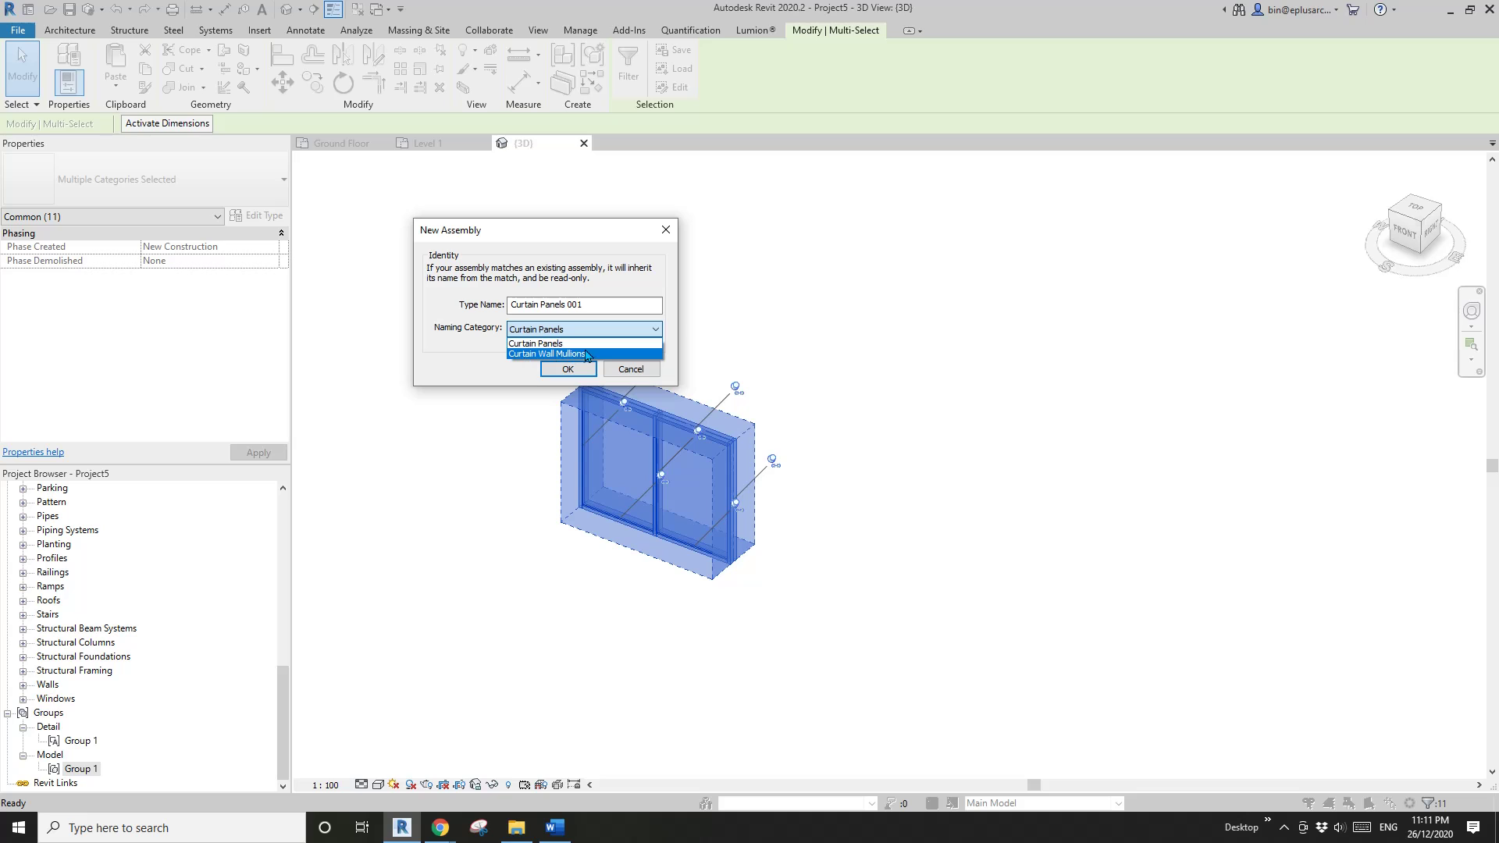
left_click(443, 347)
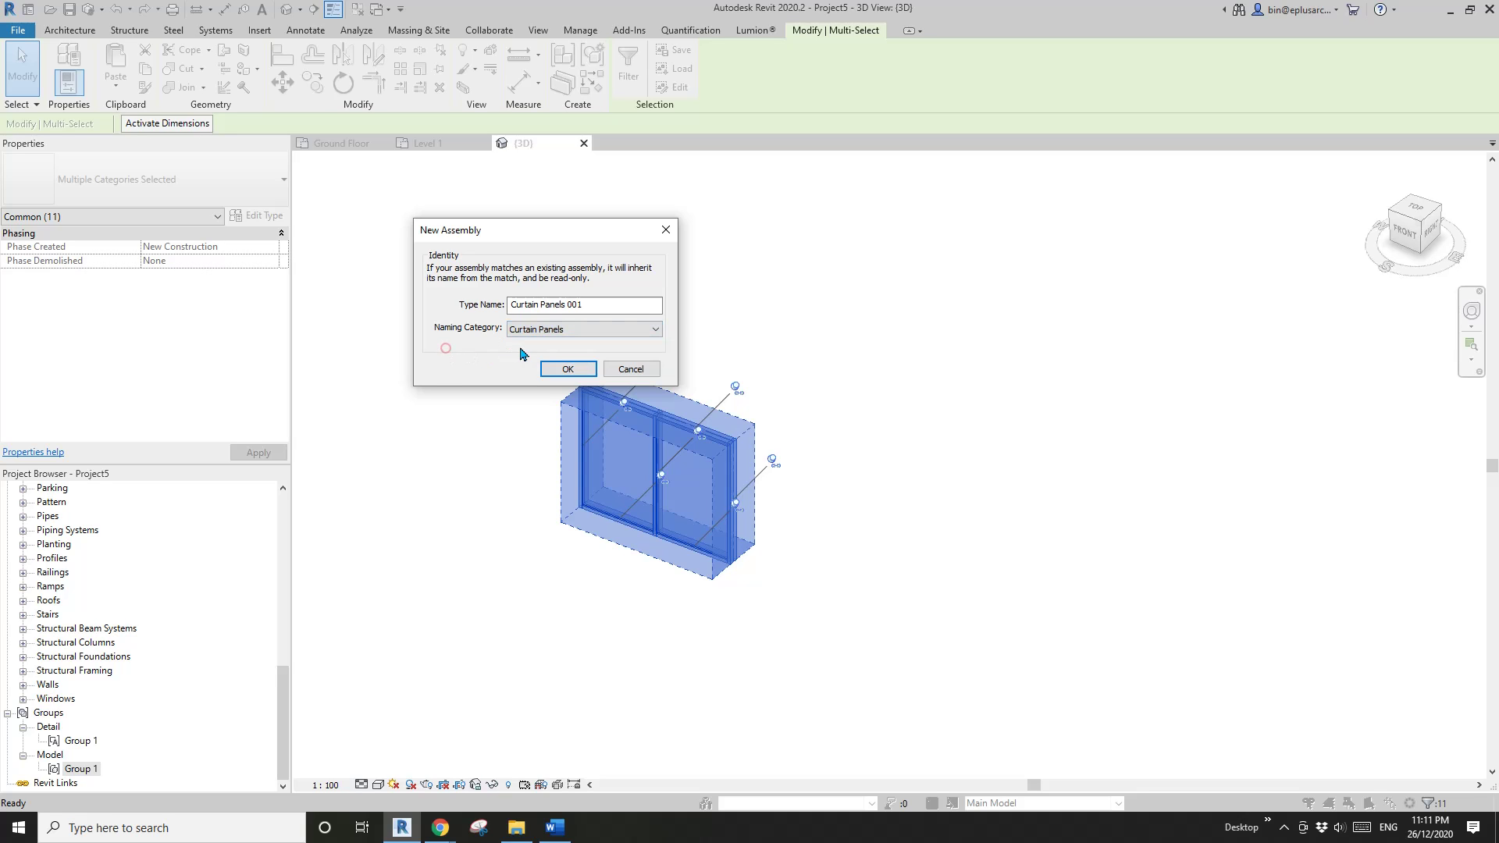
left_click(631, 369)
left_click(819, 344)
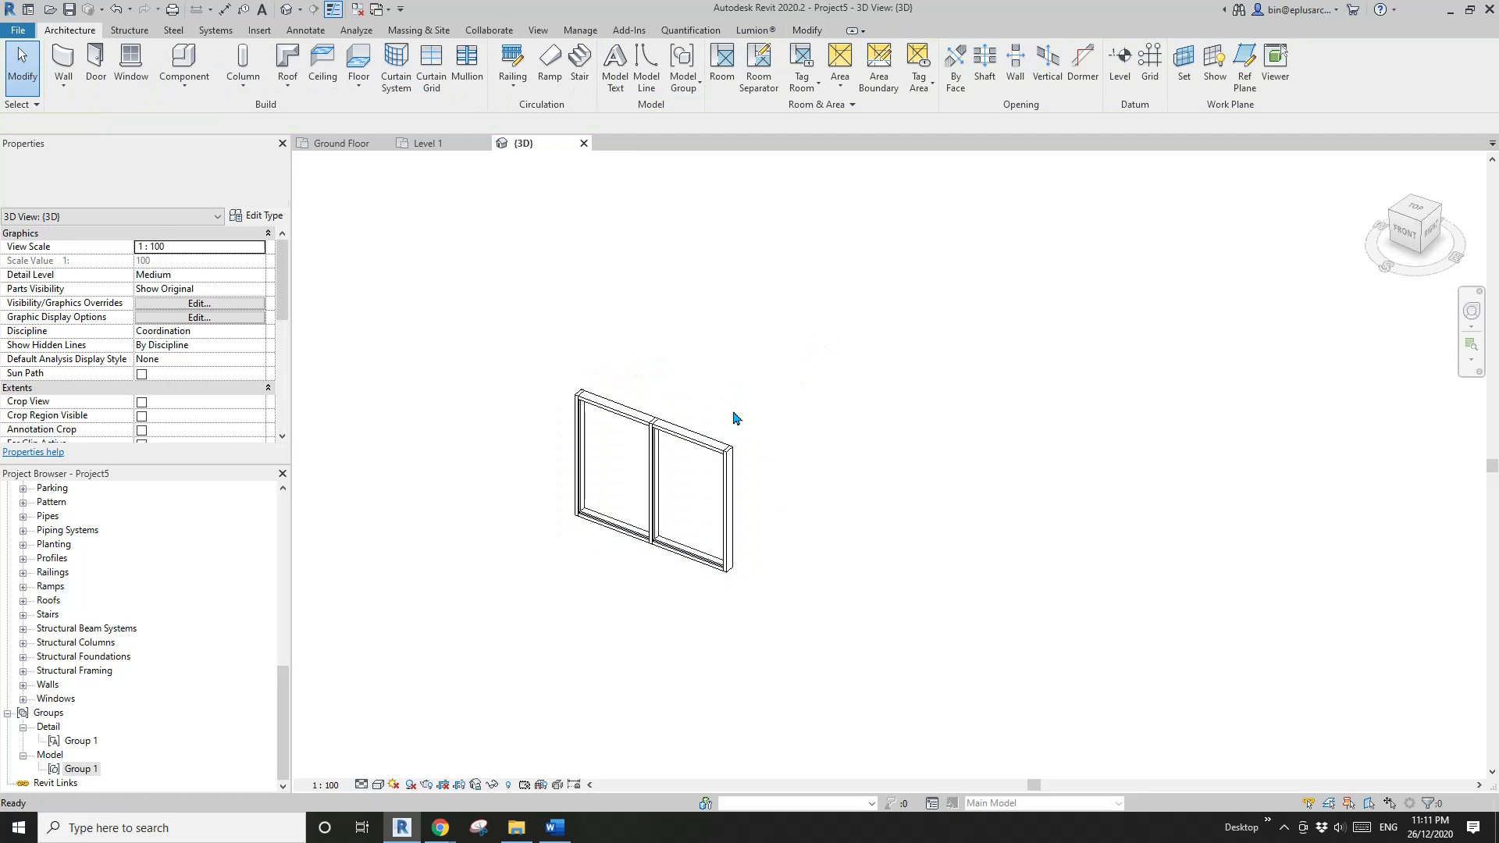
Step: Open the left glazed panel of the curtain wall for in-place editing and select its extrusion
left_click(622, 469)
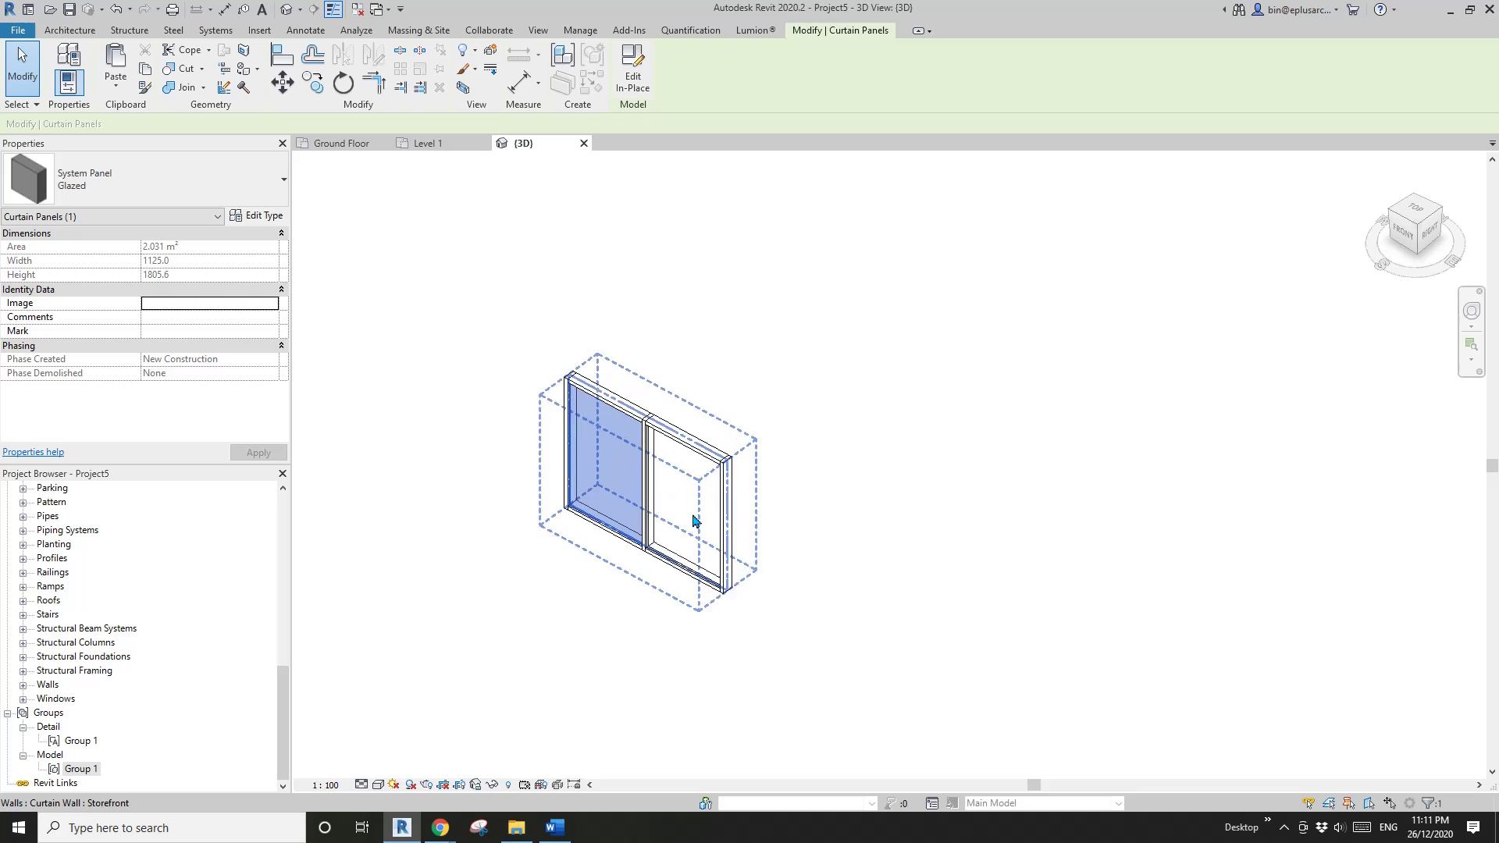
middle_click_drag(673, 537, 696, 549)
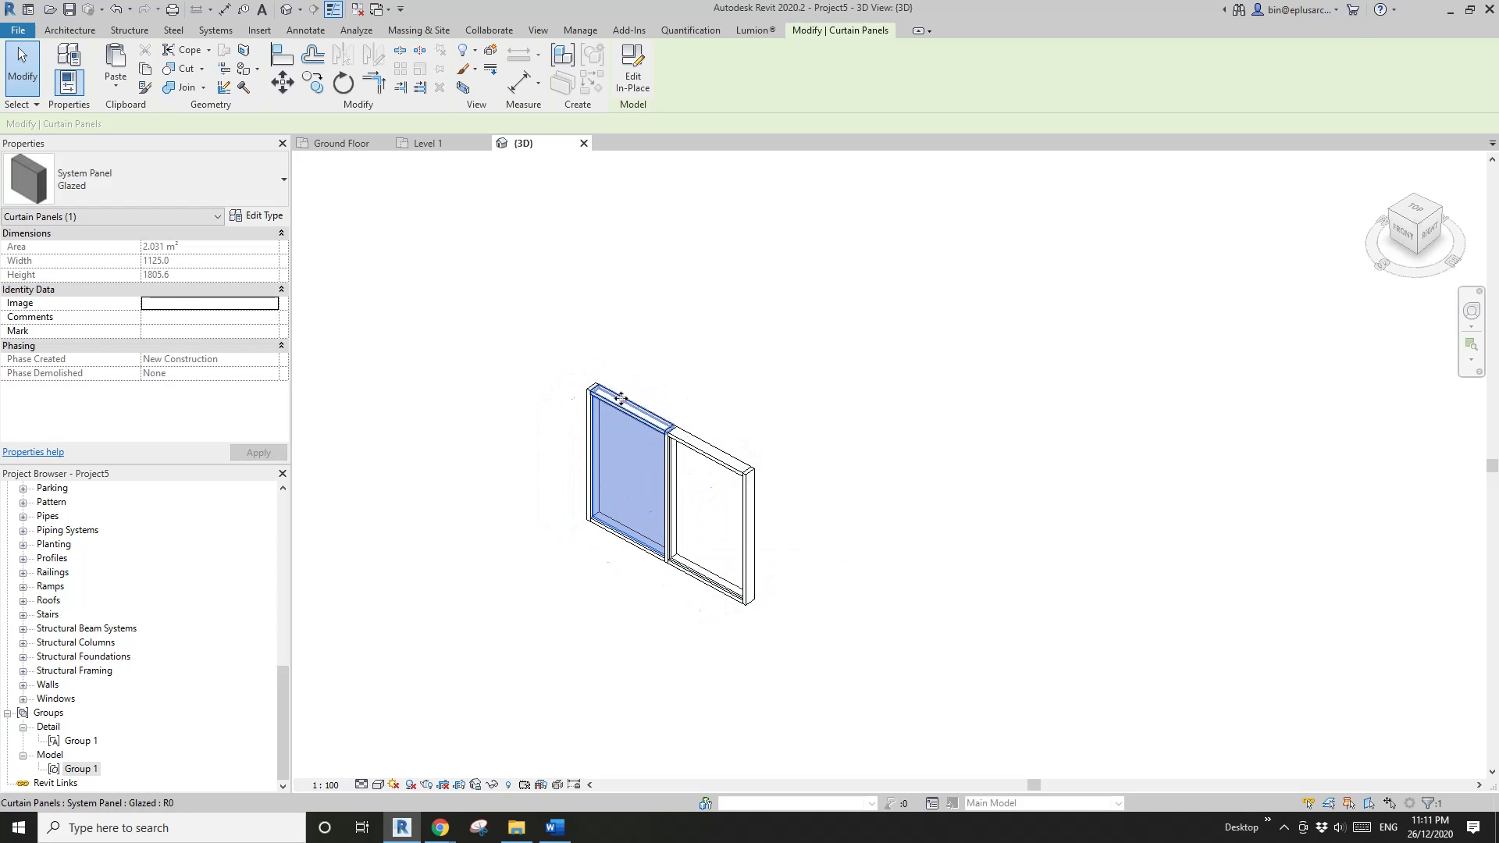
left_click(633, 69)
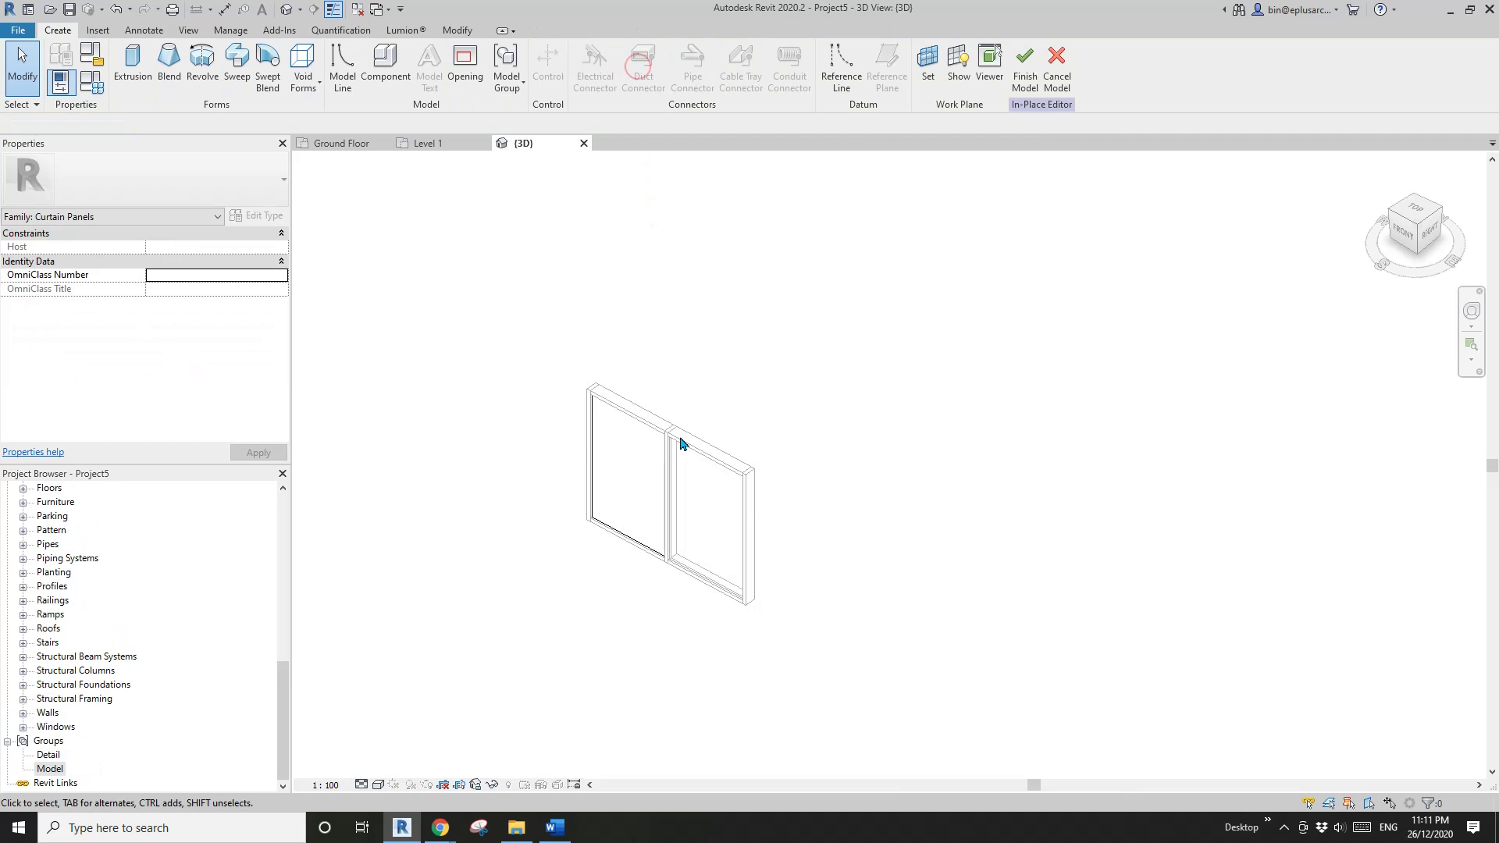
left_click(622, 468)
left_click(794, 399)
left_click(621, 466)
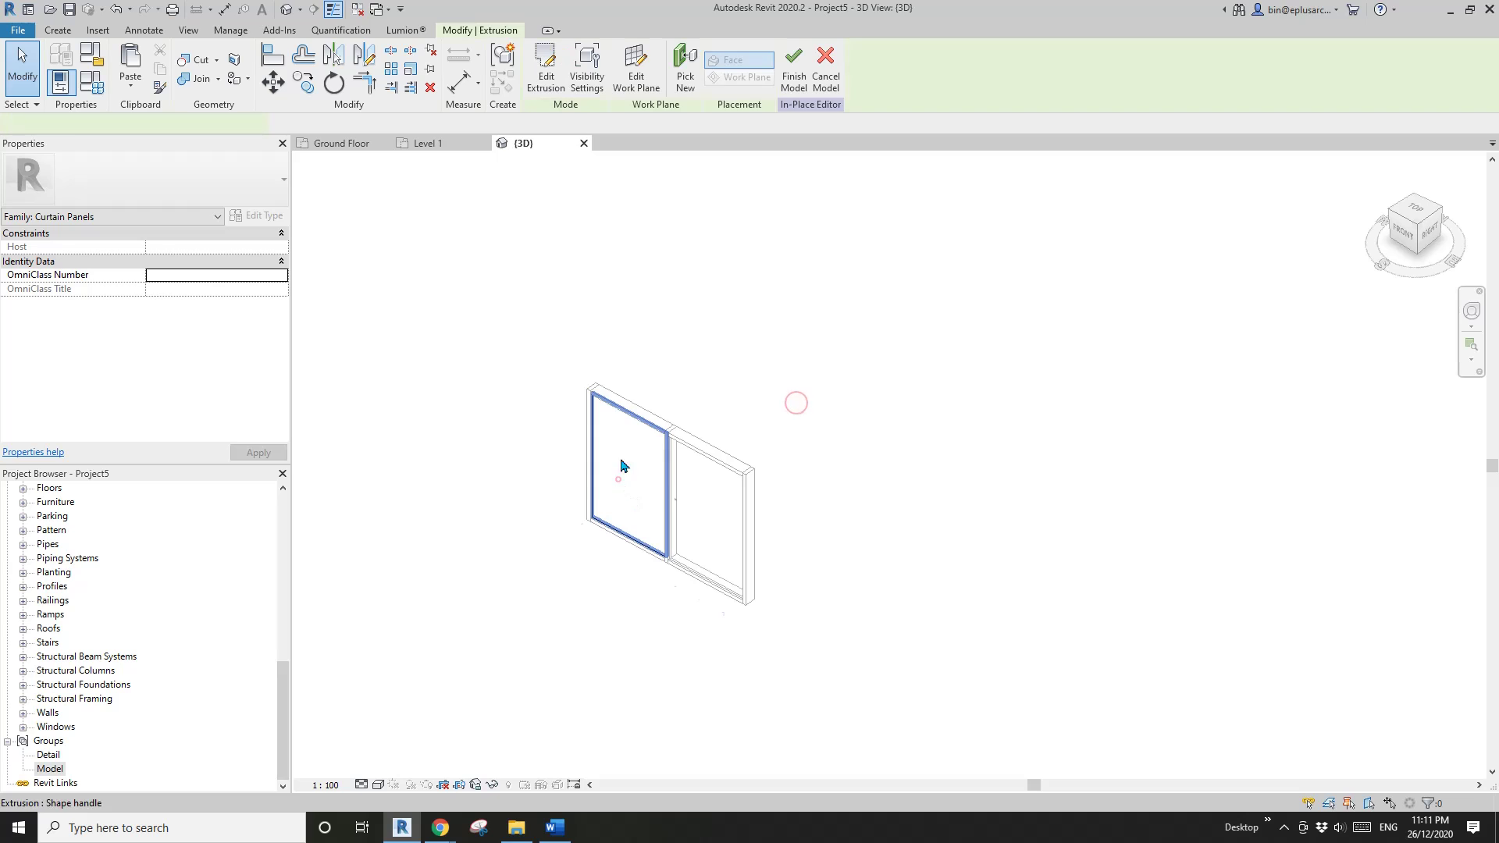
left_click(622, 466)
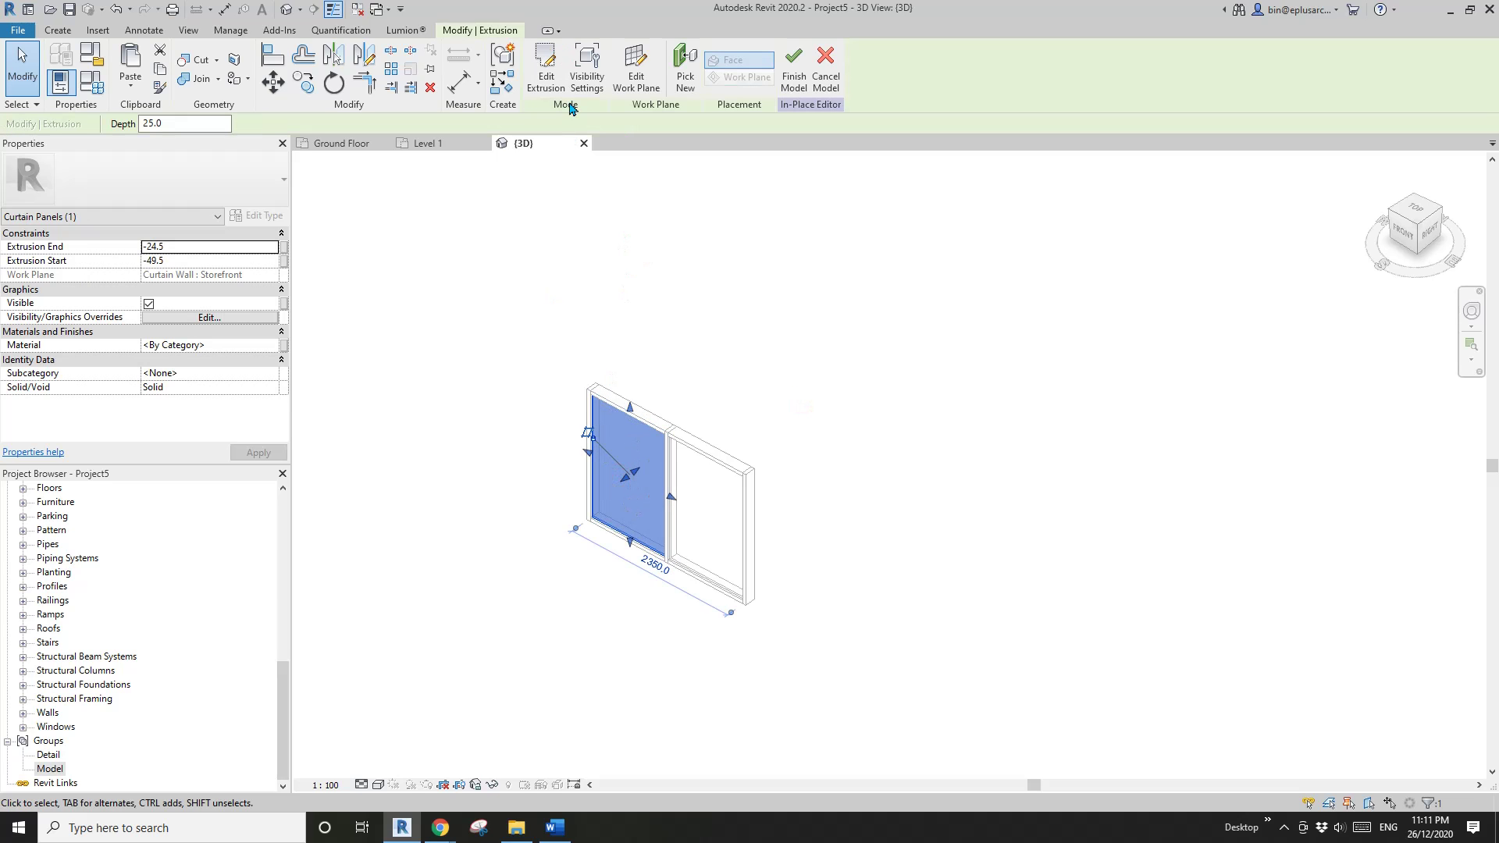
Step: Change the in-place panel's family category to Windows and finish the model
left_click(92, 55)
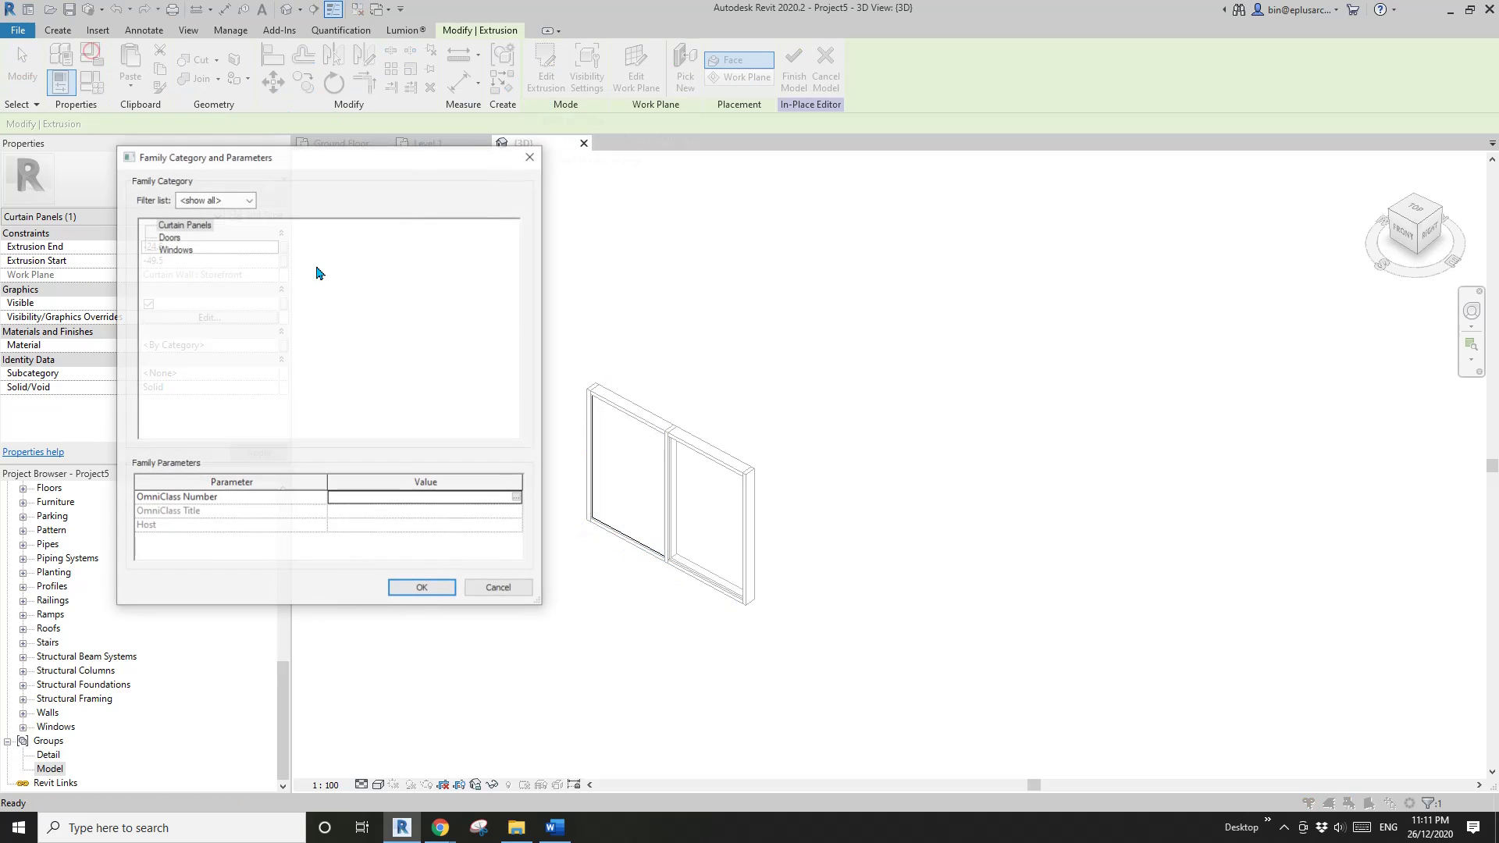
left_click(174, 248)
left_click(423, 589)
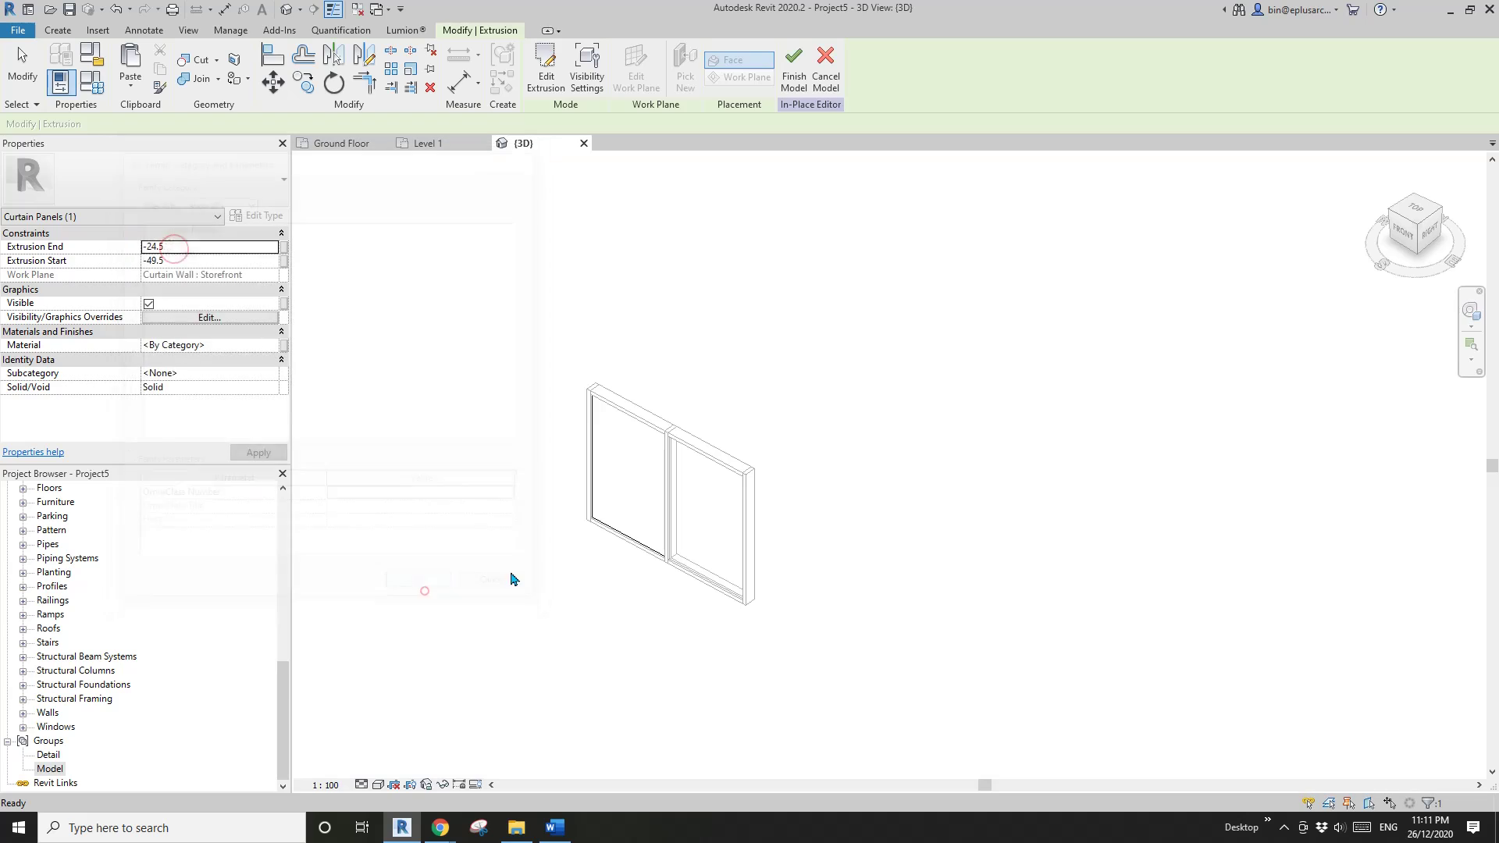
middle_click_drag(730, 384, 727, 385)
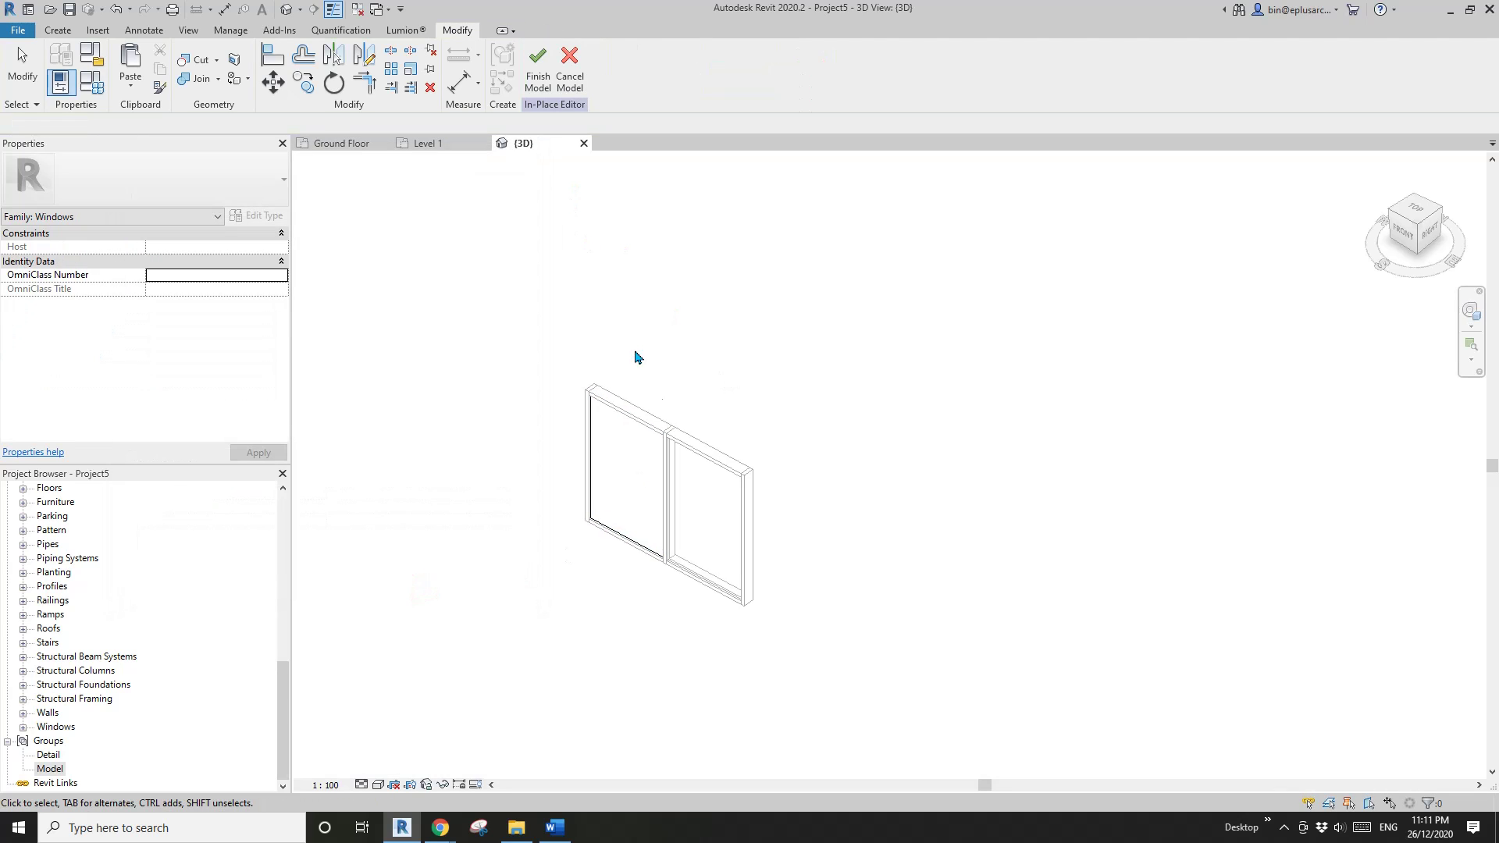
left_click(538, 70)
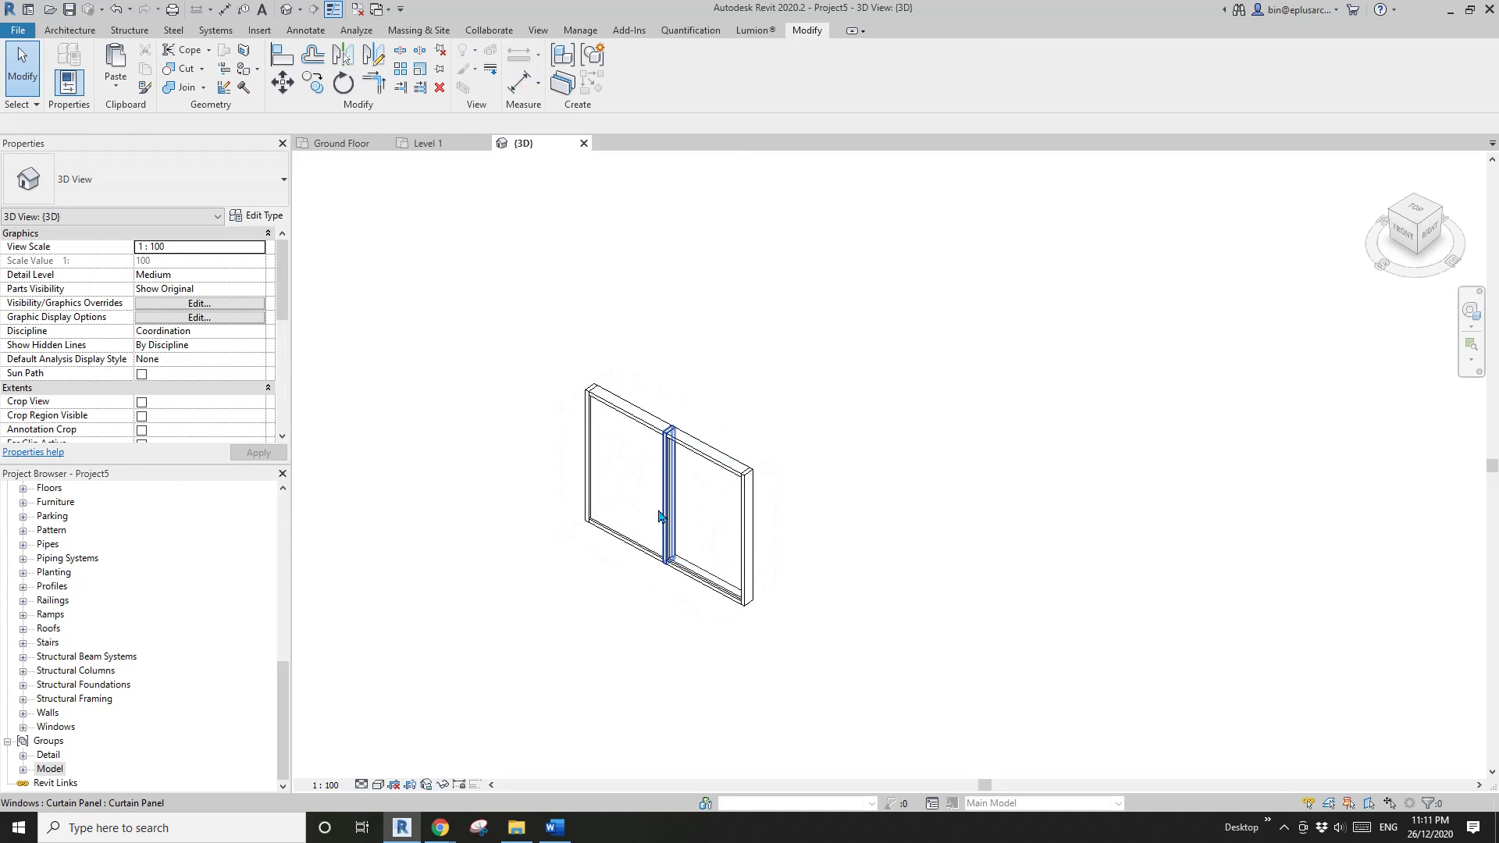
left_click(710, 521)
left_click(753, 478)
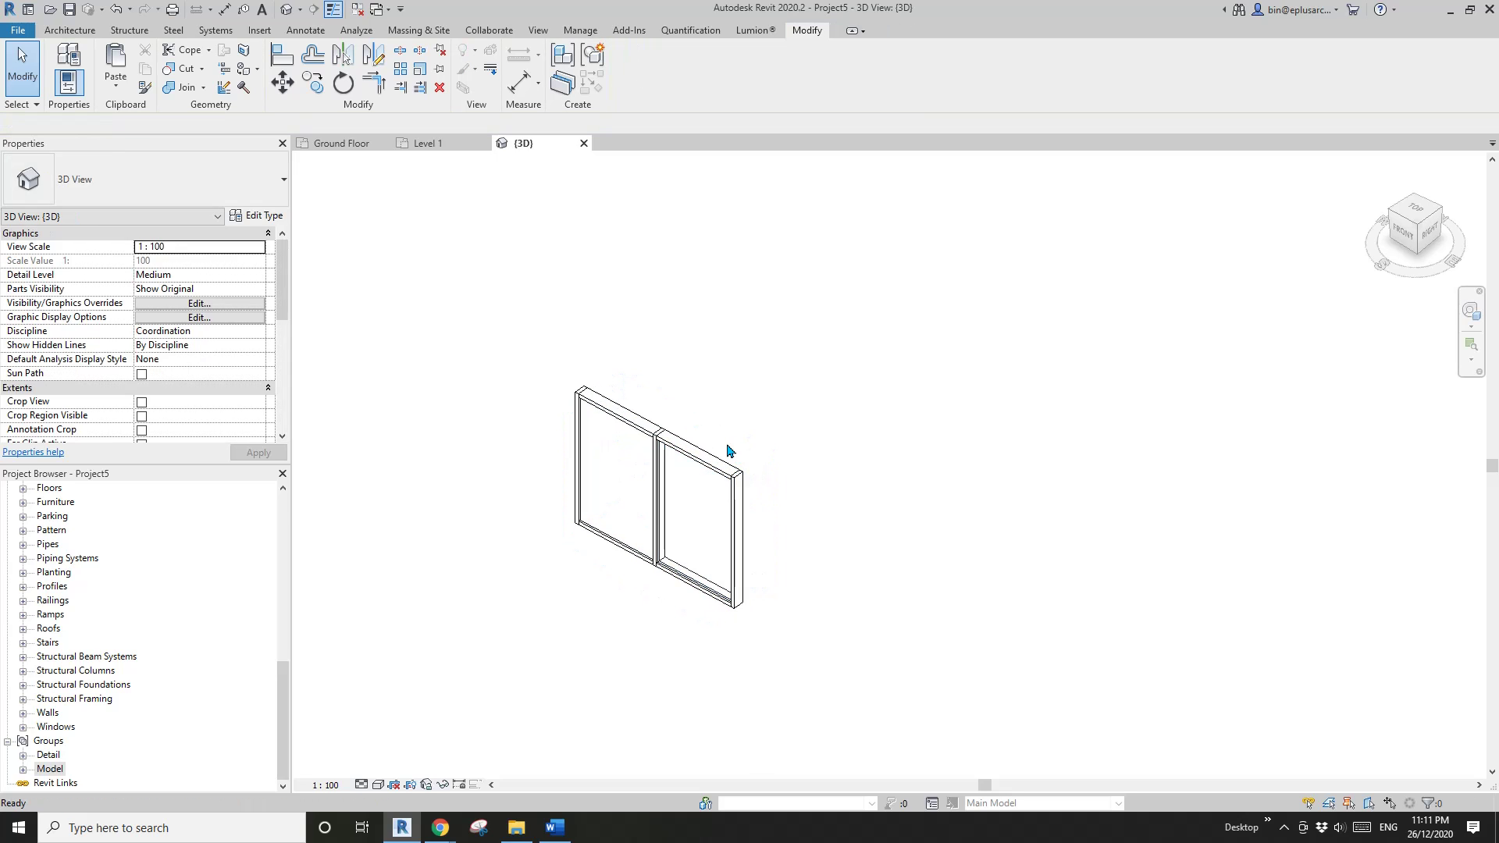
Step: Start a new assembly from the entire curtain wall, accepting the exclusion of disallowed elements, and set its naming category to Windows
left_click_drag(886, 336, 449, 703)
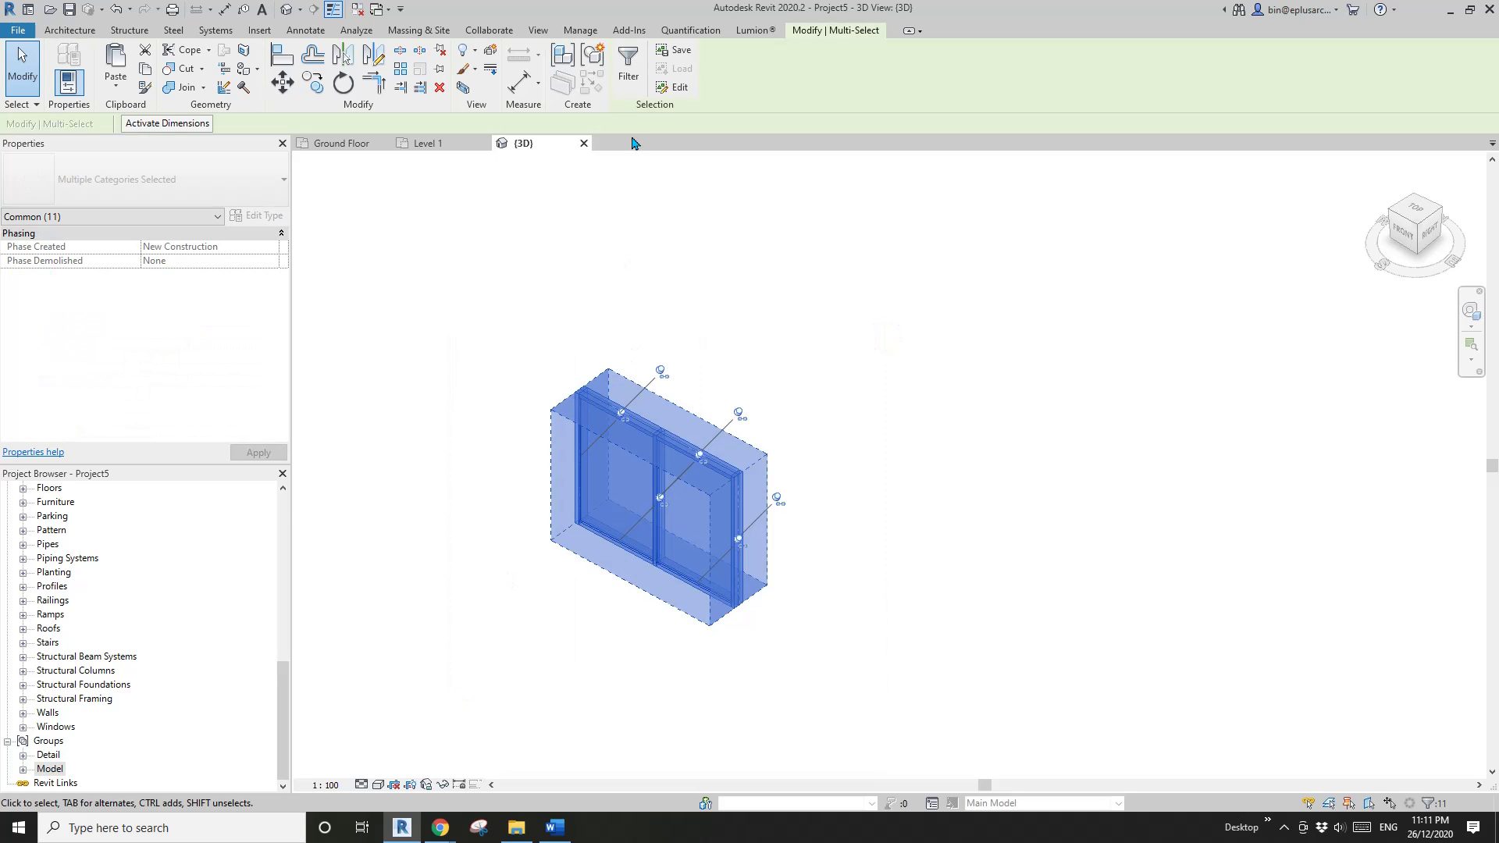
left_click(562, 56)
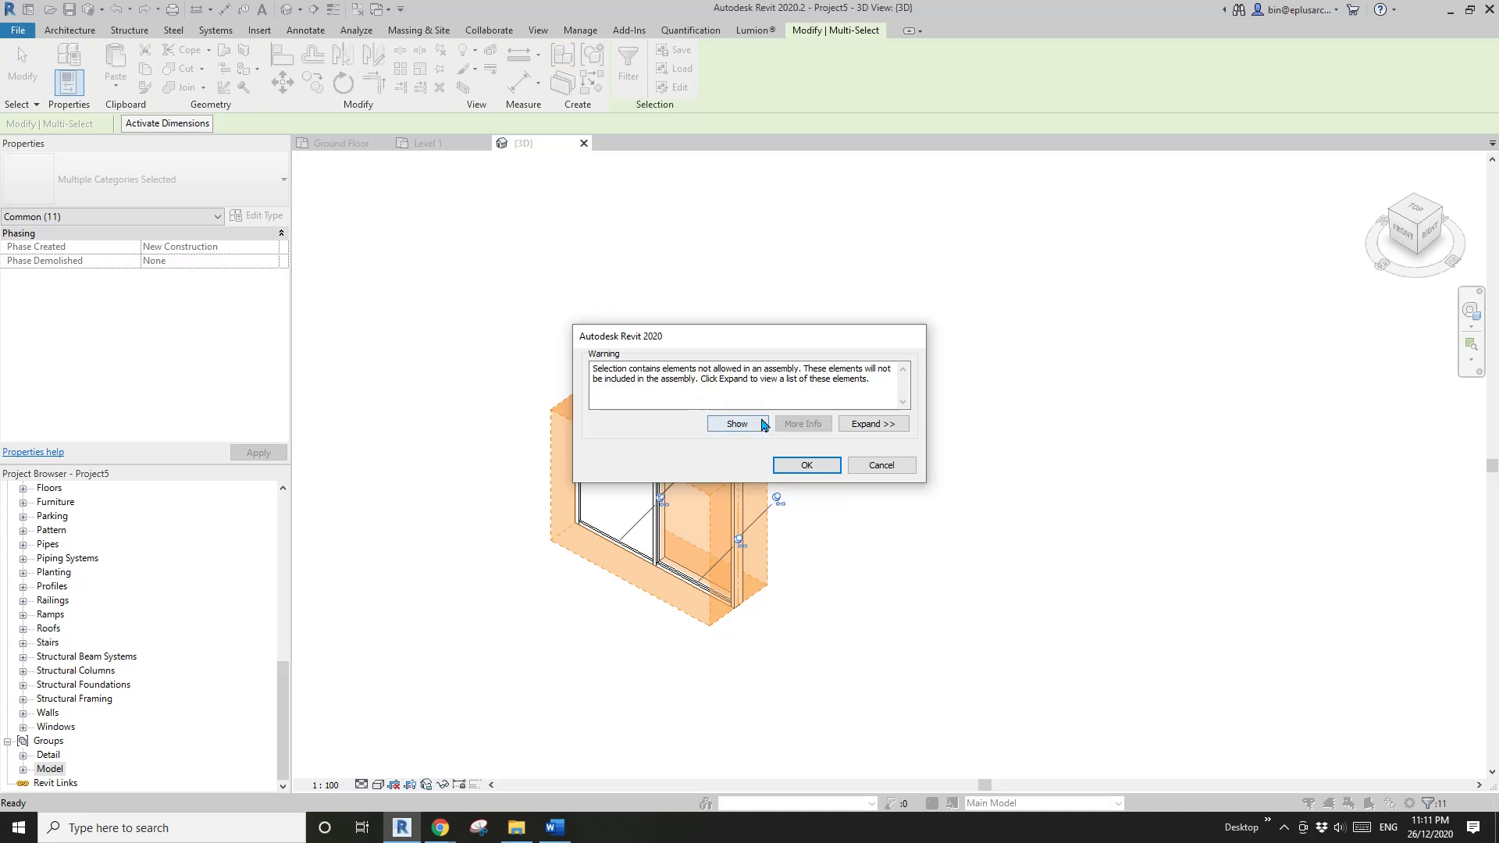
left_click(811, 463)
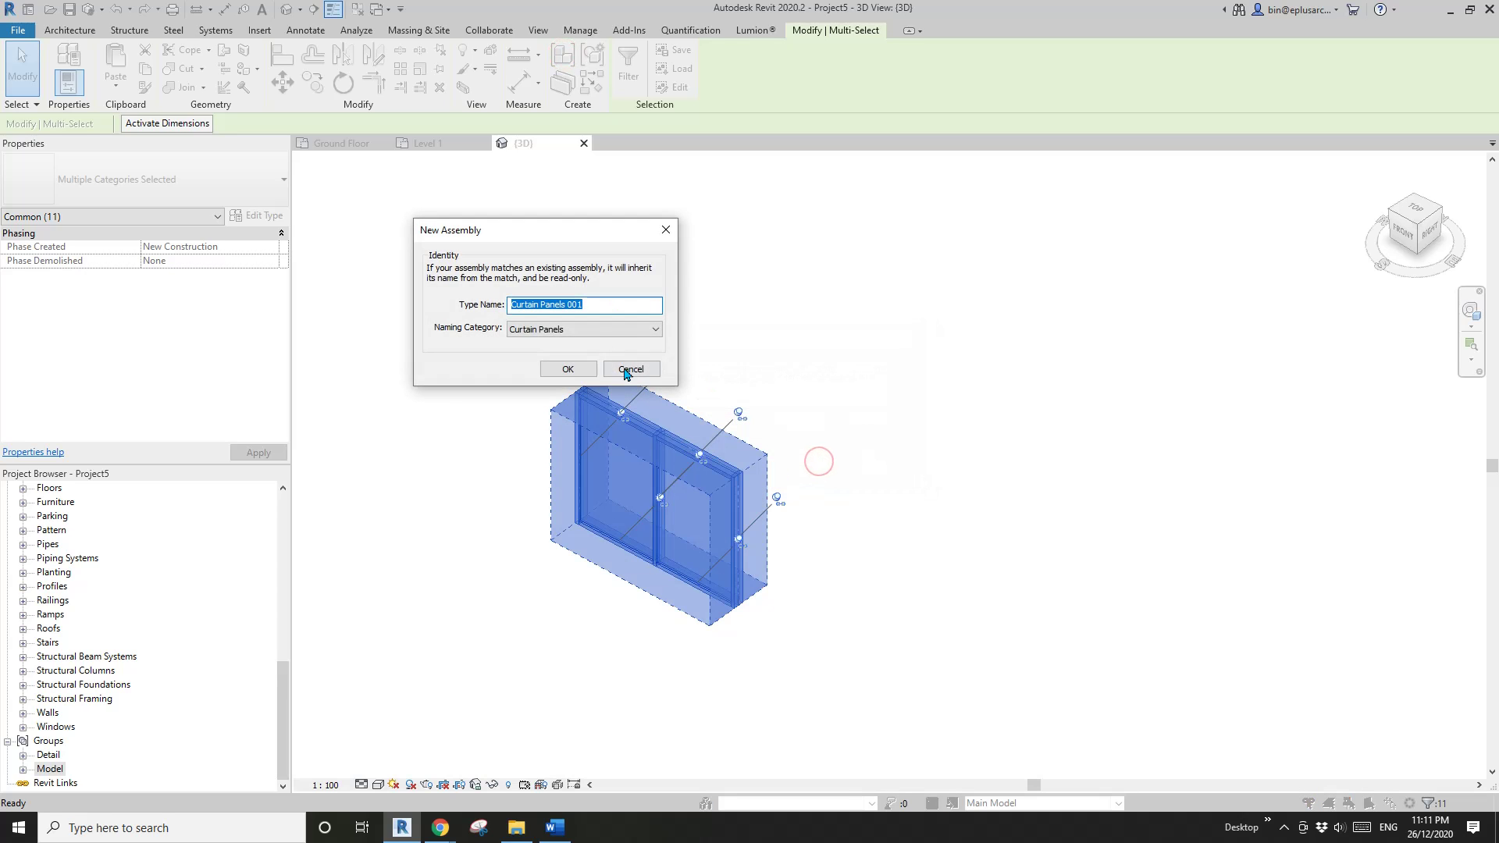
left_click(600, 326)
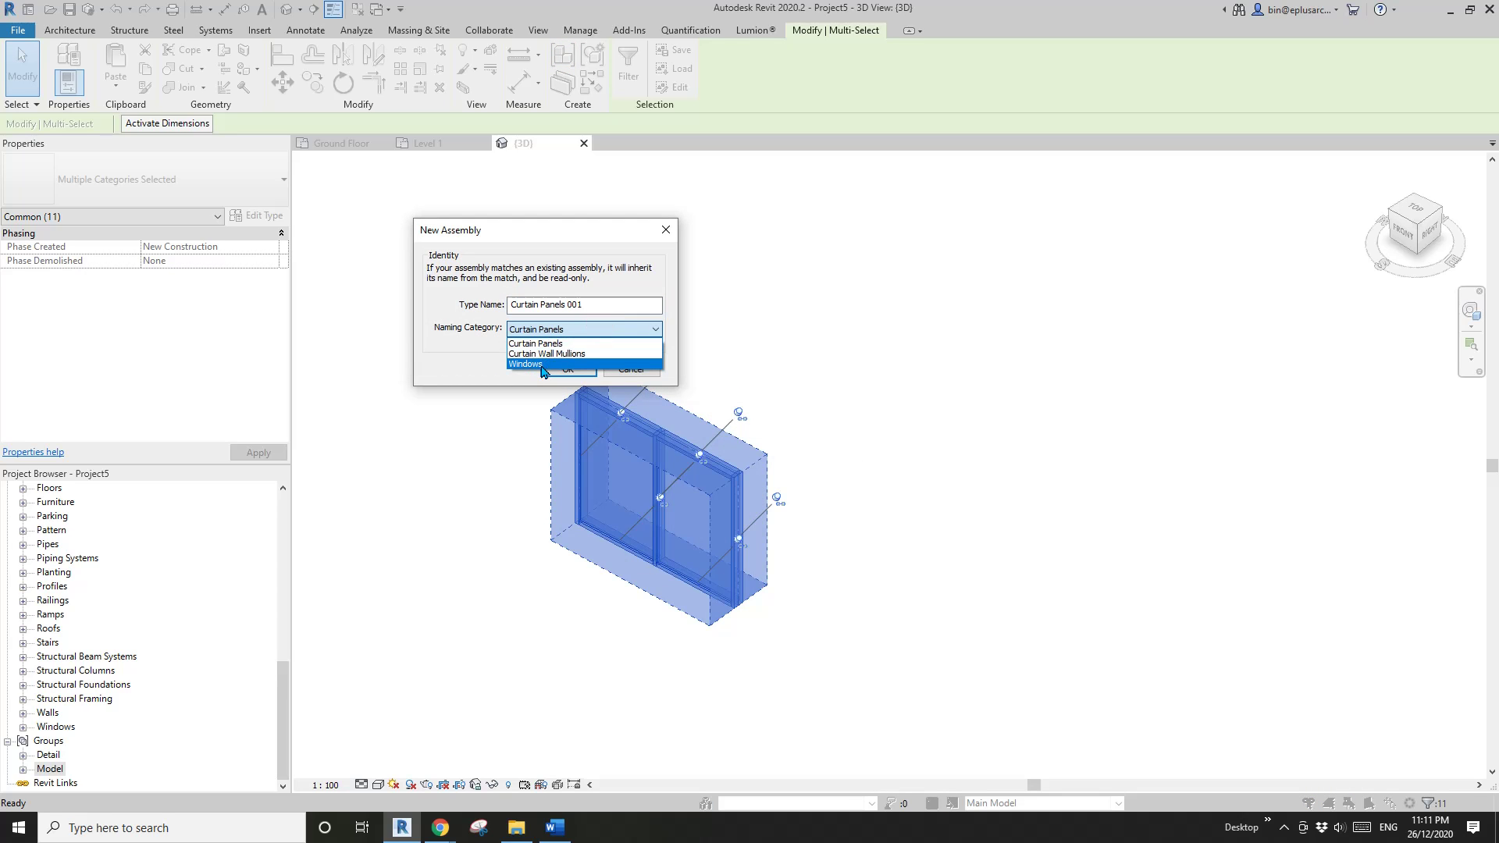
left_click(598, 222)
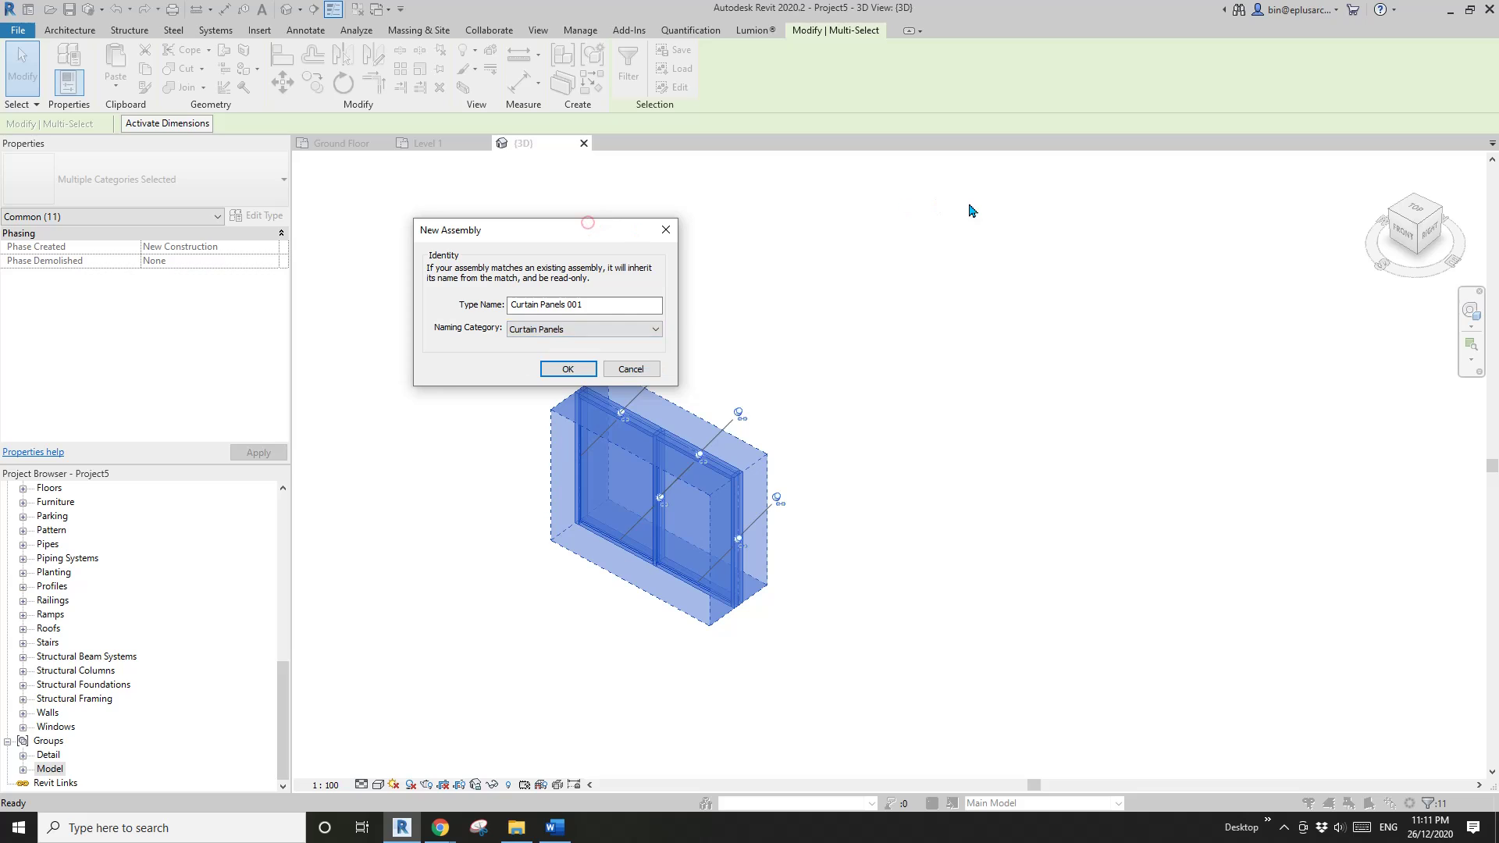
left_click_drag(587, 225, 927, 223)
left_click(922, 320)
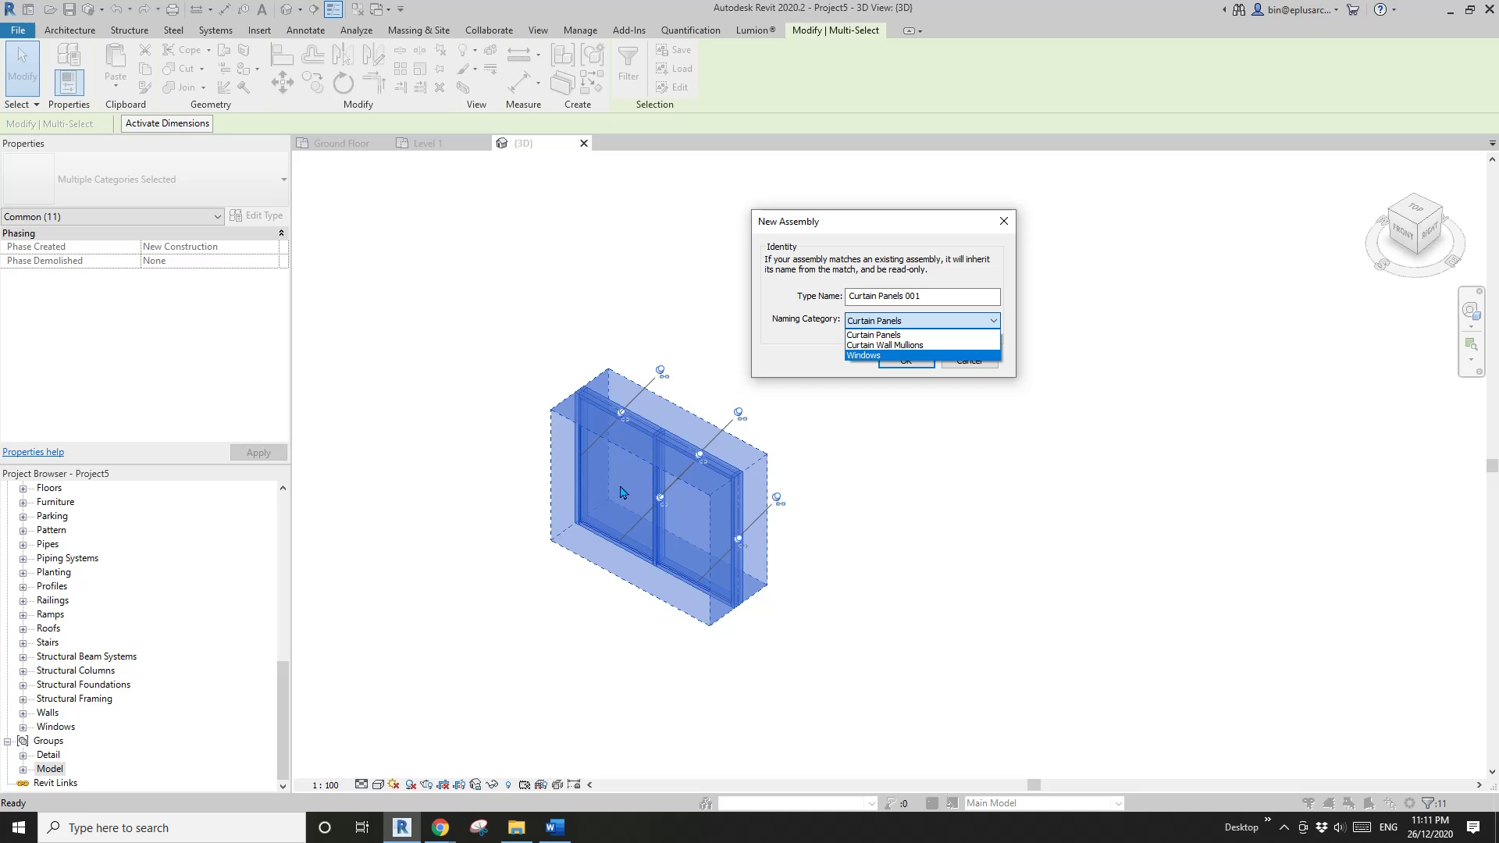
left_click(900, 357)
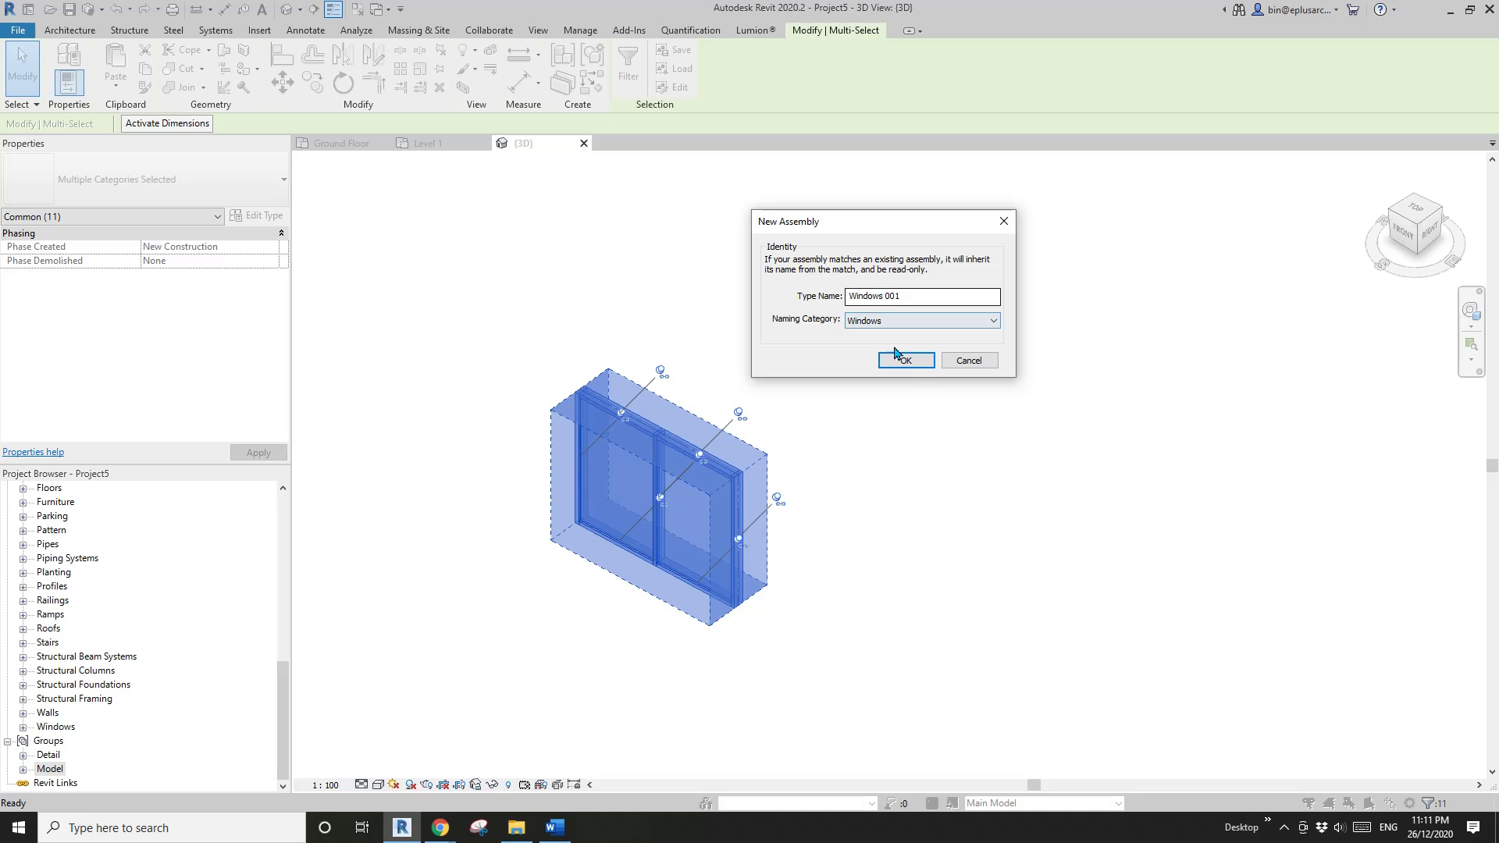
Step: Name the new Windows assembly EX 001 and create it
left_click_drag(910, 296, 764, 302)
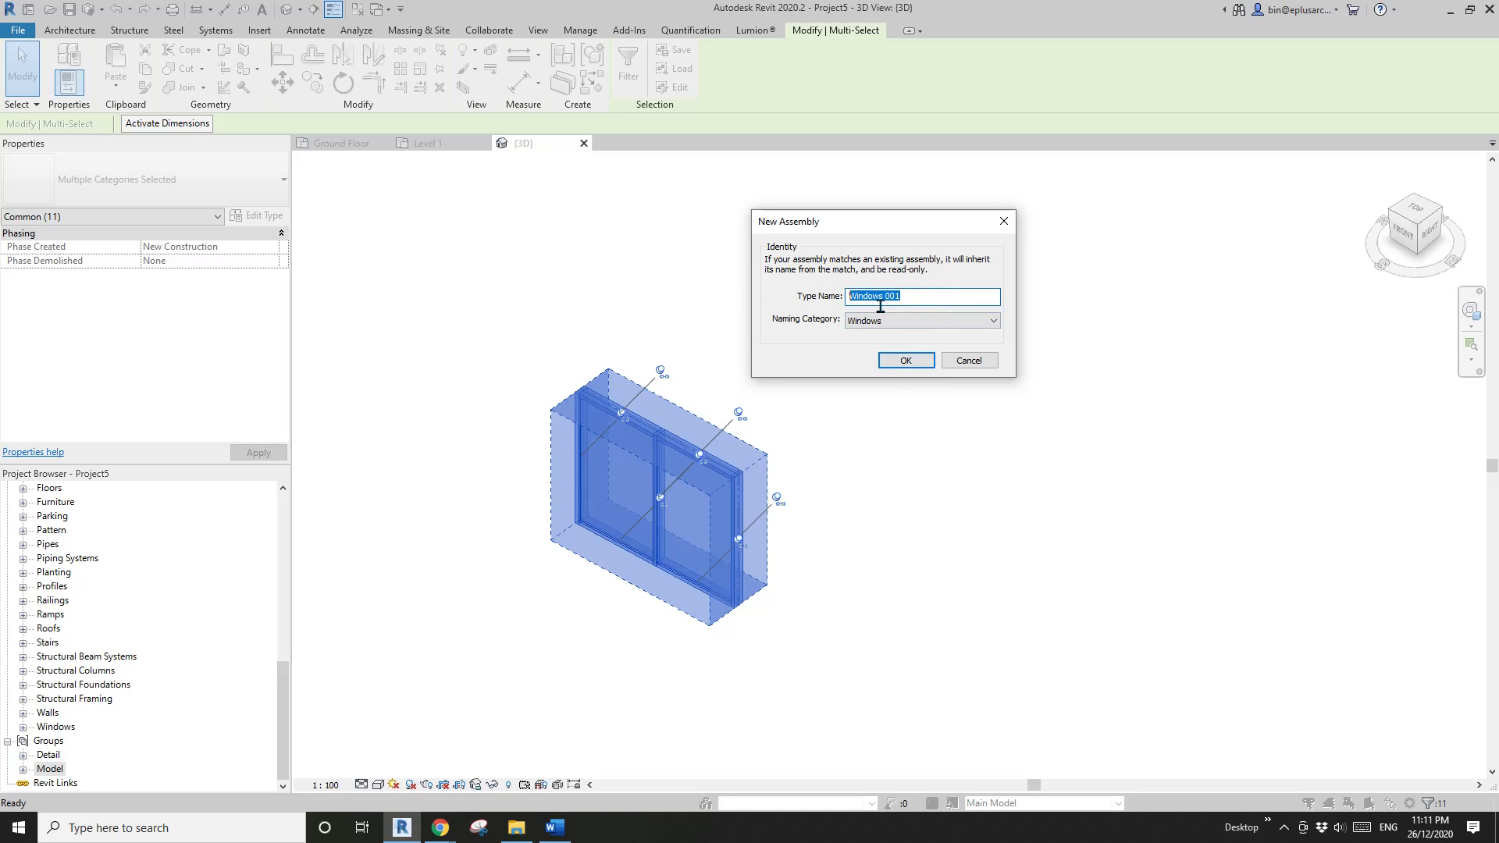
type("eX")
key("BackSpace")
key("BackSpace")
type("EX 00")
left_click(906, 360)
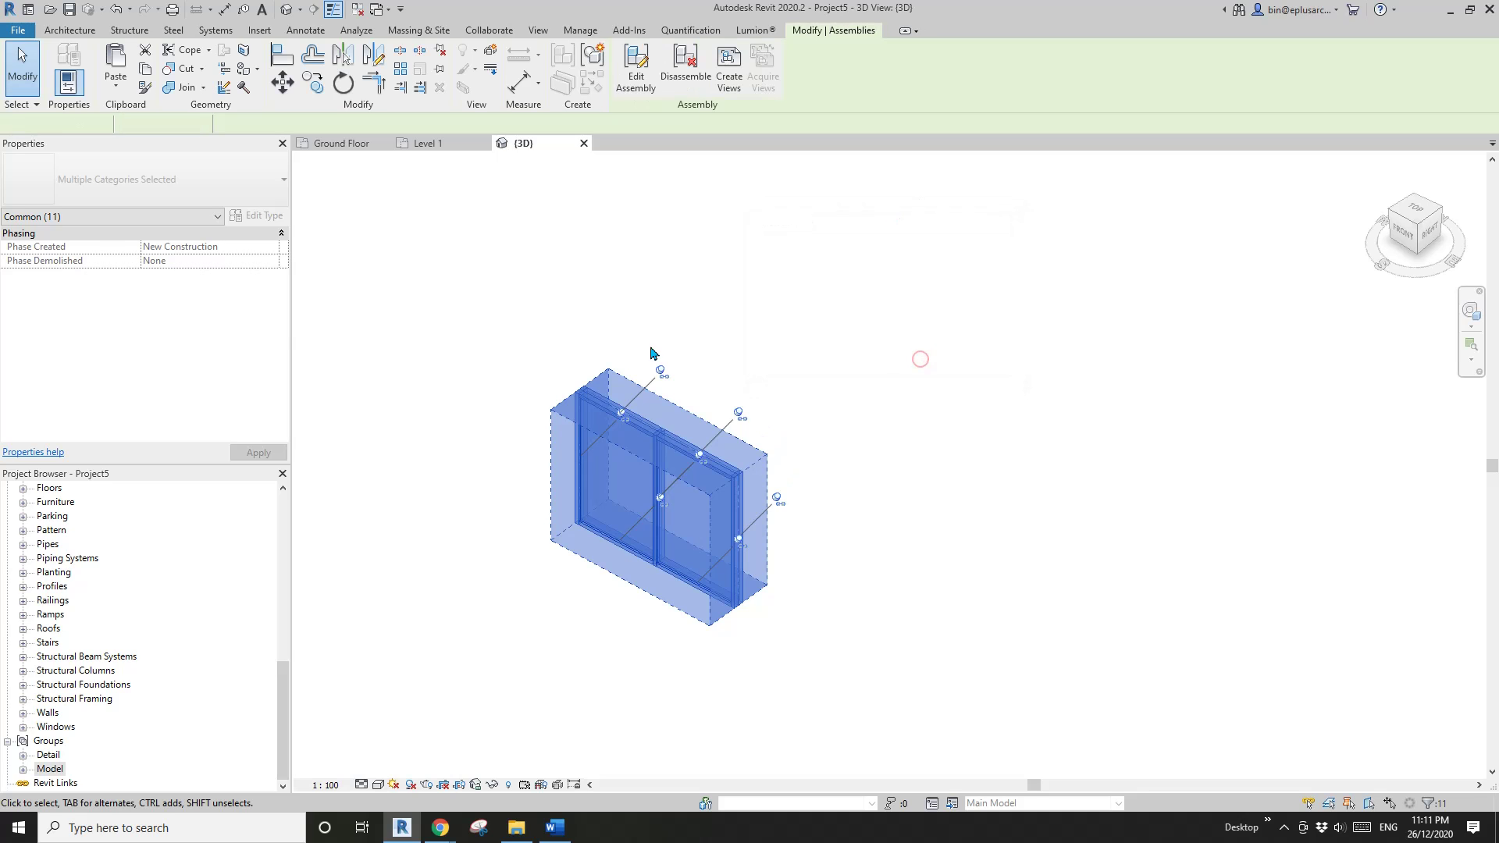
left_click(837, 347)
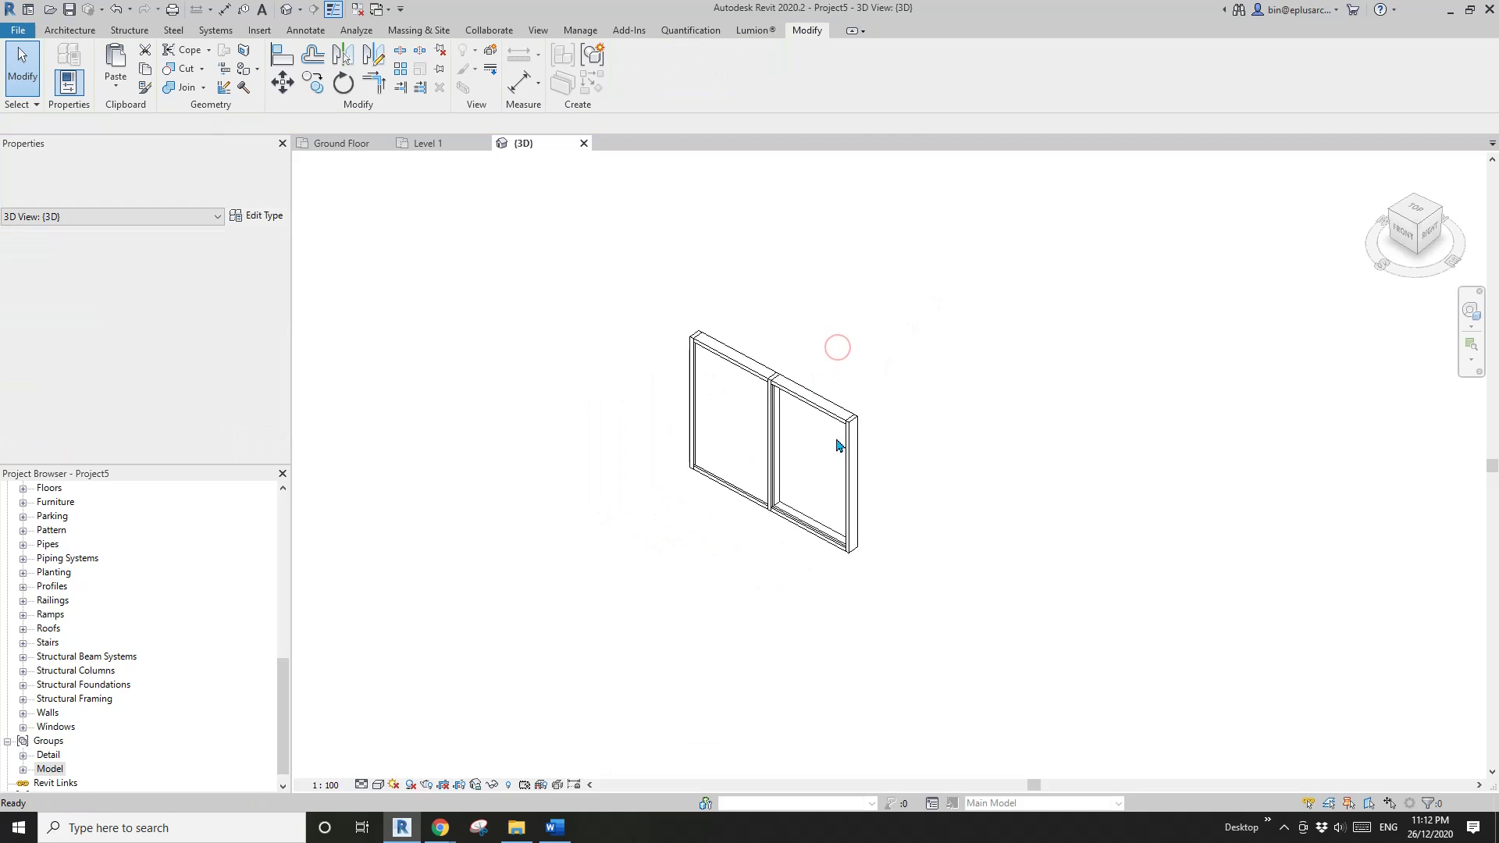
Step: Find the EX 001 assembly in the project browser and select it in the 3D view to examine its properties
left_click(763, 436)
key("Escape")
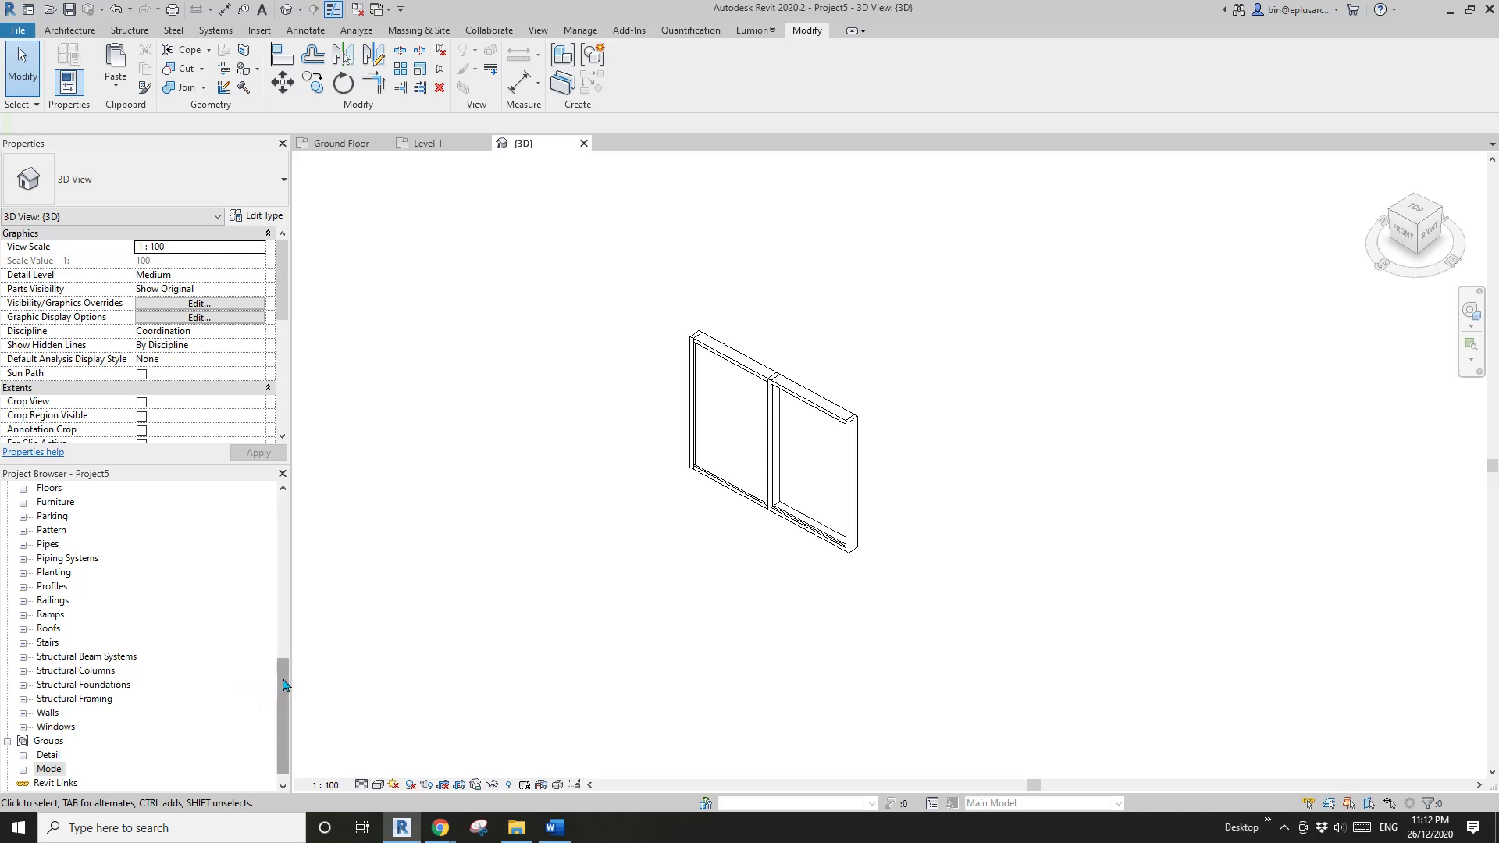
left_click_drag(283, 686, 284, 747)
left_click(44, 783)
left_click(9, 784)
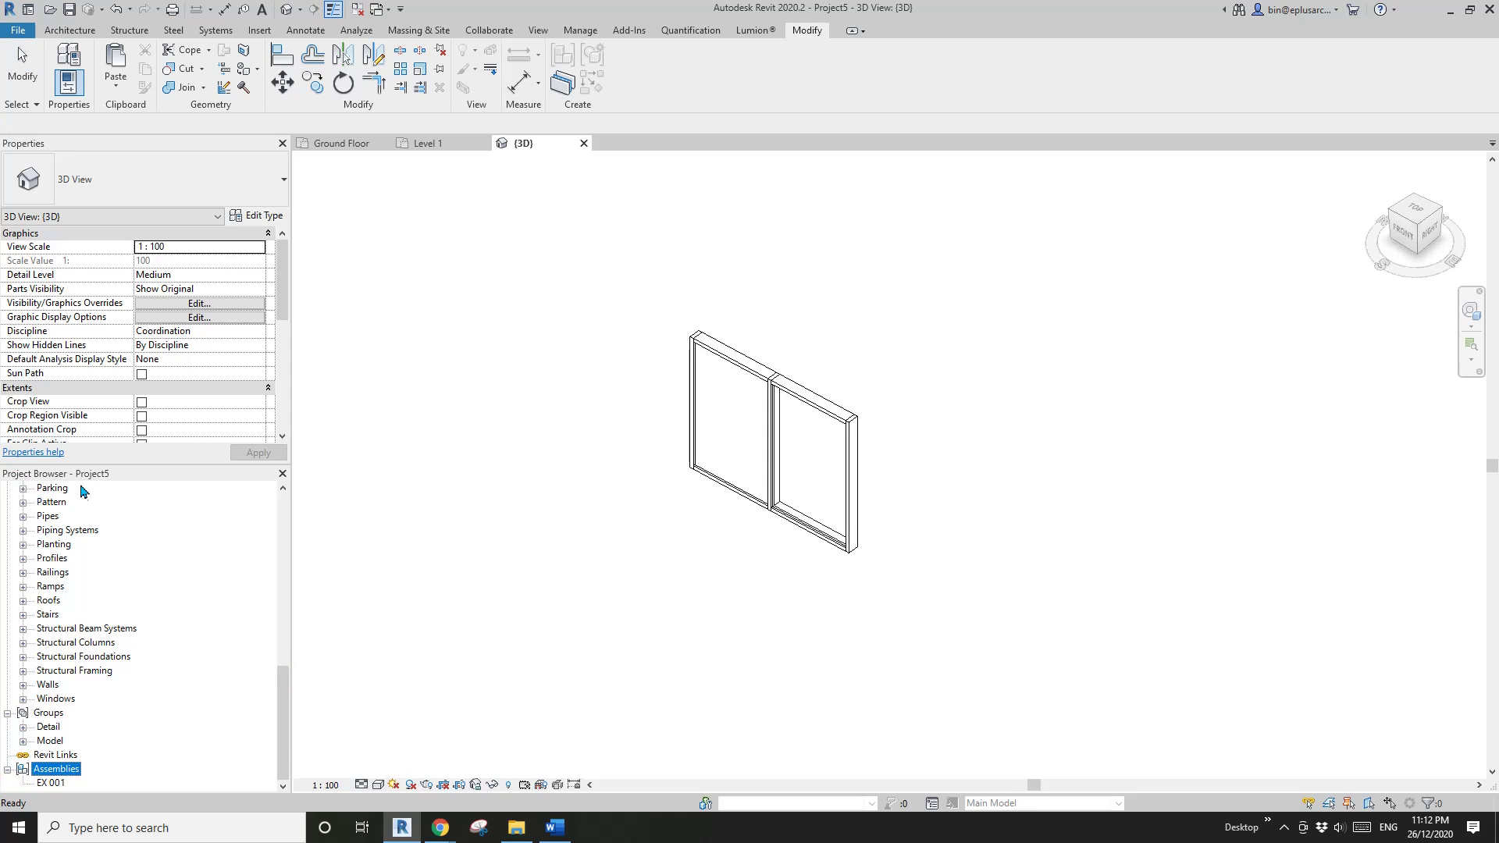
left_click(50, 783)
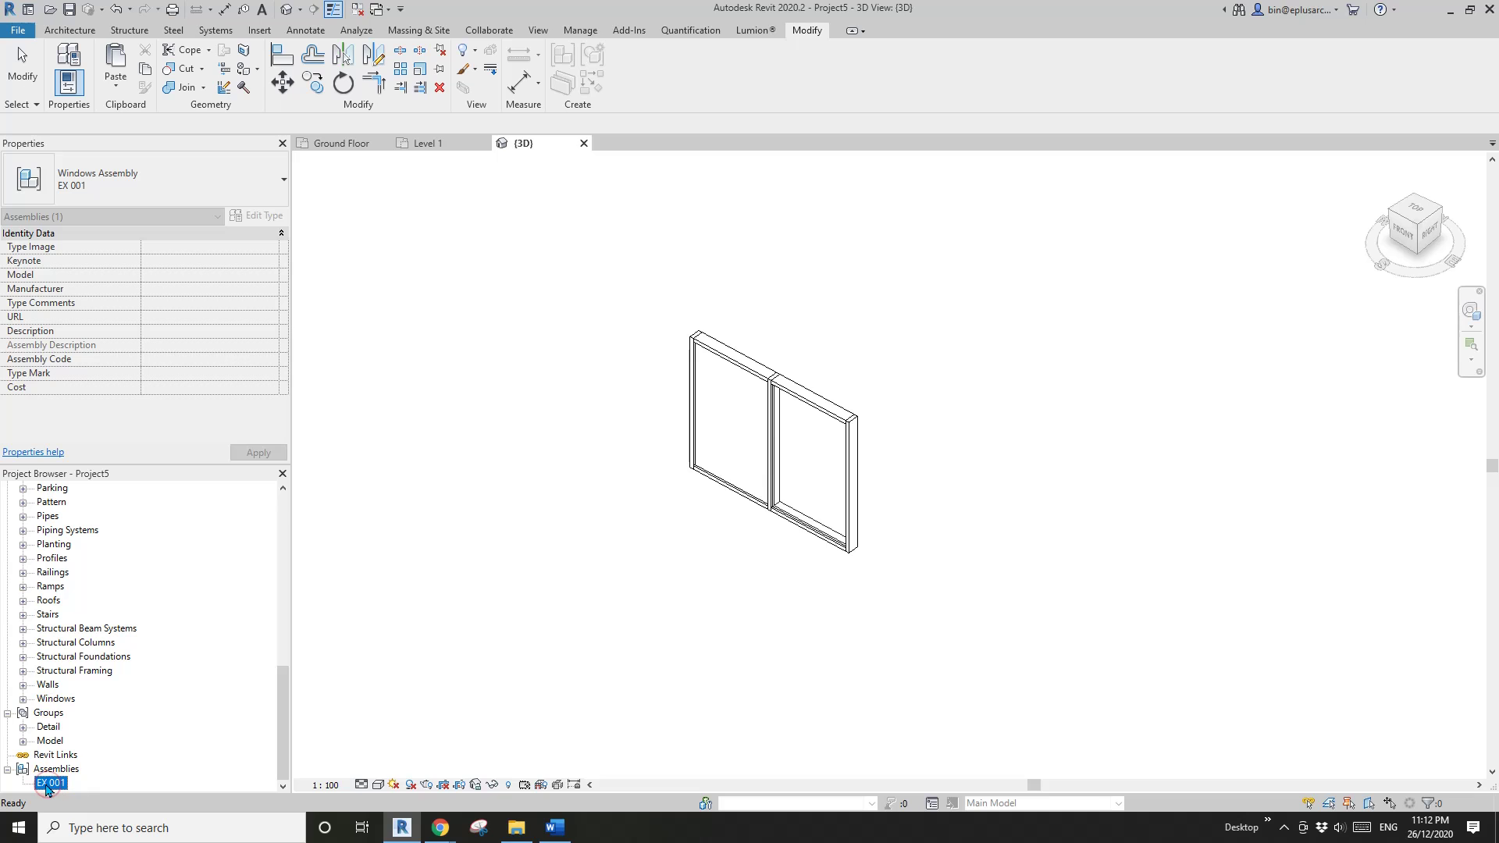
left_click(749, 440)
left_click_drag(759, 497, 548, 509)
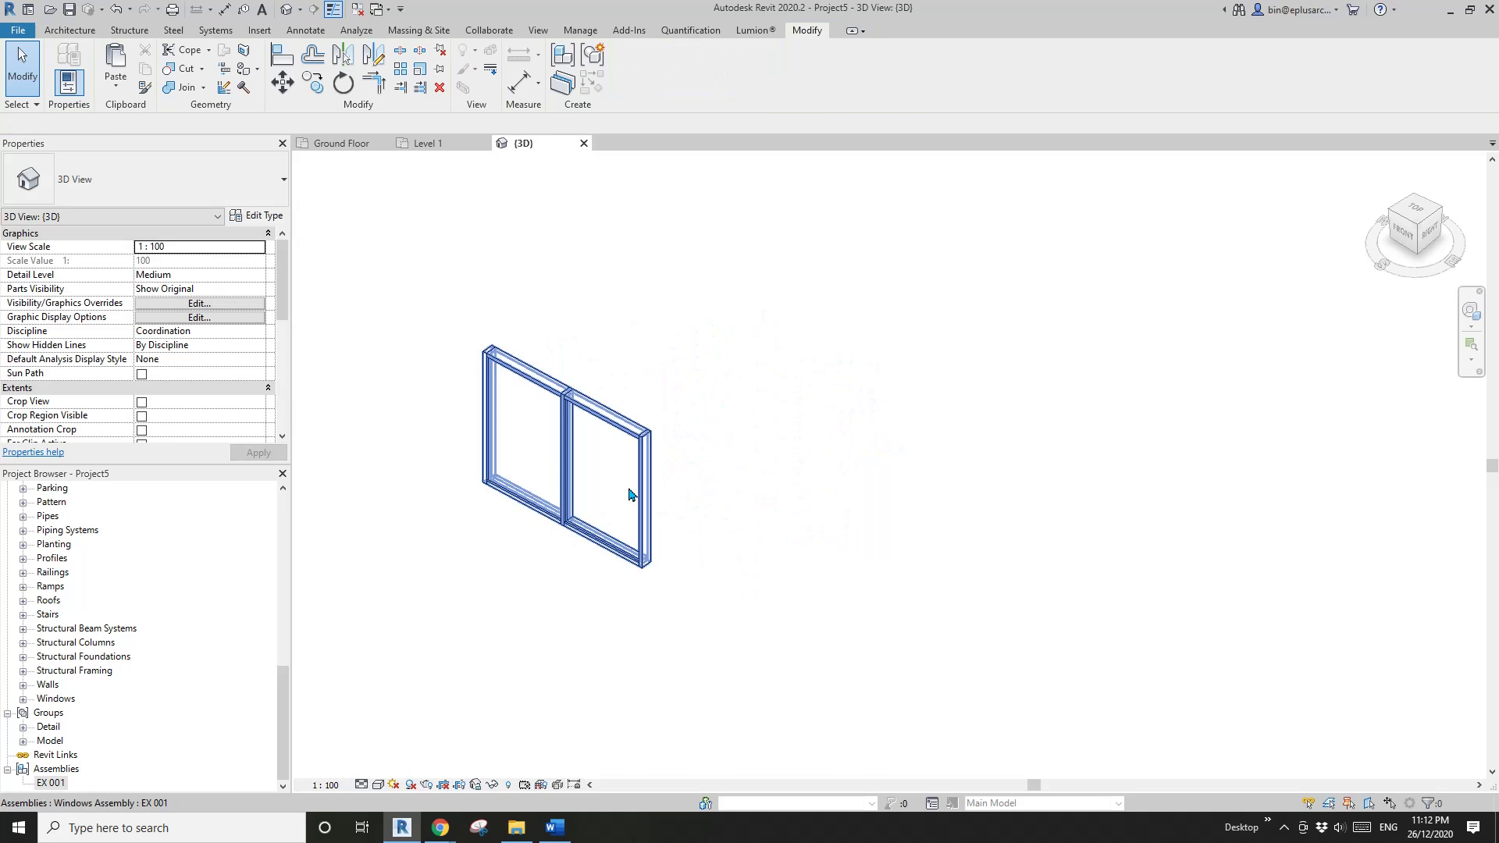
left_click(547, 508)
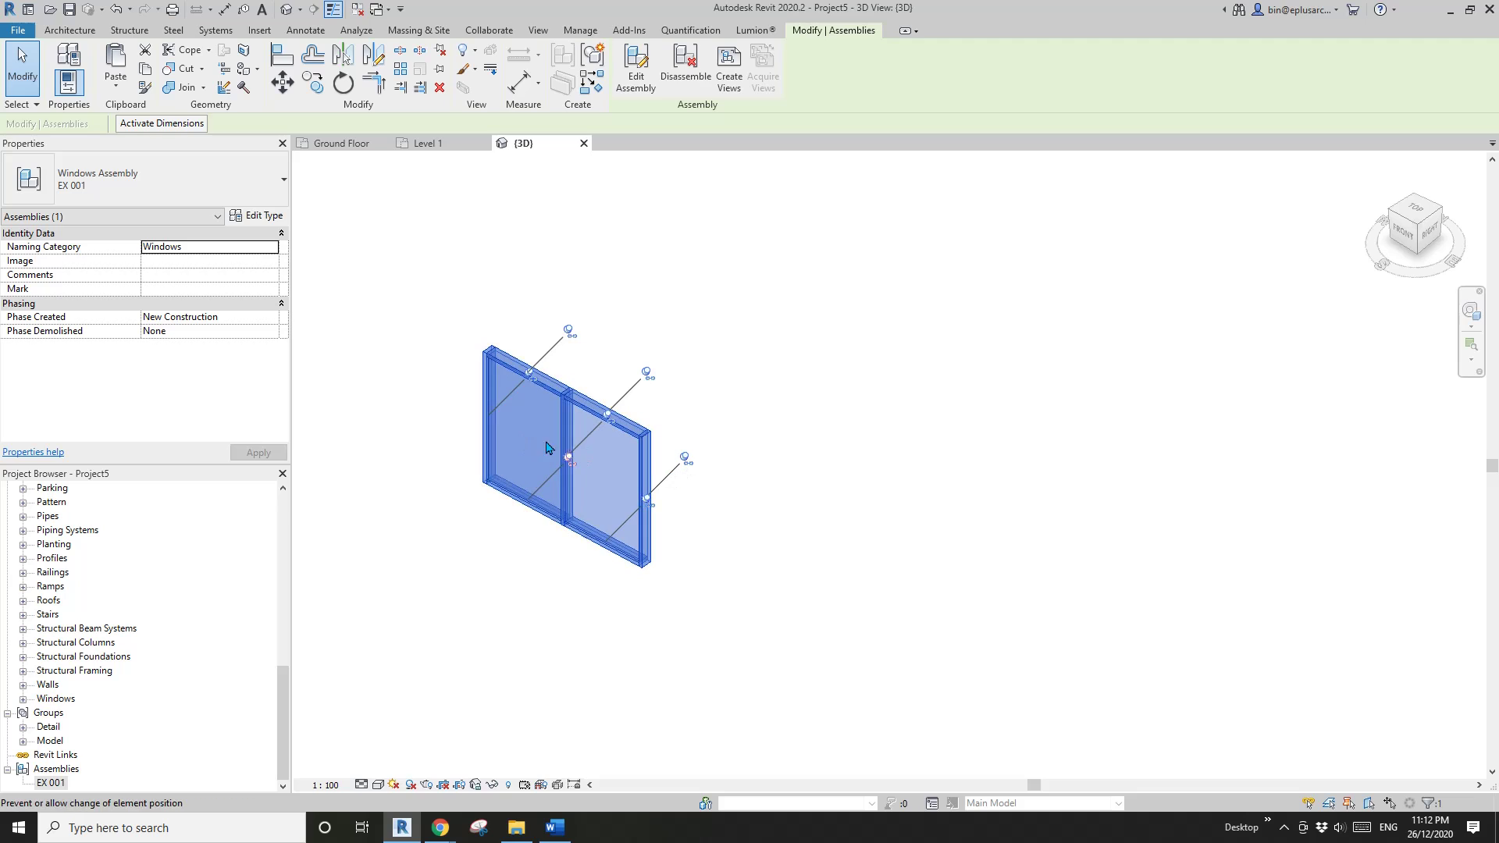
left_click_drag(532, 469, 629, 457)
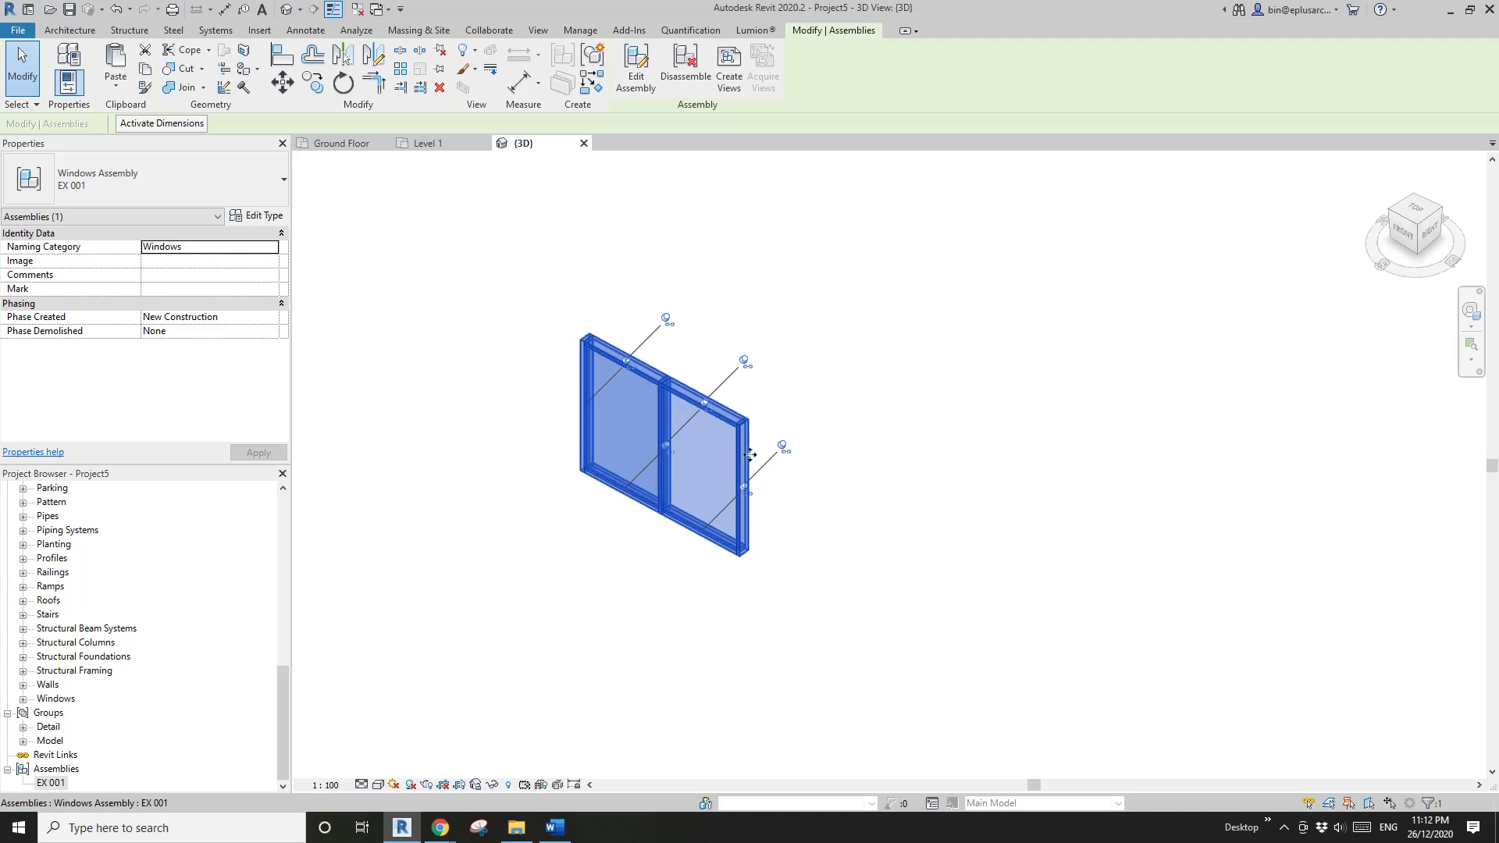
middle_click_drag(839, 509, 867, 493)
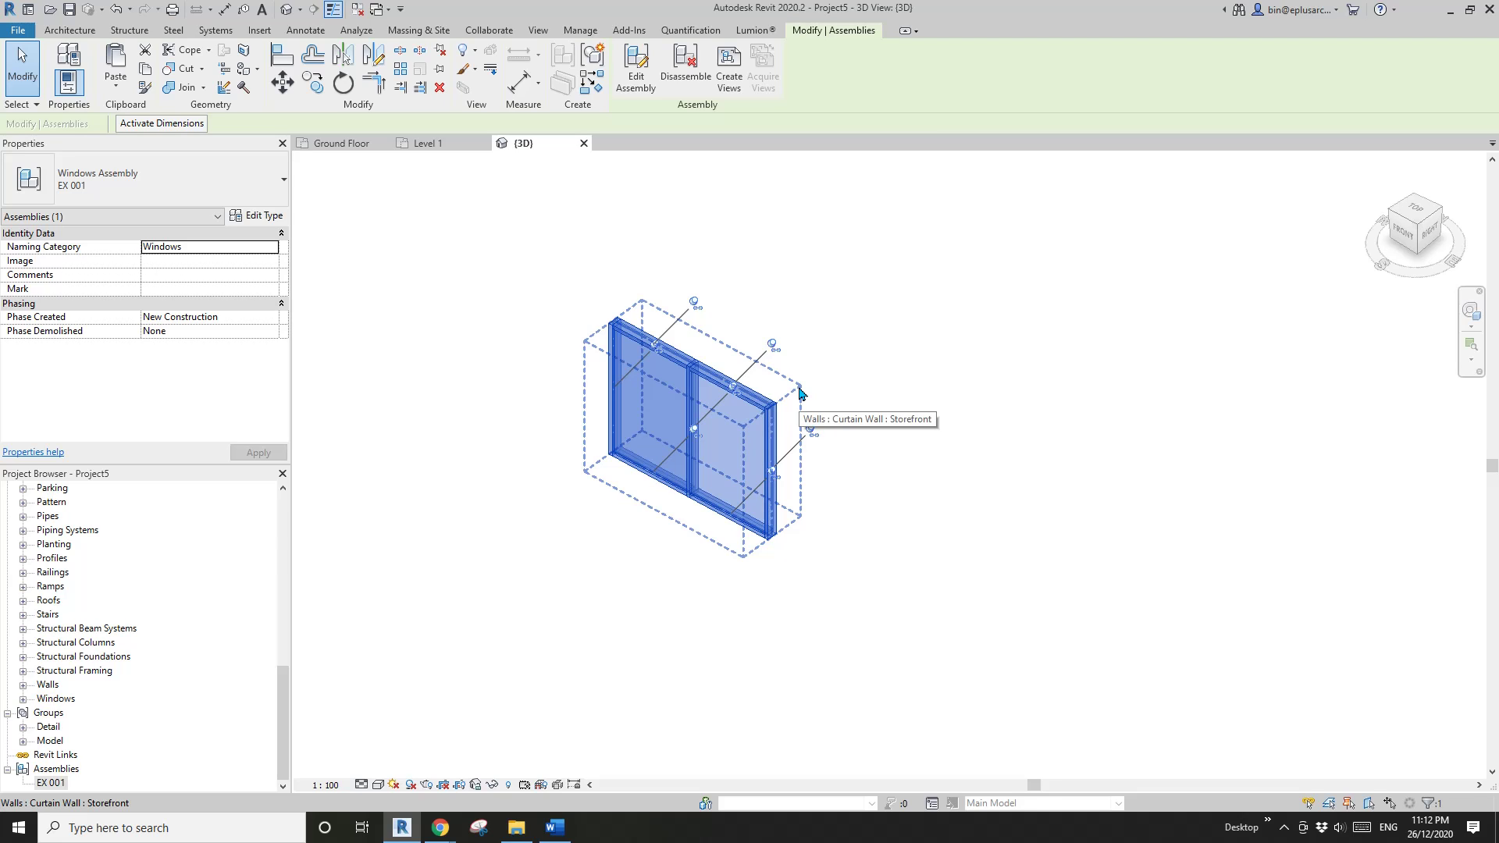
Step: Select the storefront curtain wall separately from its assembly and shorten the wall to about 2300 mm by moving its right end
left_click(798, 399)
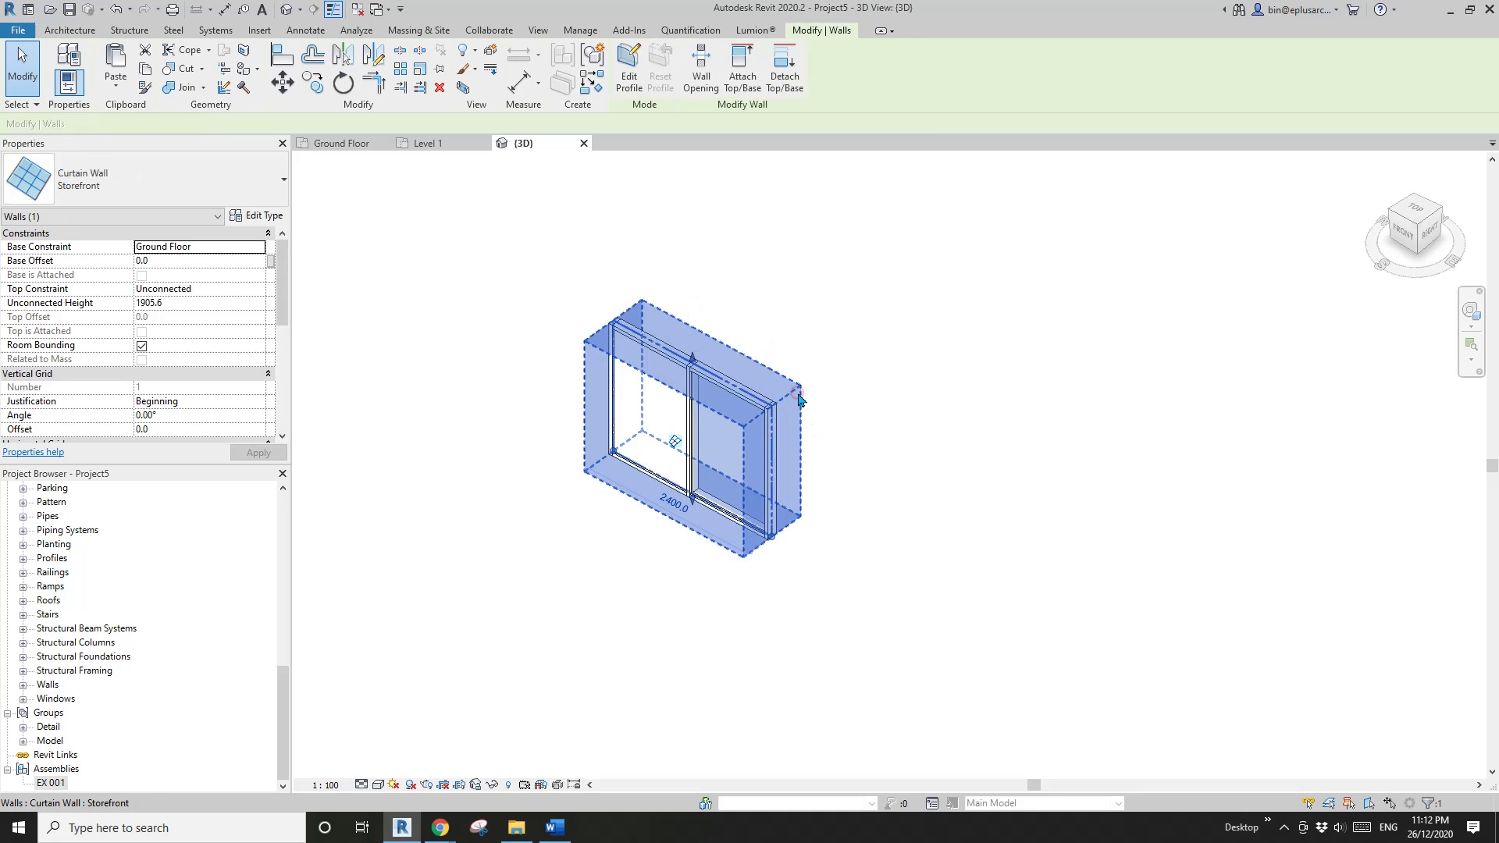
left_click(885, 397)
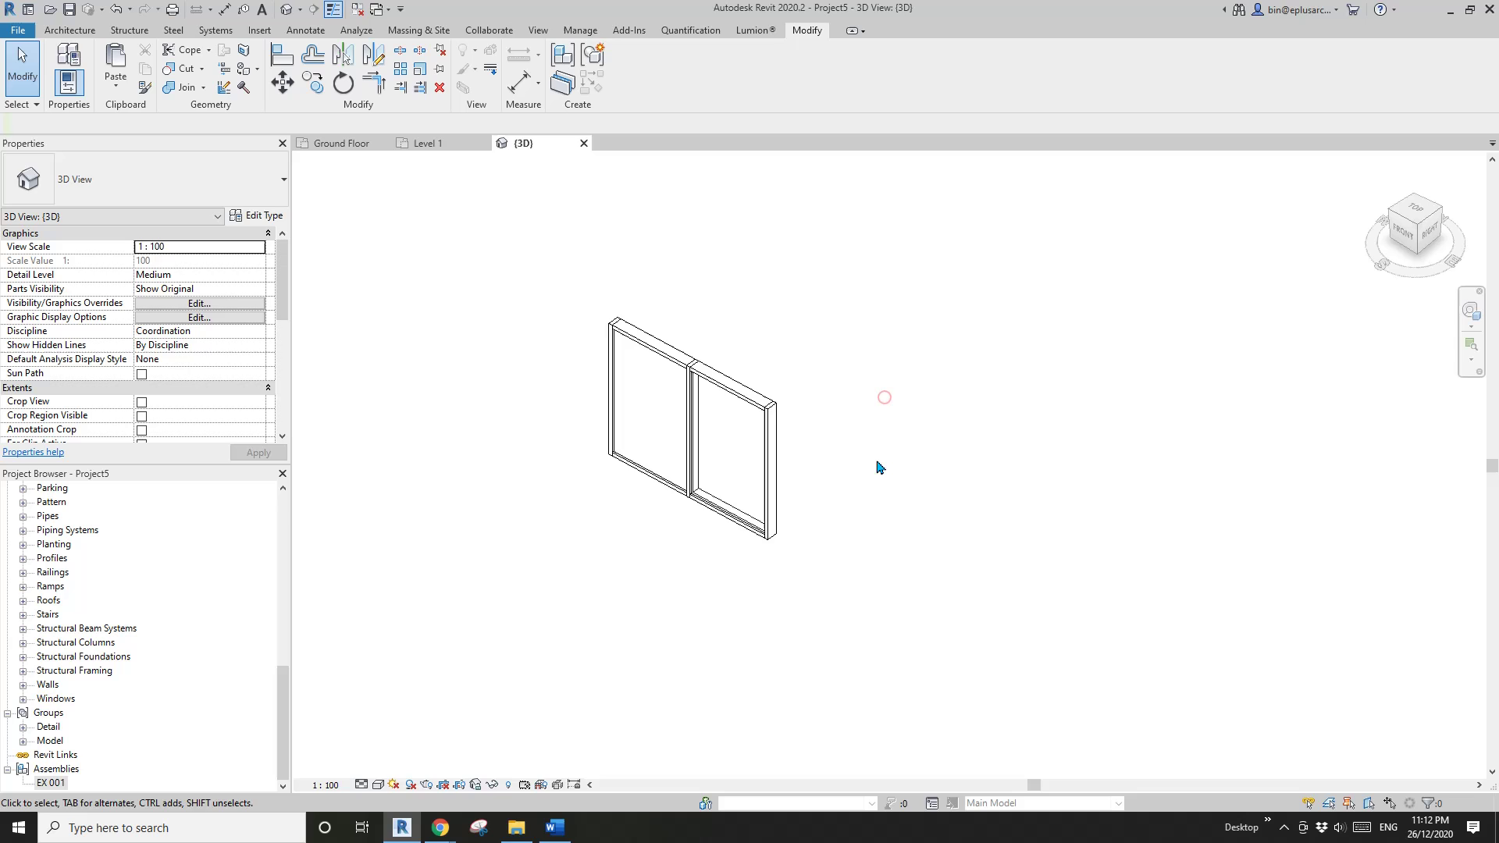
left_click(791, 387)
left_click(877, 549)
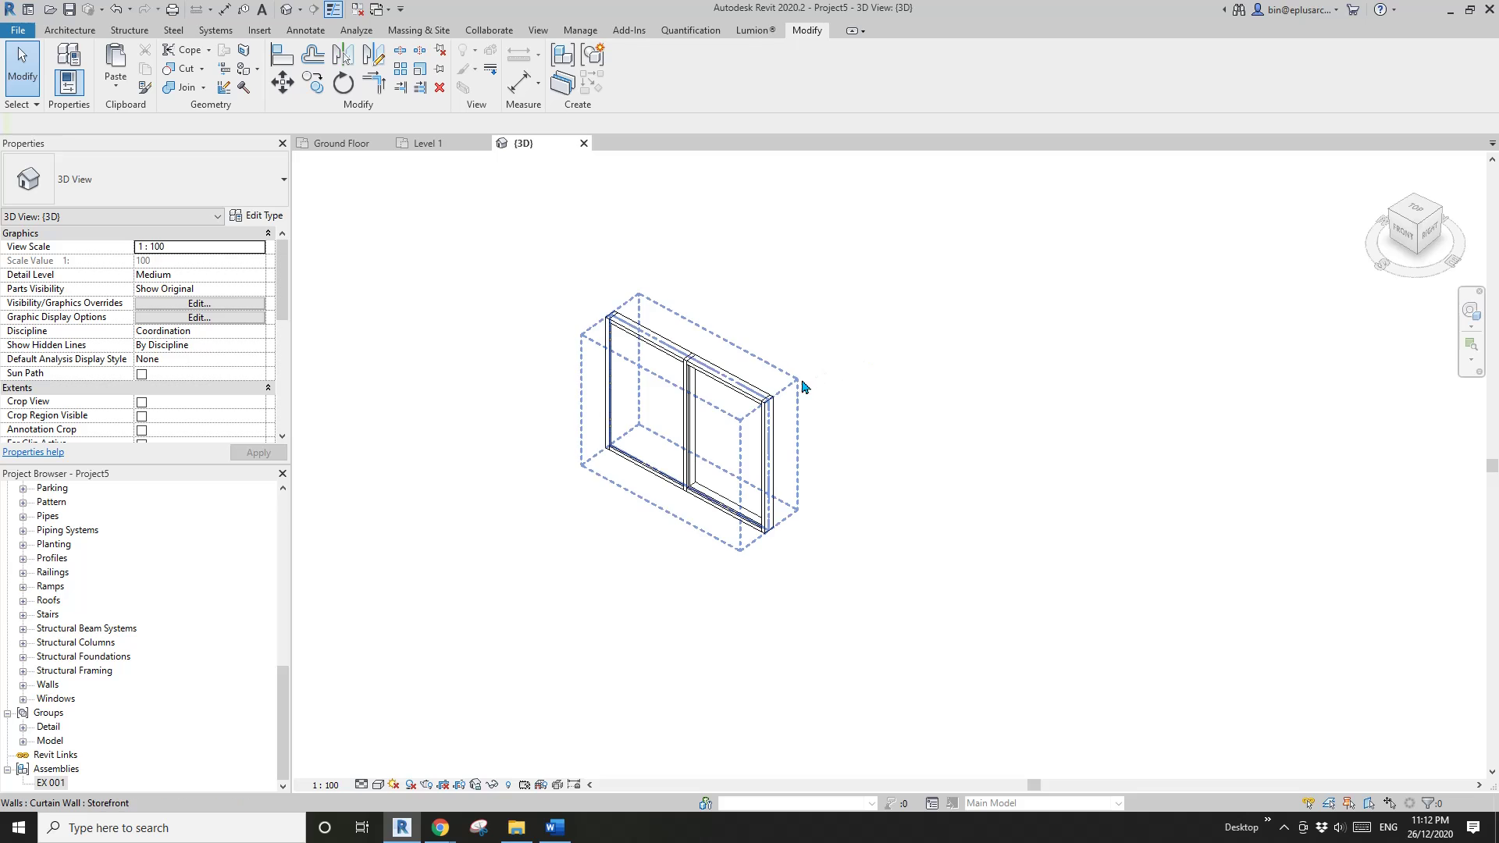
left_click(801, 383)
mouse_move(768, 530)
left_mouse_down()
mouse_move(813, 553)
mouse_move(762, 526)
left_mouse_up()
left_click(854, 530)
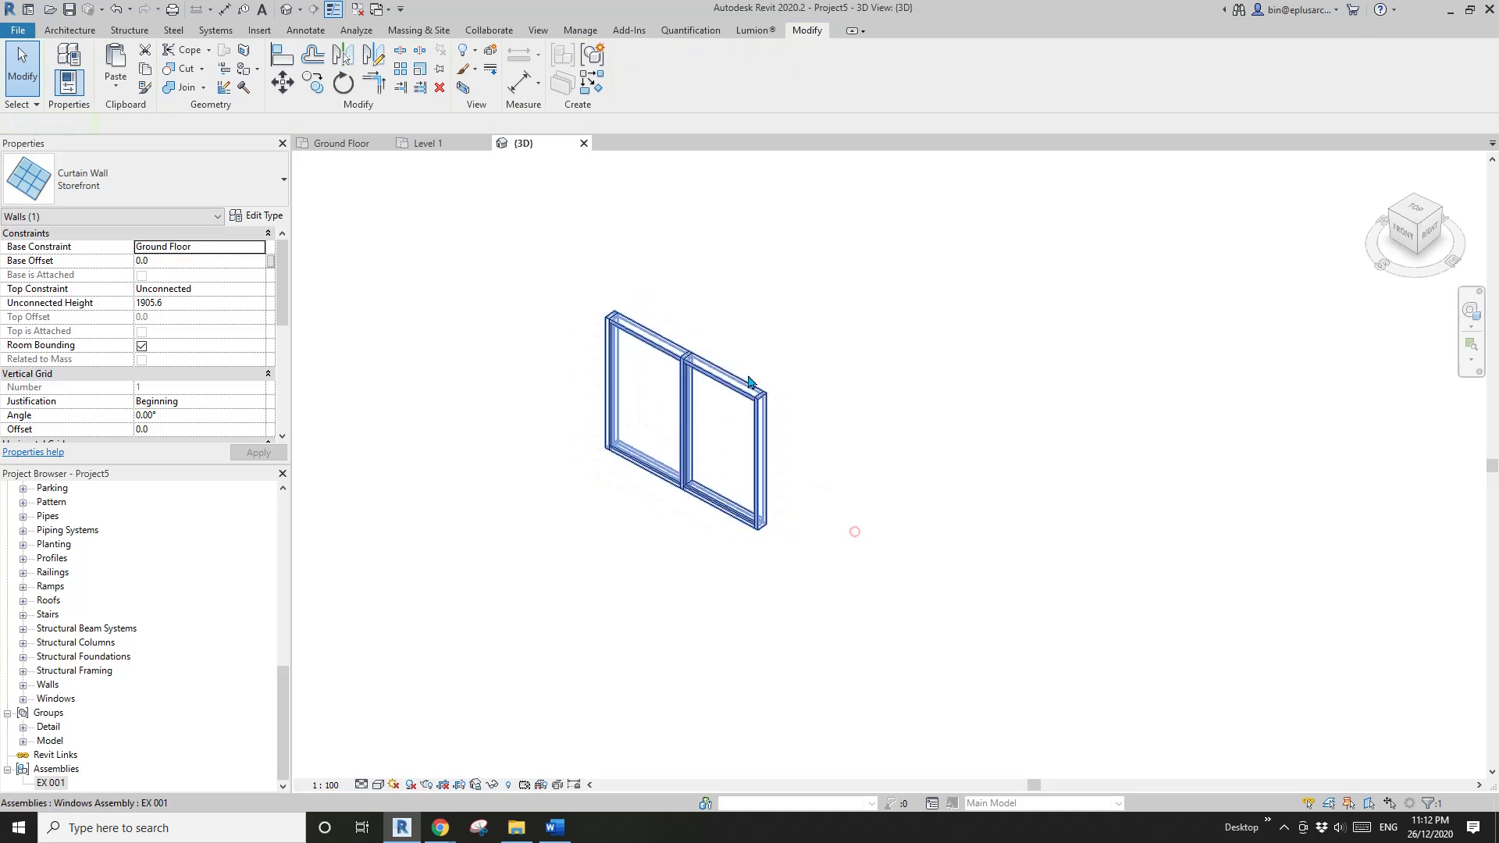
Step: Select the EX 001 assembly and then its right vertical mullion alone to examine the member's properties
left_click(734, 381)
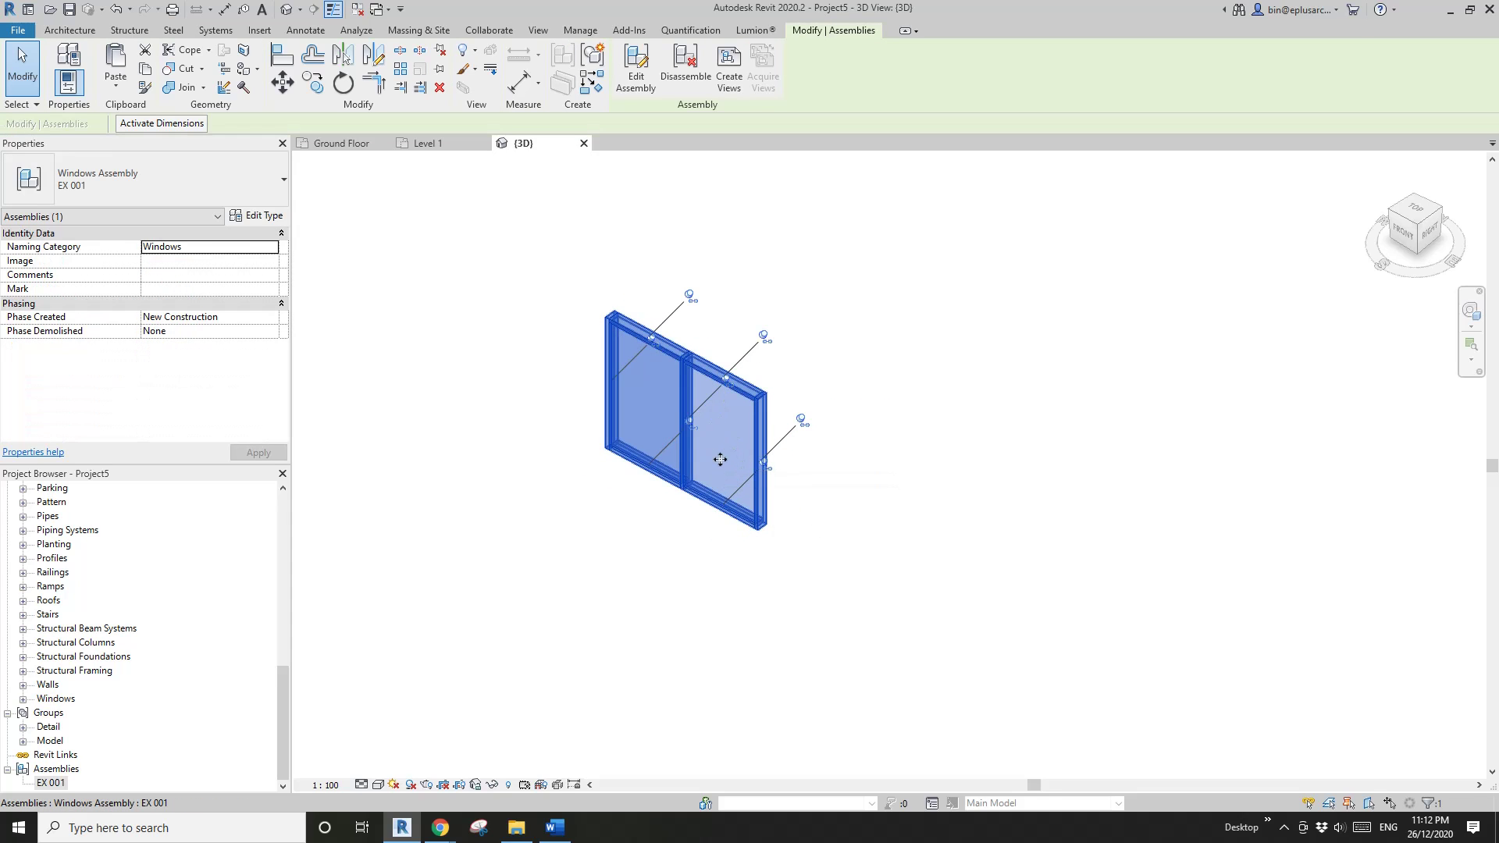
key("Tab")
left_click(754, 468)
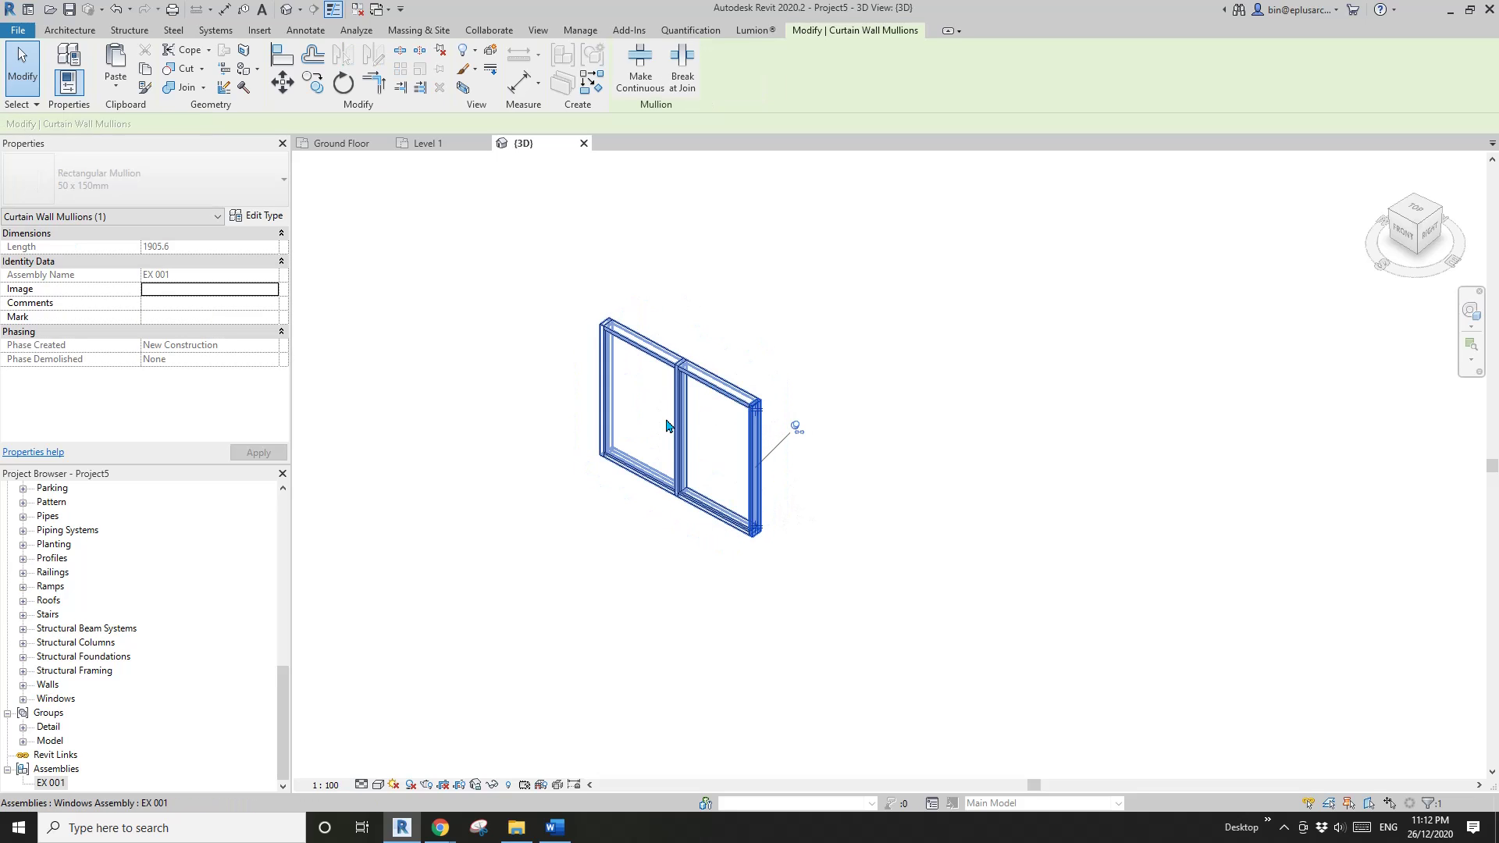
middle_click_drag(711, 456, 716, 460)
left_click(711, 460)
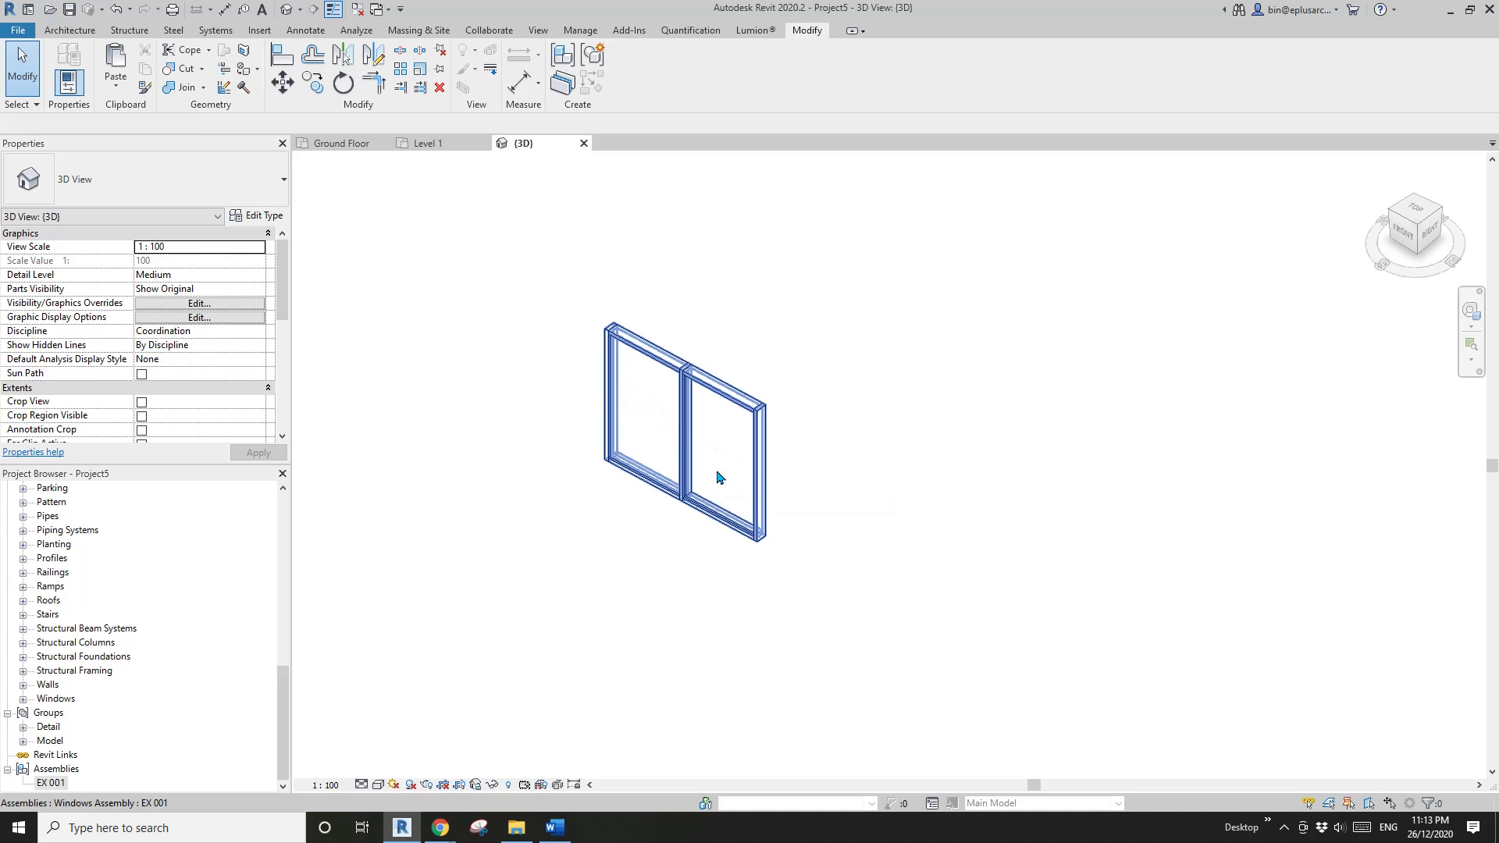
left_click(44, 29)
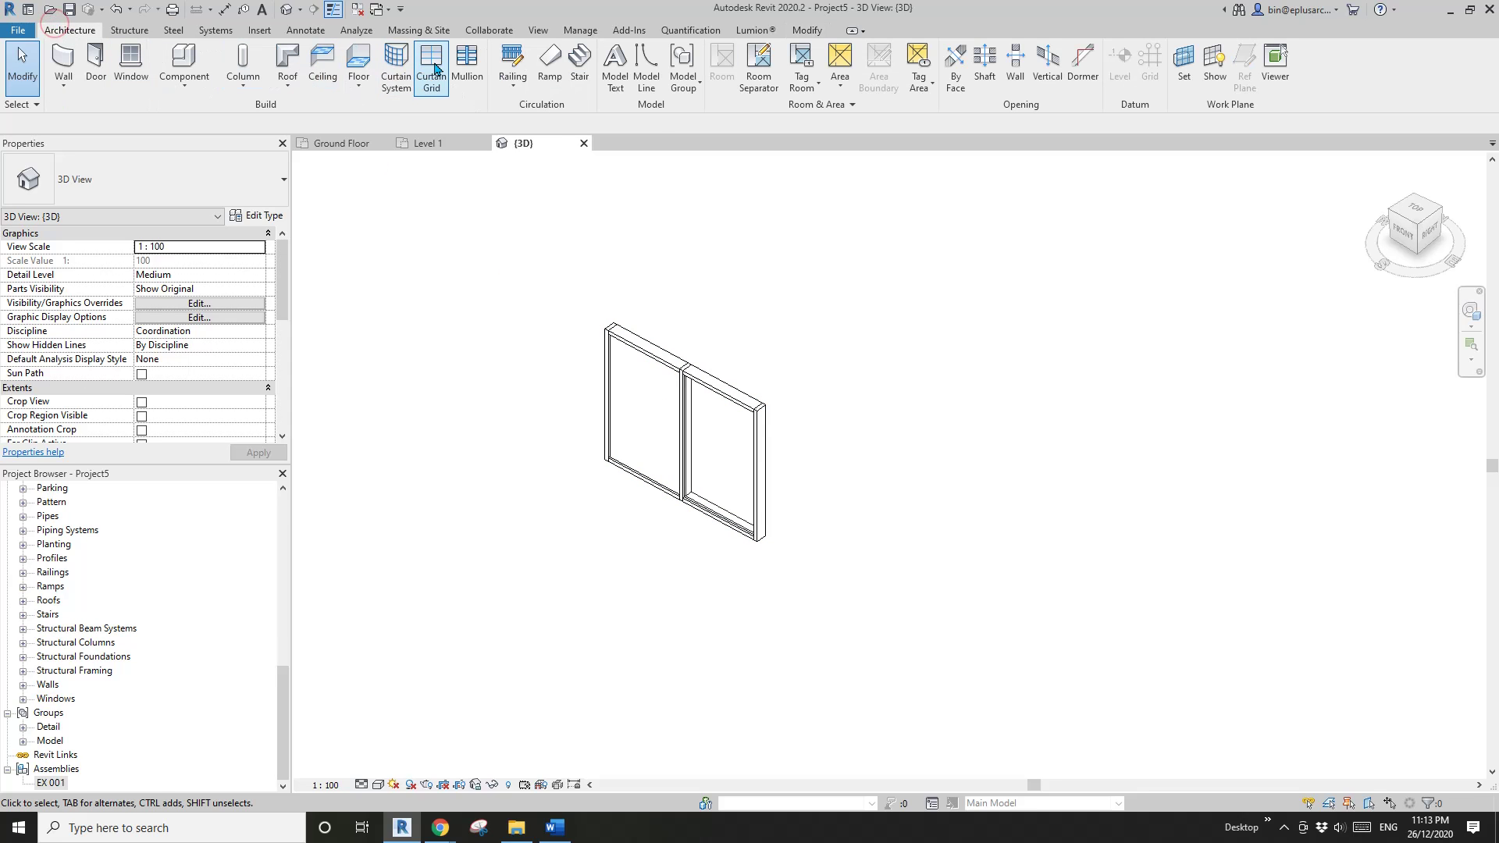
middle_click_drag(709, 428, 777, 440)
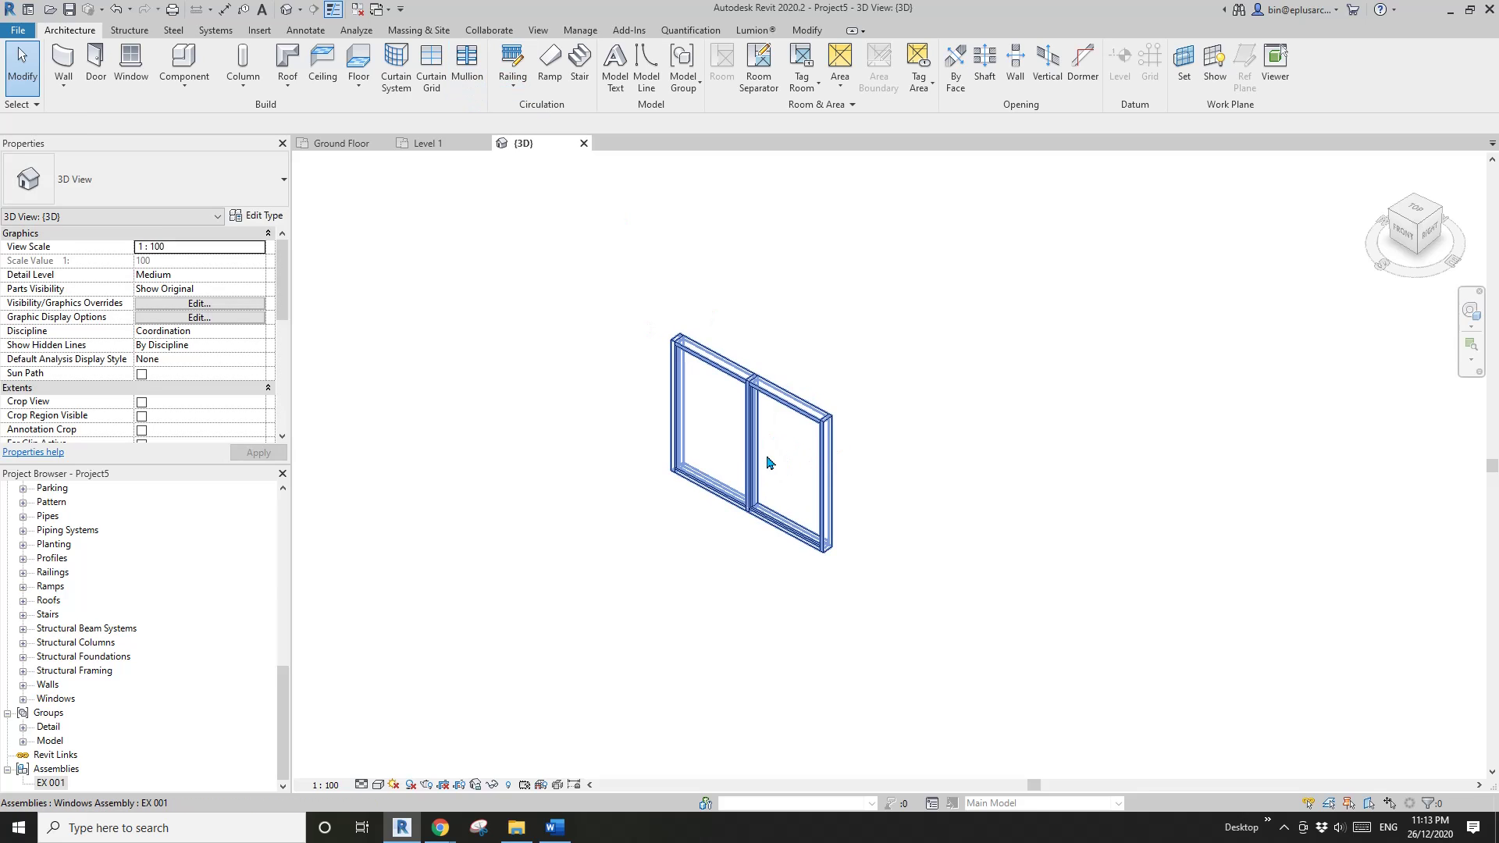
scroll(767, 462, "up", 2)
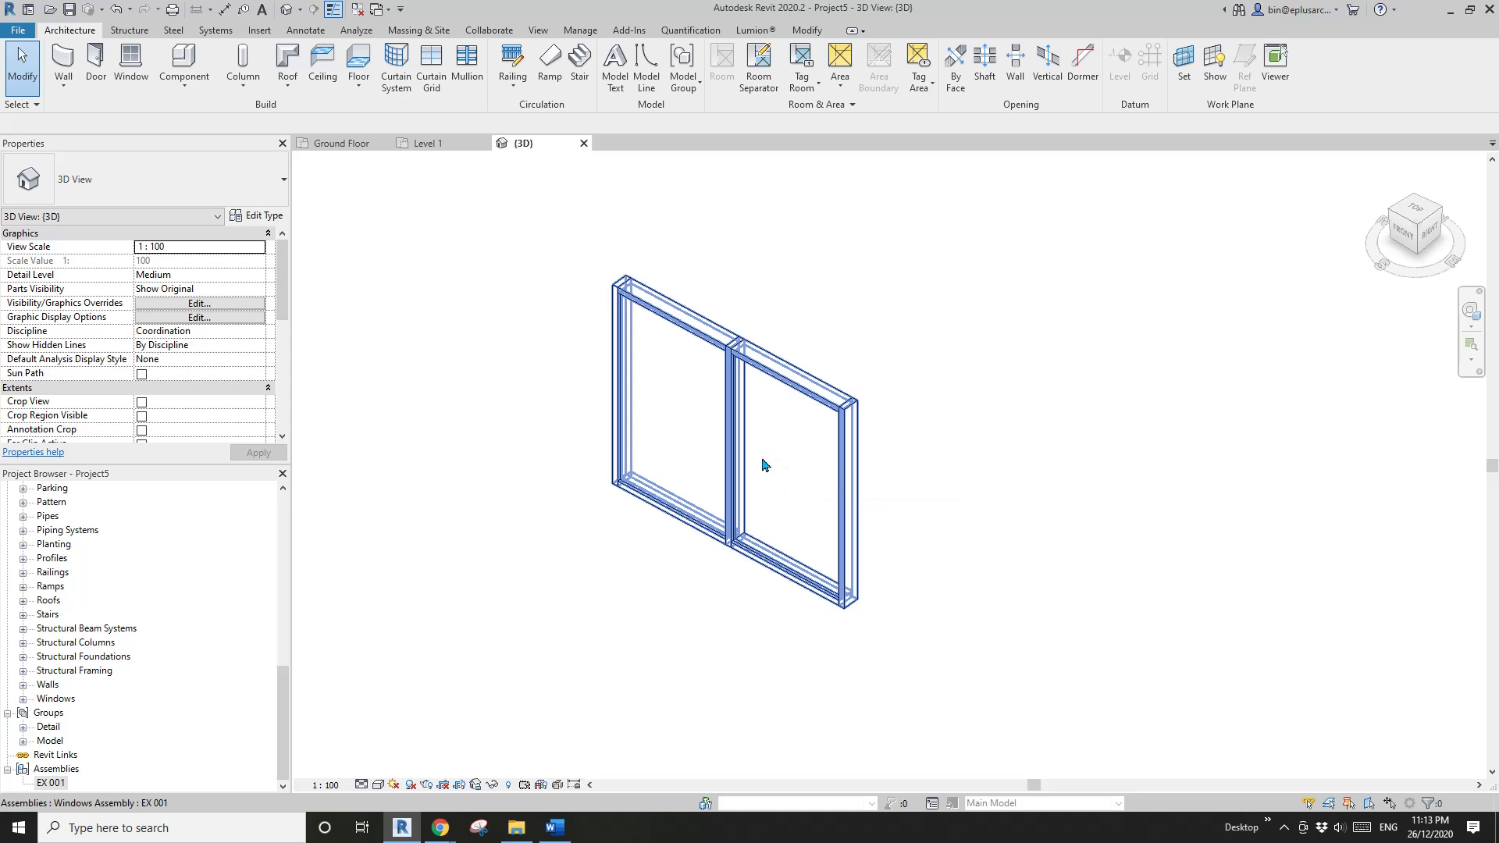
scroll(763, 472, "down", 1)
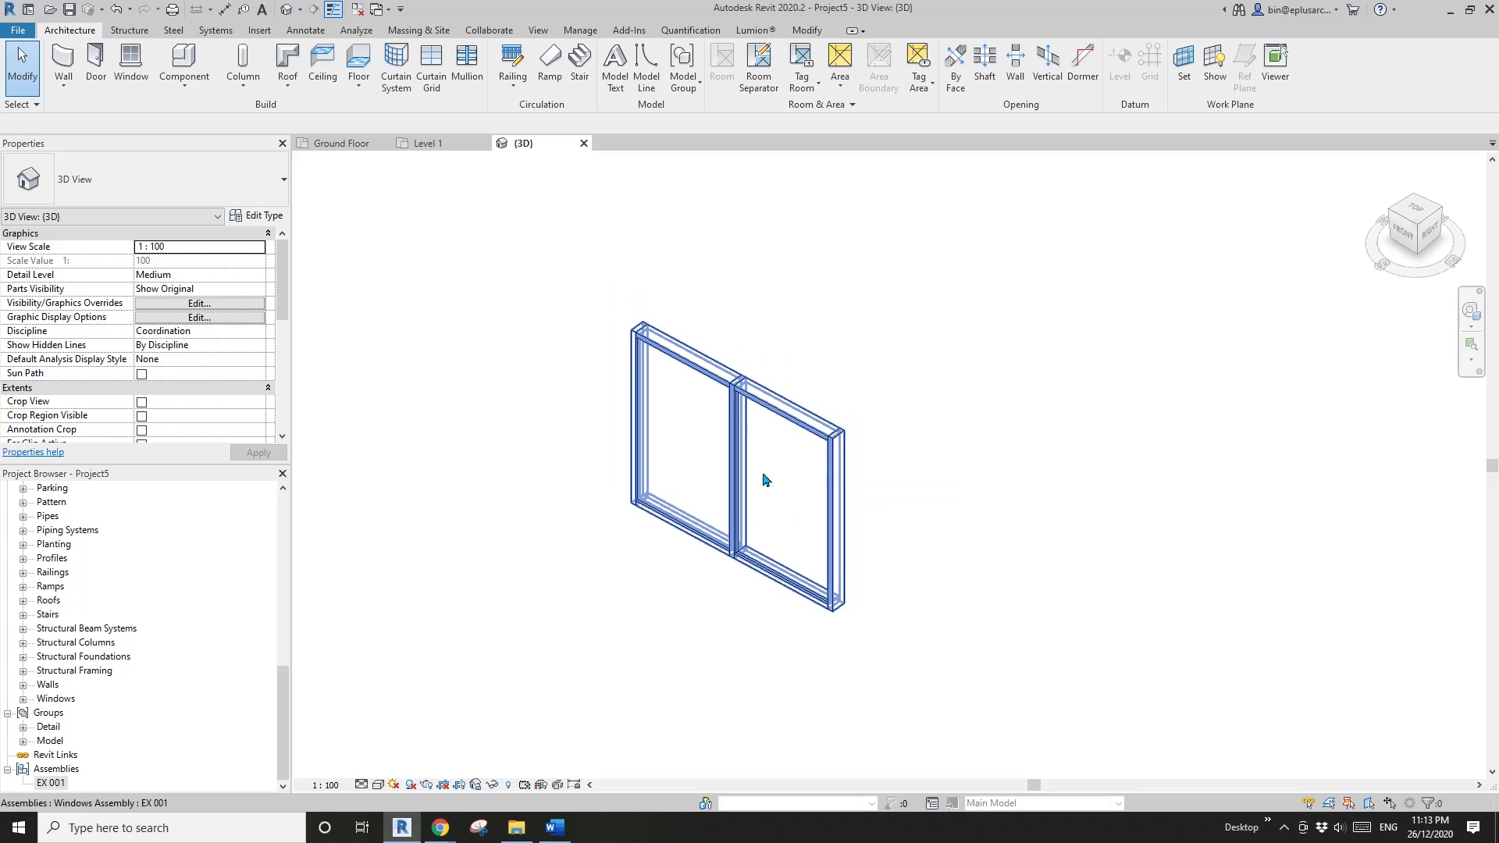
left_click(834, 499)
key("Escape")
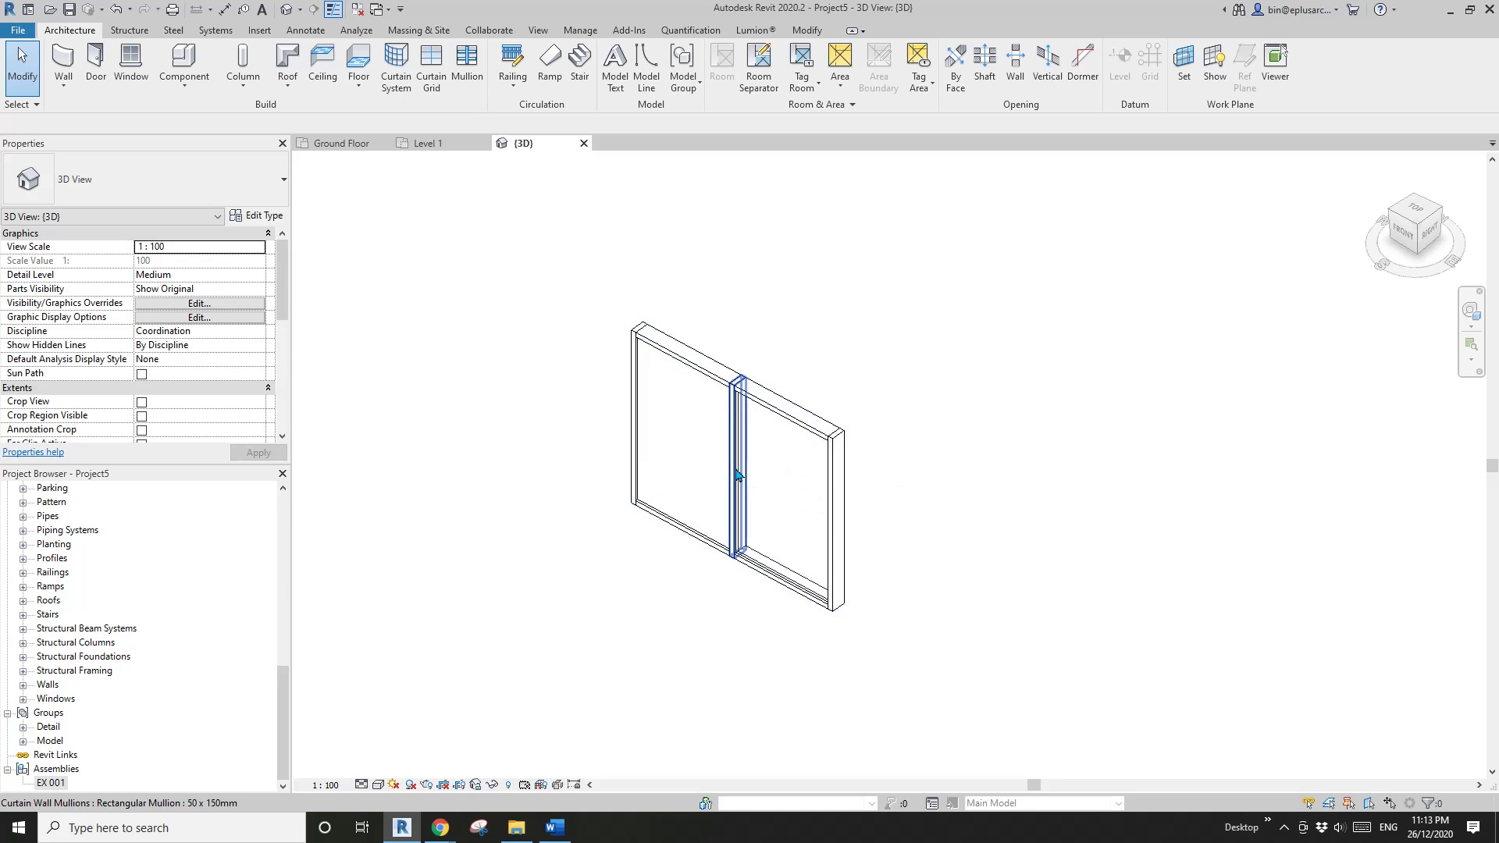
Step: Set the central vertical curtain grid line's distance from the wall's right end to about 900 mm, and reselect the EX 001 assembly
key("Tab")
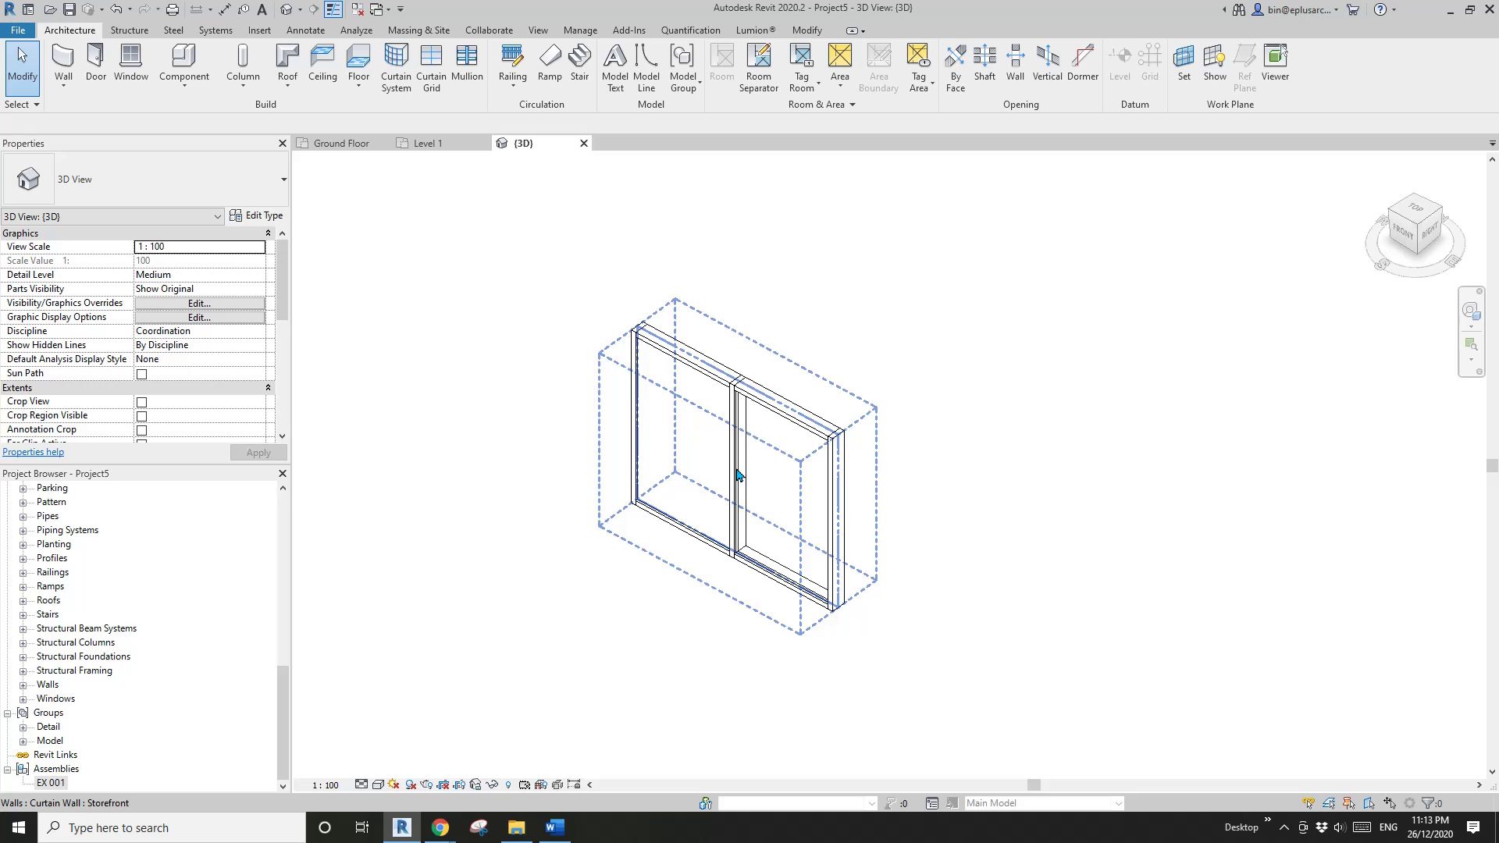
key("Tab")
left_click(739, 476)
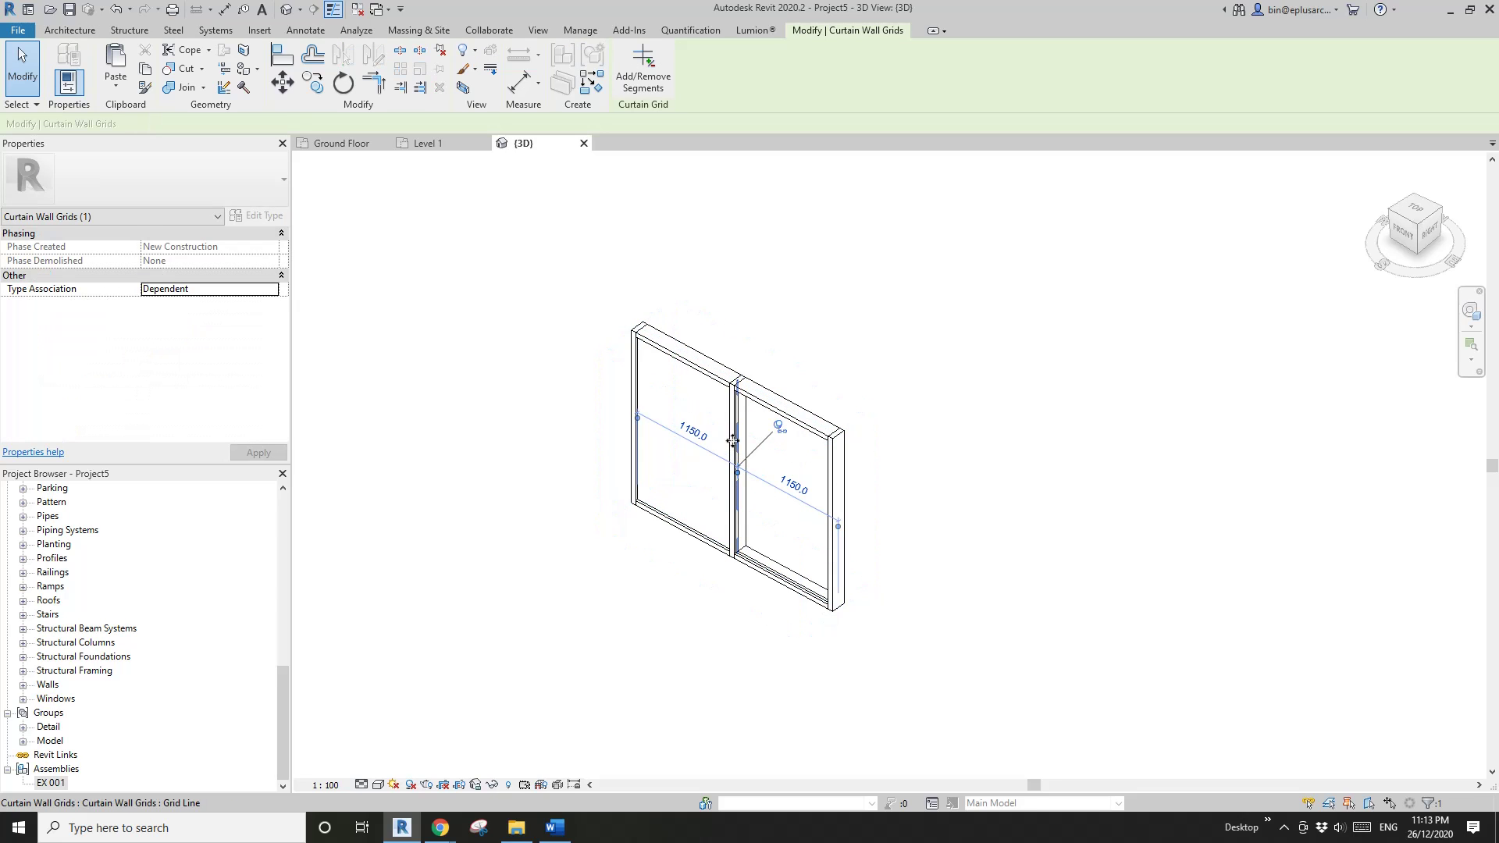
left_click(793, 485)
type("90")
key("Return")
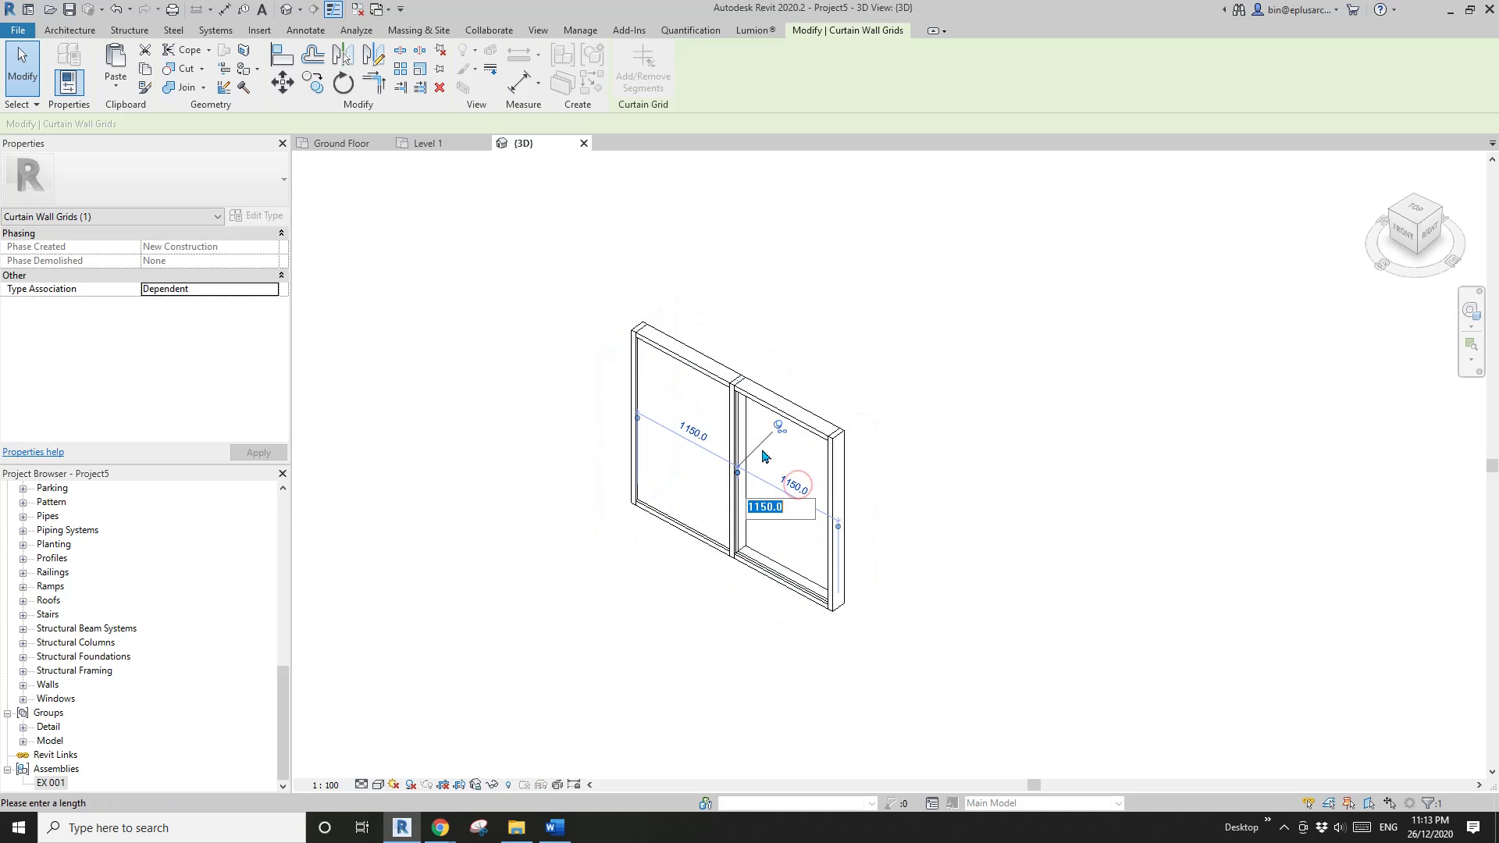
left_click(793, 486)
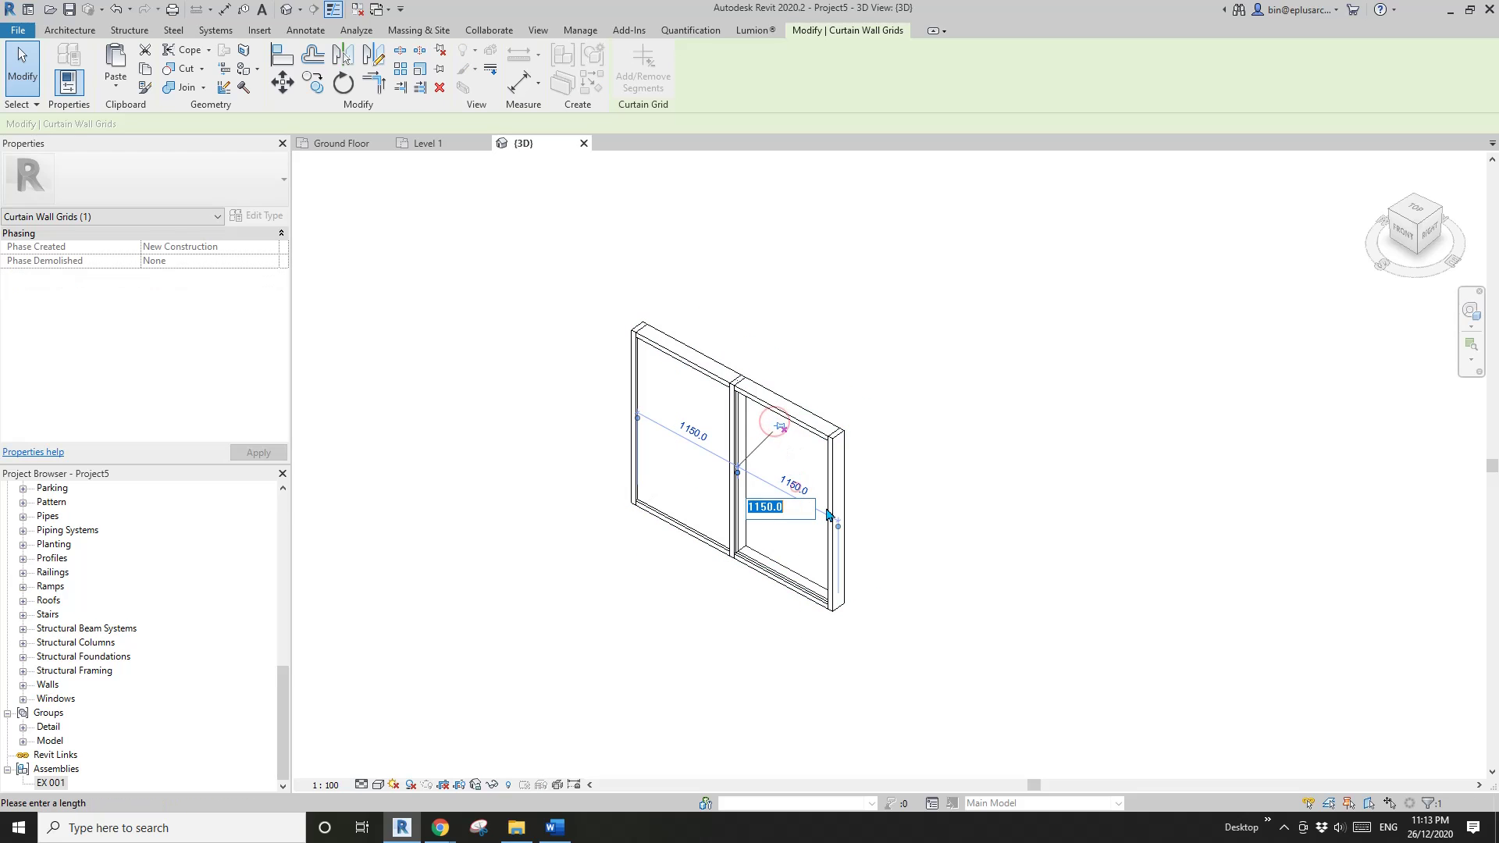
type("90")
key("Return")
left_click(1004, 421)
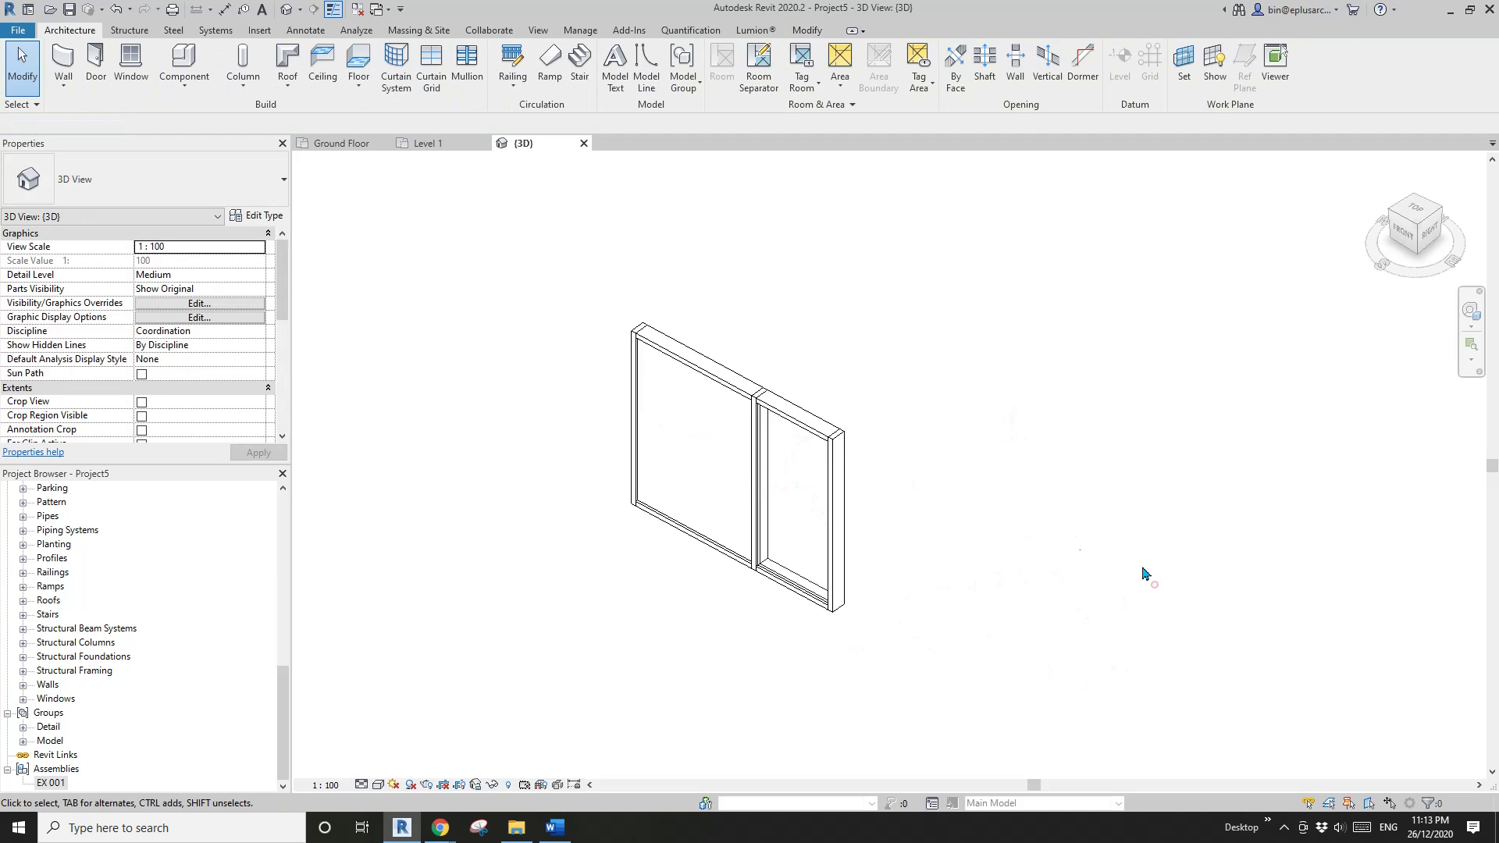
left_click(811, 541)
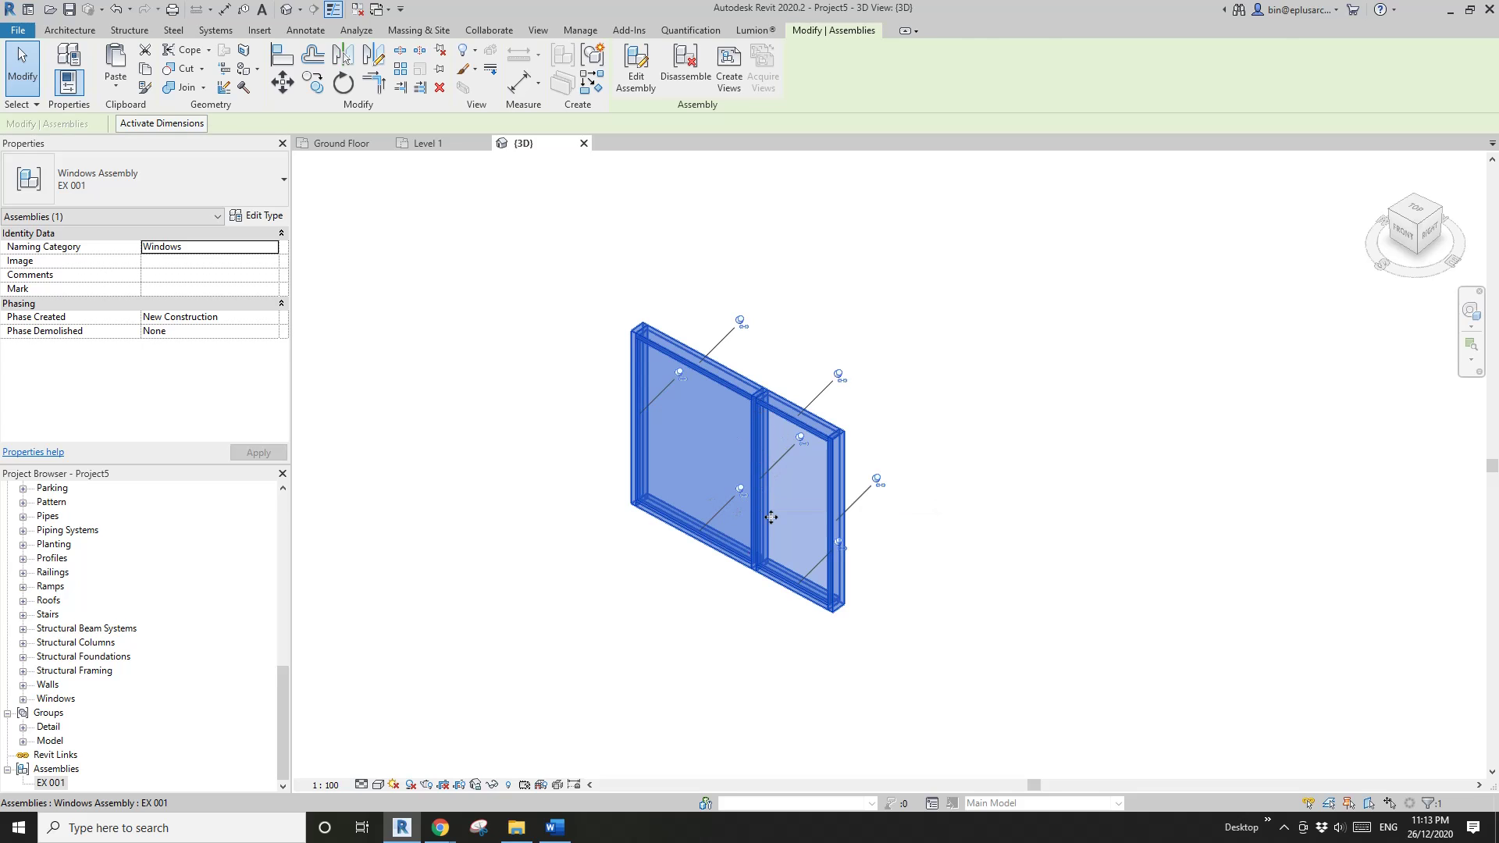
Step: Open the Ground Floor plan, select the EX 001 window assembly there to examine it, and clear the selection
left_click(953, 458)
left_click(742, 458)
middle_click_drag(749, 456, 801, 476, "shift")
scroll(801, 476, "up", 1)
key("Escape")
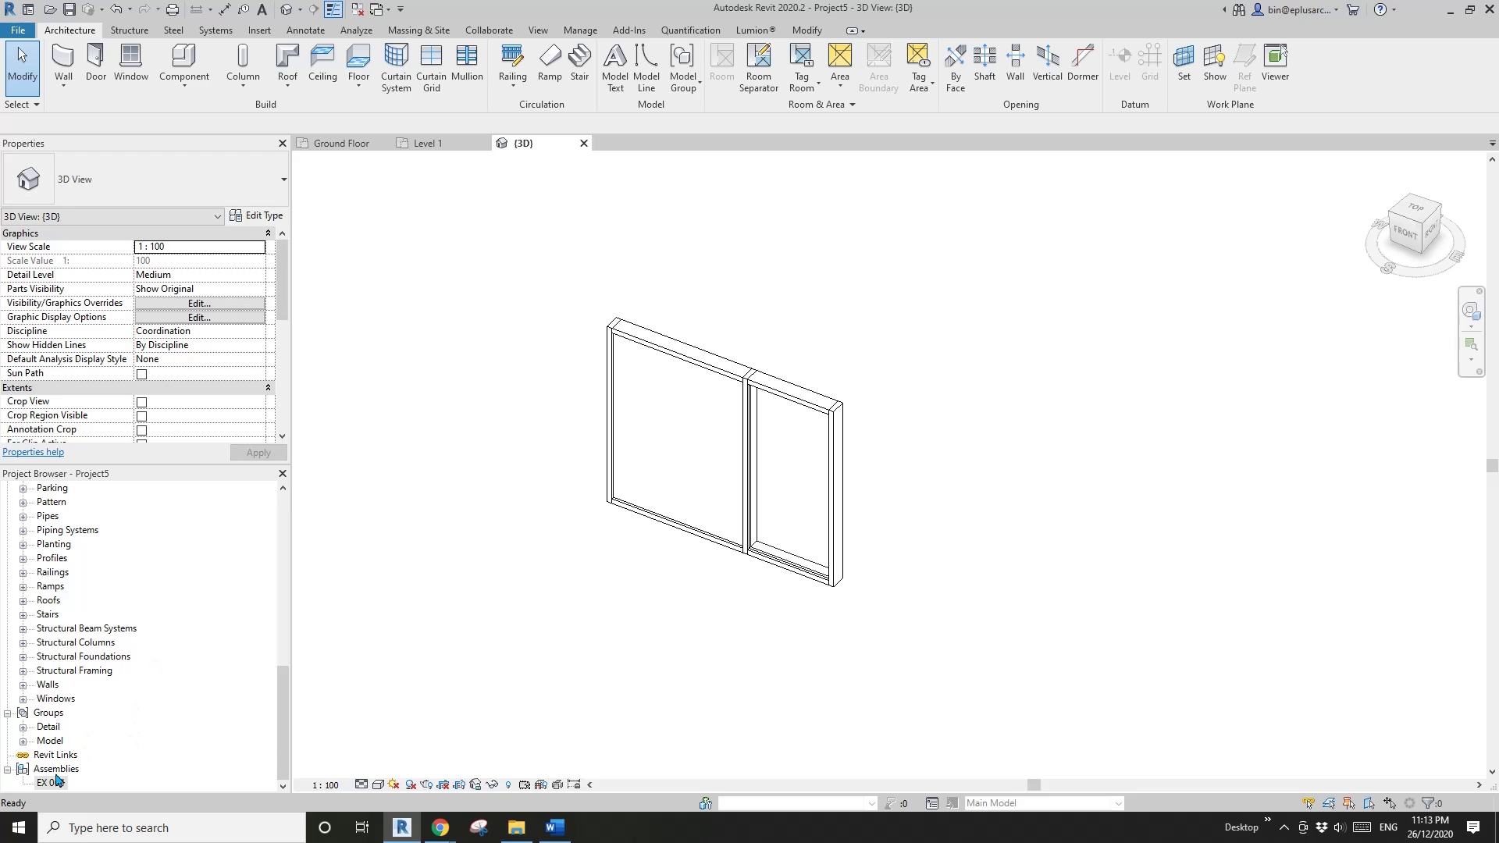
left_click(286, 598)
left_click_drag(282, 631, 284, 551)
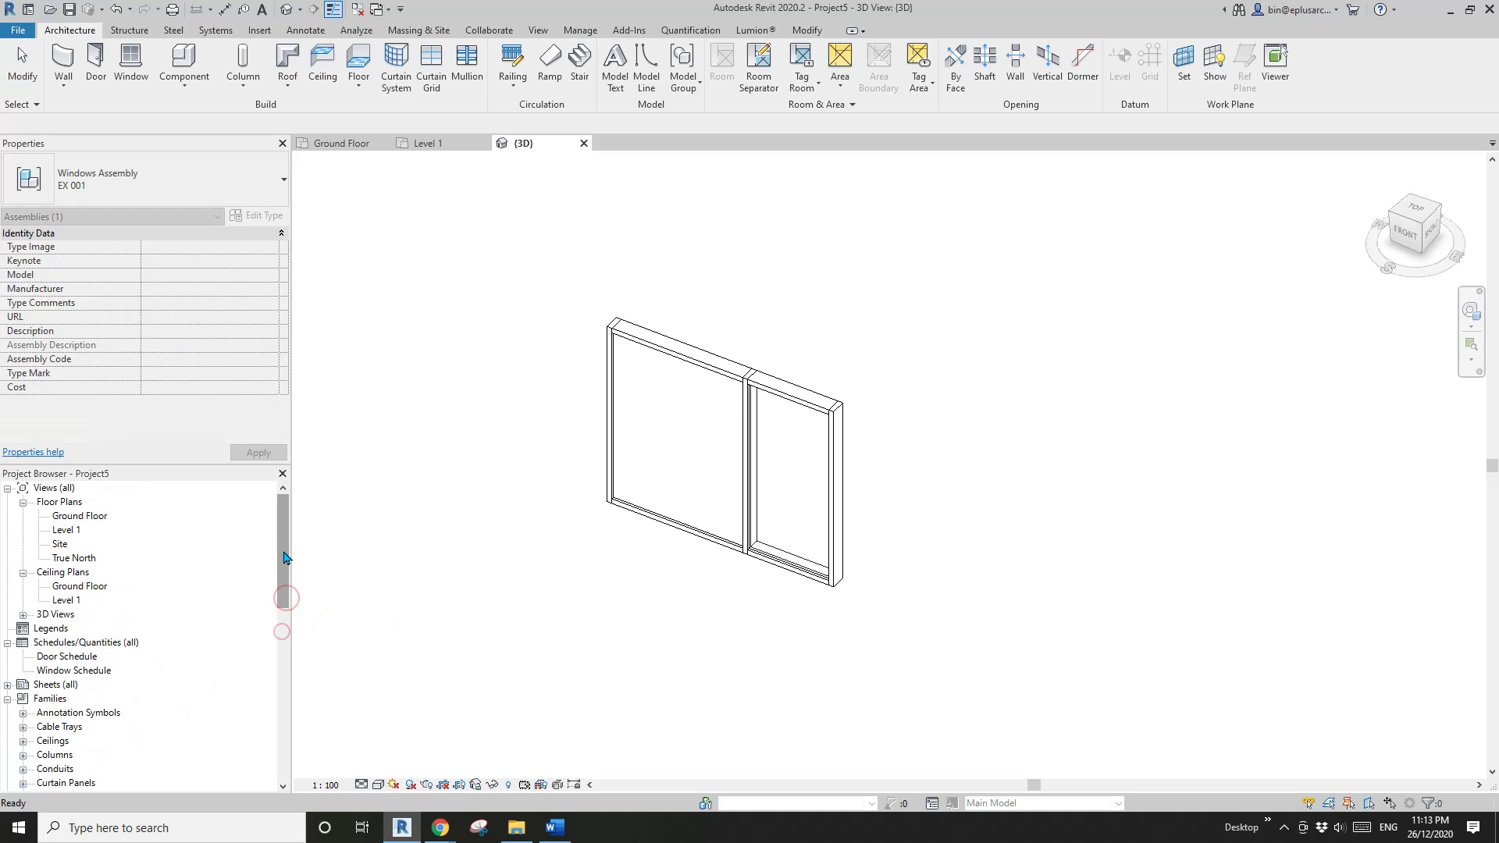
double_click(82, 517)
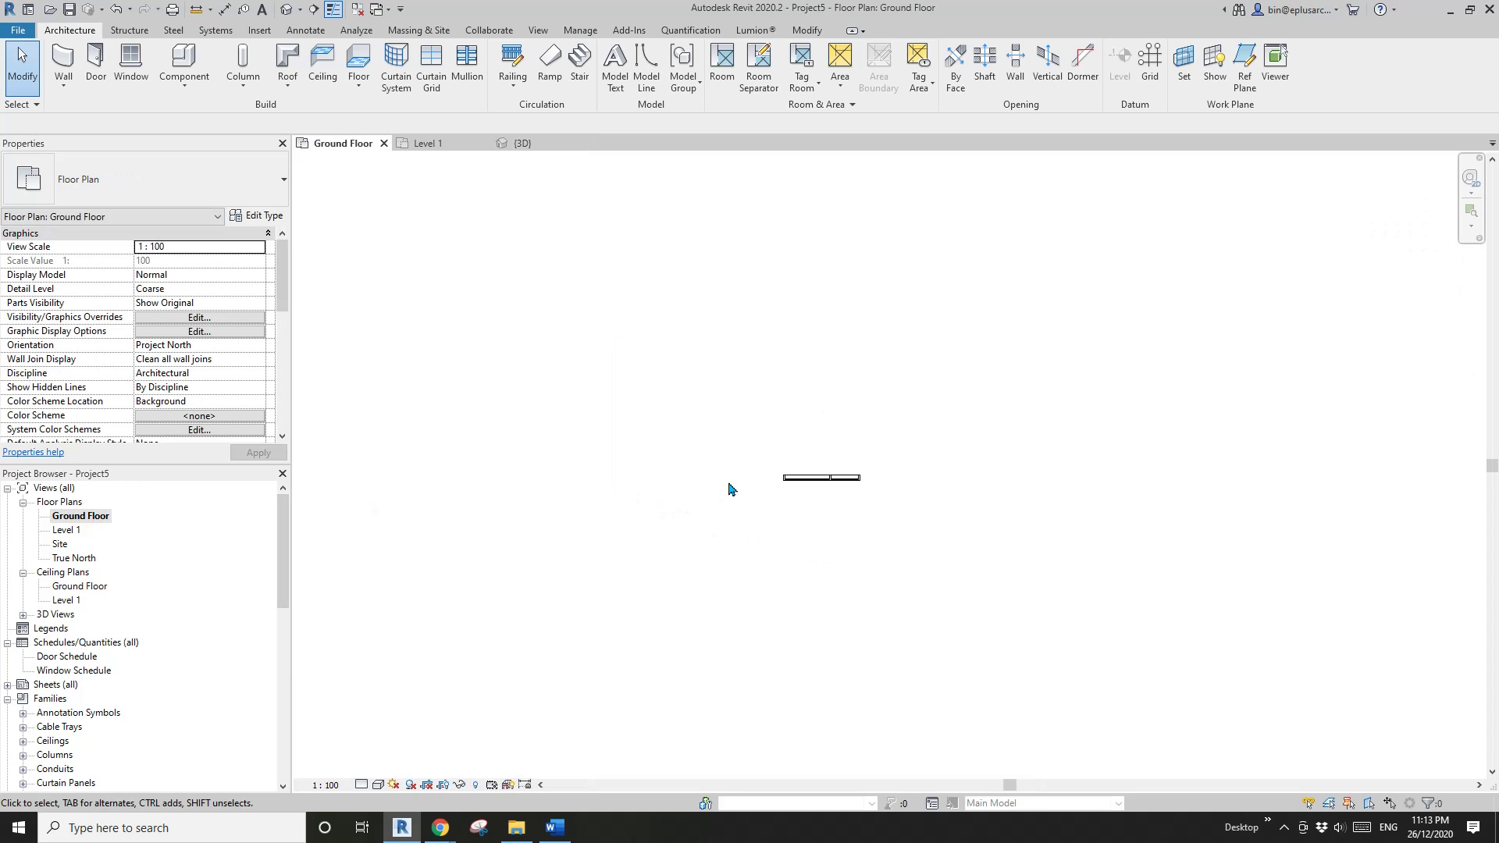
scroll(812, 480, "up", 5)
left_click(862, 466)
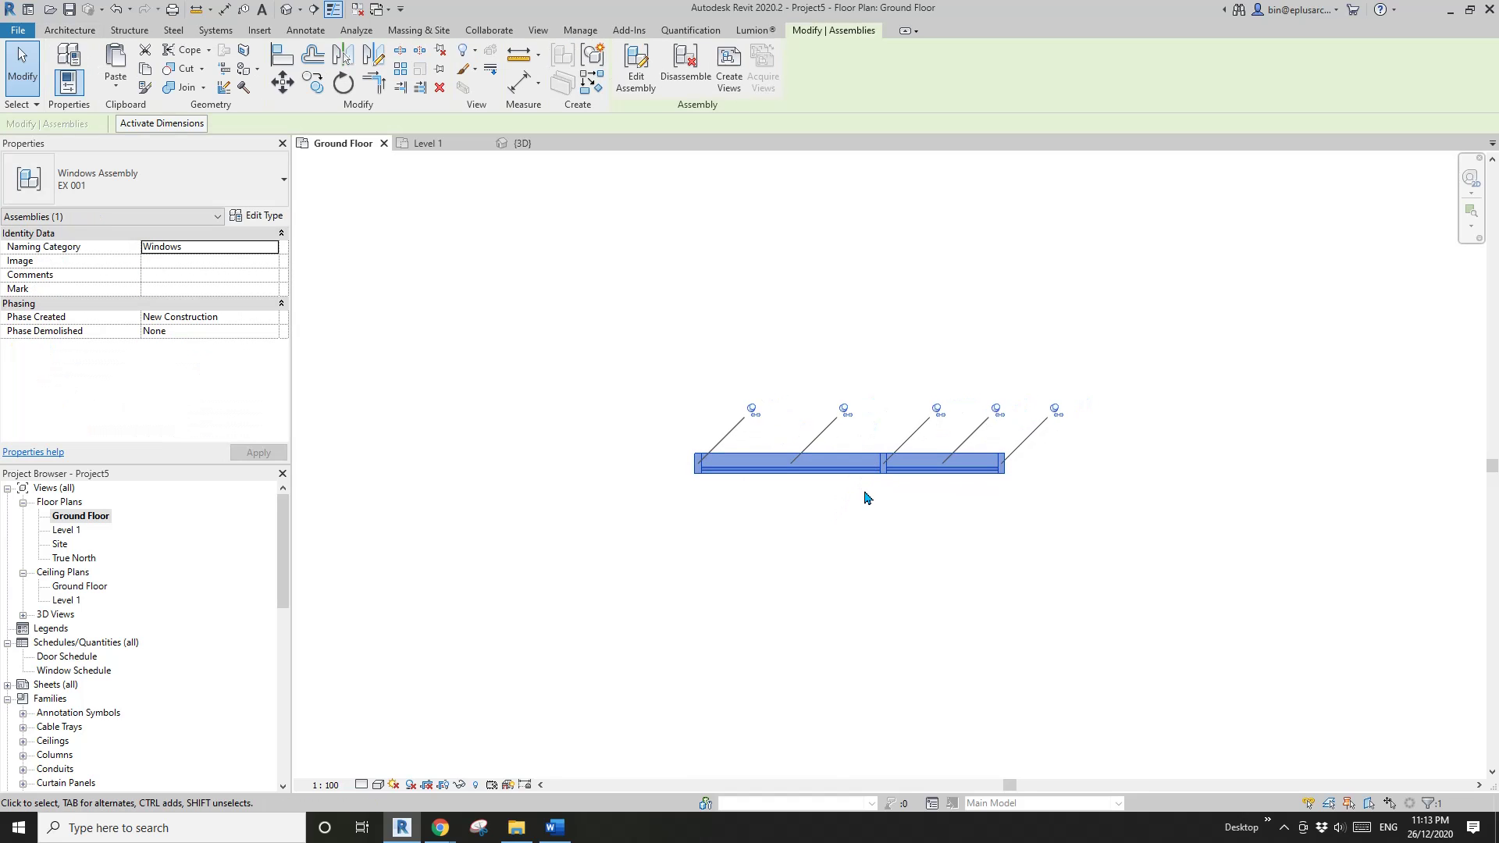
scroll(848, 497, "down", 2)
middle_click_drag(849, 497, 761, 489)
scroll(761, 489, "up", 1)
left_click(761, 488)
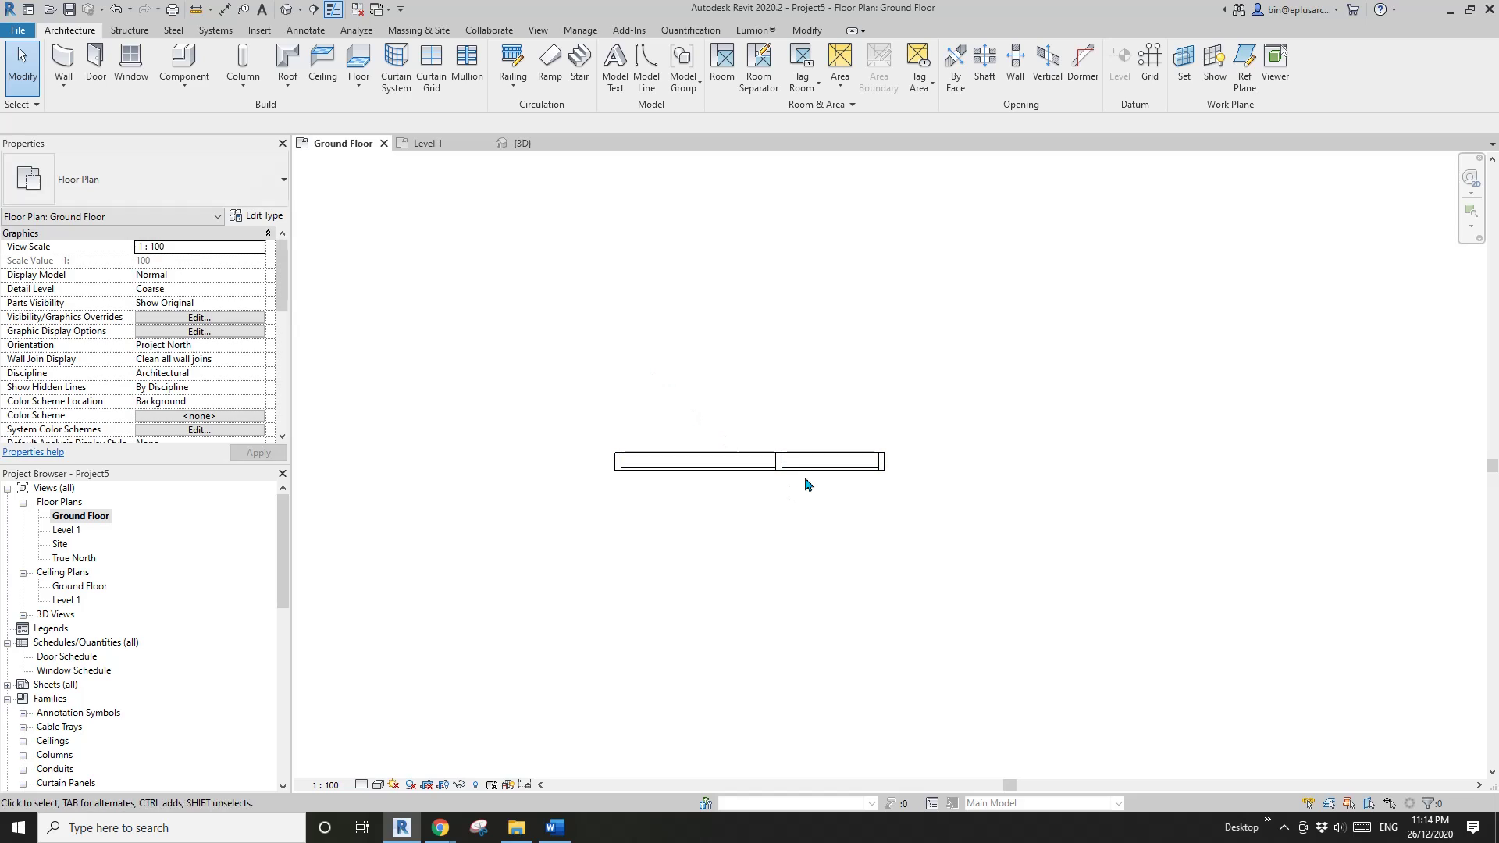
Step: Place an instance of the model group Group 1 above the window assembly on the Ground Floor plan
scroll(640, 395, "down", 1)
middle_click_drag(617, 361, 641, 450)
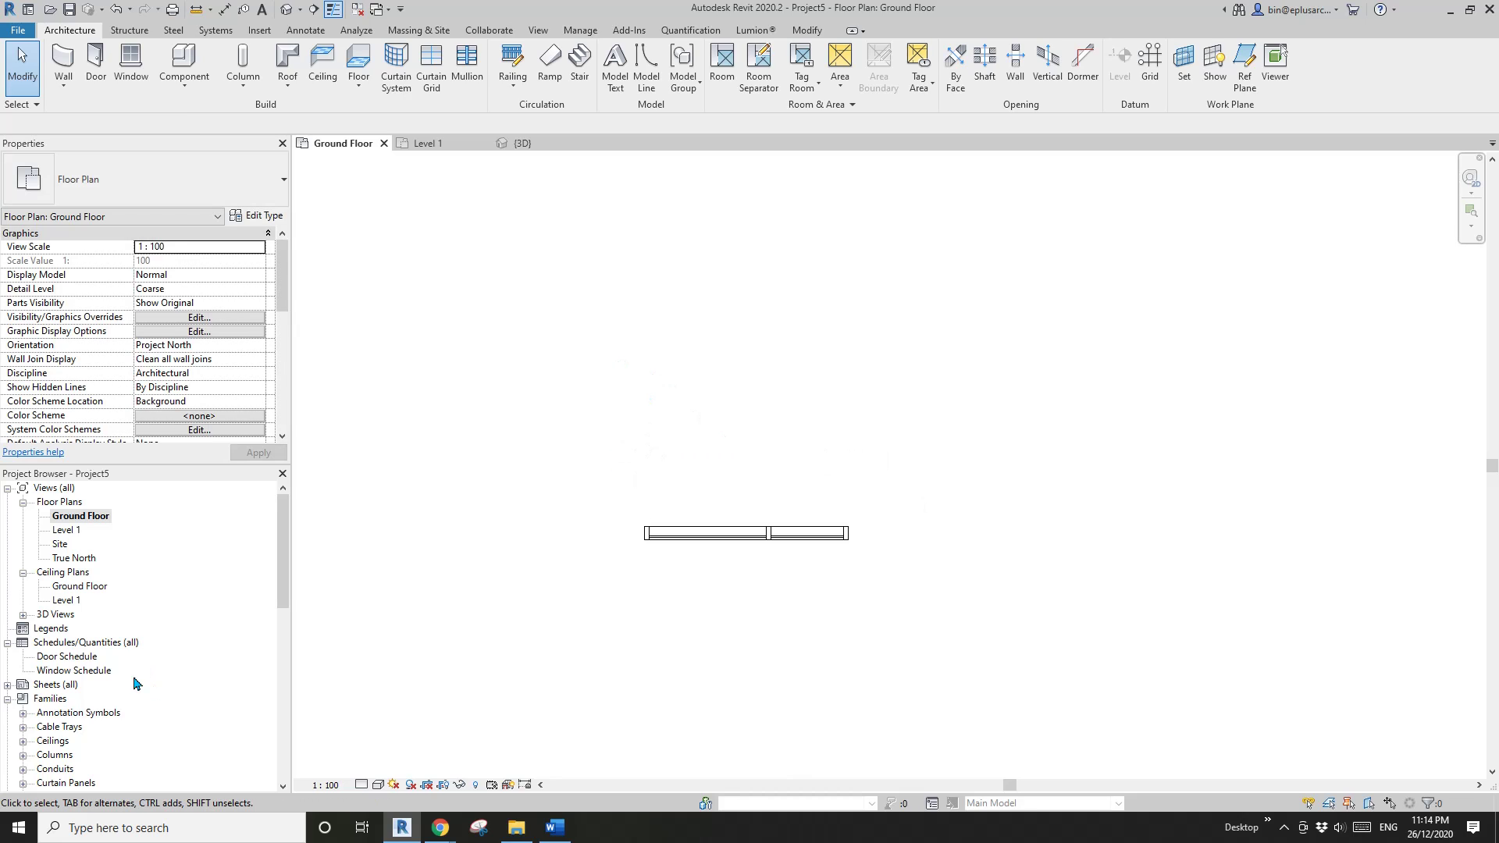
left_click_drag(279, 605, 279, 776)
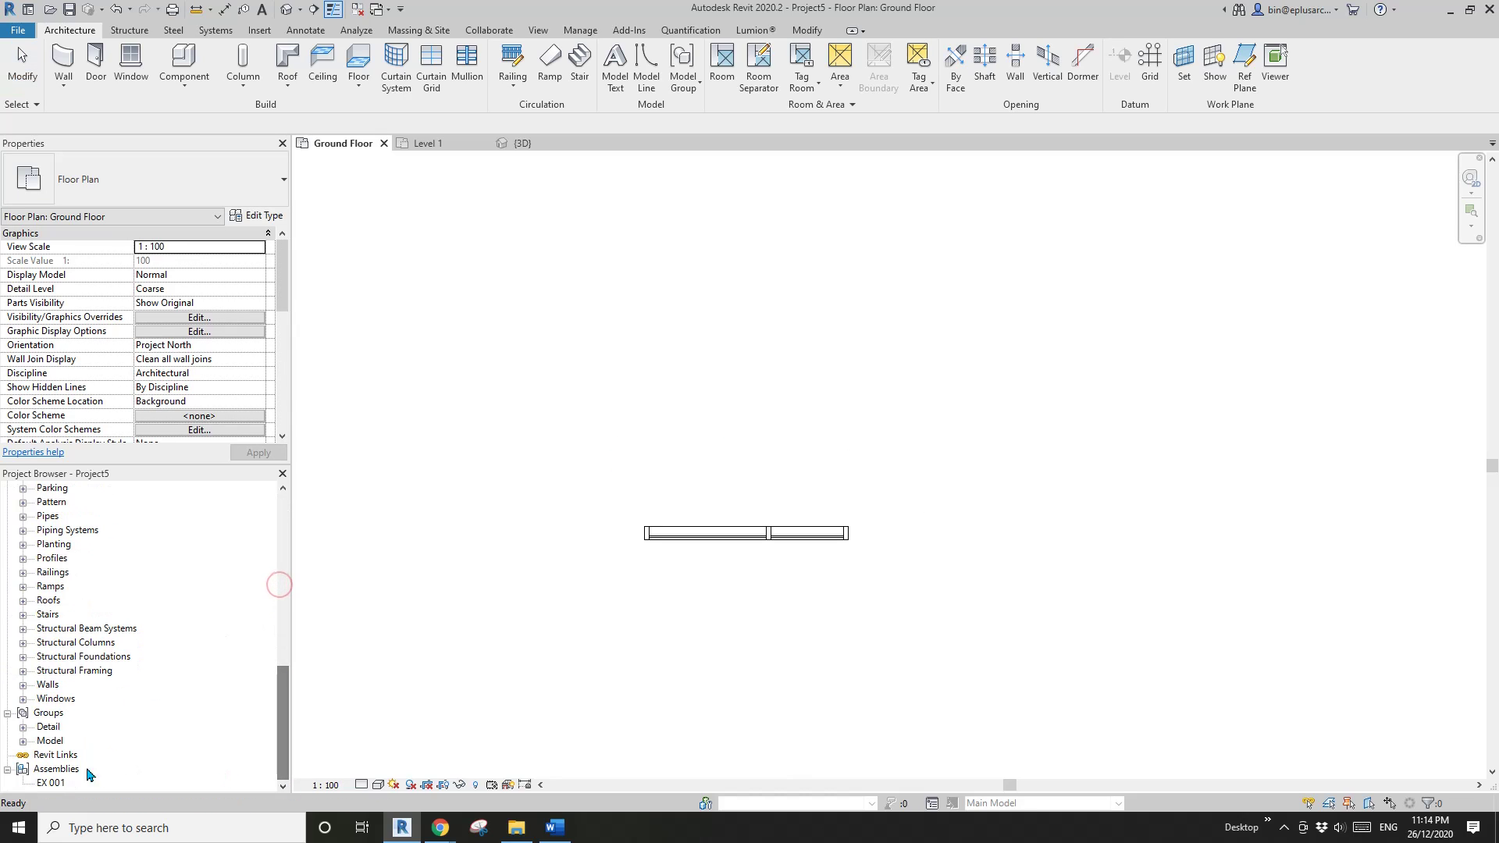
left_click_drag(66, 757, 576, 428)
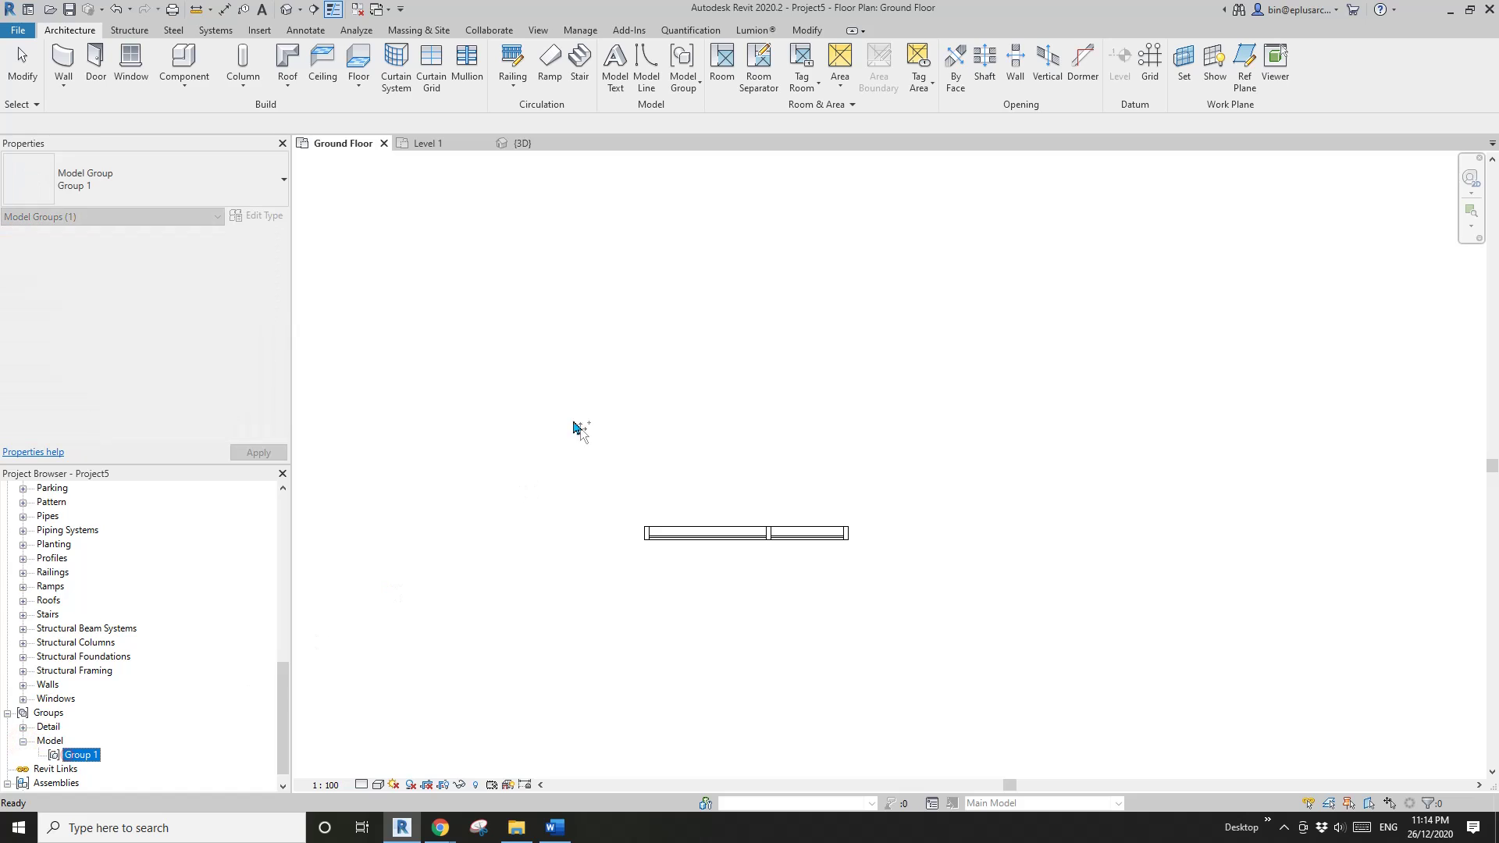
scroll(691, 323, "down", 1)
middle_click_drag(691, 323, 676, 437)
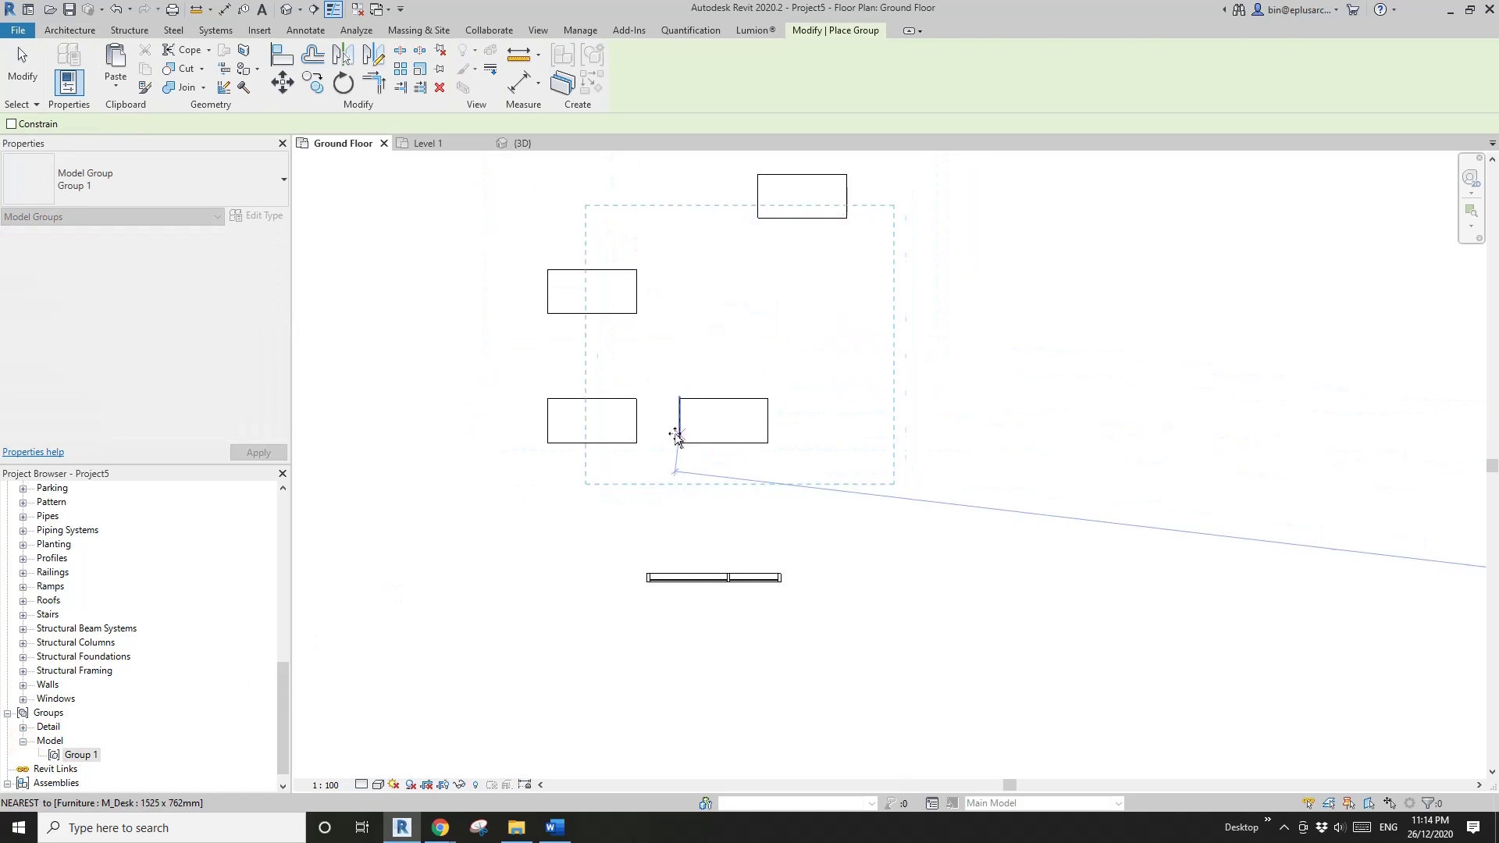
key("Escape")
left_click(626, 329)
scroll(735, 387, "down", 1)
middle_click_drag(736, 386, 648, 533)
key("Escape")
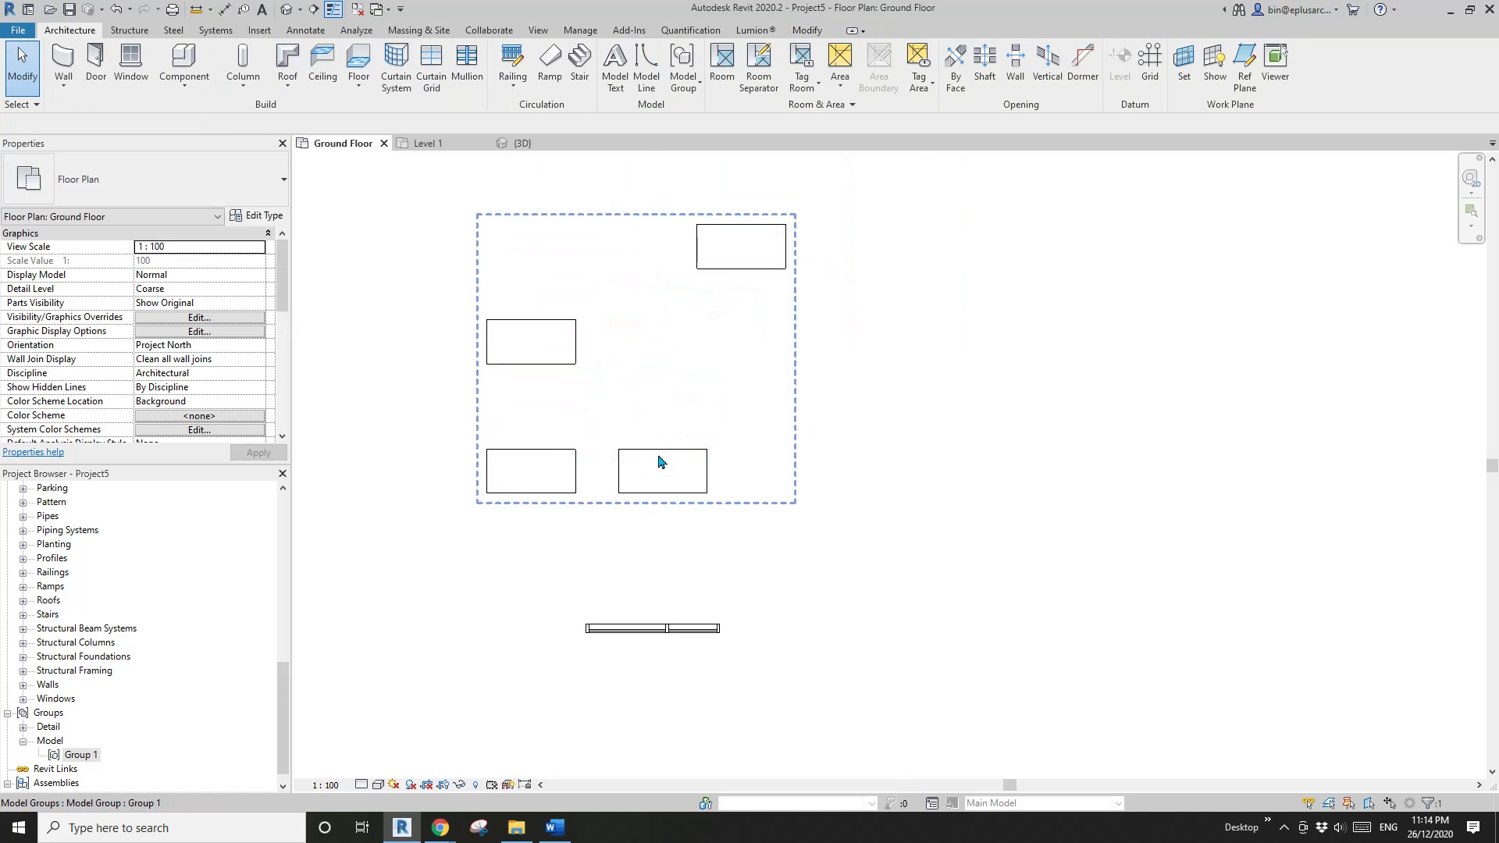
Step: Copy the placed desk group horizontally to the right of the original
left_click(575, 458)
middle_click_drag(682, 404, 658, 435)
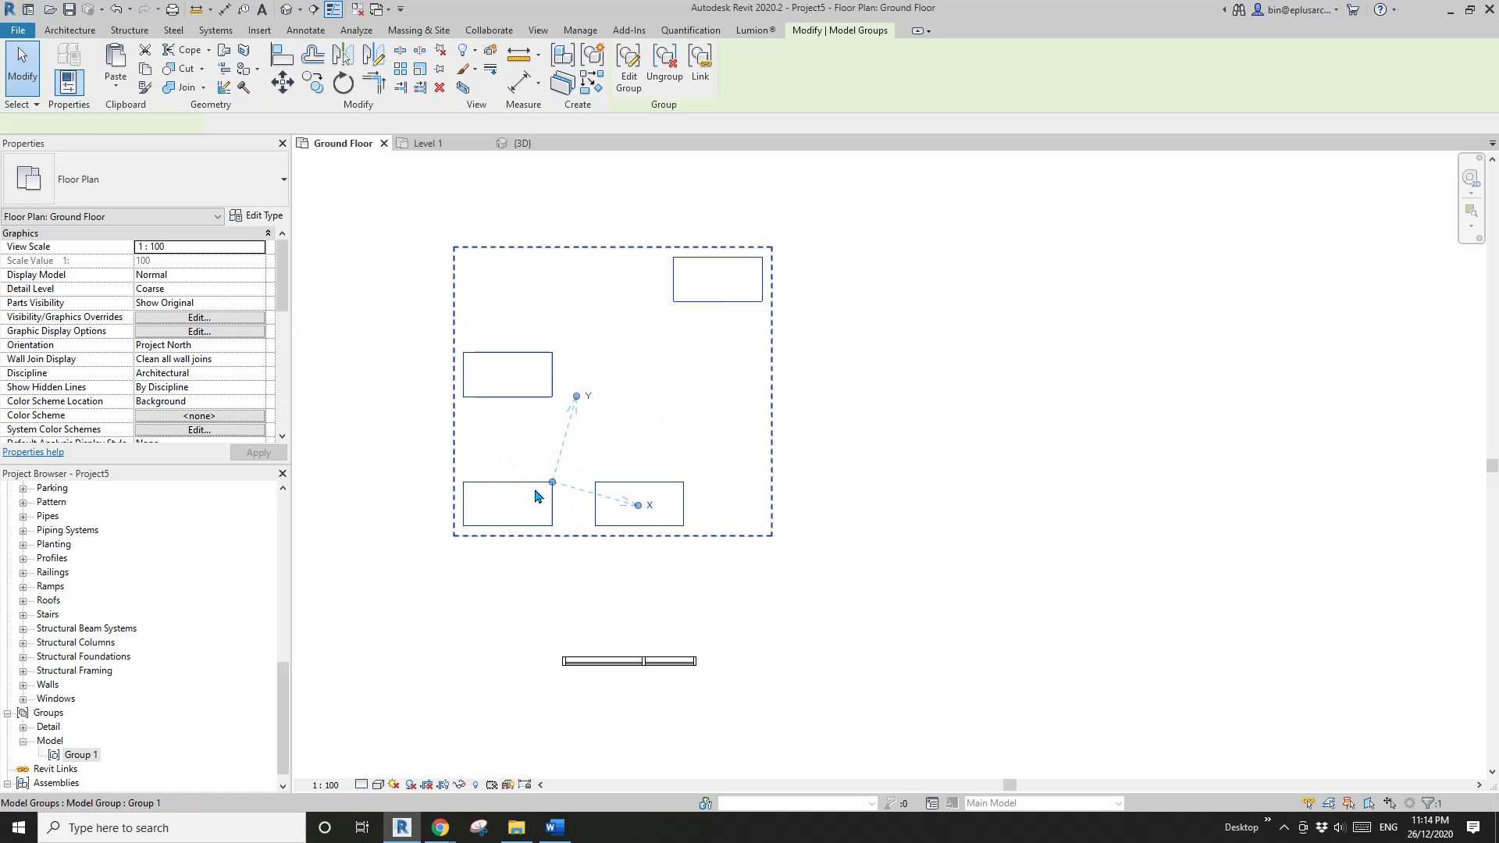
key("Escape")
left_click(700, 300)
key("c")
key("o")
left_click(667, 358)
left_click(1130, 353)
left_click(713, 324)
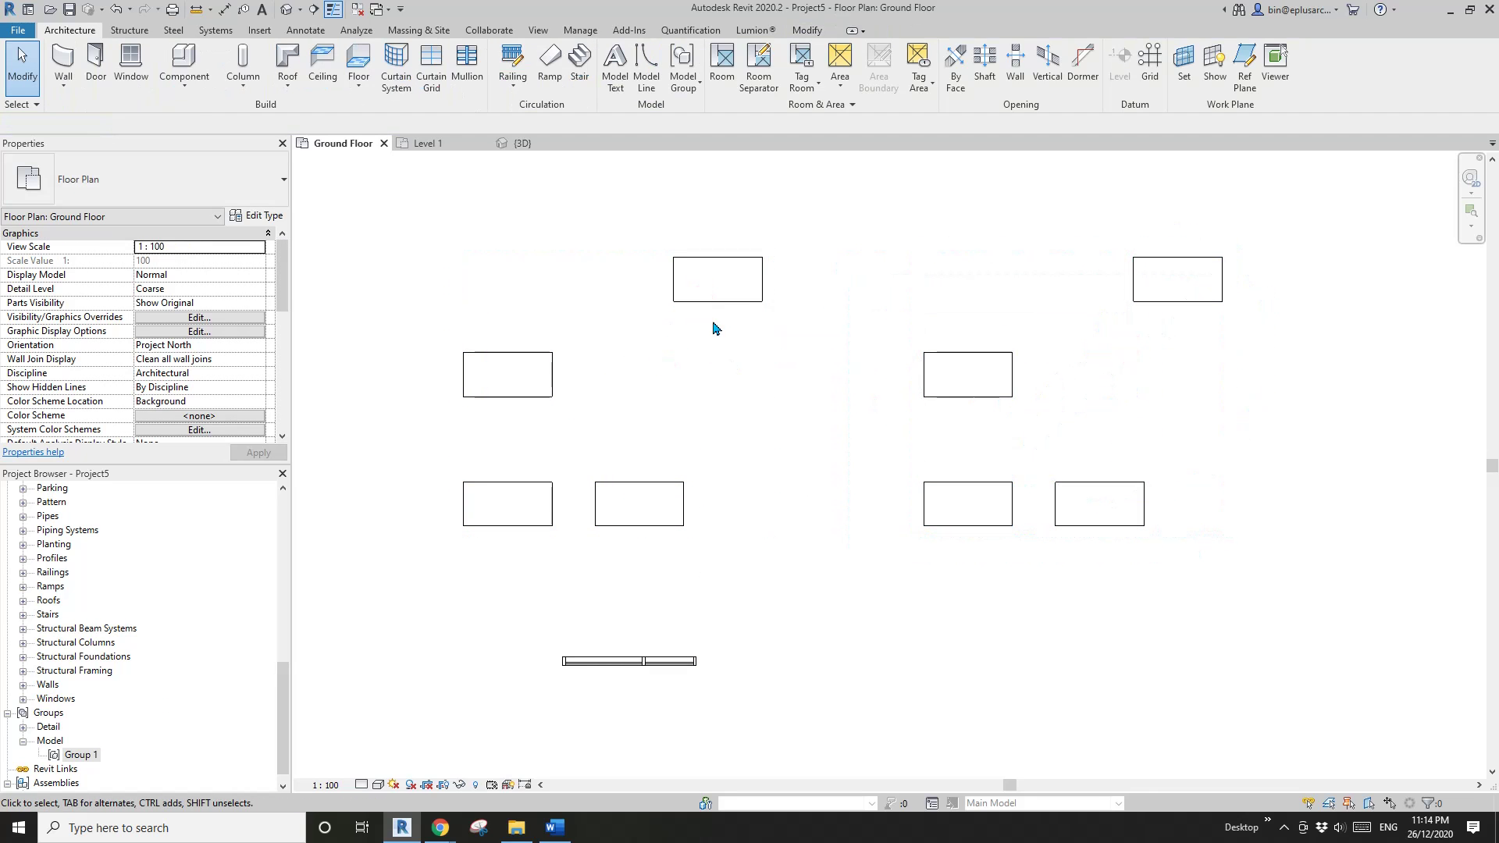
Step: Edit the original desk group, move its upper-right desk level with the upper-left desk, and finish the group
left_click(710, 297)
left_click(628, 69)
left_click(724, 301)
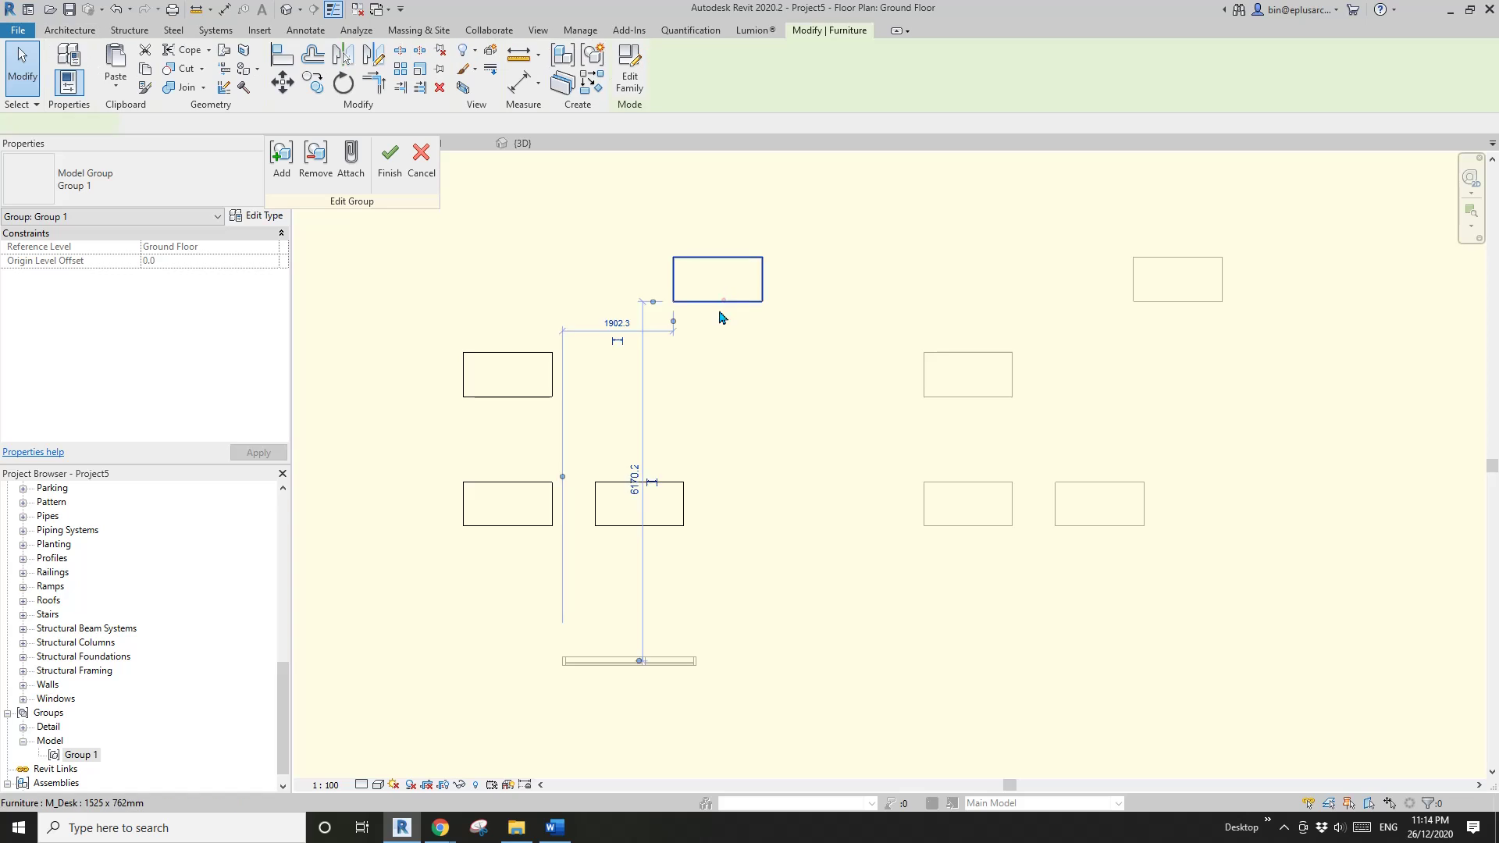
left_click_drag(722, 302, 652, 400)
left_click(389, 156)
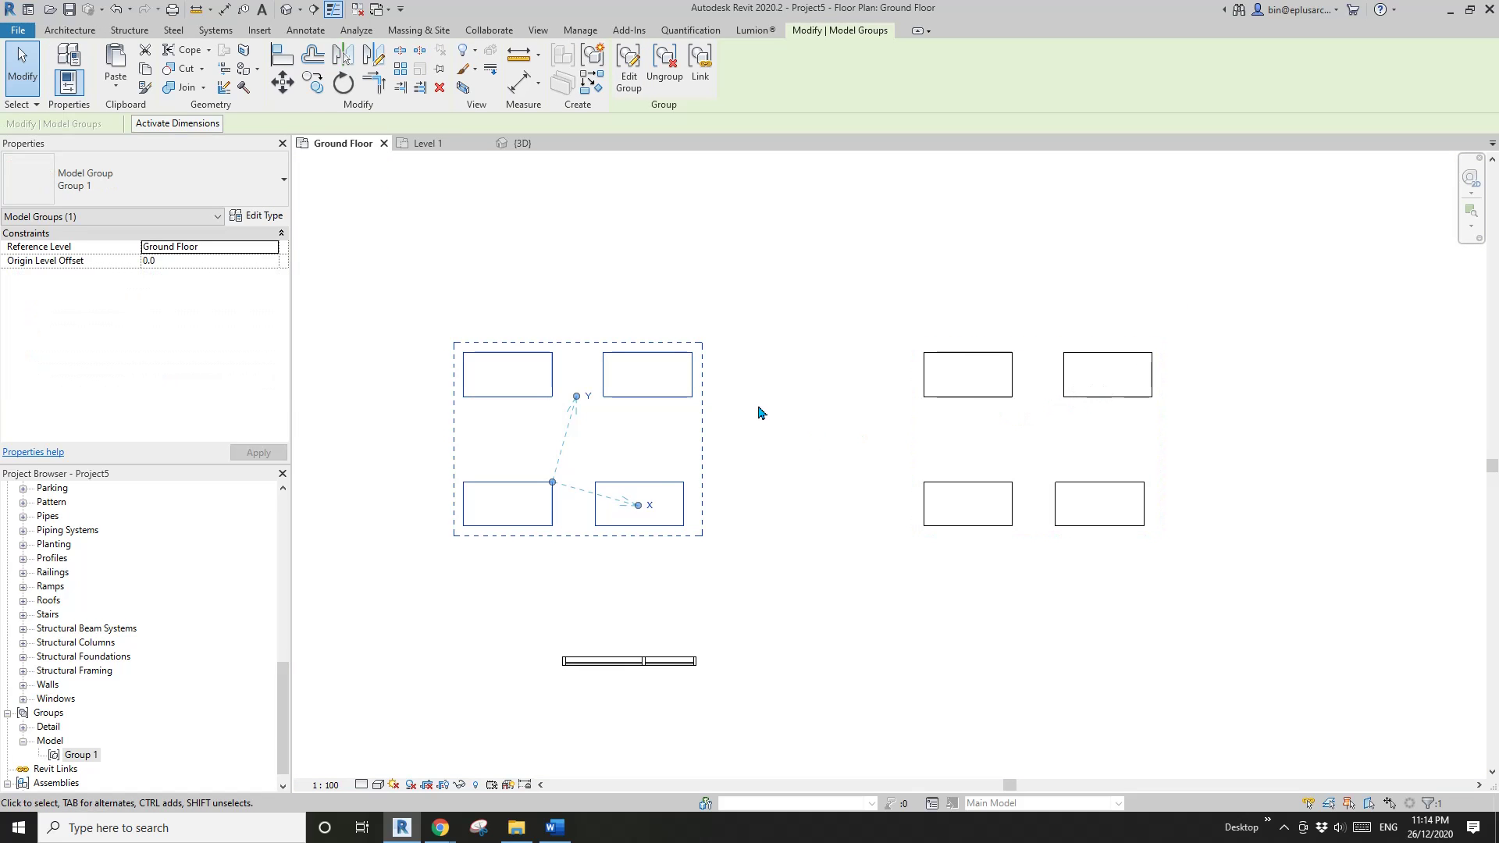
Step: Select the whole window assembly together with its wall and grid line and copy it to the right of the original
middle_click_drag(755, 410, 847, 309)
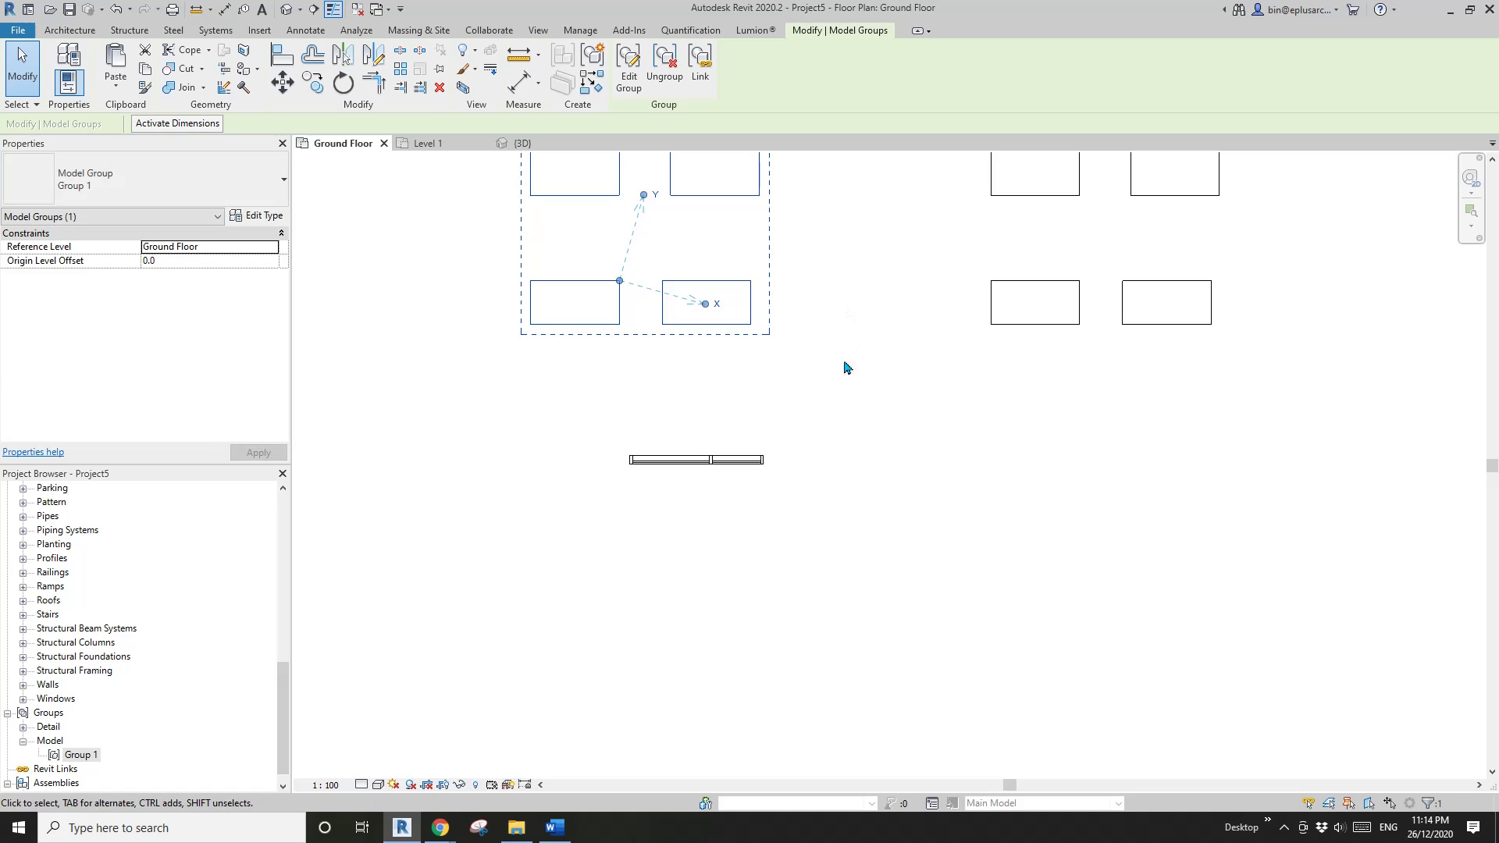
scroll(819, 394, "down", 1)
left_click(695, 452)
scroll(729, 444, "up", 3)
key("Escape")
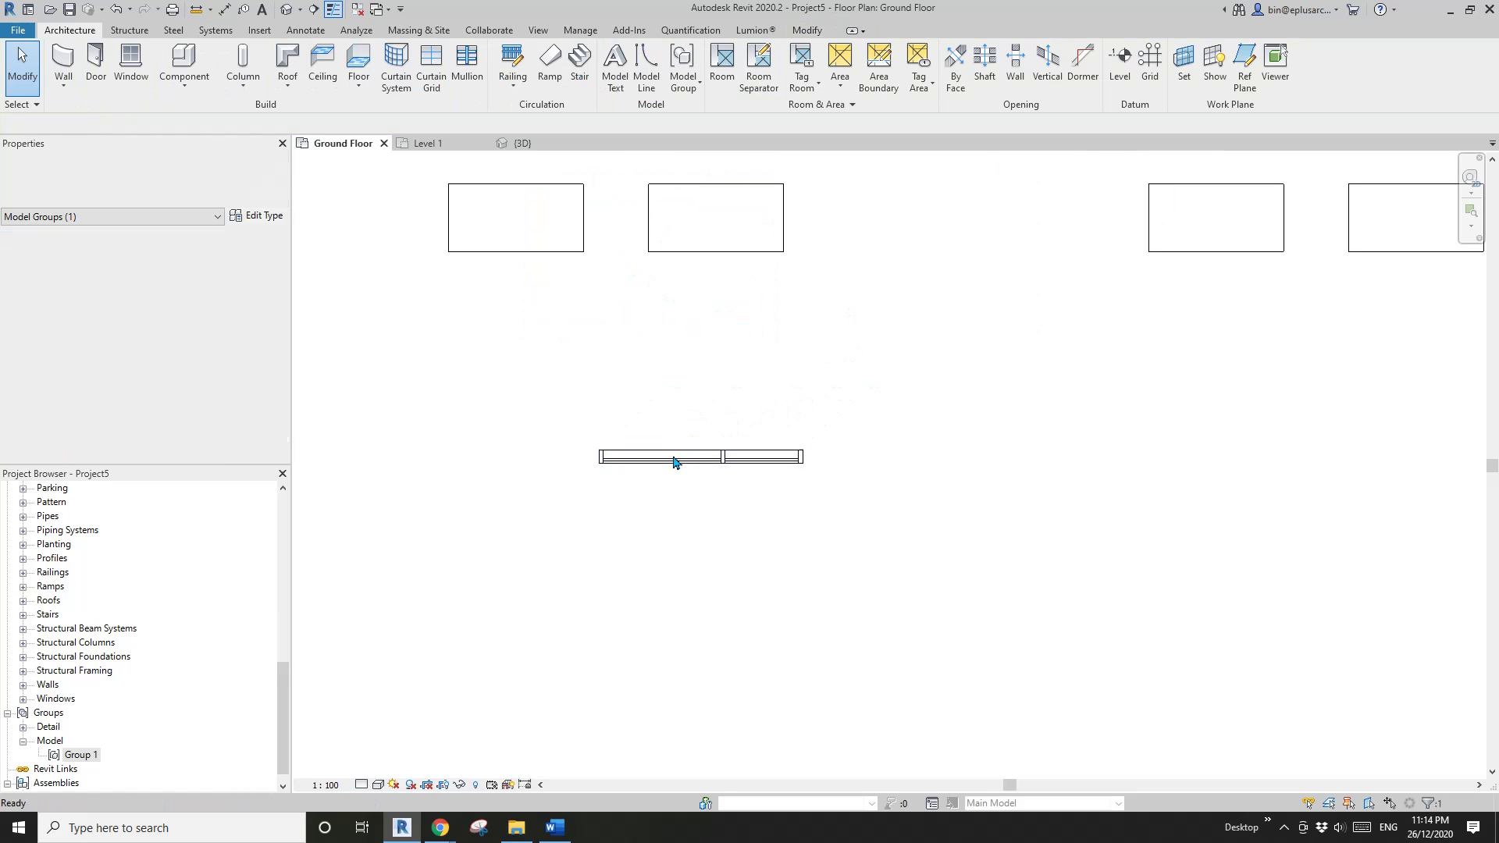
left_click_drag(909, 378, 585, 577)
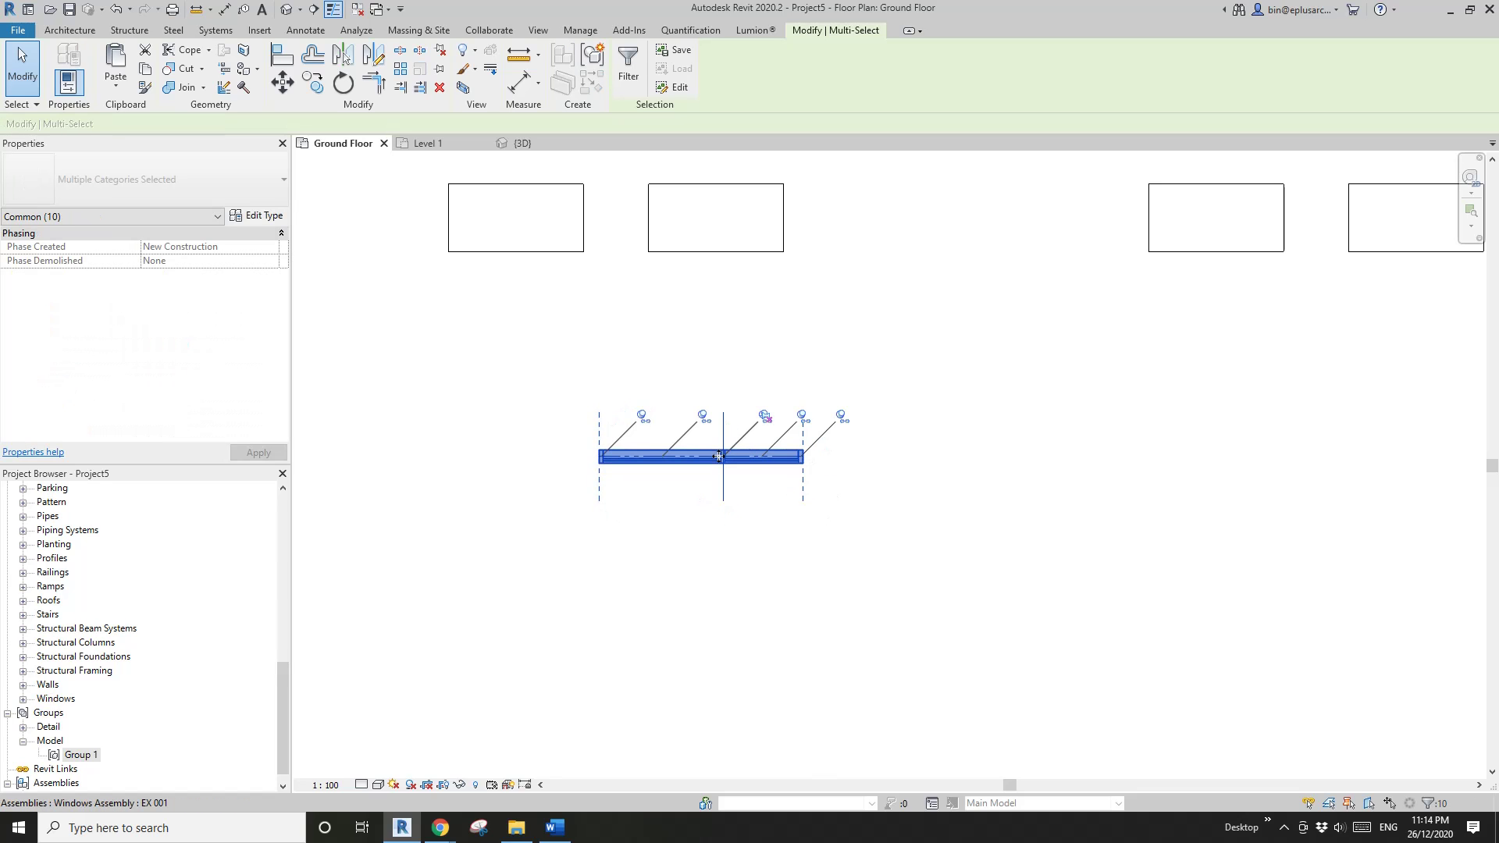
middle_click_drag(797, 474, 734, 484)
key("c")
key("o")
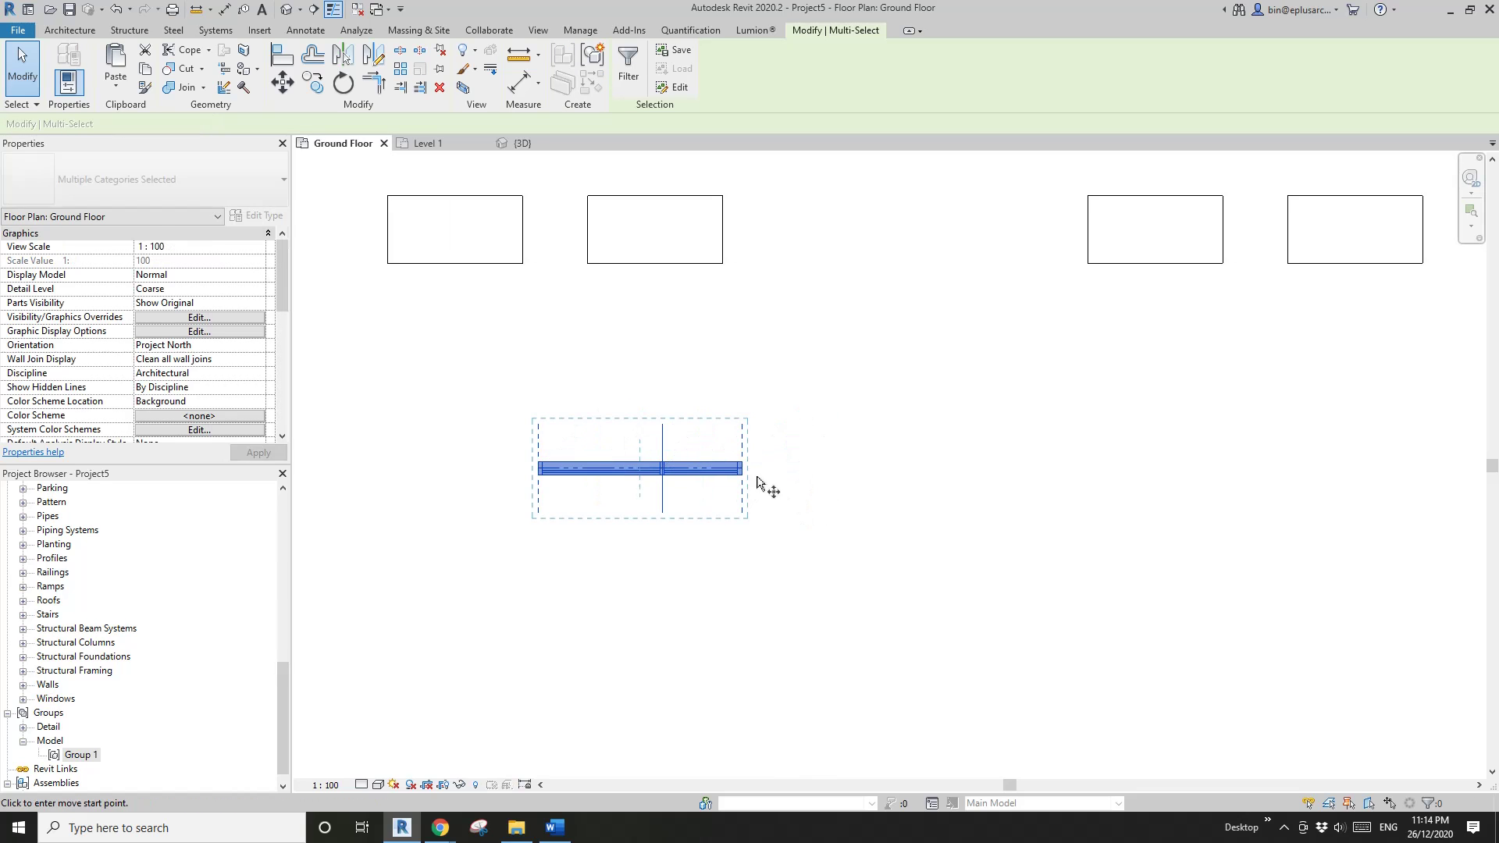
left_click(755, 476)
middle_click_drag(981, 470, 883, 478)
left_click(1025, 484)
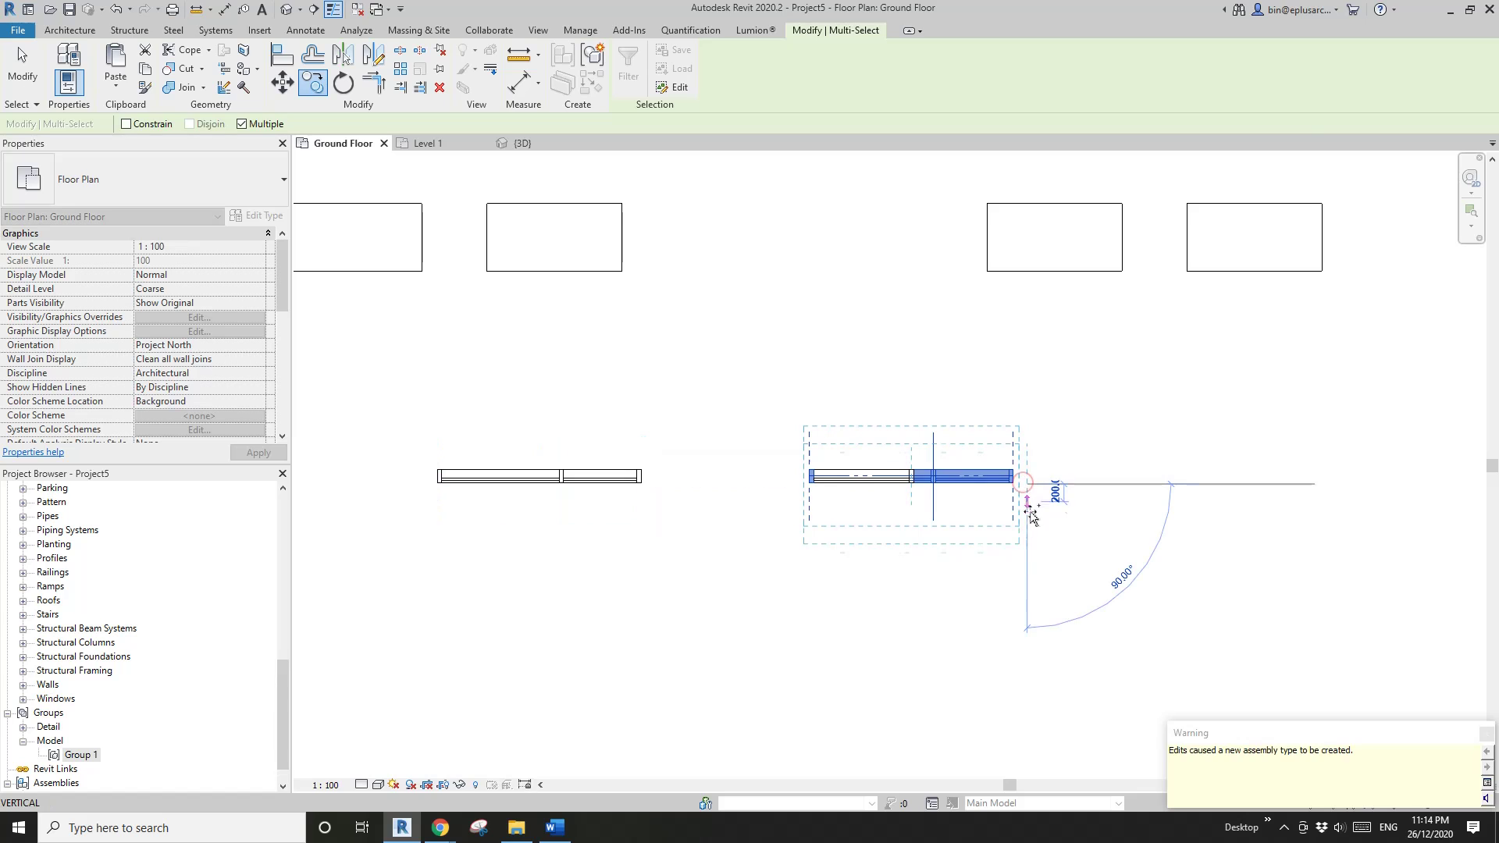
key("Escape")
key("Escape")
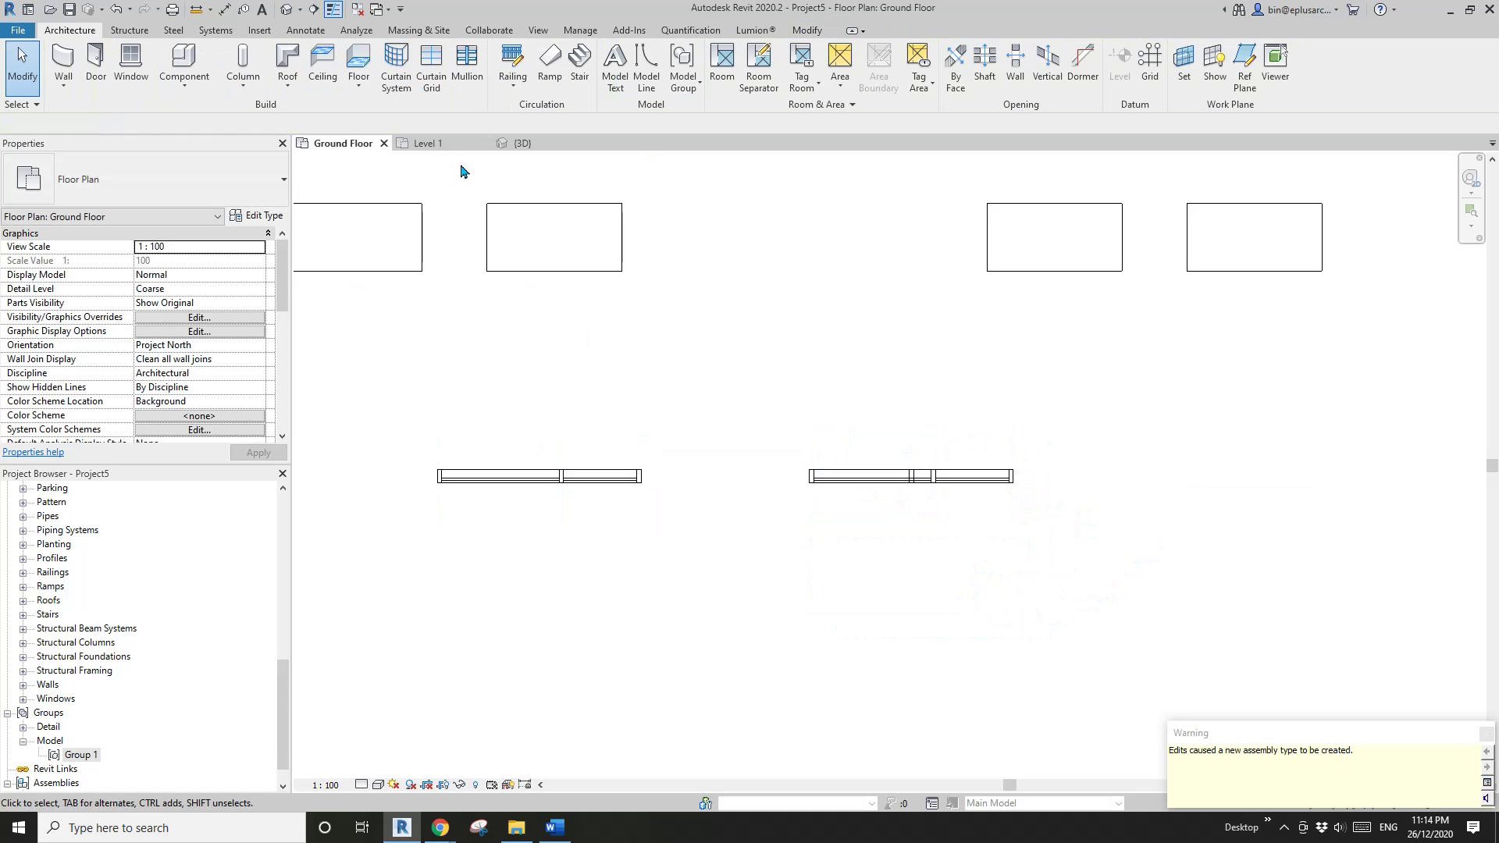
Step: Open the 3D view and compare the original window assembly with its copy
left_click(287, 9)
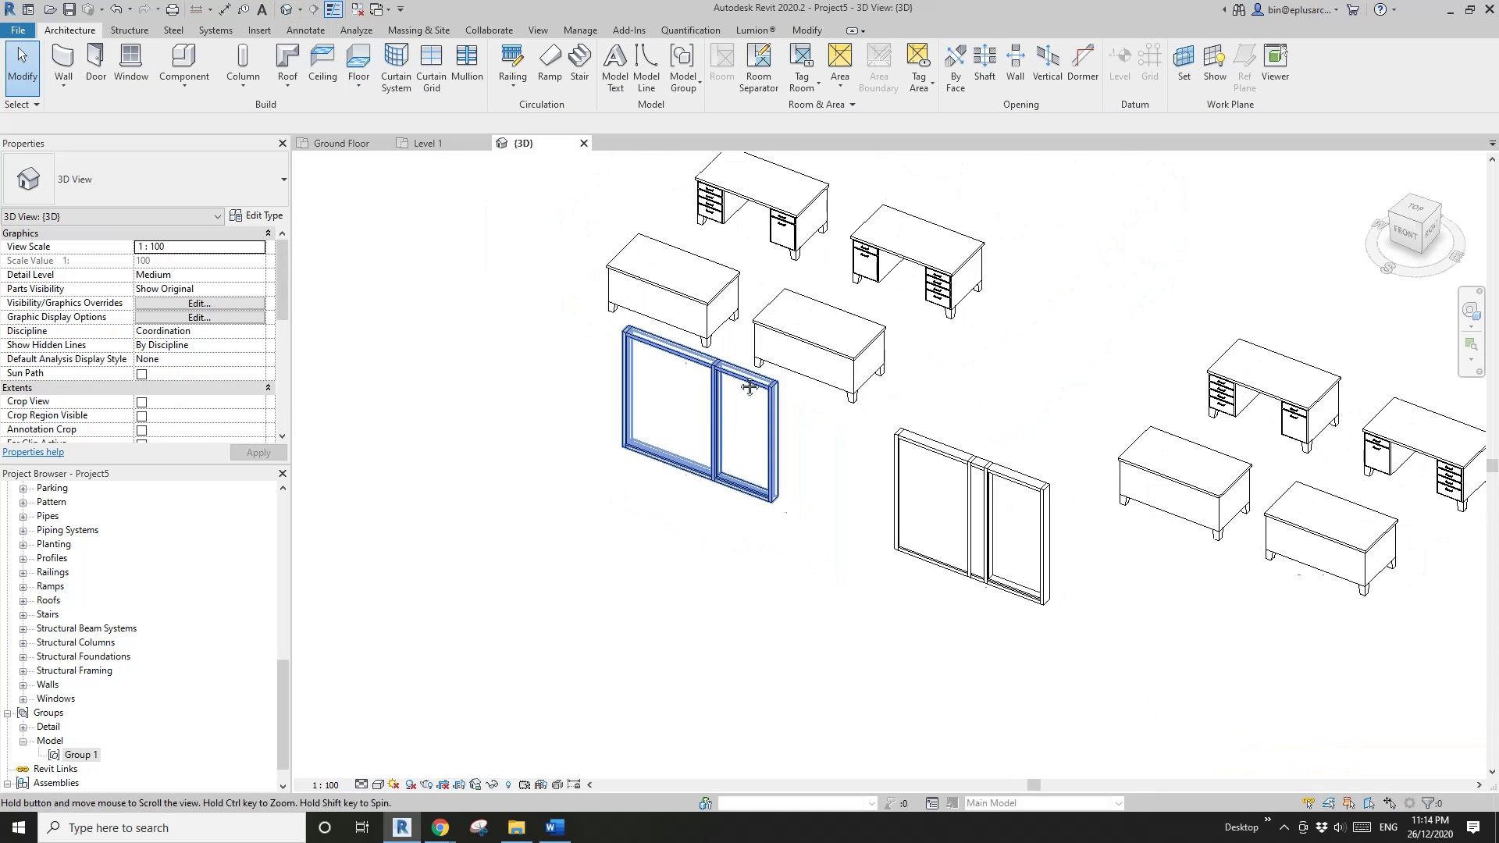
scroll(933, 435, "up", 5)
scroll(853, 435, "down", 4)
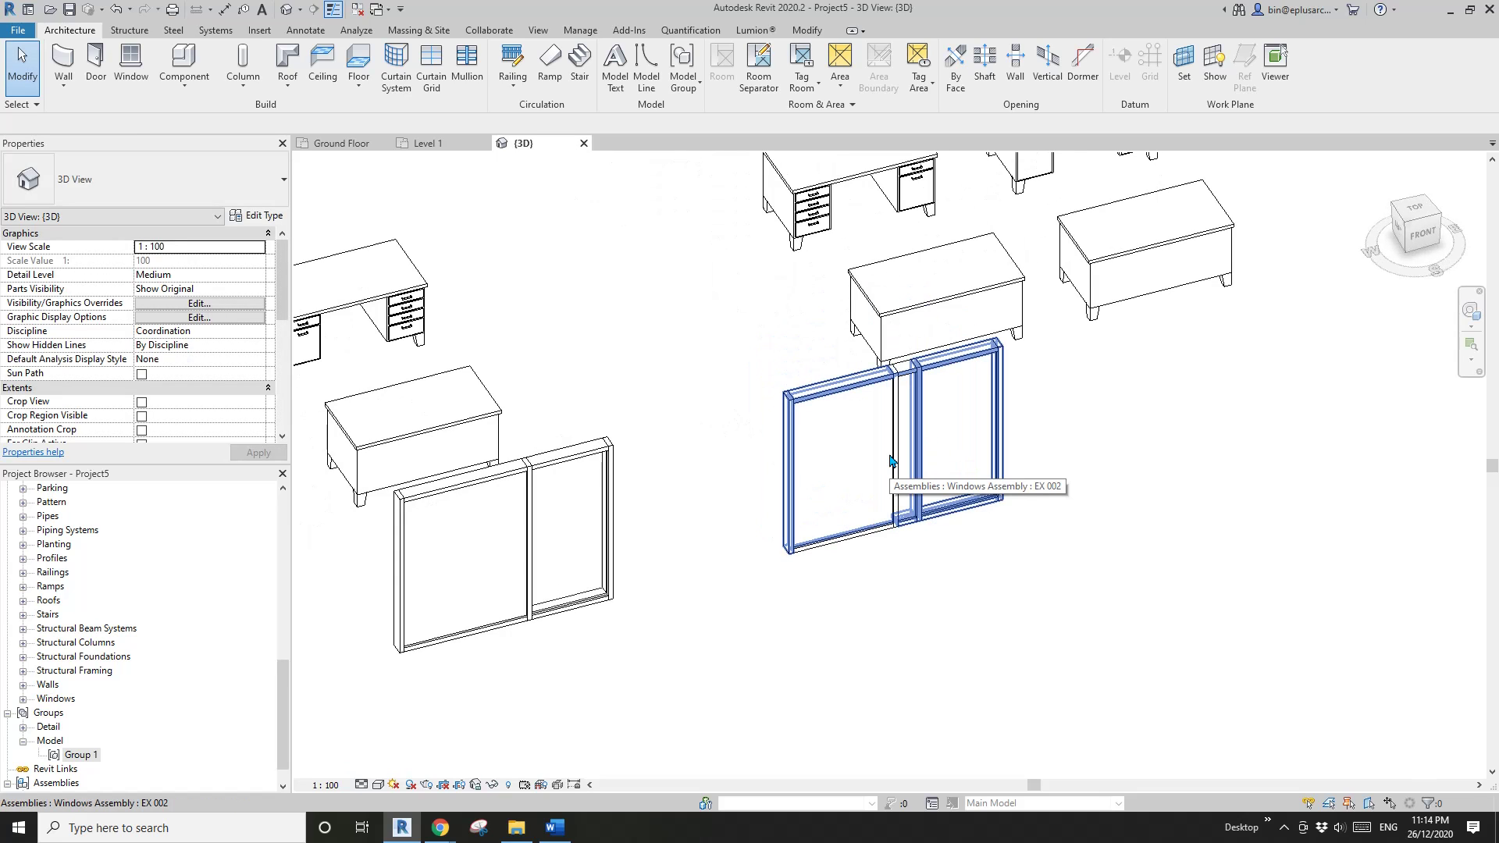
left_click(568, 557)
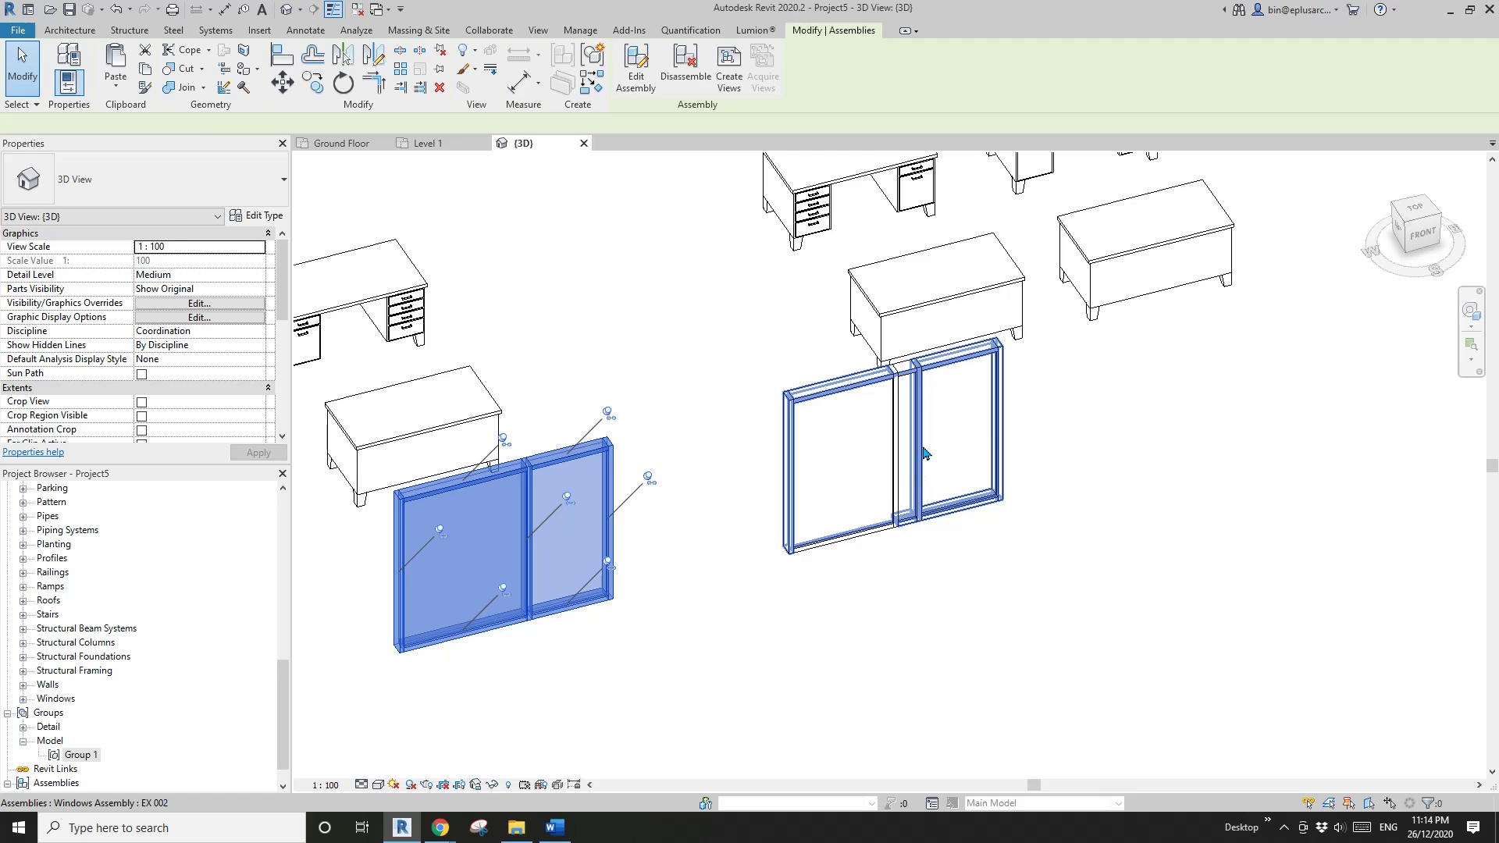
middle_click_drag(770, 464, 767, 466)
scroll(767, 468, "up", 1)
Step: Open the type properties of the original assembly's Storefront curtain wall and examine its grid and mullion settings
left_click(635, 542)
left_click(551, 535)
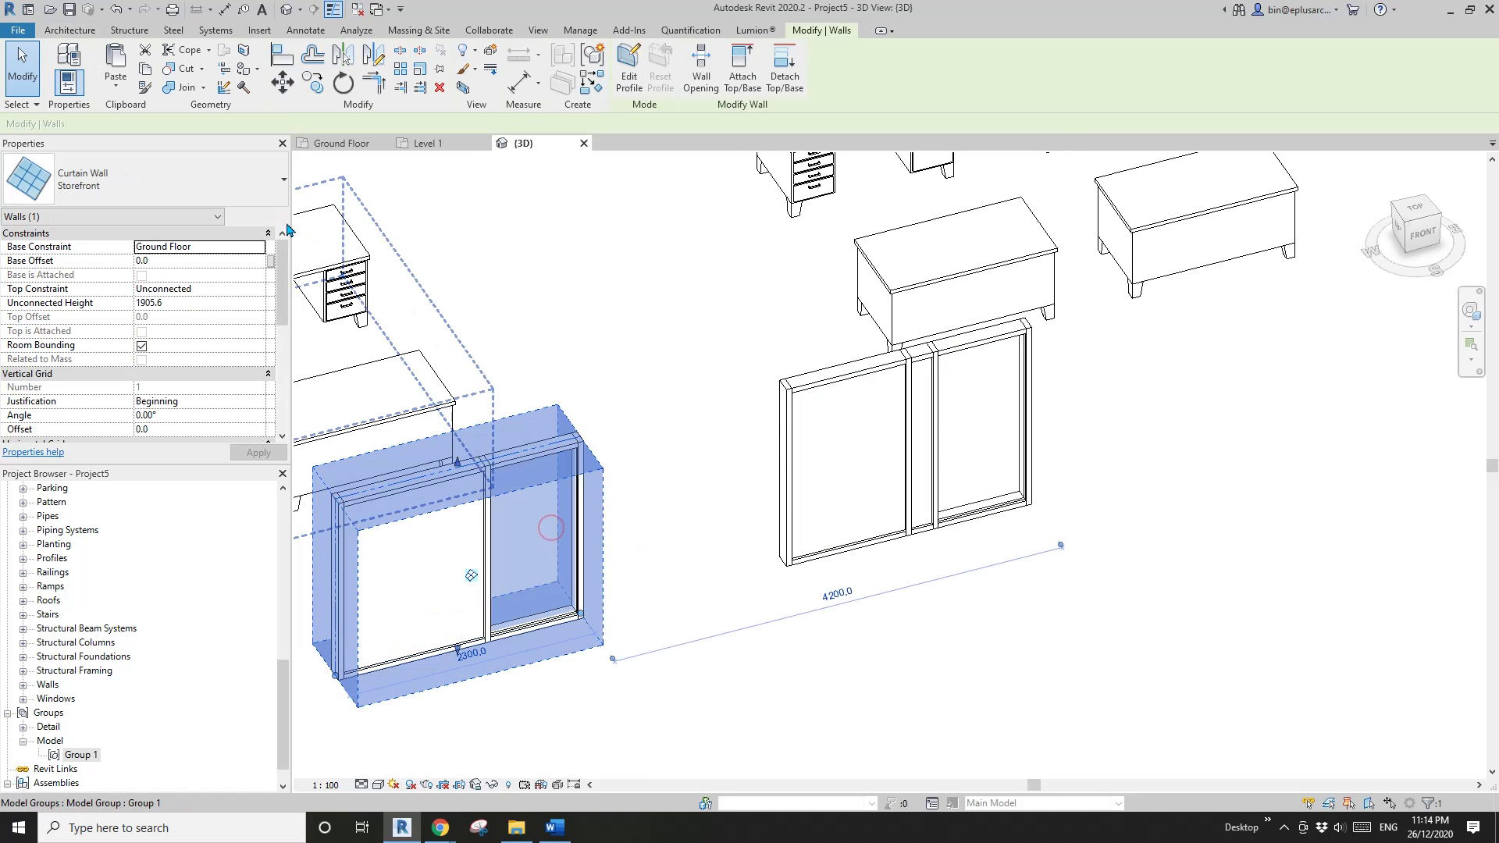
left_click(263, 215)
left_click_drag(774, 118, 837, 164)
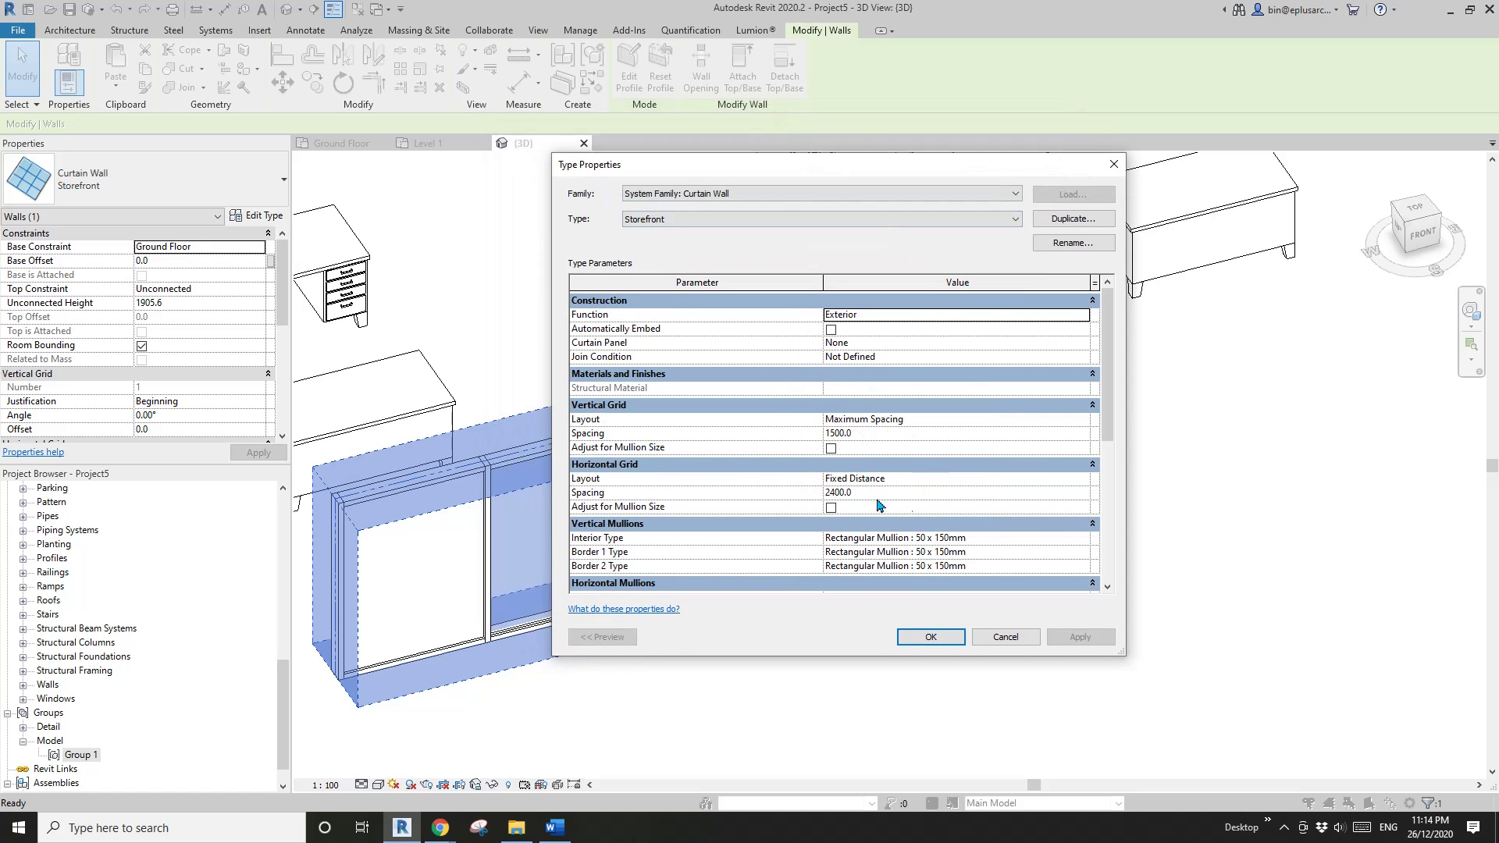
scroll(1109, 422, "down", 1)
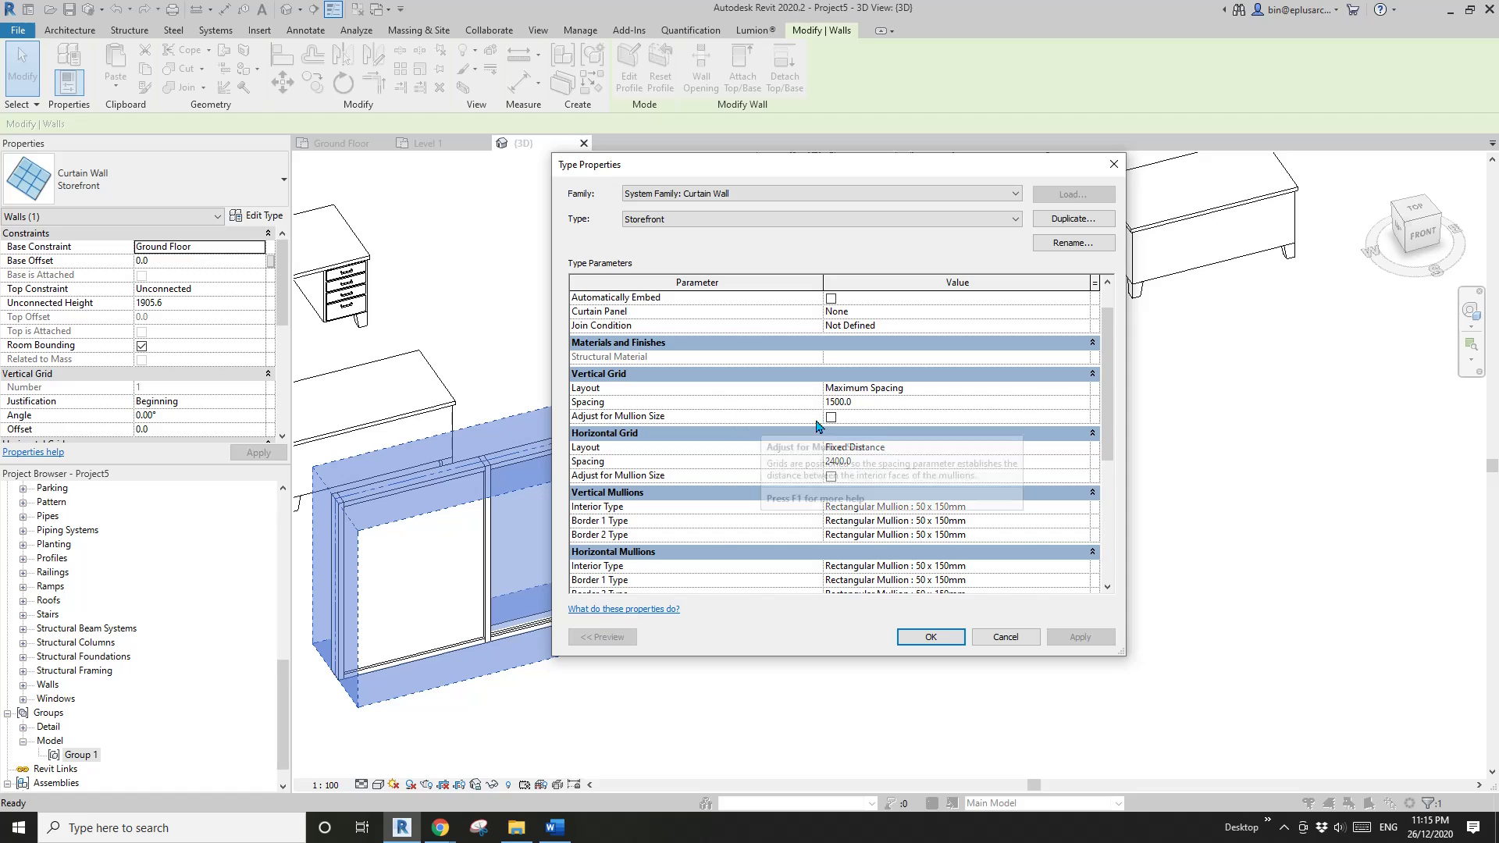
mouse_move(1111, 406)
left_mouse_down()
mouse_move(1114, 378)
mouse_move(1116, 450)
mouse_move(1116, 388)
mouse_move(1116, 402)
left_mouse_up()
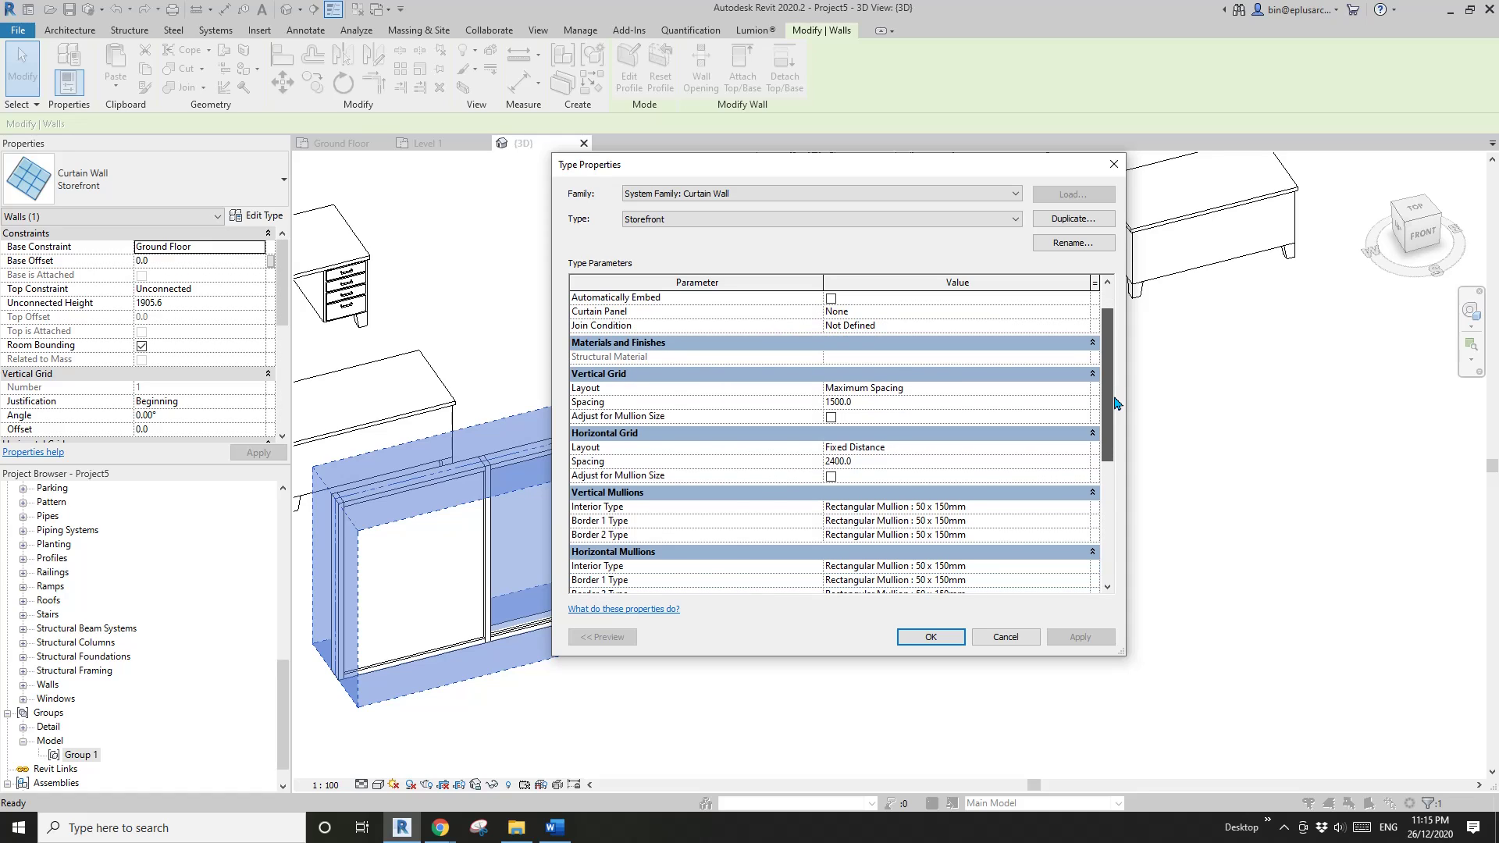
Step: Set the Storefront type's vertical grid layout to None, deleting the type-generated gridlines, and apply the changes
left_click(1079, 388)
left_click(1081, 388)
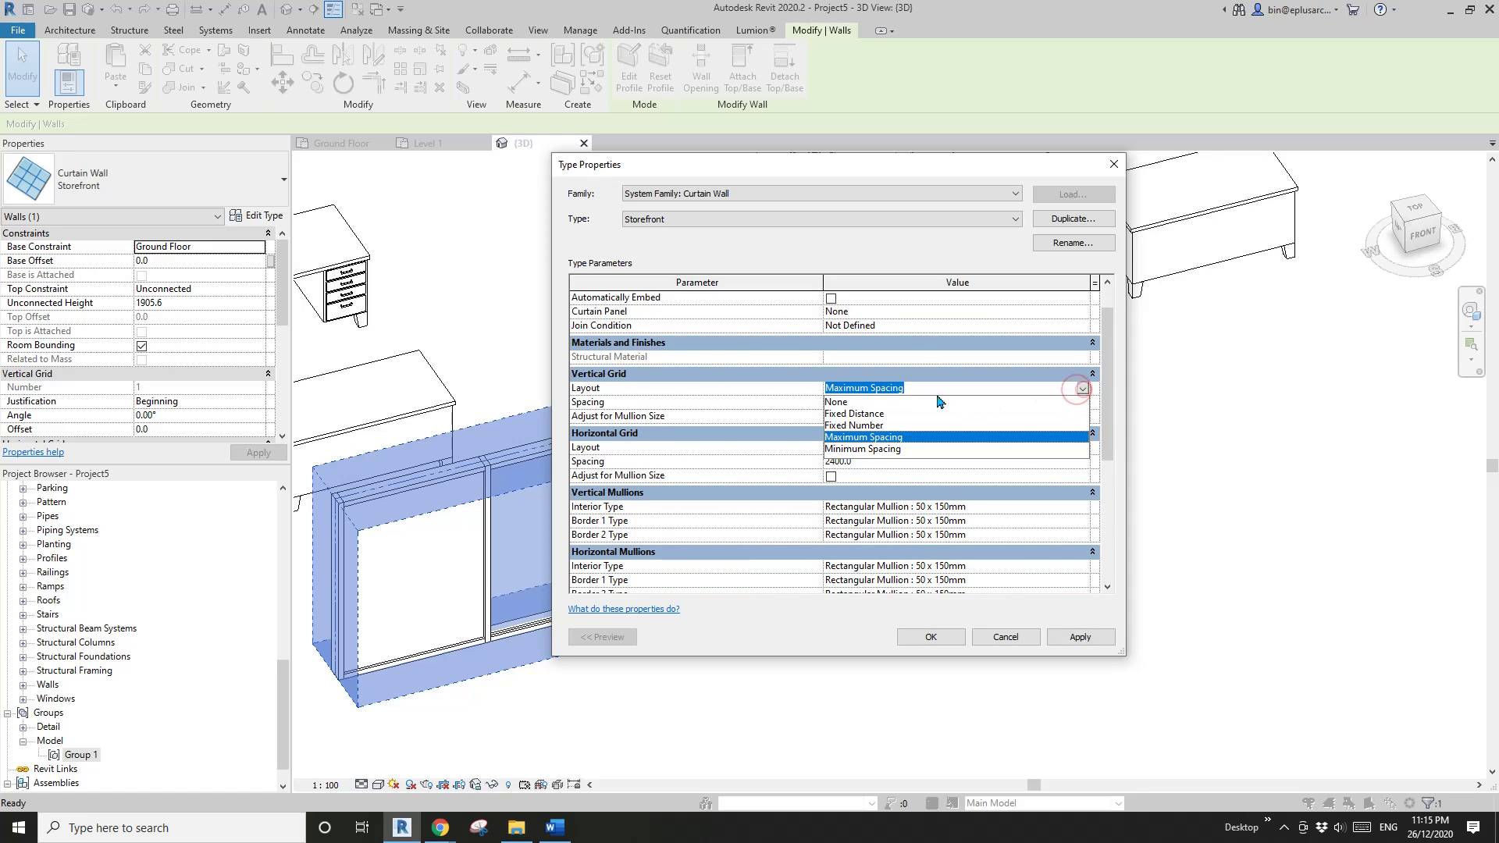
left_click(837, 402)
left_click(1085, 637)
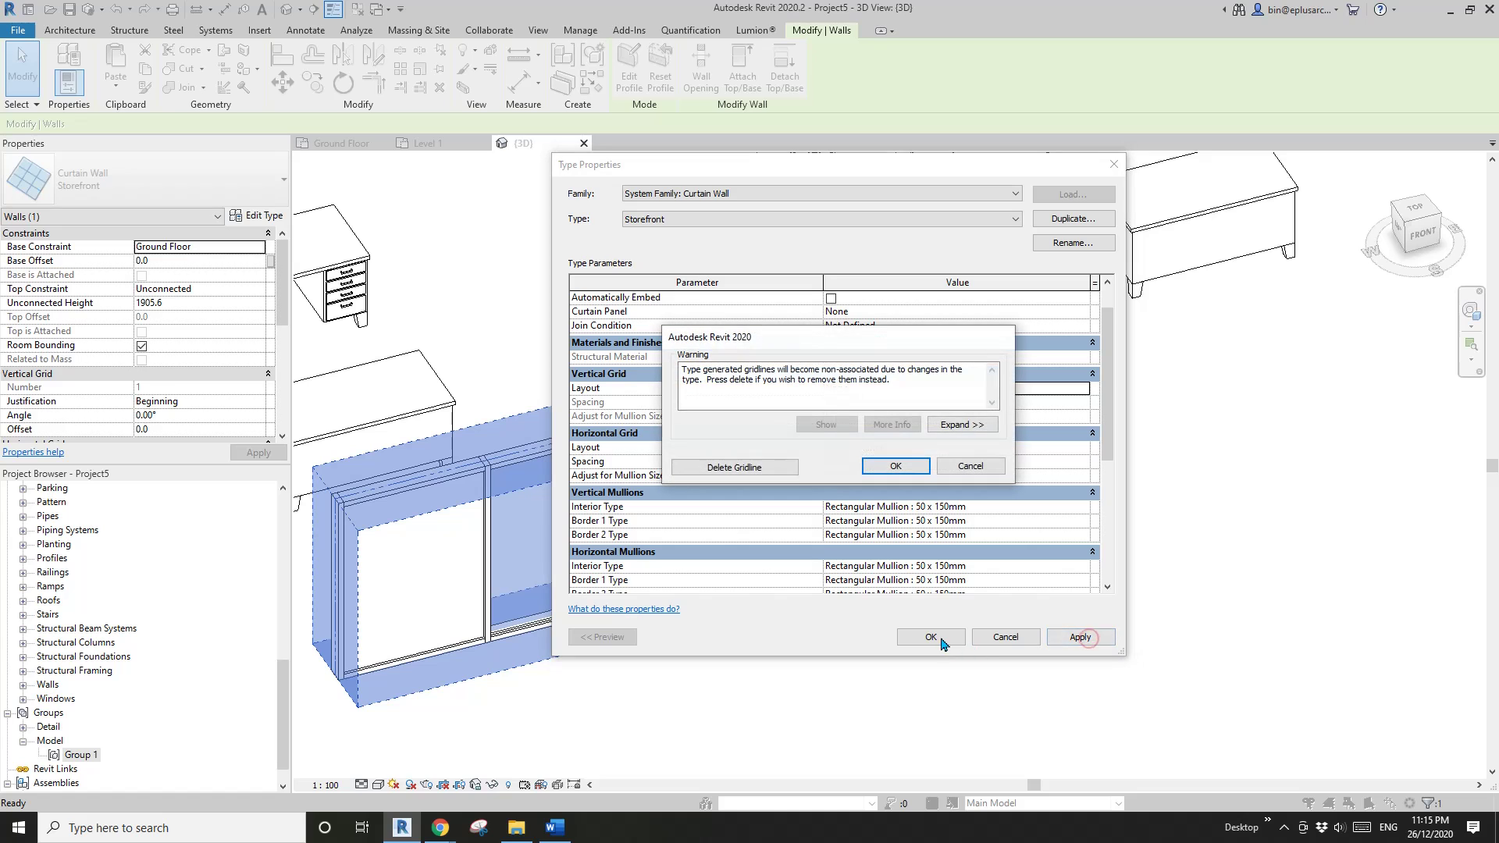
left_click(739, 466)
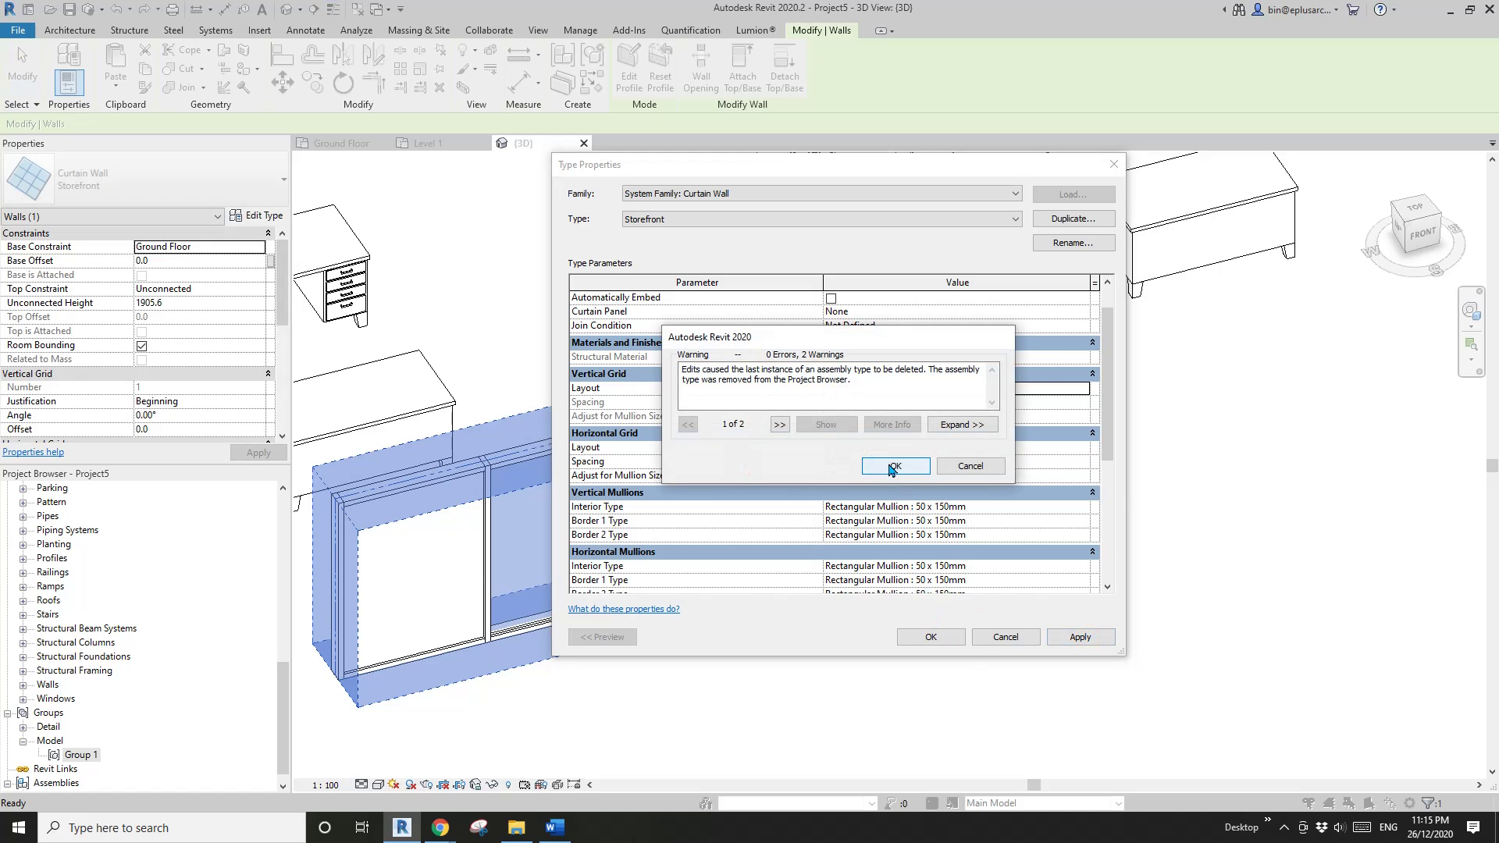
left_click(892, 466)
left_click(931, 637)
left_click(947, 625)
Step: Select each of the two window assemblies in the 3D view and compare their assembly types
scroll(956, 651, "down", 2)
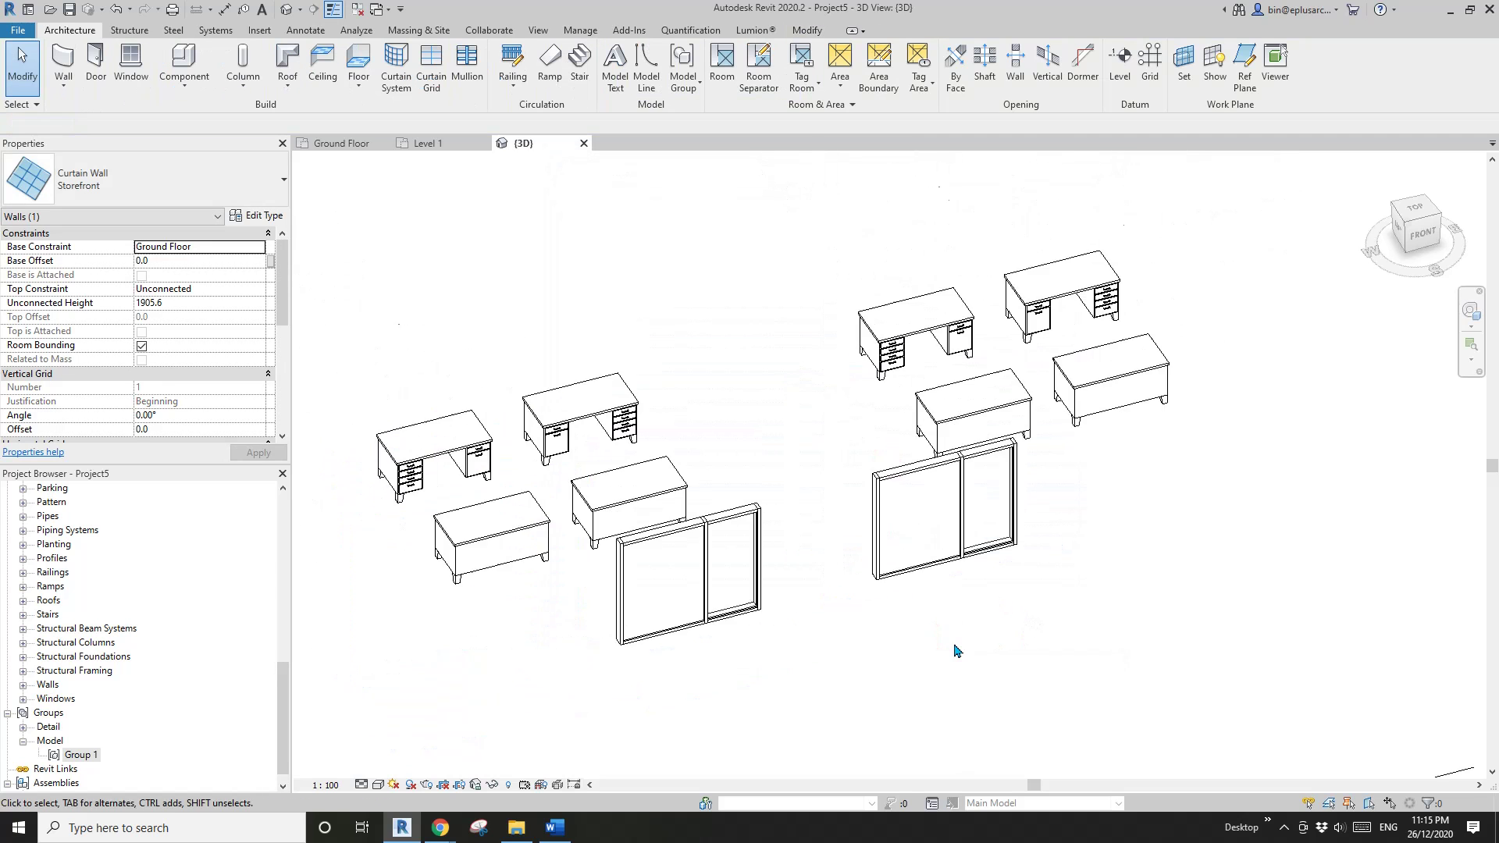
middle_click_drag(956, 650, 723, 585, "shift")
mouse_move(589, 539)
middle_mouse_down("shift")
mouse_move(613, 612)
mouse_move(594, 556)
middle_mouse_up("shift")
scroll(594, 556, "up", 2)
left_click(593, 535)
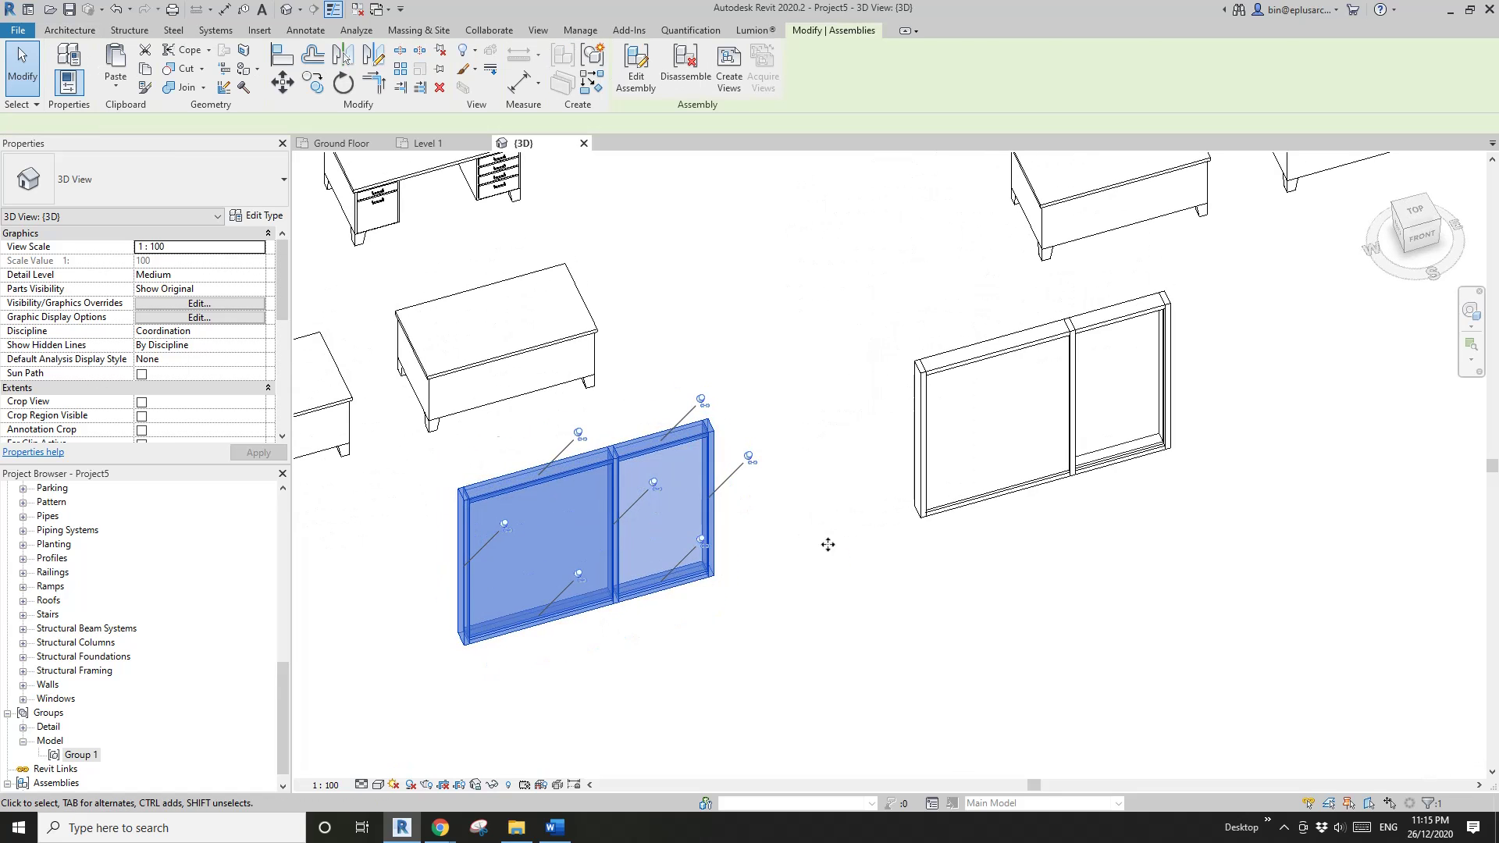
left_click(847, 570)
middle_click_drag(846, 570, 798, 541)
left_click(532, 555)
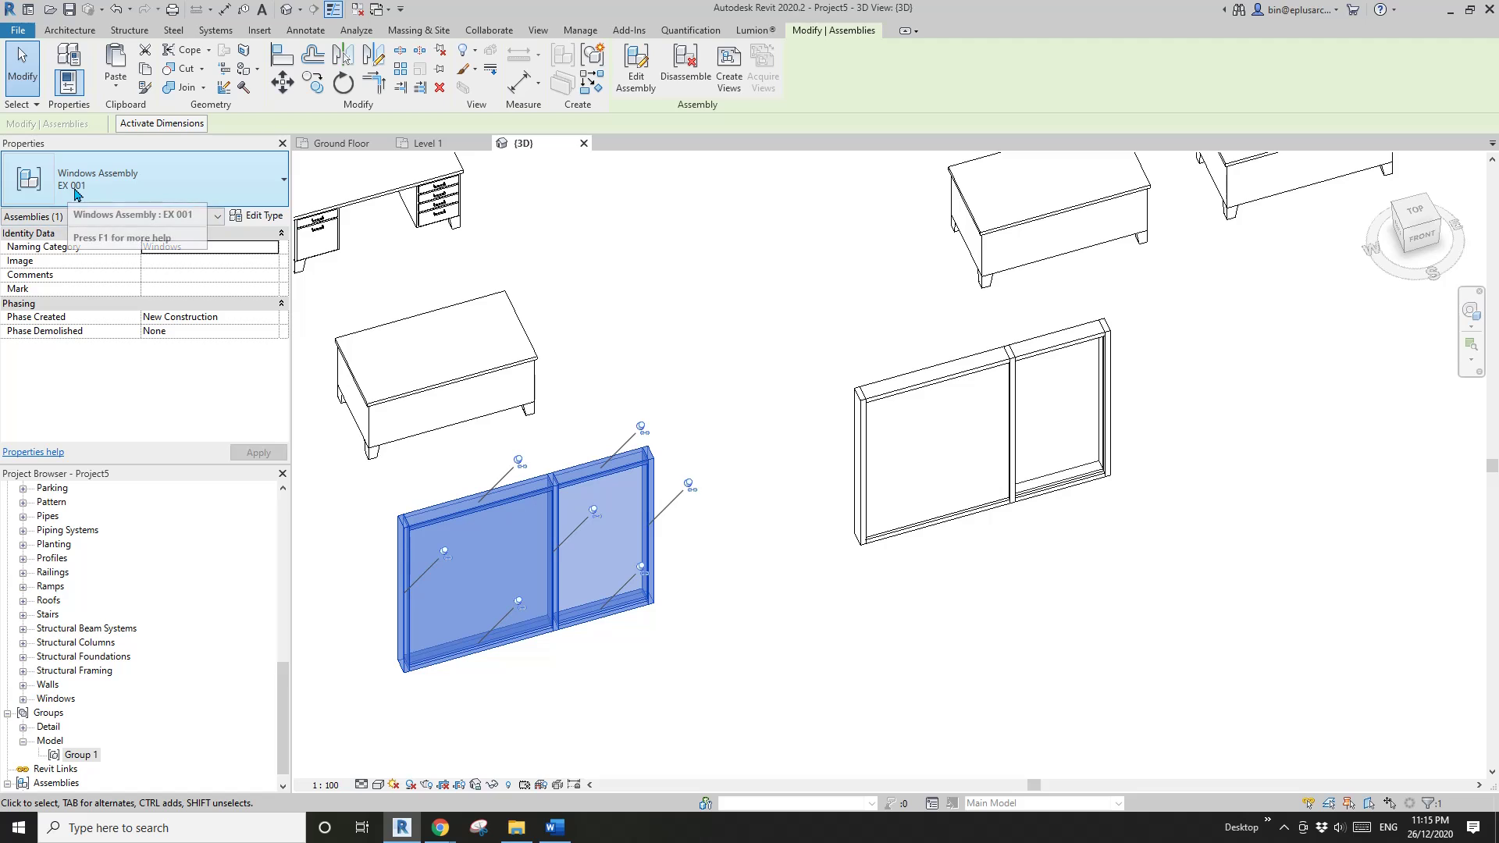
left_click(986, 472)
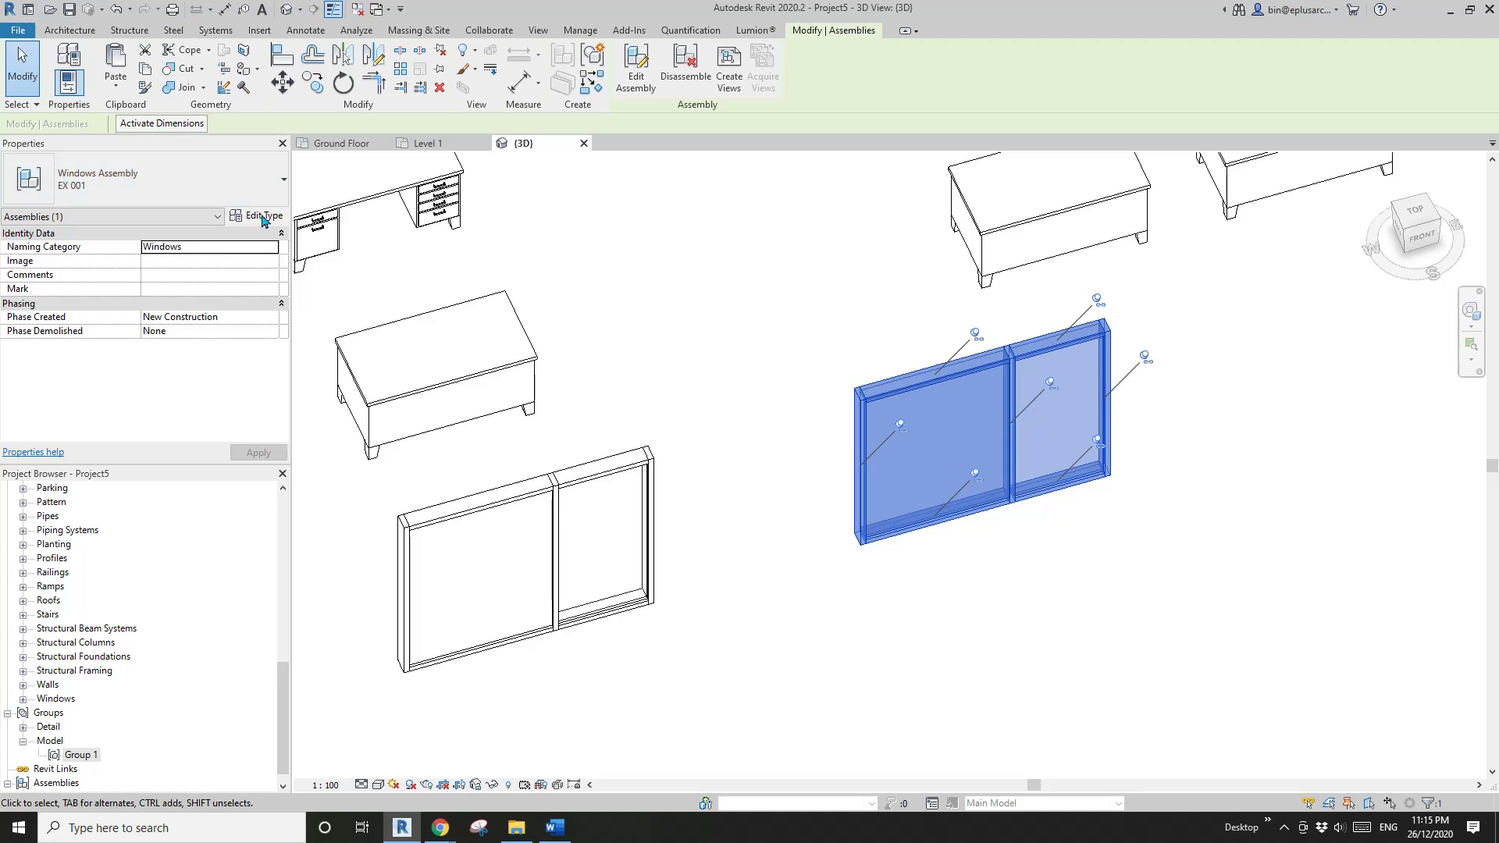
scroll(793, 442, "up", 1)
middle_click_drag(793, 442, 770, 377)
scroll(770, 377, "down", 1)
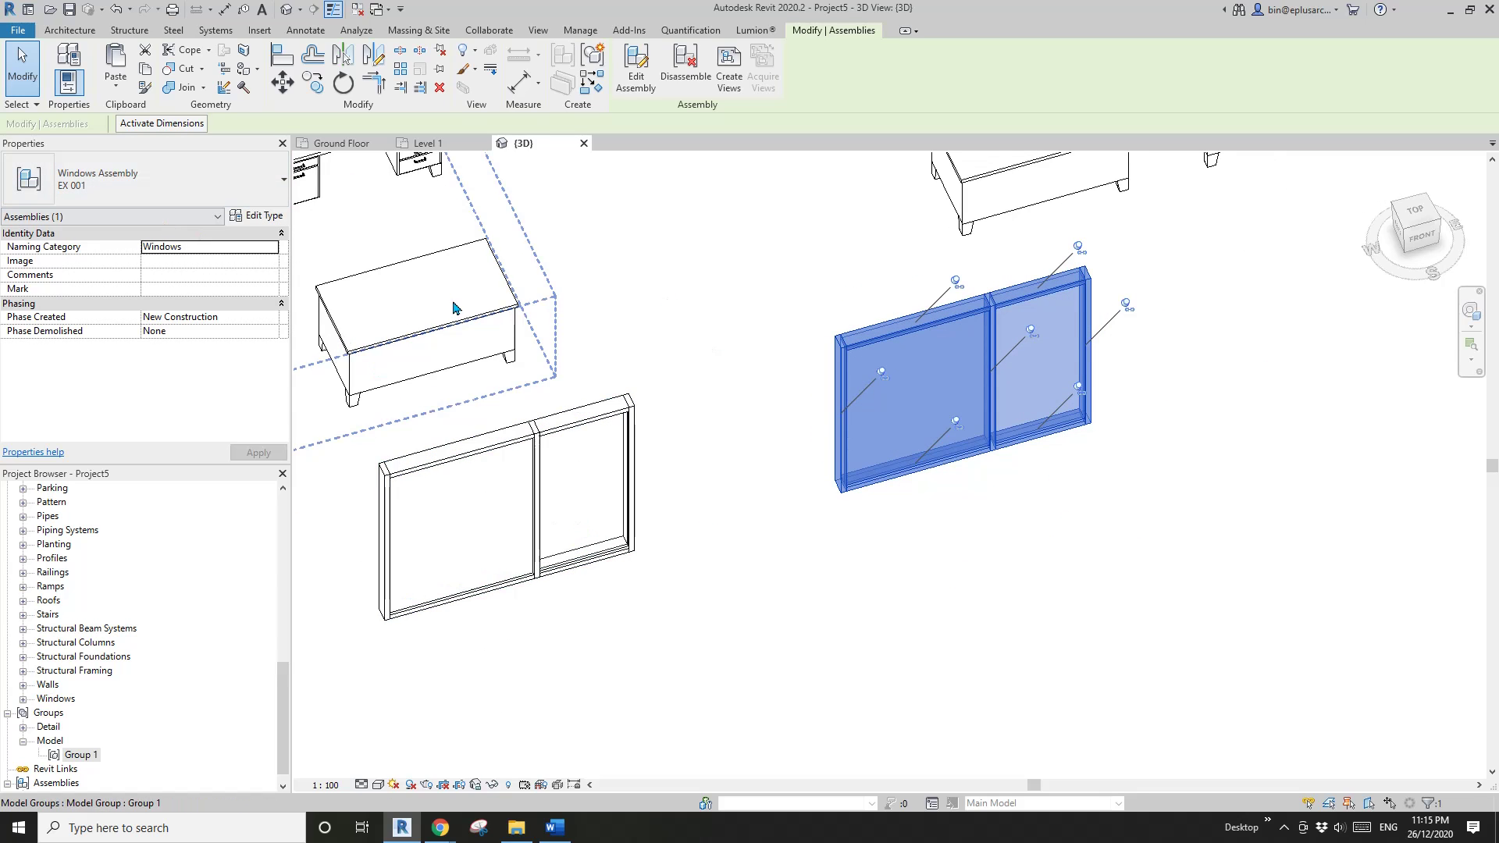
Step: Select each of the two desk groups in the 3D view and compare their model group types
scroll(531, 469, "down", 3)
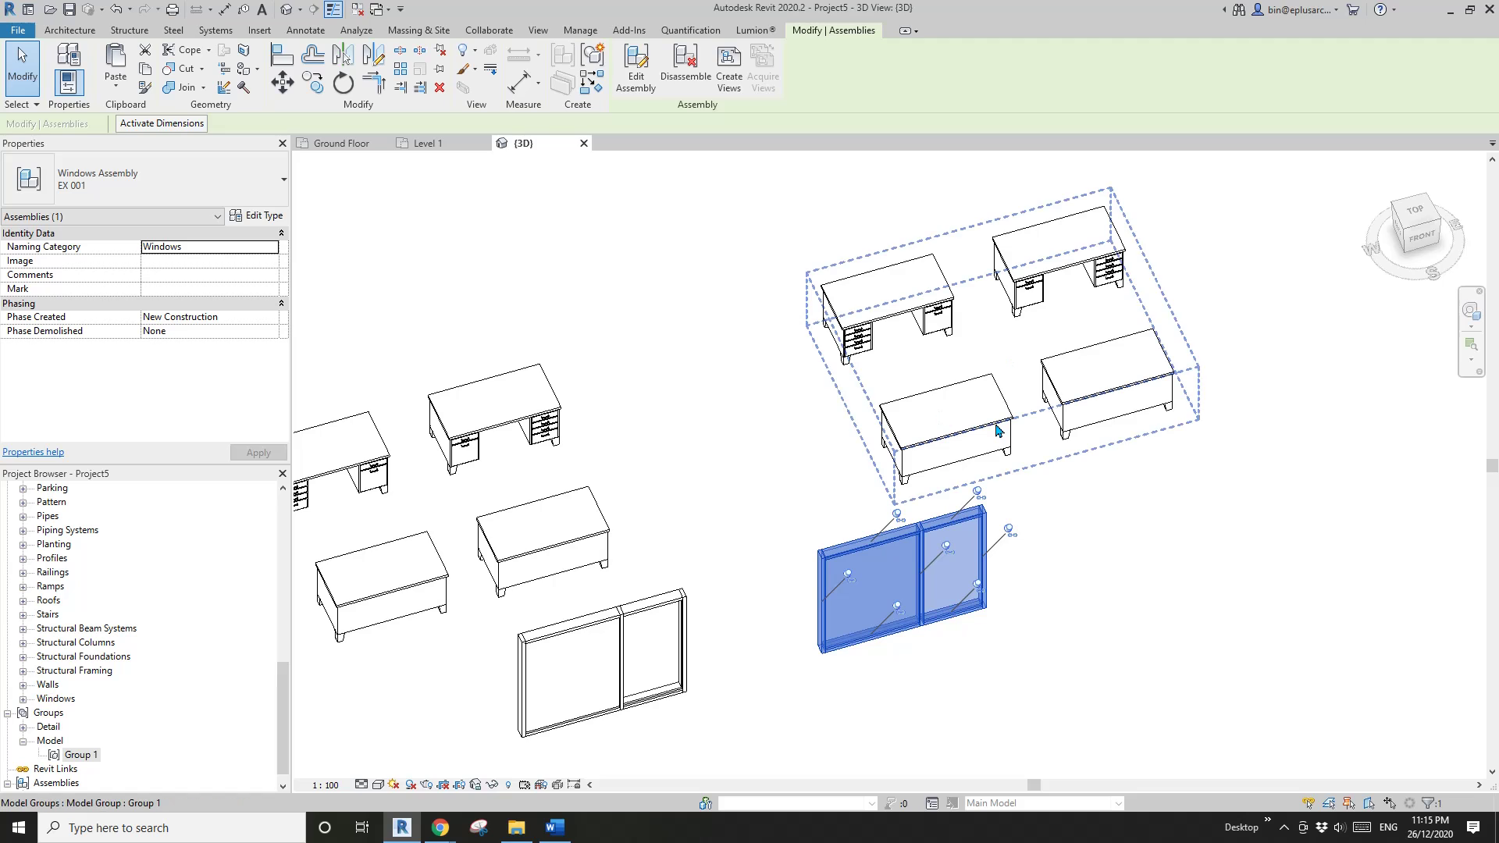
left_click(971, 427)
left_click(537, 512)
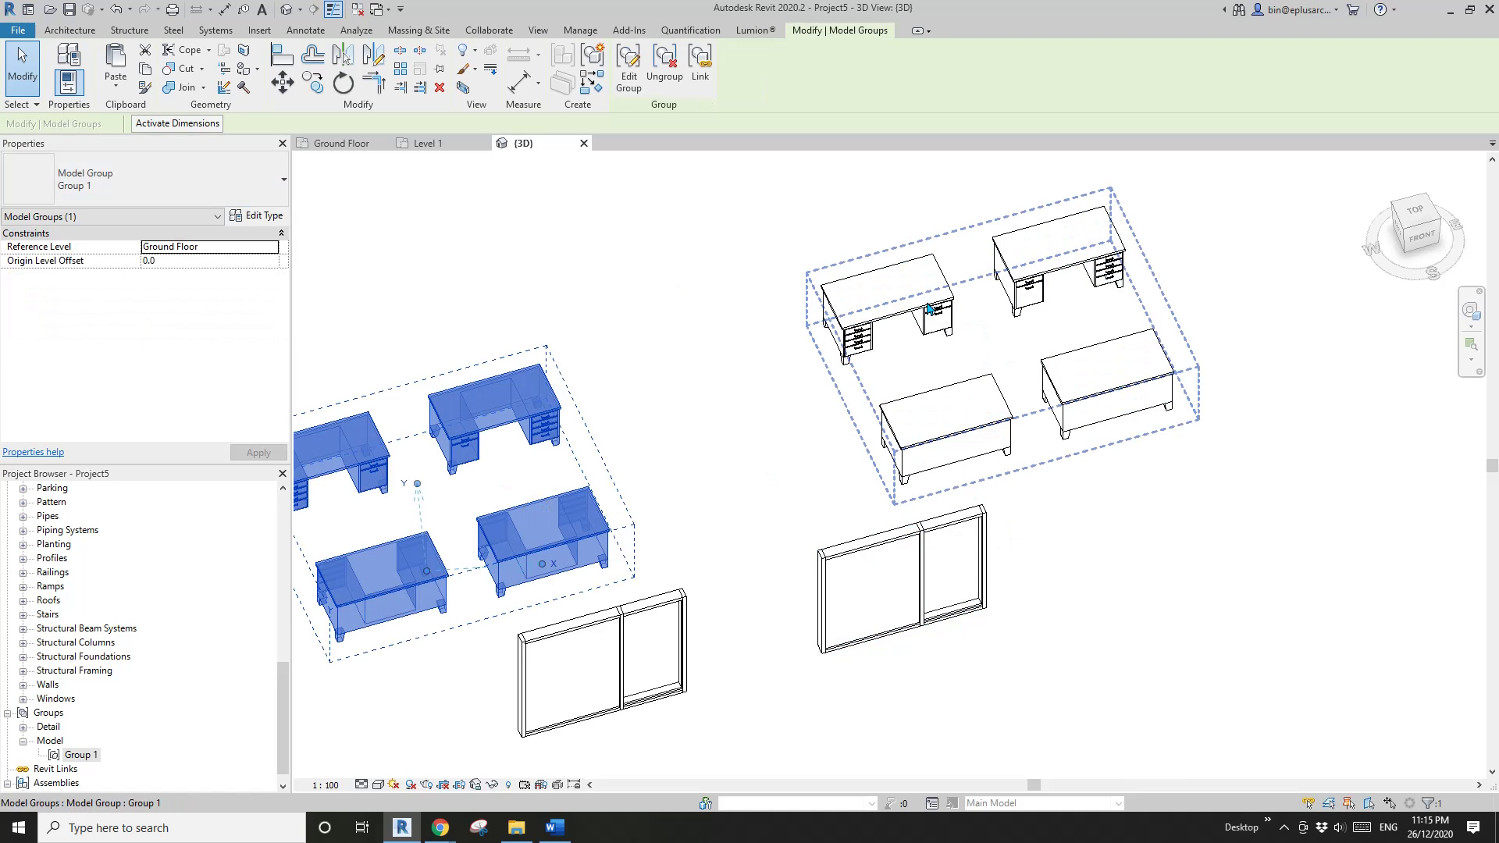
left_click(913, 290)
middle_click_drag(799, 381, 849, 247)
scroll(849, 247, "up", 1)
Step: Select the original window assembly and its copy by turns and check the assembly type of each
left_click(678, 587)
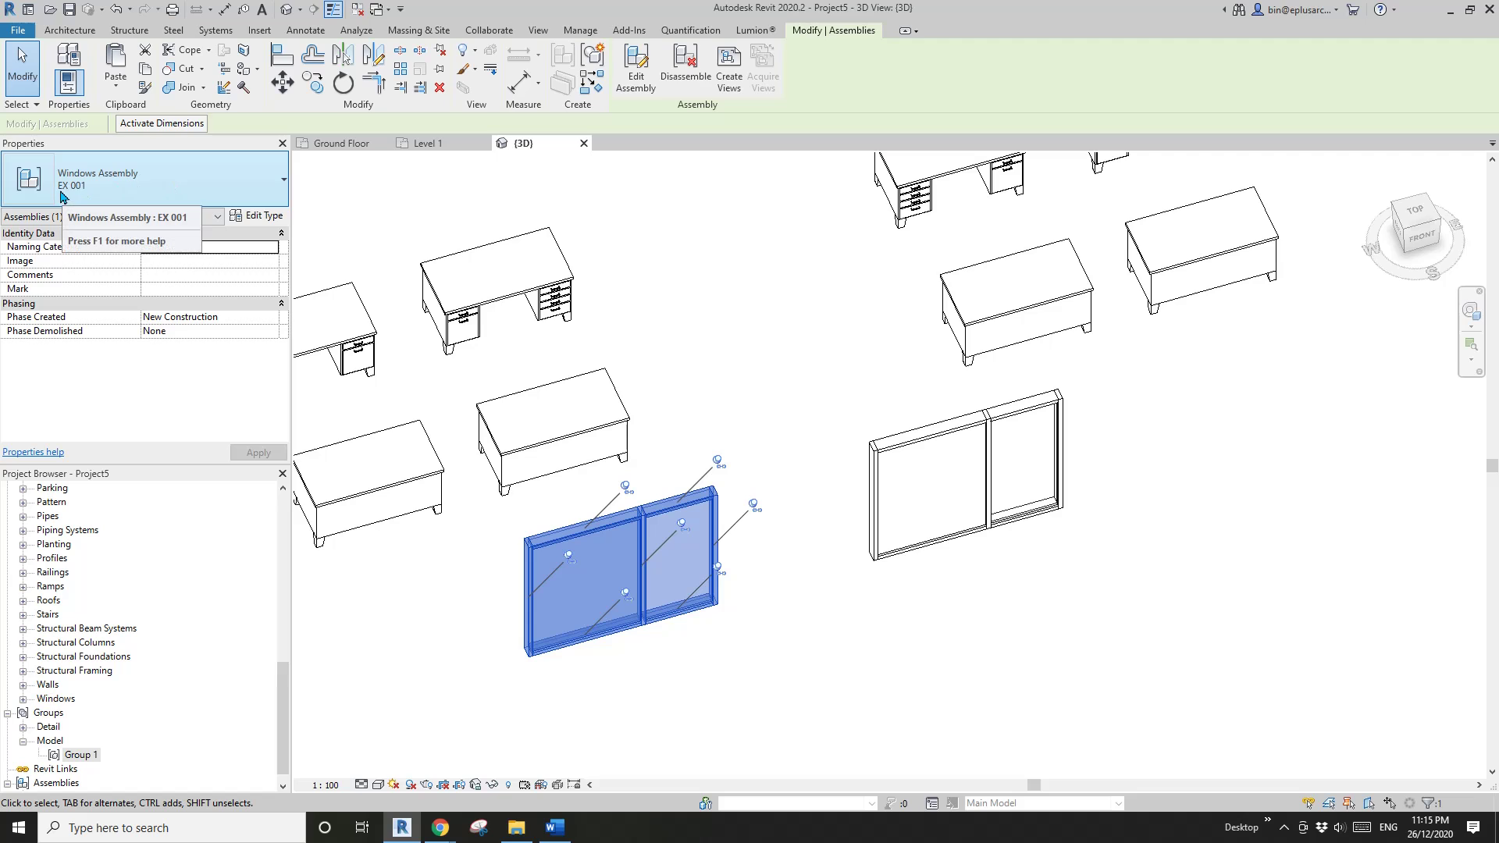
left_click(925, 497)
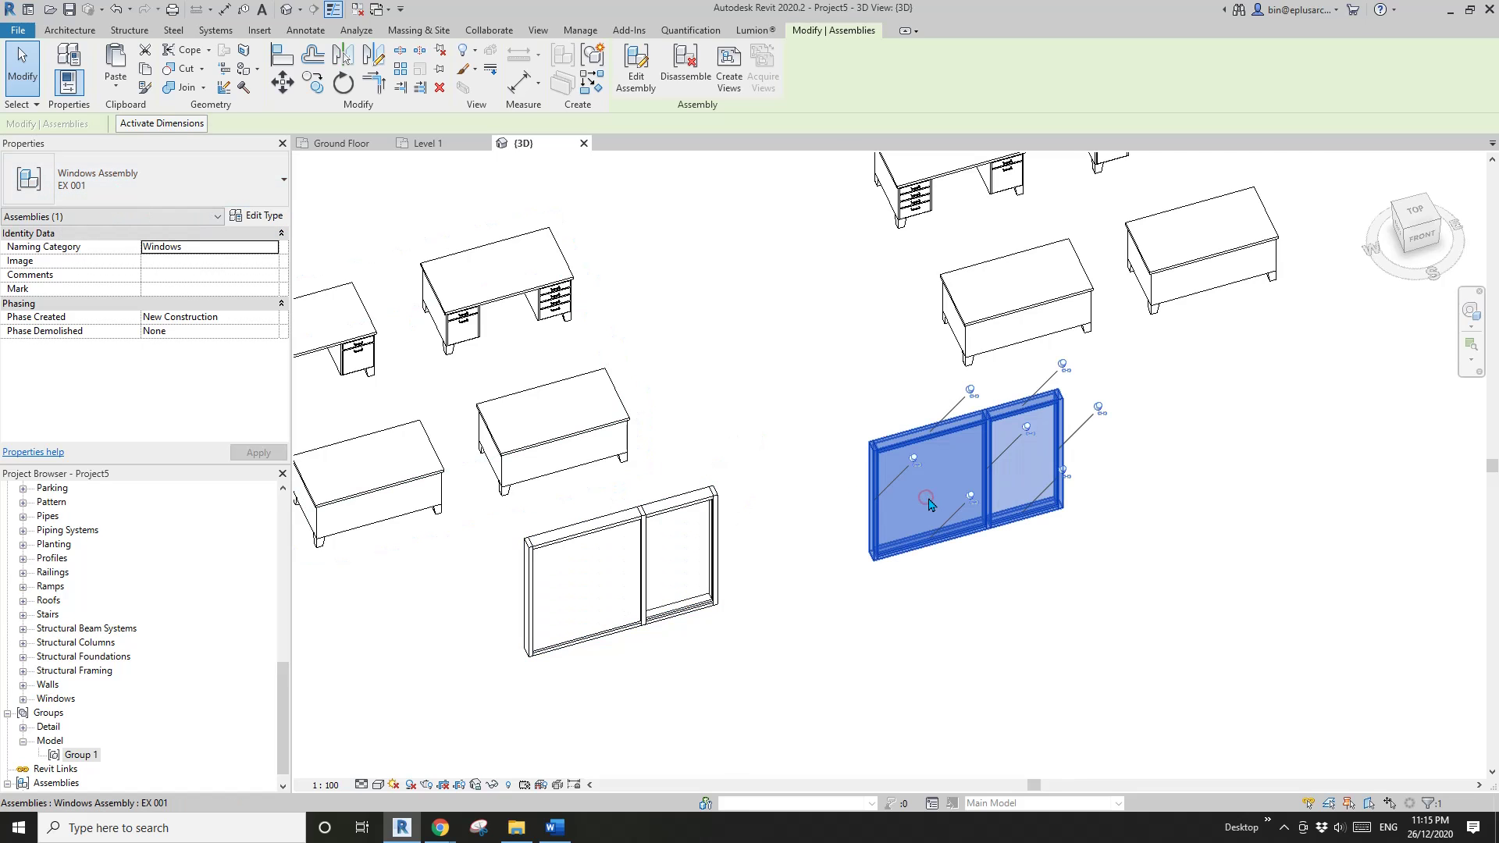
middle_click_drag(911, 460, 918, 417)
left_click(752, 518)
middle_click_drag(752, 518, 741, 521)
left_click(617, 537)
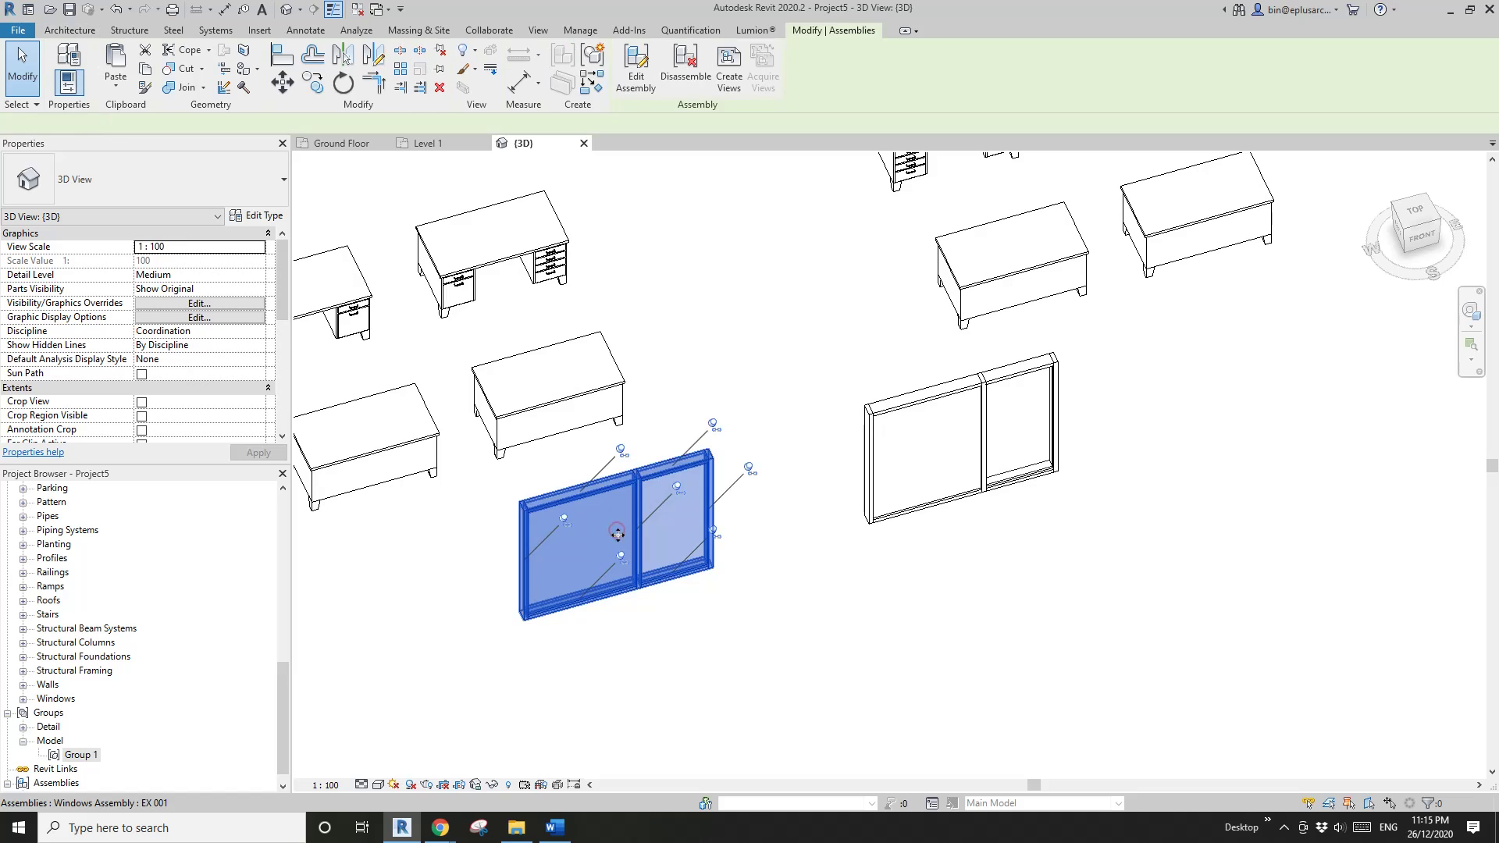
key("Escape")
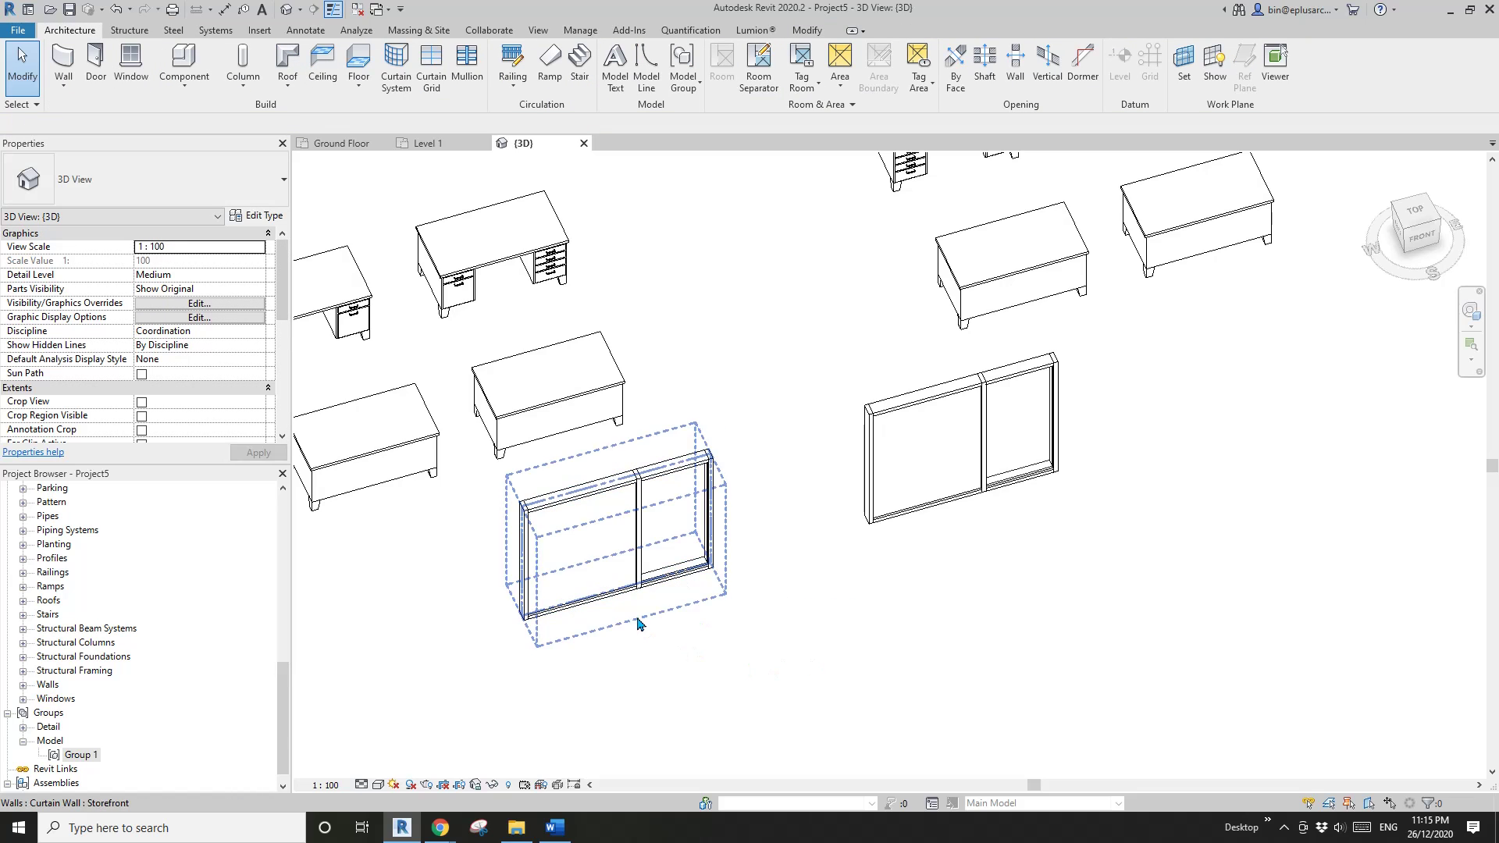
Step: Lengthen the Storefront curtain wall of the window assembly nearest the viewer to 3000 mm by moving its wall end
middle_click_drag(723, 606, 773, 627, "shift")
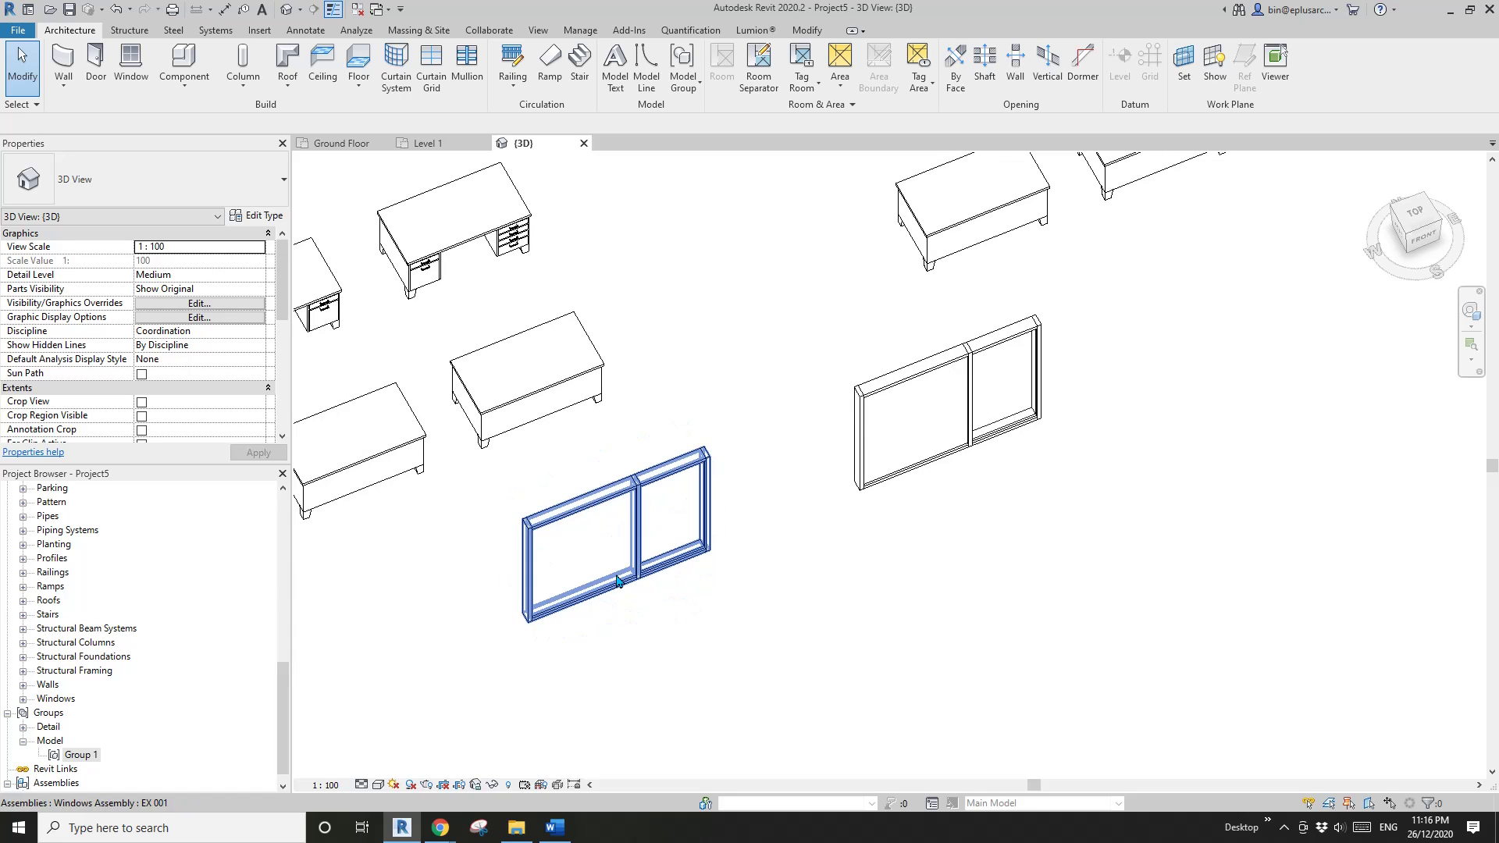
left_click(726, 588)
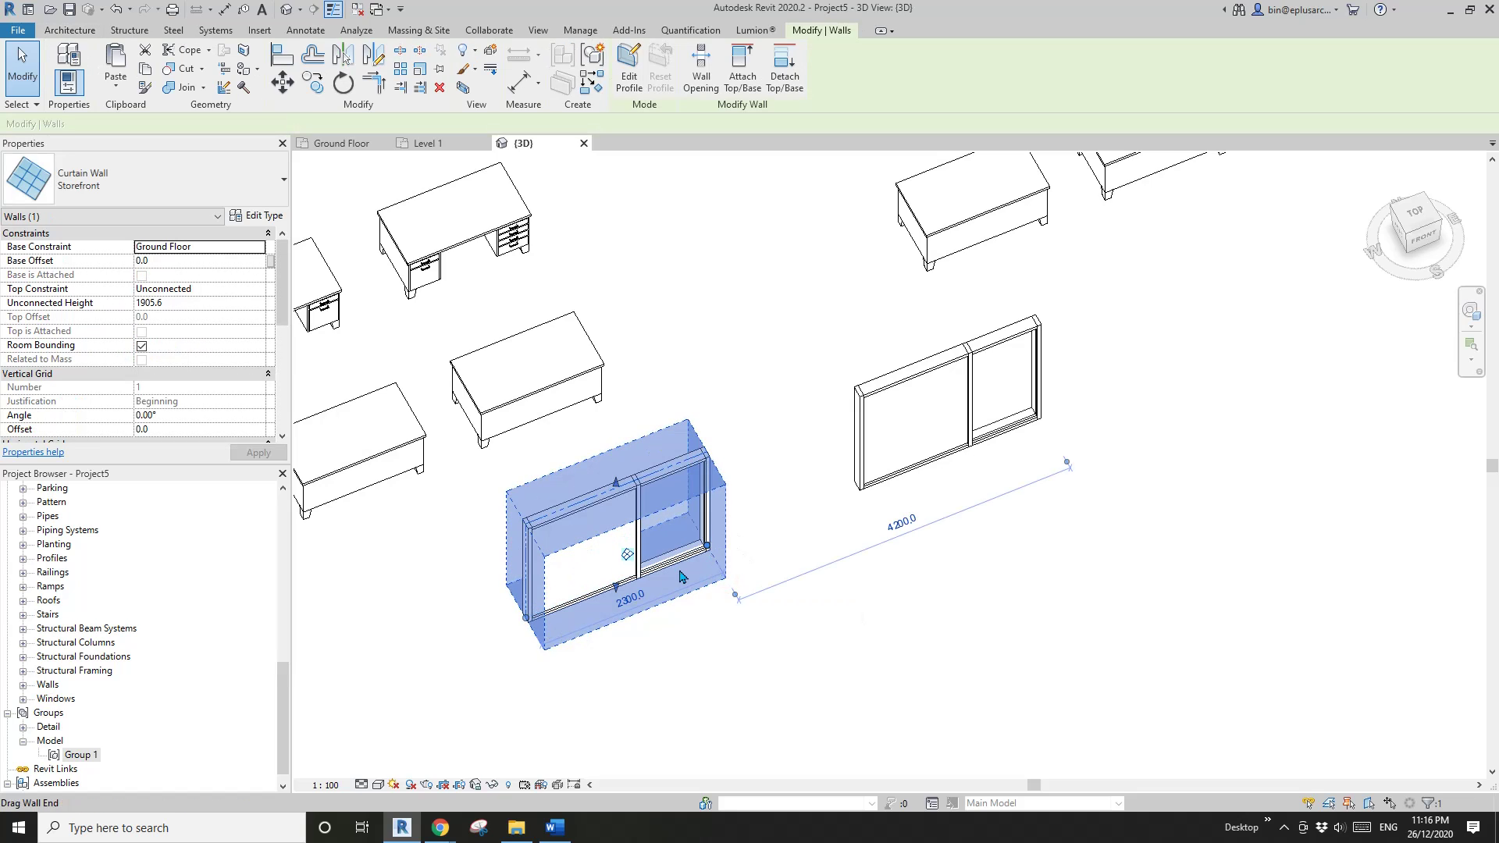
scroll(721, 554, "up", 3)
left_click_drag(699, 548, 797, 496)
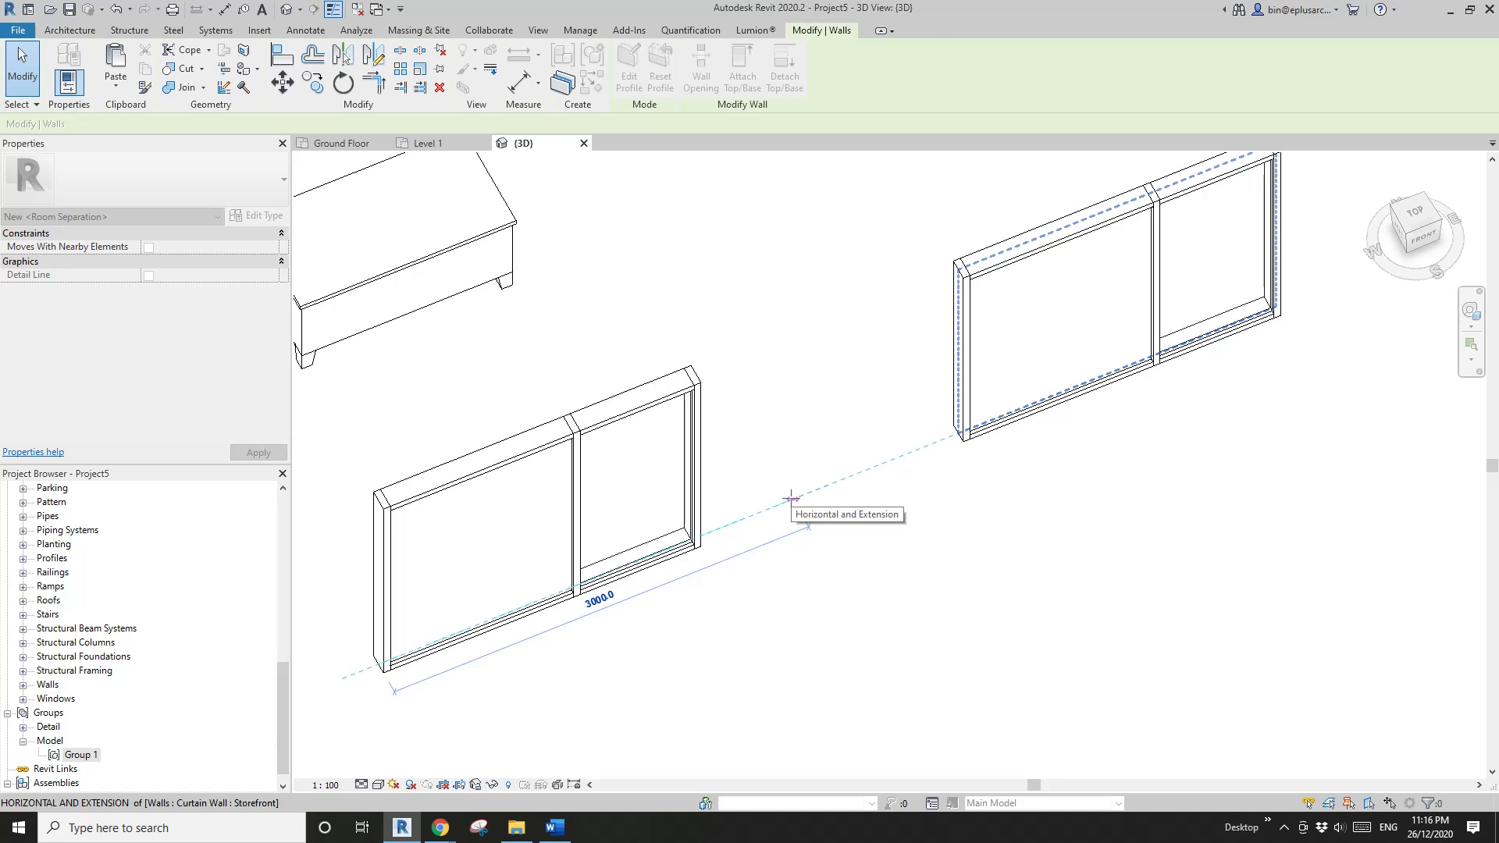
left_click_drag(791, 498, 777, 560)
scroll(776, 560, "down", 2)
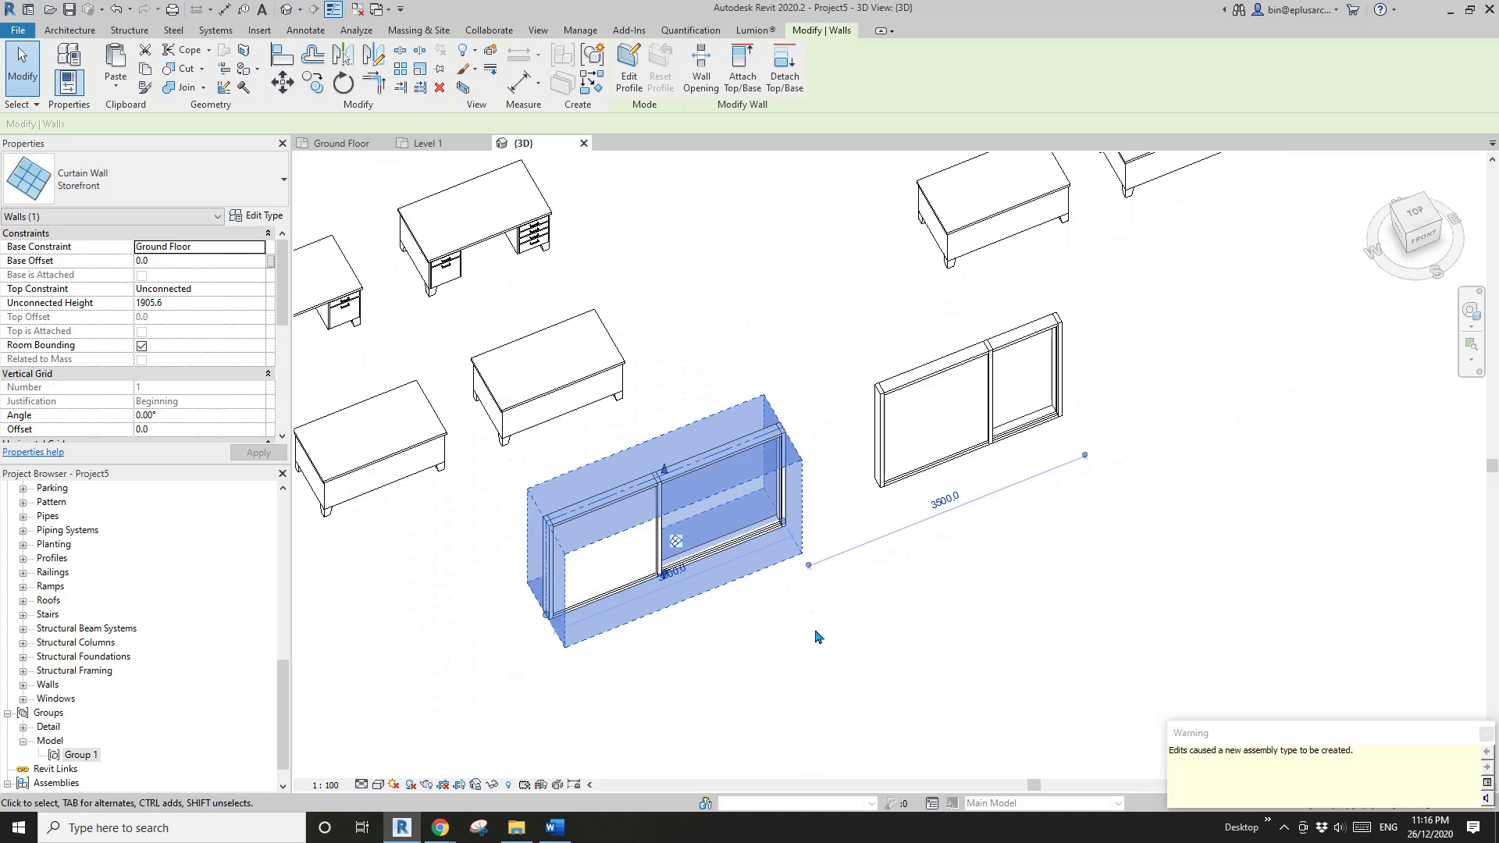
left_click(814, 632)
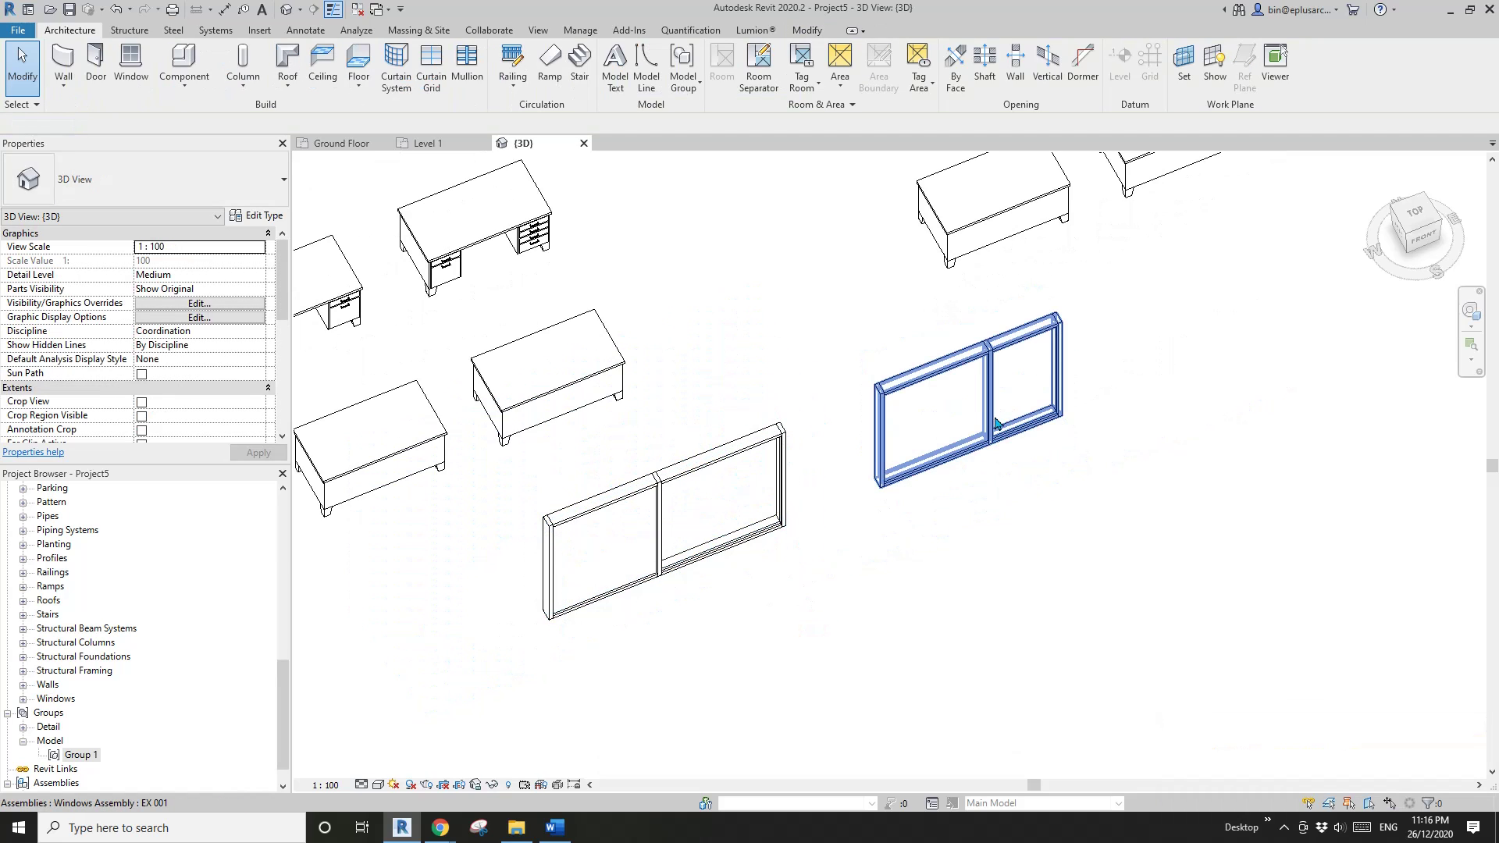
Step: Examine the lengthened window's assembly type and the assembly types listed in the Project Browser
middle_click_drag(995, 412, 1015, 505, "shift")
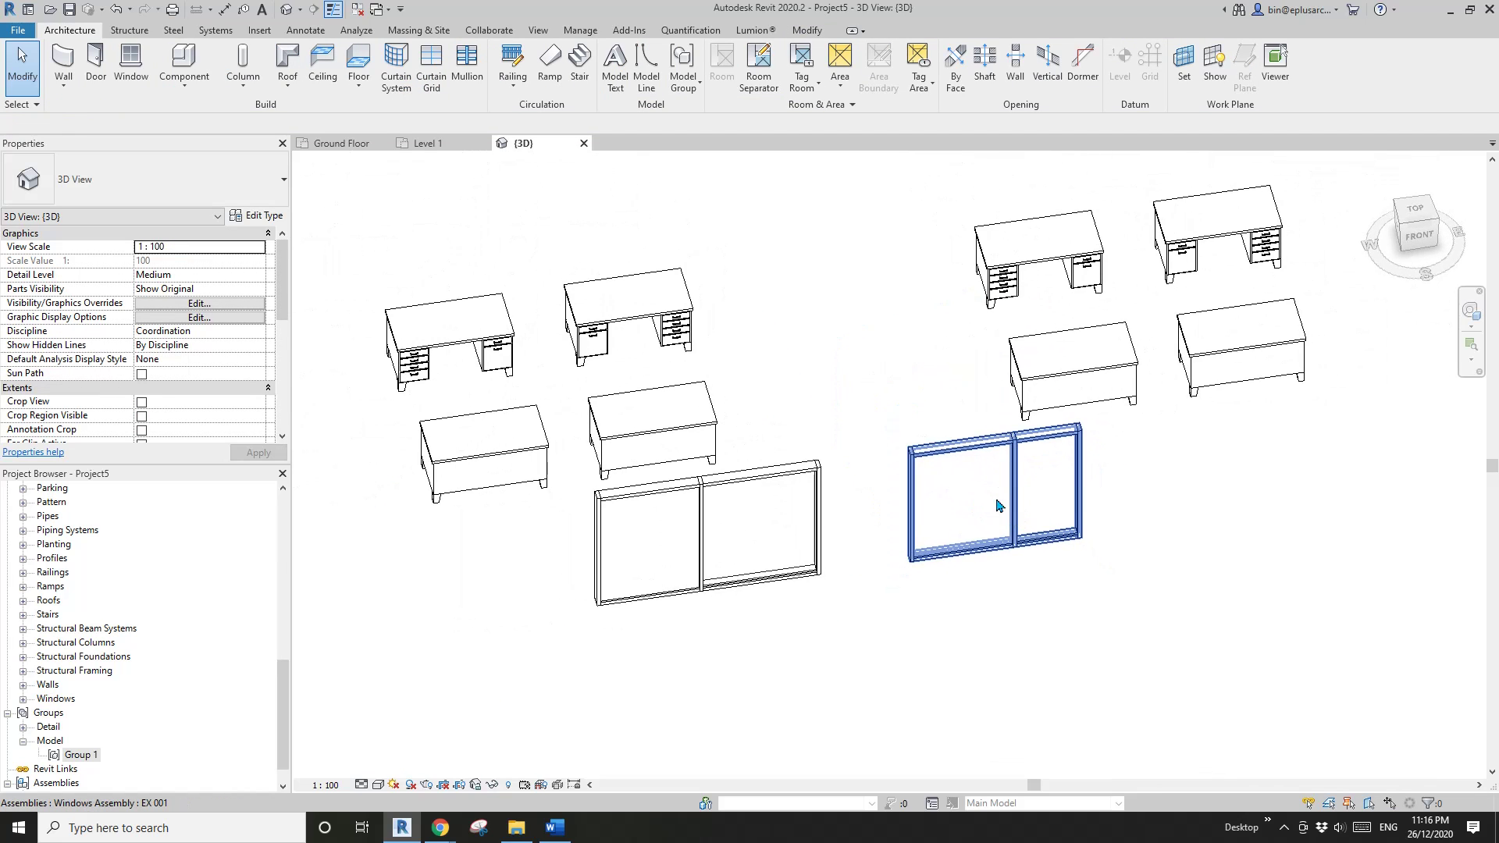
left_click(894, 632)
left_click(775, 548)
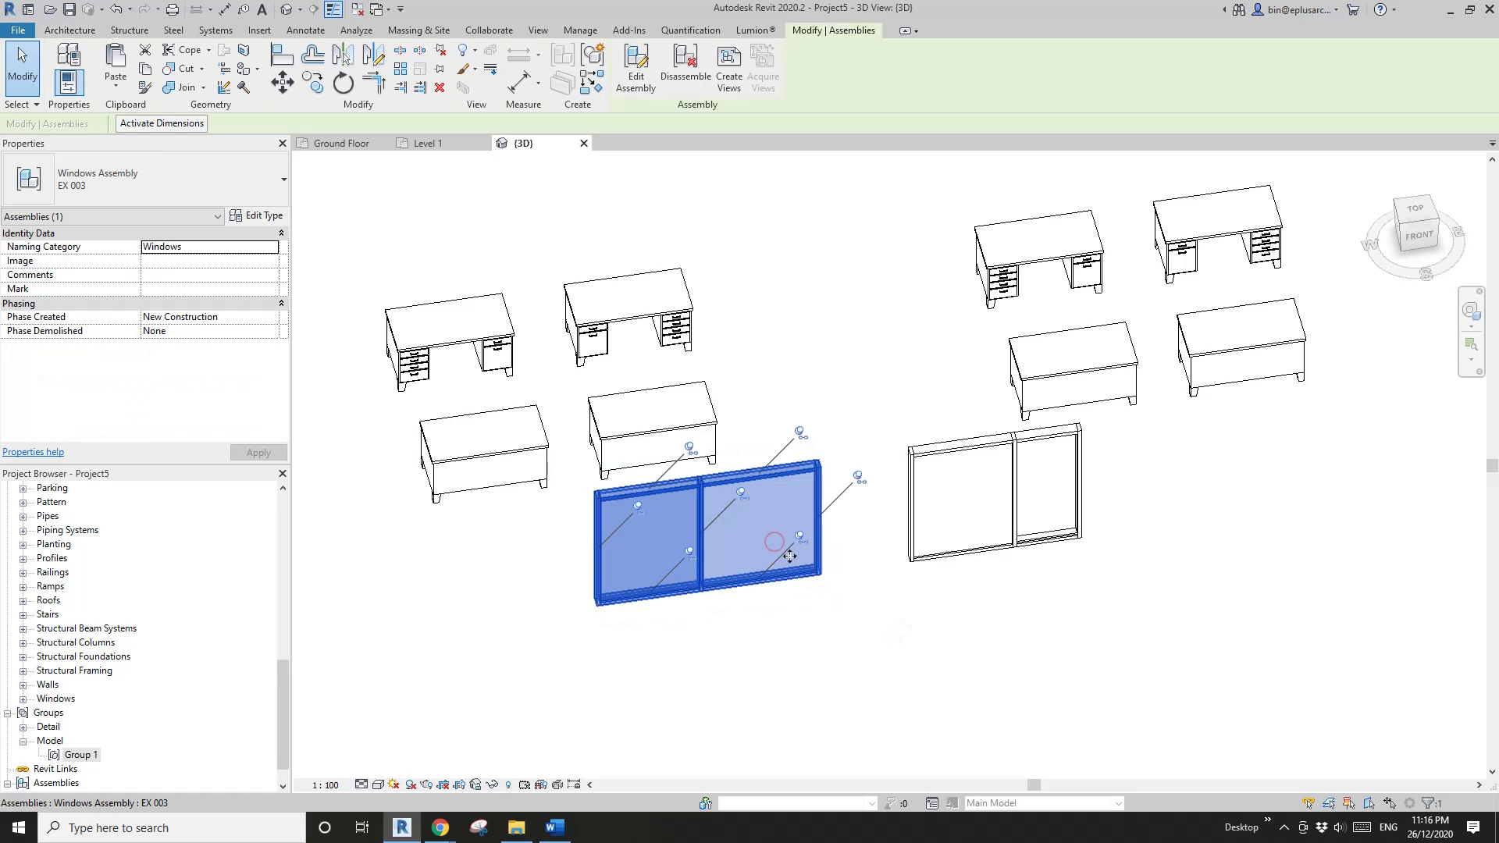
middle_click_drag(850, 606, 986, 485, "shift")
left_click(868, 595)
left_click(765, 537)
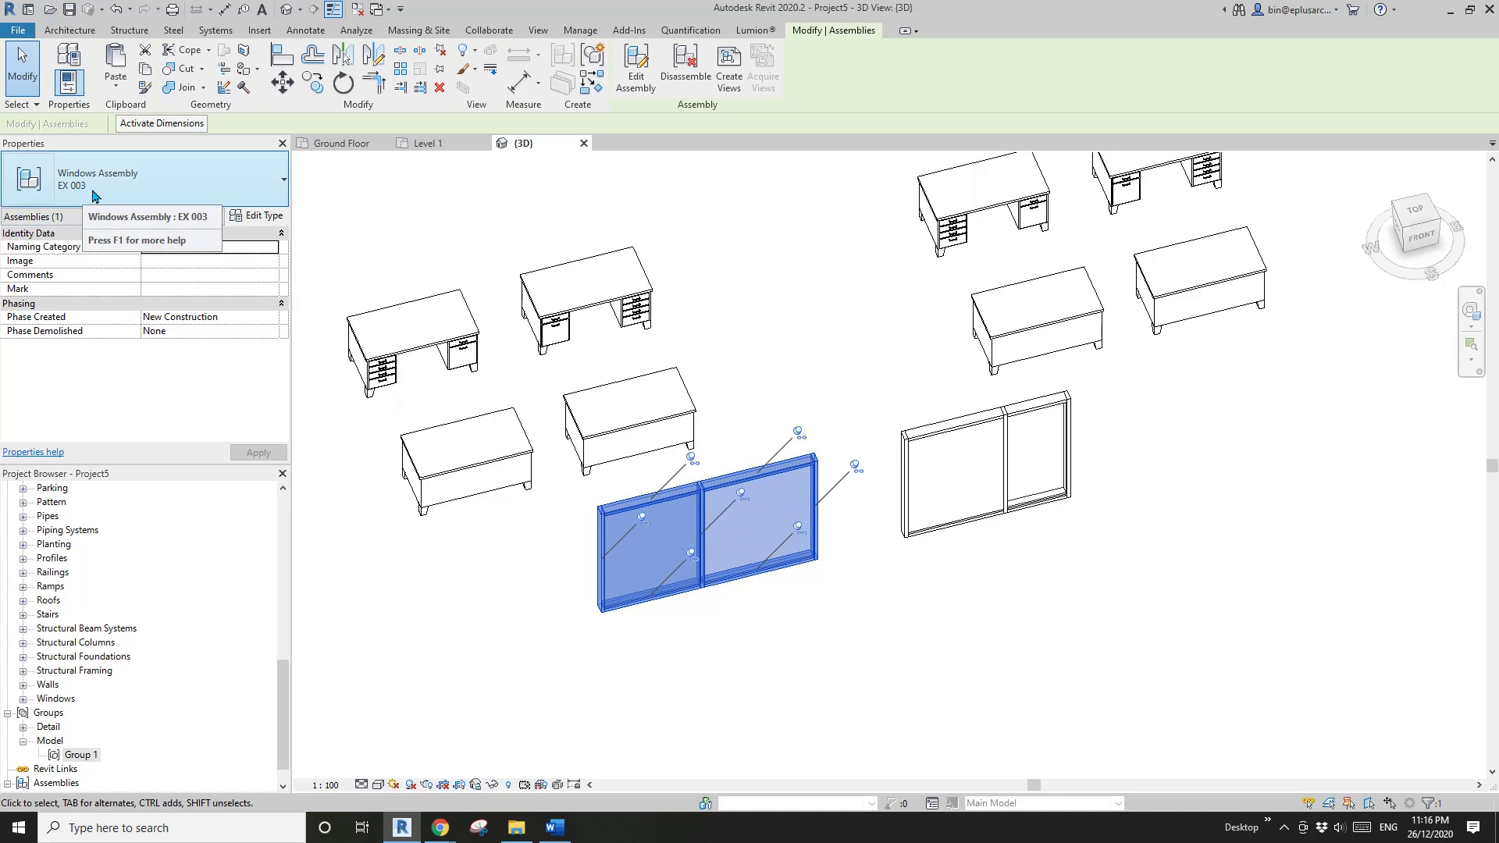
left_click_drag(285, 710, 284, 719)
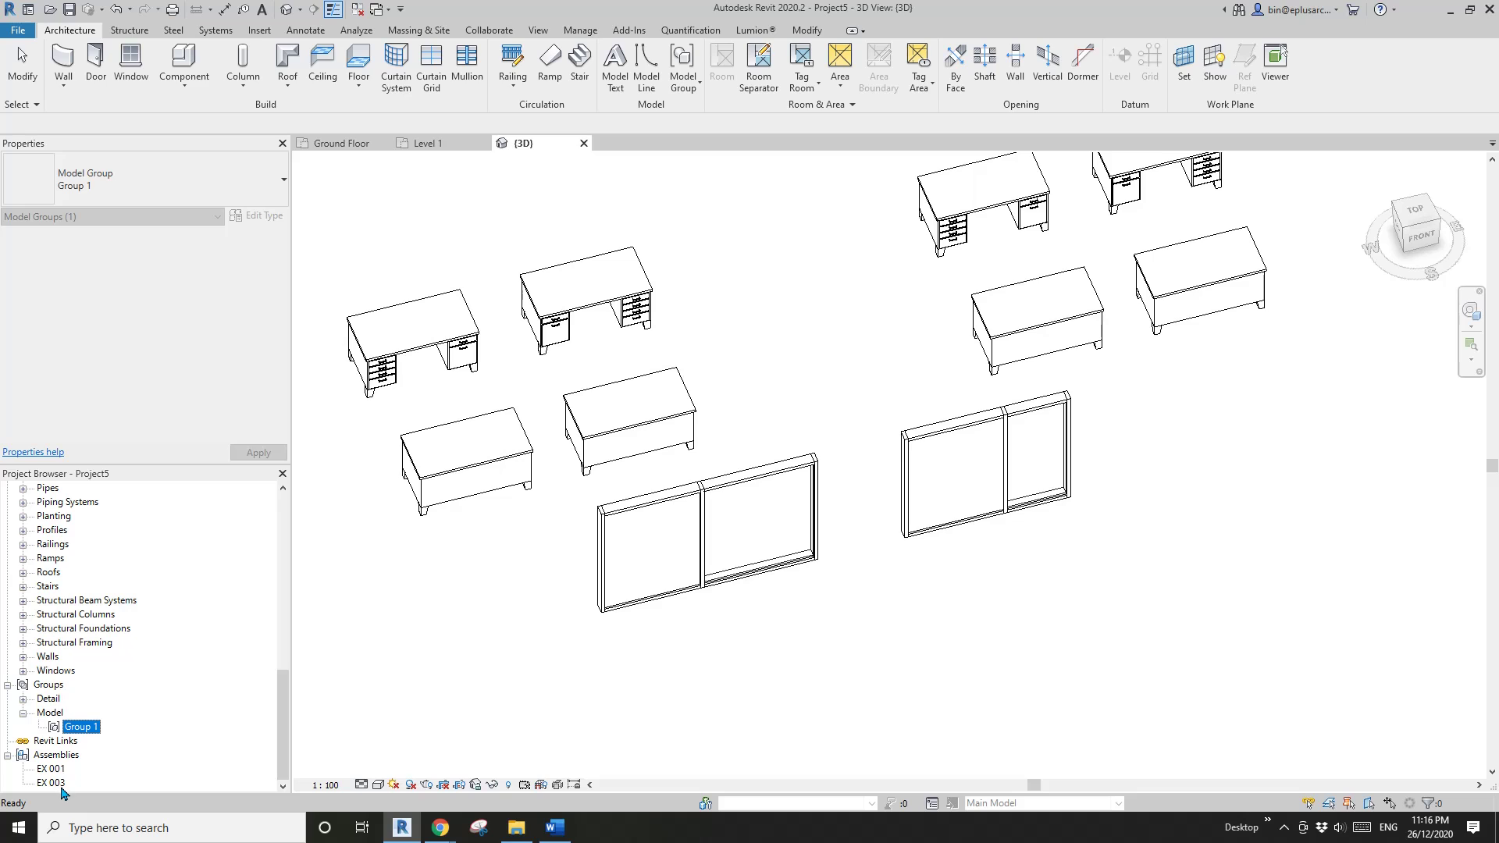
left_click(95, 783)
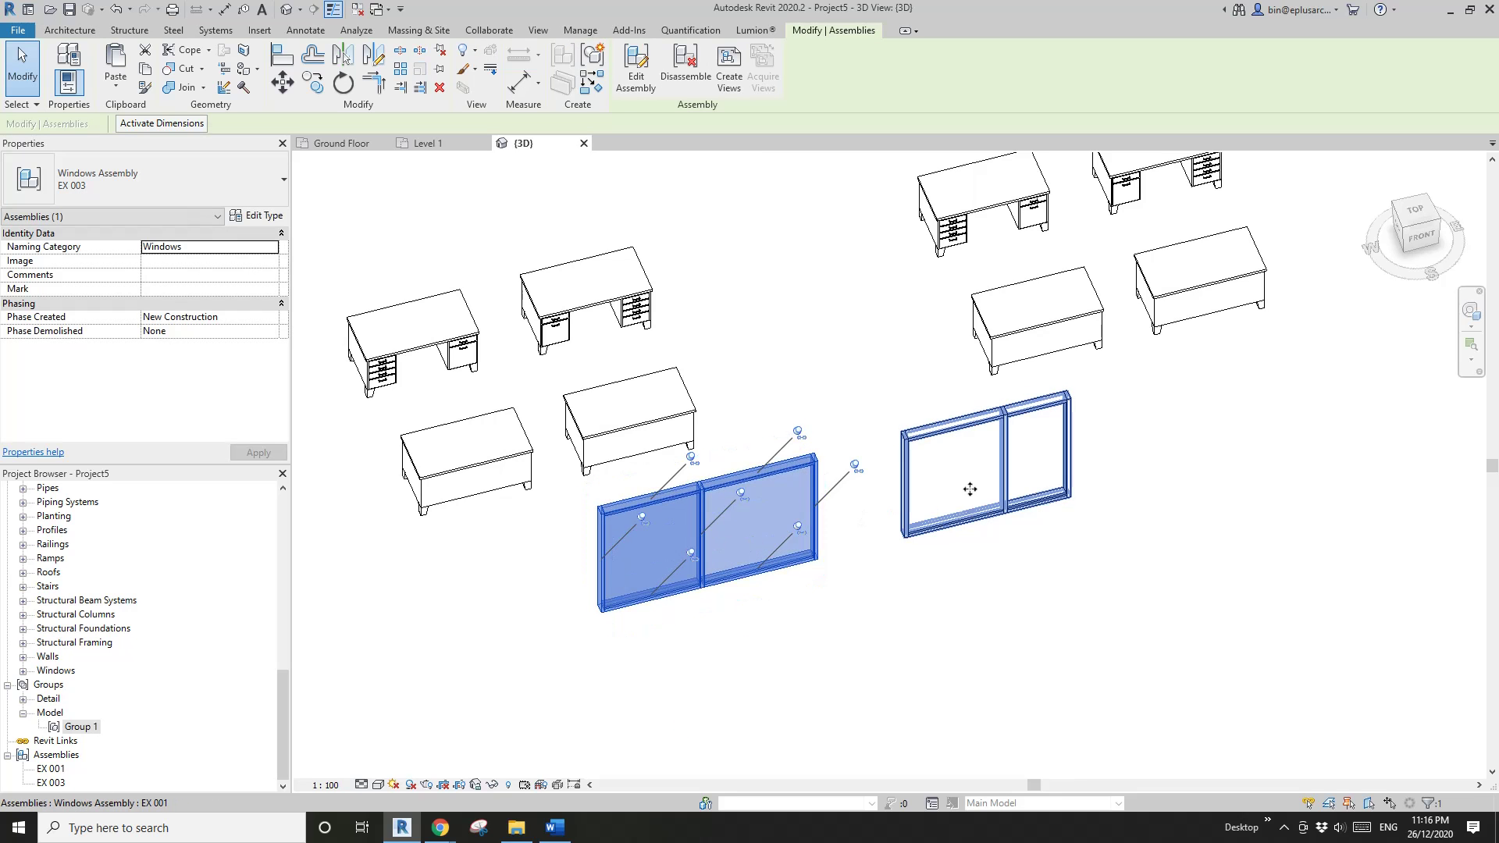
Step: Copy the unmodified EX 001 window in line with itself, leaving a gap of about 2100 mm
scroll(940, 521, "down", 2)
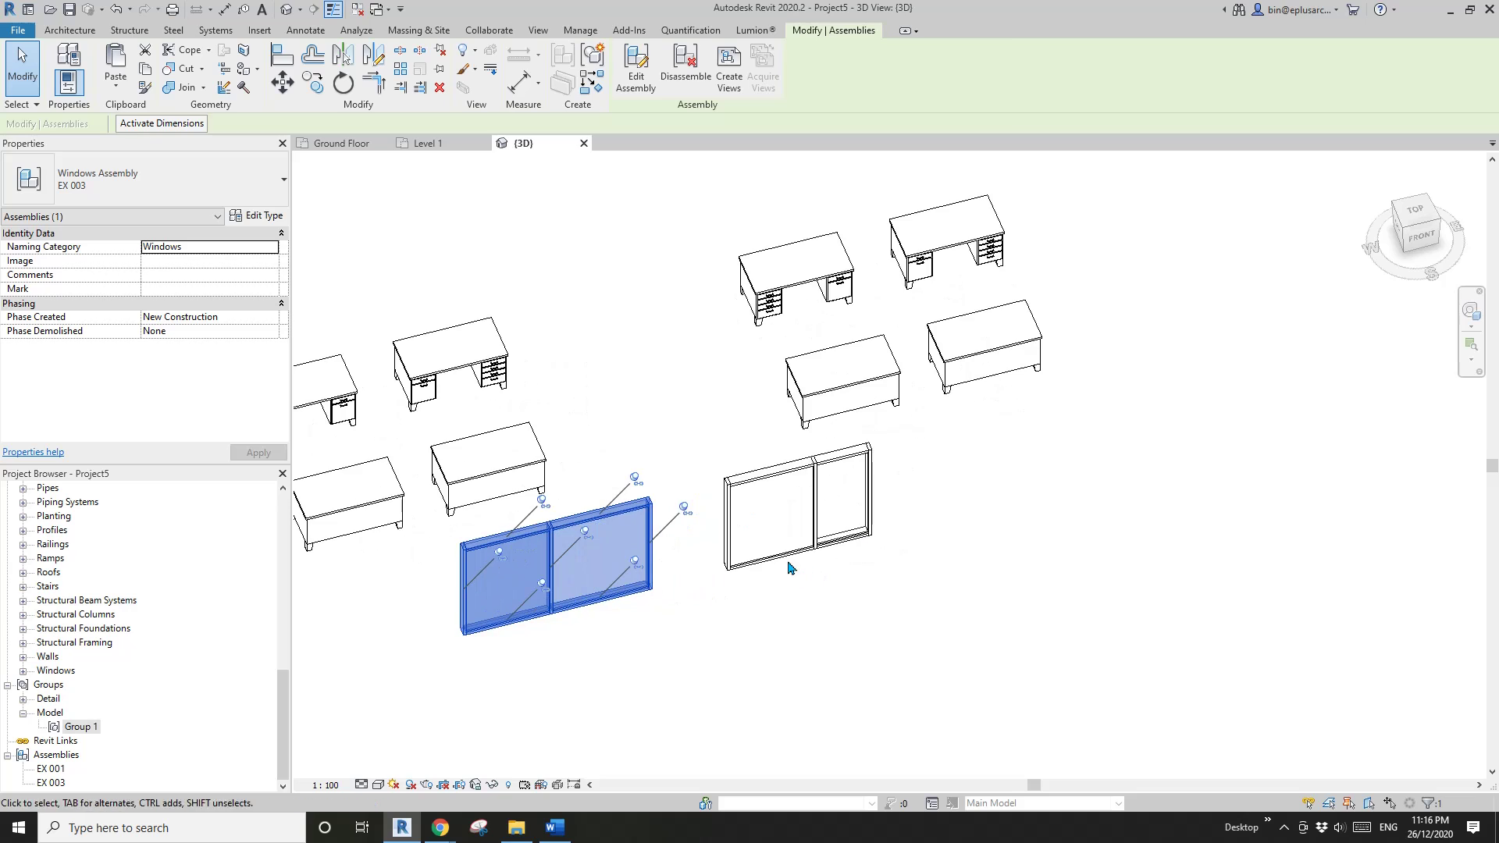
left_click_drag(693, 423, 964, 636)
key("c")
key("o")
left_click(818, 527)
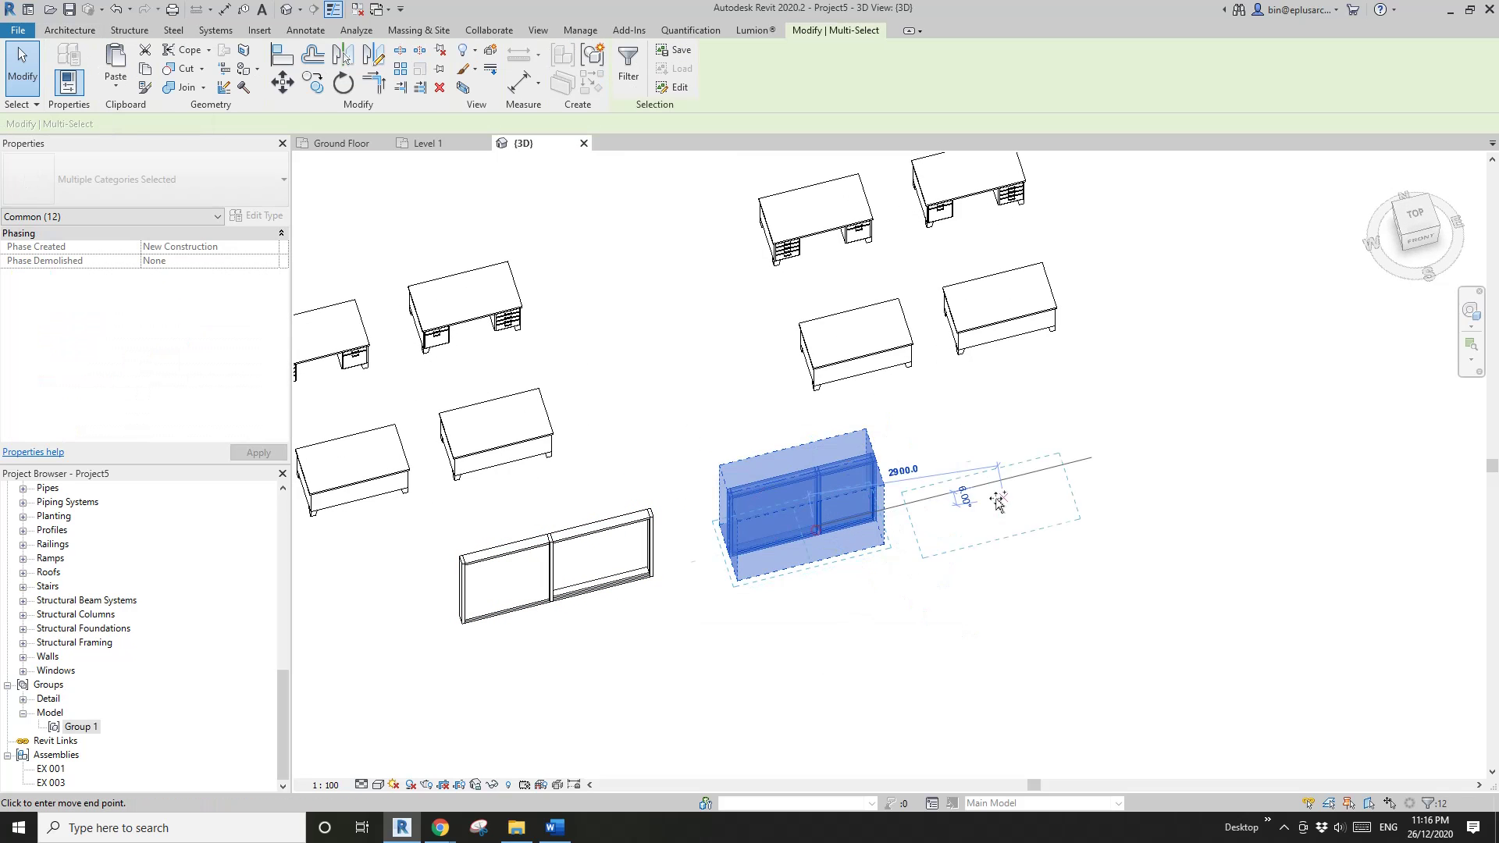
left_click(1099, 458)
left_click(1102, 488)
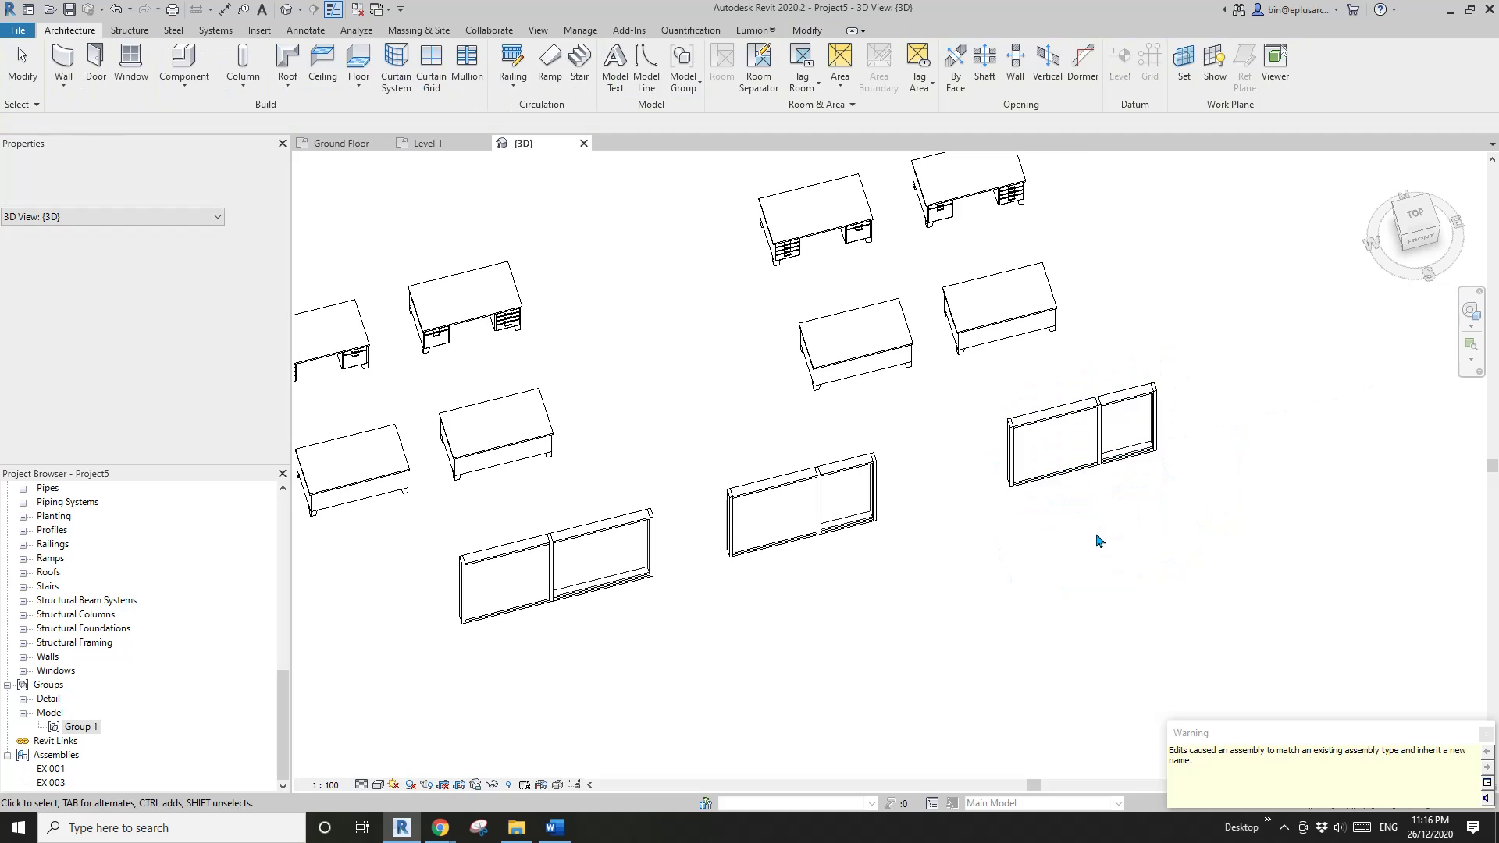
Step: Check the new copy's assembly type and lengthen its Storefront curtain wall to about 5100 mm
left_click(1054, 463)
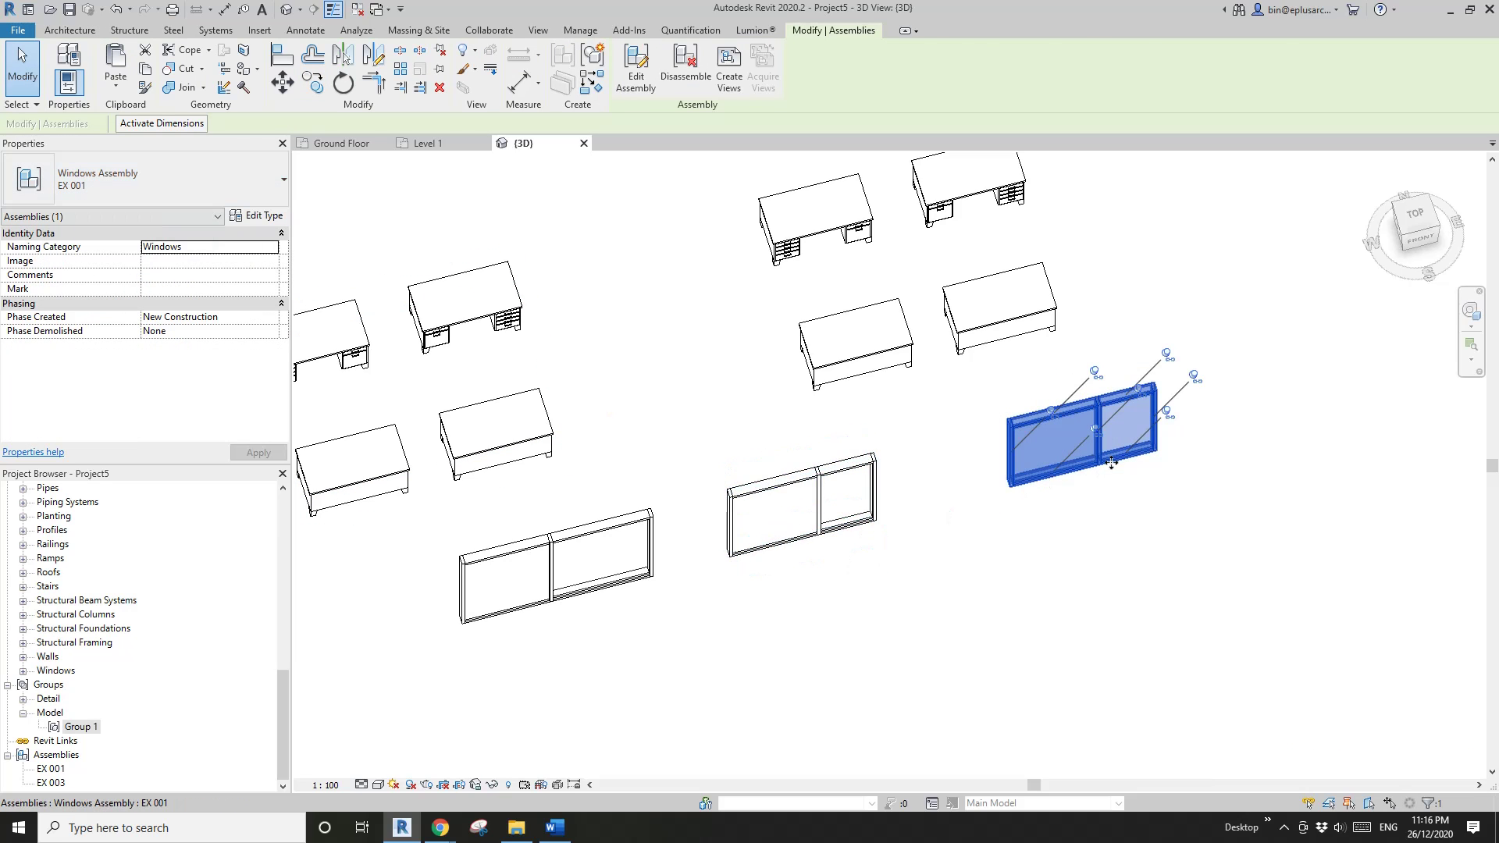
left_click(1095, 540)
left_click(1163, 479)
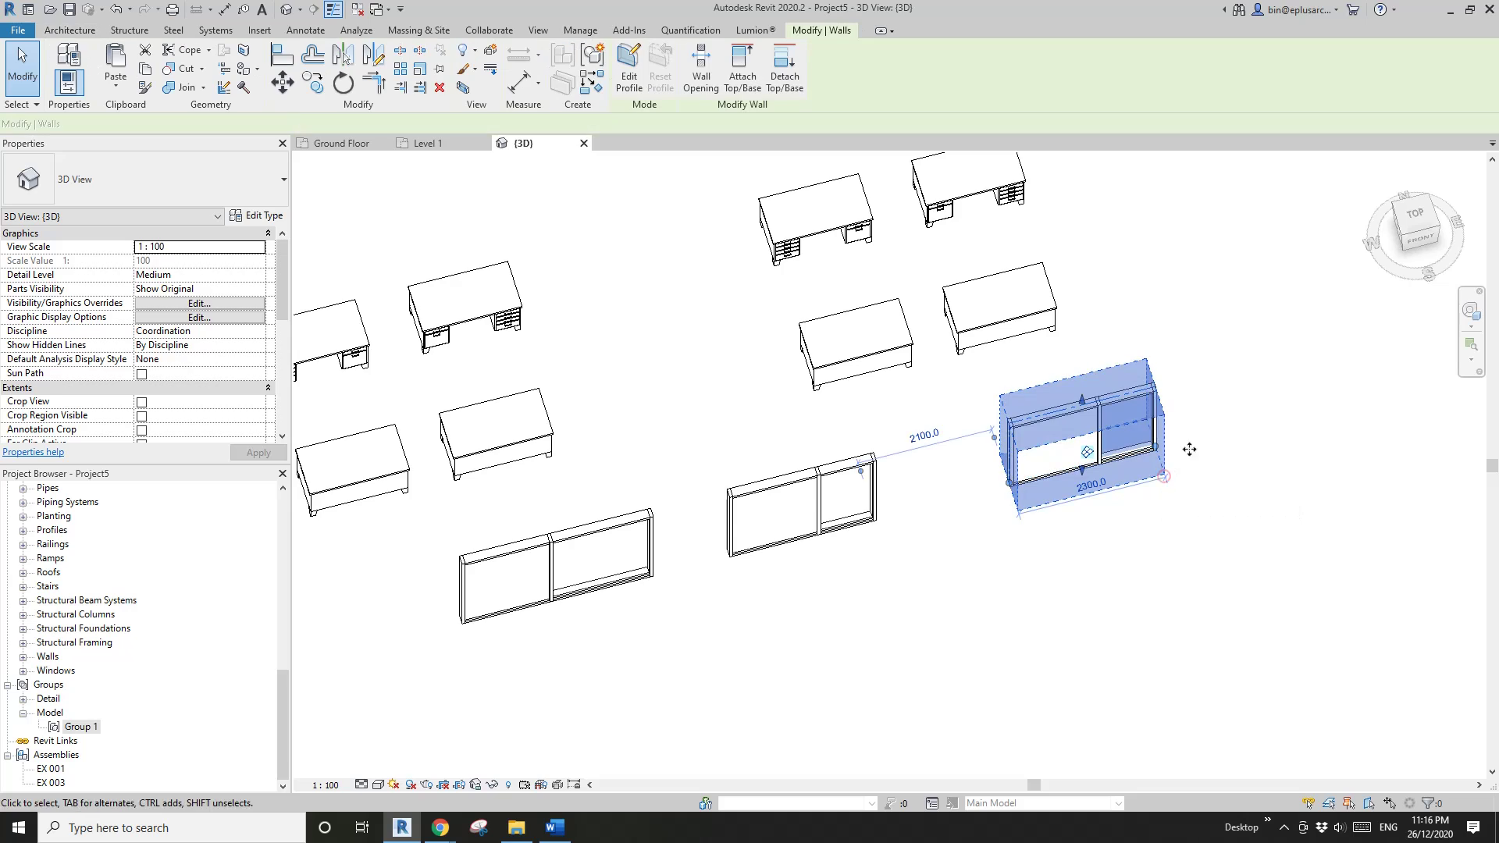
left_click_drag(1157, 446, 1336, 395)
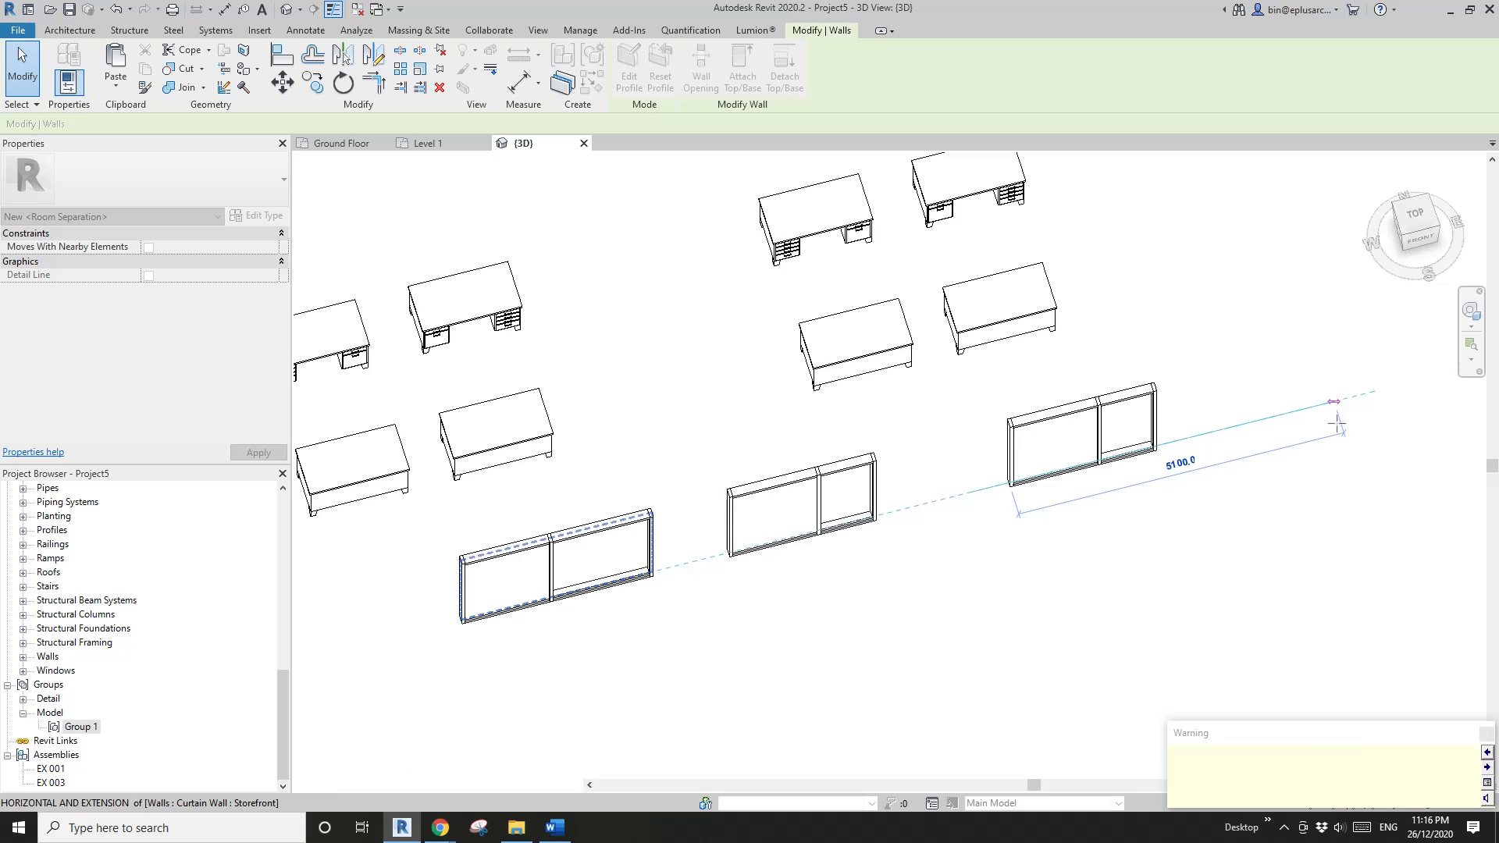
left_click(1206, 516)
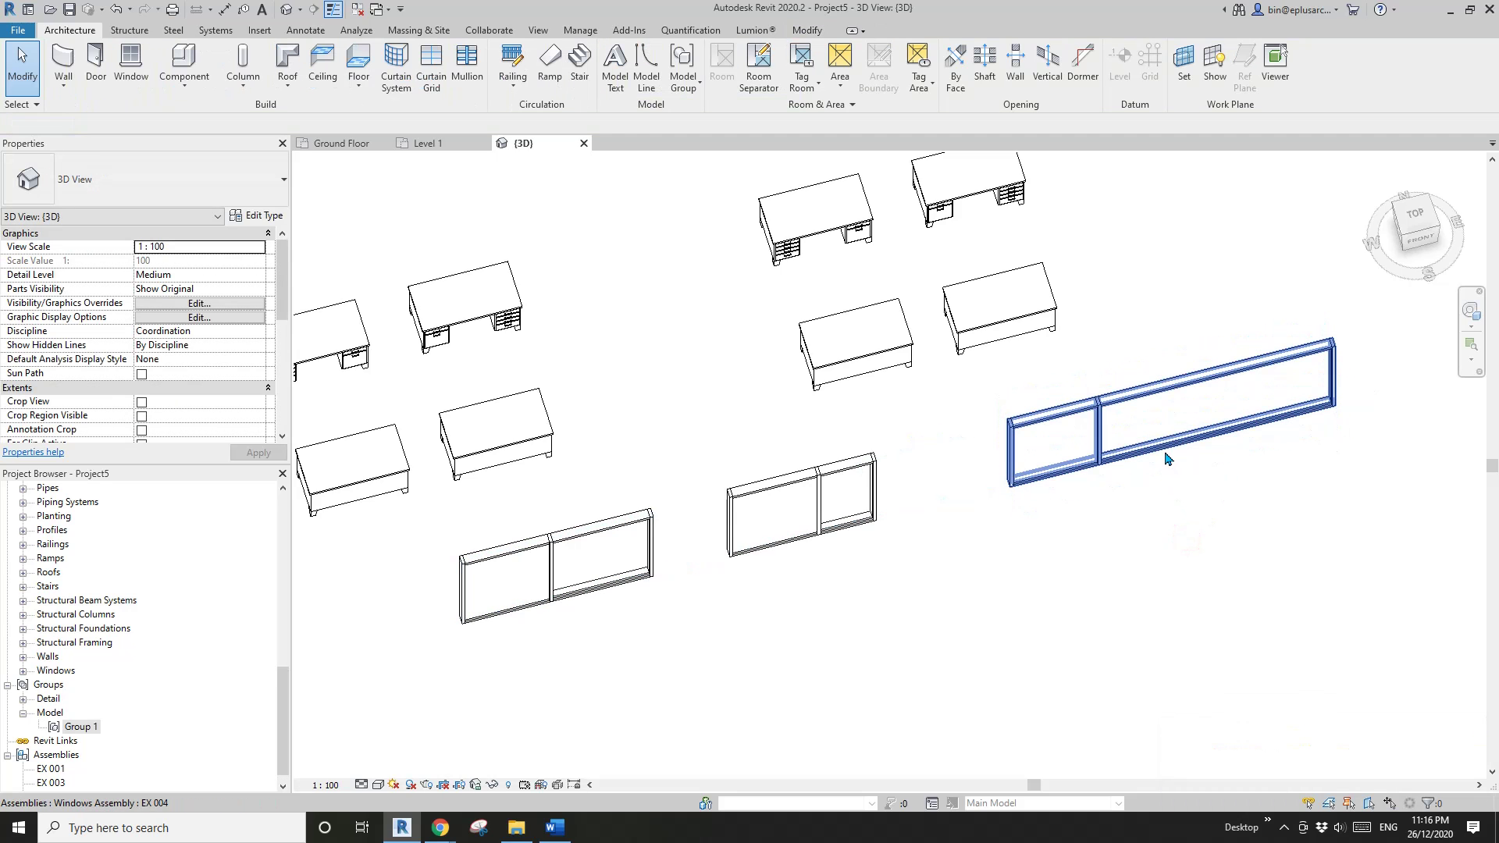
Step: Examine the longest window's assembly type and compare it with the other windows and the Assemblies list
left_click(1158, 407)
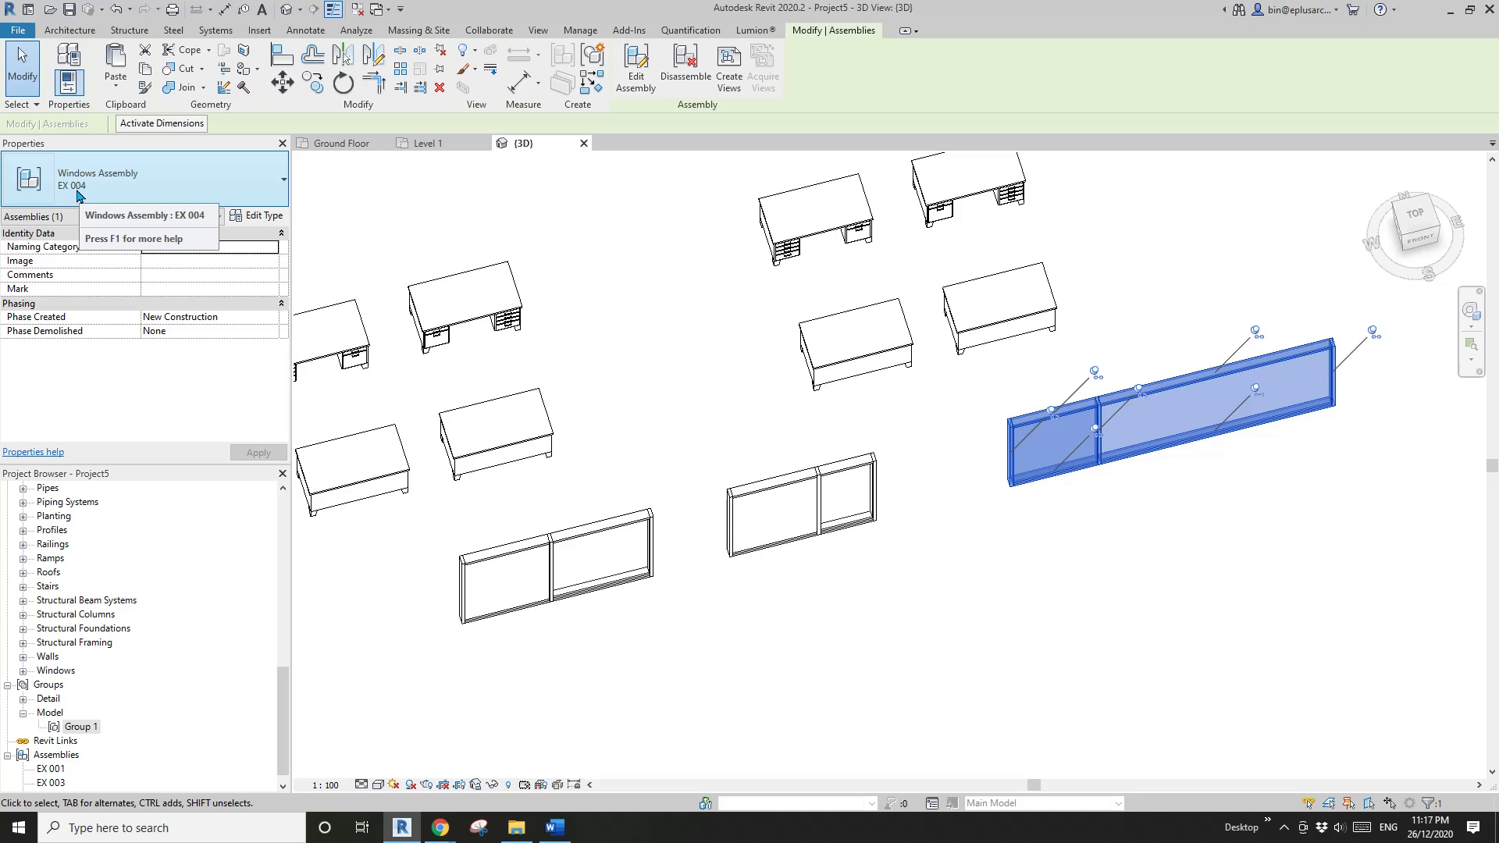
scroll(173, 666, "down", 1)
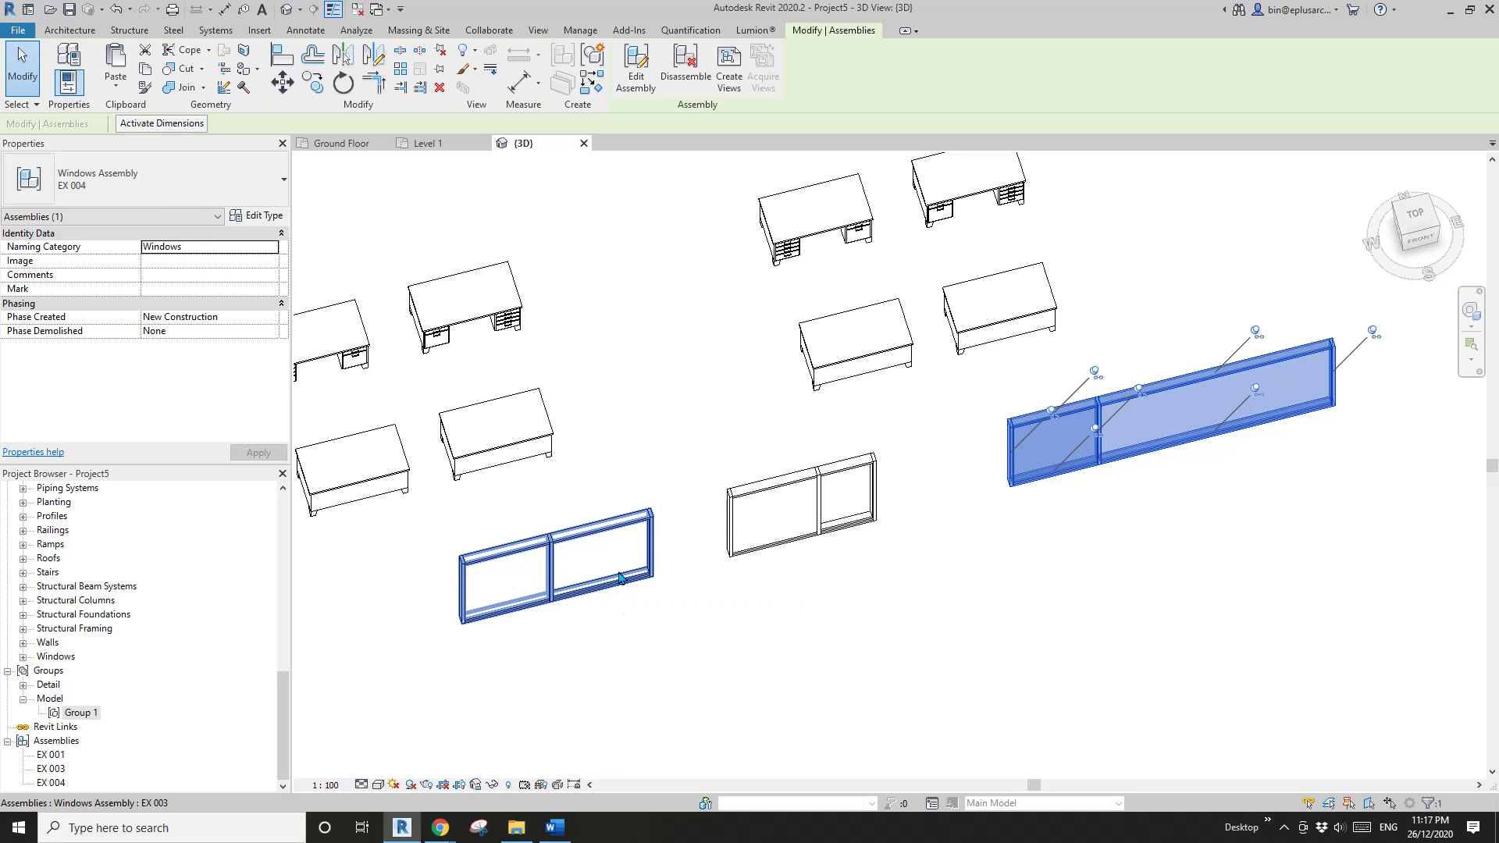
middle_click_drag(920, 619, 920, 585)
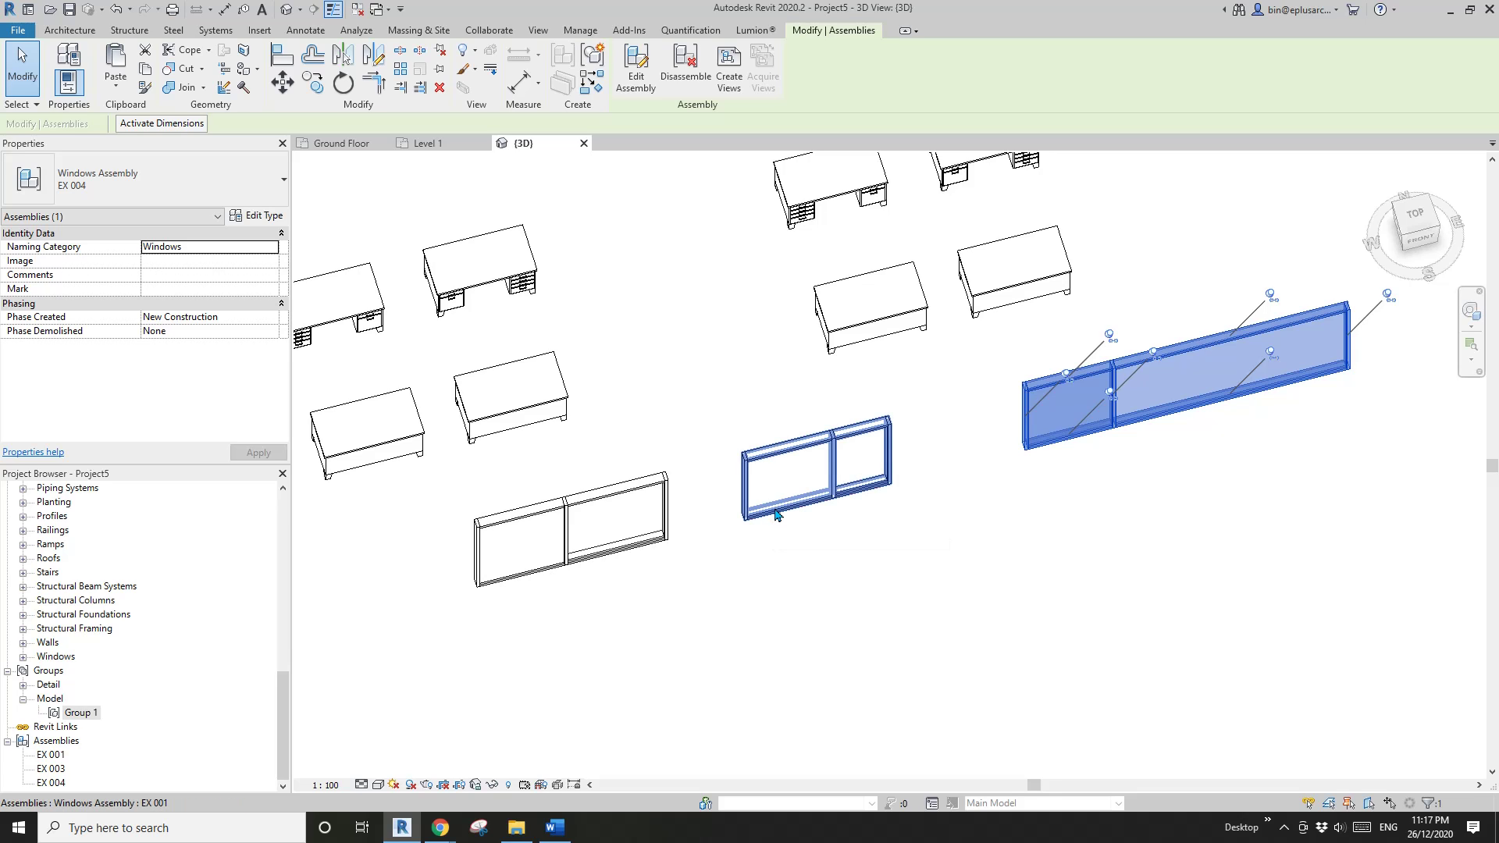
middle_click_drag(805, 522, 766, 490)
key("Escape")
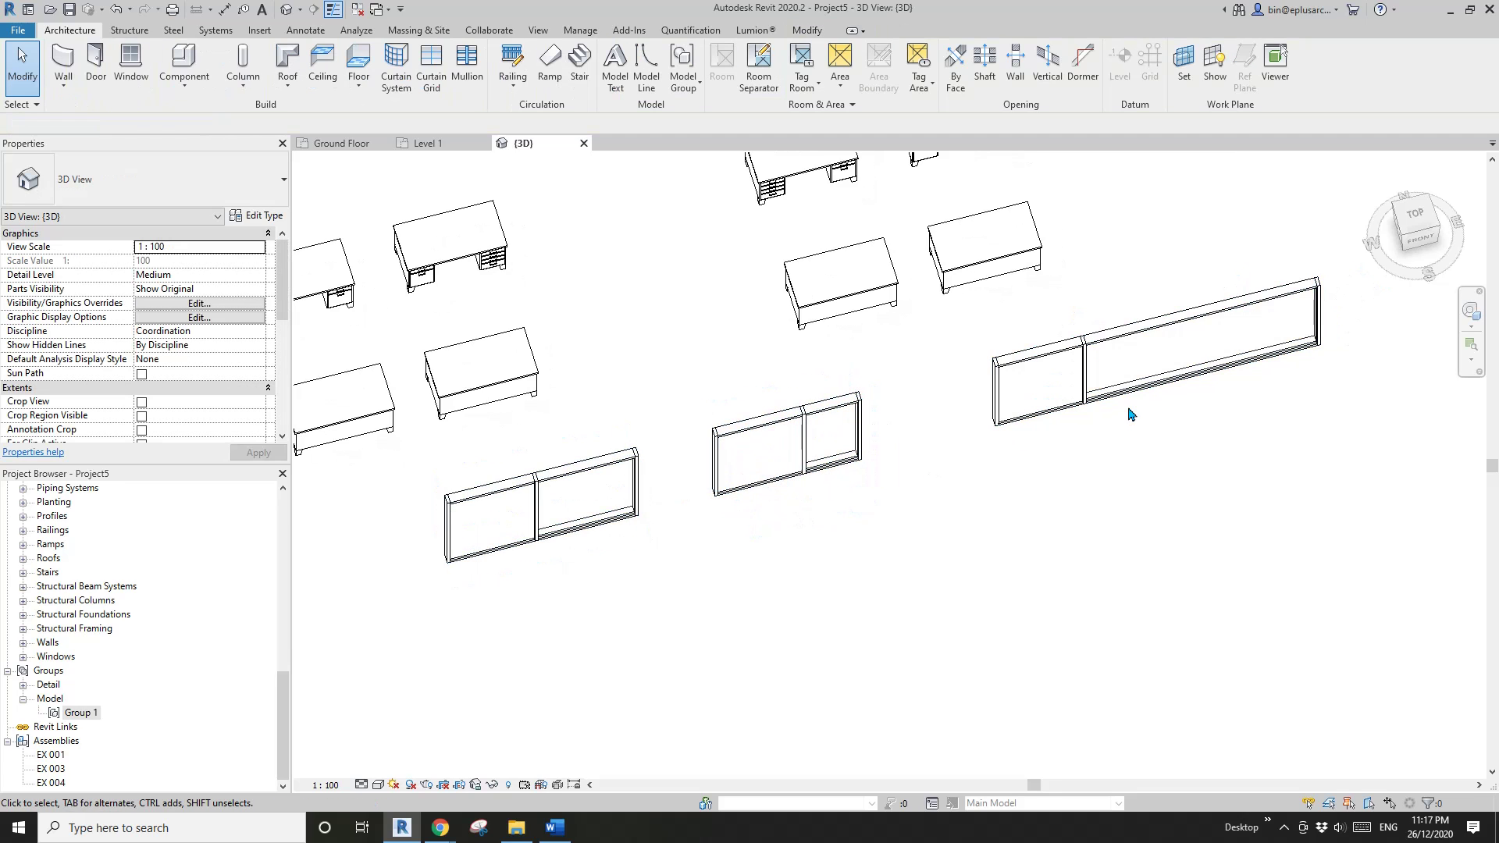
Step: Set the longest window's Storefront curtain wall length to 3000 mm to match the first lengthened window
left_click(647, 533)
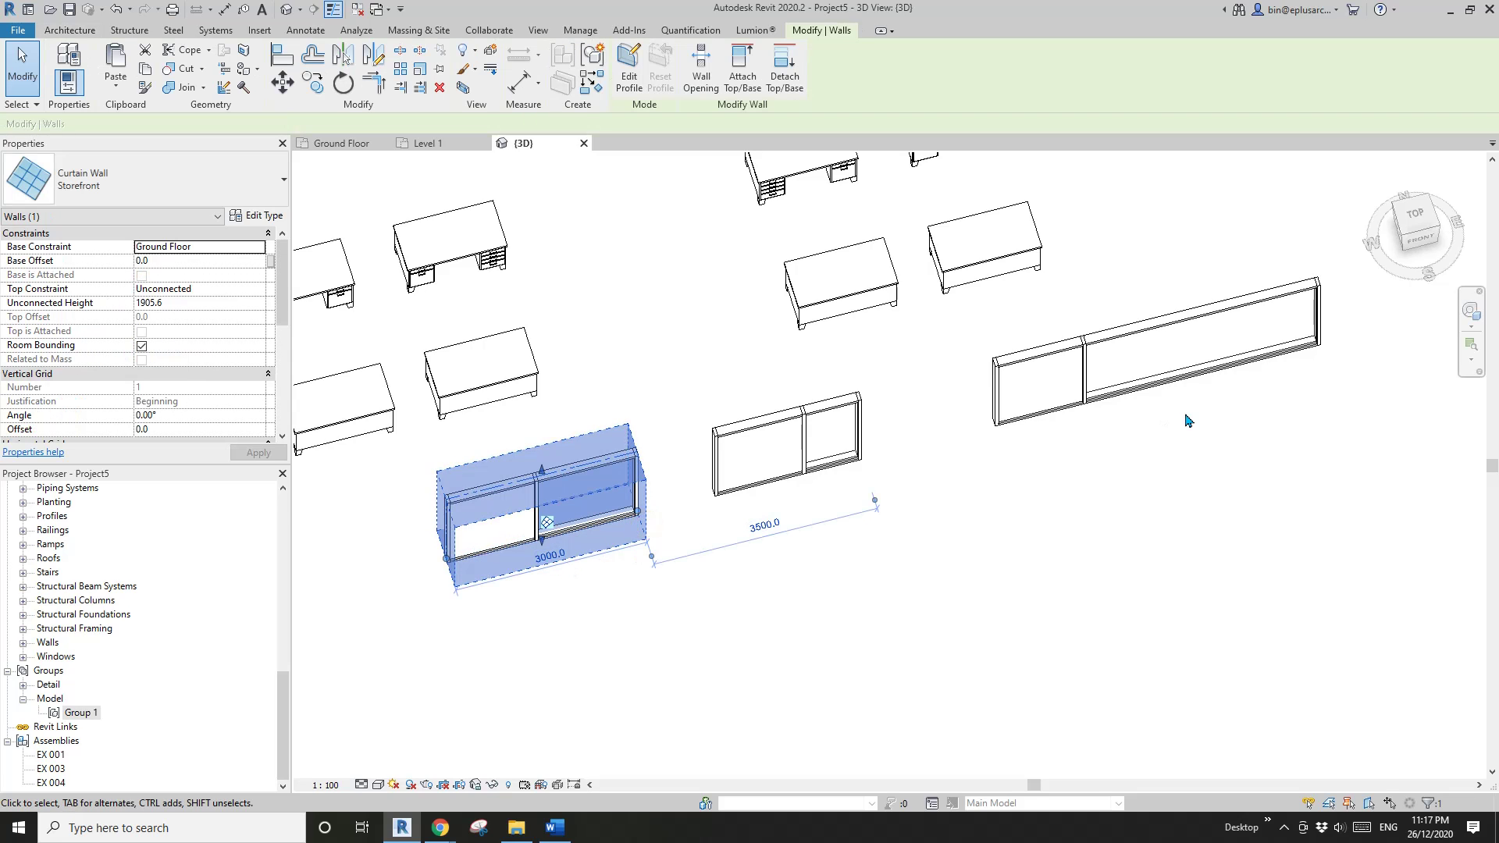
left_click(1205, 373)
left_click(1225, 439)
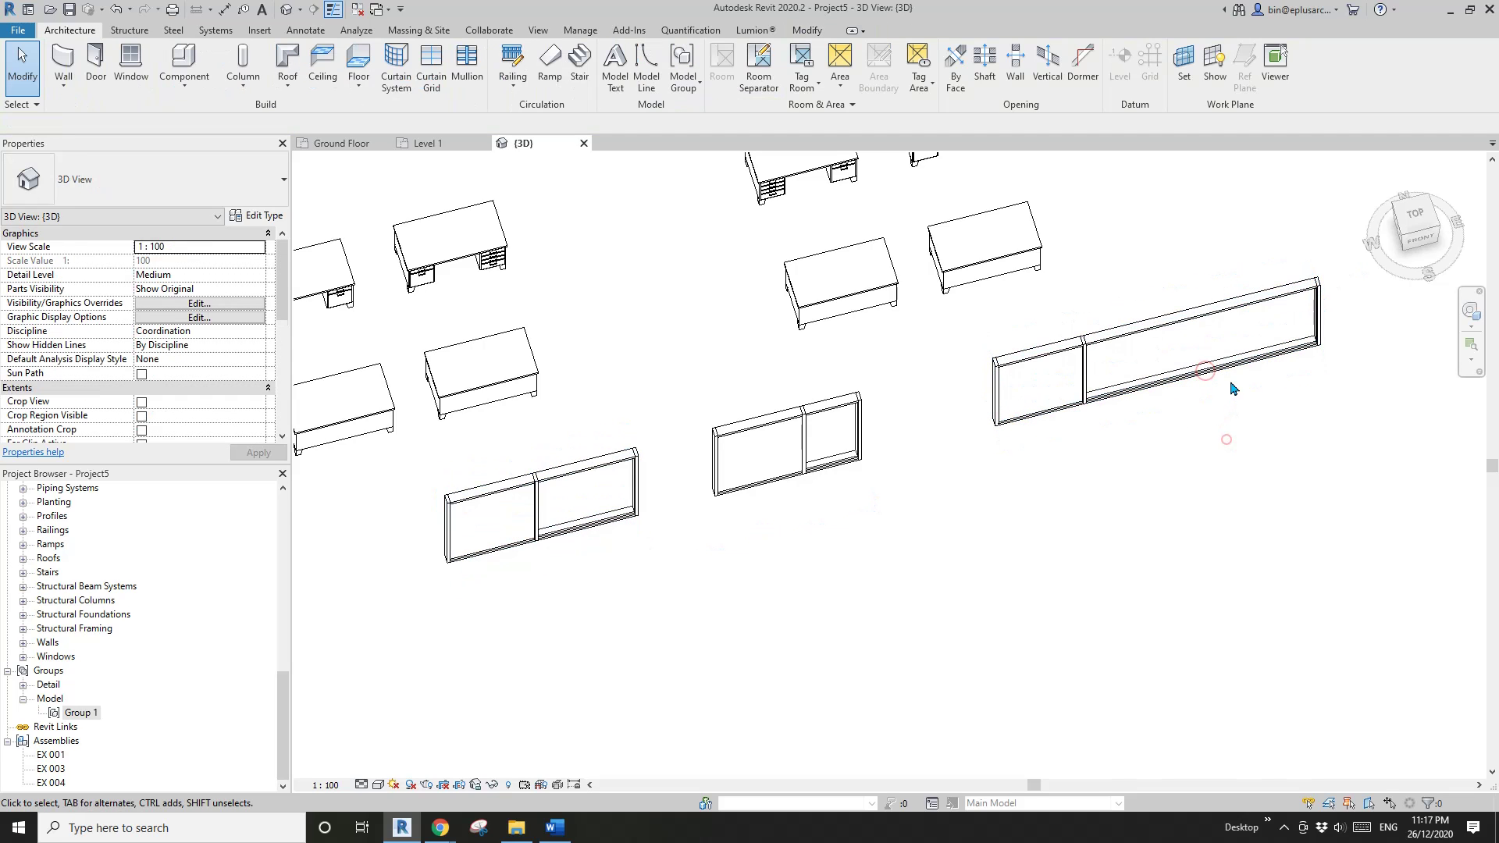
left_click(1238, 389)
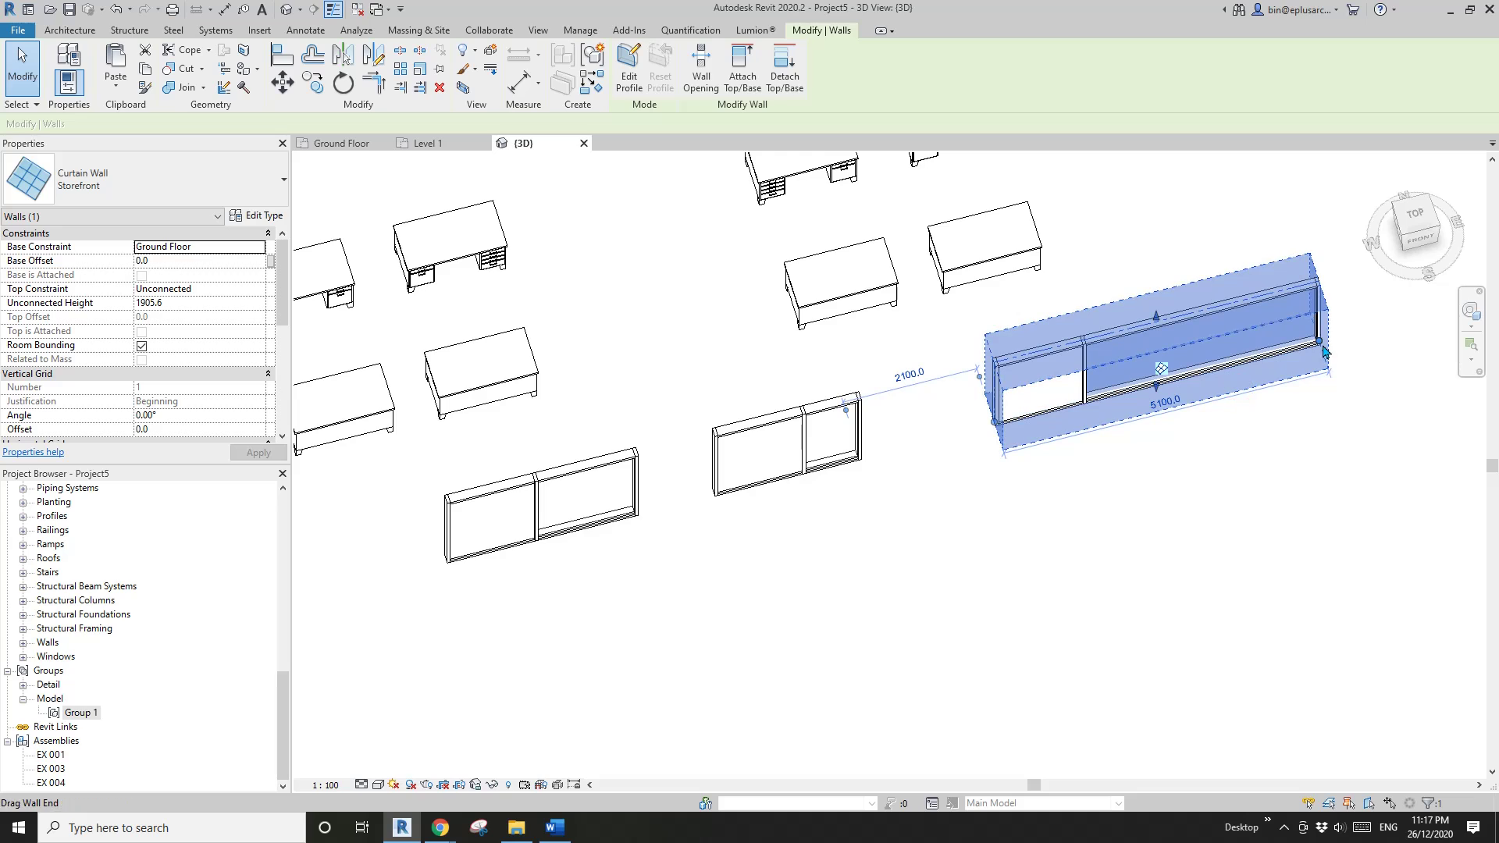
left_click_drag(1319, 342, 1281, 351)
type("3000")
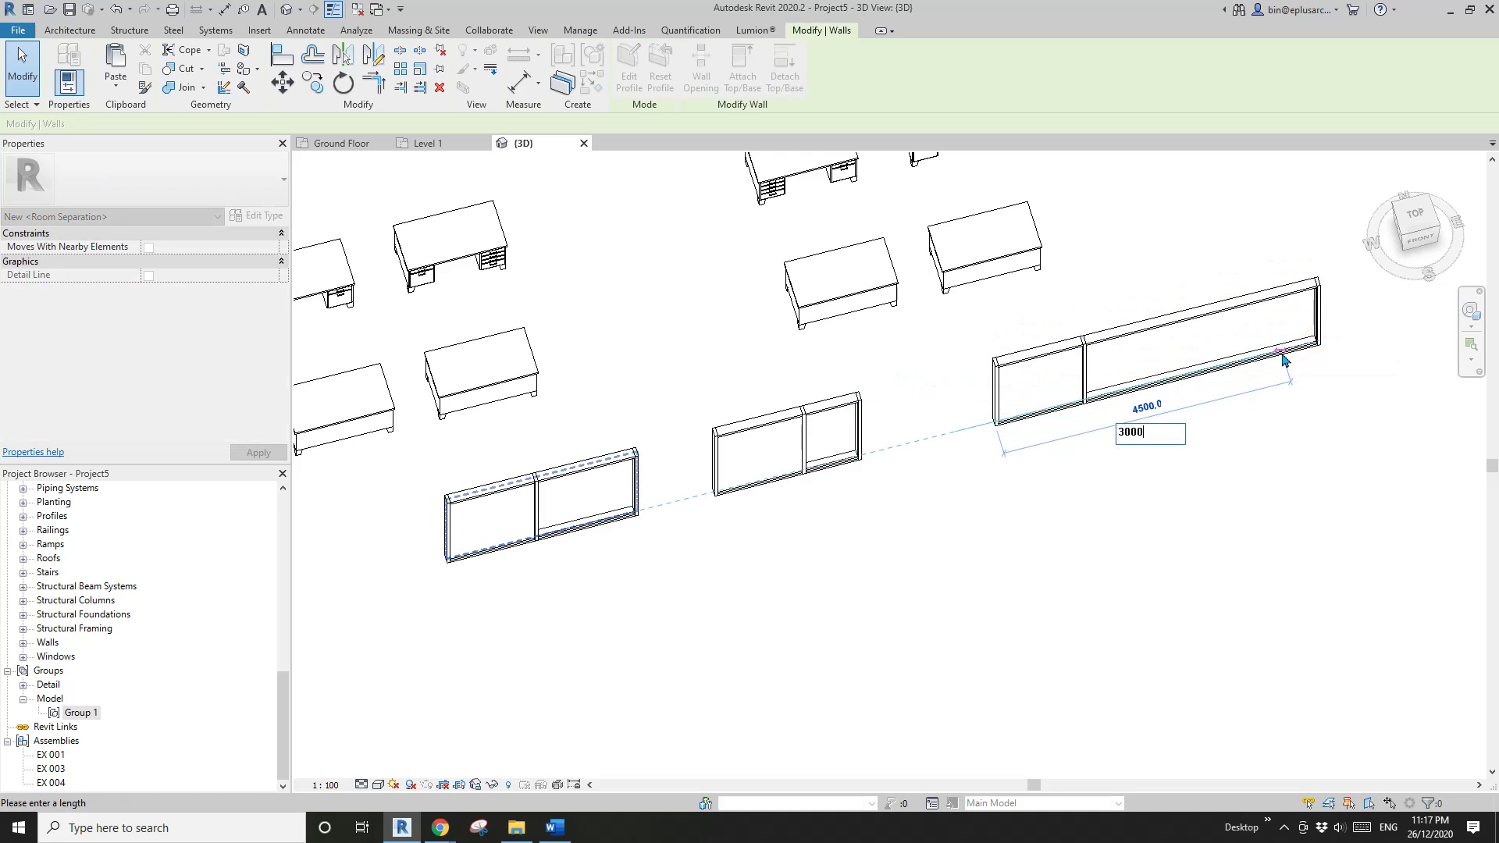
key("Return")
left_click(1045, 540)
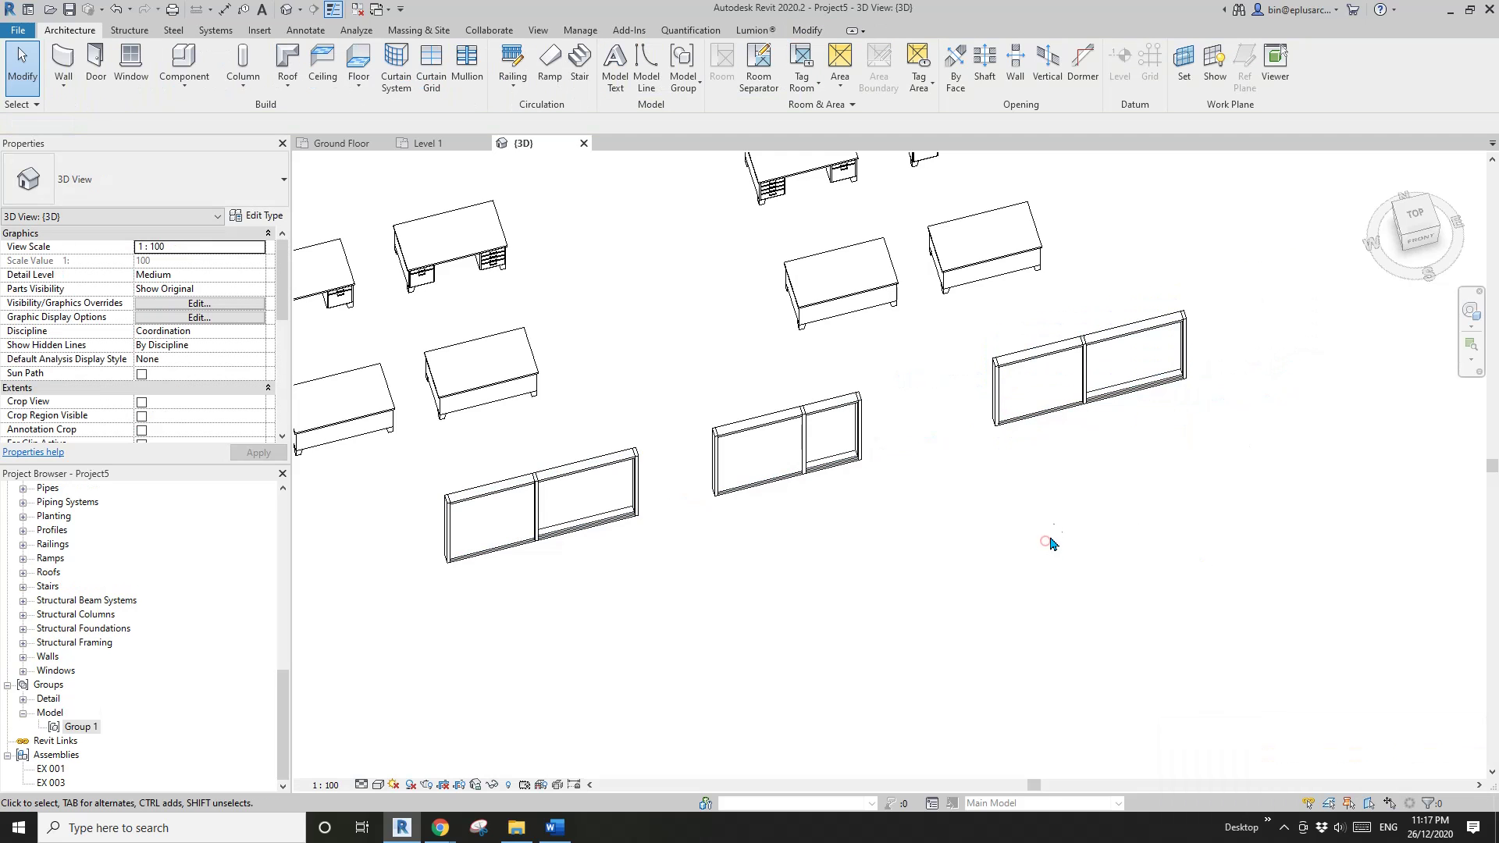
Step: Select each of the two 3000 mm window assemblies and compare their assembly types
left_click(1053, 419)
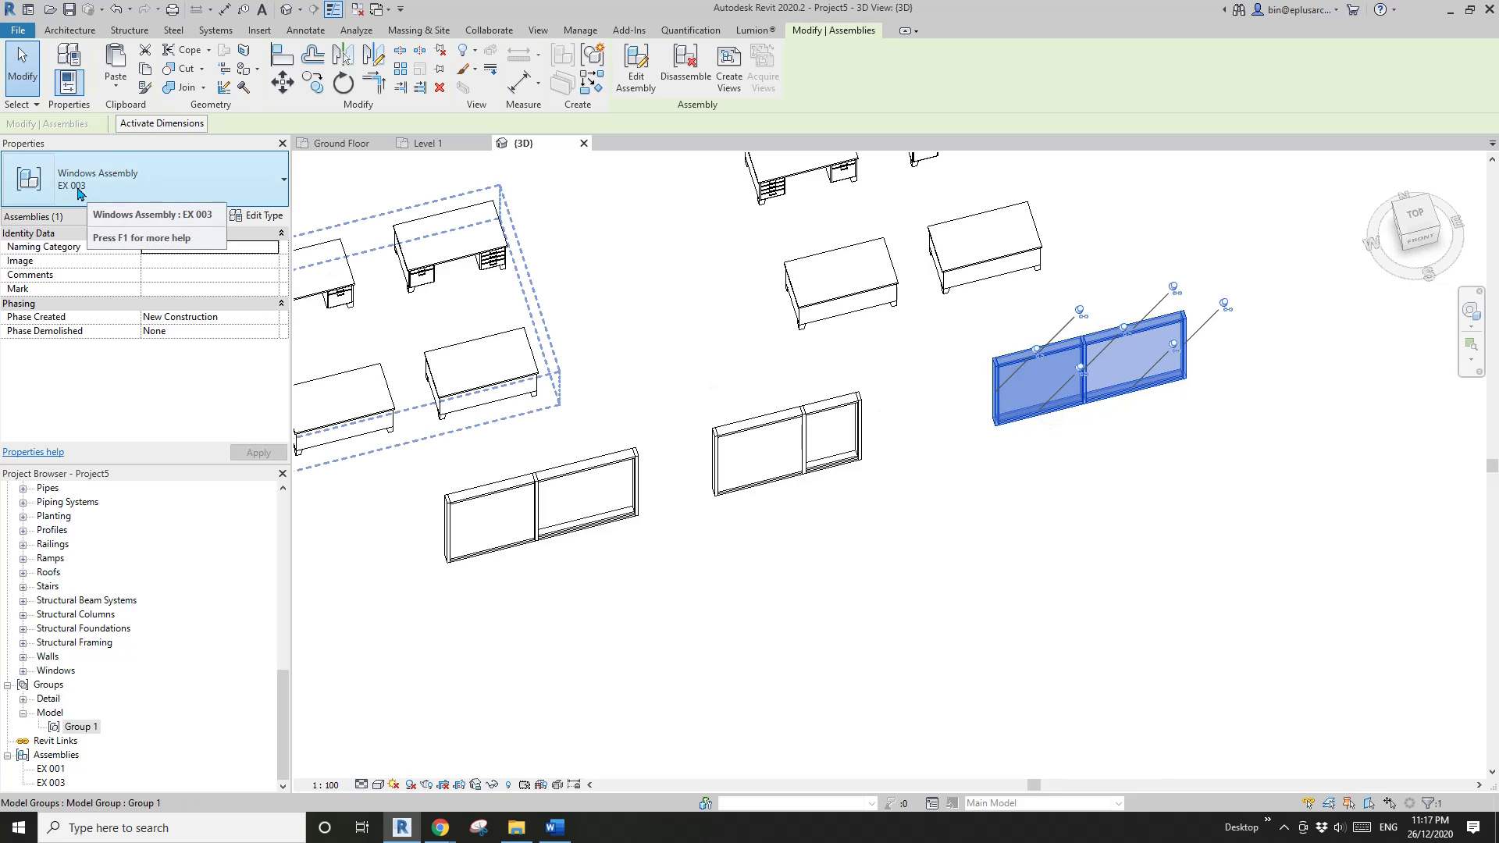
left_click(515, 545)
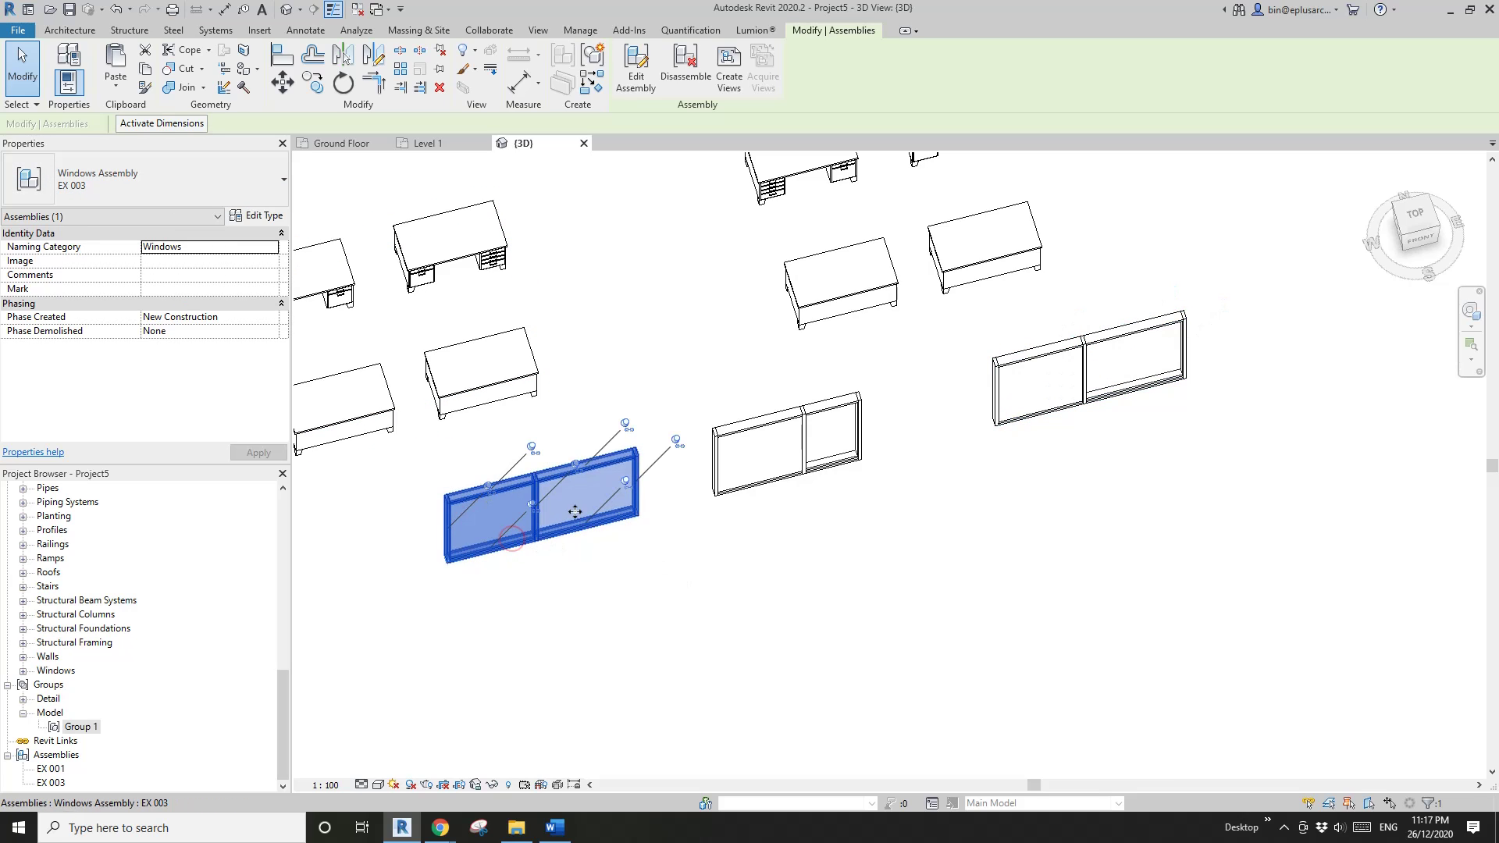
left_click(676, 558)
middle_click_drag(676, 559, 834, 529)
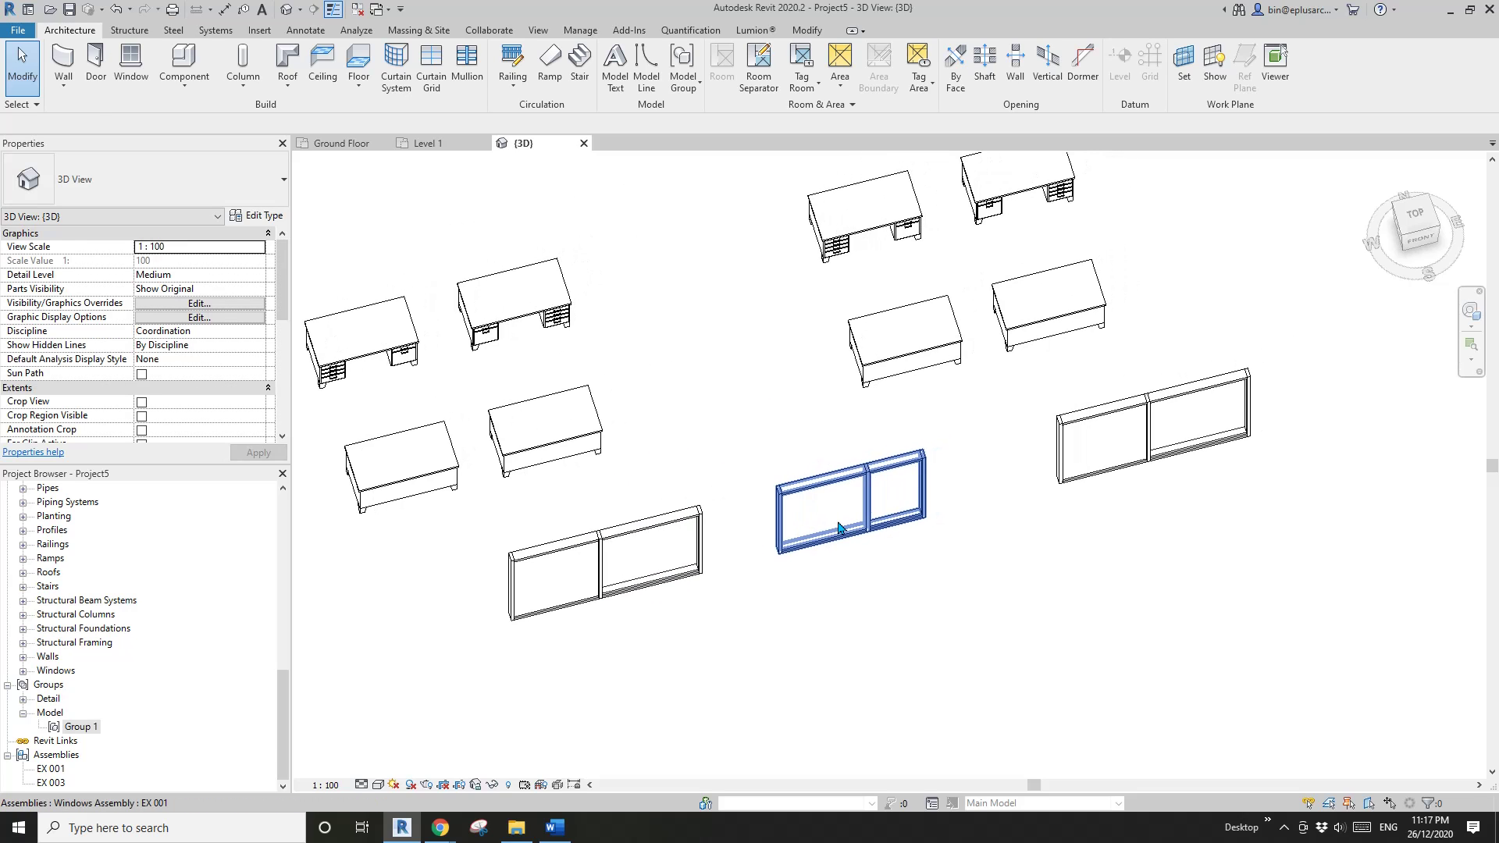
Step: Compare the assembly type of the short middle window with the types of the two 3000 mm windows
left_click(837, 516)
key("Escape")
left_click(652, 585)
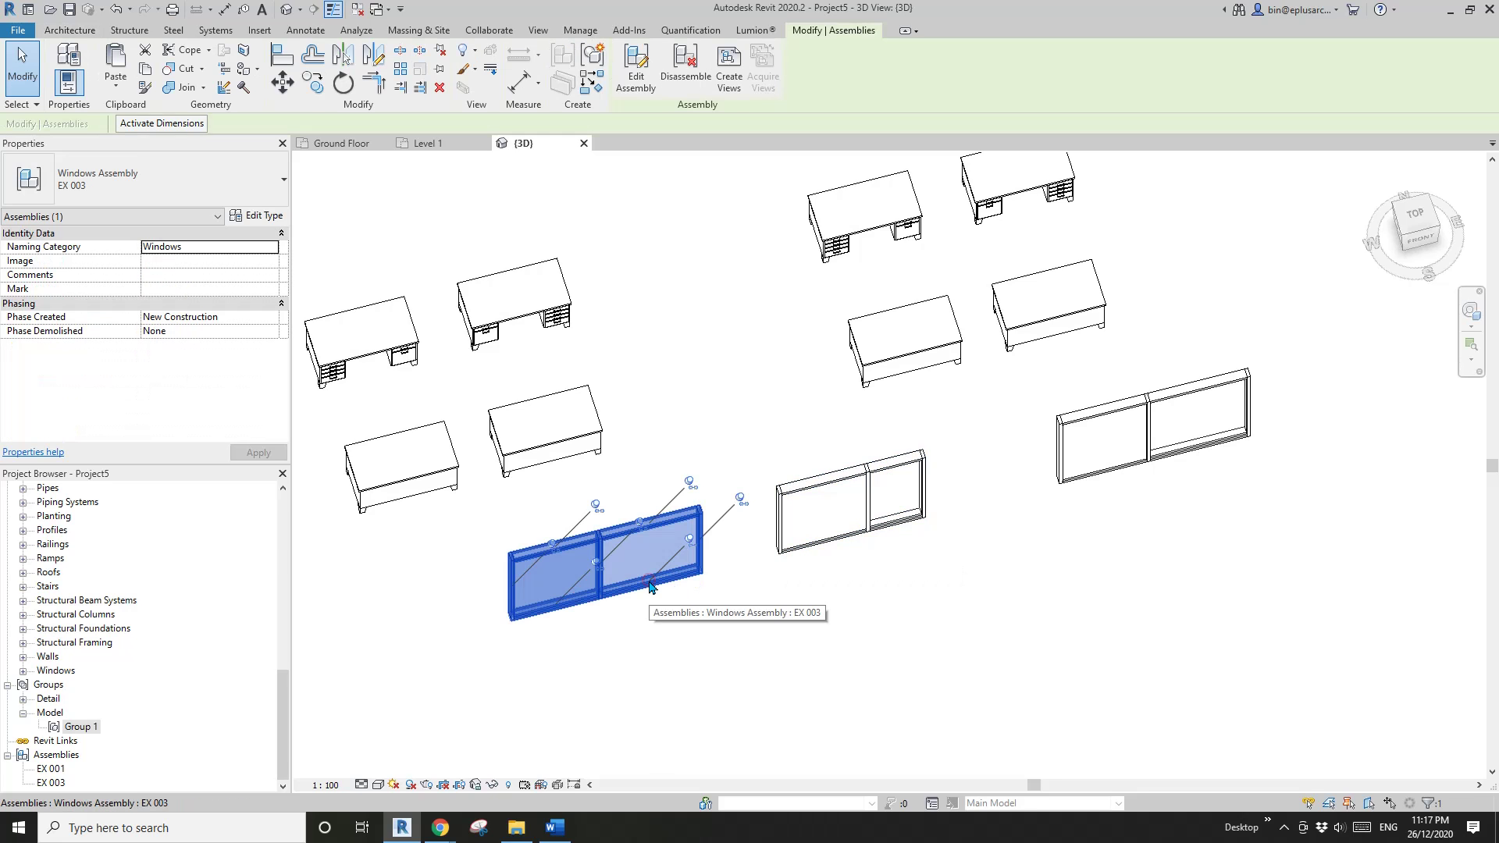
key("Escape")
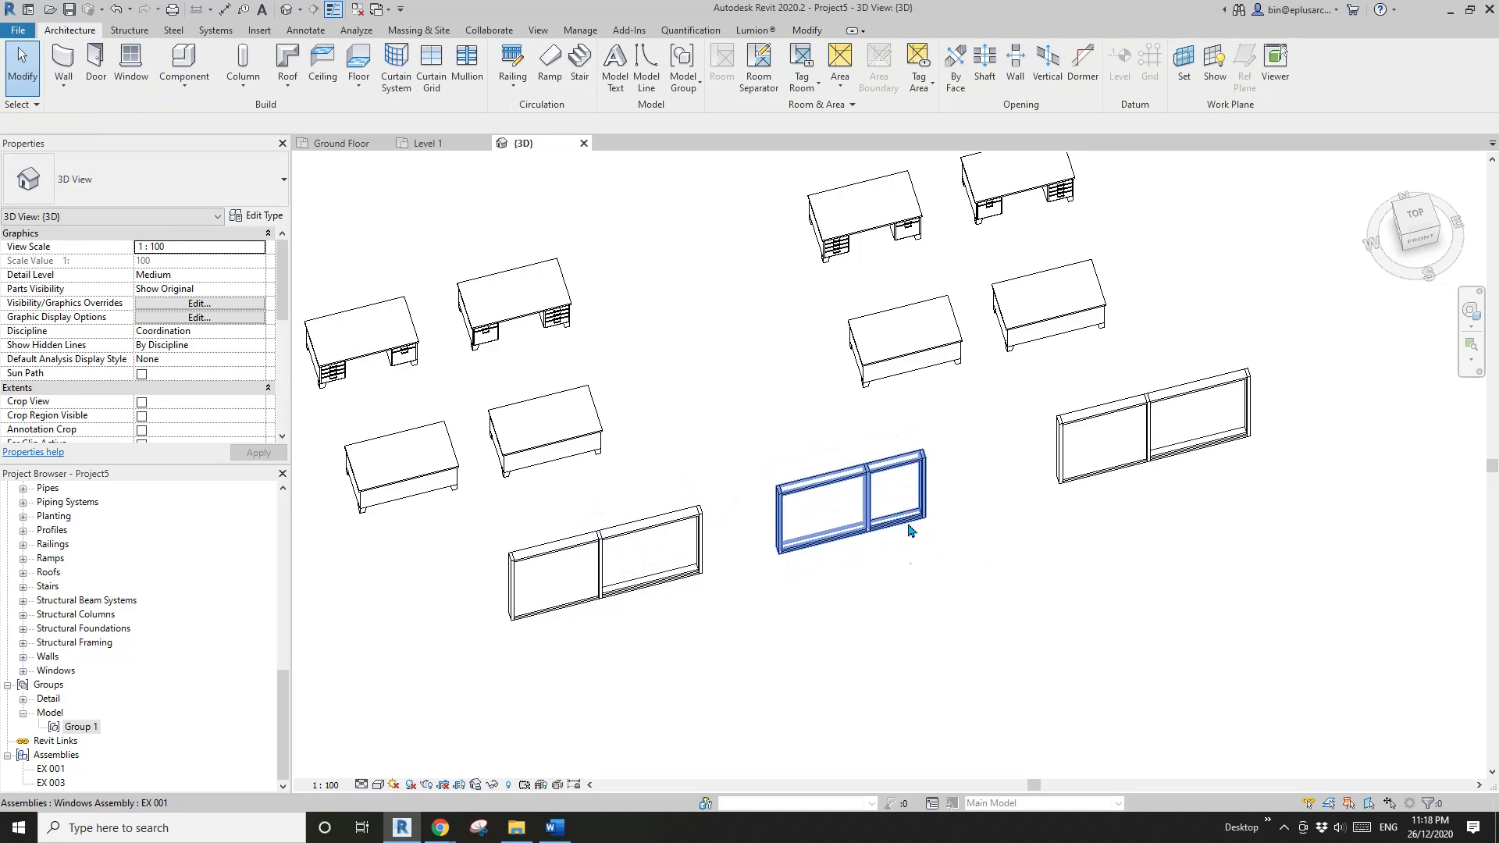
left_click(910, 528)
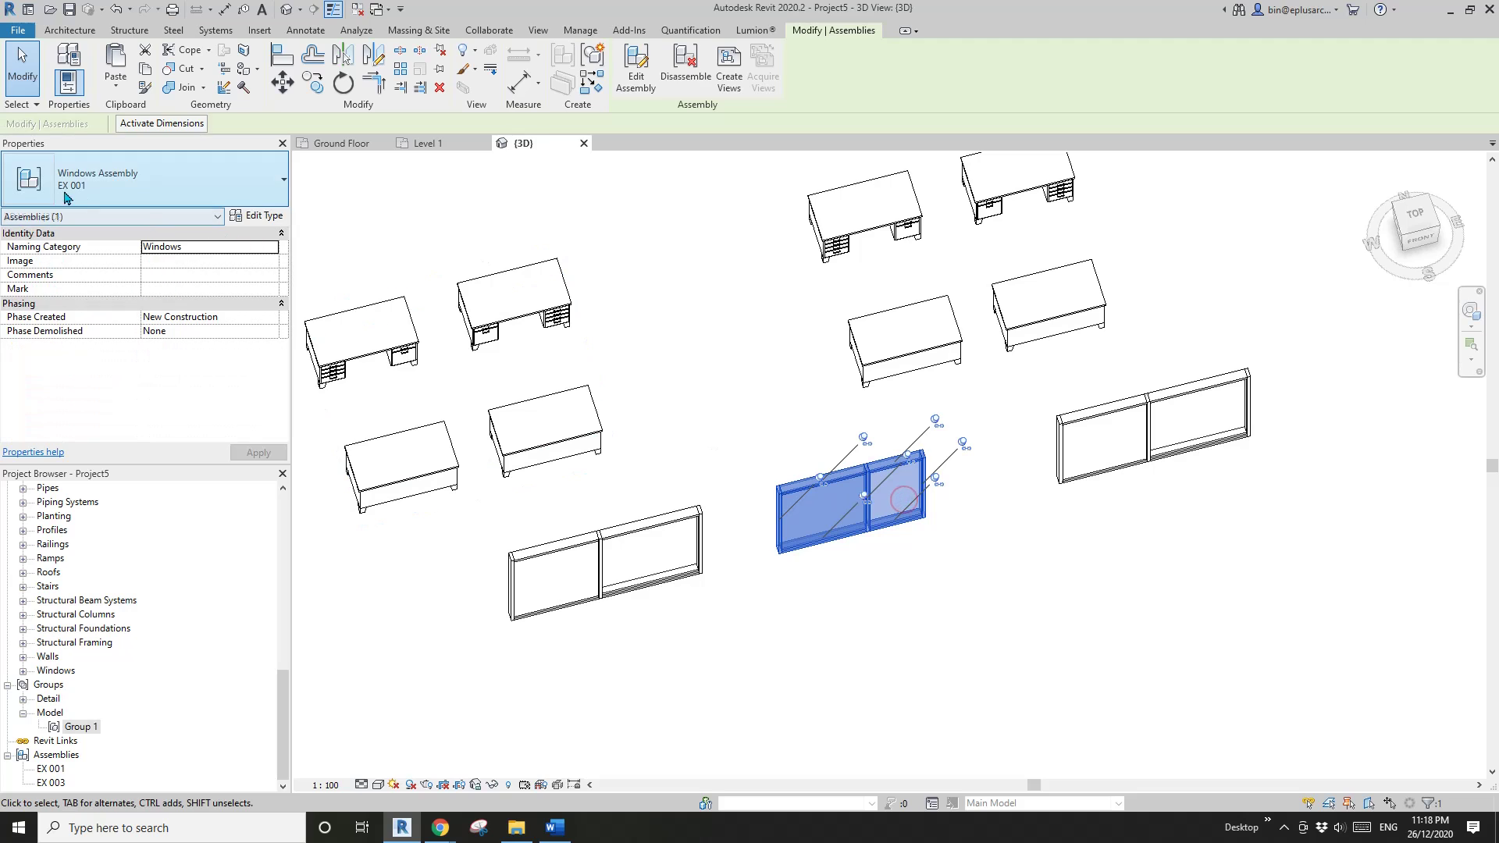
left_click(667, 534)
left_click(1096, 450, "ctrl")
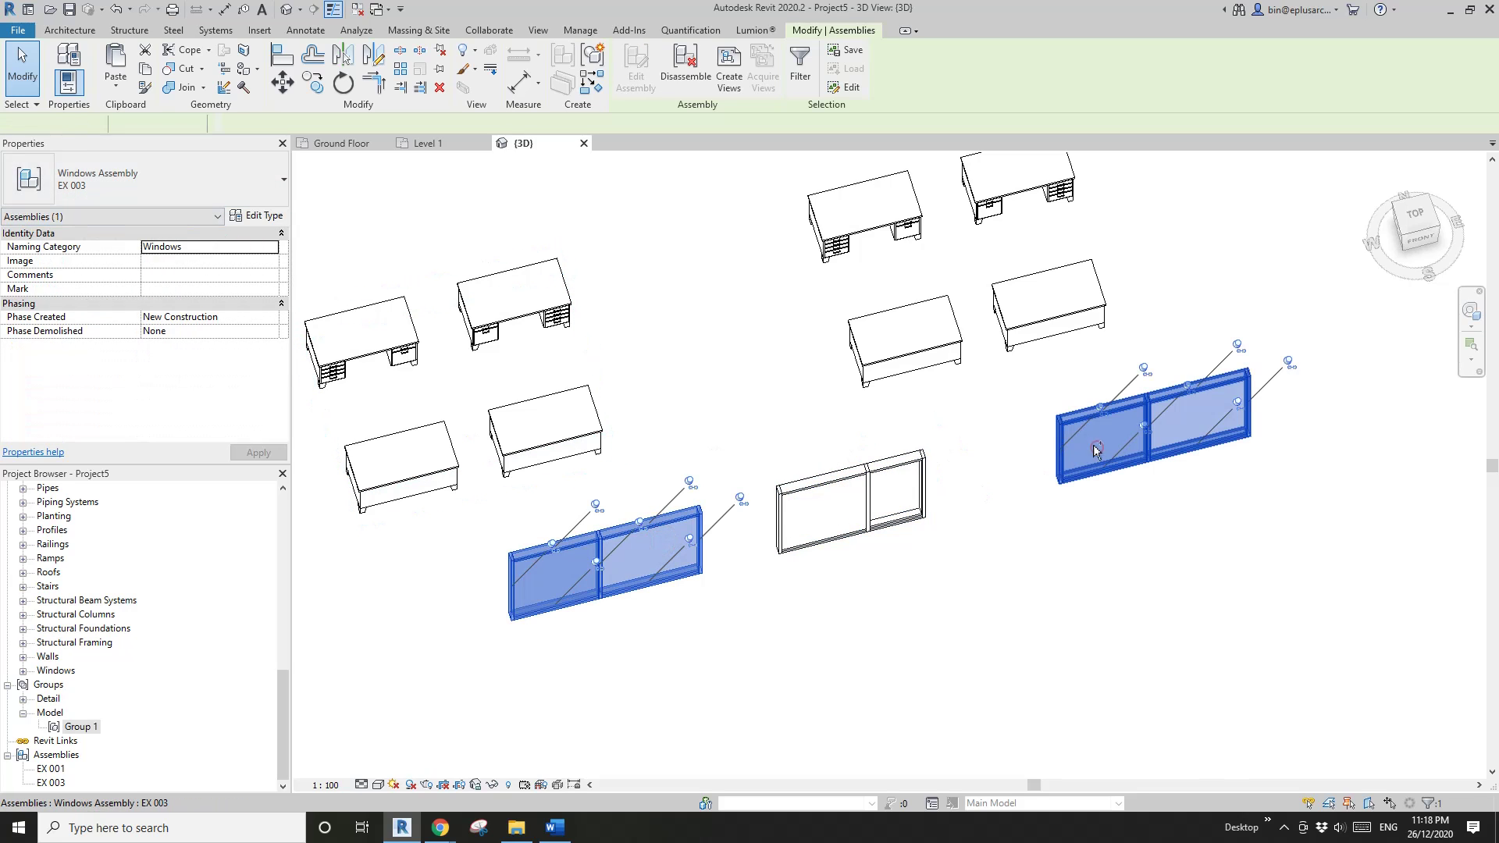
left_click(812, 599)
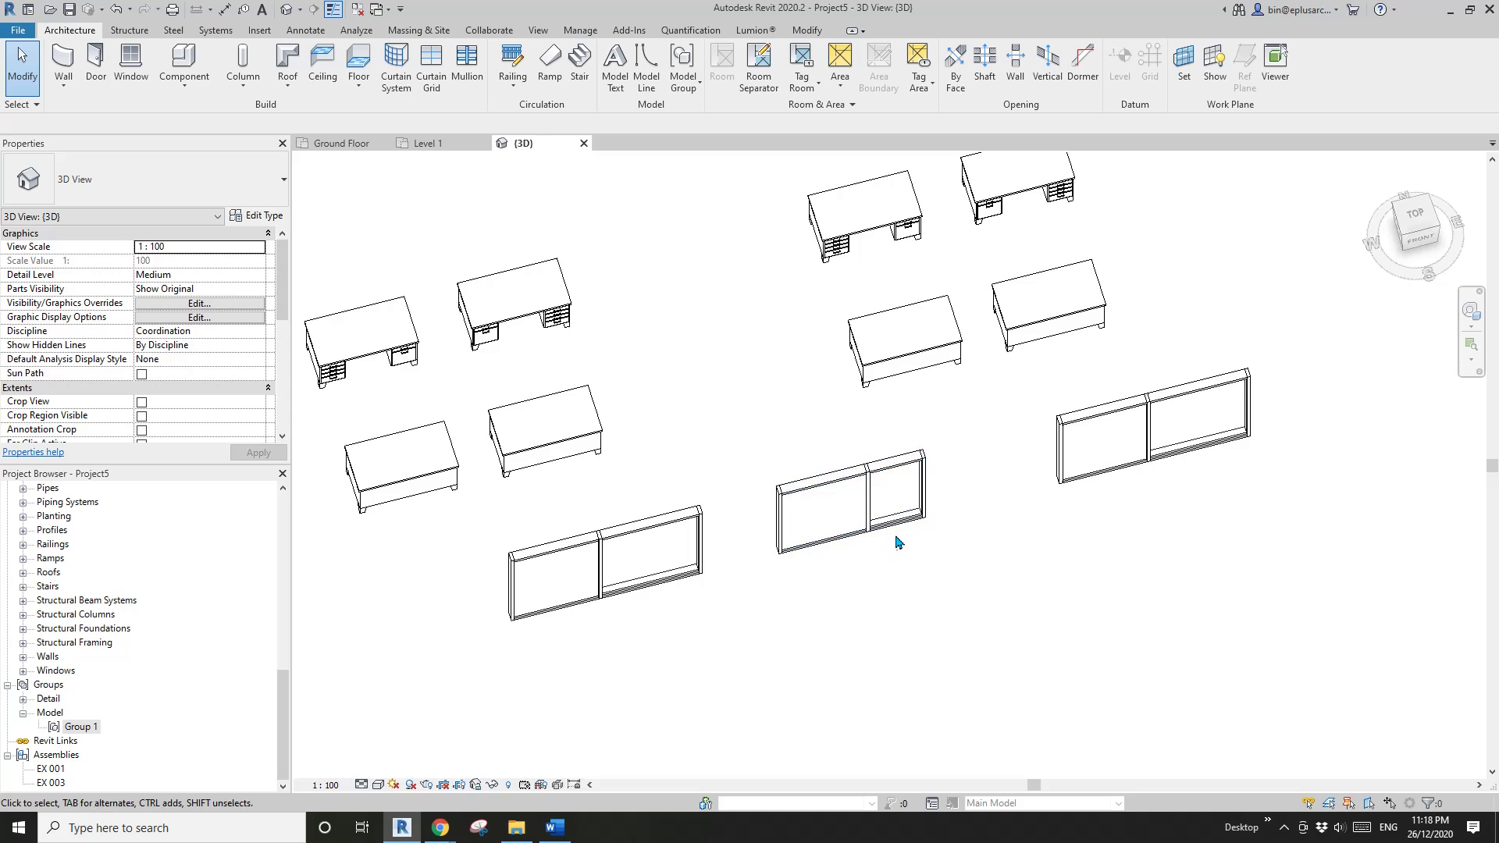
Step: Try setting the middle window's Storefront curtain wall length to 3000 mm through its length dimension, and undo the change
left_click(927, 545)
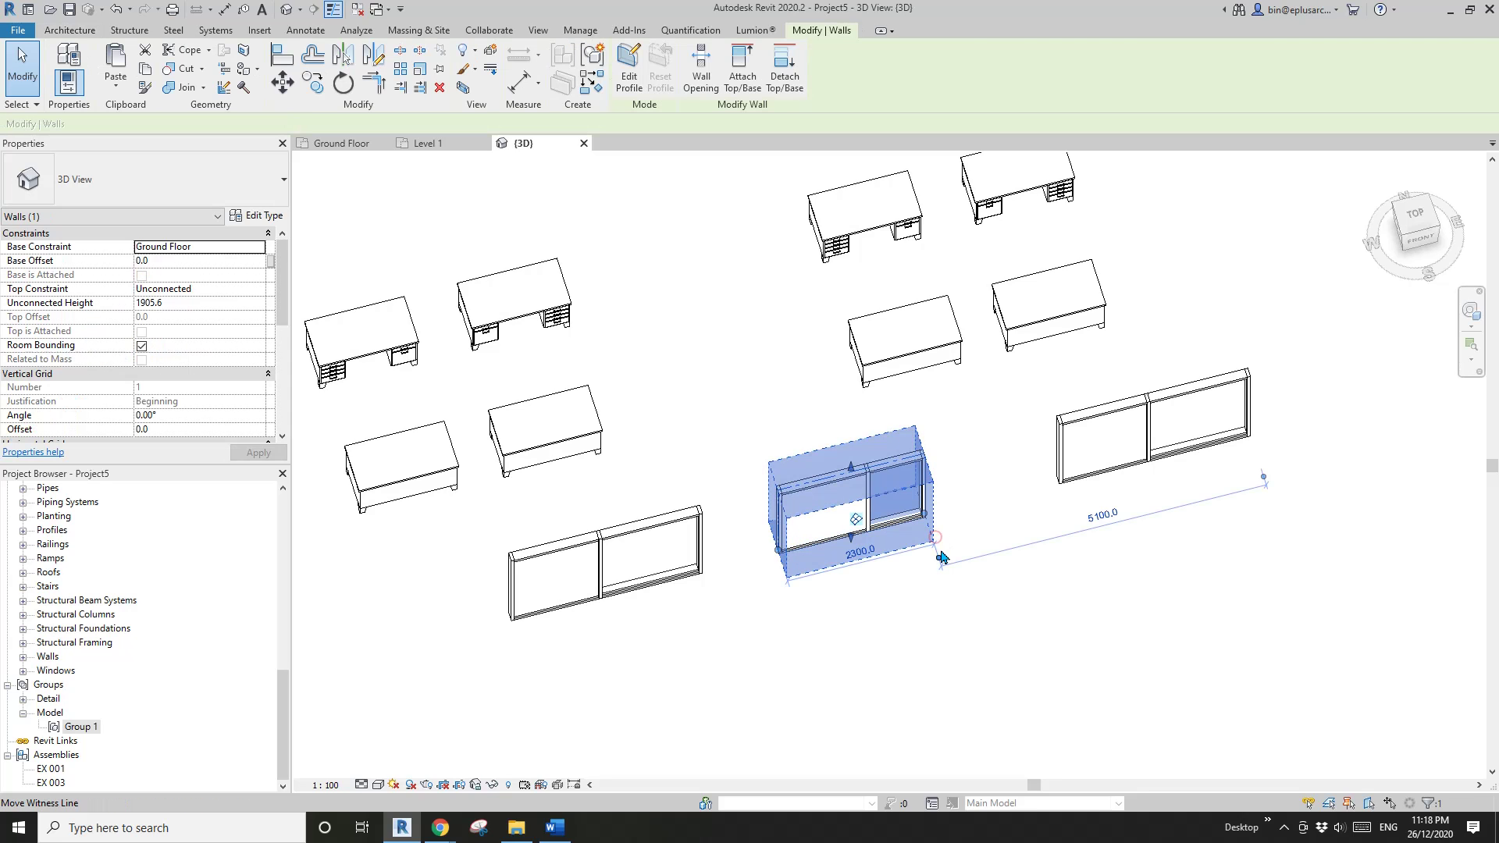
left_click(862, 553)
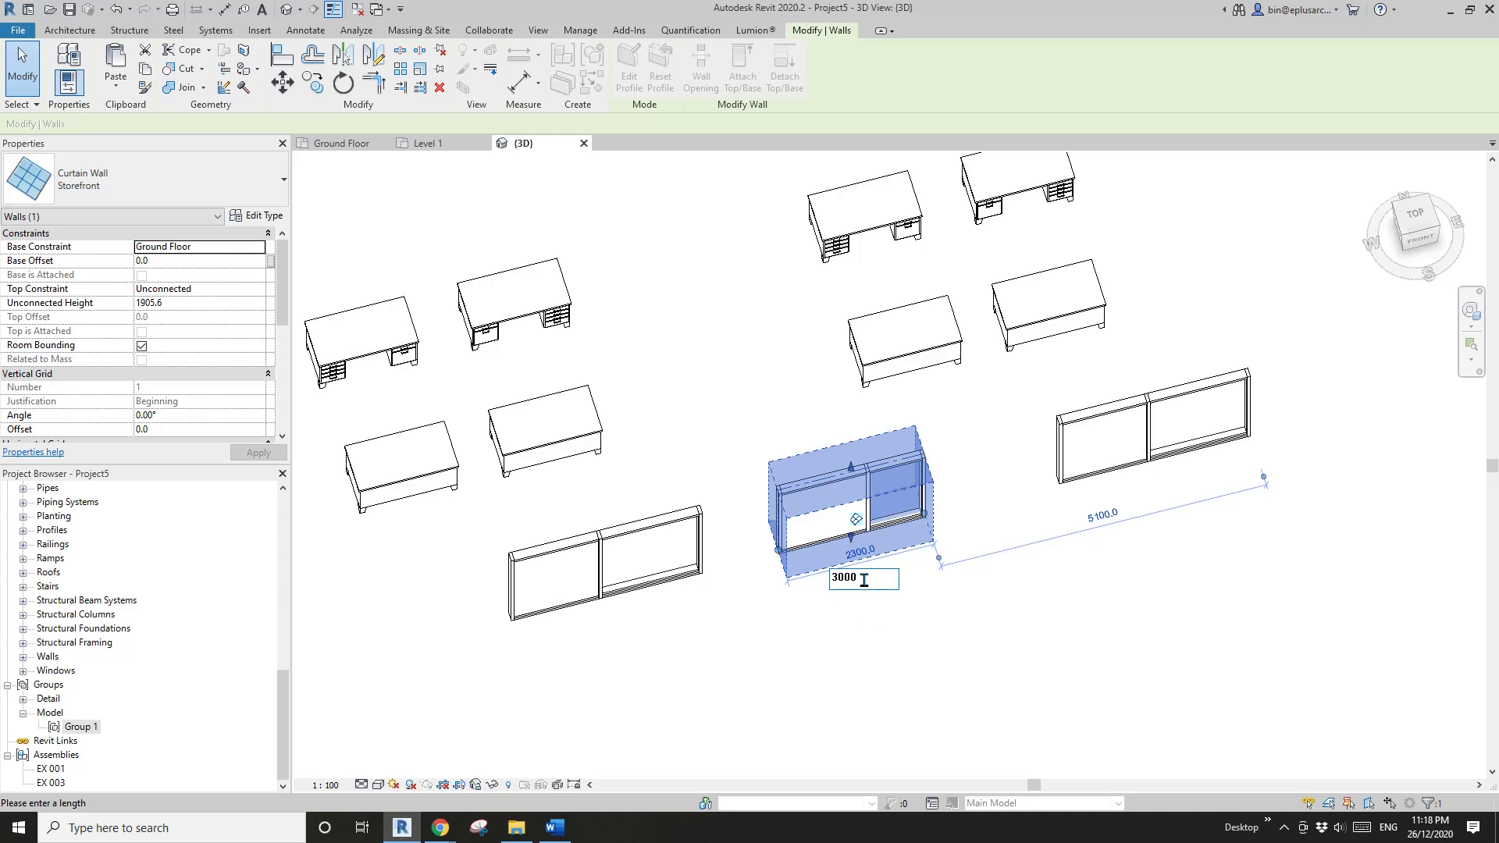
key("Return")
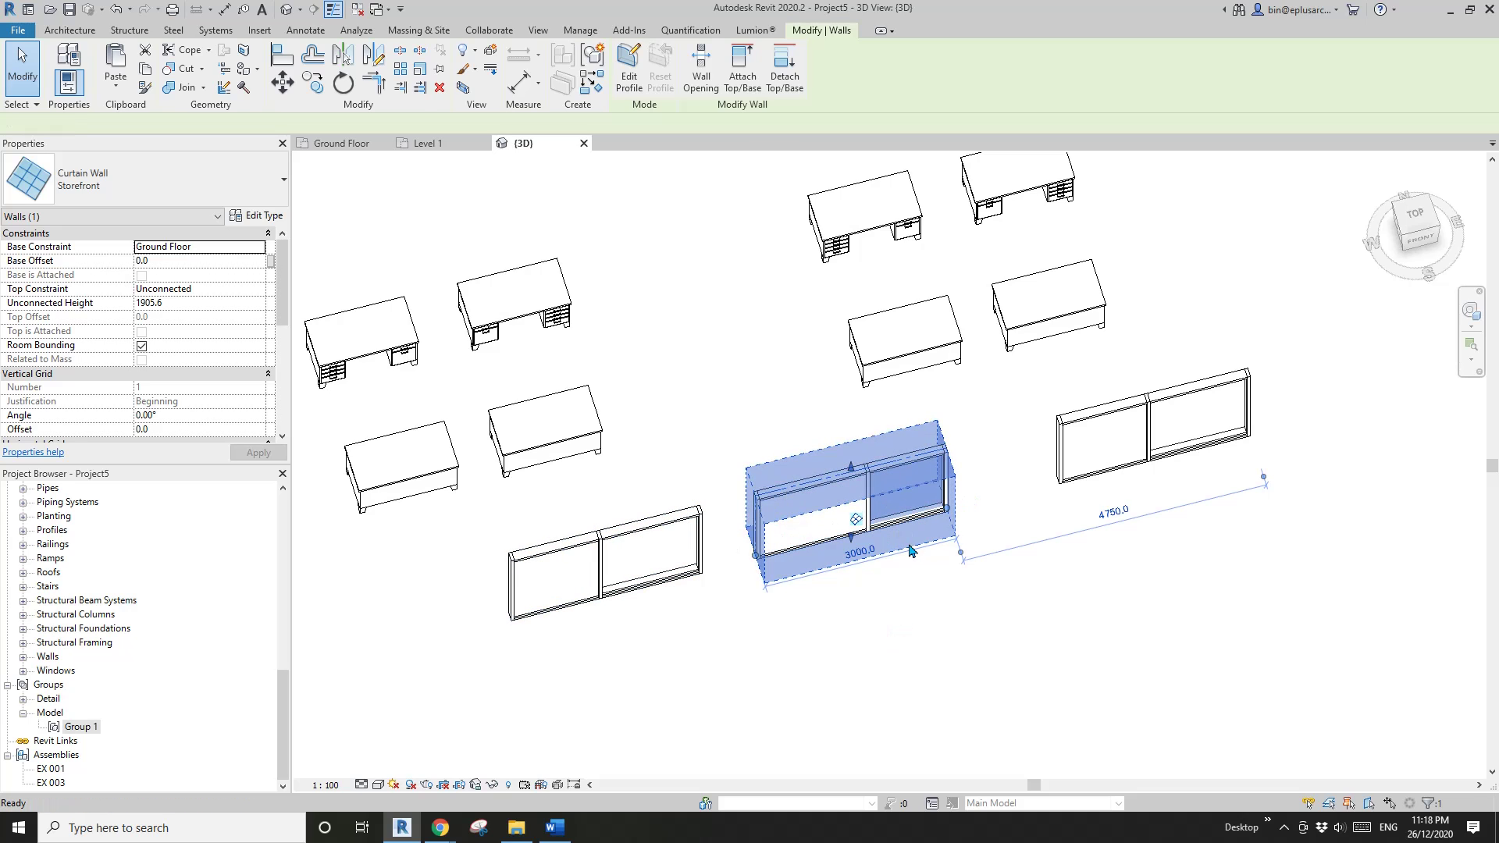
key("ctrl+z")
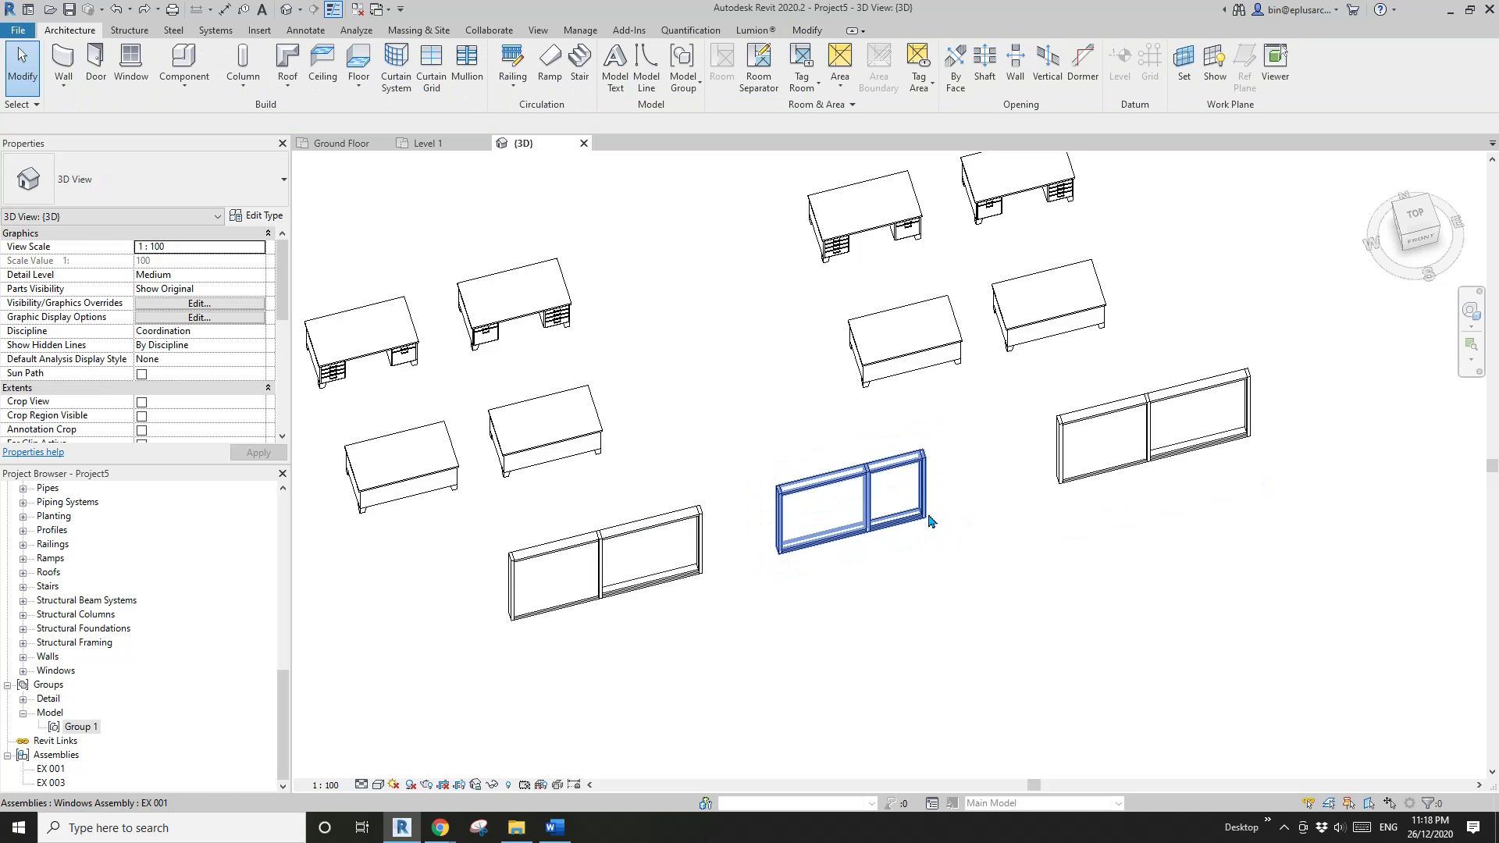
Step: Stretch one end of the middle window's Storefront curtain wall to a length of 3000 mm
left_click(931, 522)
left_click_drag(930, 521, 950, 508)
type("3000")
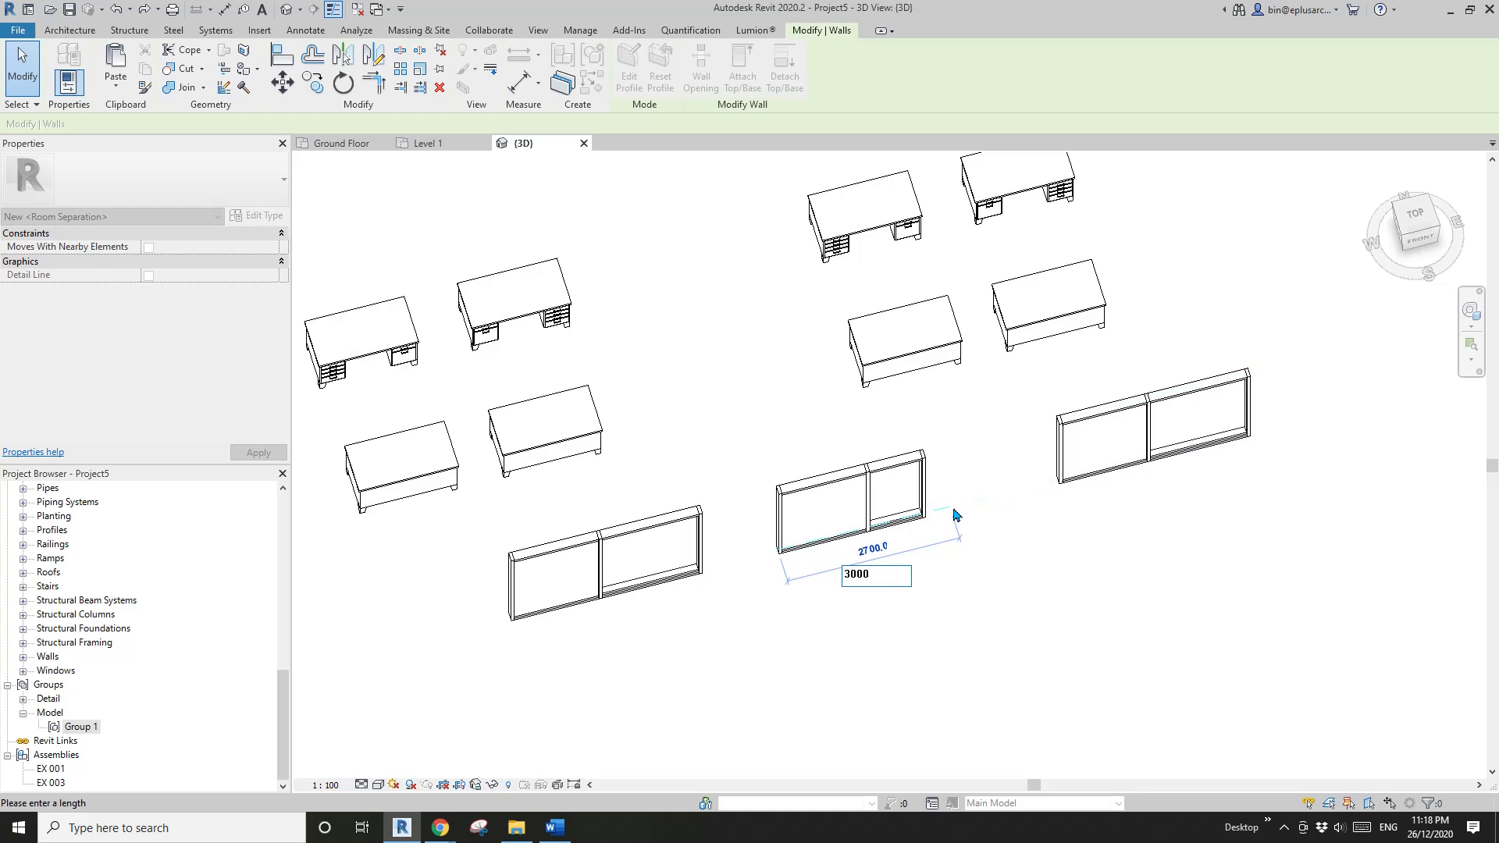
key("Return")
left_click(989, 593)
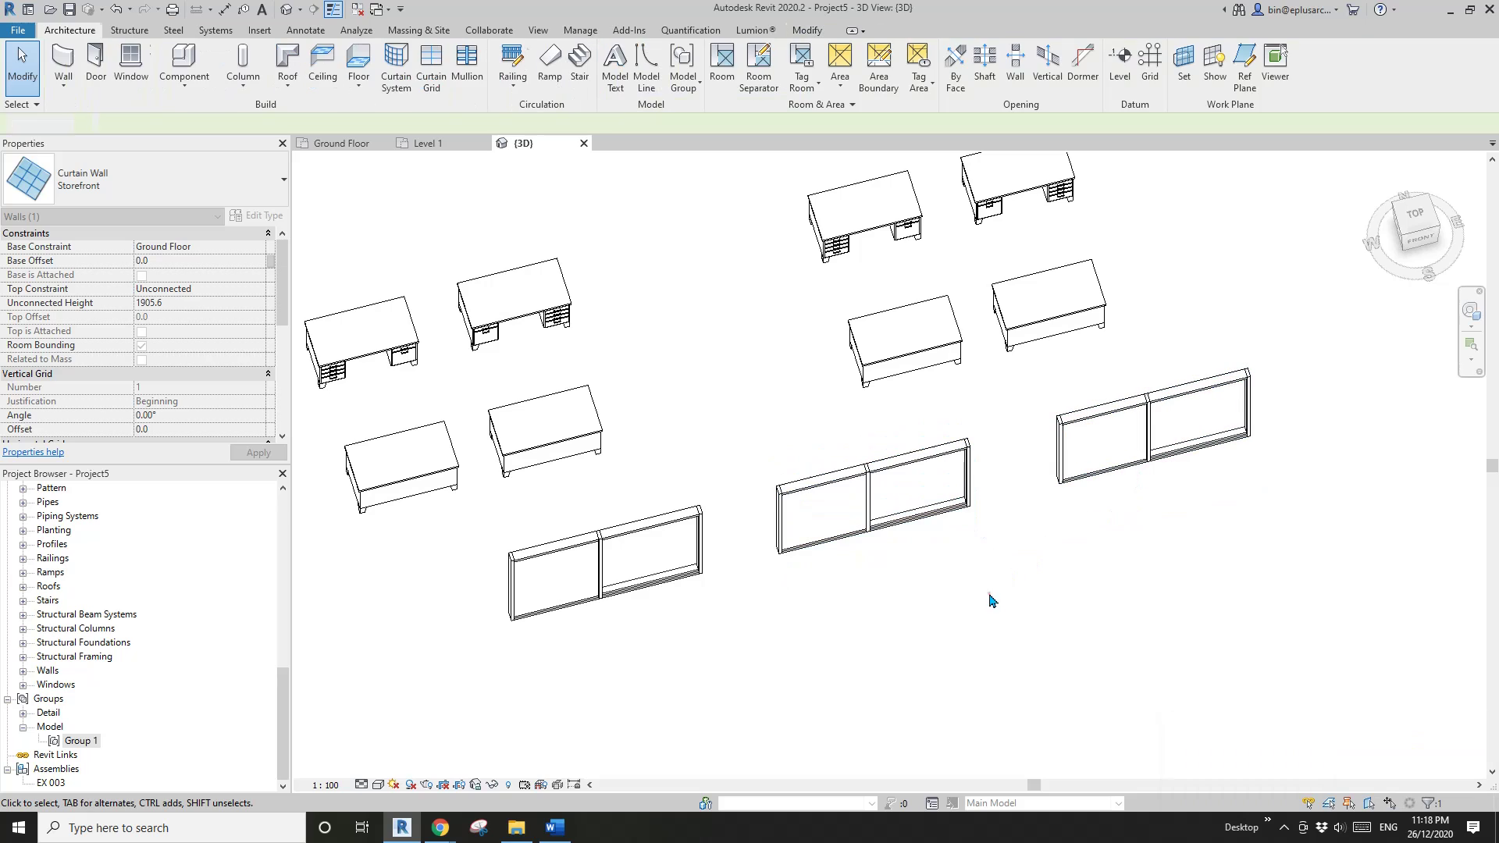
Step: Check the middle window's assembly type and compare it with the types of the other two window assemblies
left_click(929, 522)
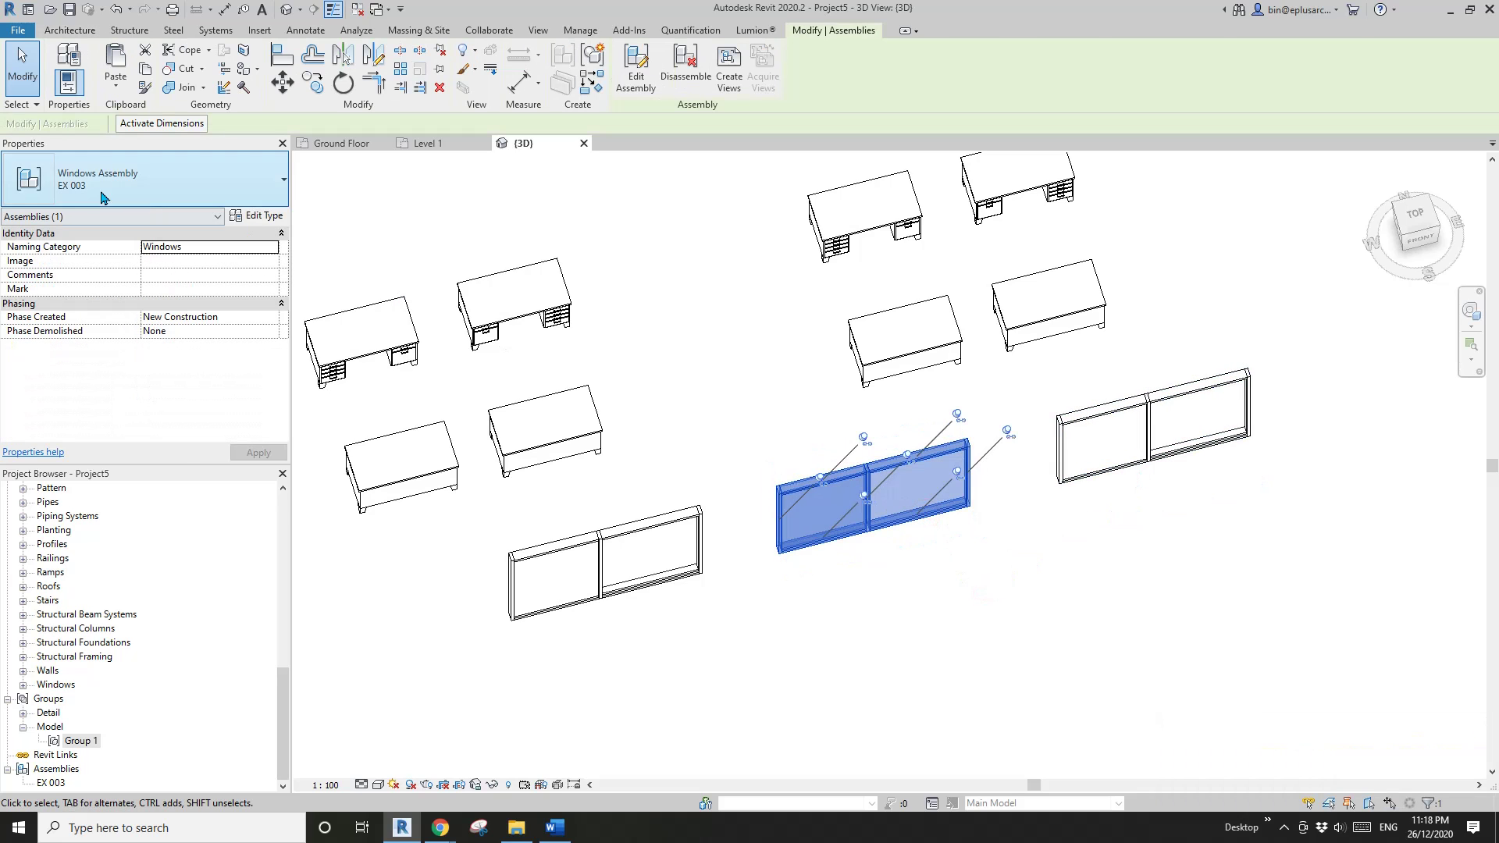
left_click(620, 574)
left_click(1104, 450)
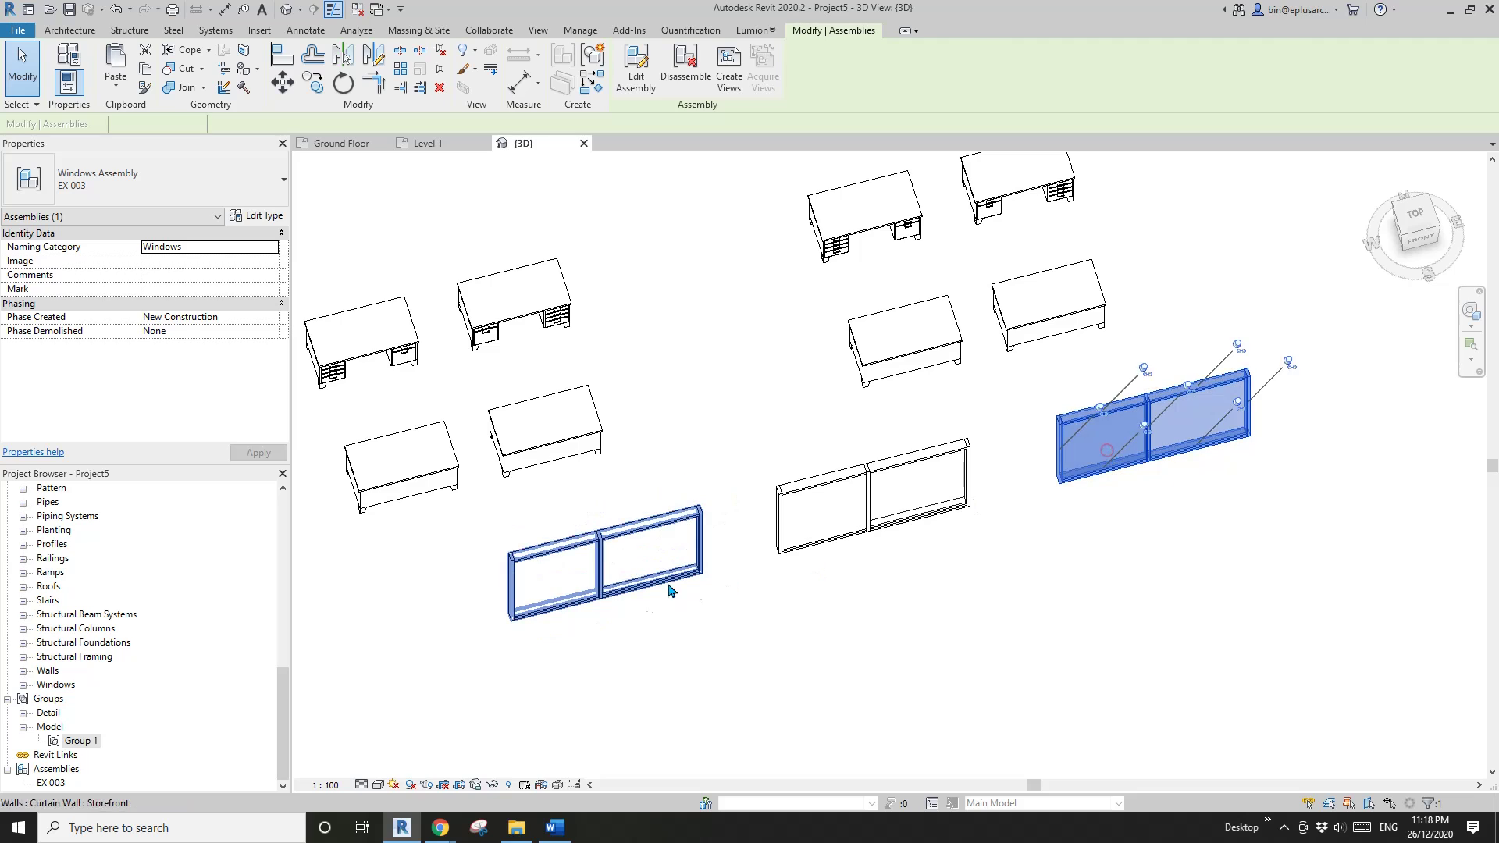
left_click(634, 571)
left_click(898, 671)
left_click(874, 532)
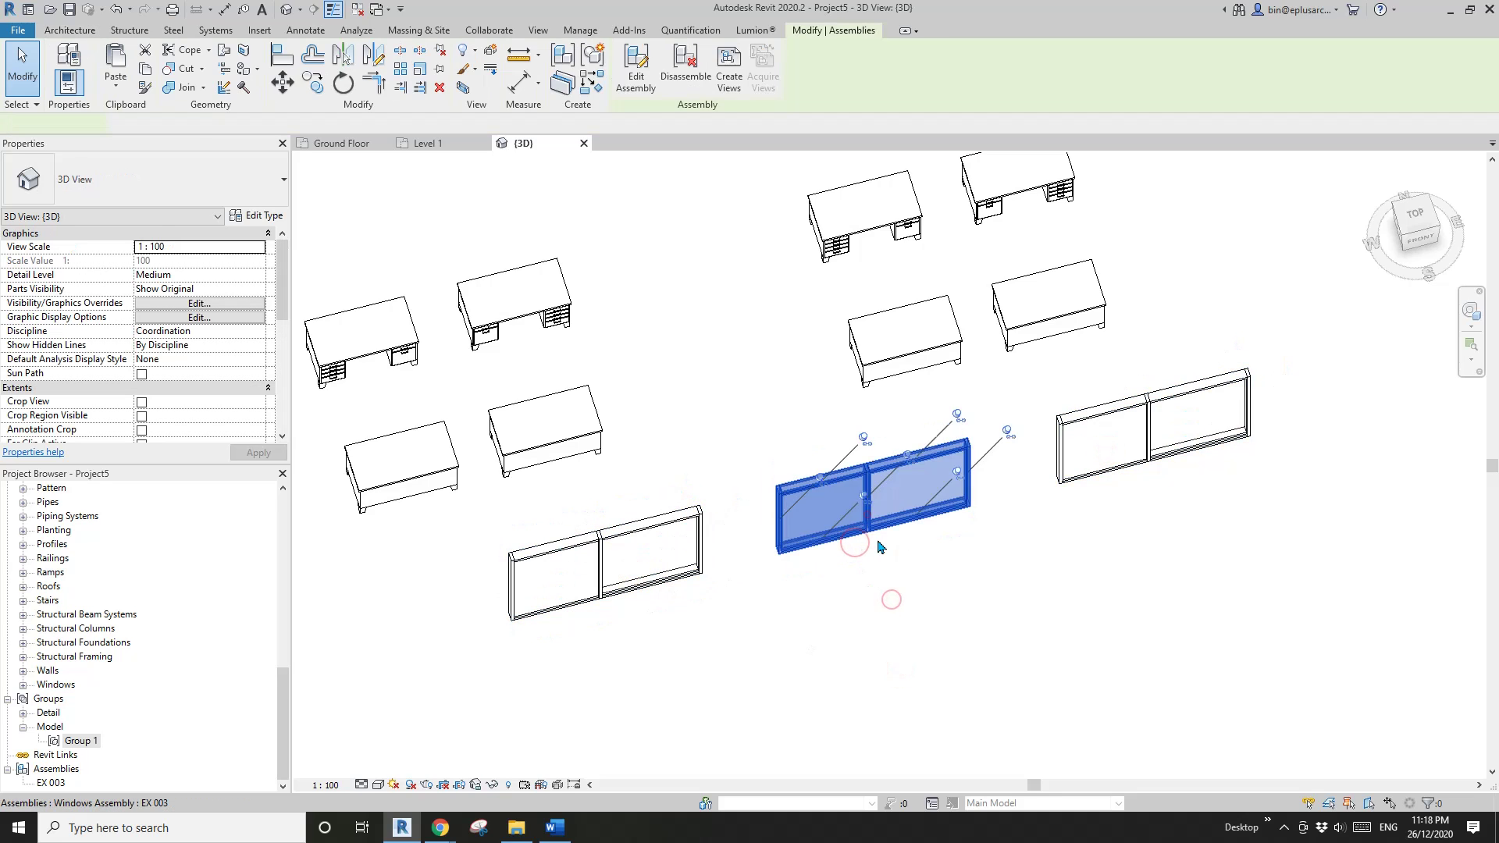
left_click(887, 571)
scroll(882, 531, "down", 3)
middle_click_drag(887, 546, 895, 556, "shift")
scroll(896, 561, "up", 2)
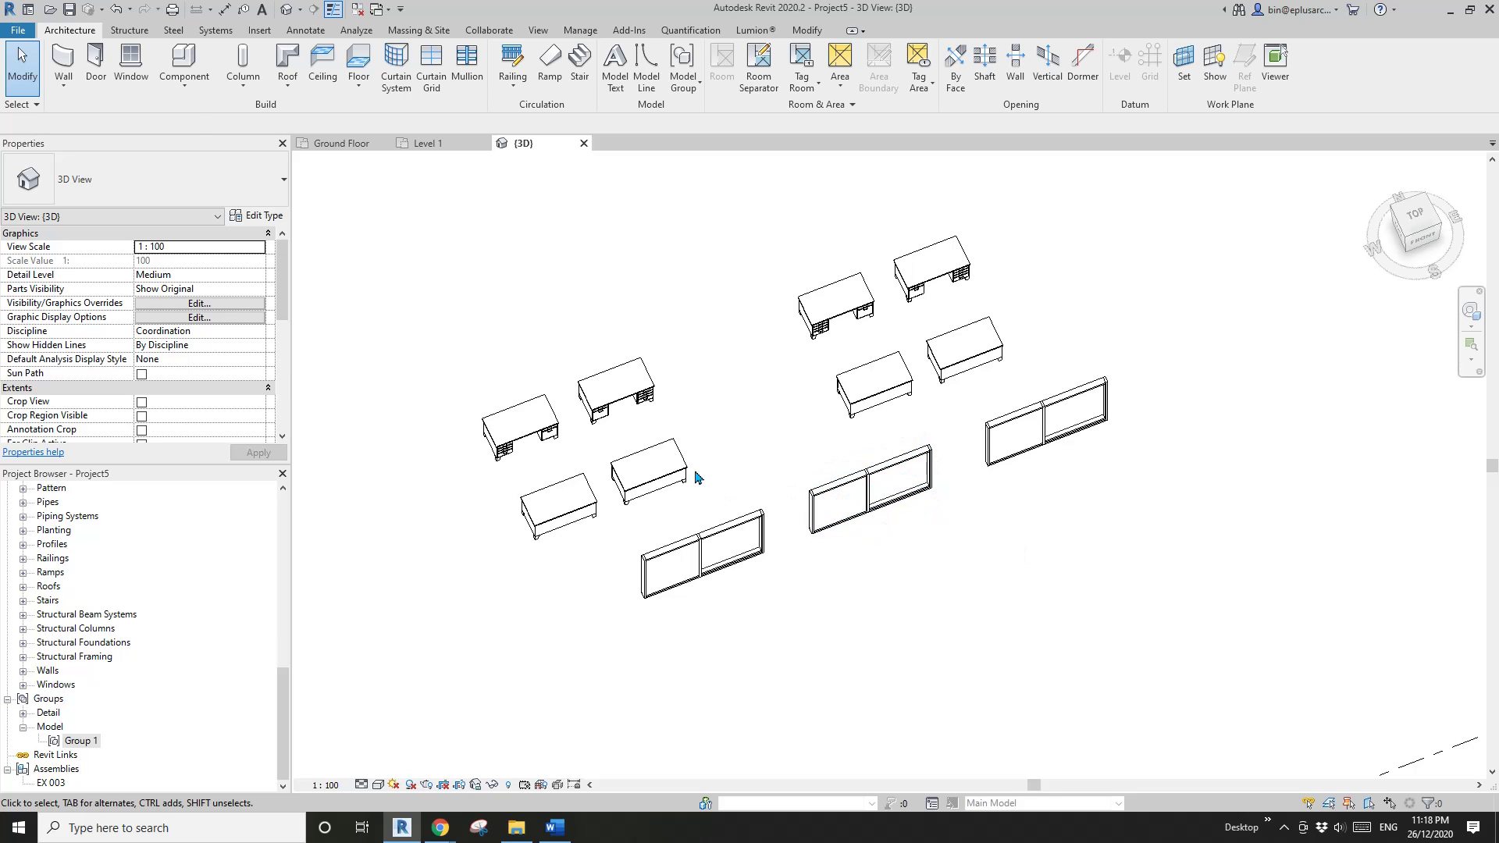
left_click(718, 457)
left_click(851, 494)
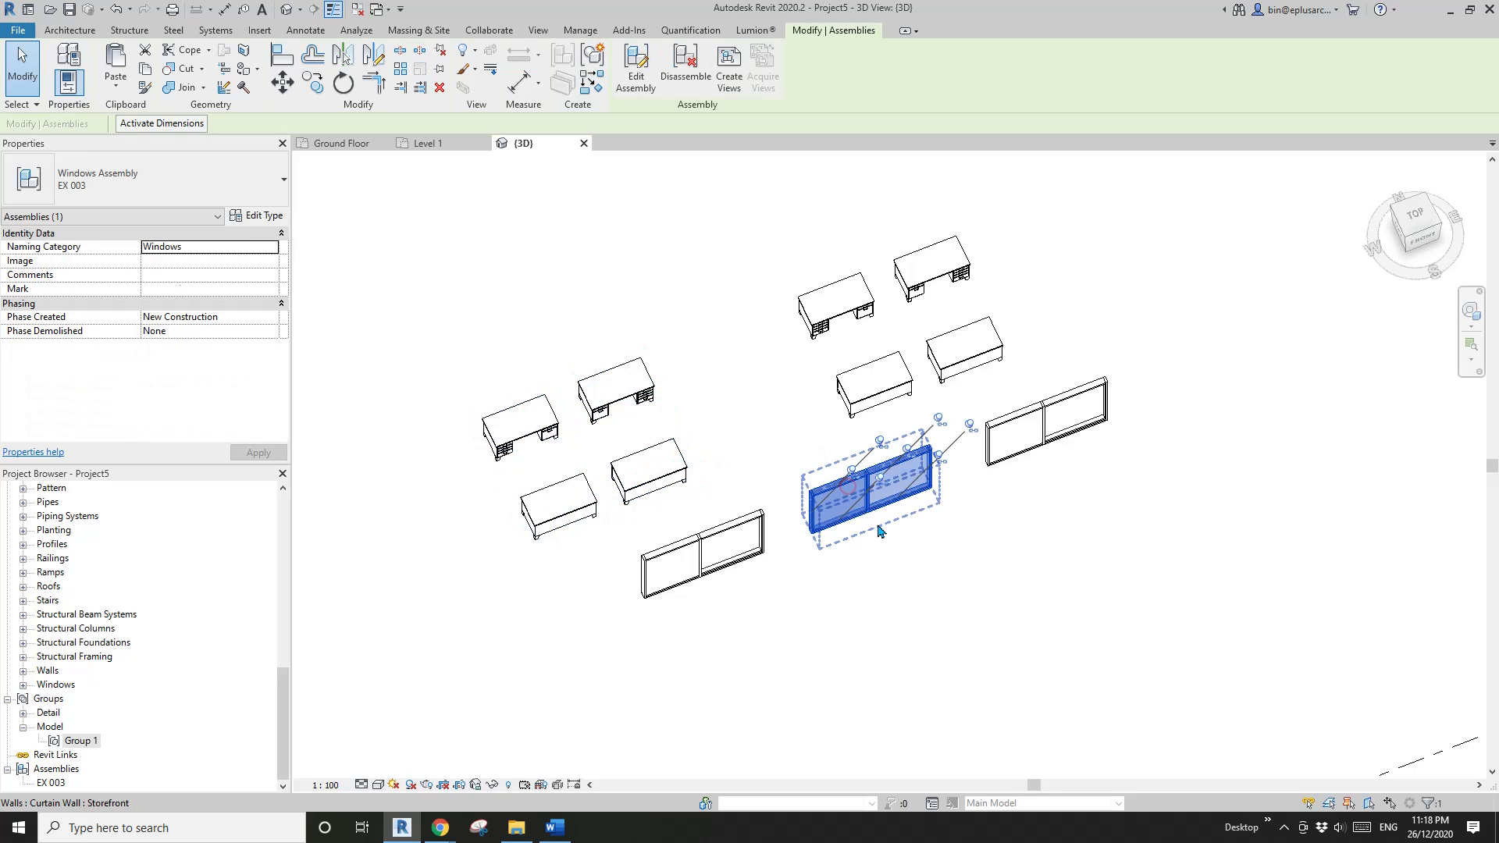
left_click(926, 554)
Step: Compare the commands available for the Group 1 model group with those for the EX 003 assembly, and inspect a placed window assembly
middle_click_drag(652, 519, 641, 475)
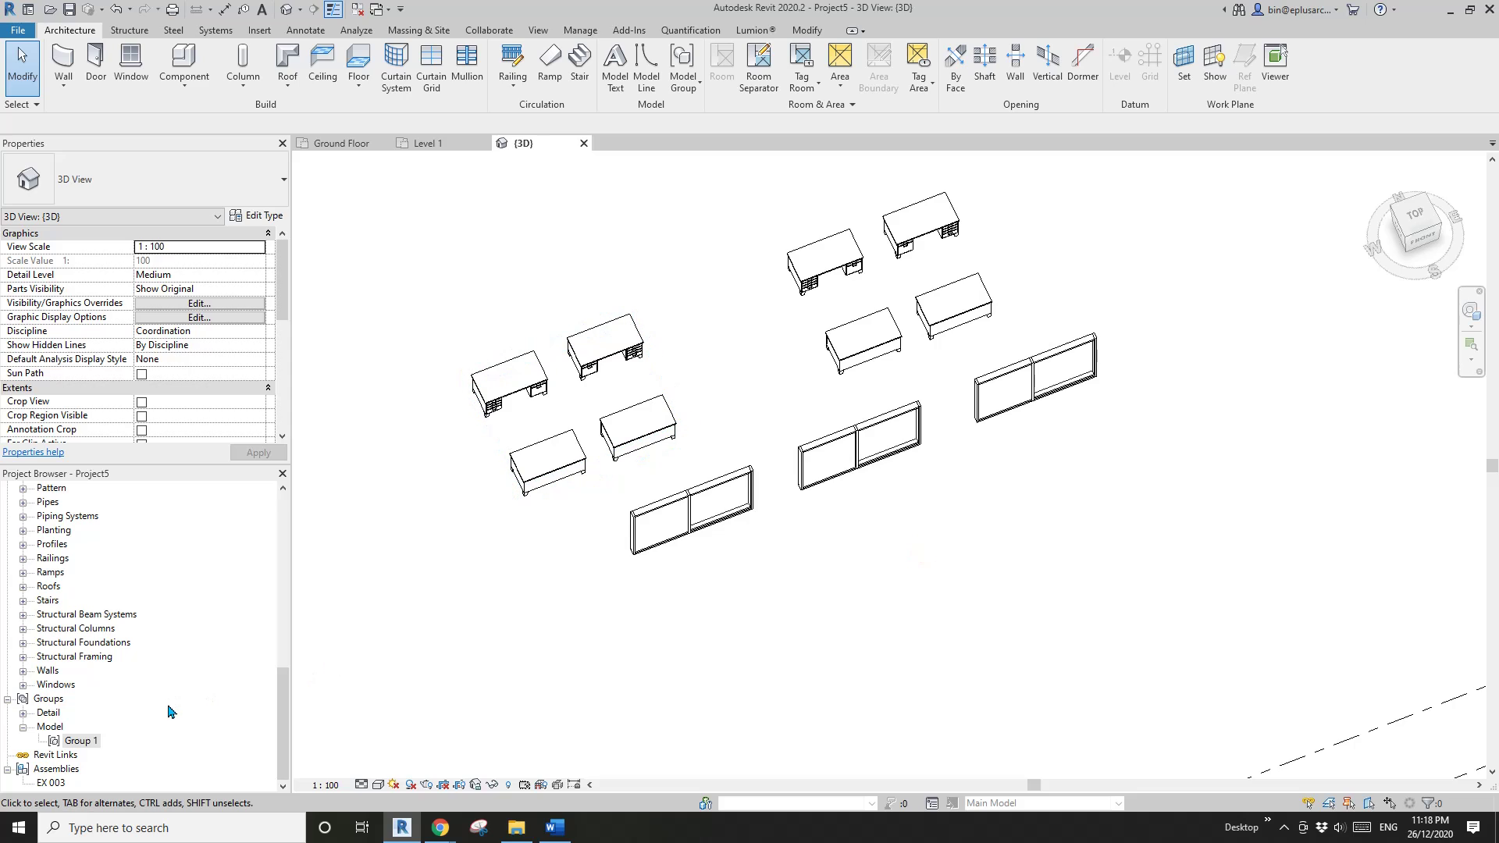
left_click(78, 740)
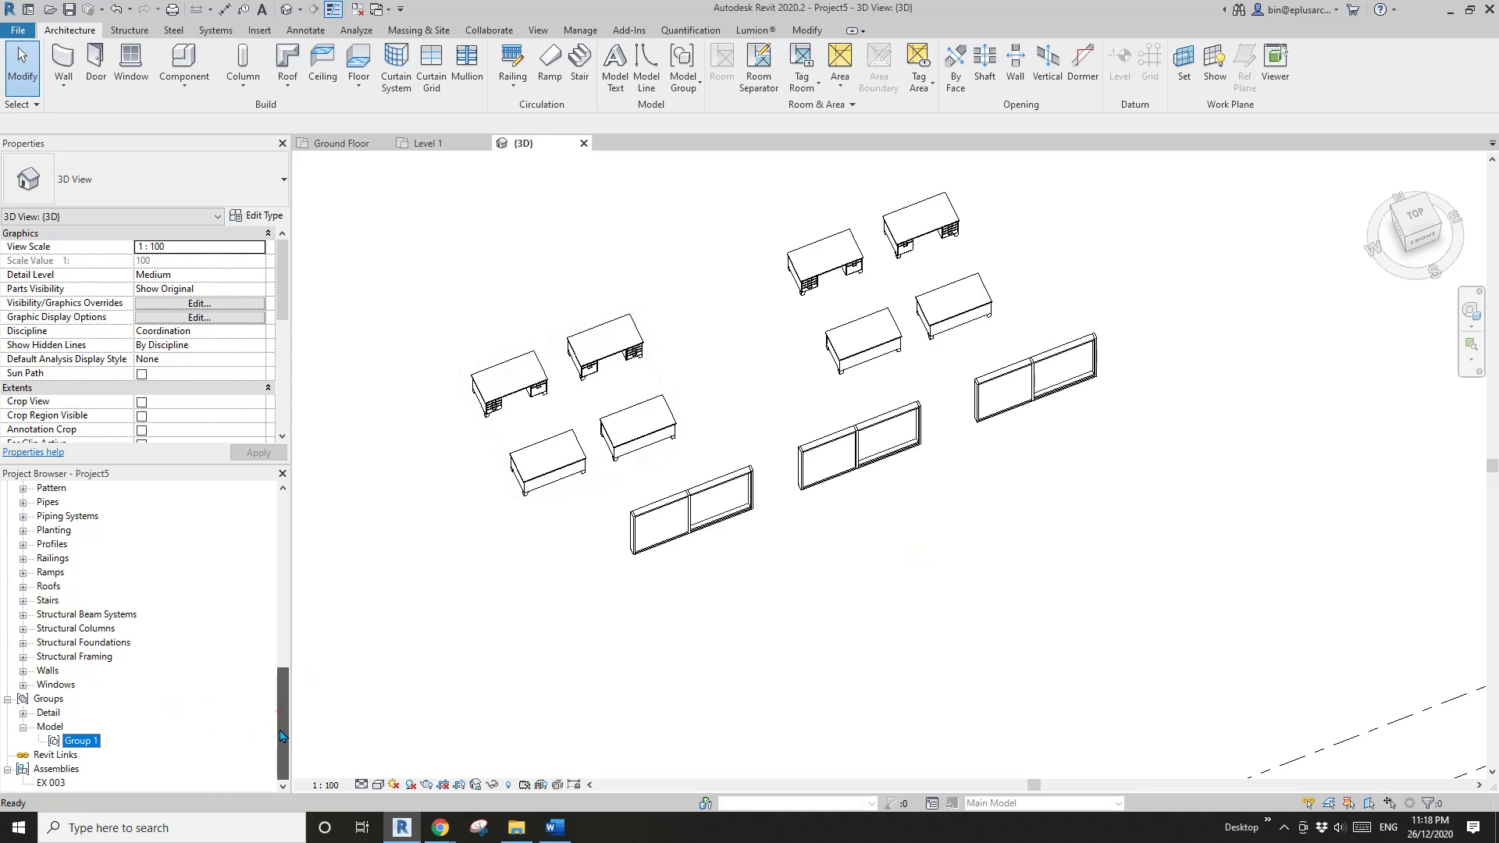
right_click(79, 742)
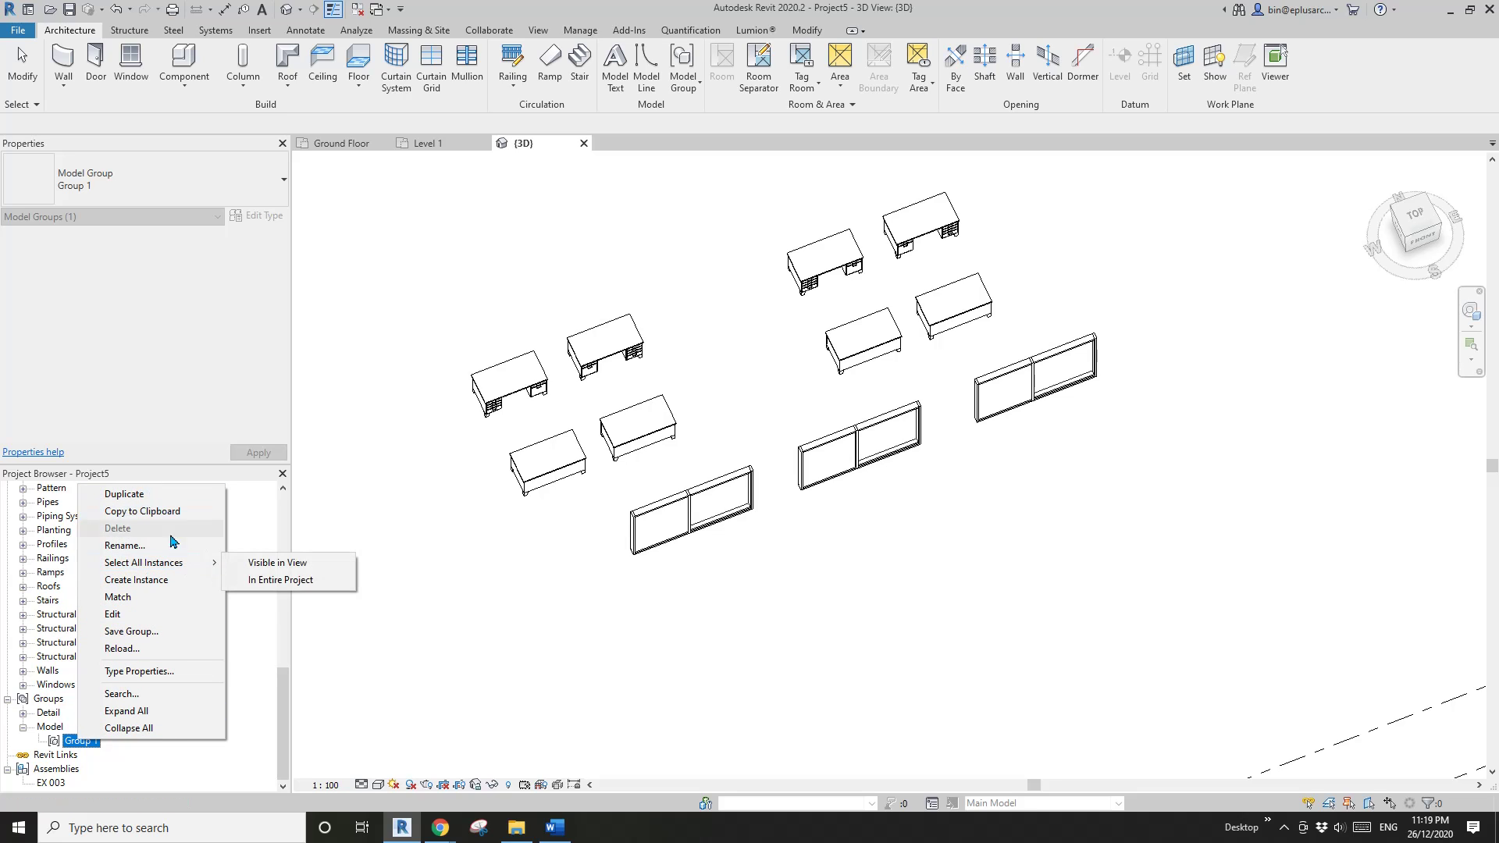
left_click(538, 693)
right_click(62, 782)
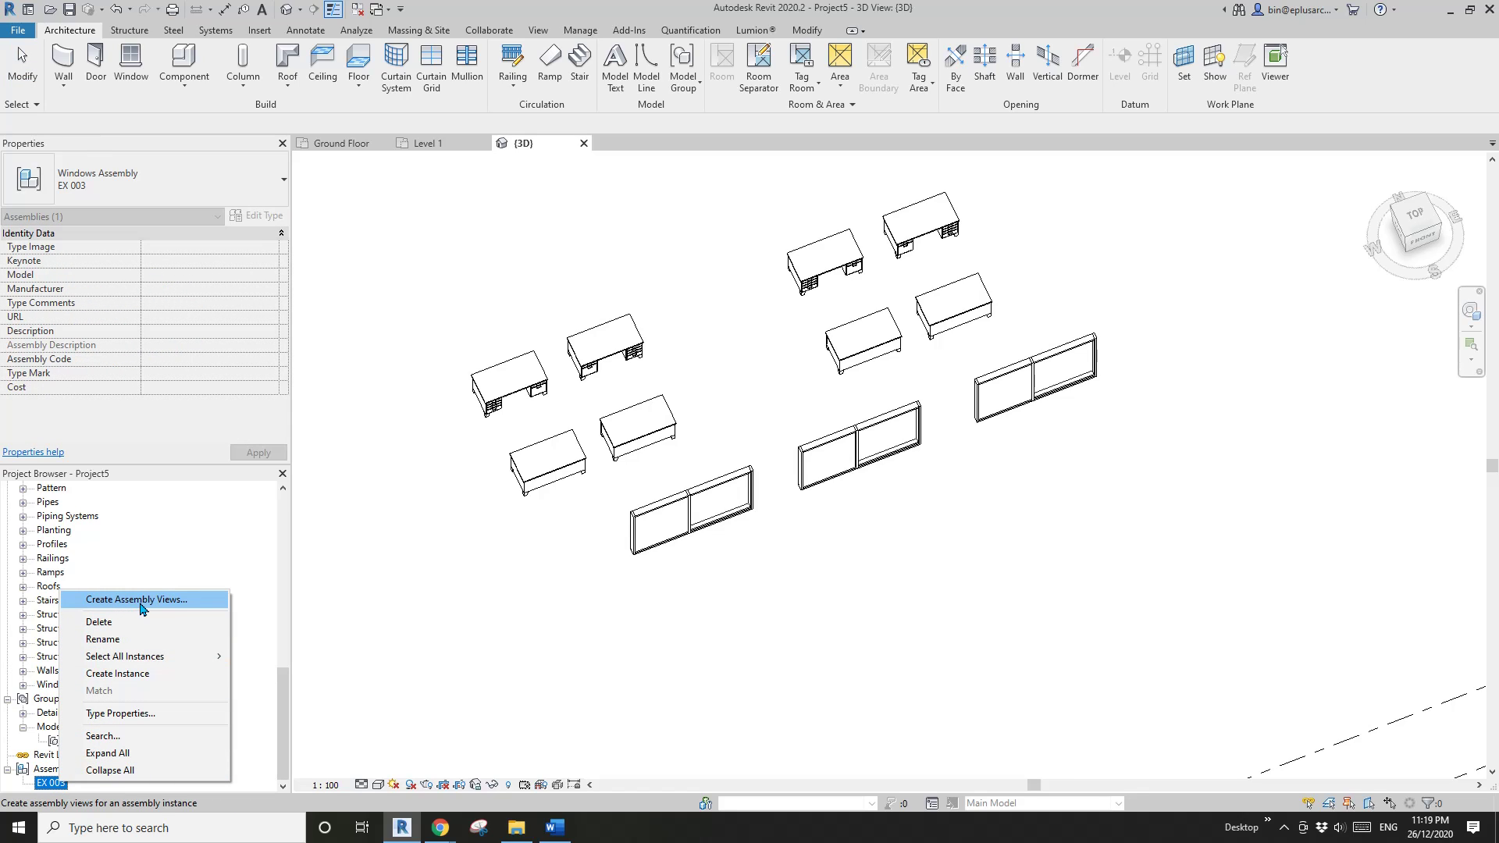
left_click(533, 686)
left_click(681, 535)
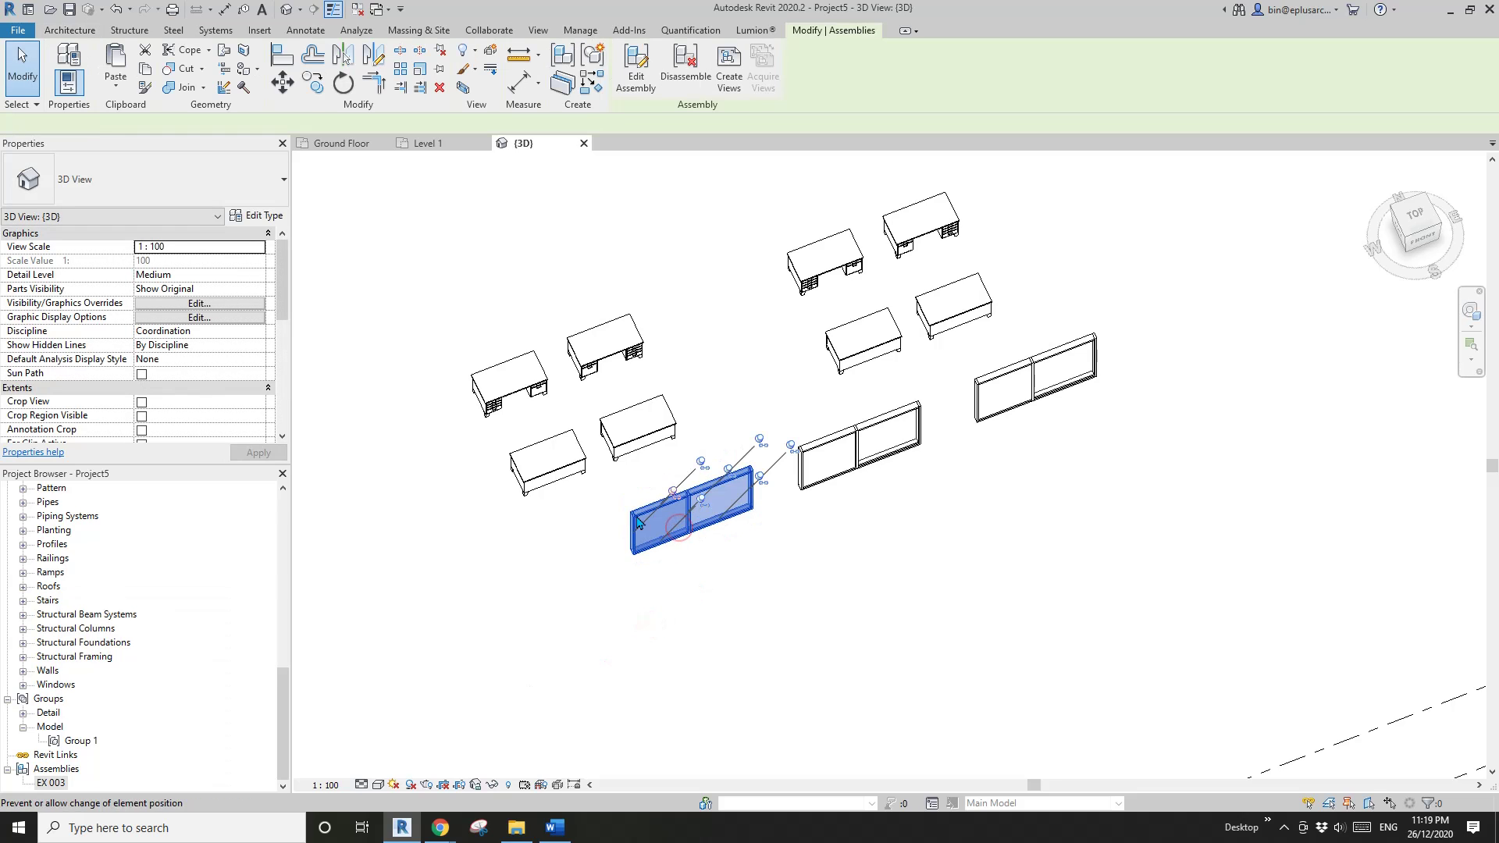
left_click(671, 528)
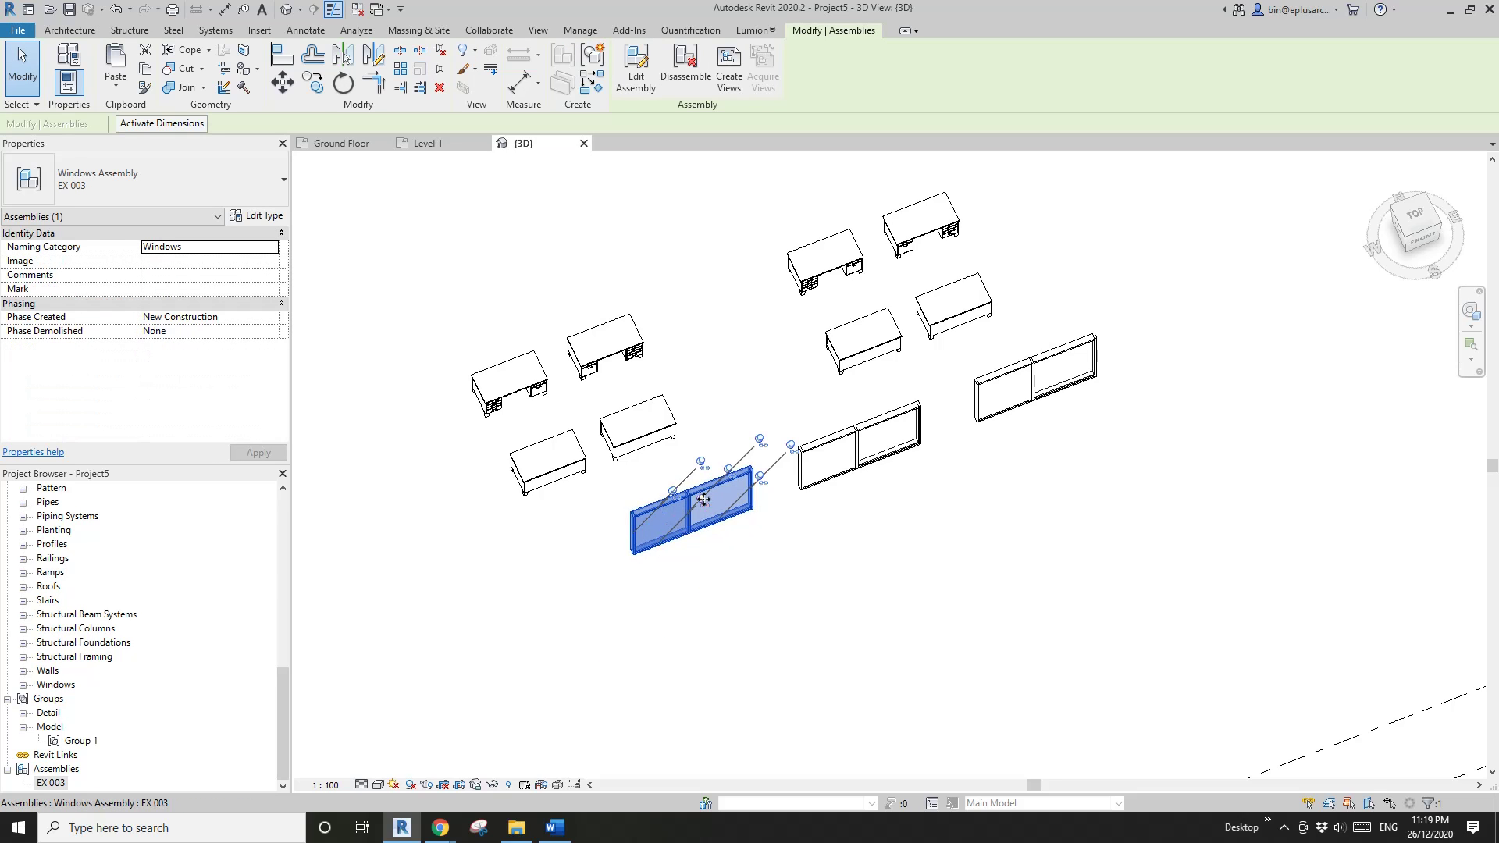
left_click(575, 565)
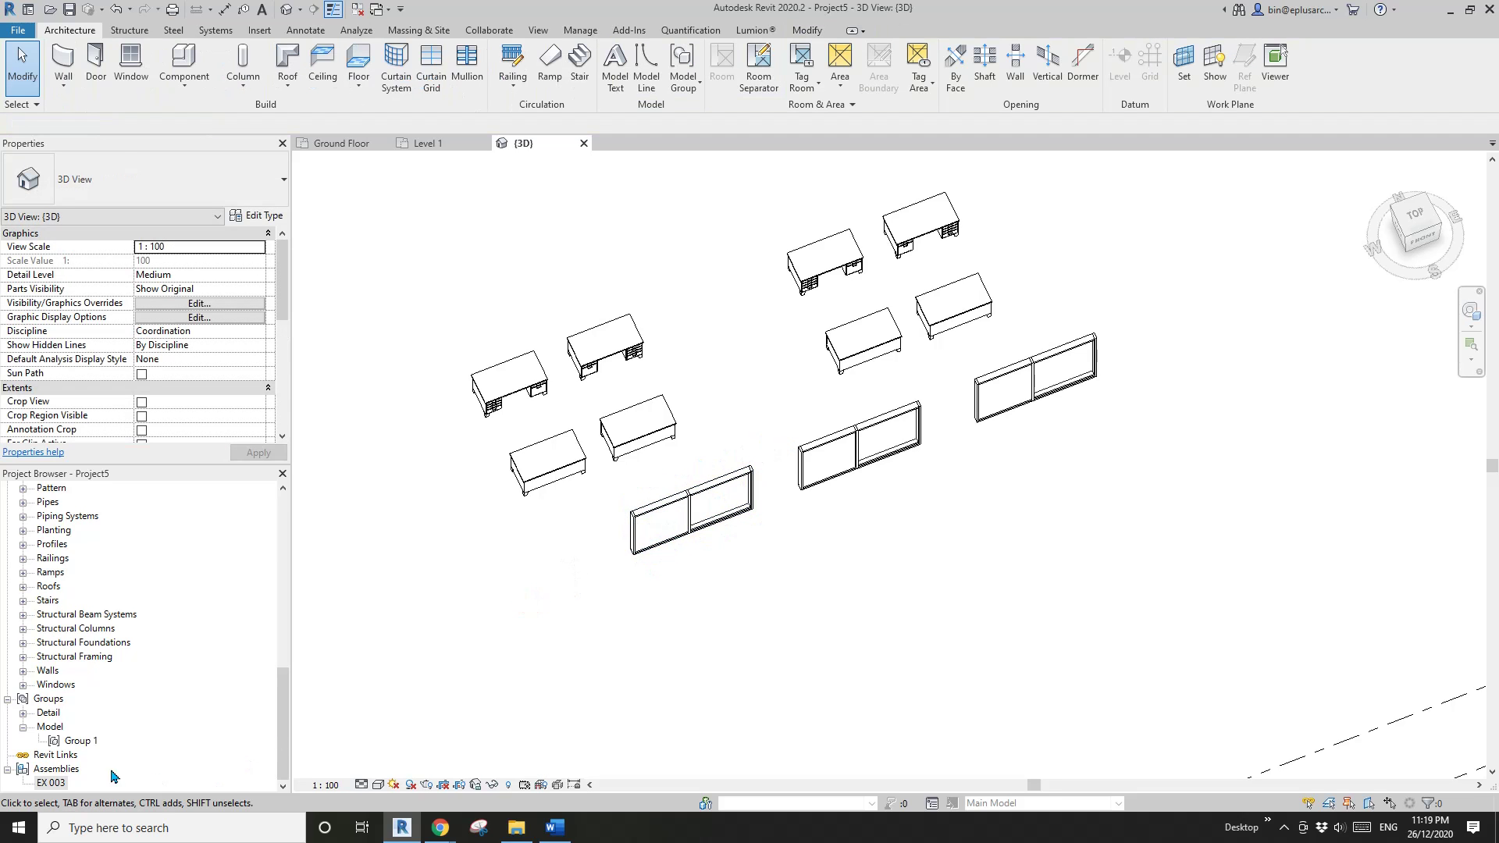
Step: Start creating assembly views for EX 003 and deselect the sheet and all the view types
right_click(53, 782)
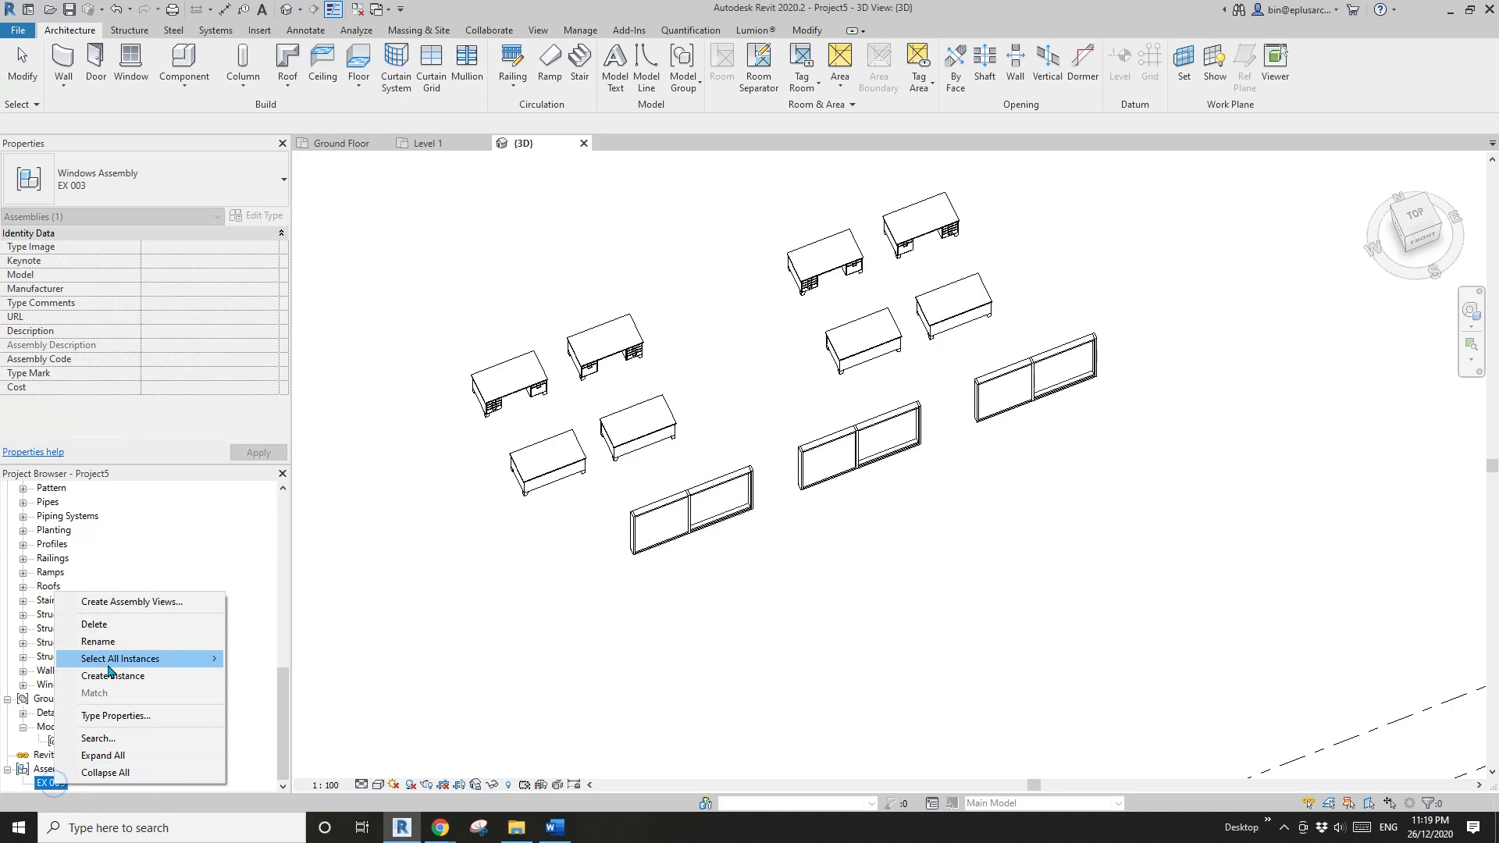
left_click(129, 603)
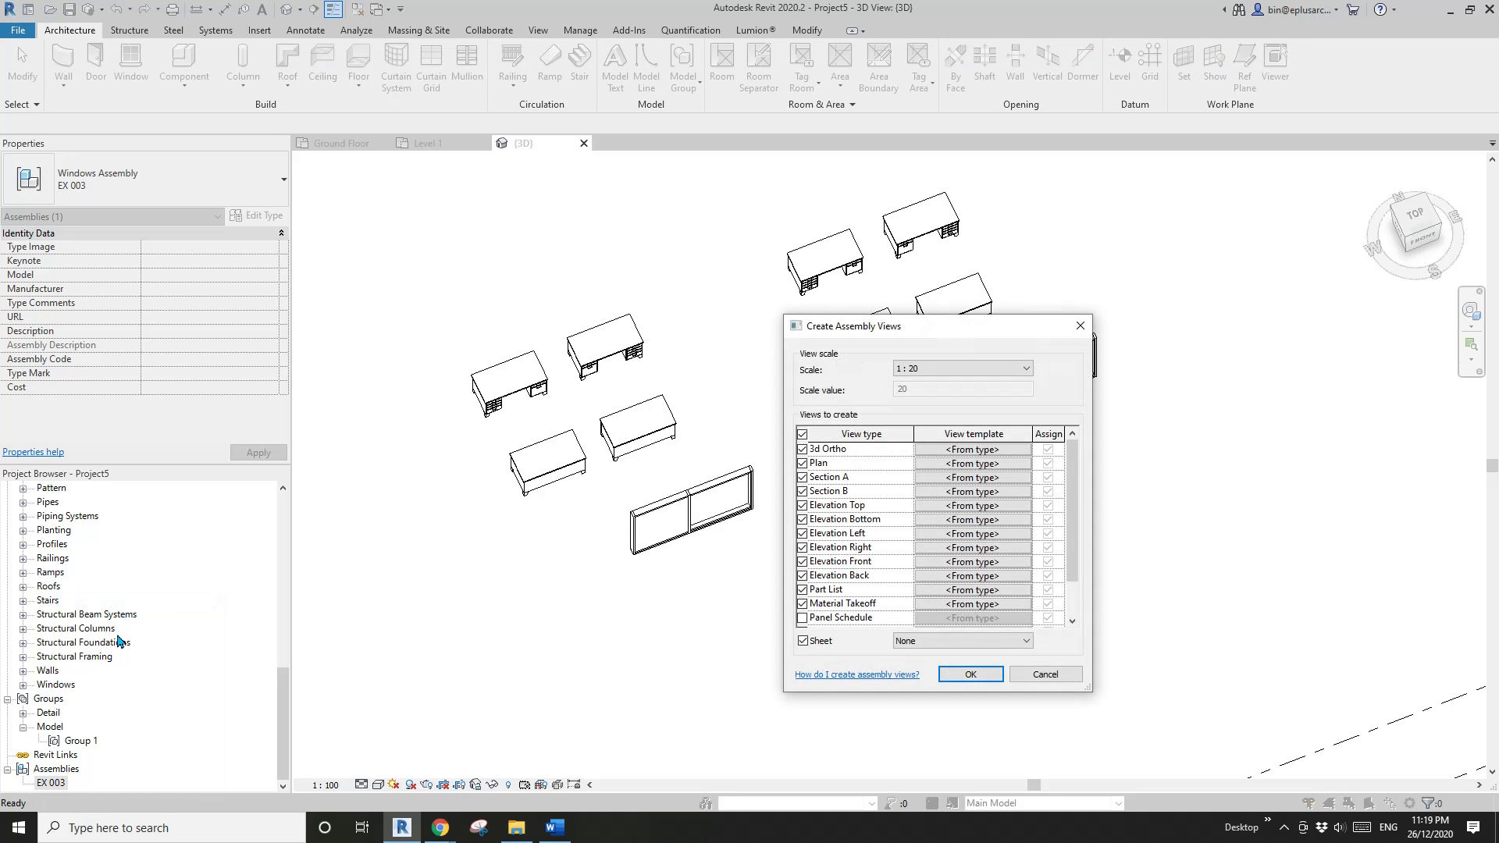
left_click_drag(905, 327, 503, 205)
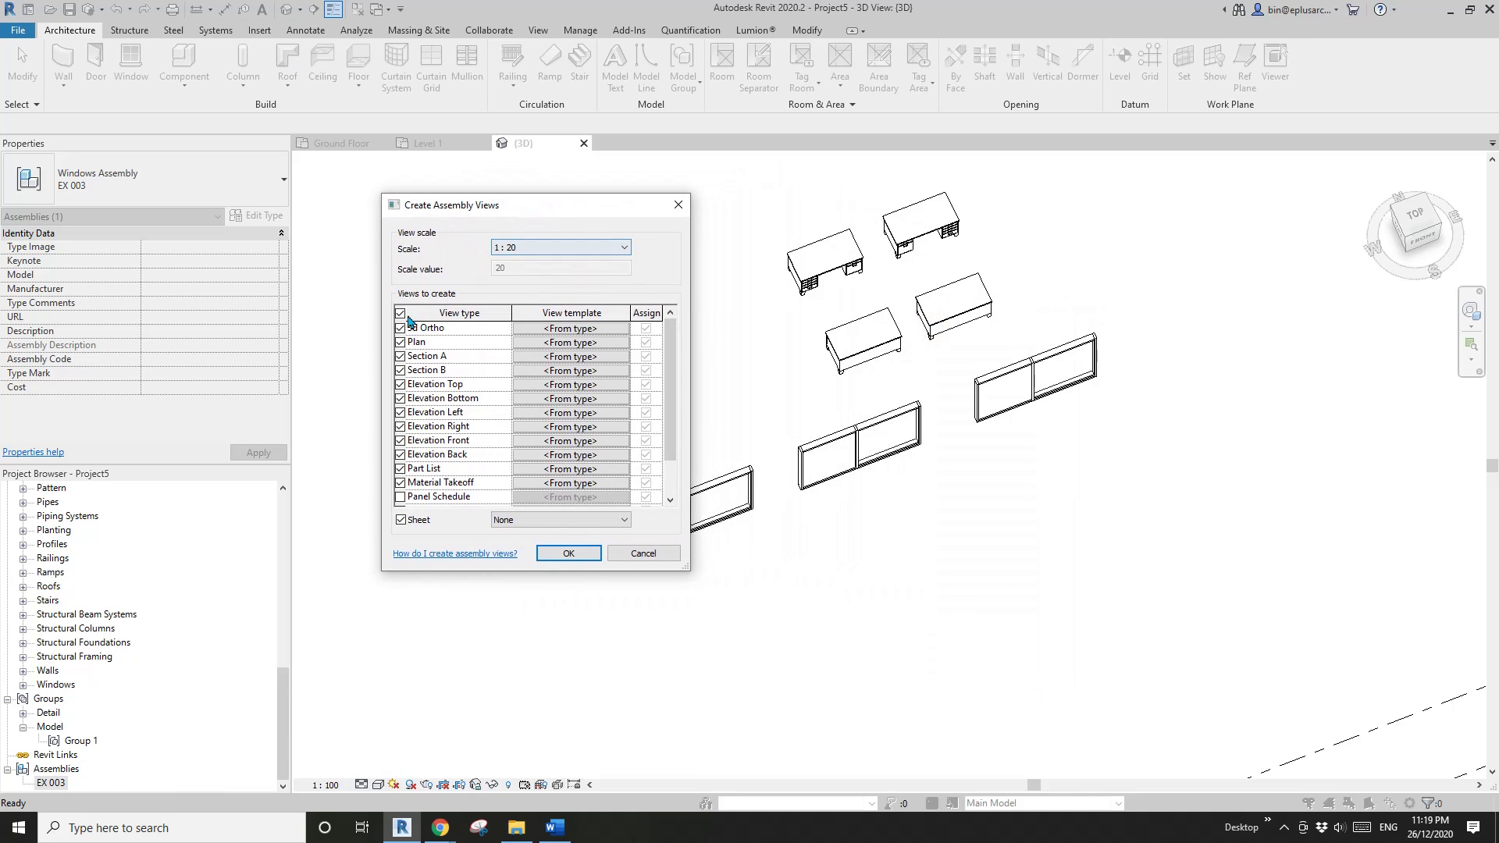
mouse_move(671, 434)
left_mouse_down()
mouse_move(675, 473)
mouse_move(669, 422)
left_mouse_up()
left_click(401, 520)
left_click(400, 313)
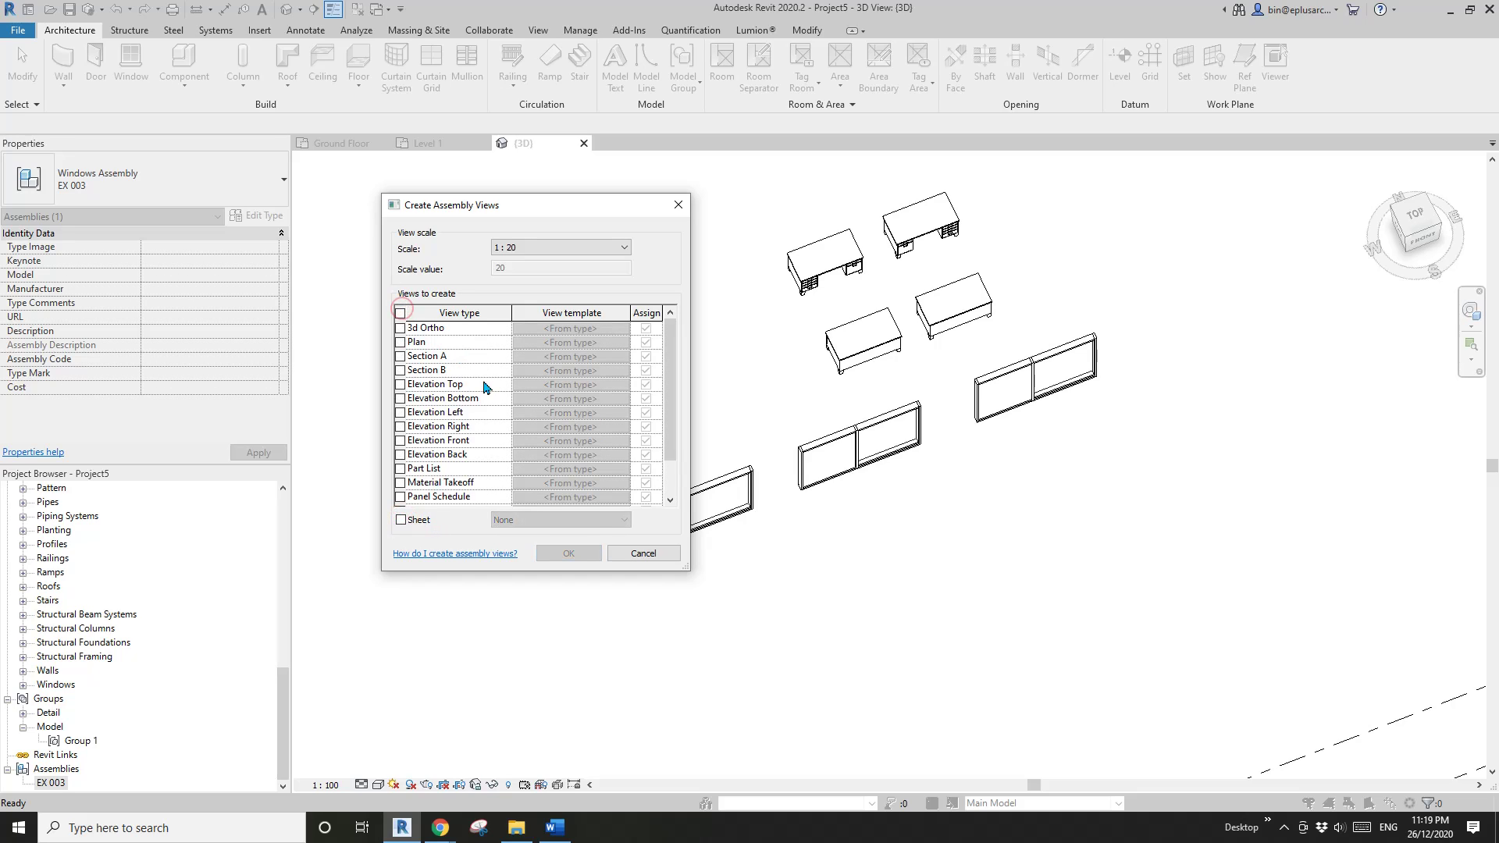
Step: Create the 3D Ortho, Plan, Elevation Left and Elevation Front assembly views for EX 003
left_click(399, 328)
left_click(399, 342)
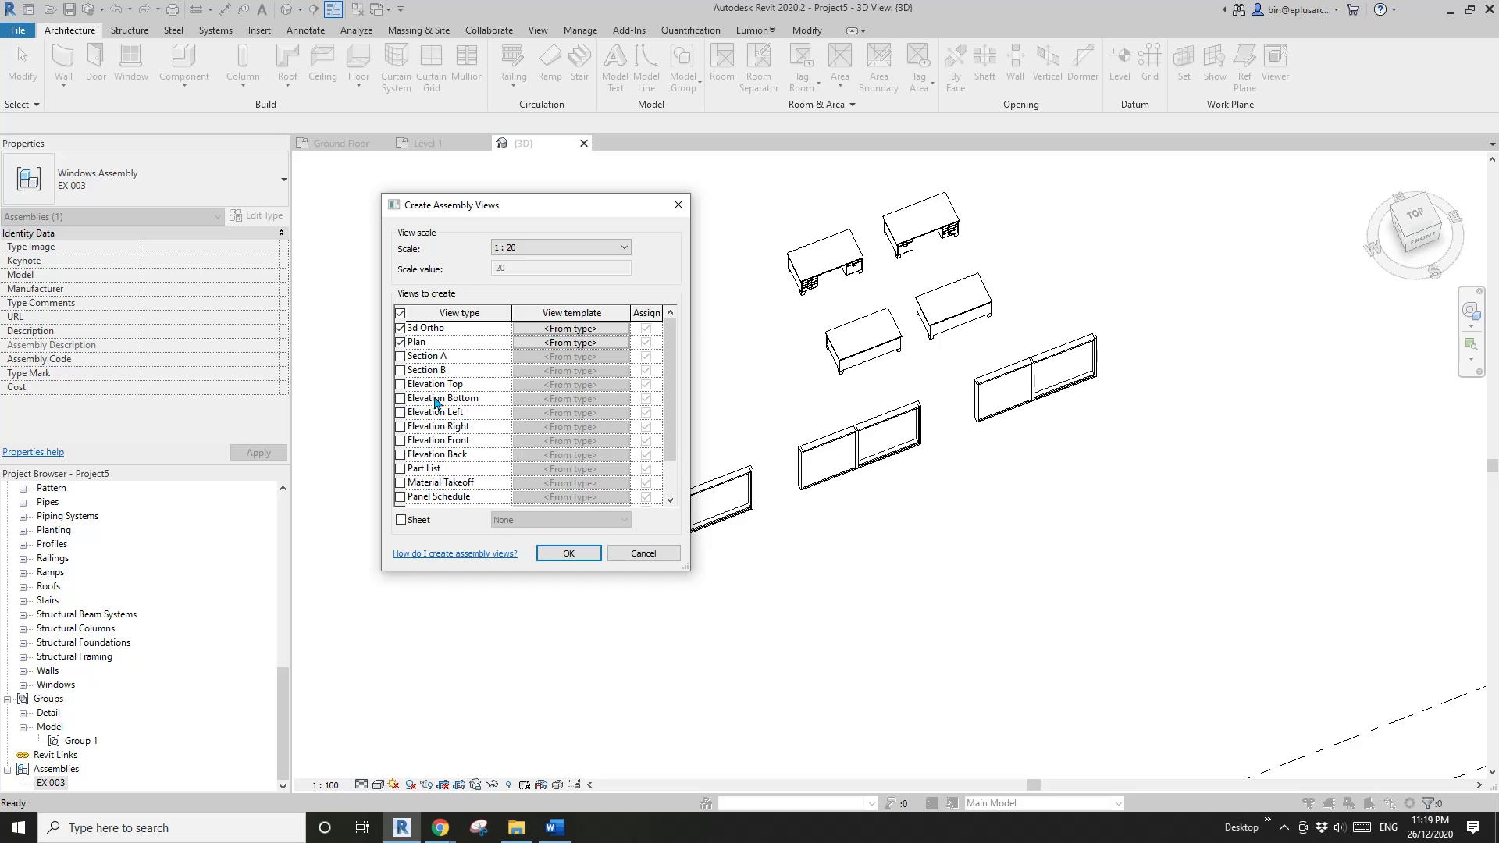
left_click(400, 412)
left_click(401, 441)
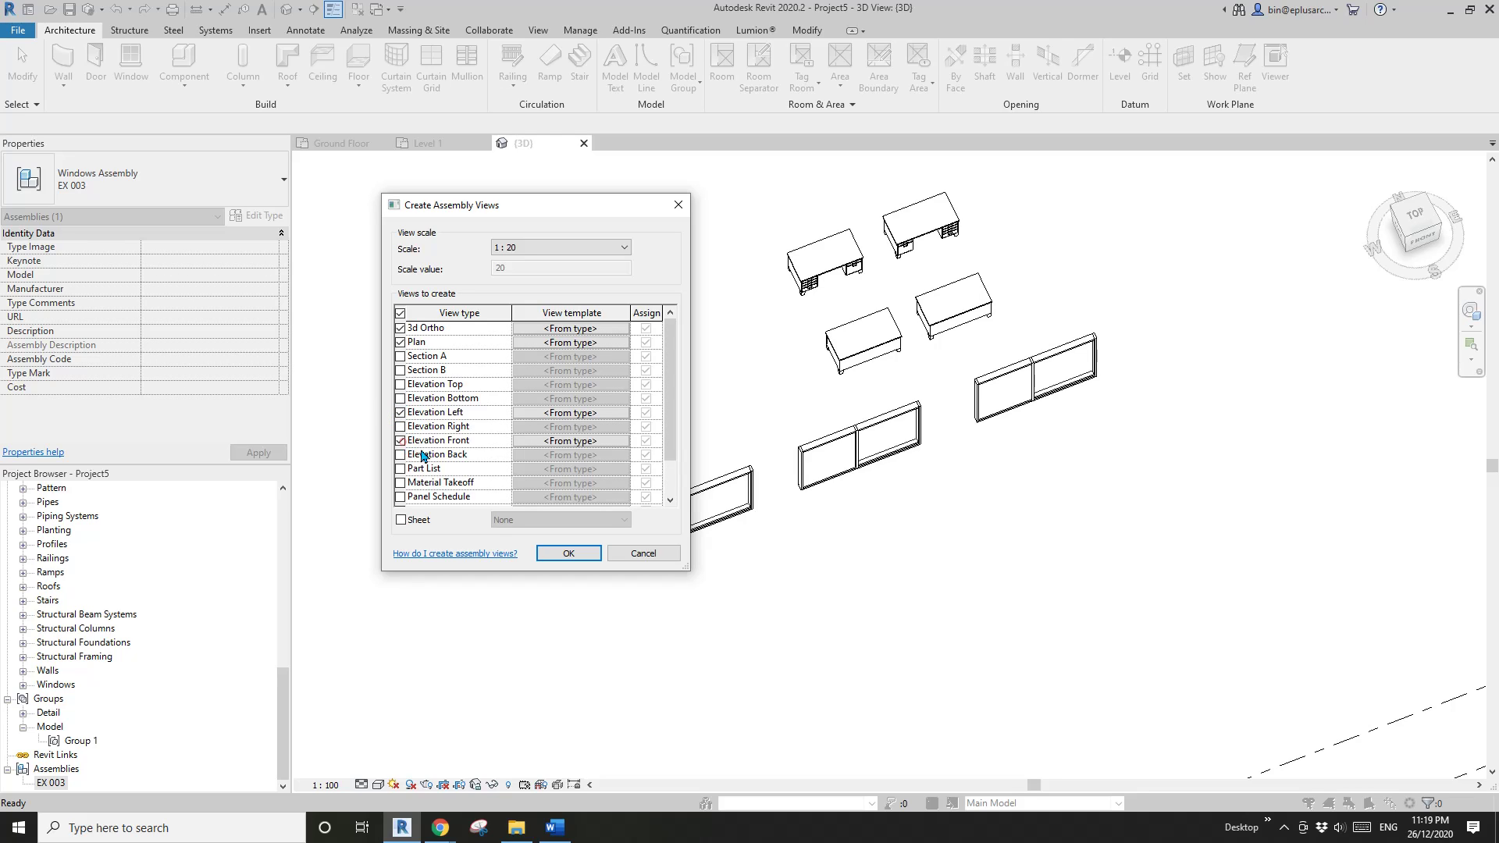
left_click(575, 553)
Step: Expand EX 003 under Assemblies to examine its views, and open its Elevation Front and 3D Ortho views
middle_click_drag(686, 677, 682, 597)
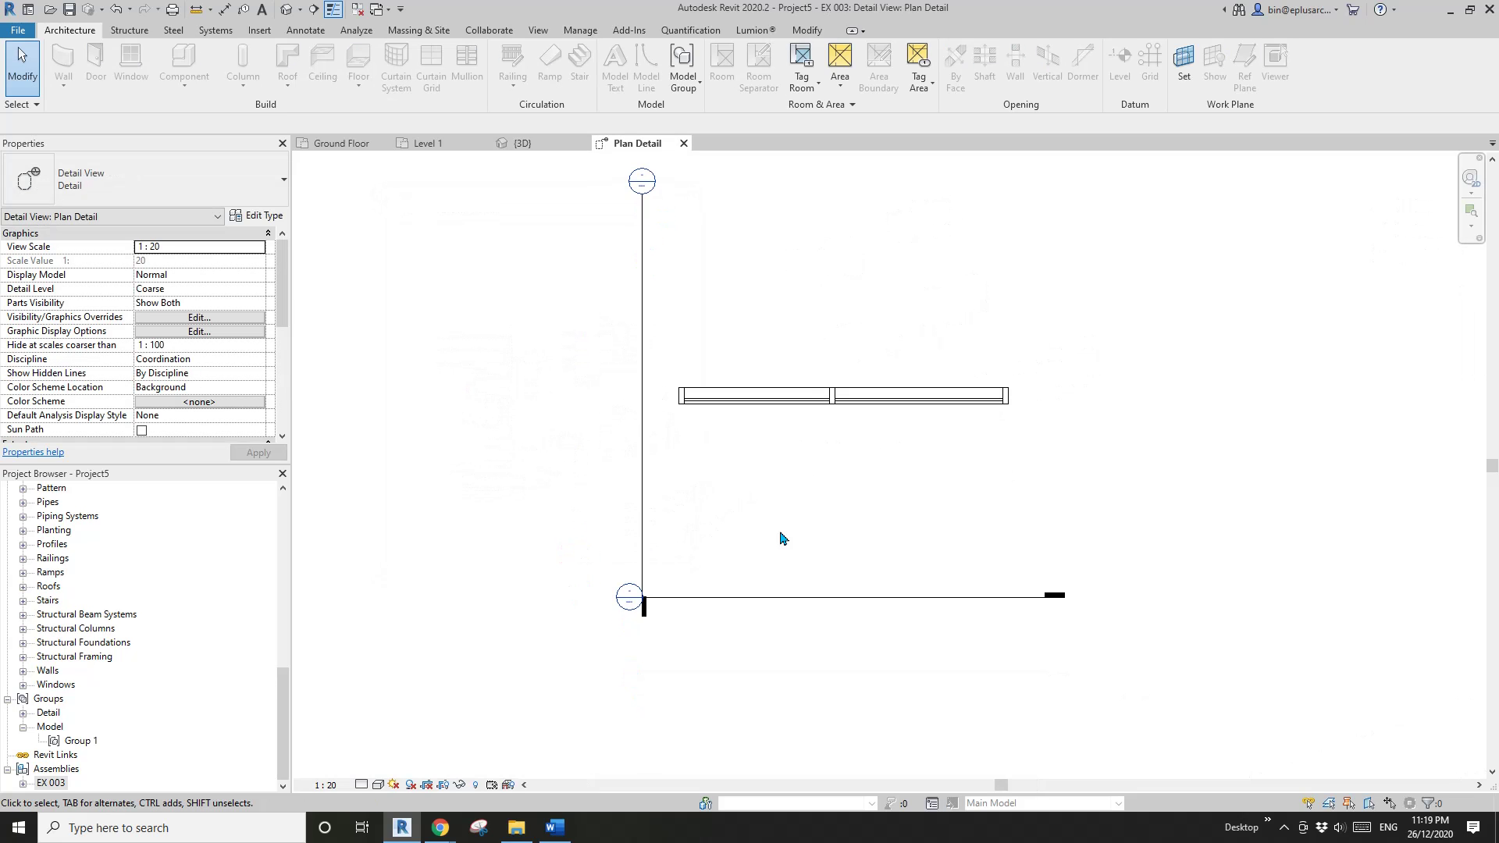
left_click(51, 782)
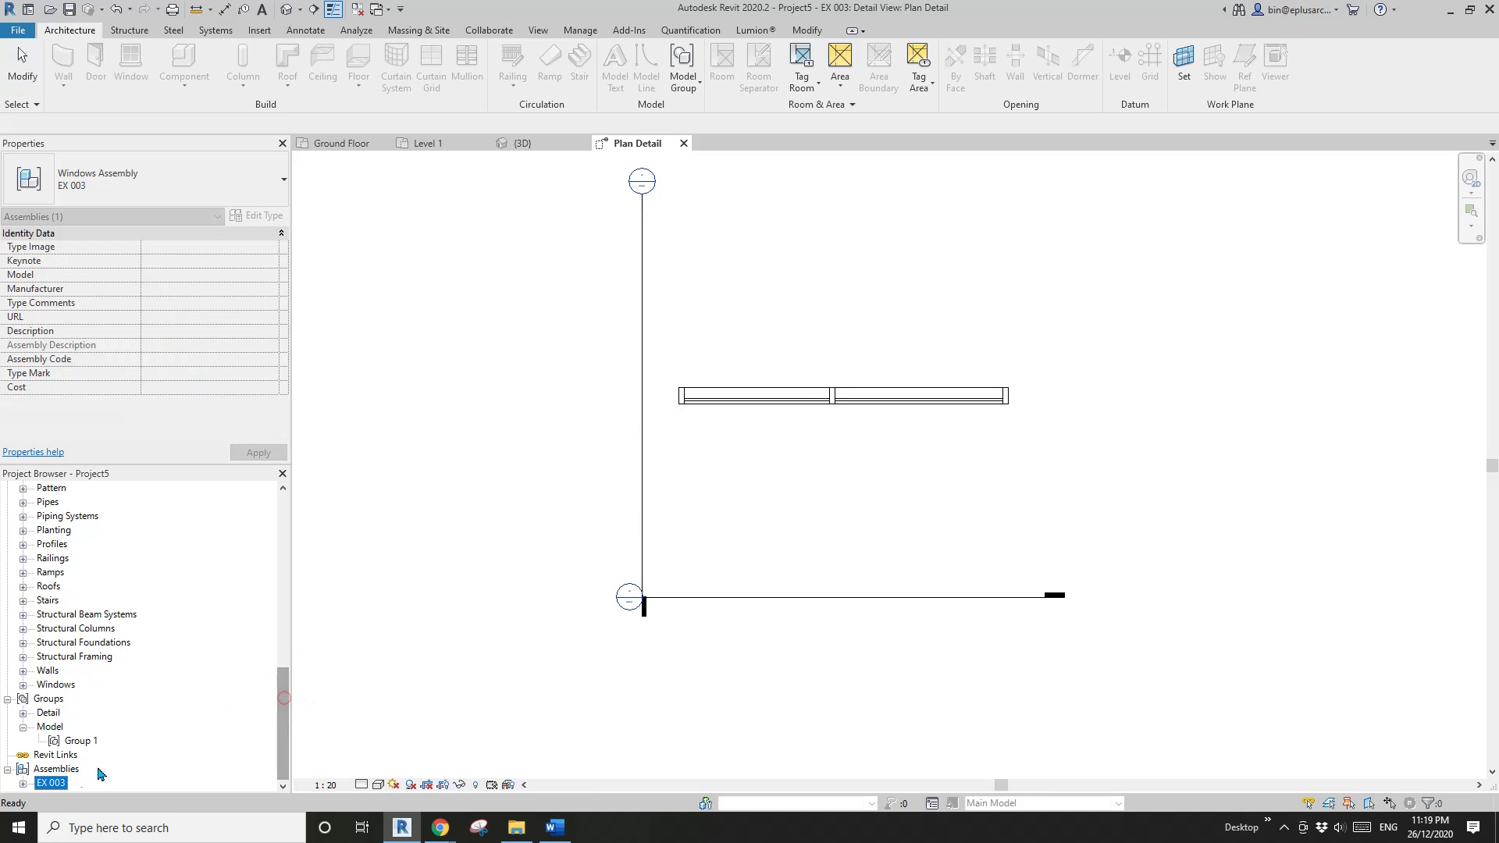
left_click(22, 783)
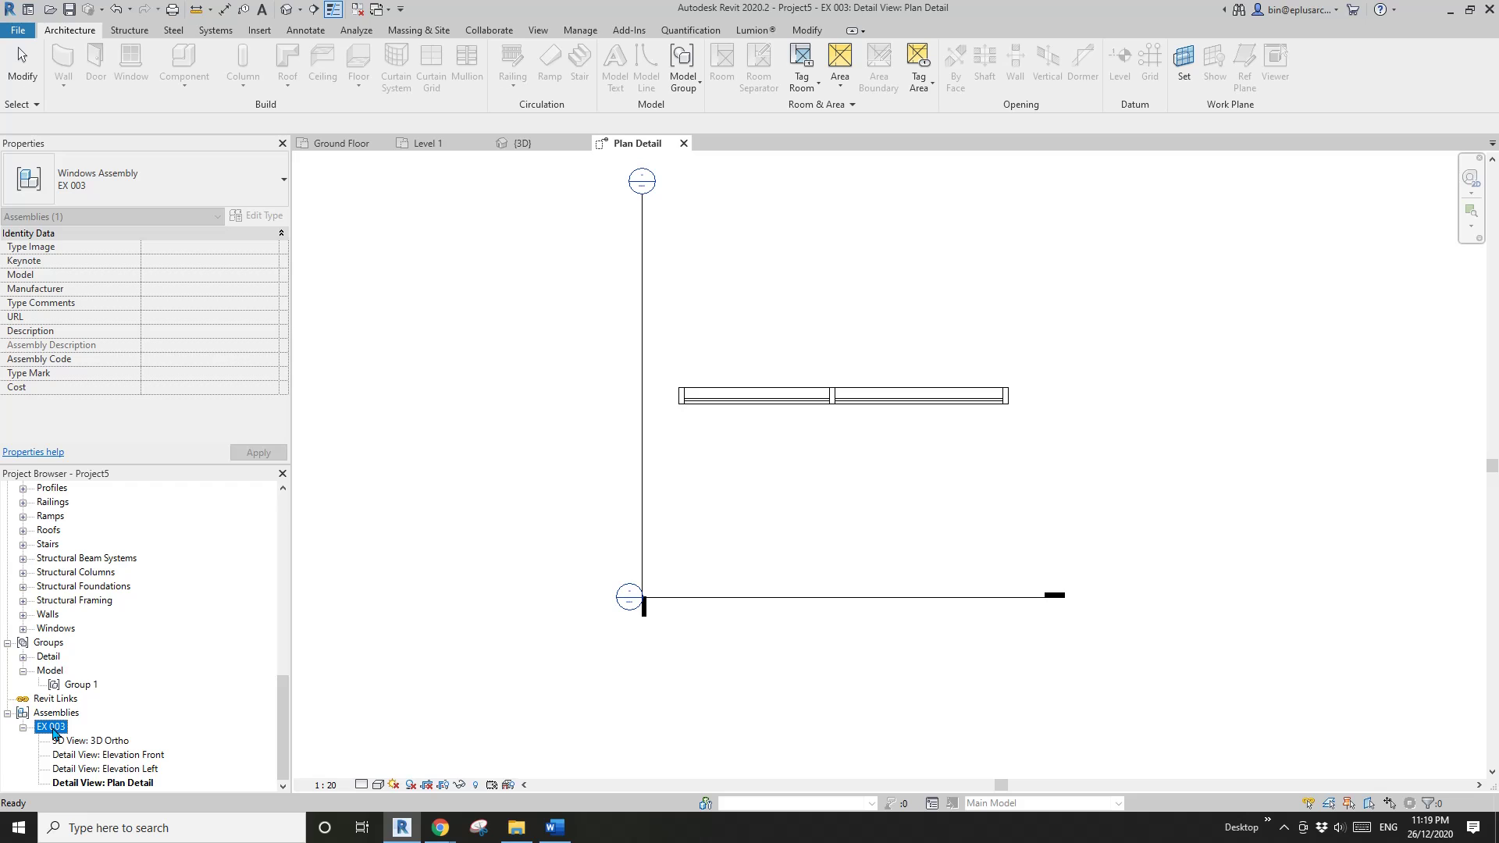
mouse_move(283, 714)
left_mouse_down()
mouse_move(272, 556)
mouse_move(284, 710)
left_mouse_up()
left_click(816, 526)
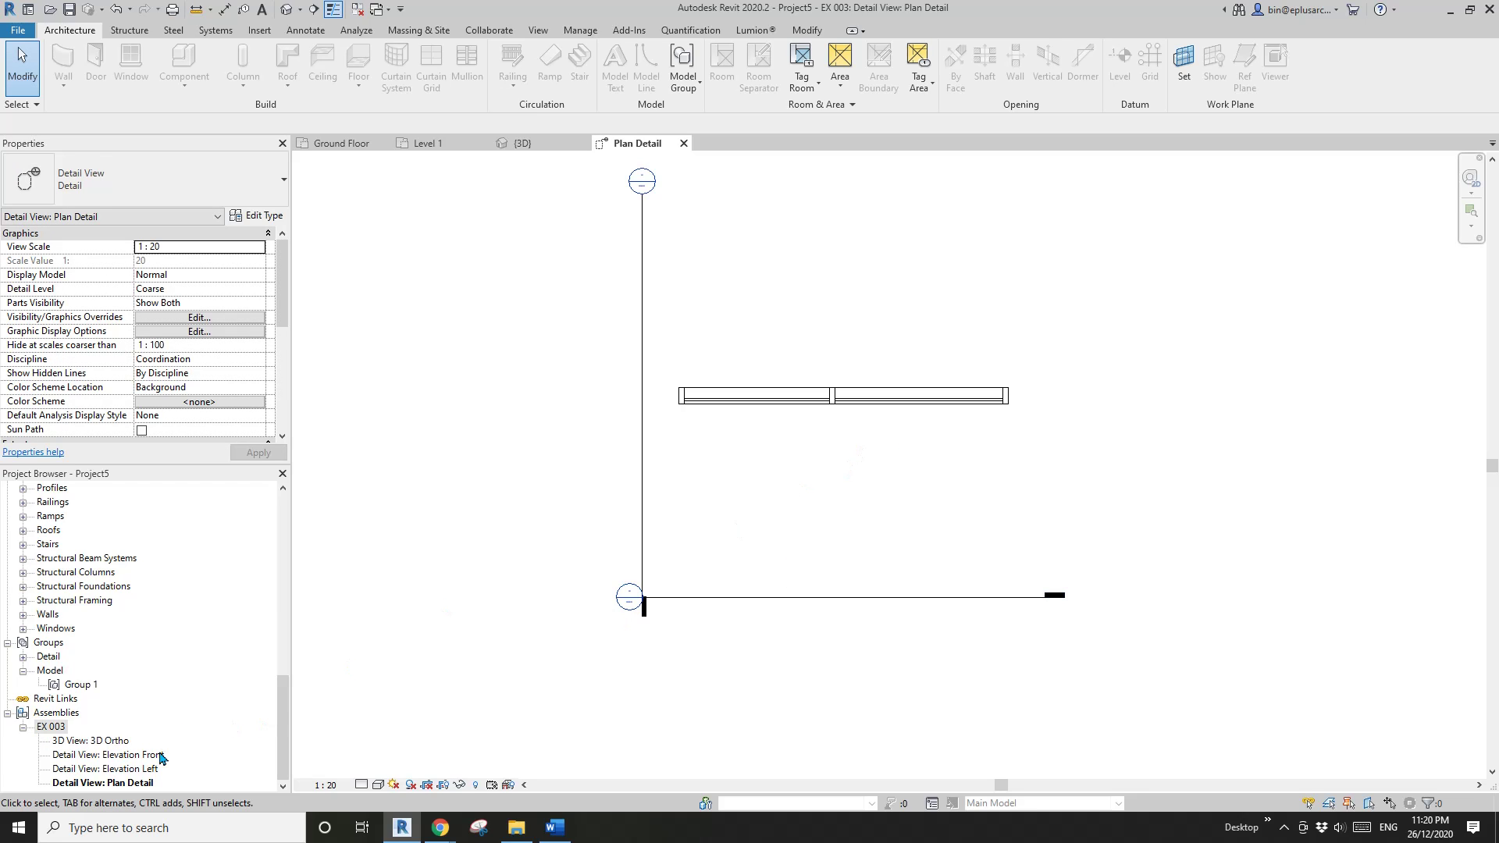
double_click(123, 757)
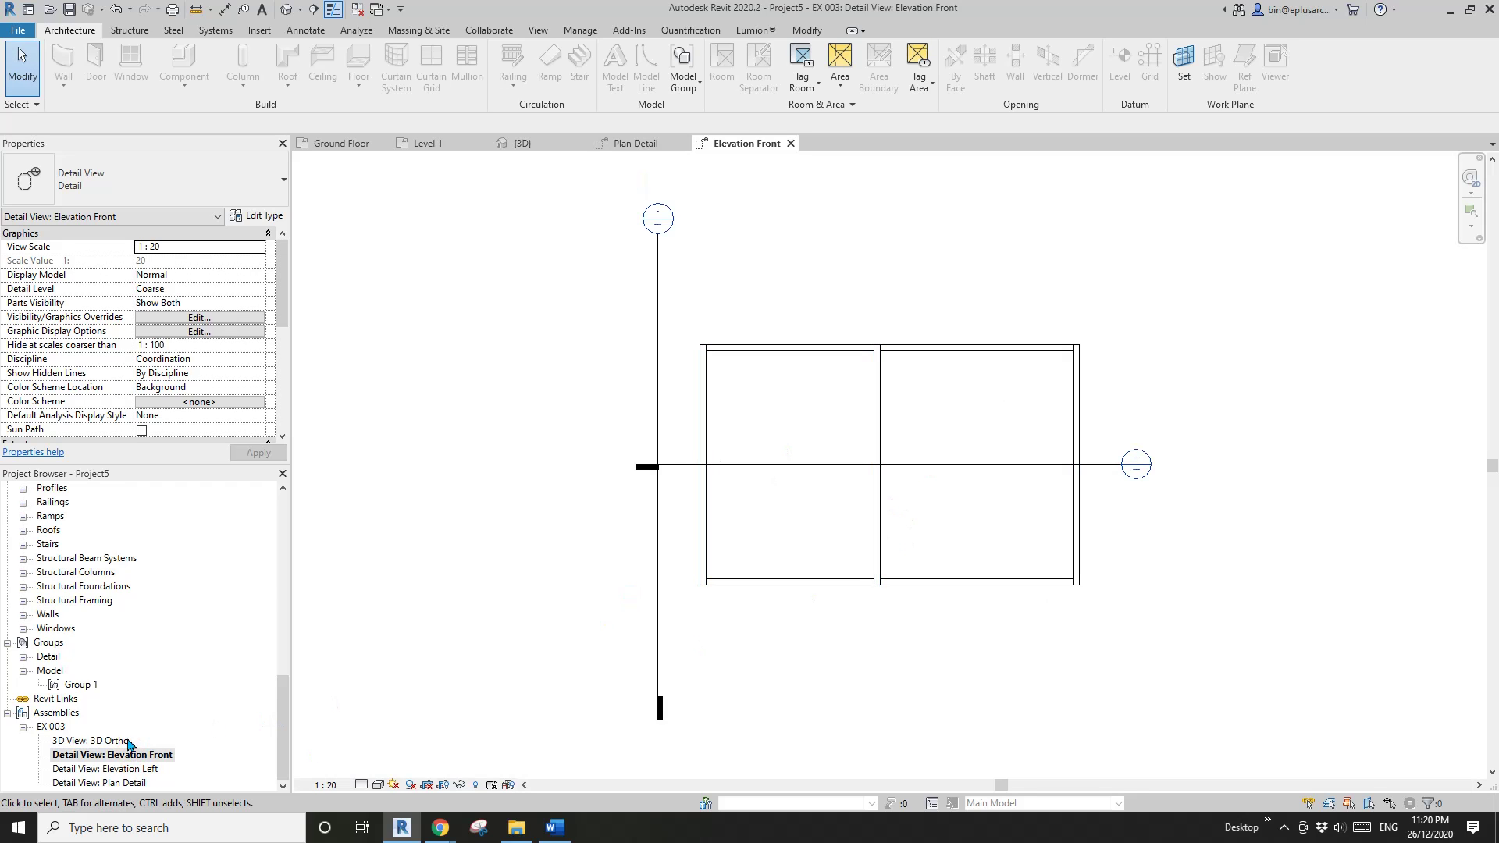
double_click(93, 740)
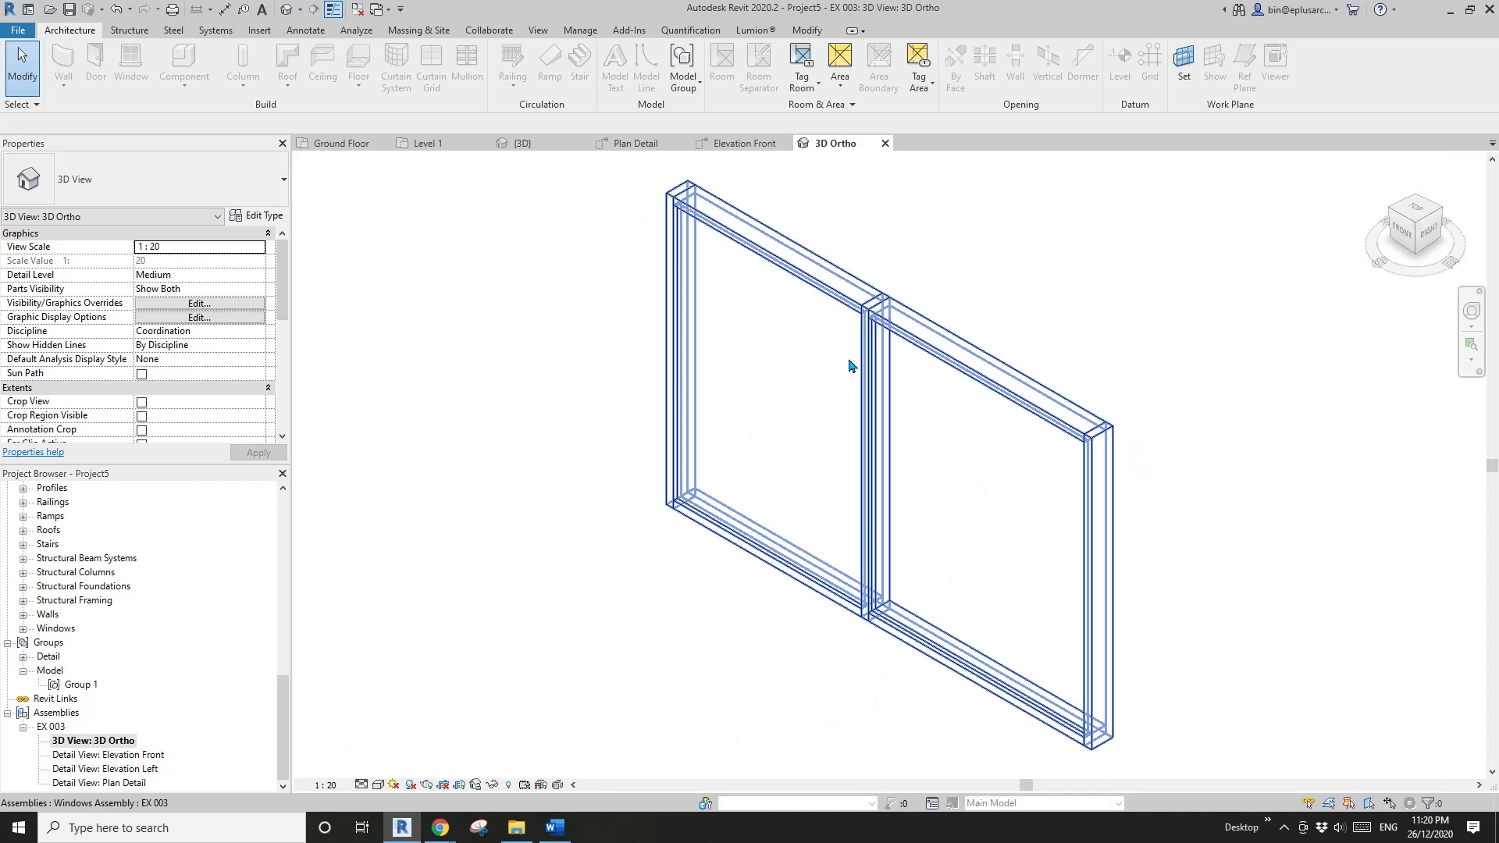
Step: Examine the whole window assembly in EX 003's 3D Ortho view, and reopen the Ground Floor plan
scroll(839, 500, "down", 3)
left_click(832, 474)
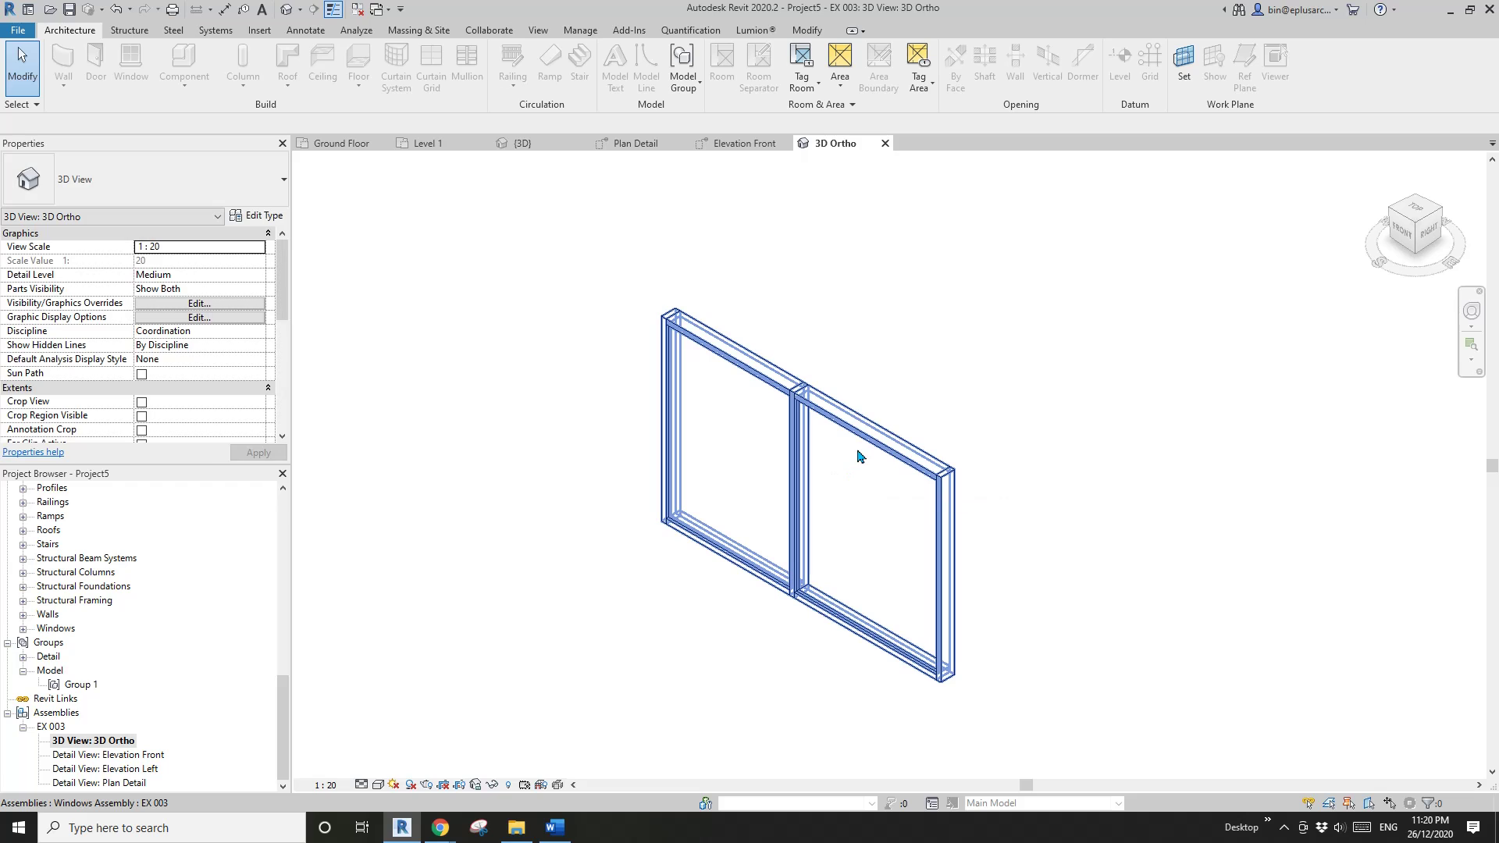
key("Escape")
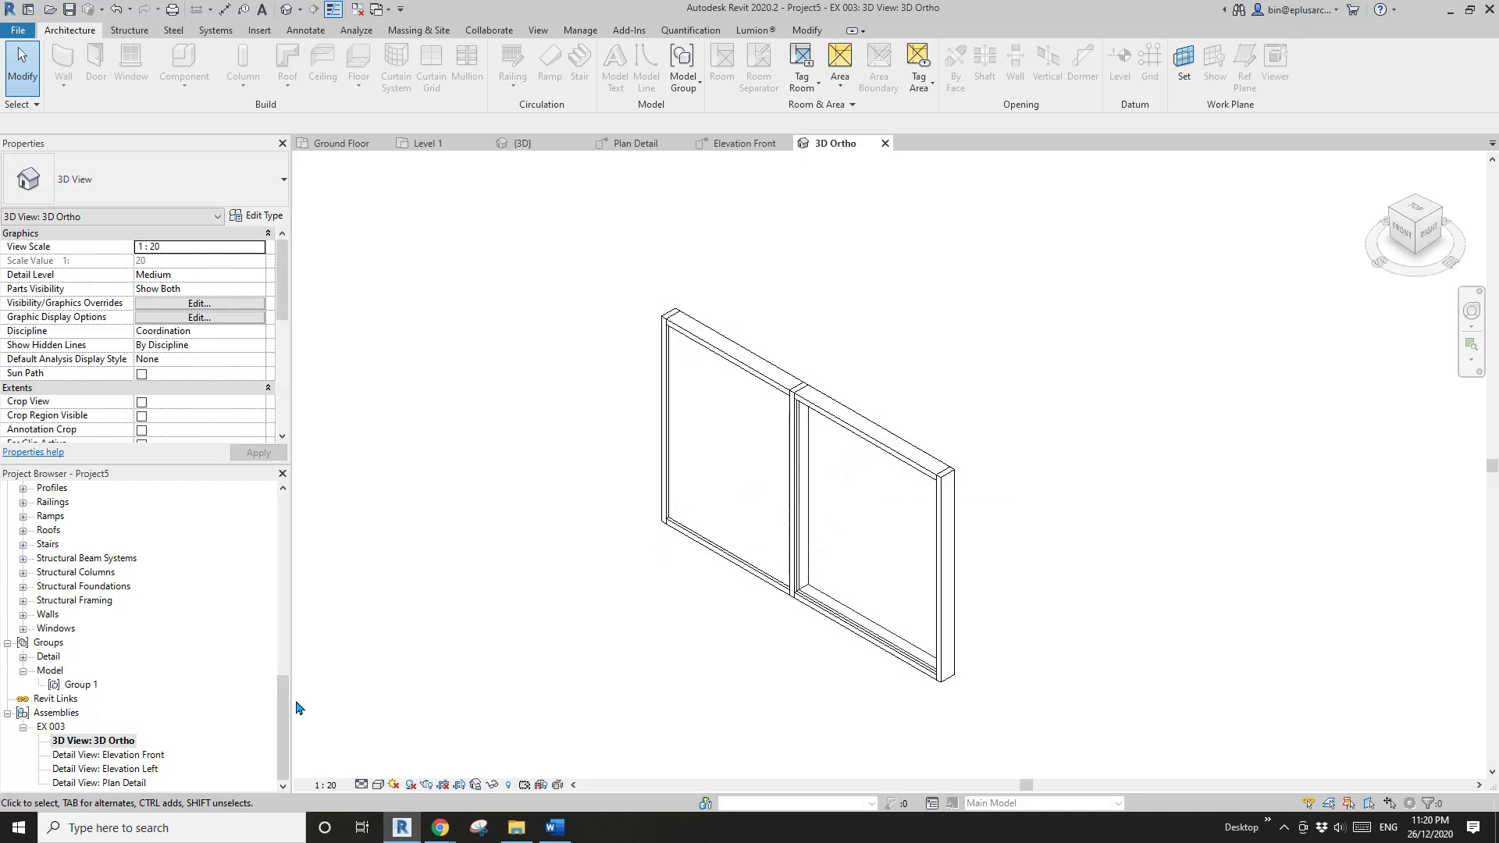
scroll(289, 699, "up", 15)
double_click(72, 517)
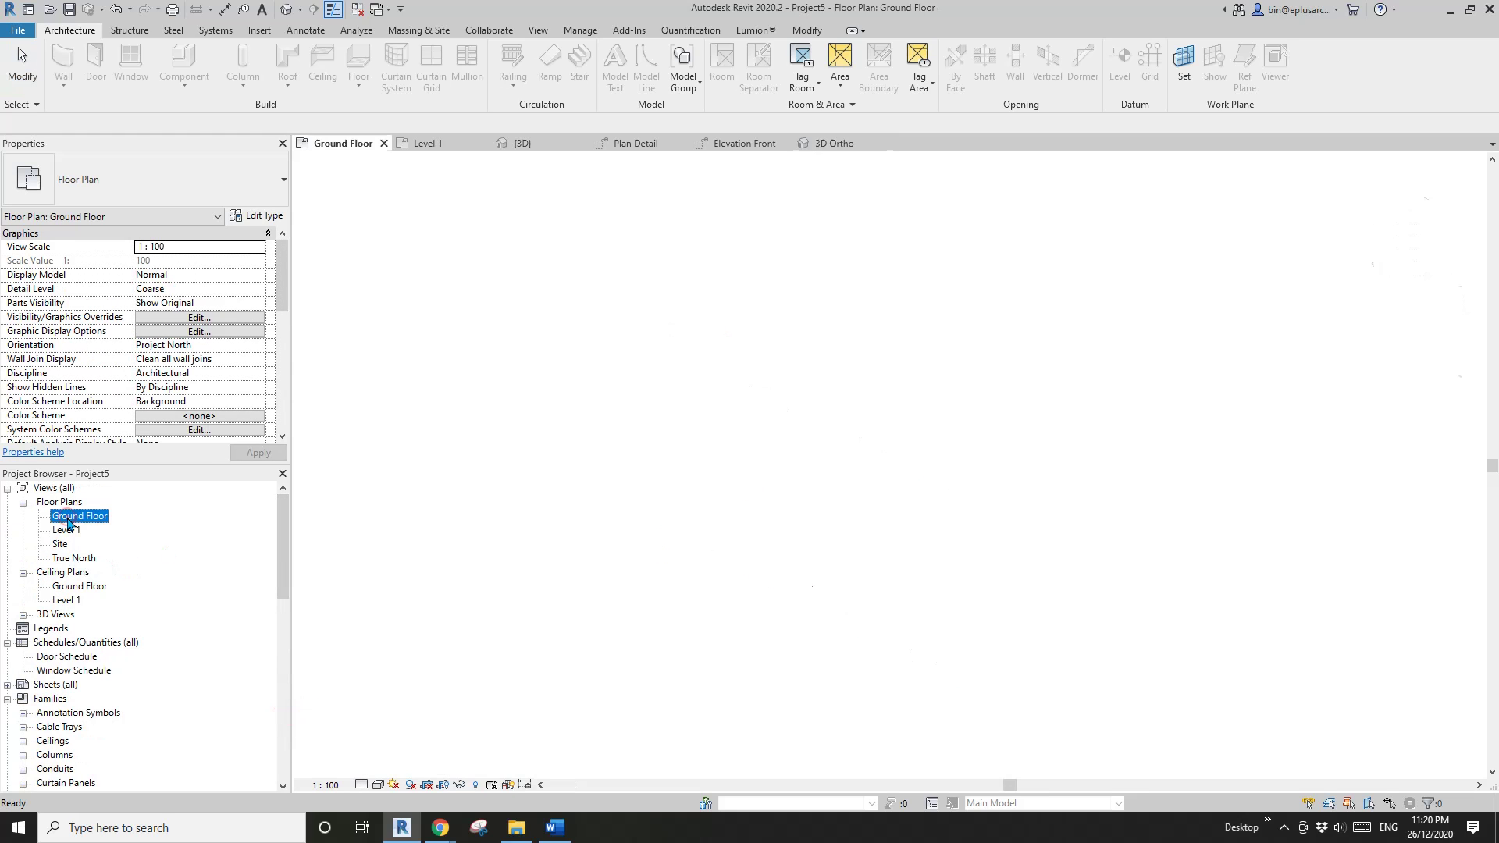
scroll(678, 523, "down", 2)
middle_click_drag(686, 520, 665, 568)
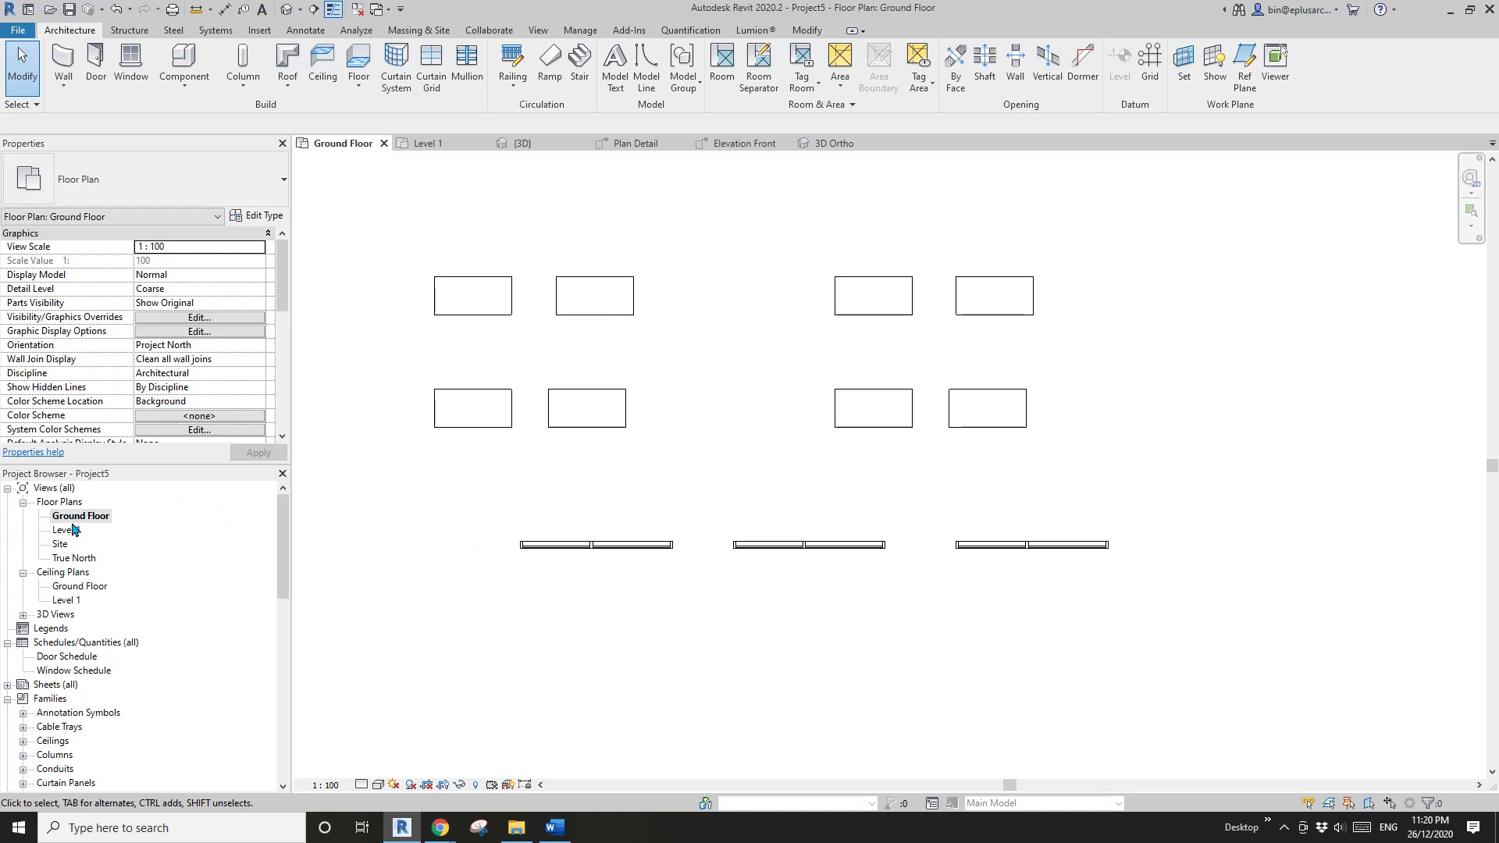
scroll(612, 450, "up", 2)
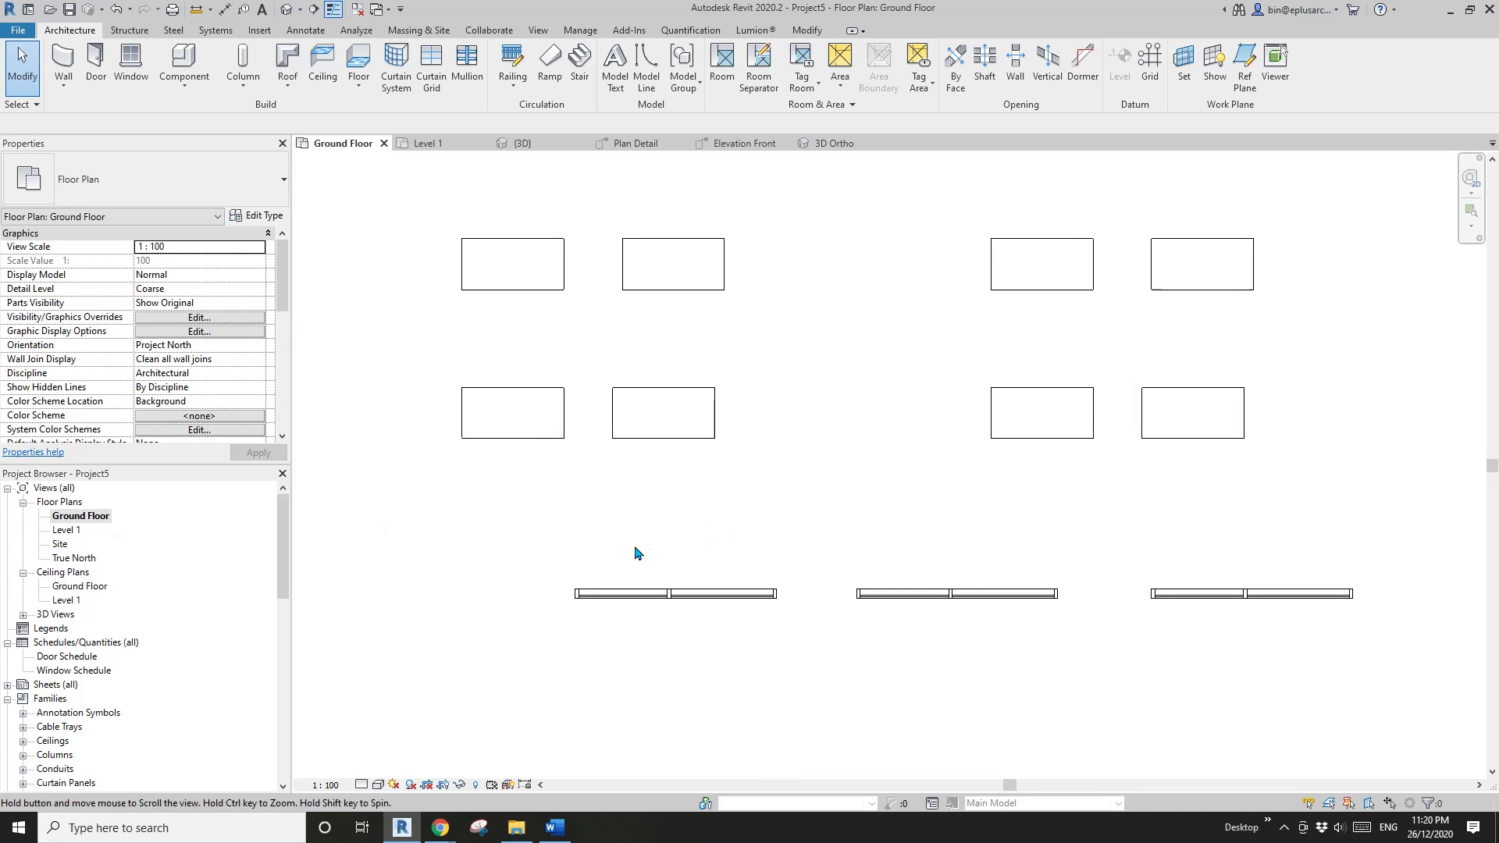
Step: Draw a chain of storefront curtain walls around the three window assemblies, starting with a slightly sloping wall about 12900 mm long above them
key("w")
key("a")
left_click(549, 549)
left_click(1404, 533)
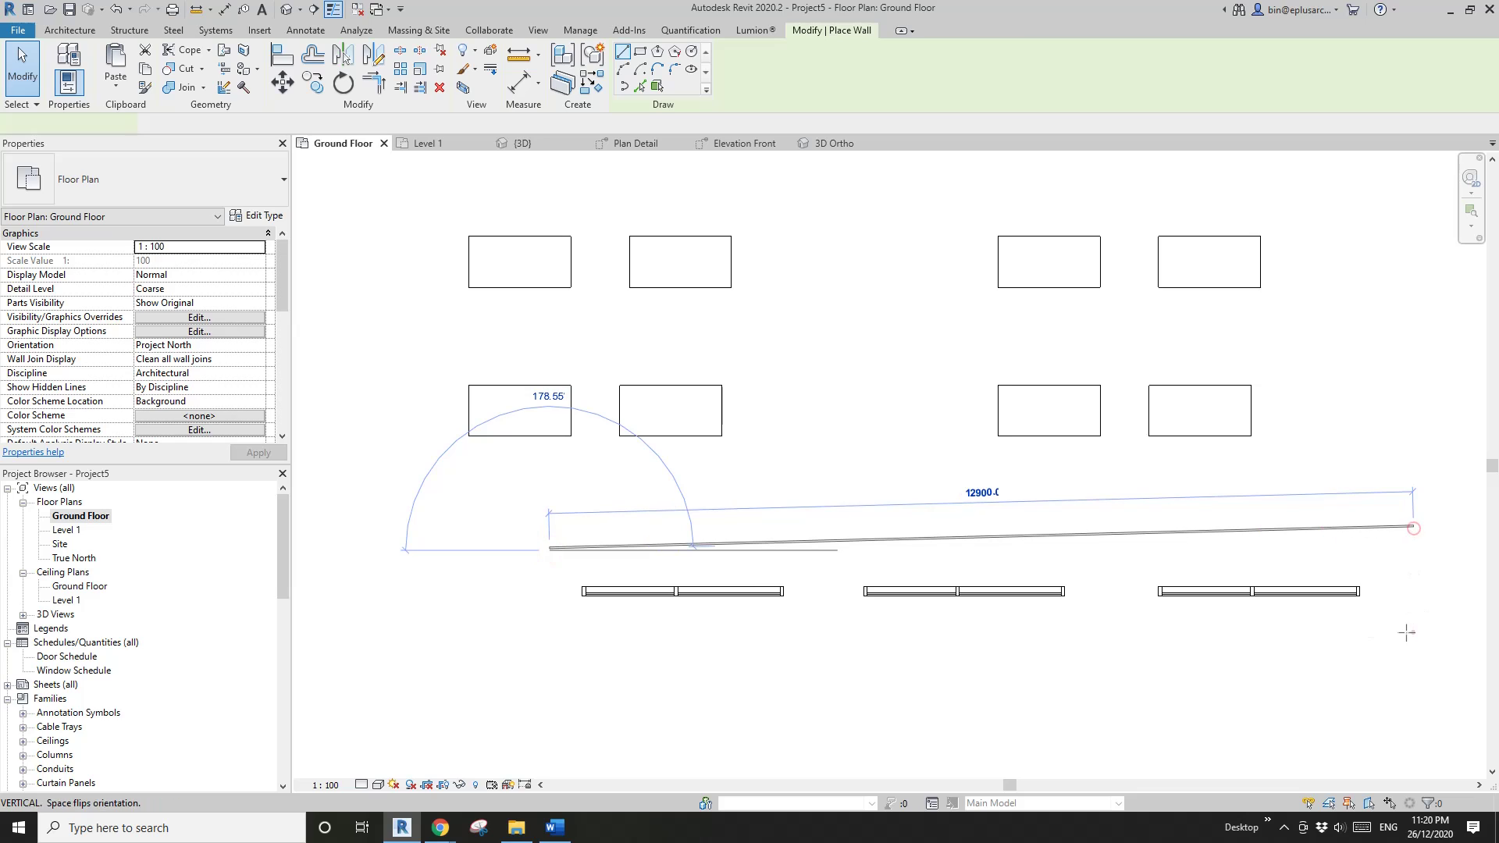
left_click(1412, 629)
left_click(569, 629)
key("Escape")
key("Escape")
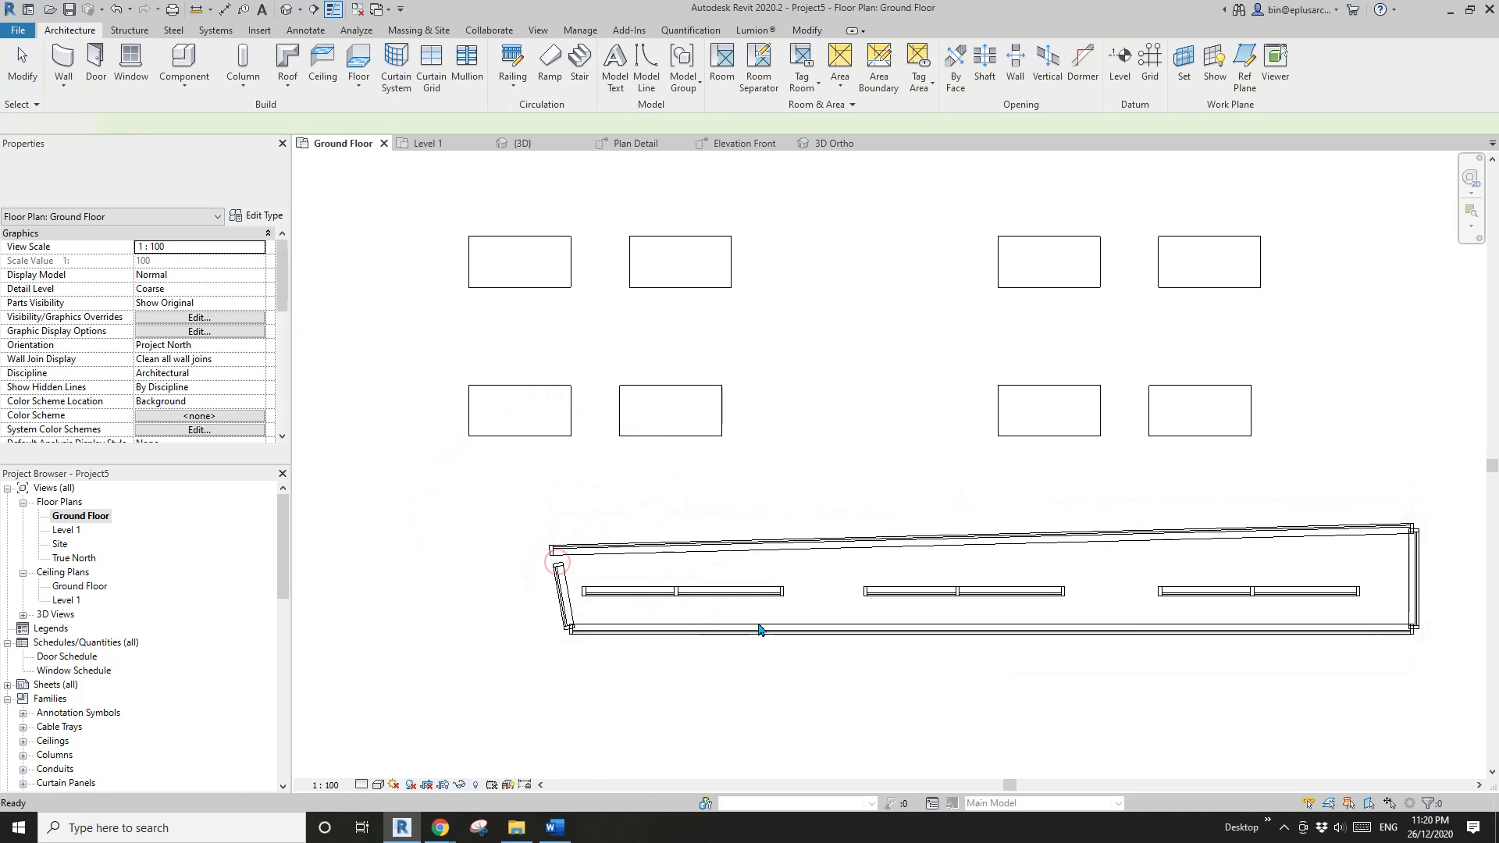
Step: Open EX 003's Plan Detail, Elevation Left, Elevation Front and 3D Ortho views to check whether they show the surrounding walls
middle_click_drag(608, 587, 616, 538)
left_click_drag(283, 580, 294, 761)
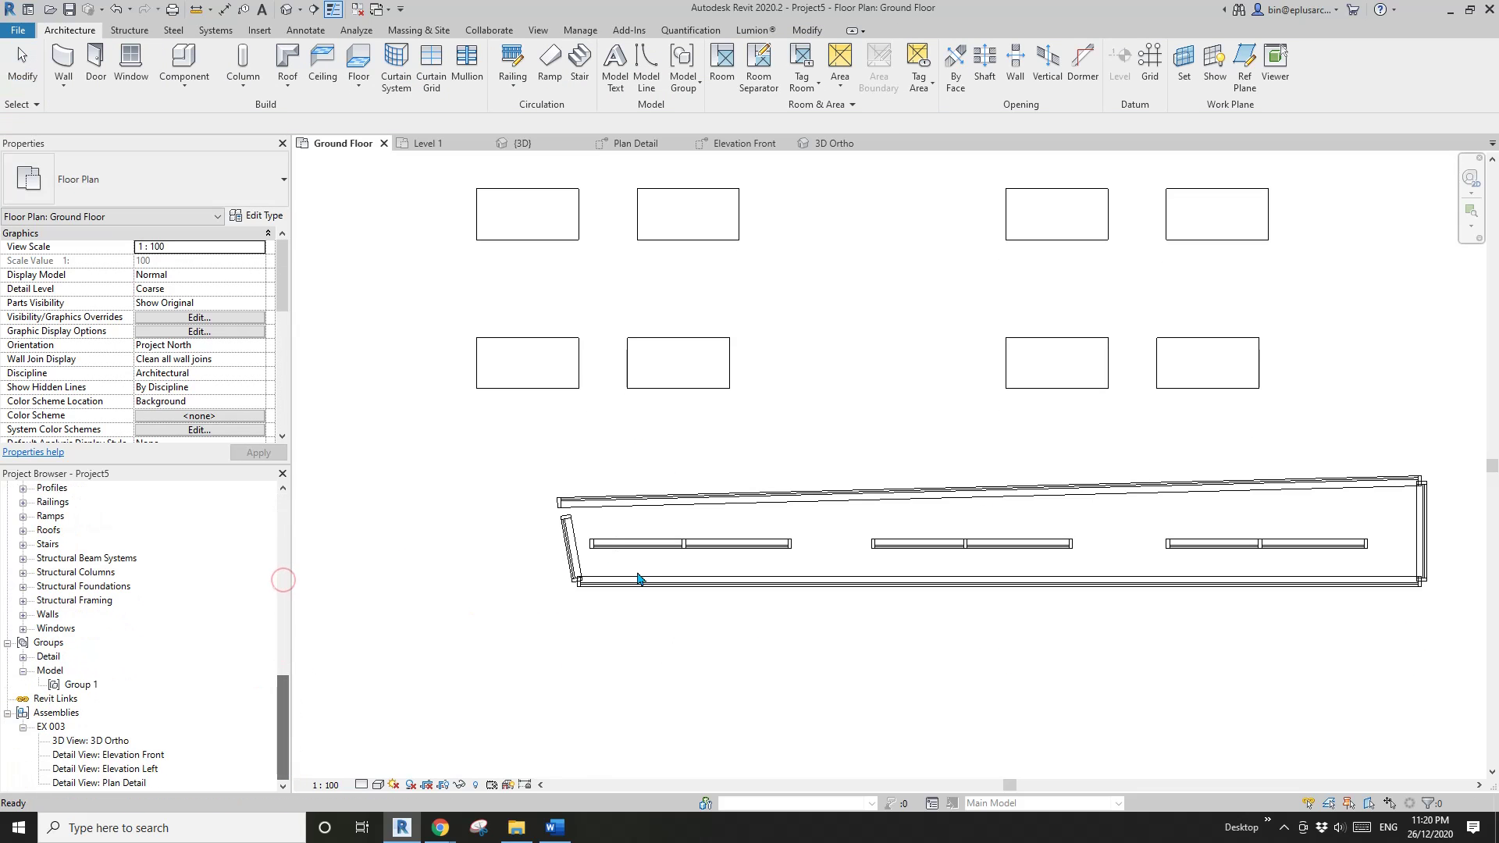
left_click(111, 740)
double_click(118, 780)
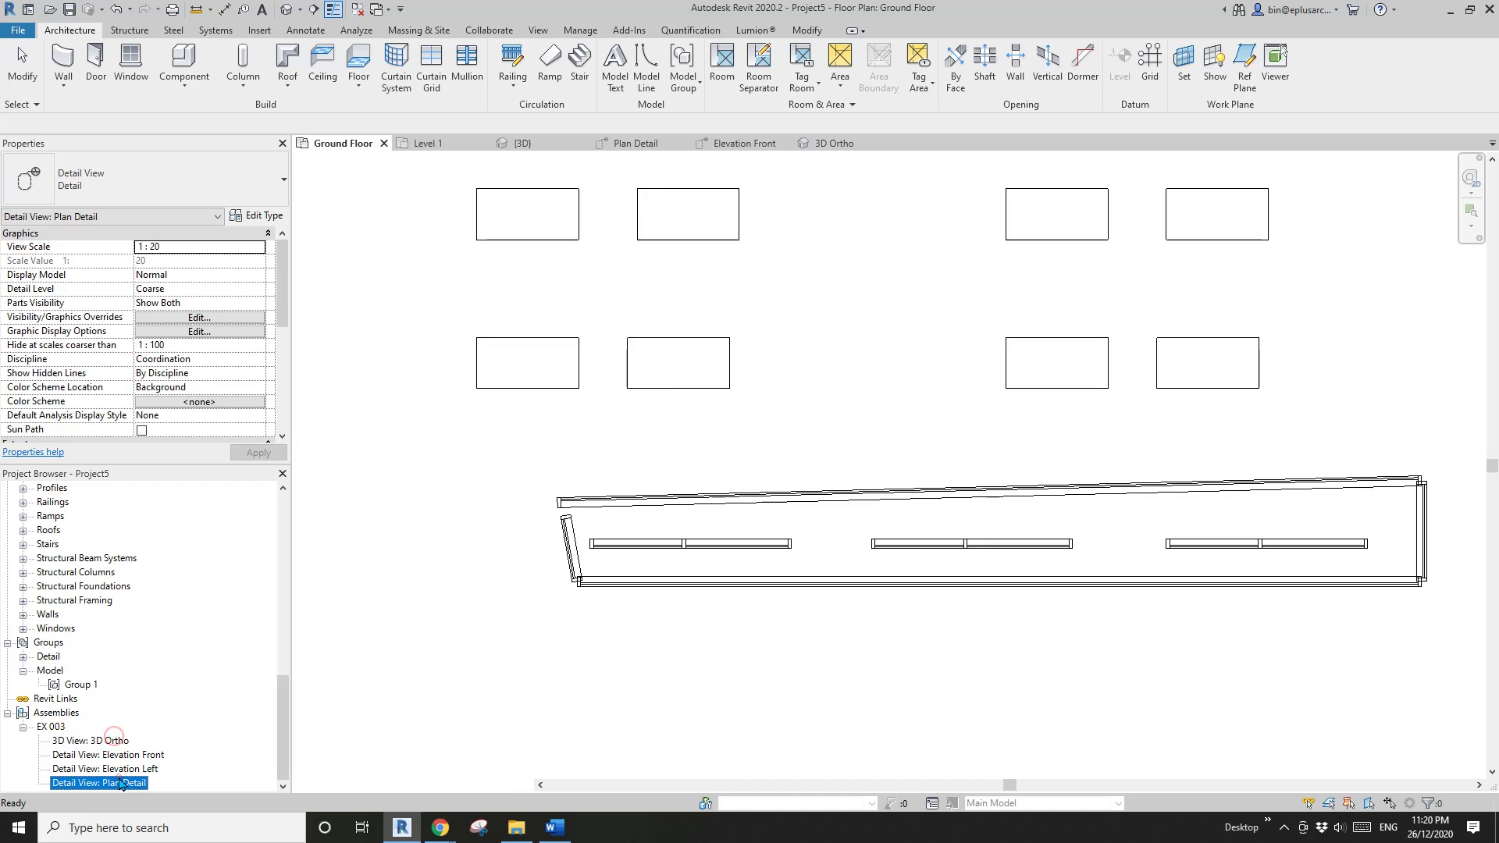
double_click(125, 766)
double_click(123, 756)
double_click(102, 740)
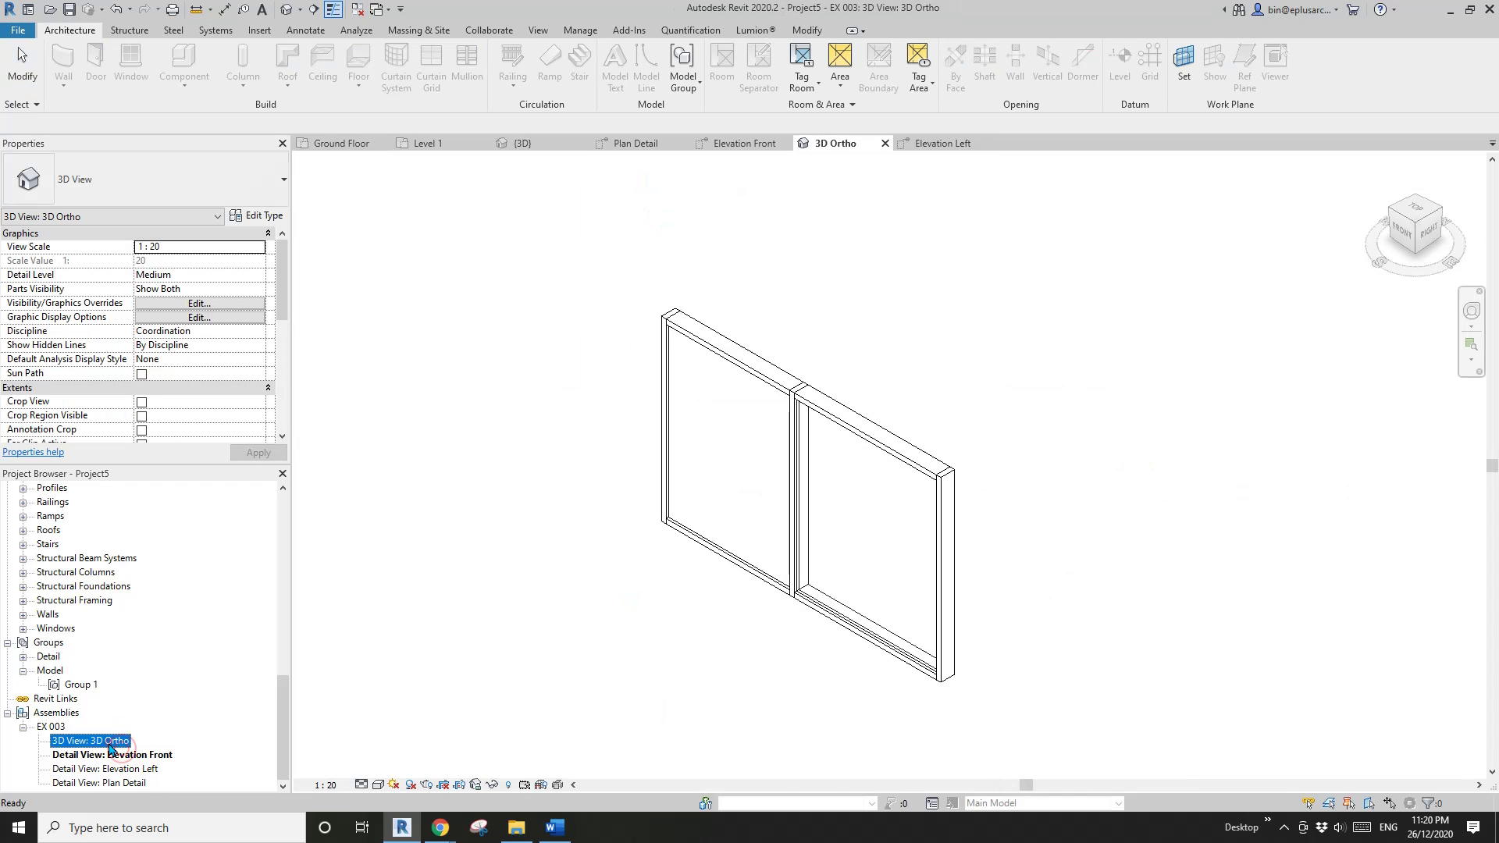
Step: On the Ground Floor plan, copy a single M_Desk out of the desk layout and place it just below the leftmost window assembly
left_click(283, 529)
left_click(285, 562)
double_click(80, 515)
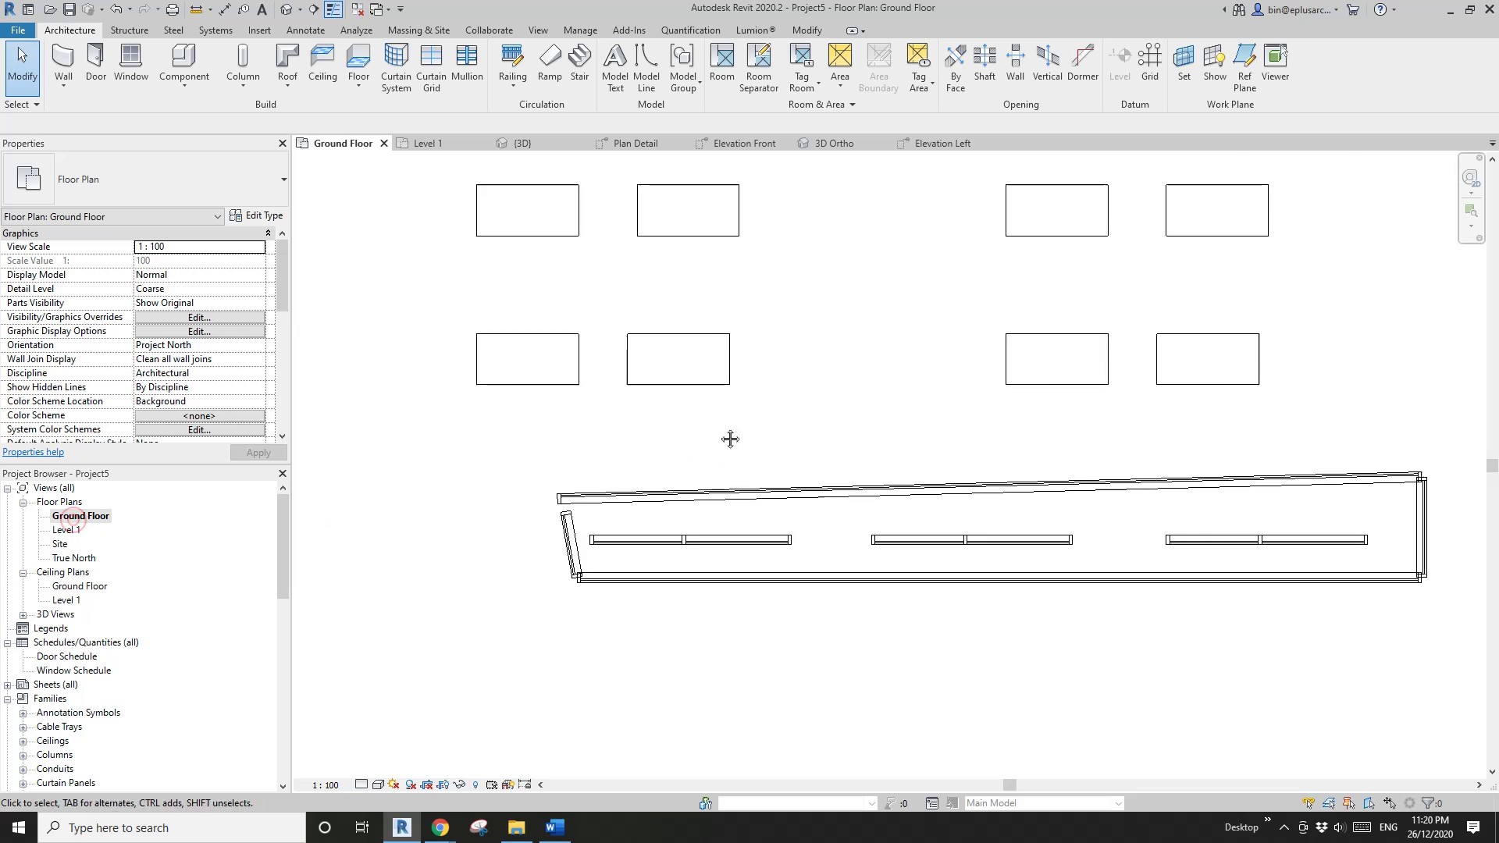
scroll(726, 435, "up", 2)
left_click(693, 375)
key("Tab")
left_click(712, 386)
left_click_drag(706, 385, 819, 569, "ctrl")
middle_click_drag(819, 569, 800, 522)
left_click_drag(799, 521, 799, 599, "ctrl")
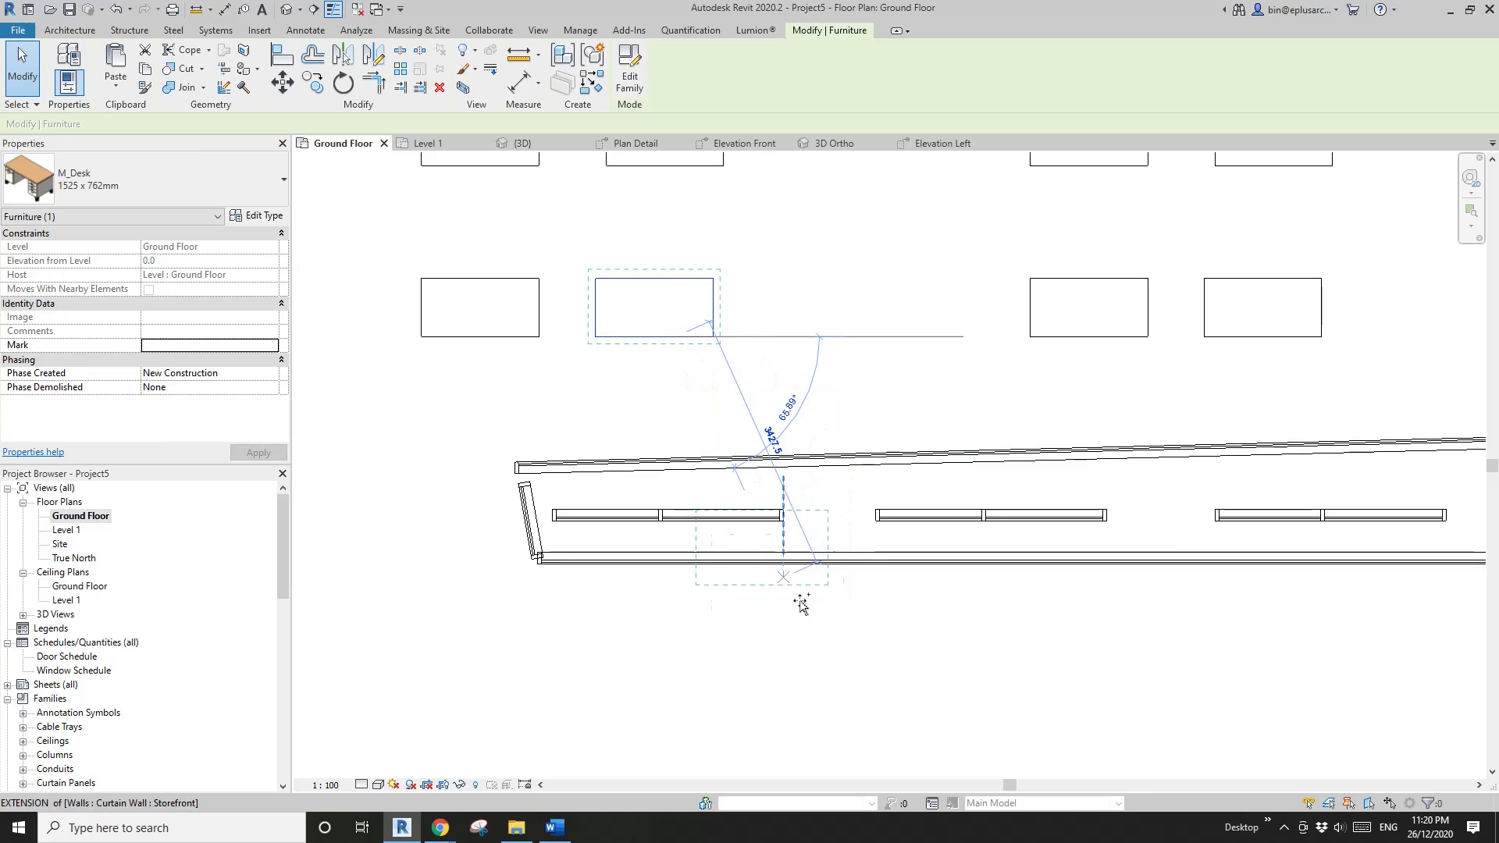
left_click(890, 537)
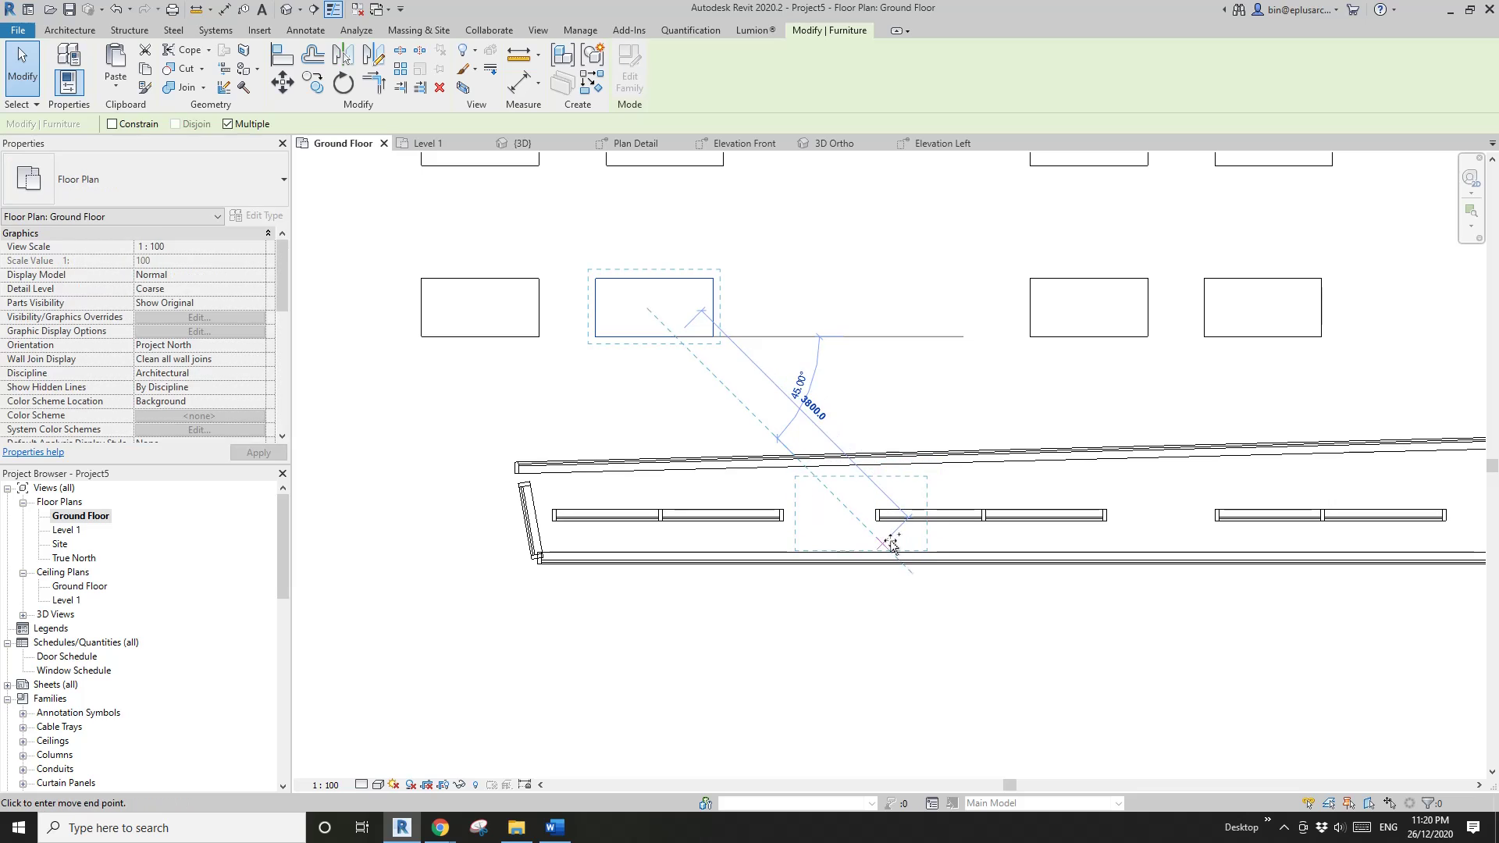
key("Escape")
middle_click_drag(839, 560, 834, 559)
left_click_drag(830, 534, 642, 595)
Step: Edit the leftmost EX 003 window assembly to add the copied desk to it, accepting a new assembly type
left_click(702, 514)
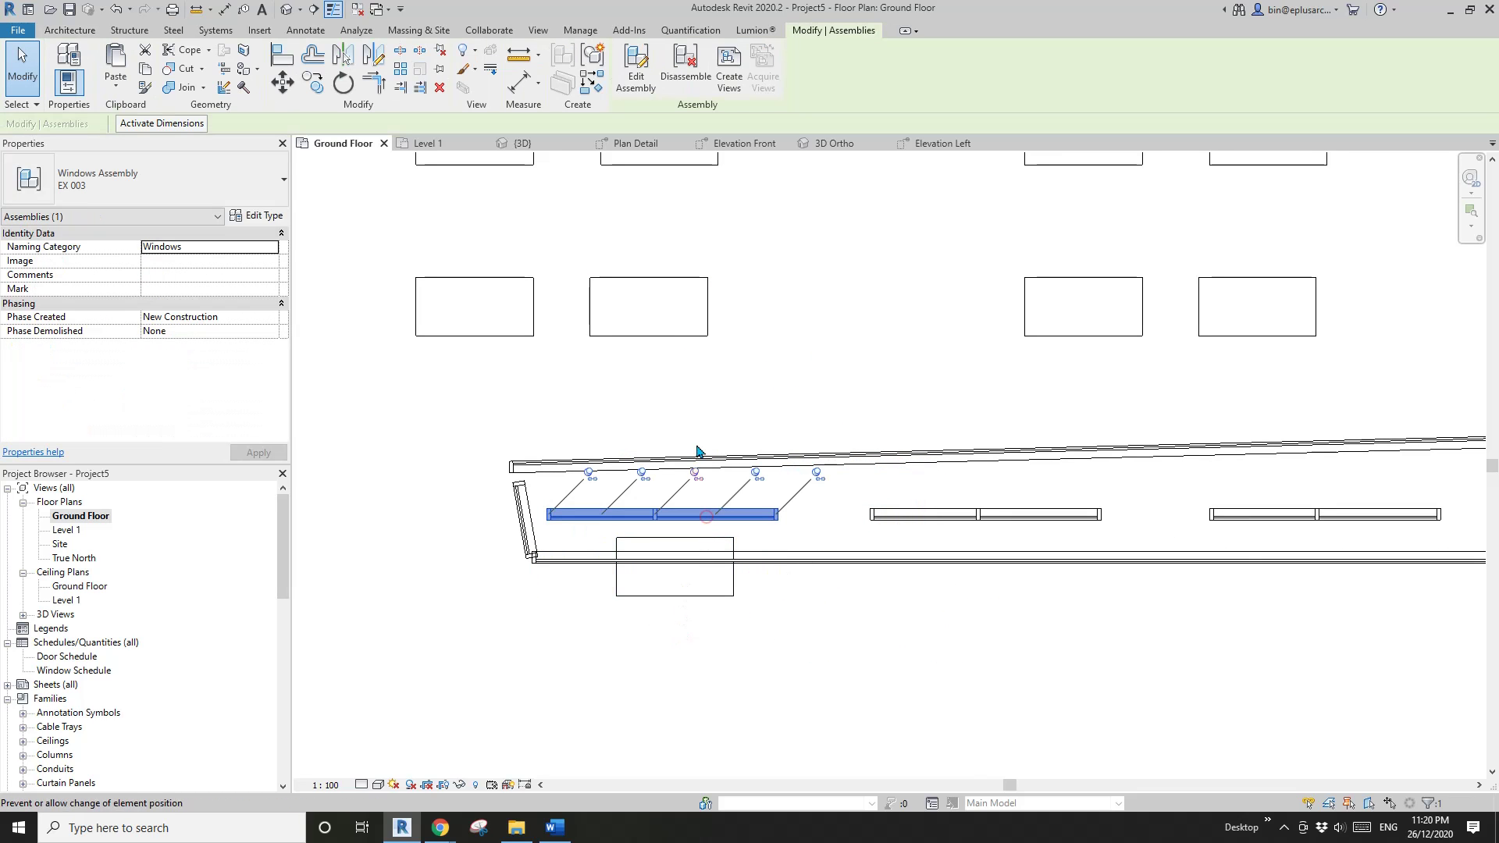
left_click(636, 71)
left_click(310, 164)
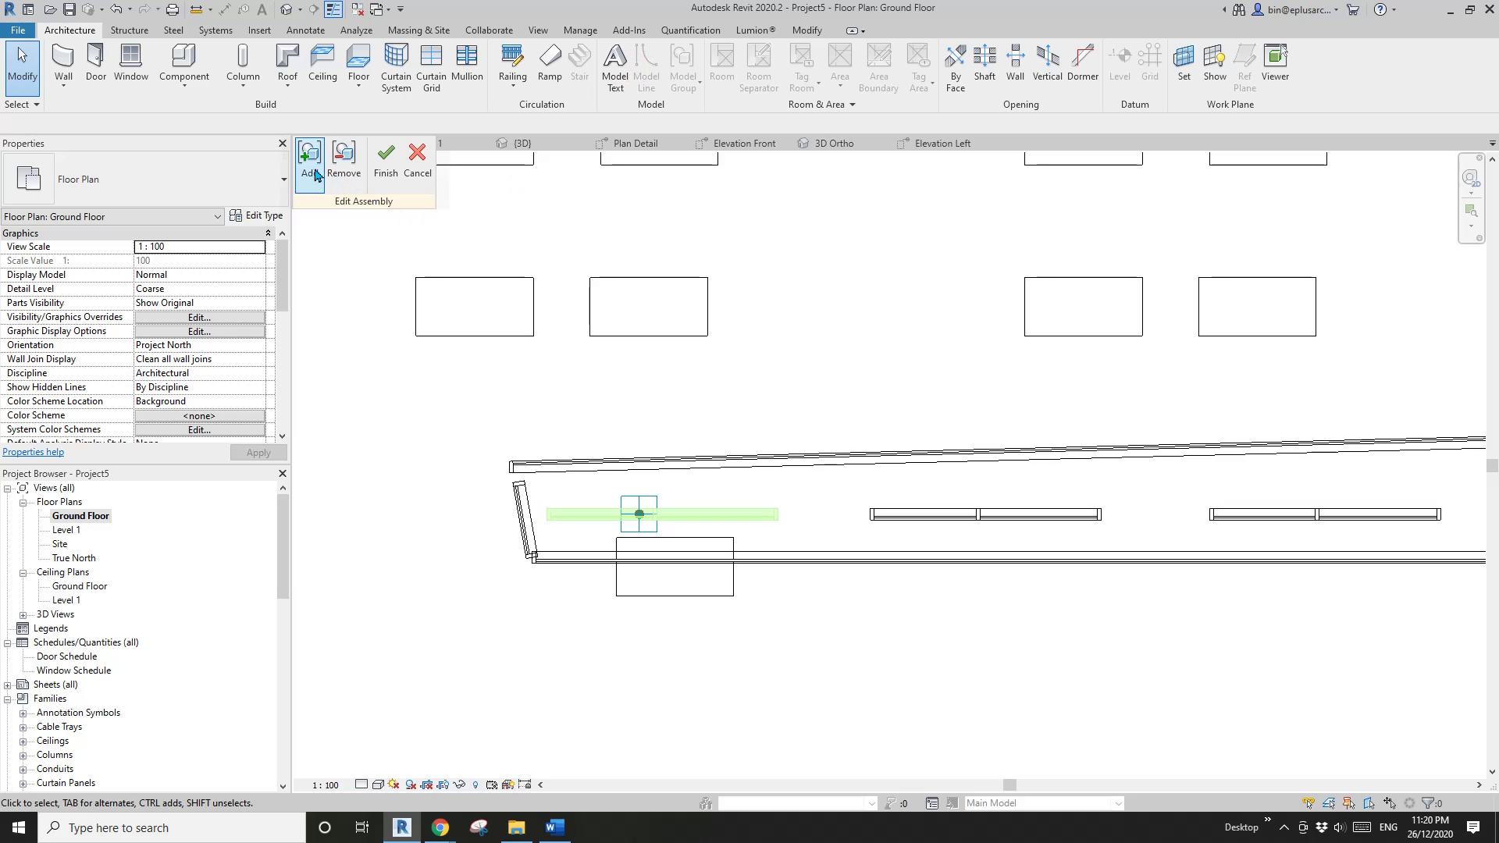
left_click(734, 597)
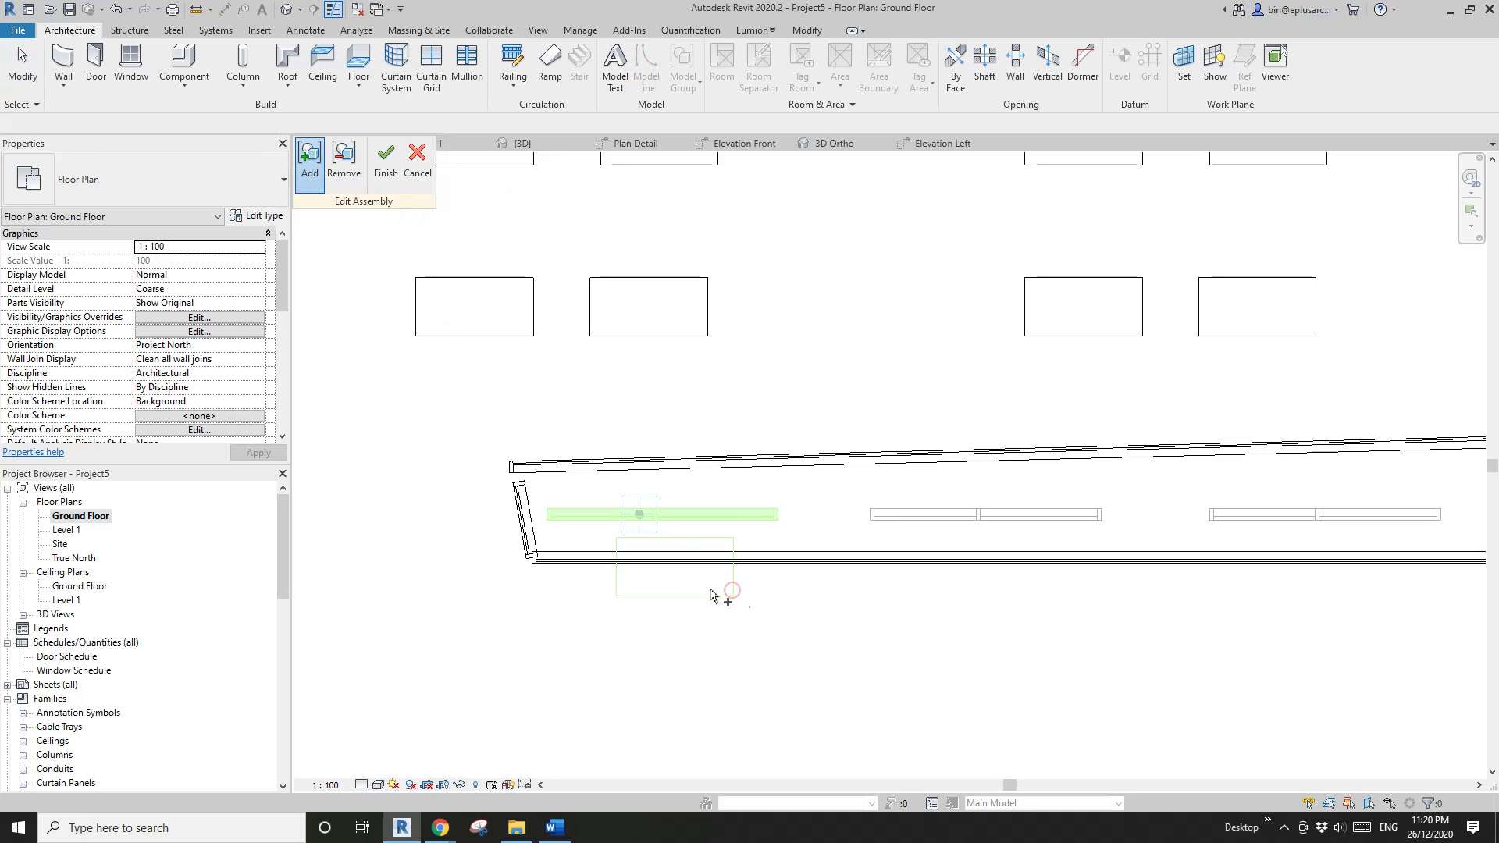
left_click(386, 166)
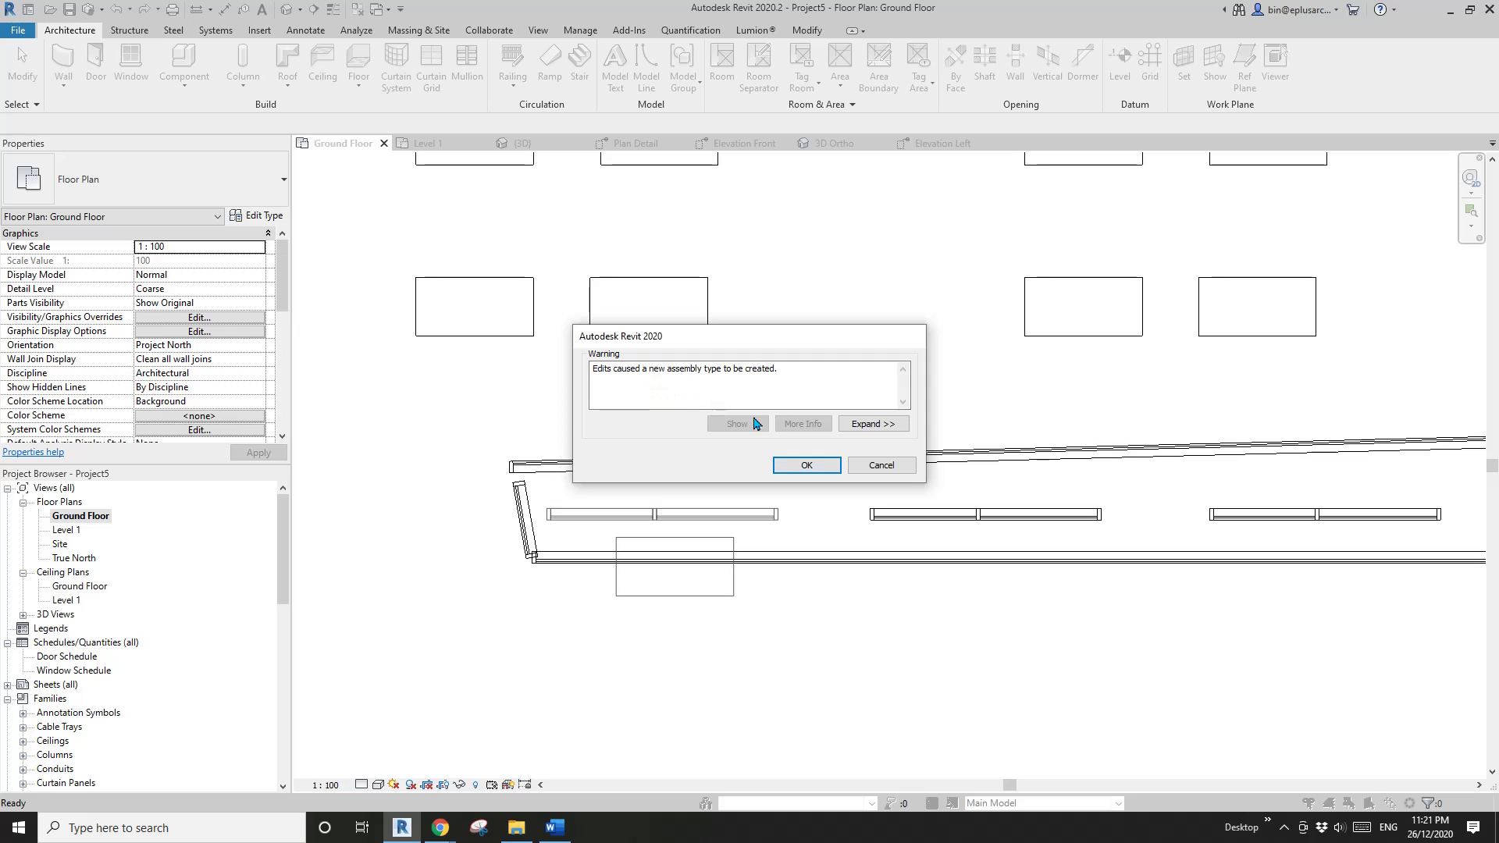
left_click(808, 465)
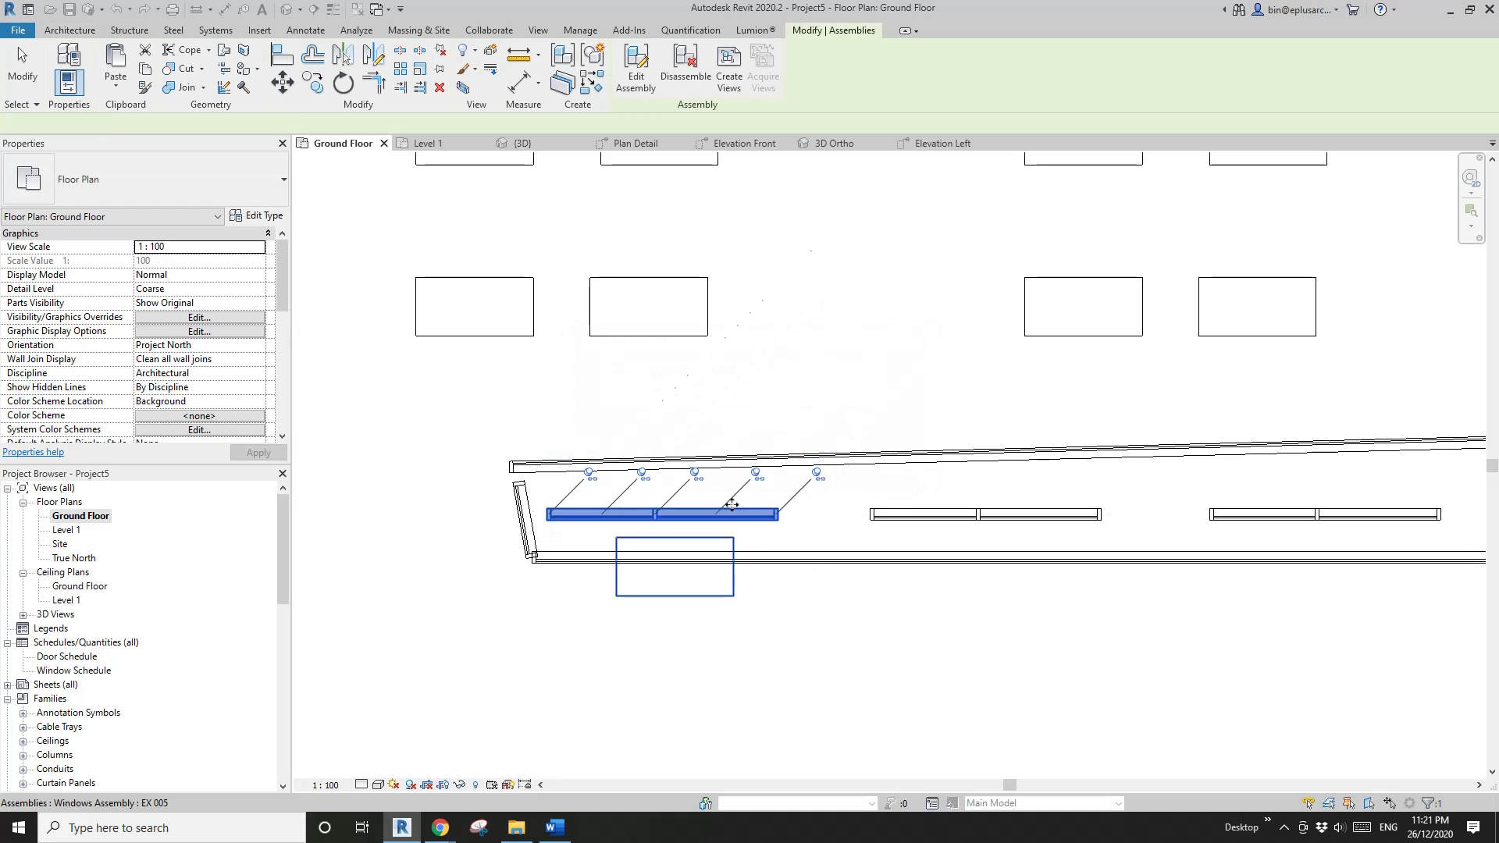
left_click(384, 426)
Step: Expand EX 005 under Assemblies and examine its Plan Detail, Elevation Left, Elevation Front and 3D Ortho views
scroll(287, 582, "down", 10)
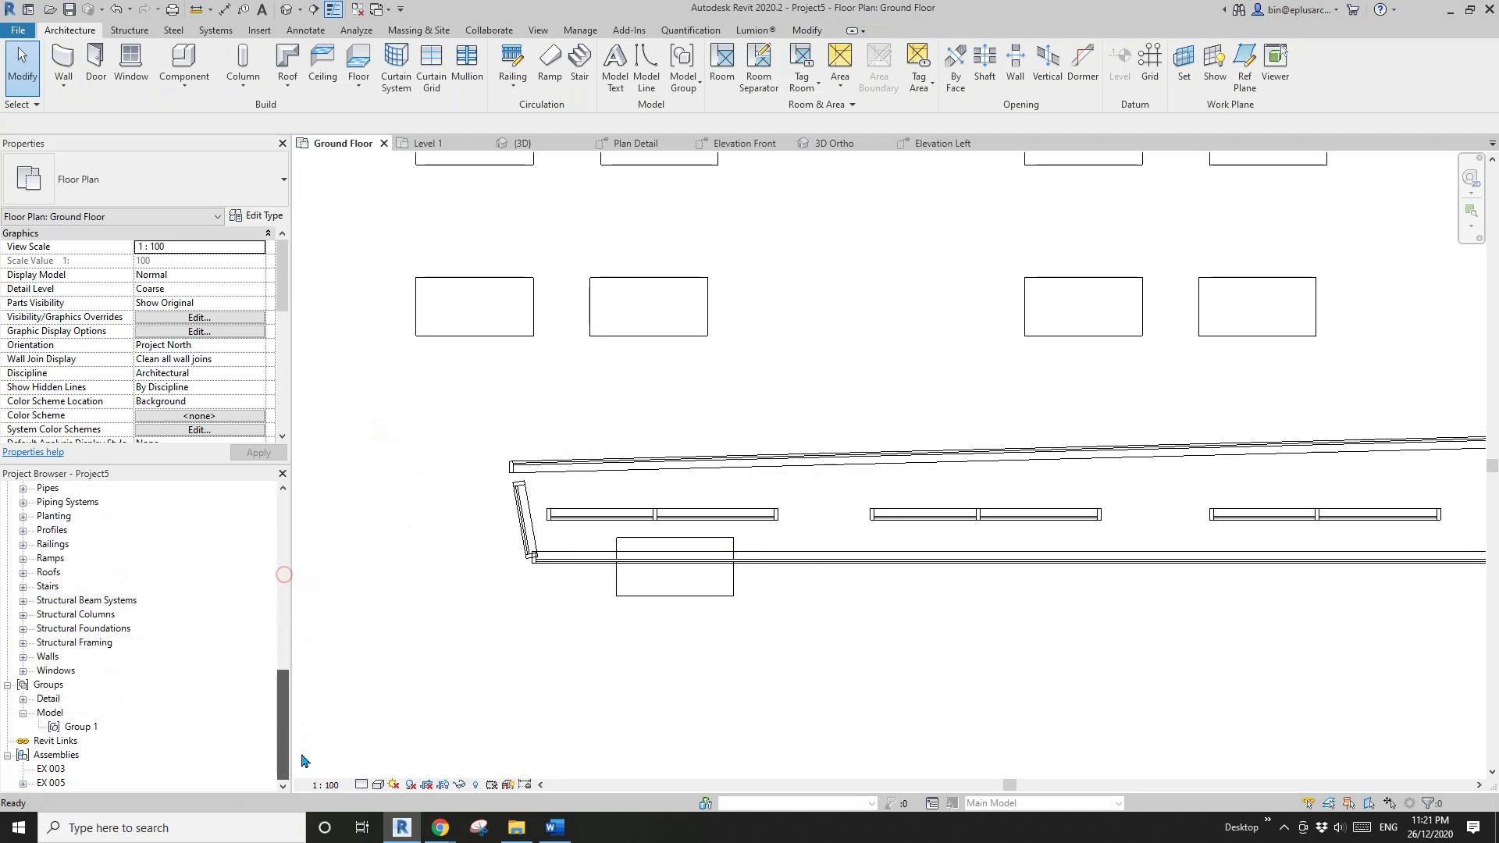
left_click(48, 782)
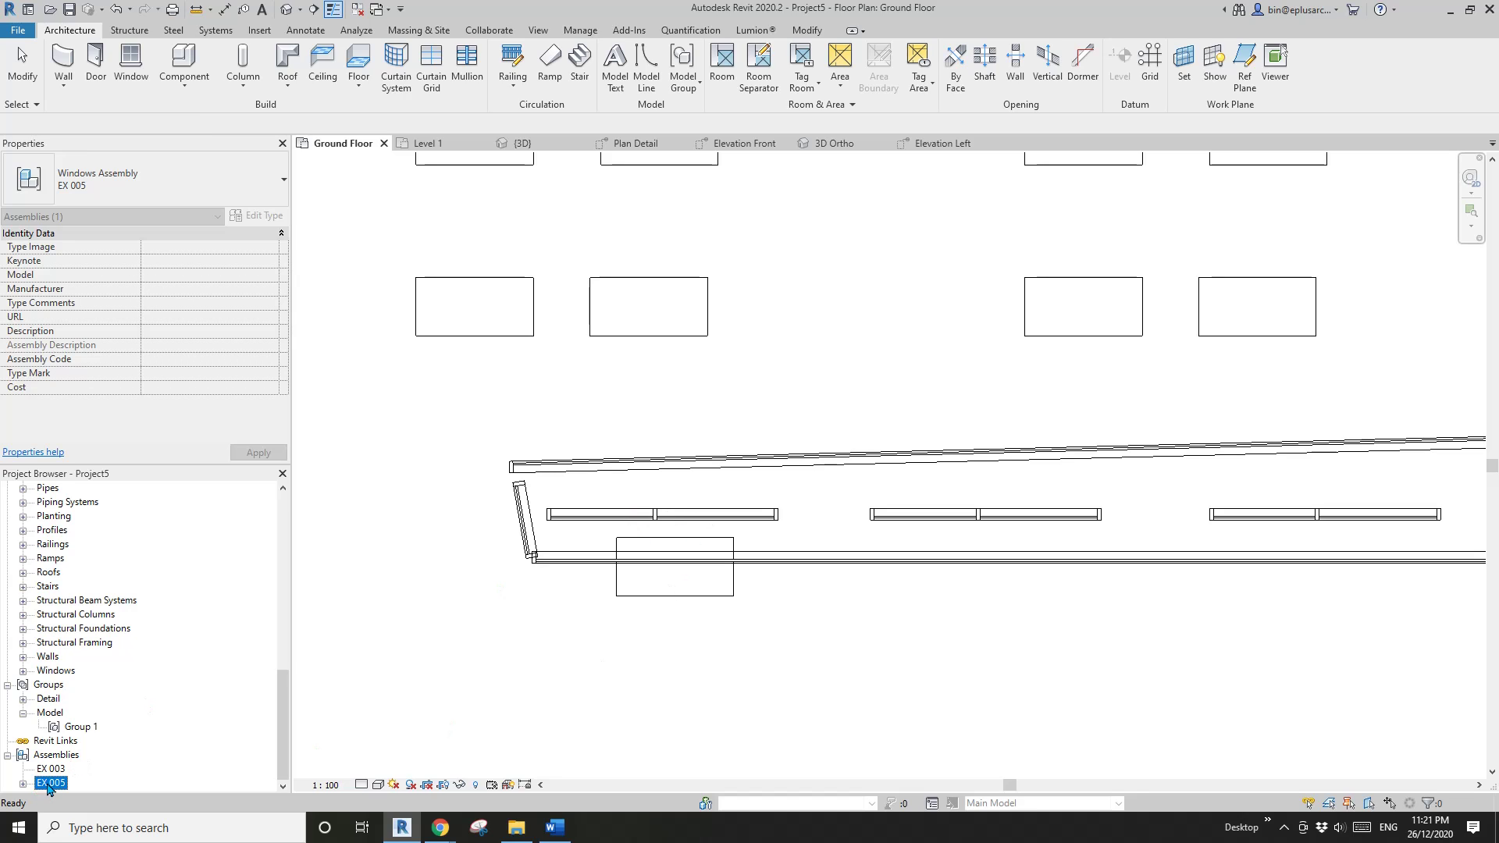
left_click(23, 784)
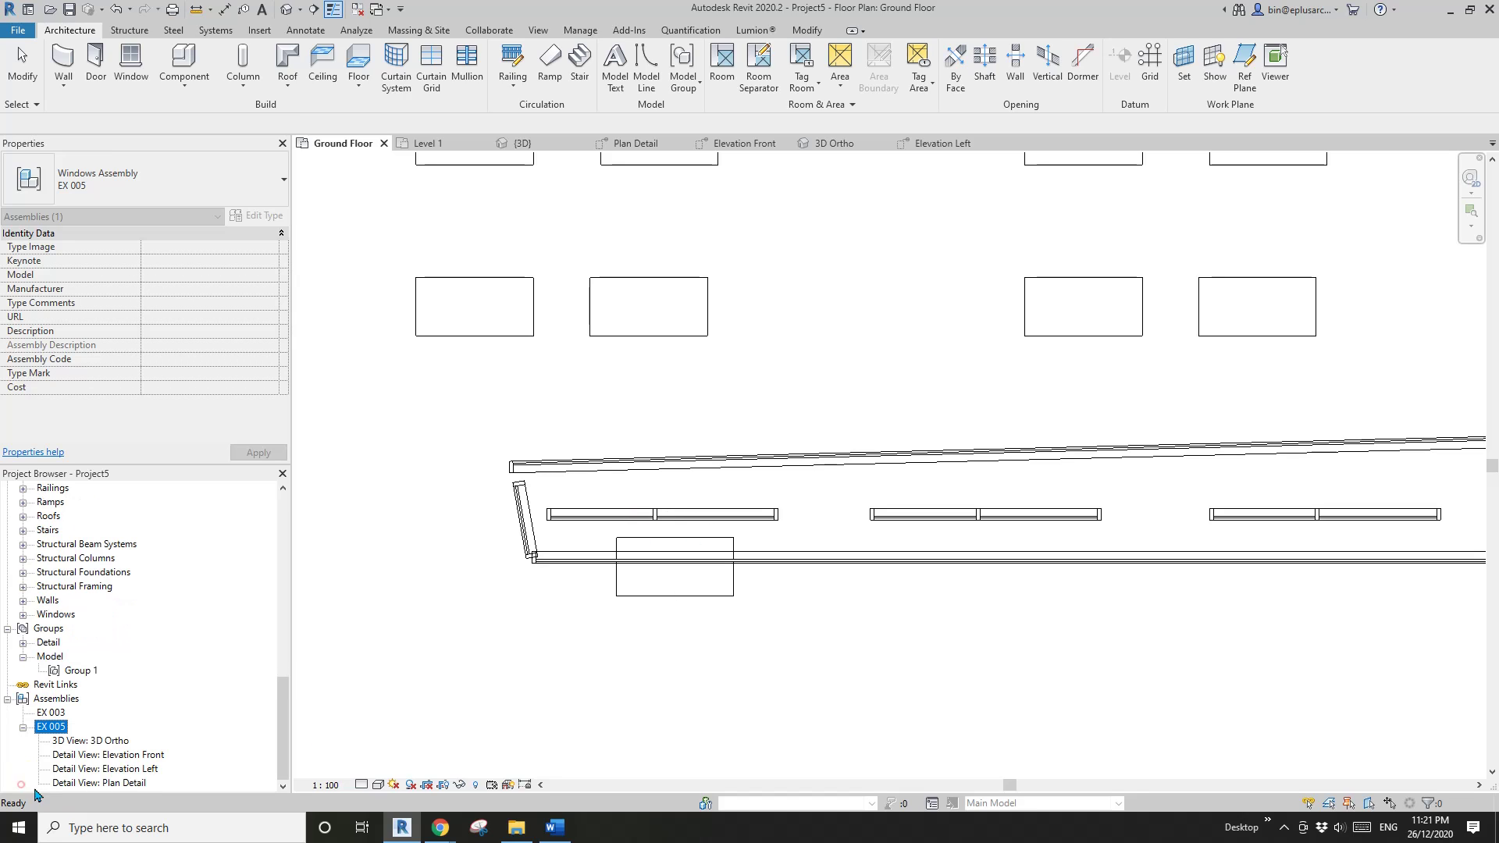
left_click(125, 783)
double_click(125, 782)
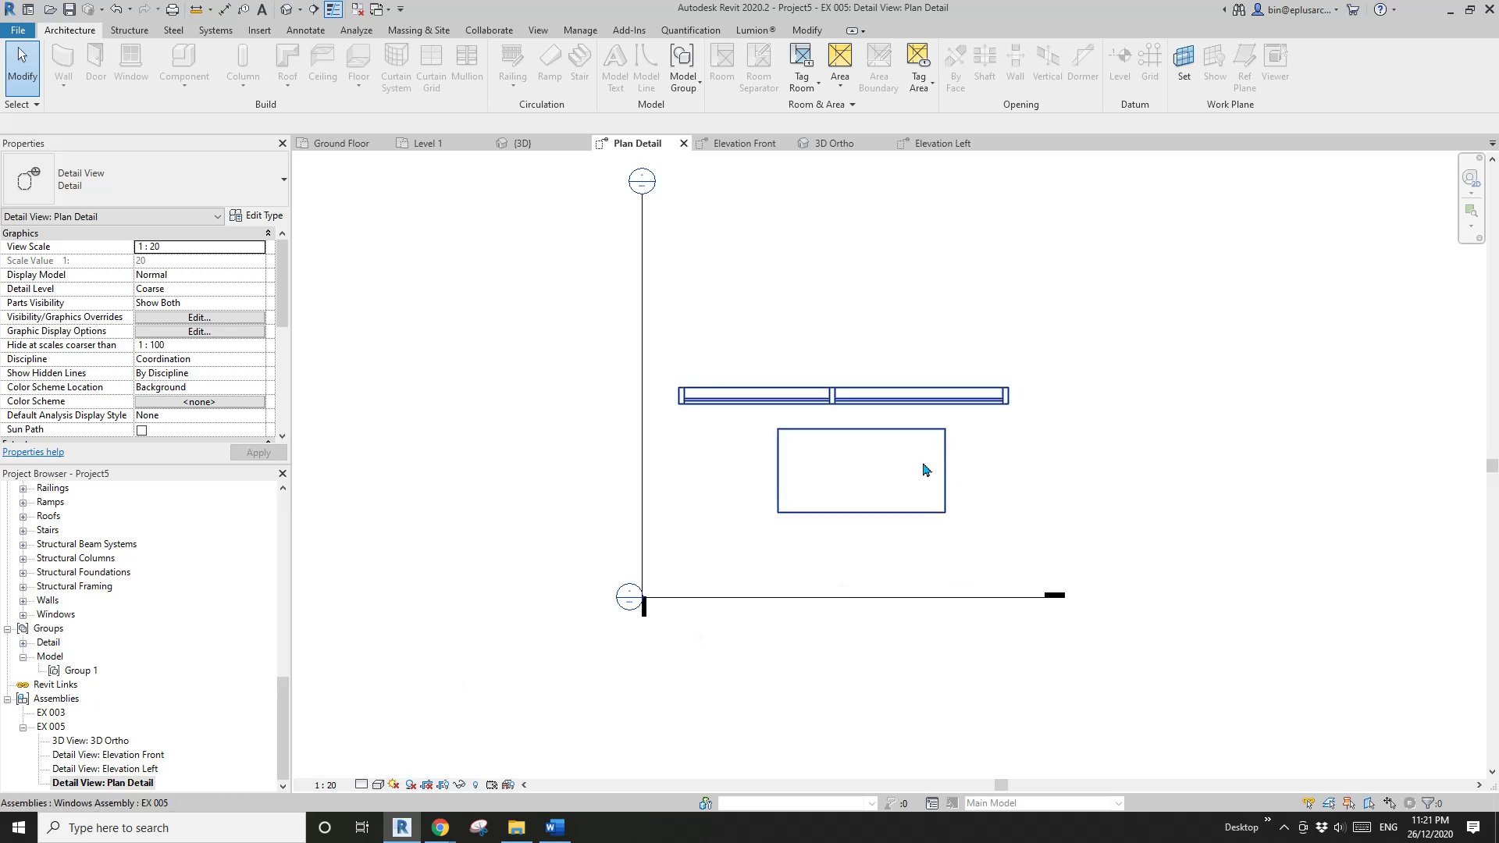
double_click(154, 768)
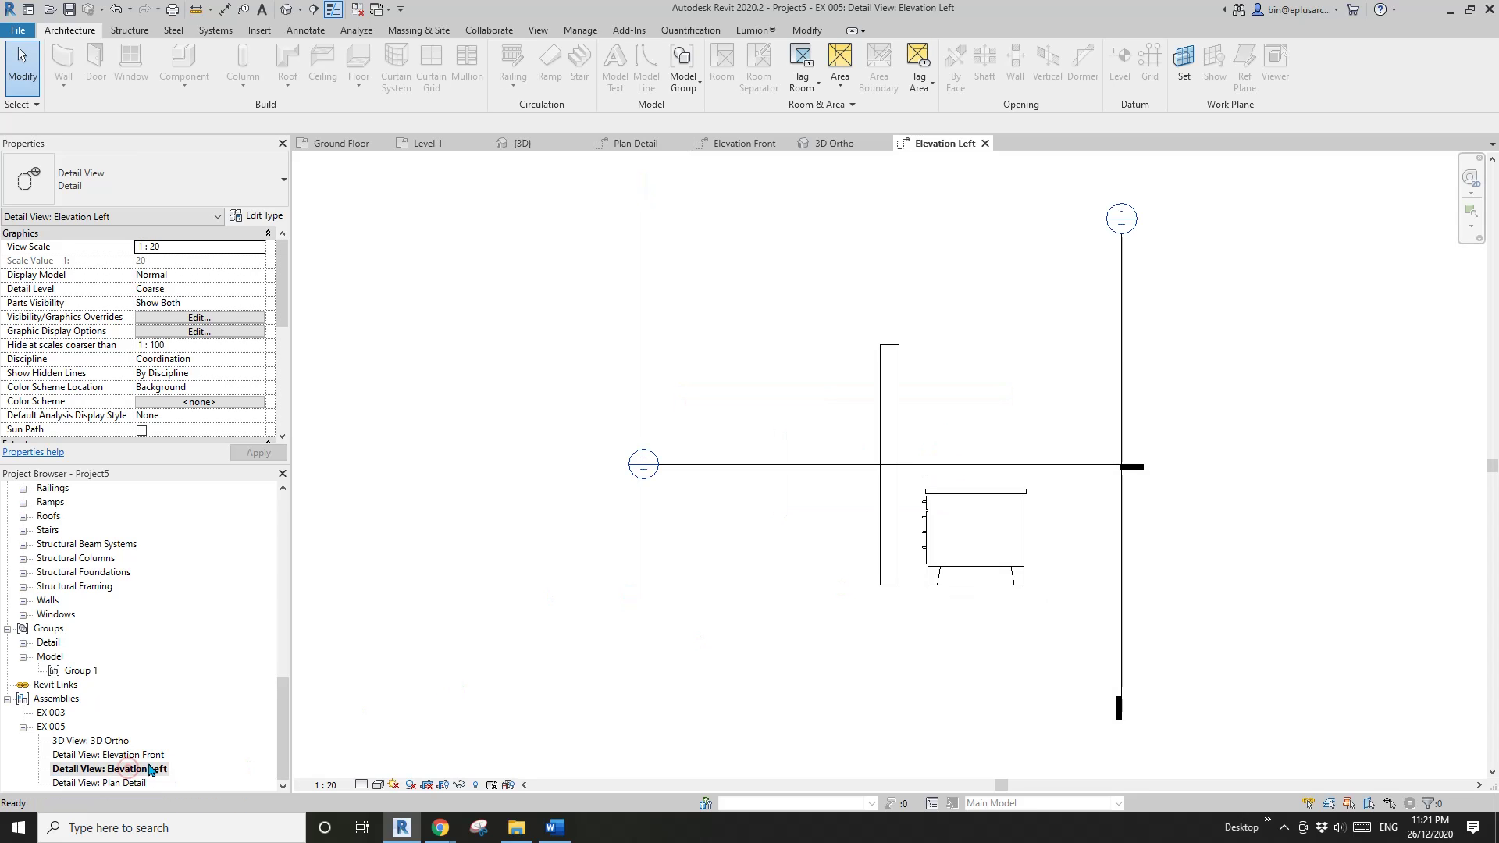
double_click(117, 754)
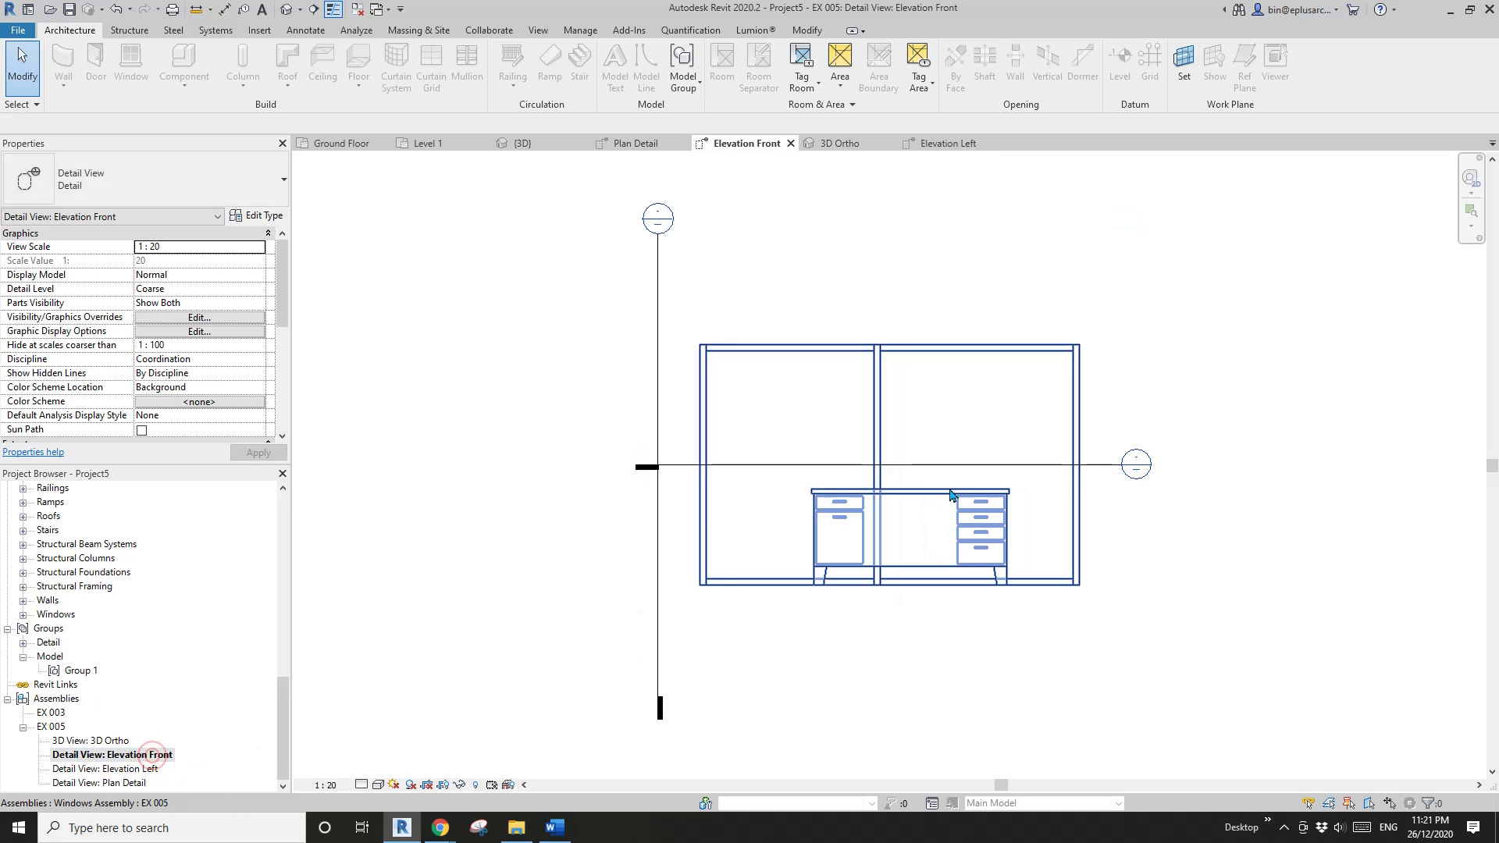
double_click(121, 740)
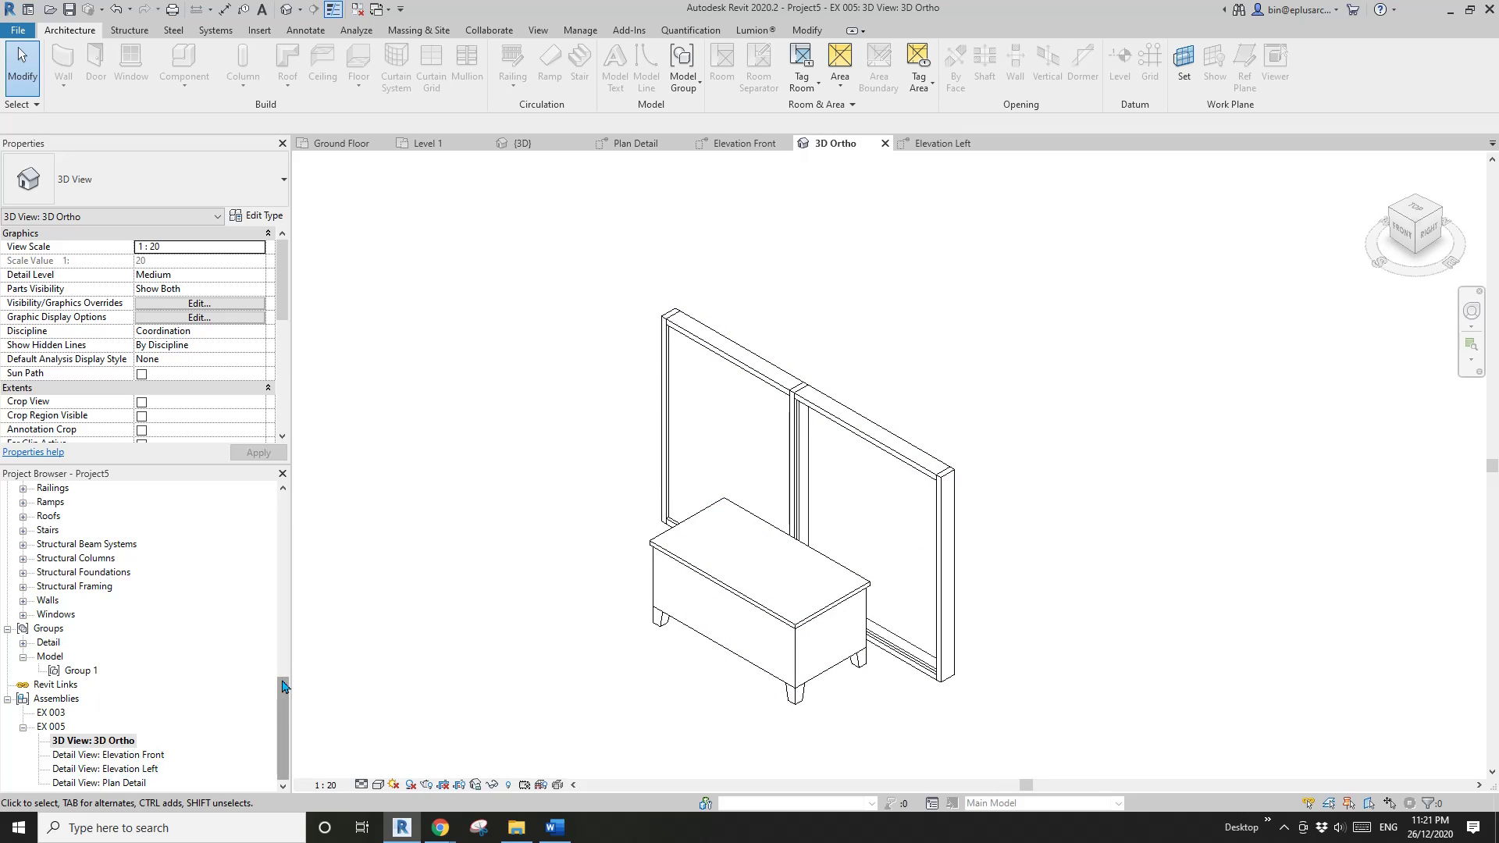
Step: Reopen the Ground Floor plan and review the desk groups alongside the window assemblies
left_click_drag(287, 690, 273, 519)
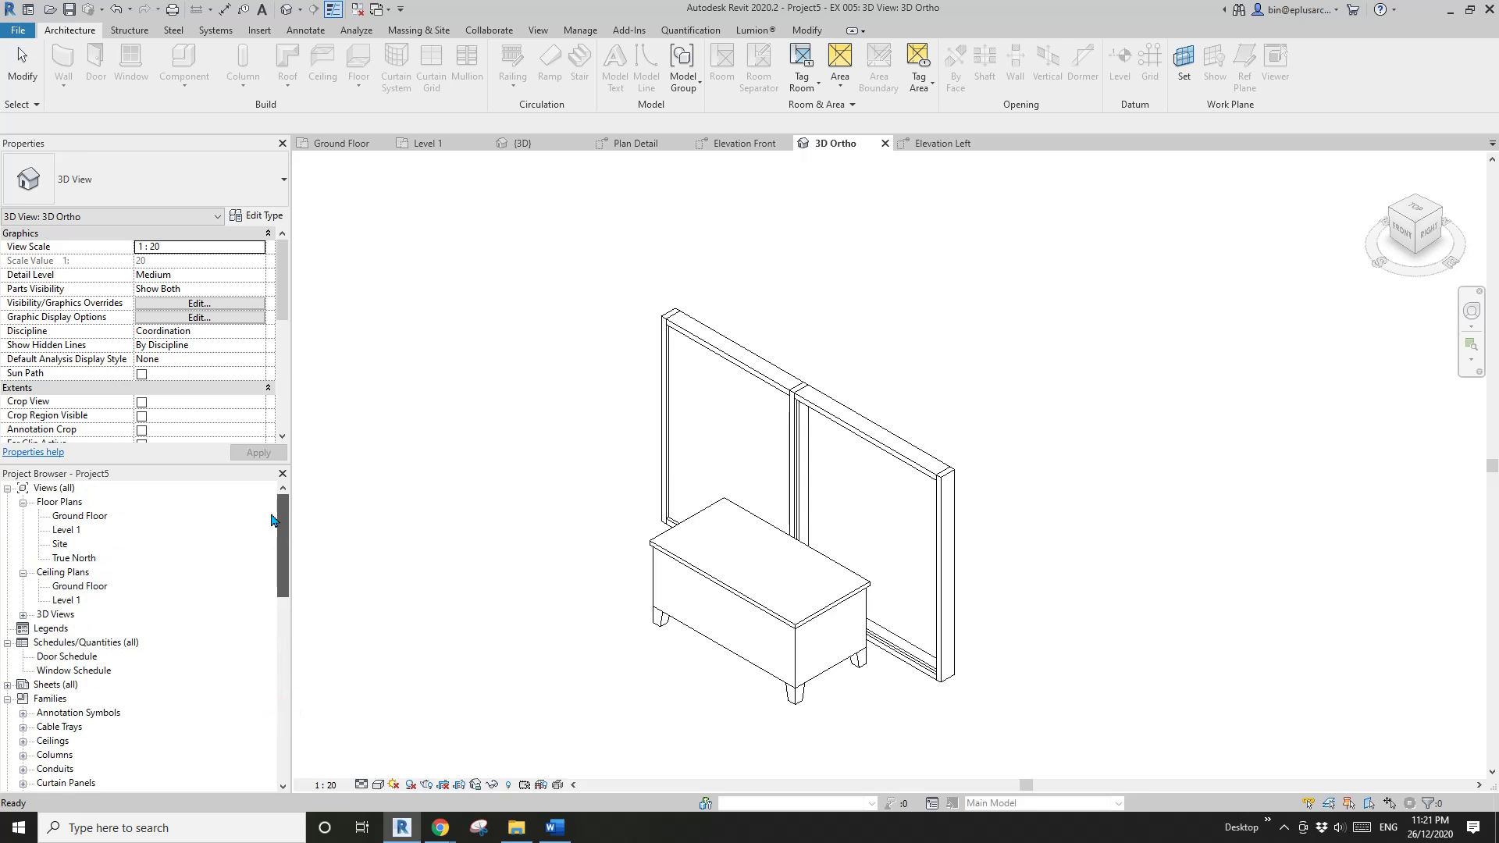
double_click(74, 516)
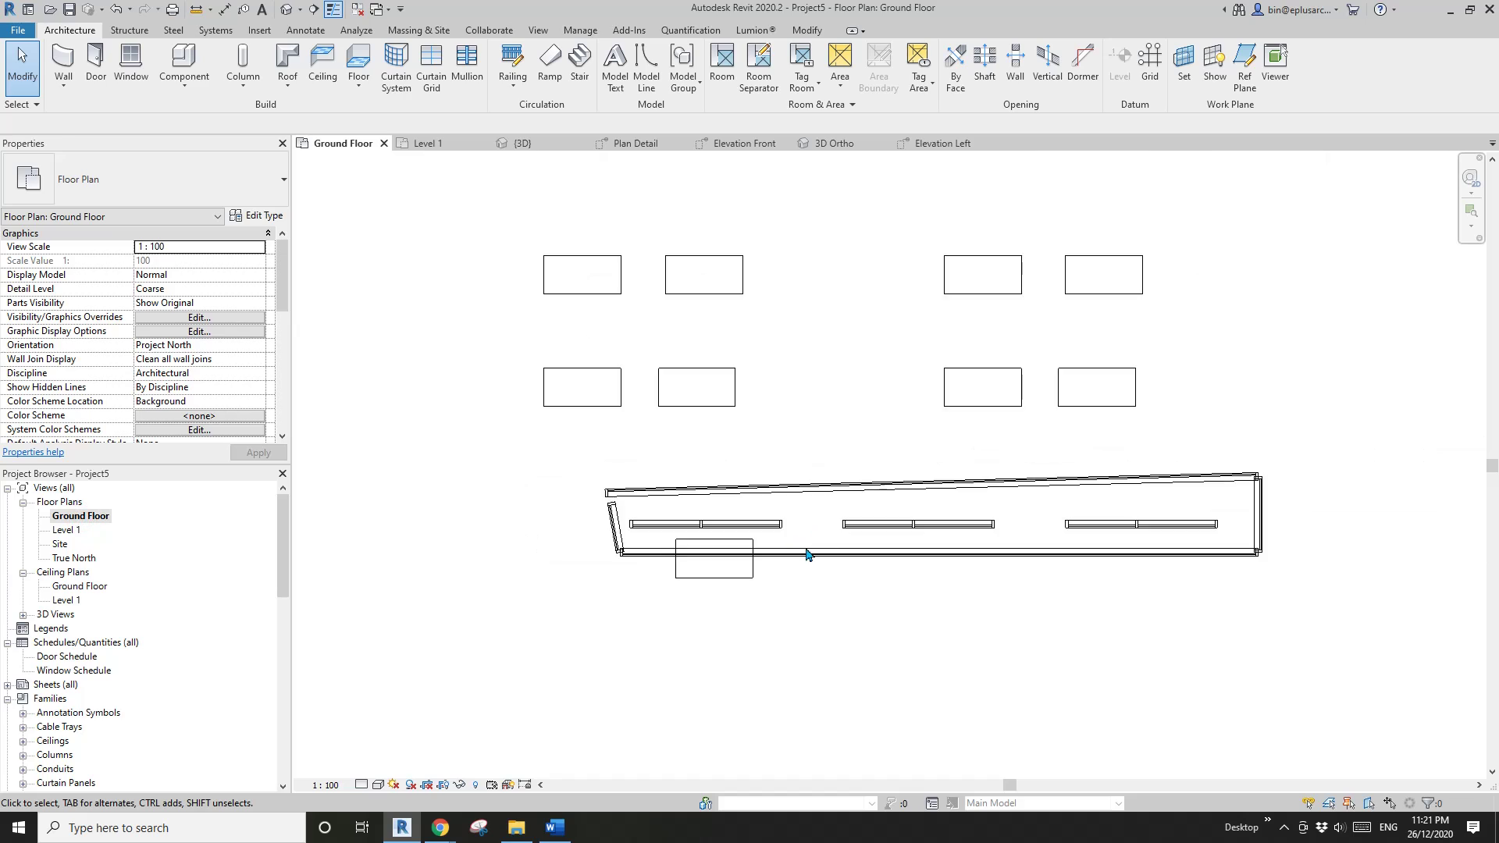
scroll(807, 555, "down", 3)
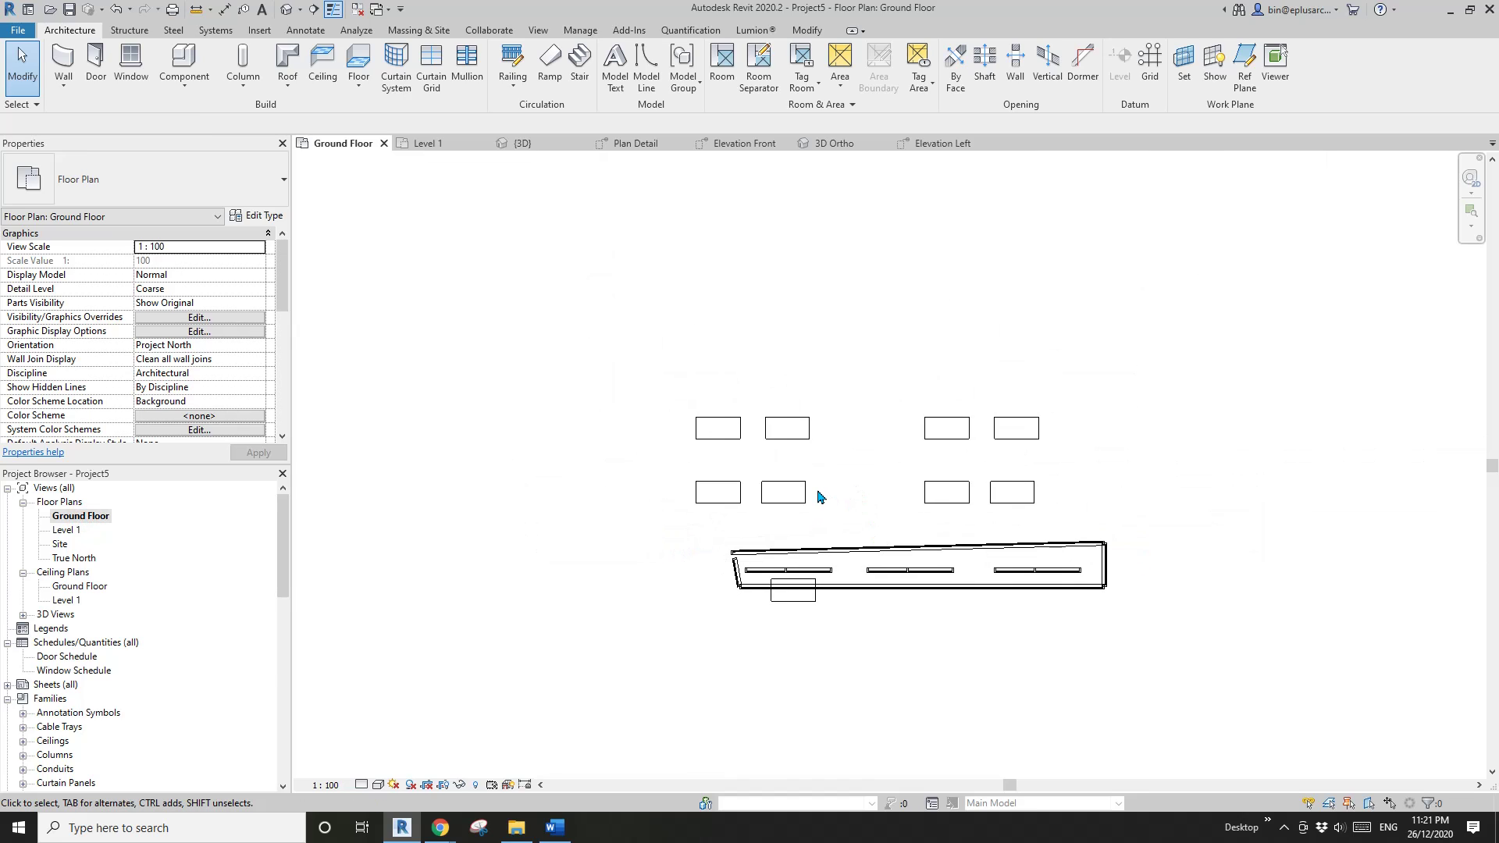
scroll(846, 556, "up", 2)
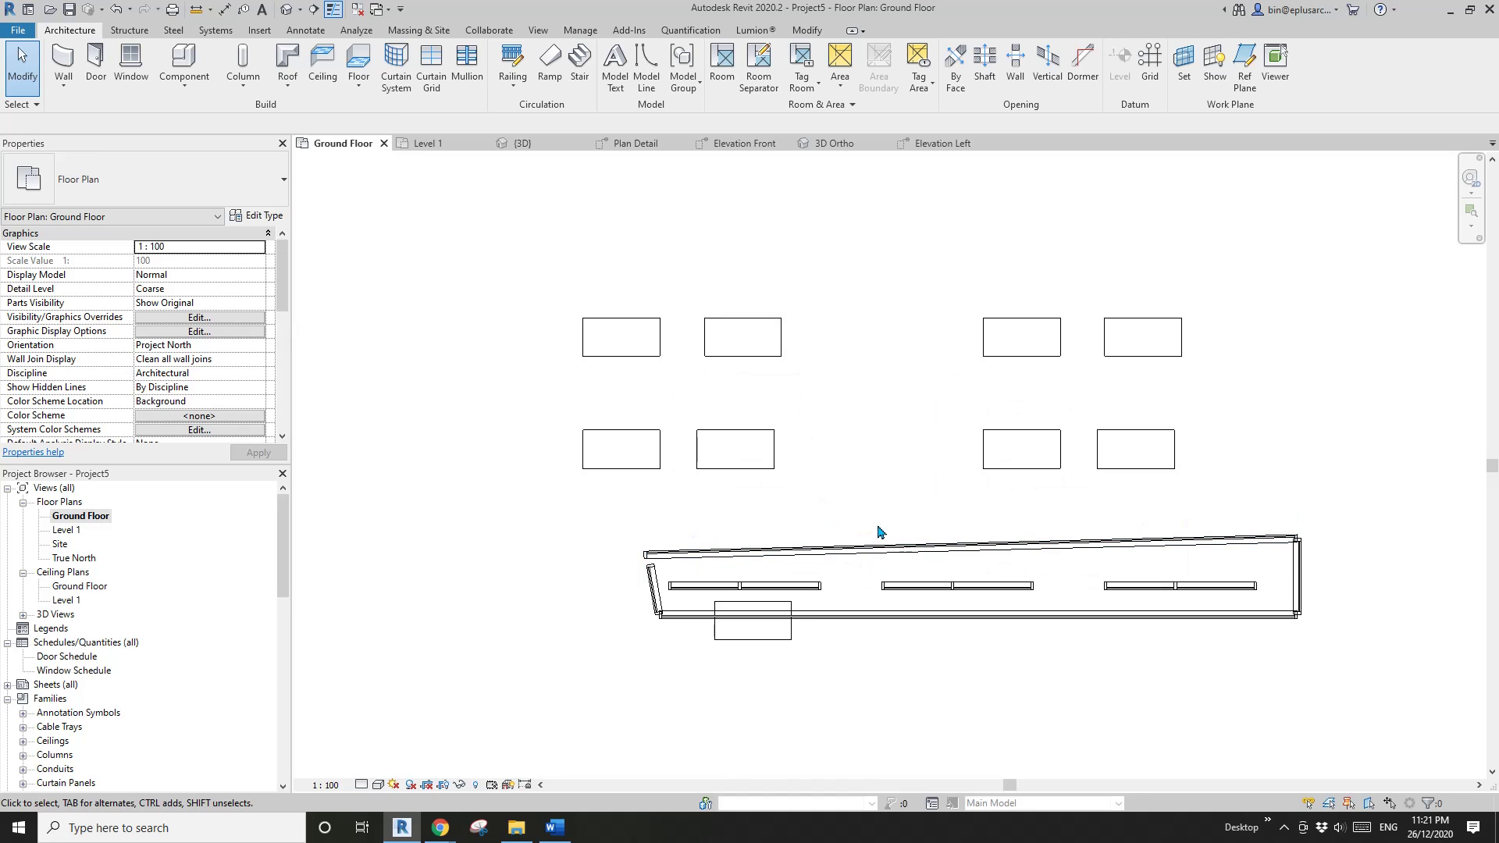
scroll(858, 529, "up", 2)
scroll(833, 531, "up", 2)
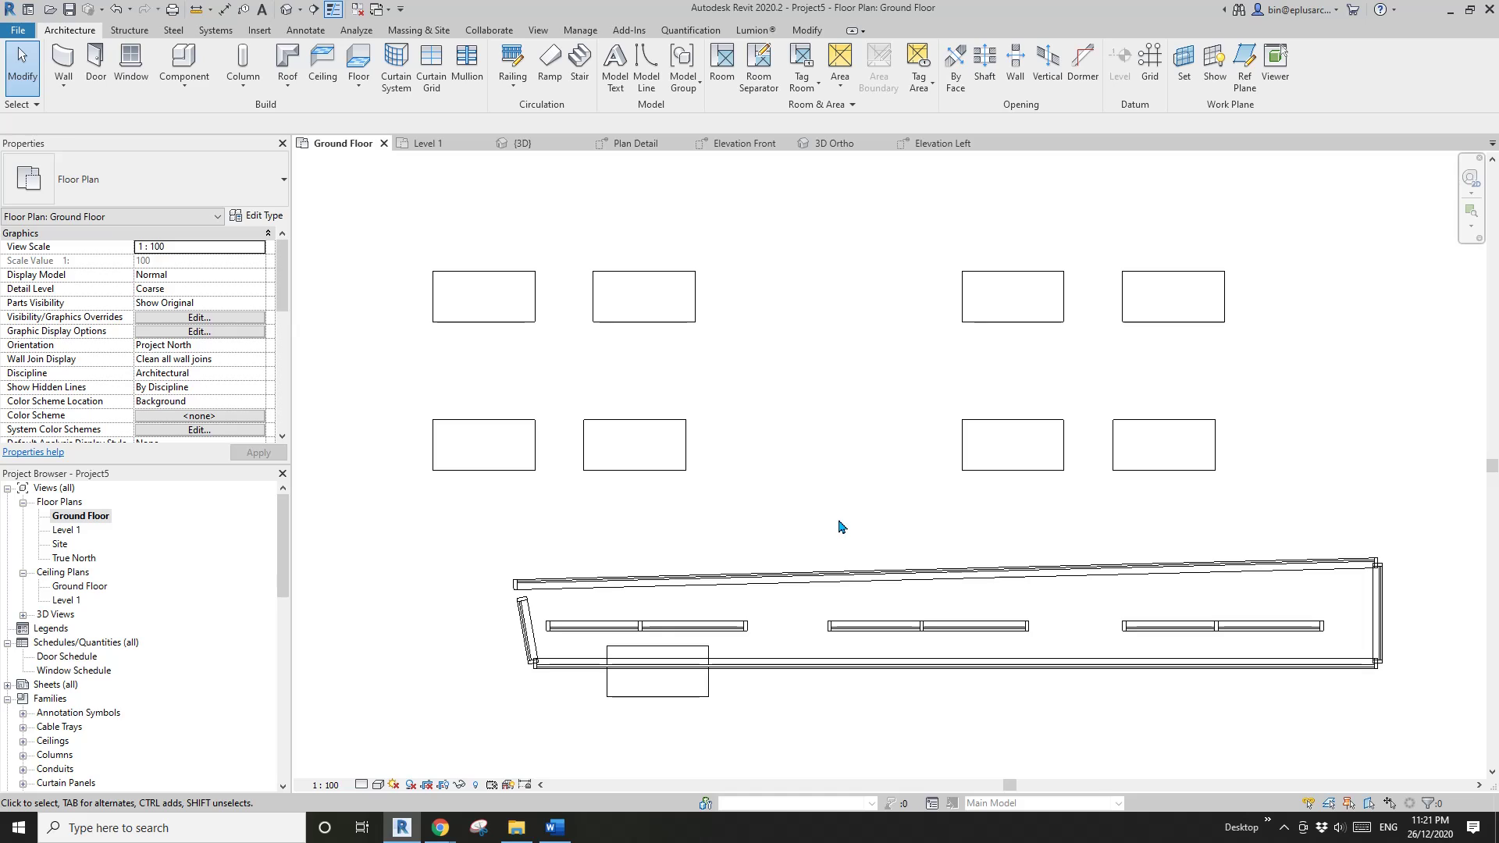
middle_click_drag(844, 517, 841, 524)
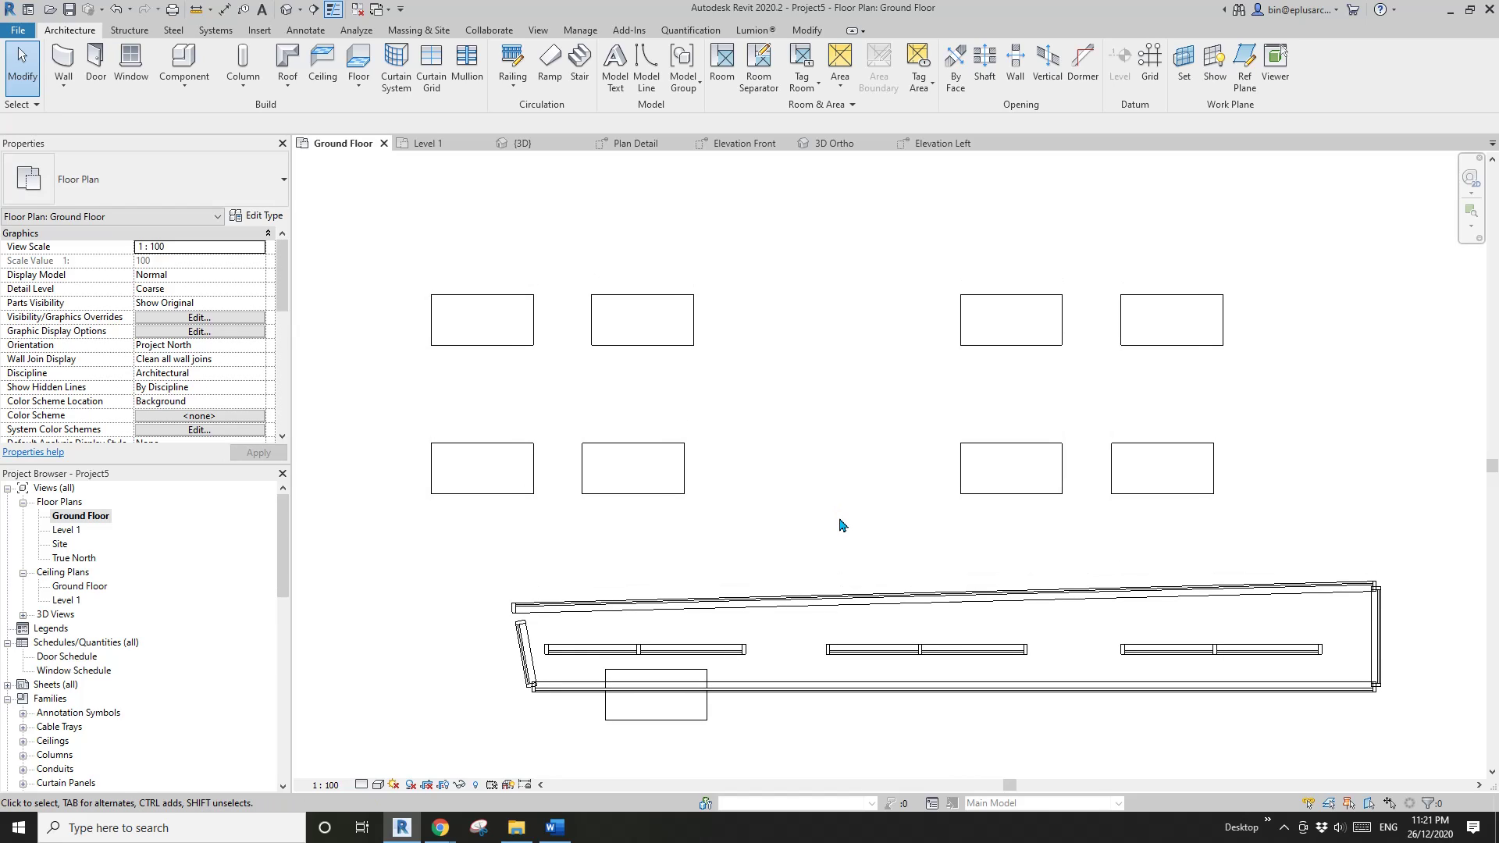